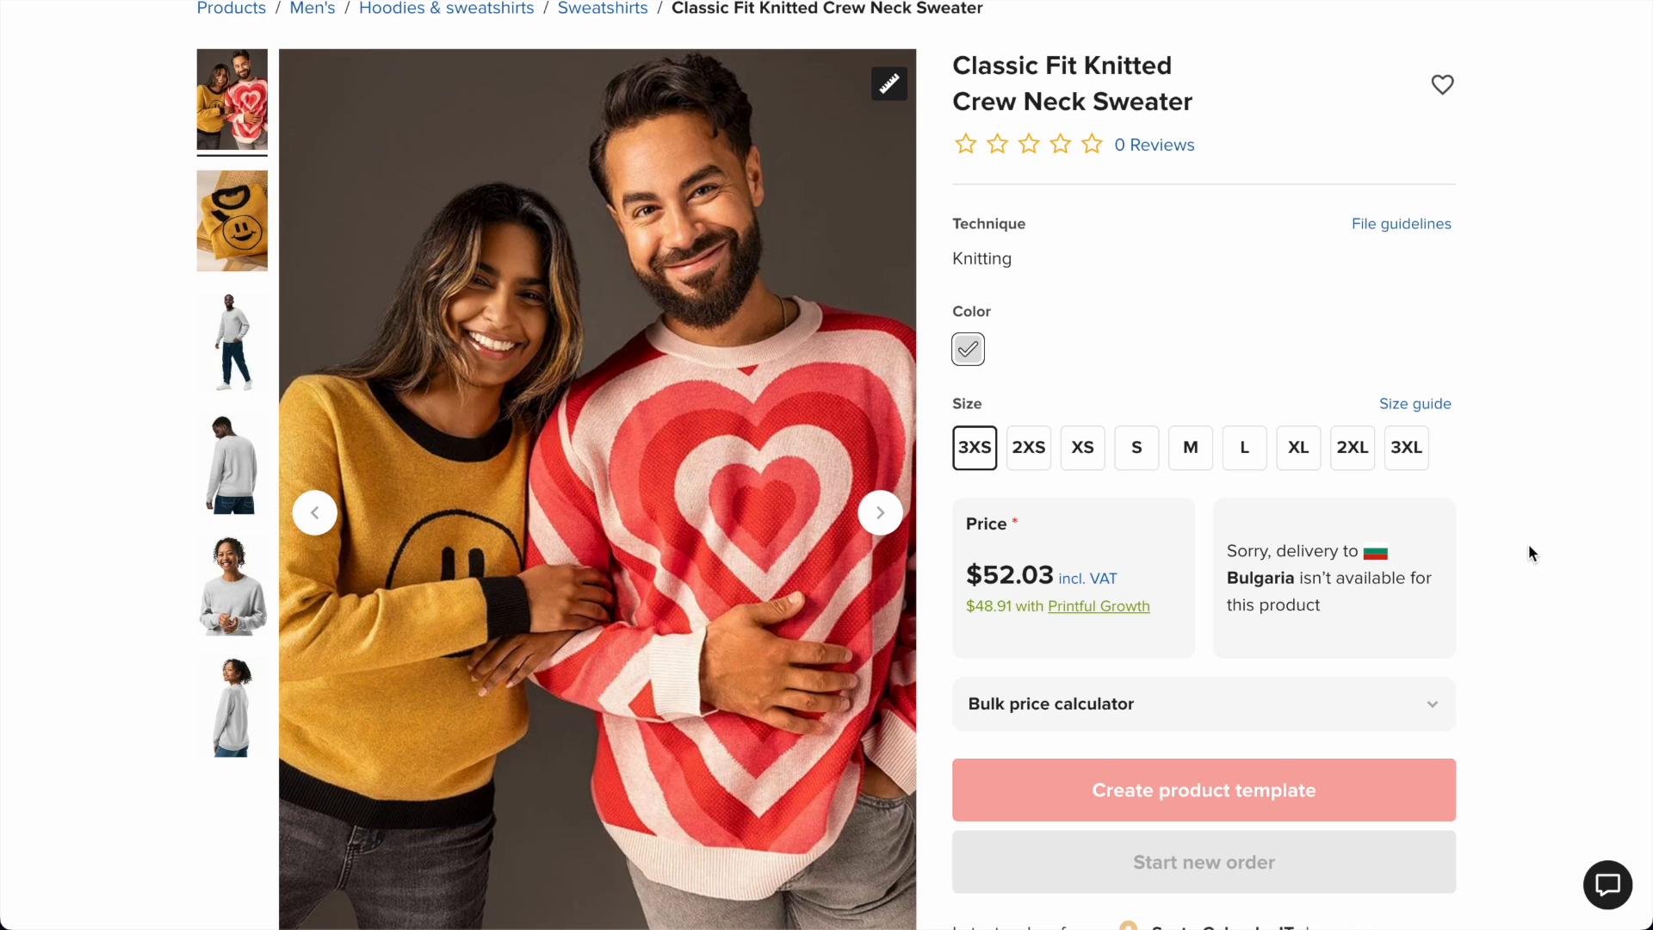
# Set the global default selling region to Germany and apply the change.
pyautogui.scroll(1, 1429, 382)
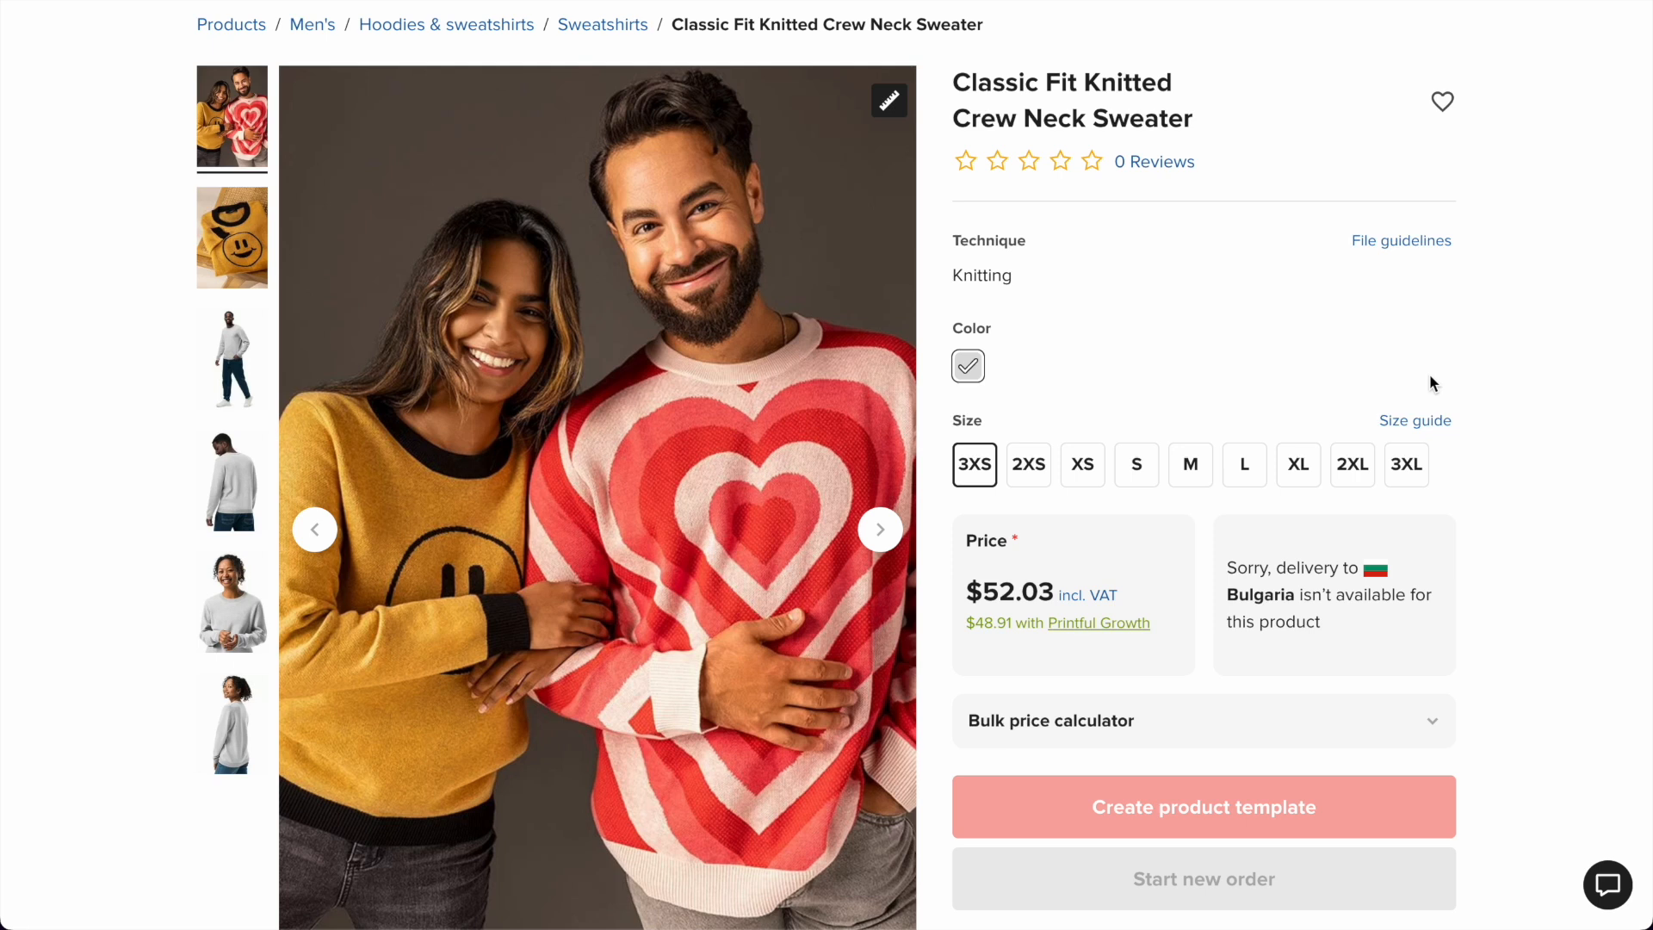
pyautogui.scroll(3, 1430, 377)
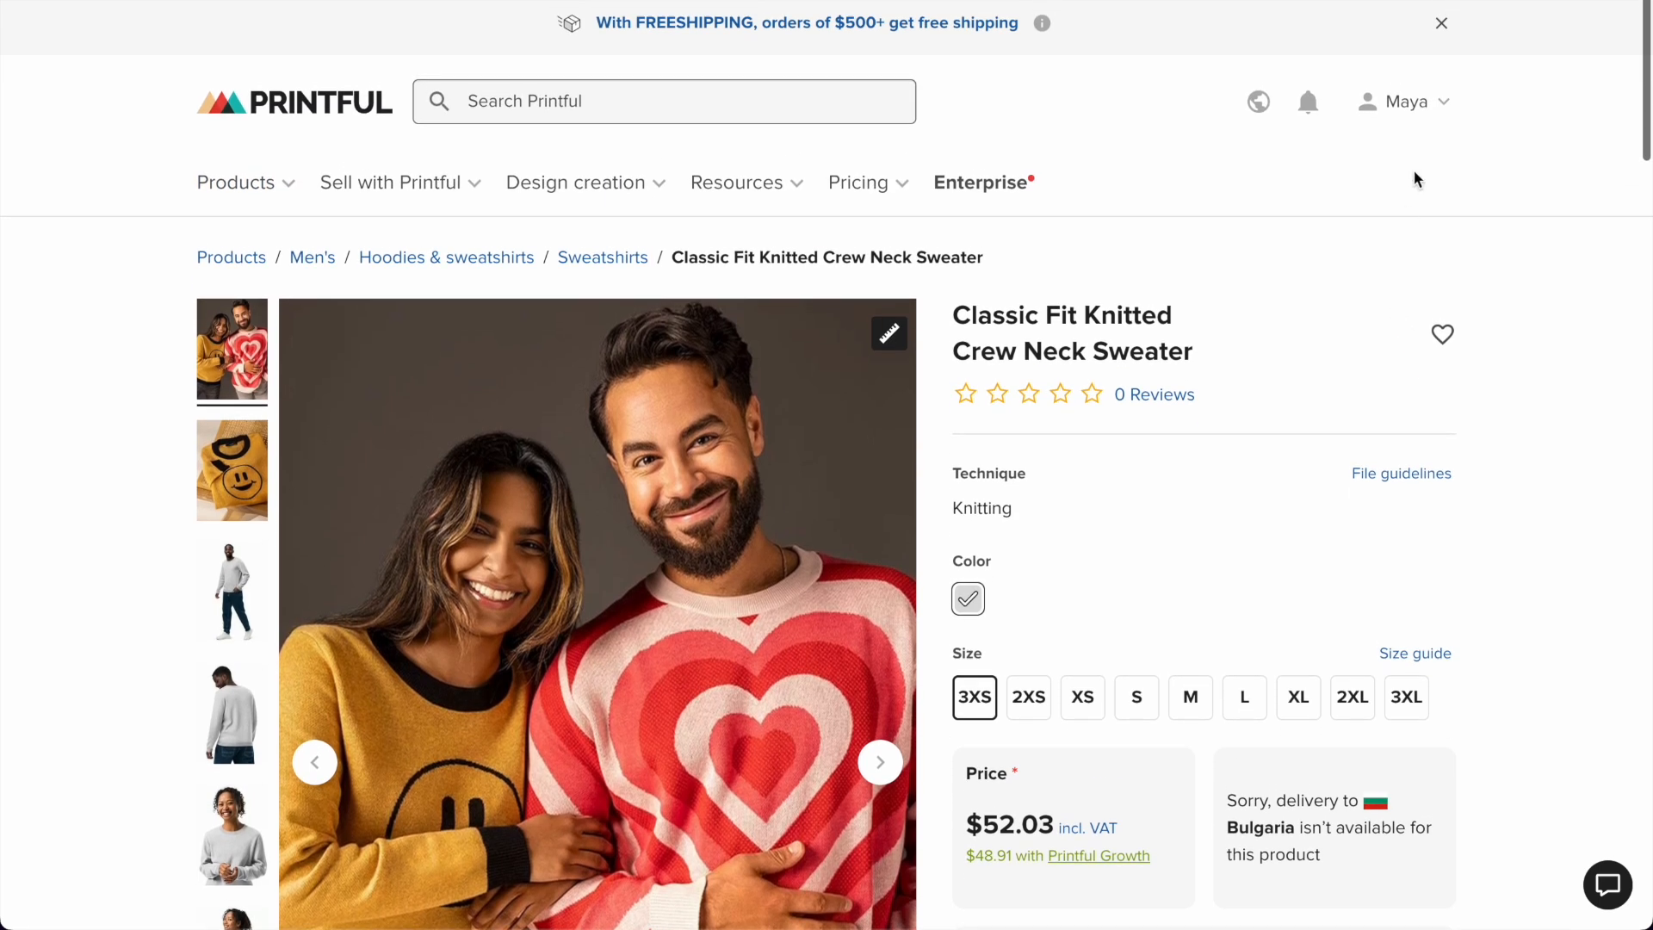
pyautogui.click(1262, 107)
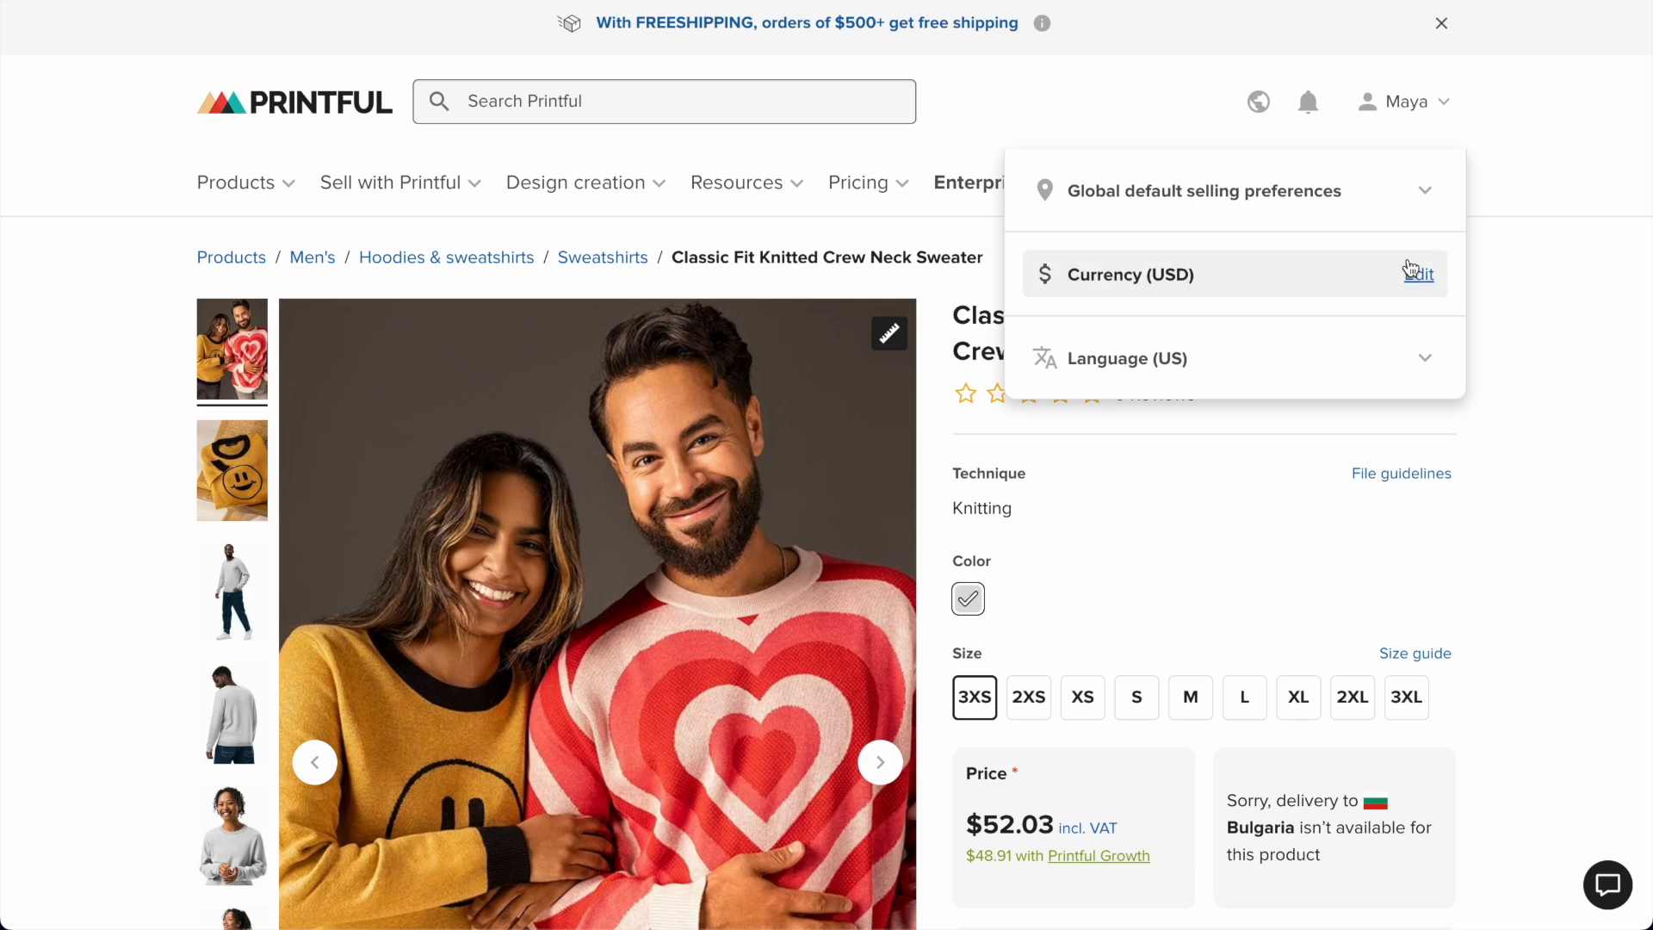
pyautogui.click(1422, 193)
pyautogui.click(1191, 520)
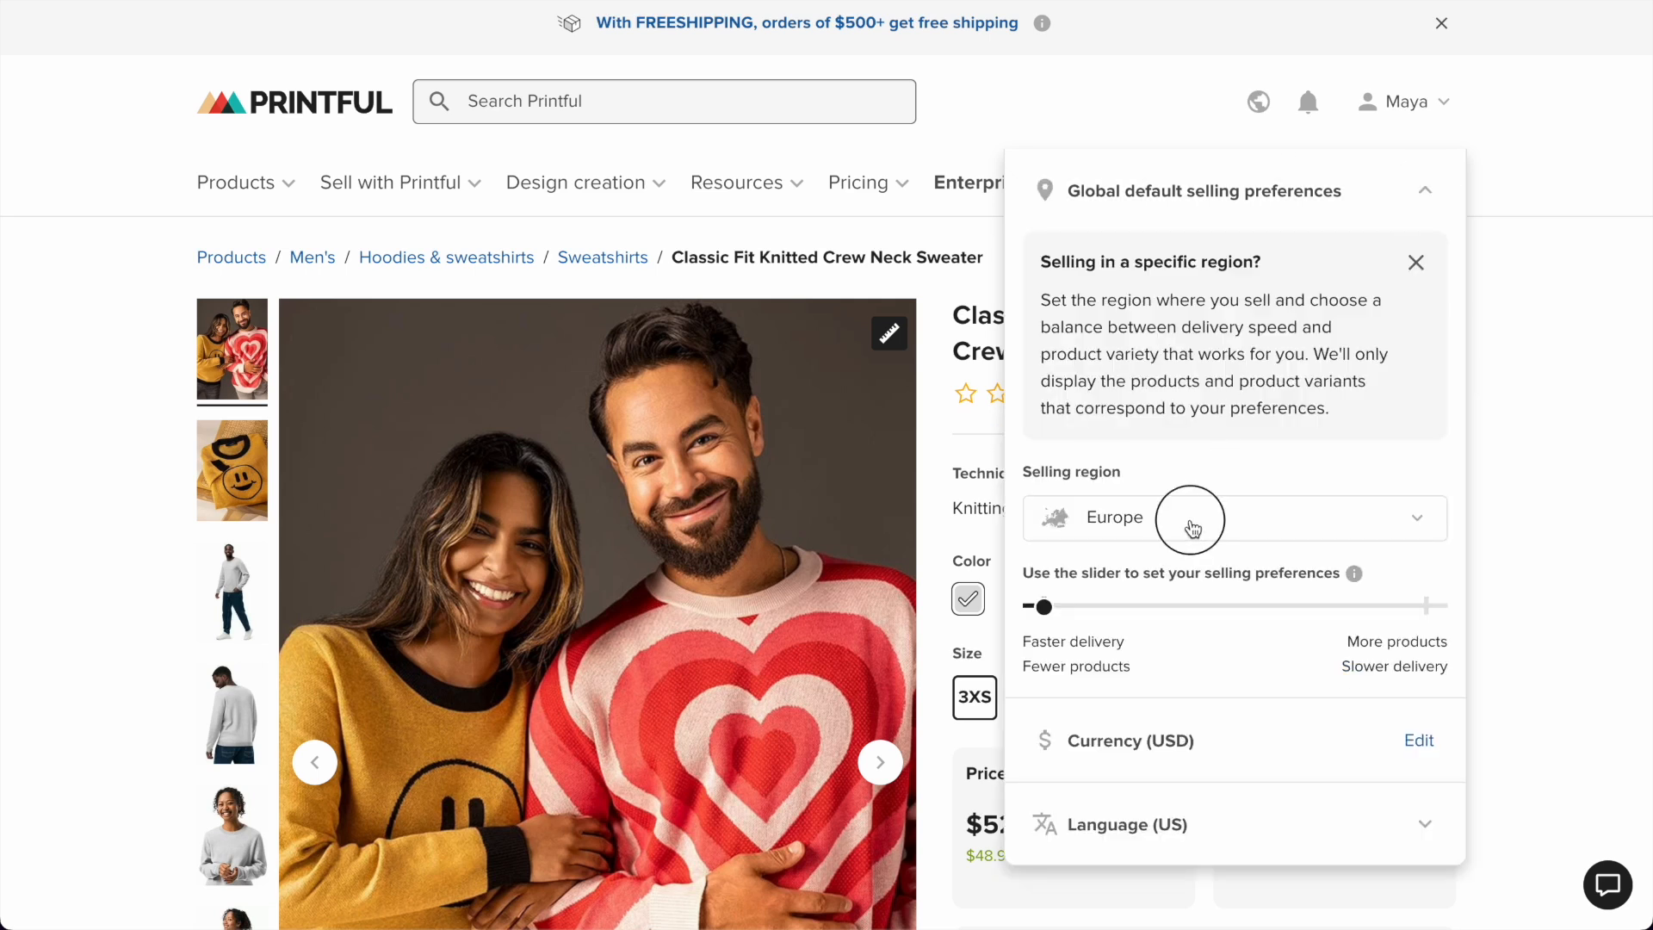
pyautogui.scroll(-2, 1208, 675)
pyautogui.scroll(-5, 1208, 675)
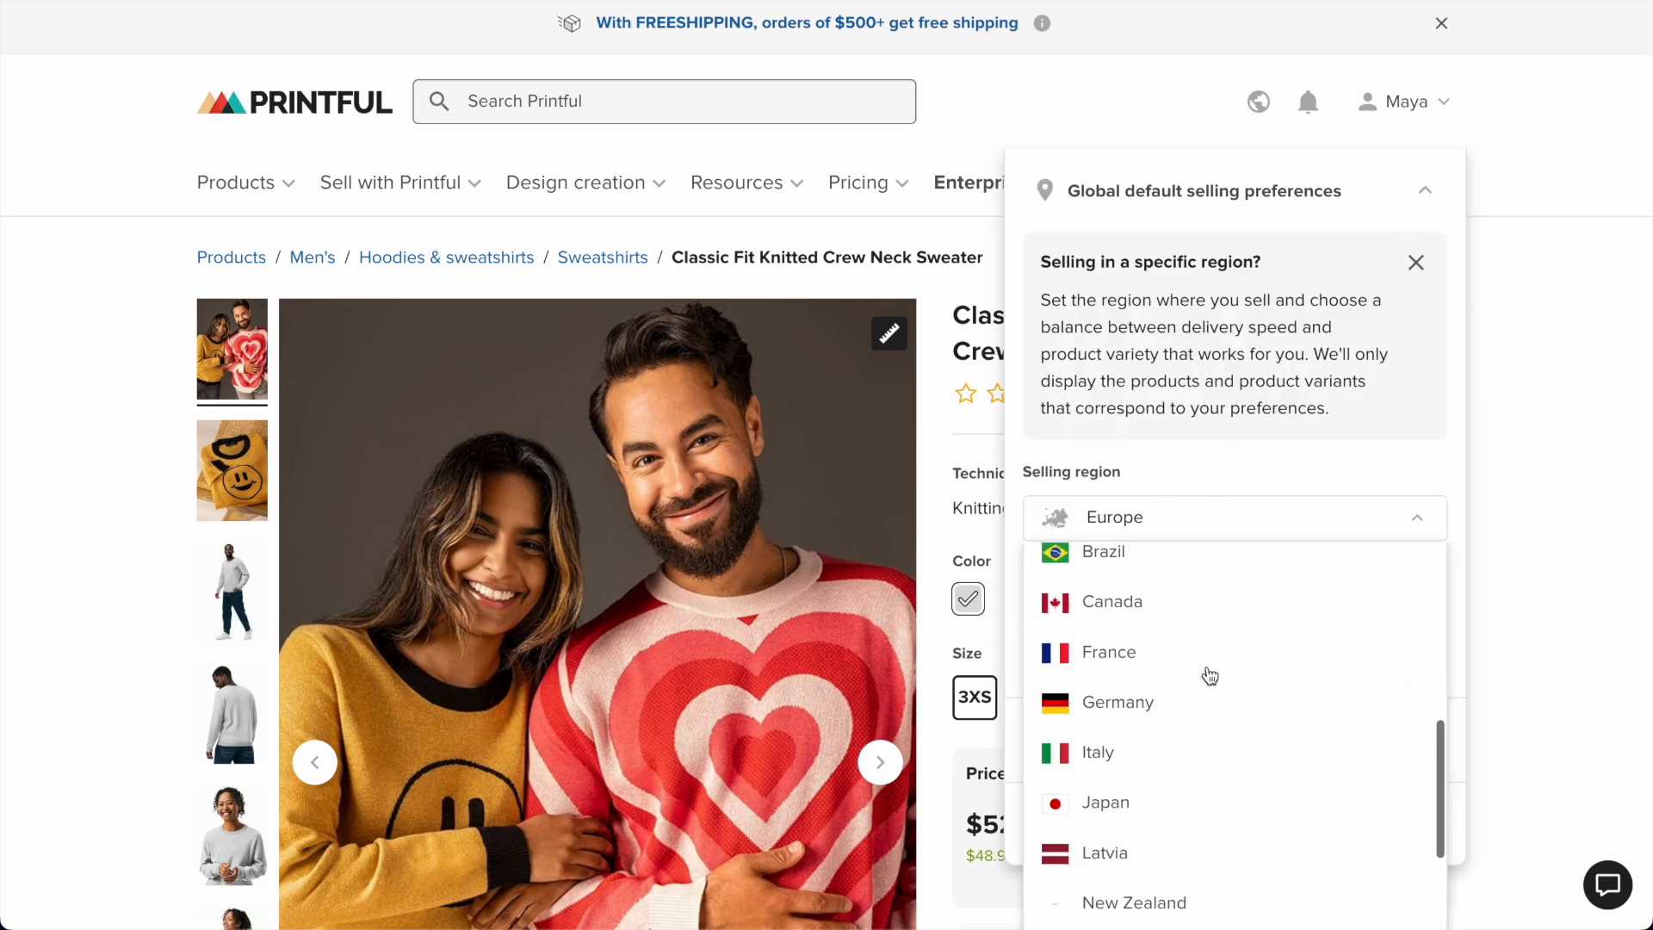
pyautogui.click(1147, 676)
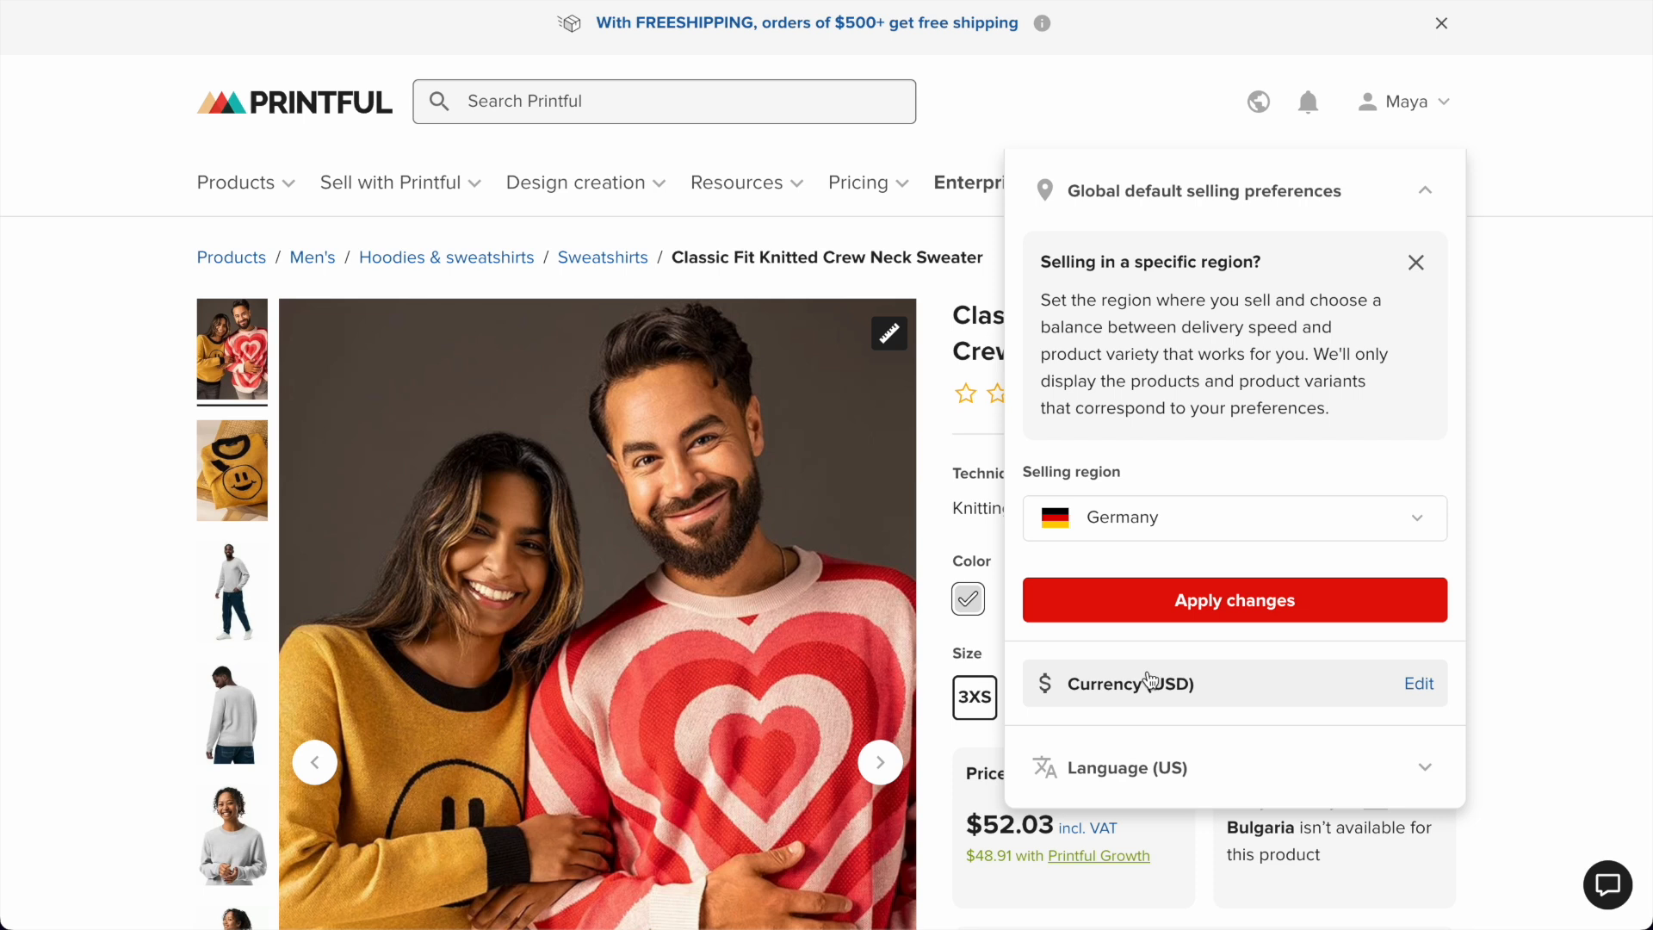
pyautogui.click(1340, 594)
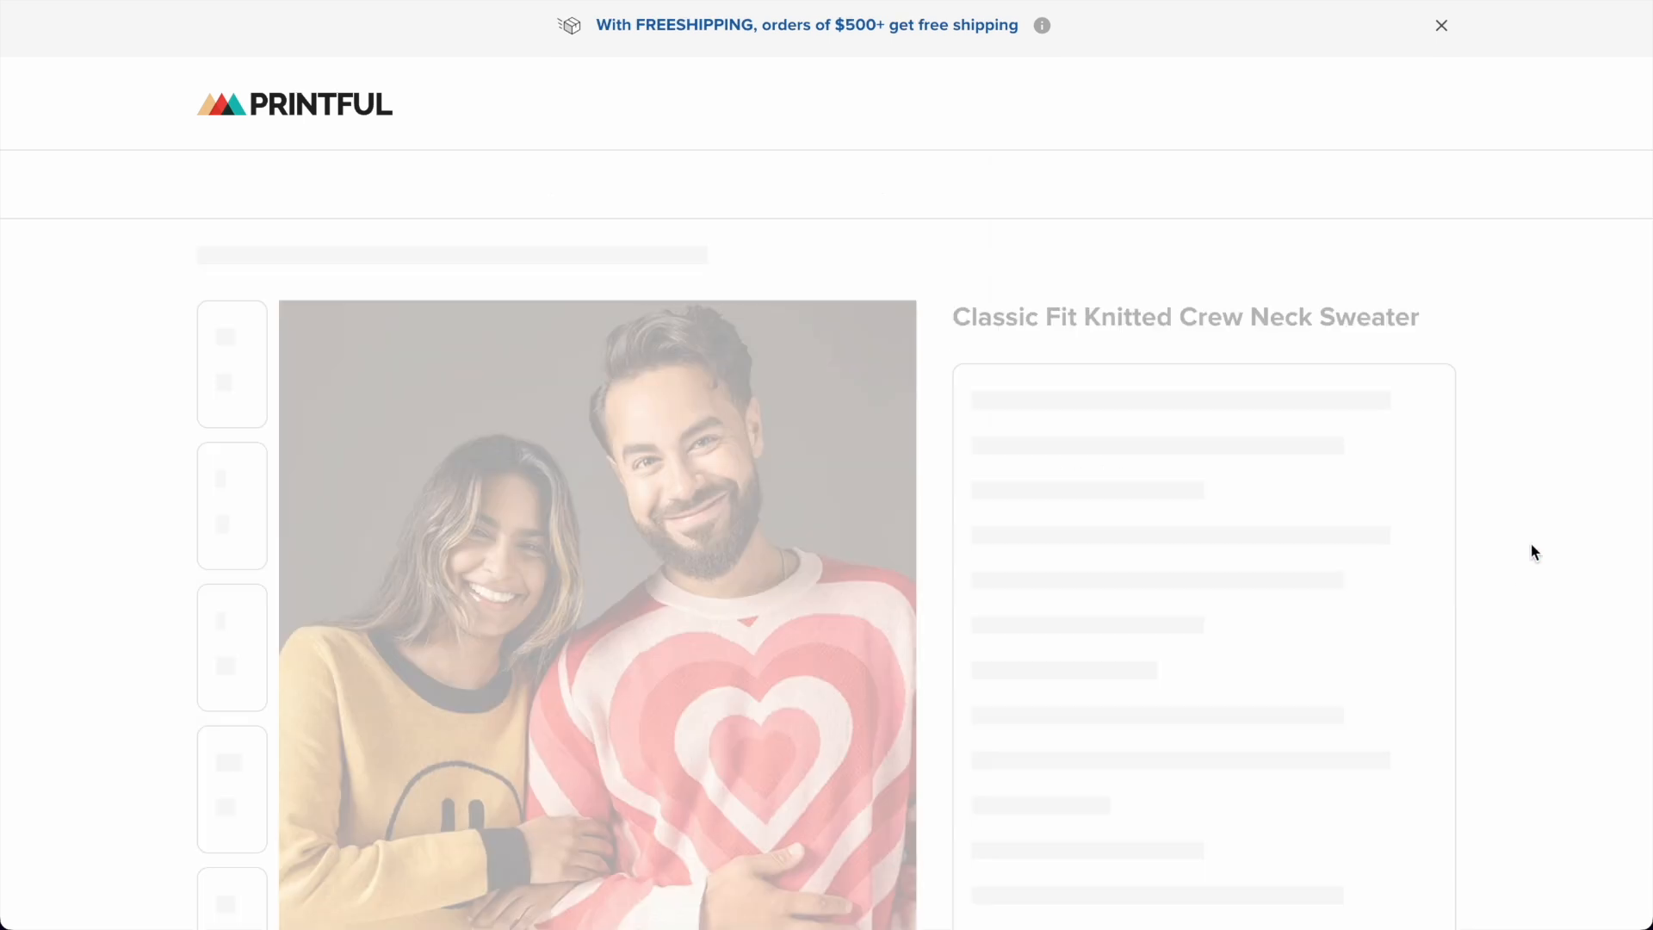
# Examine the sweater's size guide, viewing the size chart in centimeters, and close it.
pyautogui.scroll(-4, 1469, 501)
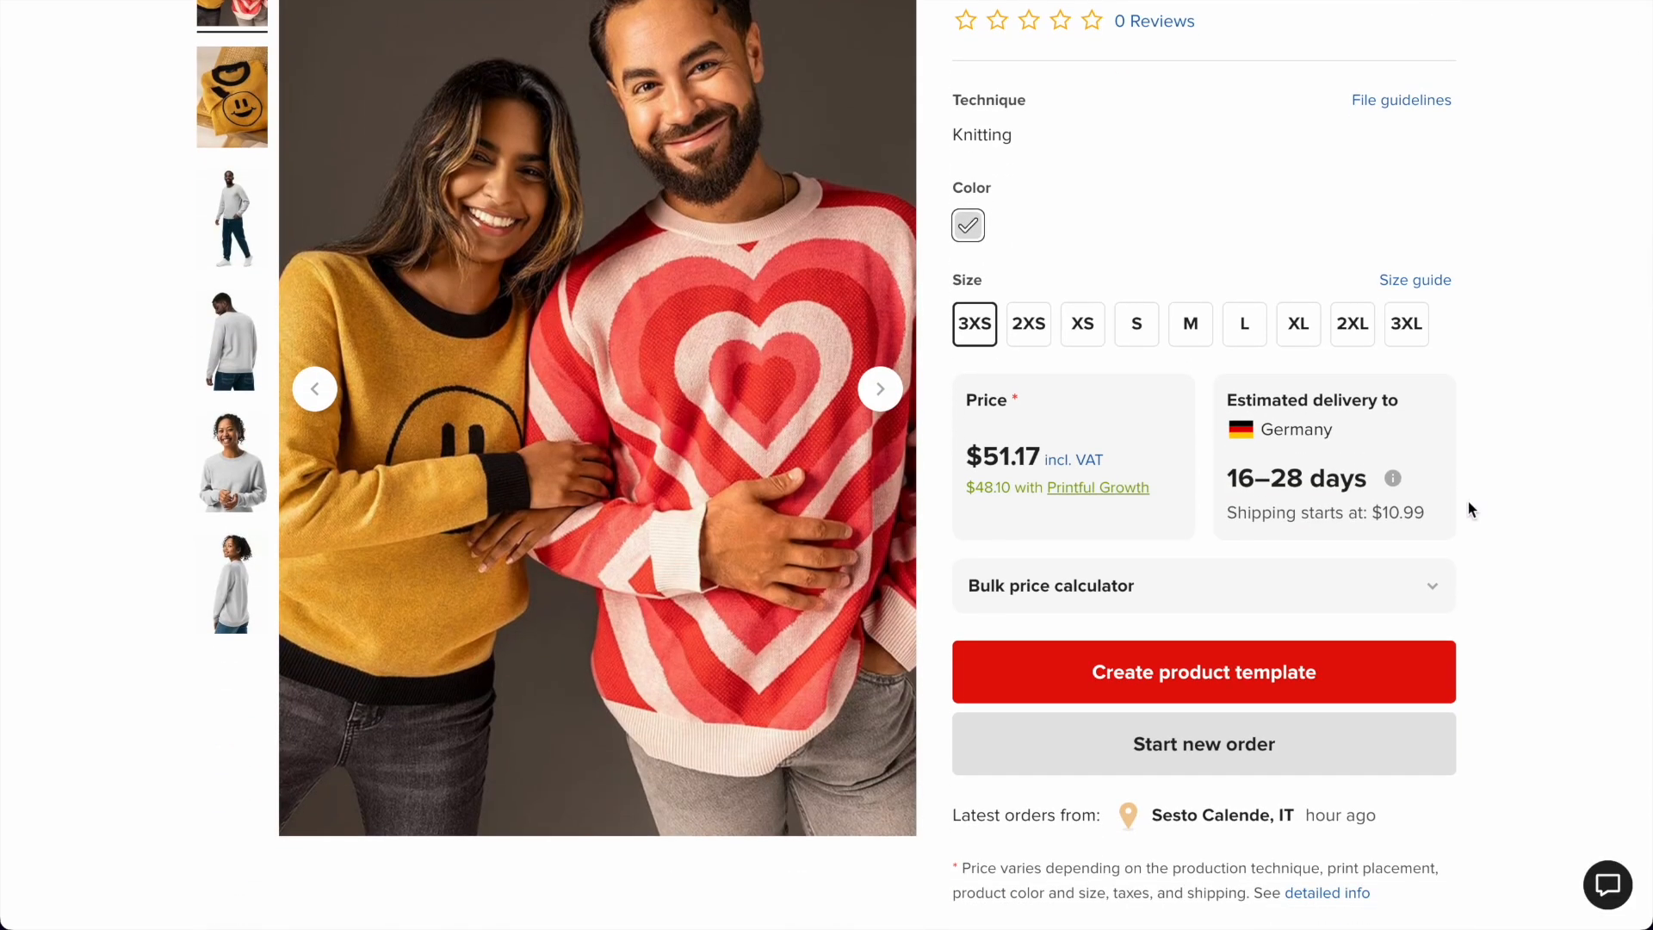
pyautogui.click(1429, 282)
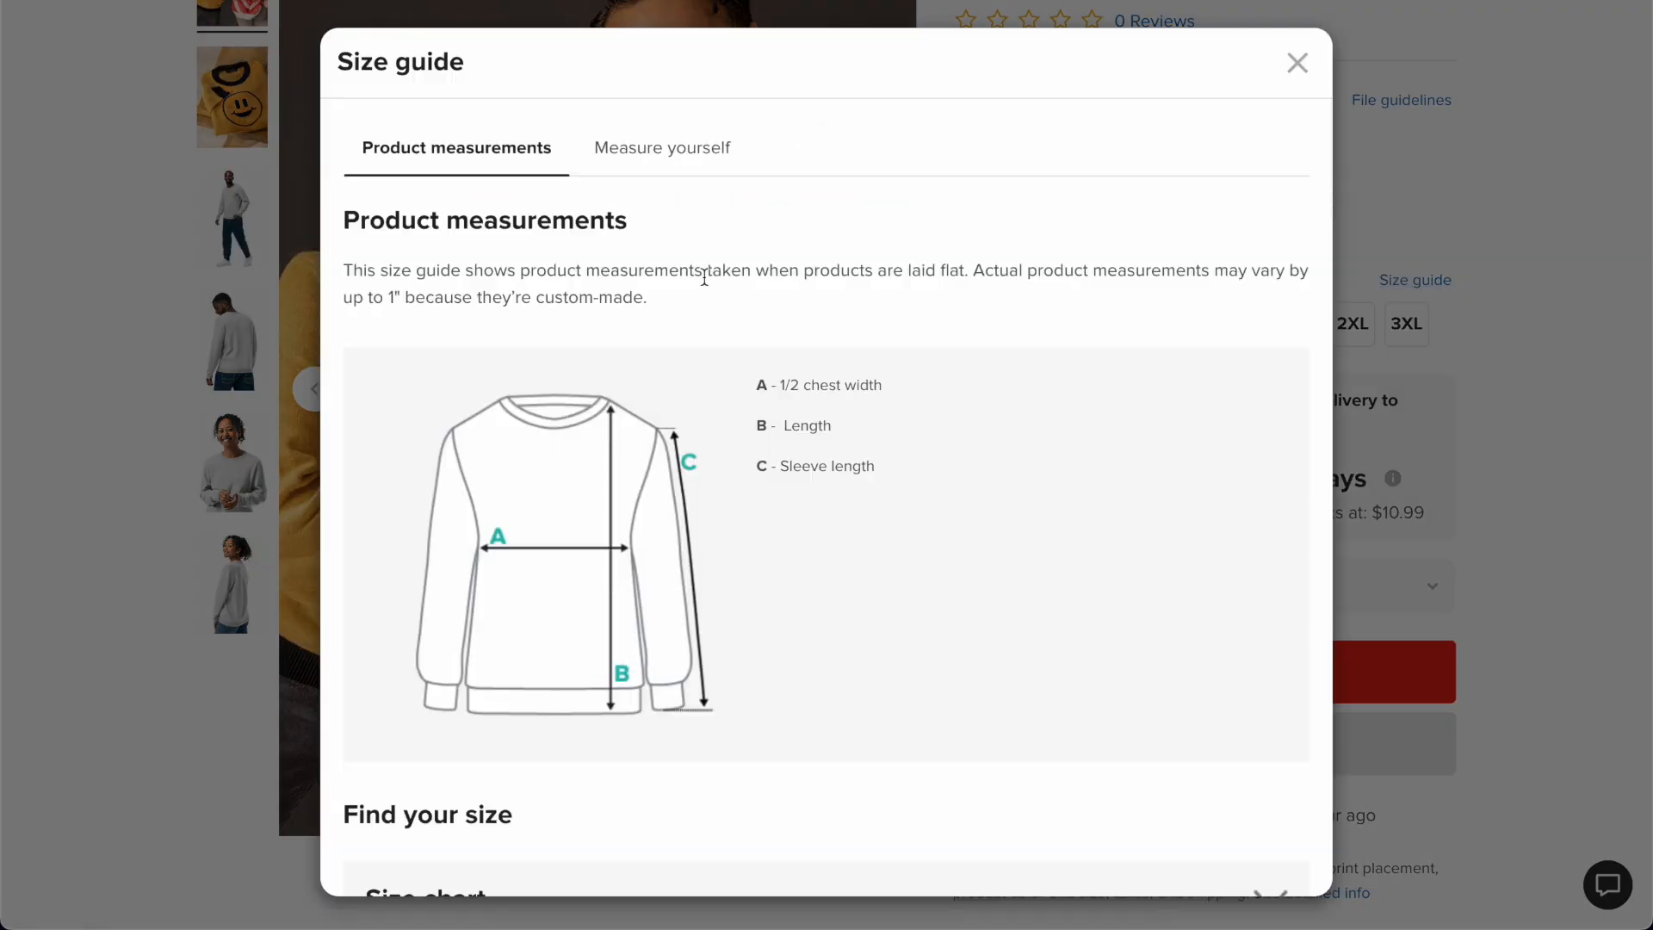
pyautogui.scroll(-1, 768, 270)
pyautogui.click(634, 809)
pyautogui.scroll(-5, 753, 533)
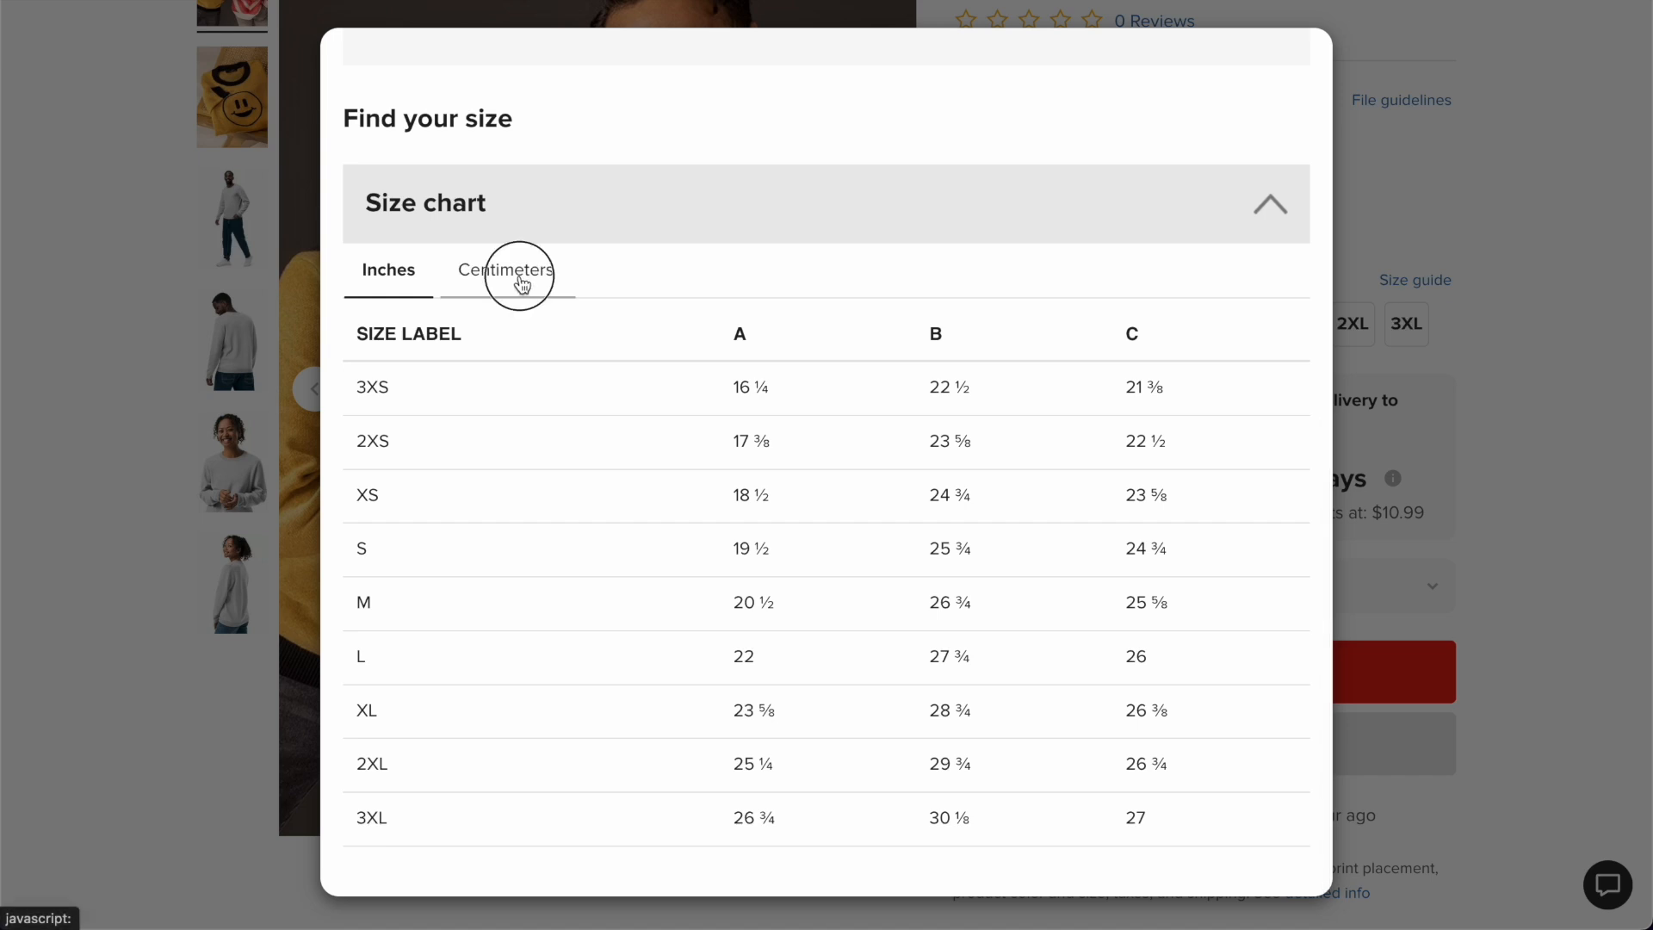
pyautogui.click(521, 284)
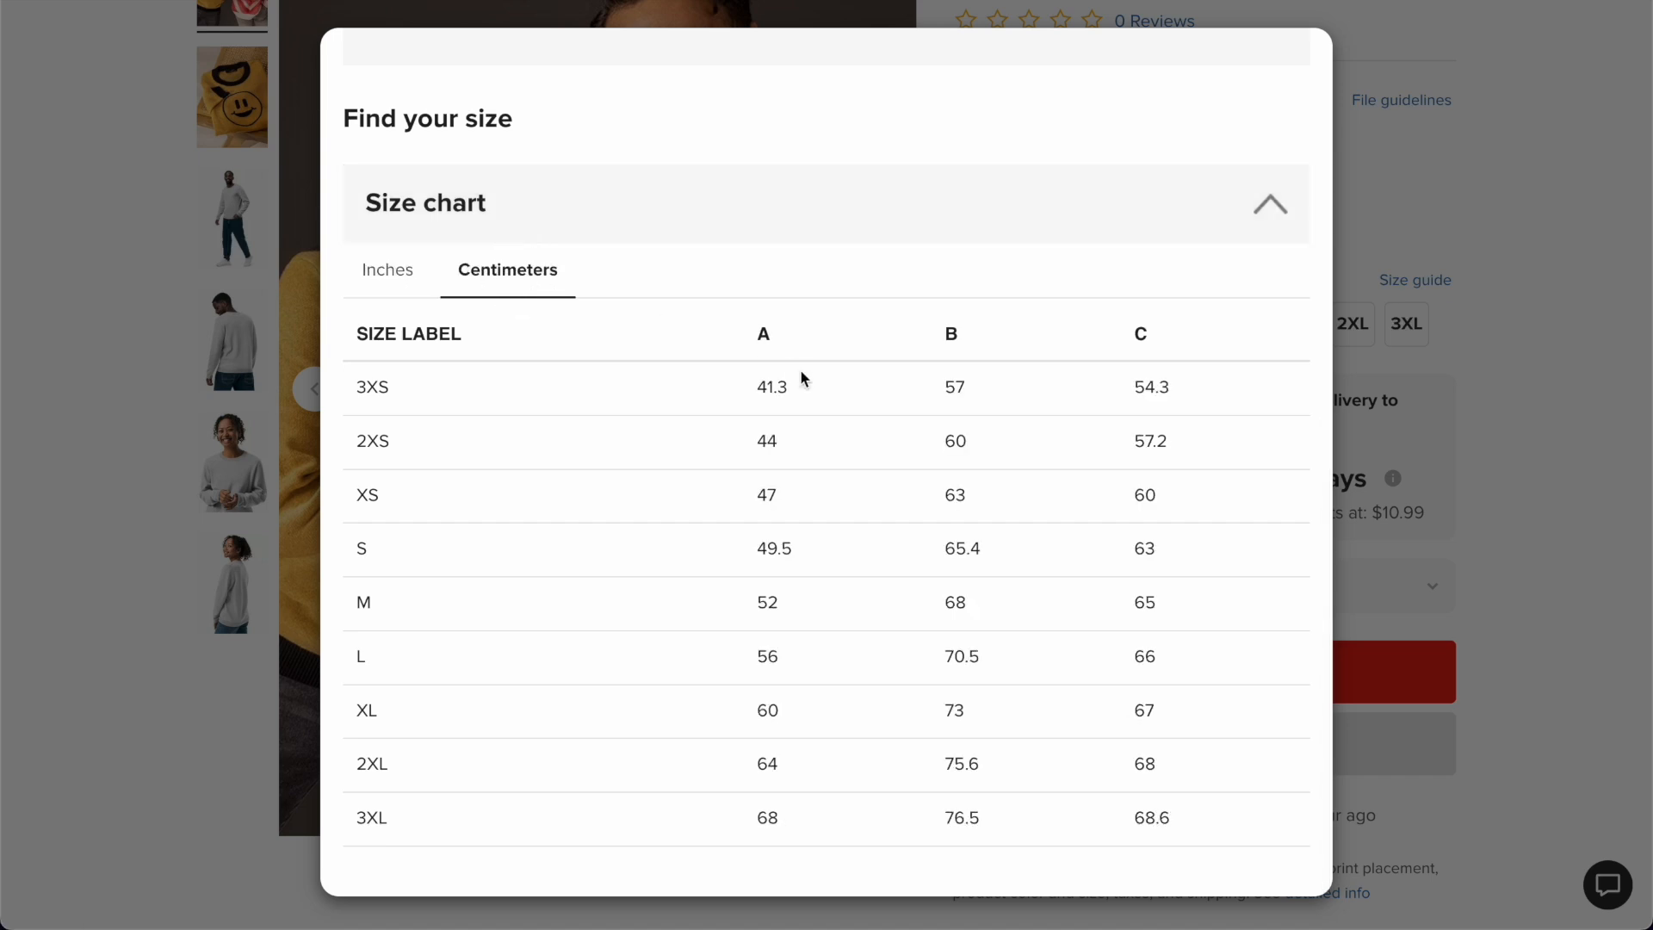
pyautogui.click(1570, 414)
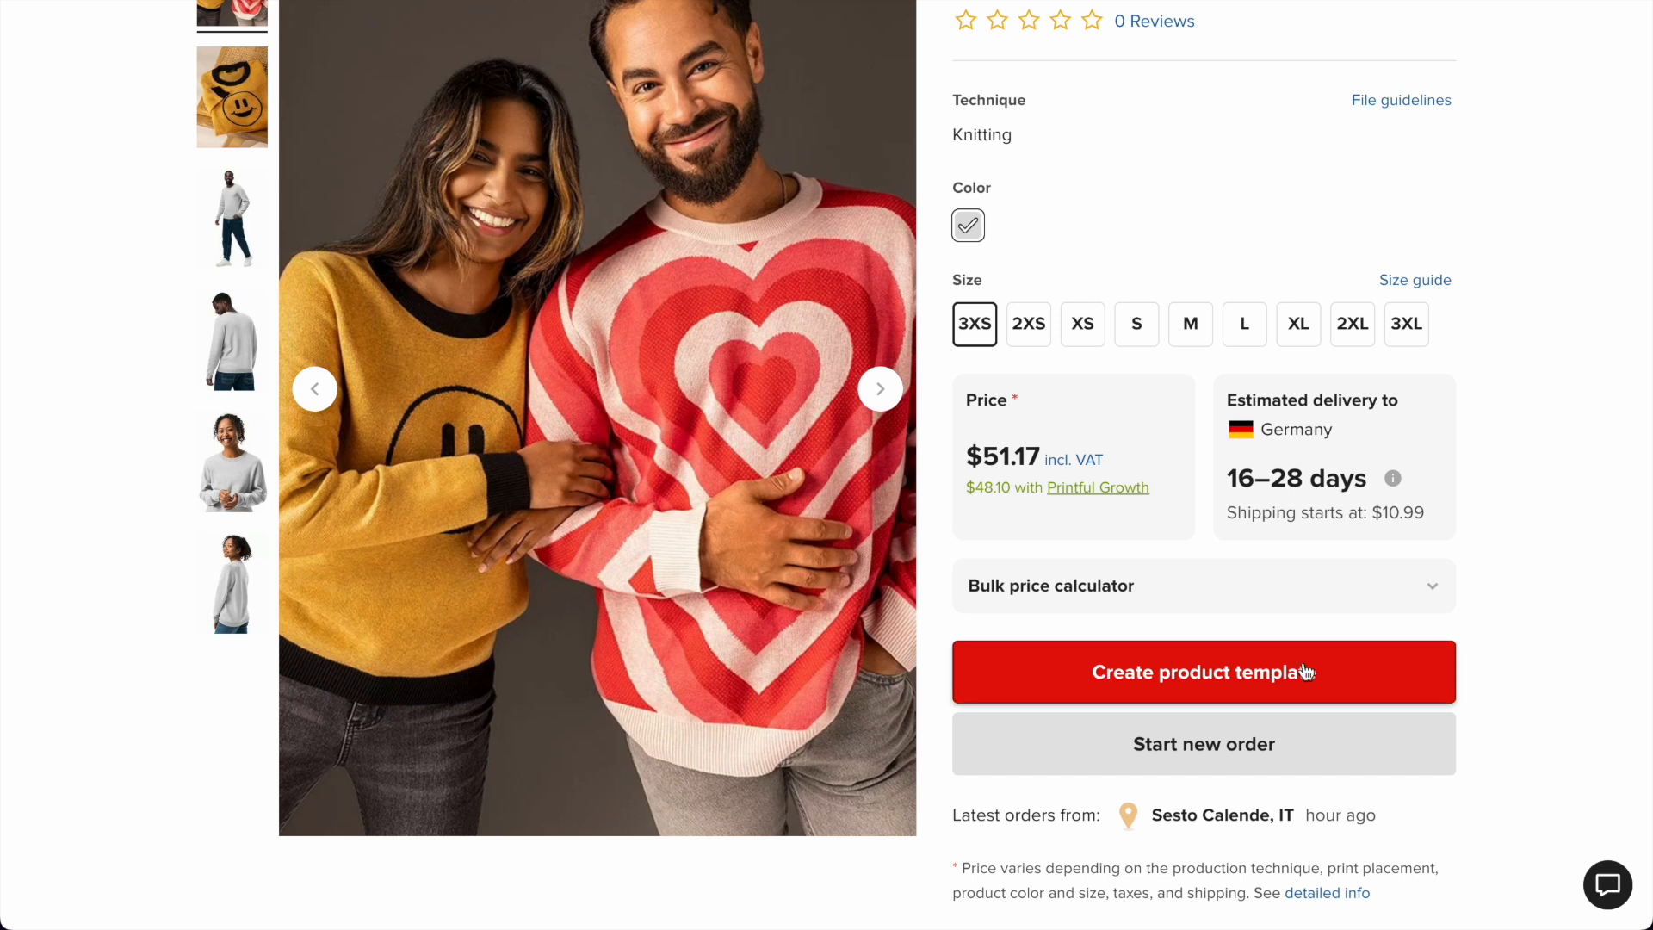
# Choose size 2XL, start a product template for the sweater, and enlarge the design area beside the 3D preview.
pyautogui.click(1351, 327)
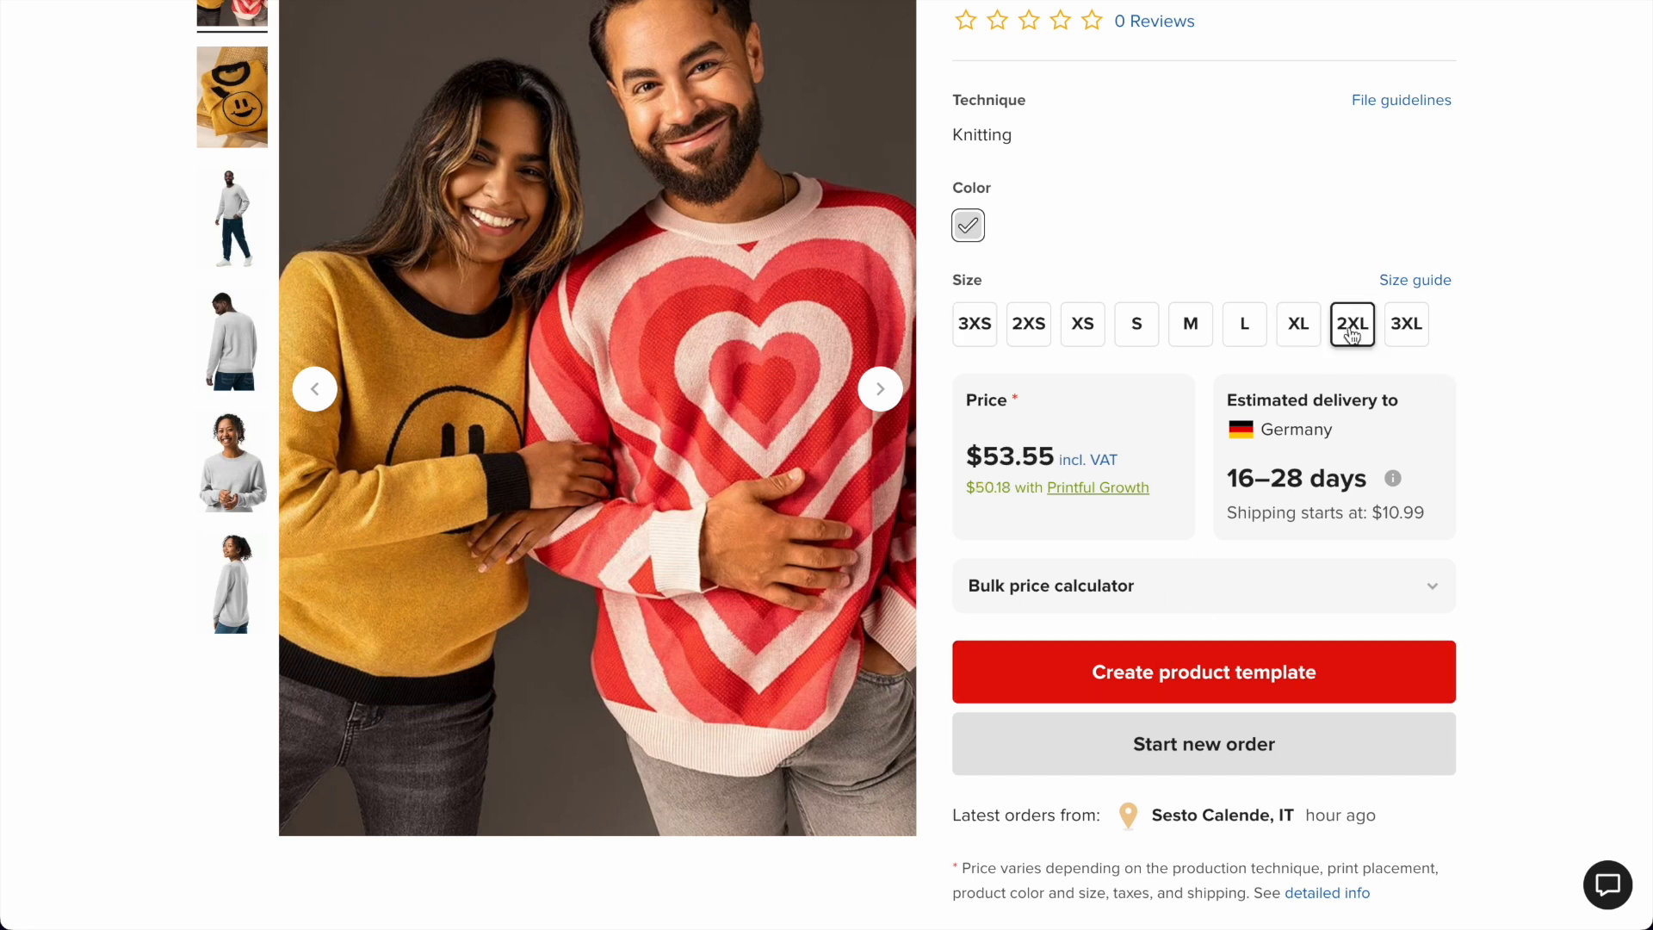
pyautogui.click(1180, 680)
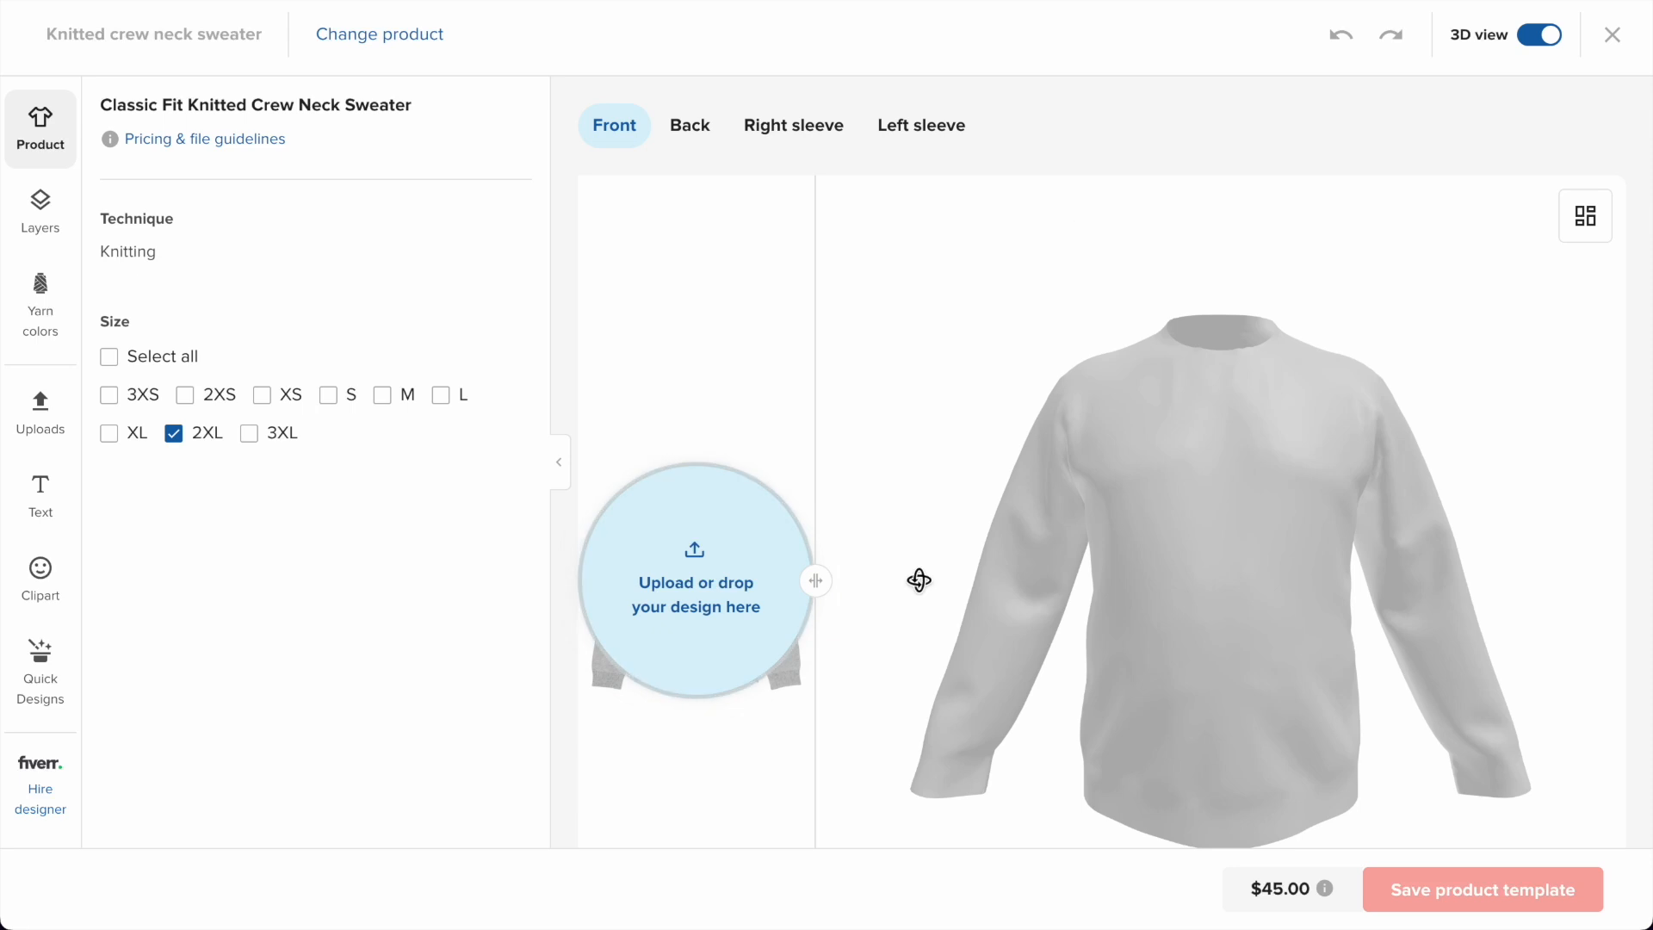
pyautogui.moveTo(816, 579); pyautogui.dragTo(1083, 566)
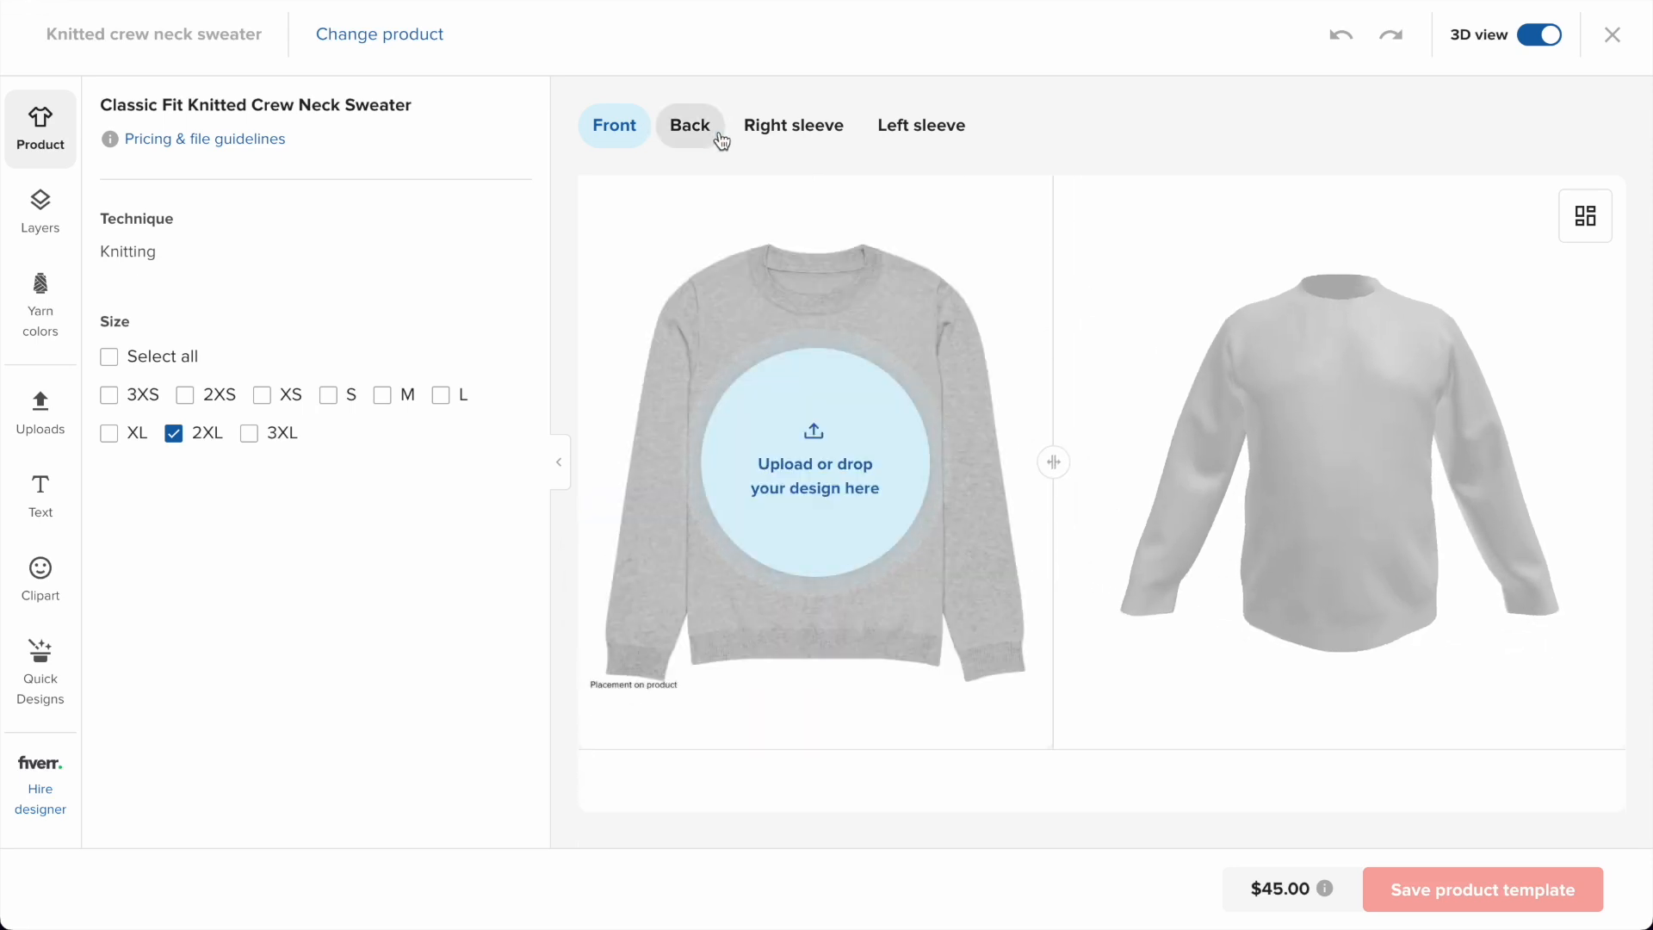
# Try the recently used acrylic-llama-huge-11.jpg as the sweater's front design and remove it.
pyautogui.click(808, 445)
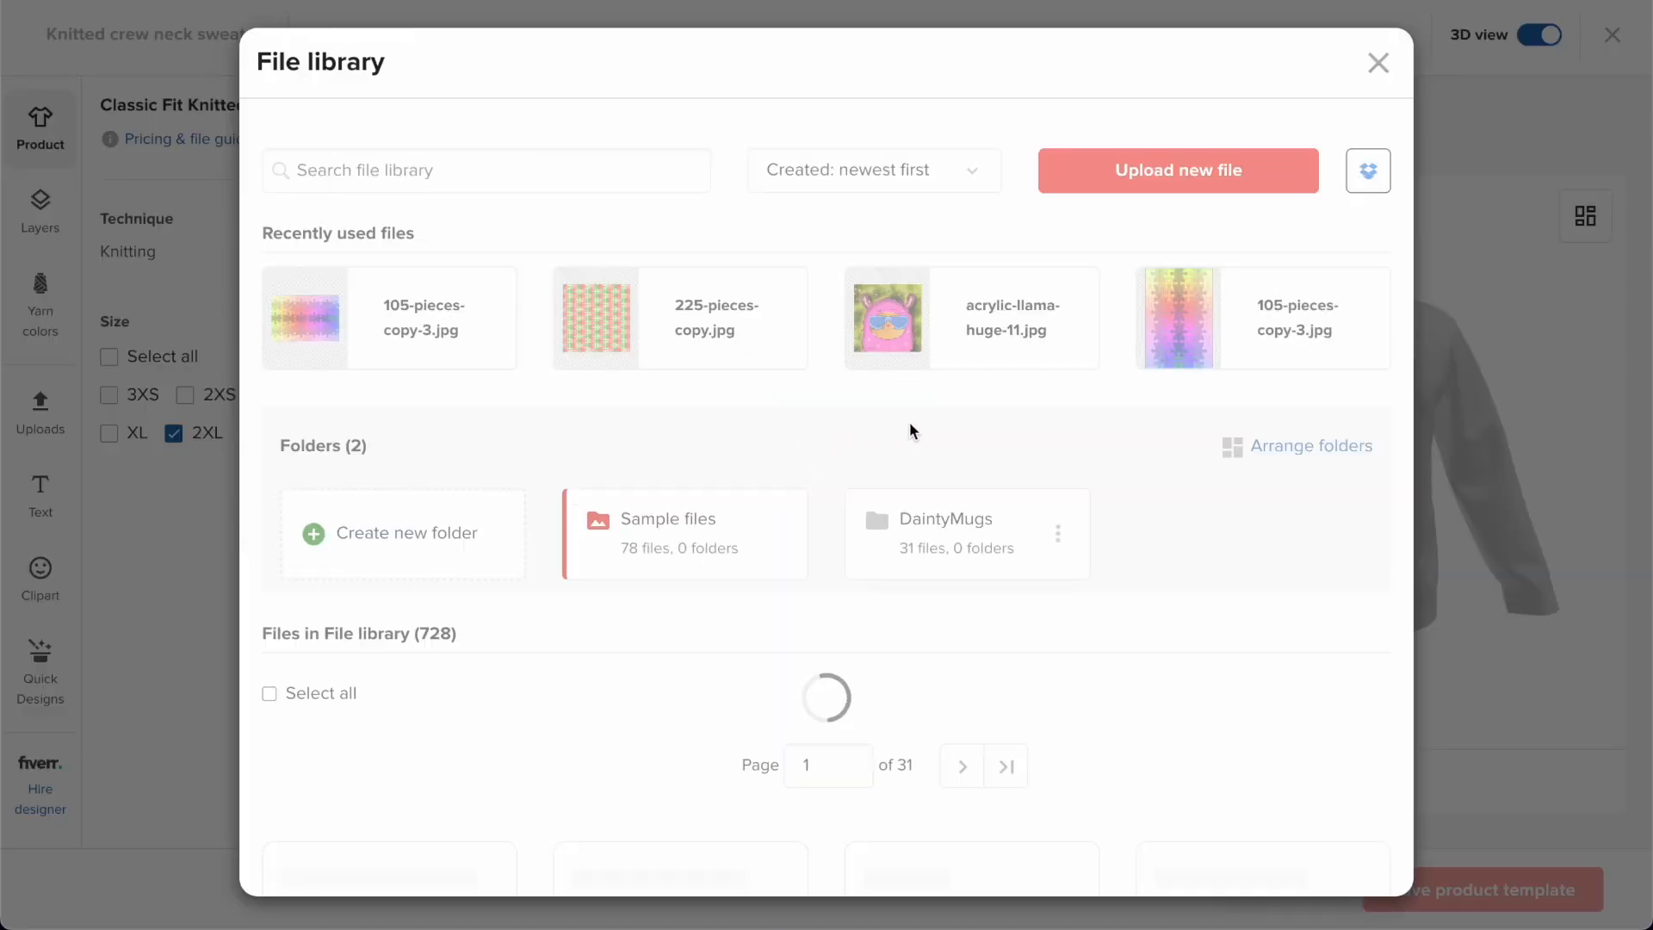
pyautogui.scroll(-1, 911, 428)
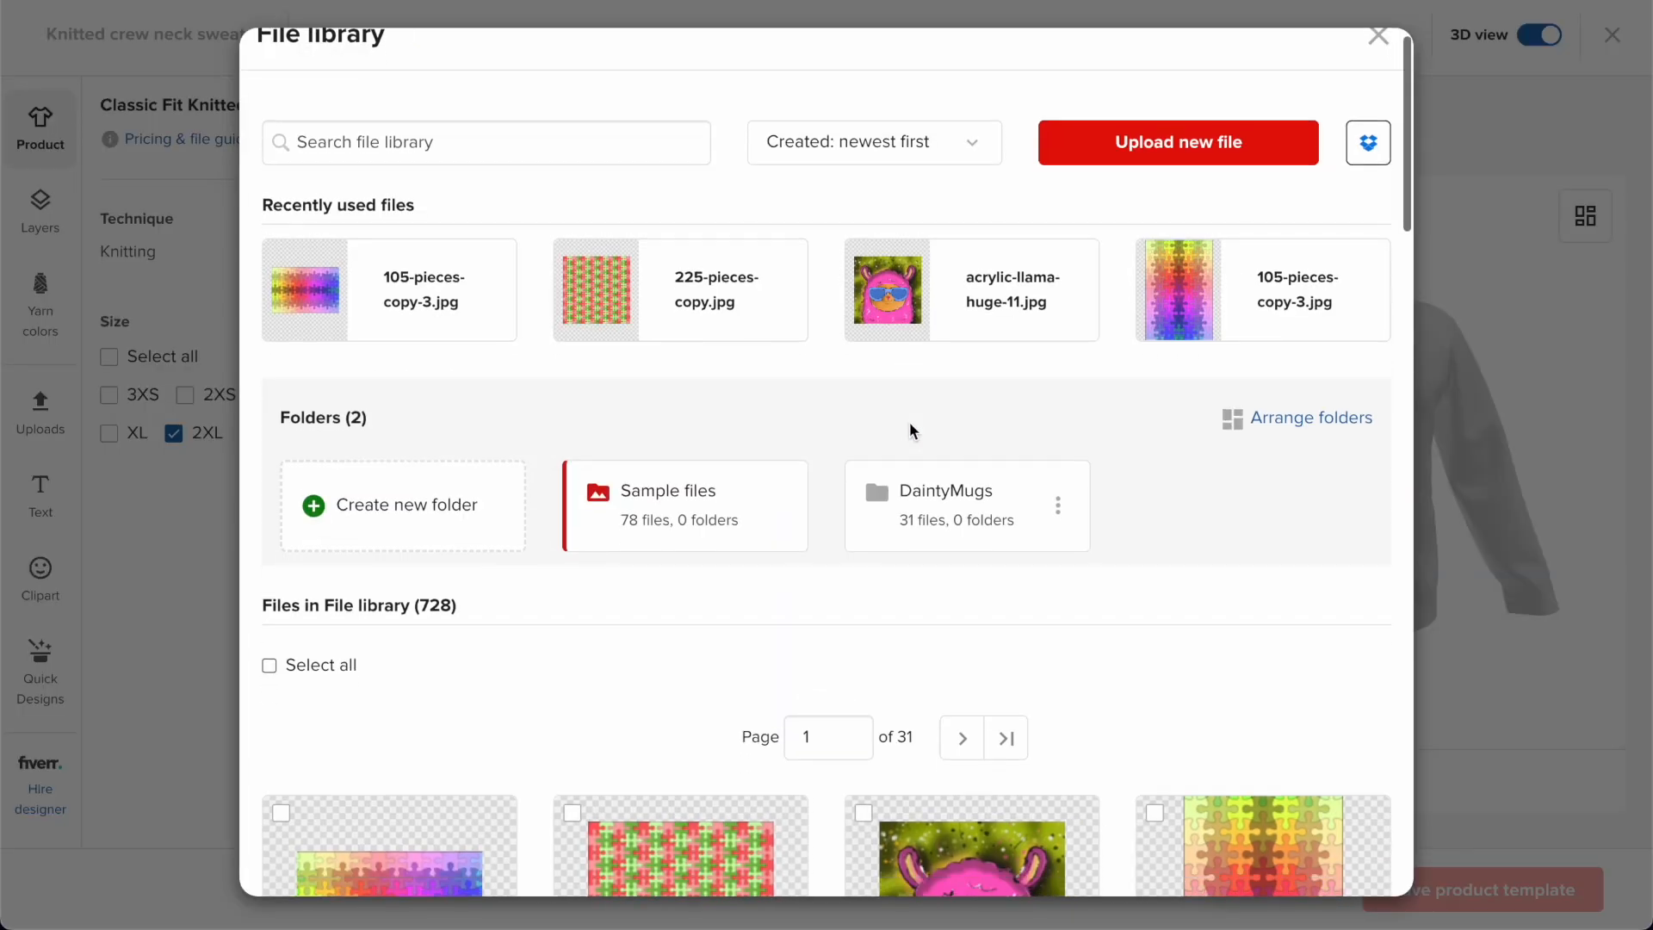
pyautogui.moveTo(904, 302)
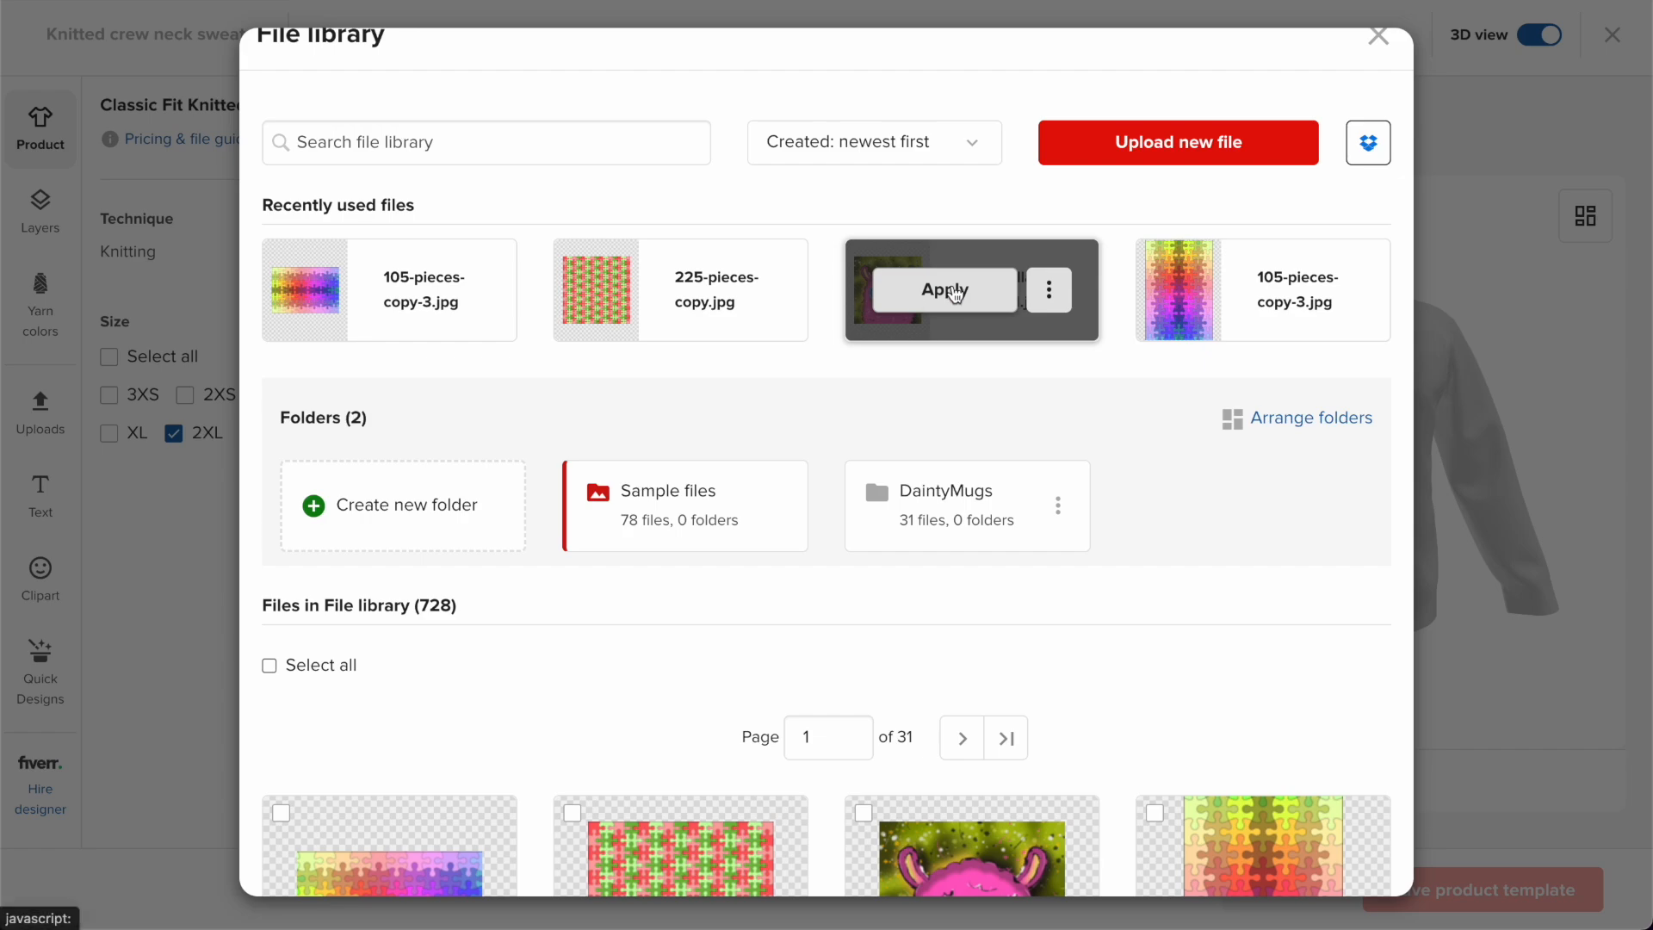
pyautogui.click(952, 289)
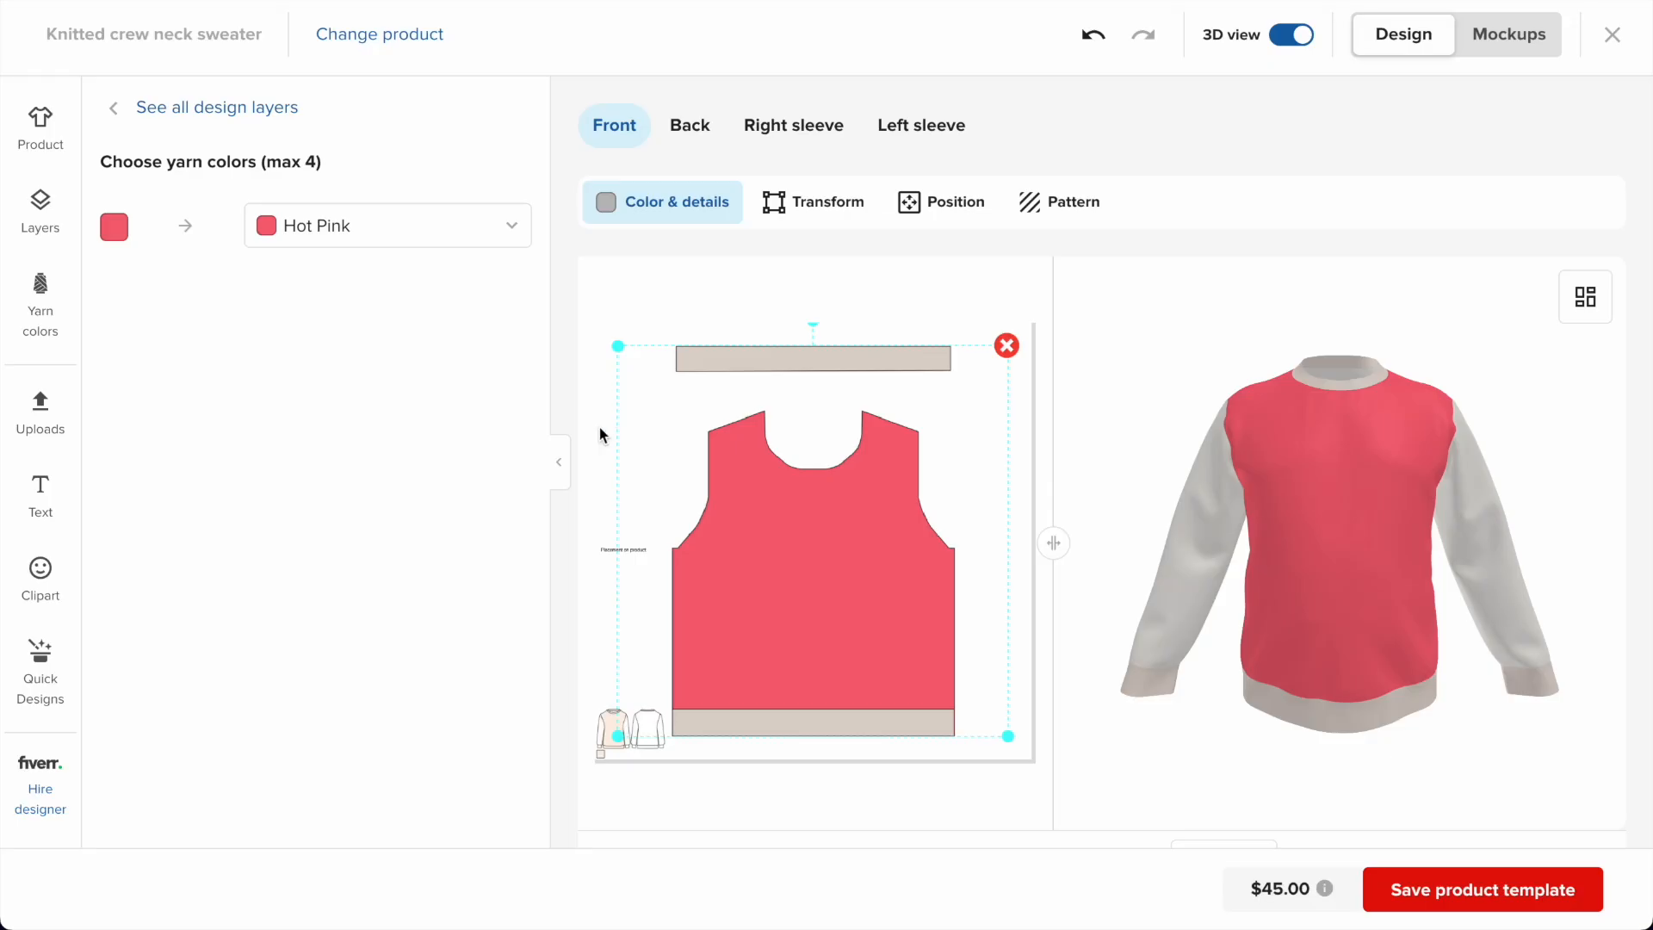
pyautogui.click(1006, 345)
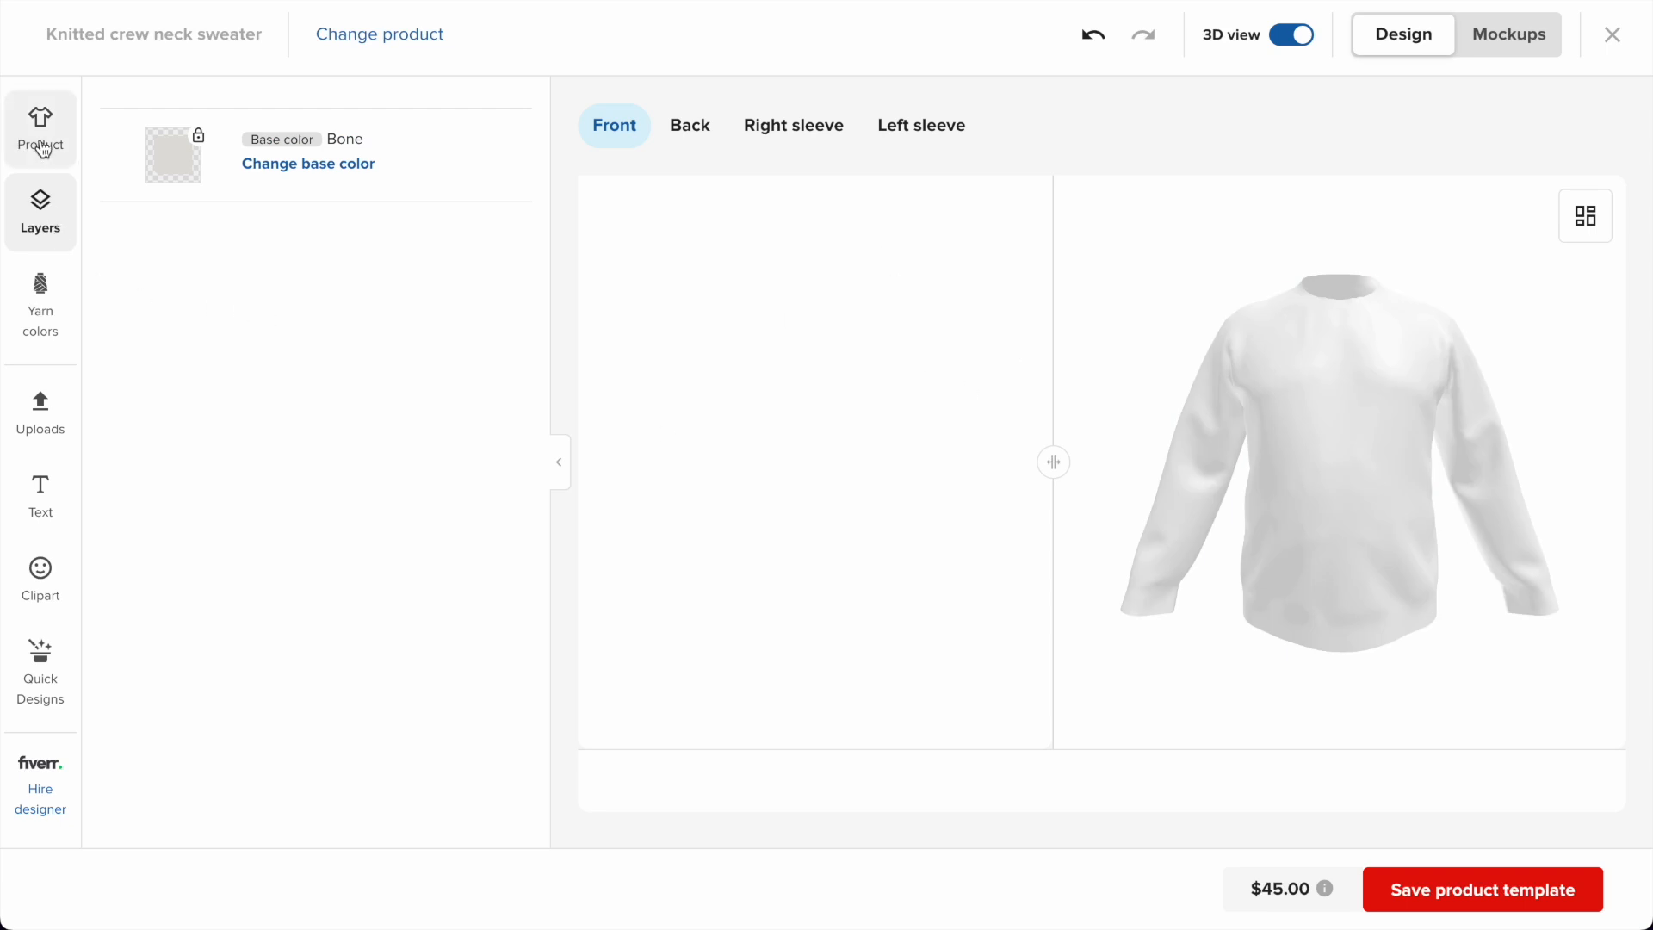
# Apply Black_Cats_On_Pastel_Background_-1.jpg from page 2 of the file library to the sweater's front.
pyautogui.click(50, 421)
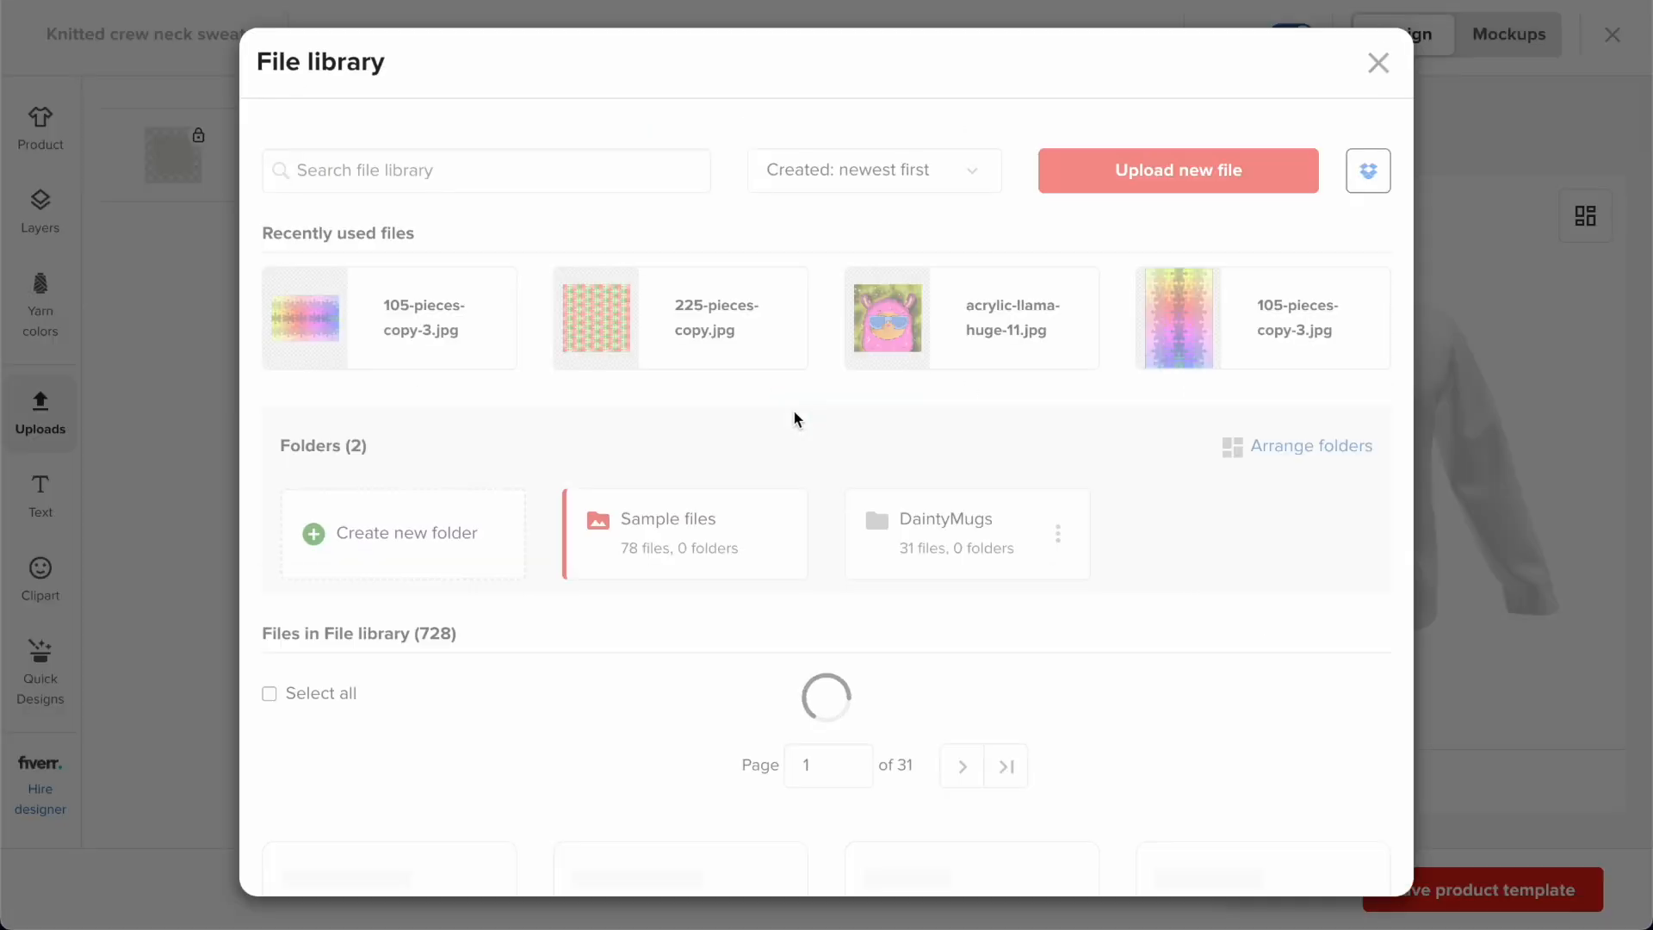
pyautogui.scroll(-10, 793, 419)
pyautogui.scroll(-16, 796, 420)
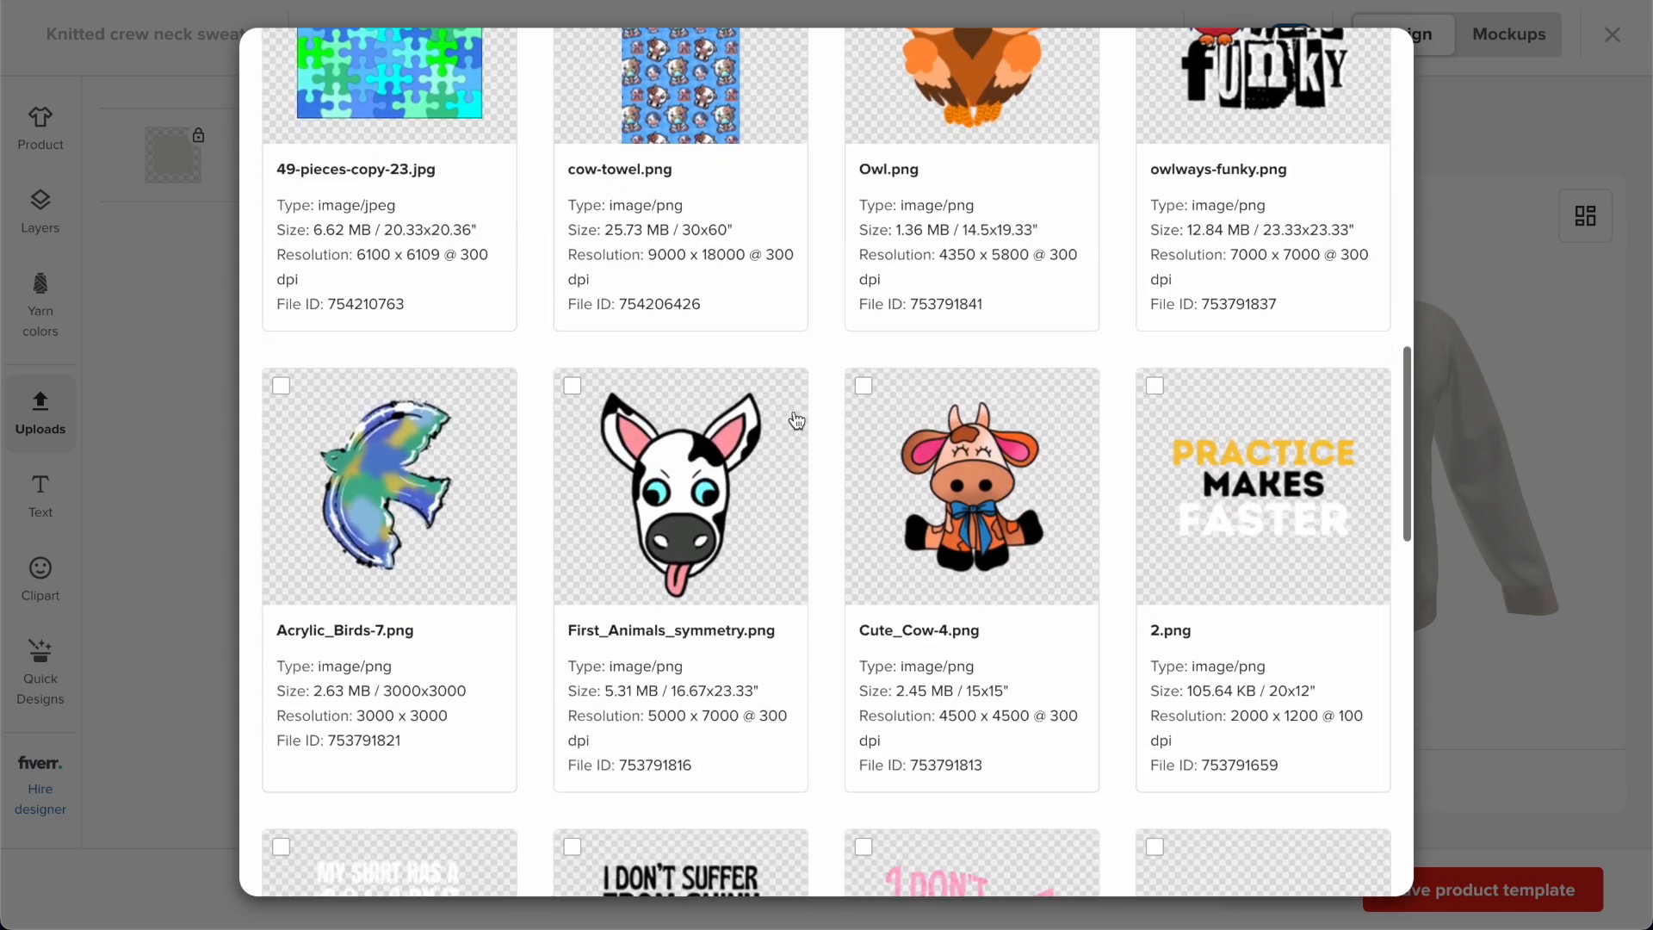
pyautogui.scroll(-3, 795, 420)
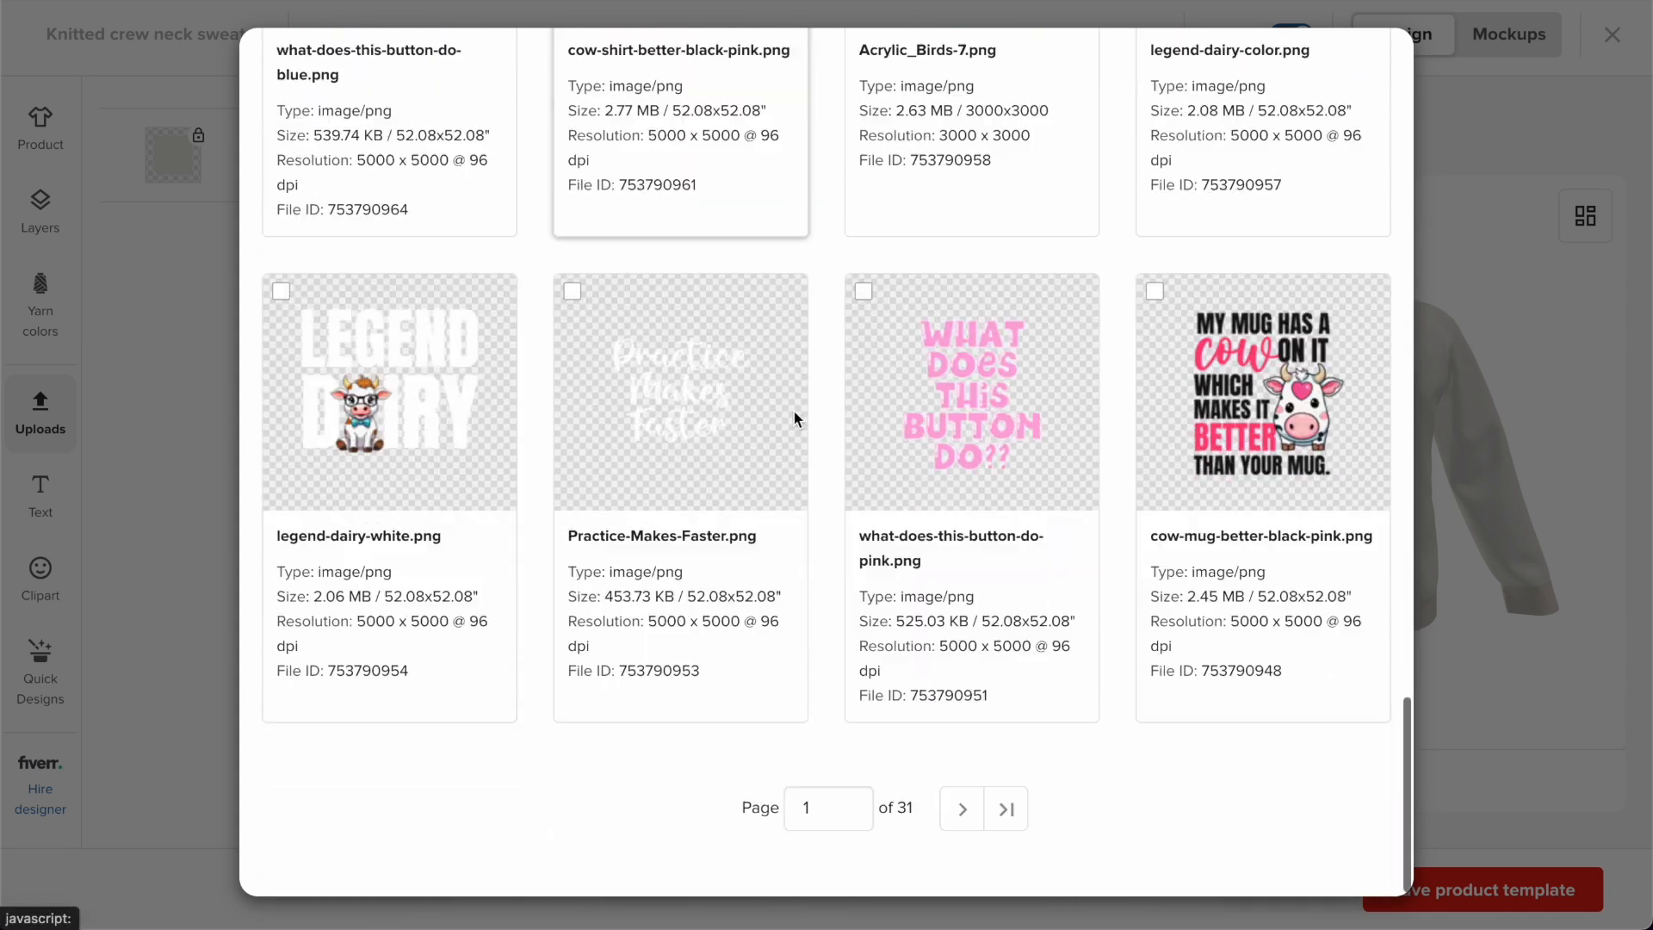
pyautogui.click(962, 800)
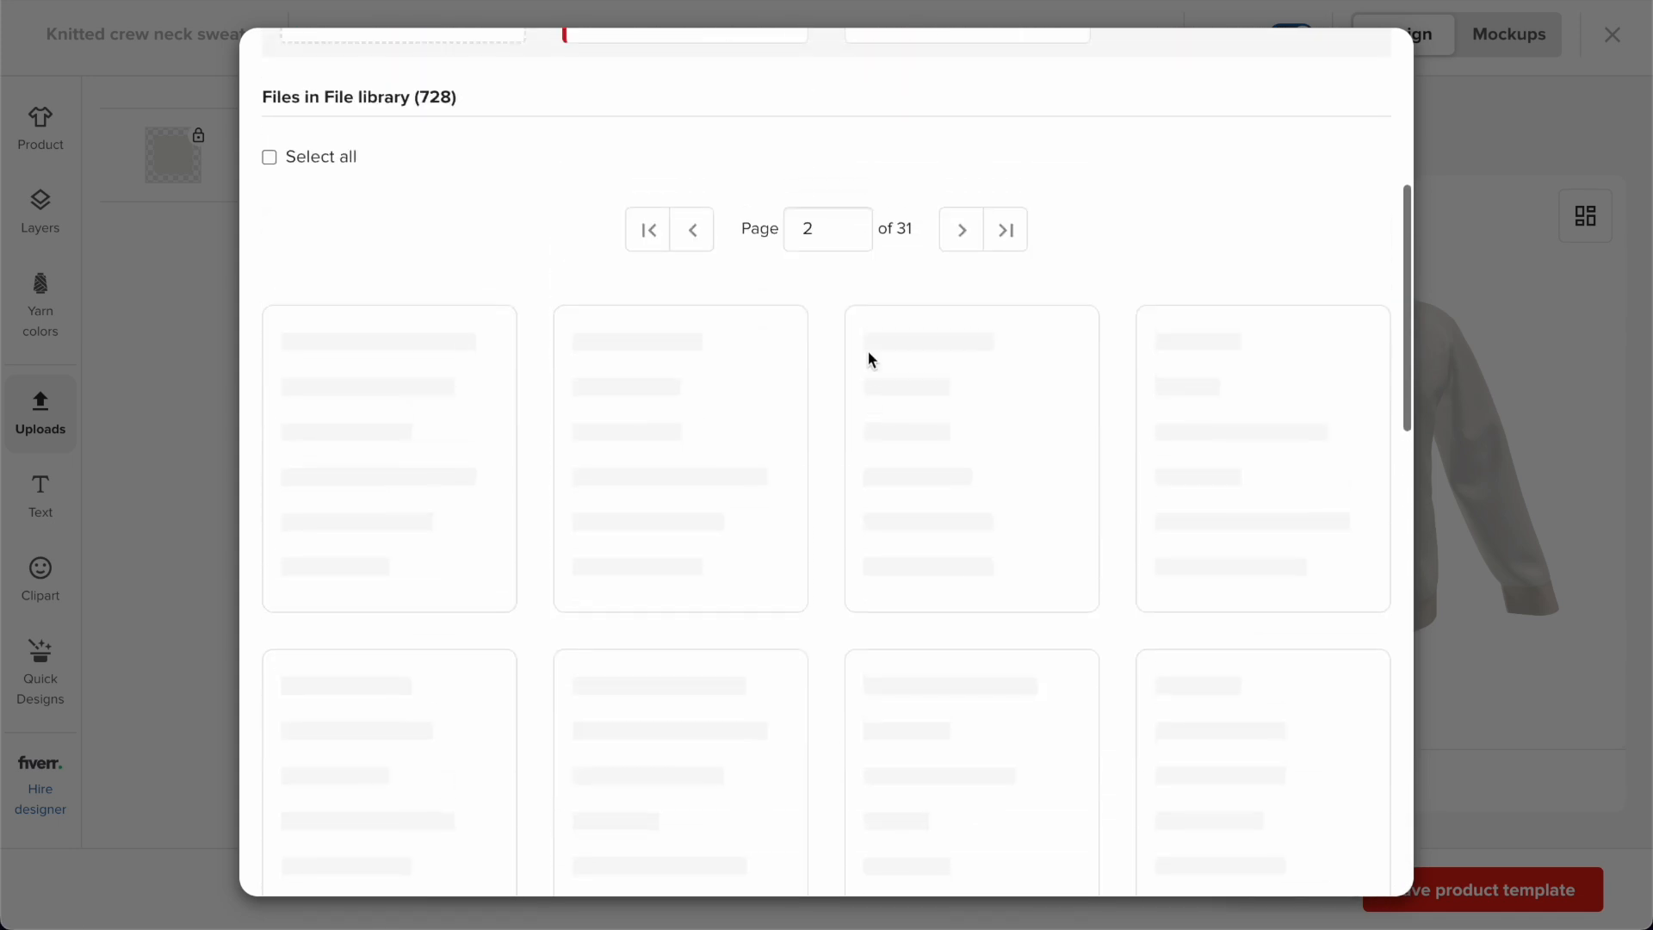
pyautogui.scroll(-20, 834, 422)
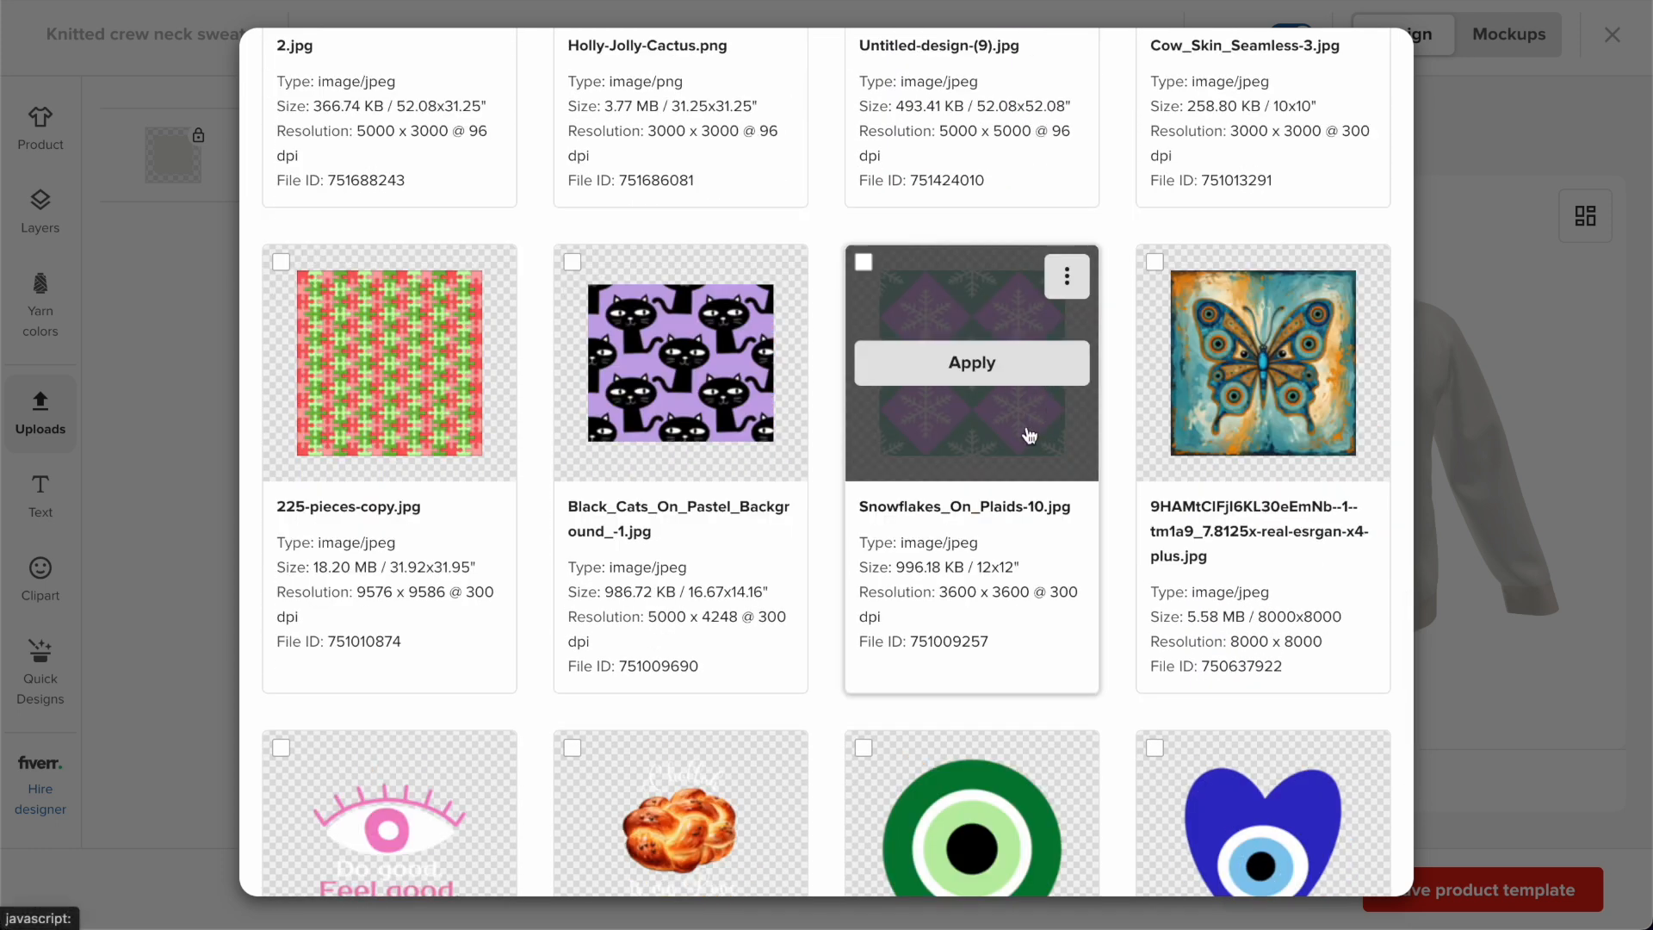
pyautogui.scroll(-1, 1126, 413)
pyautogui.moveTo(714, 282)
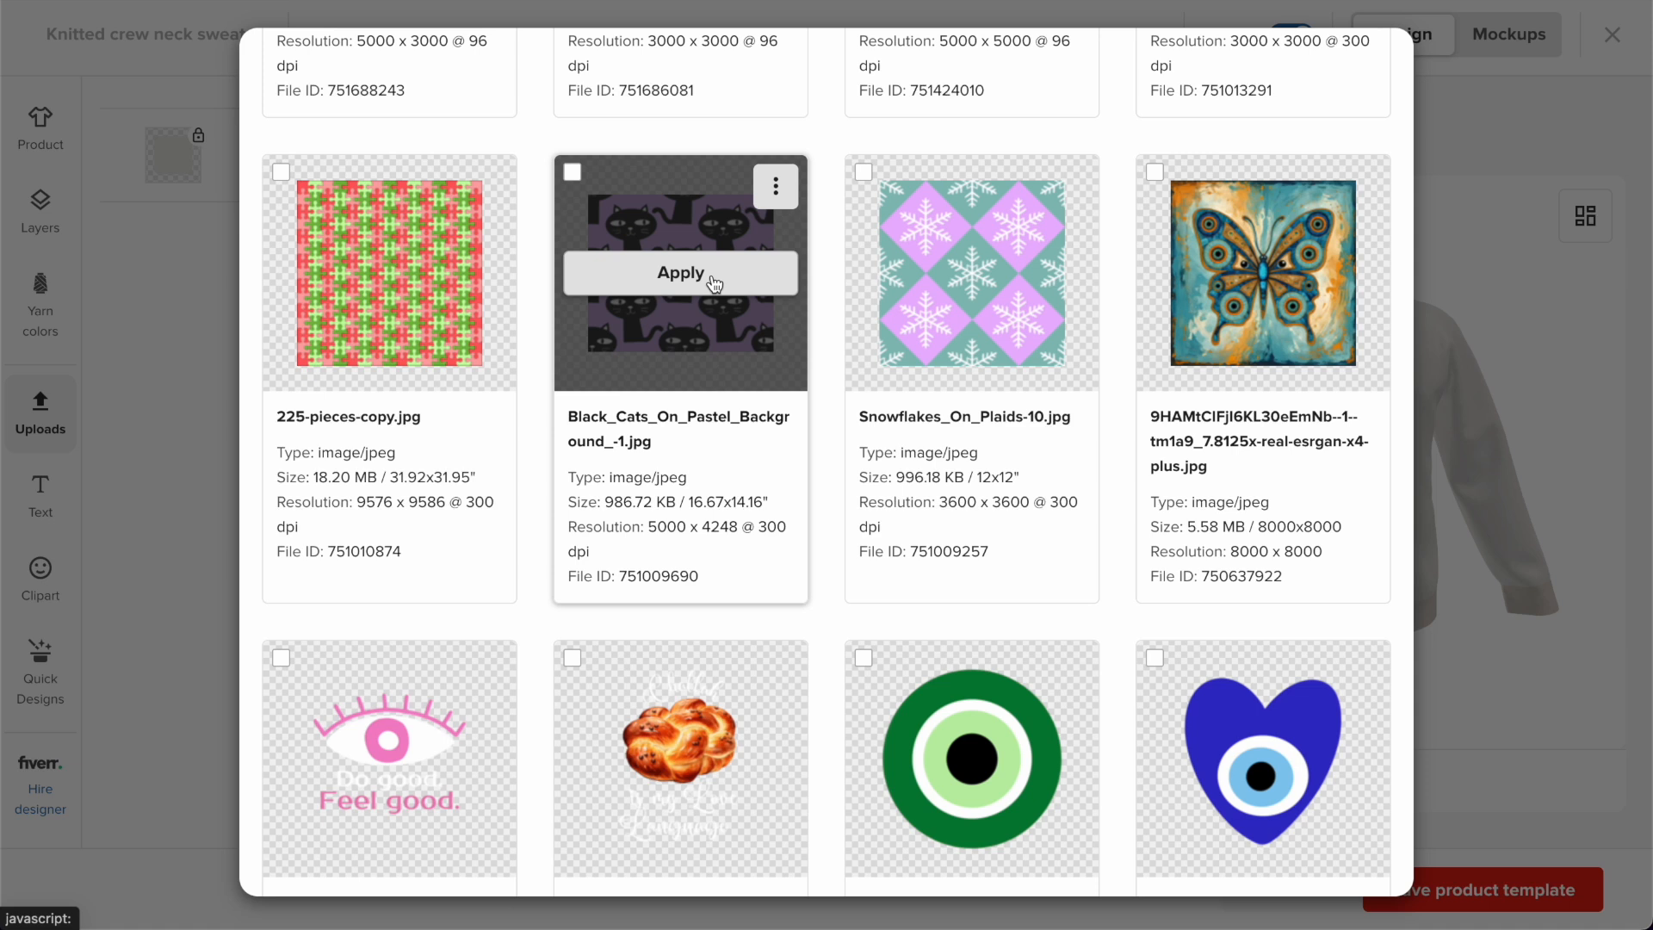
pyautogui.click(741, 274)
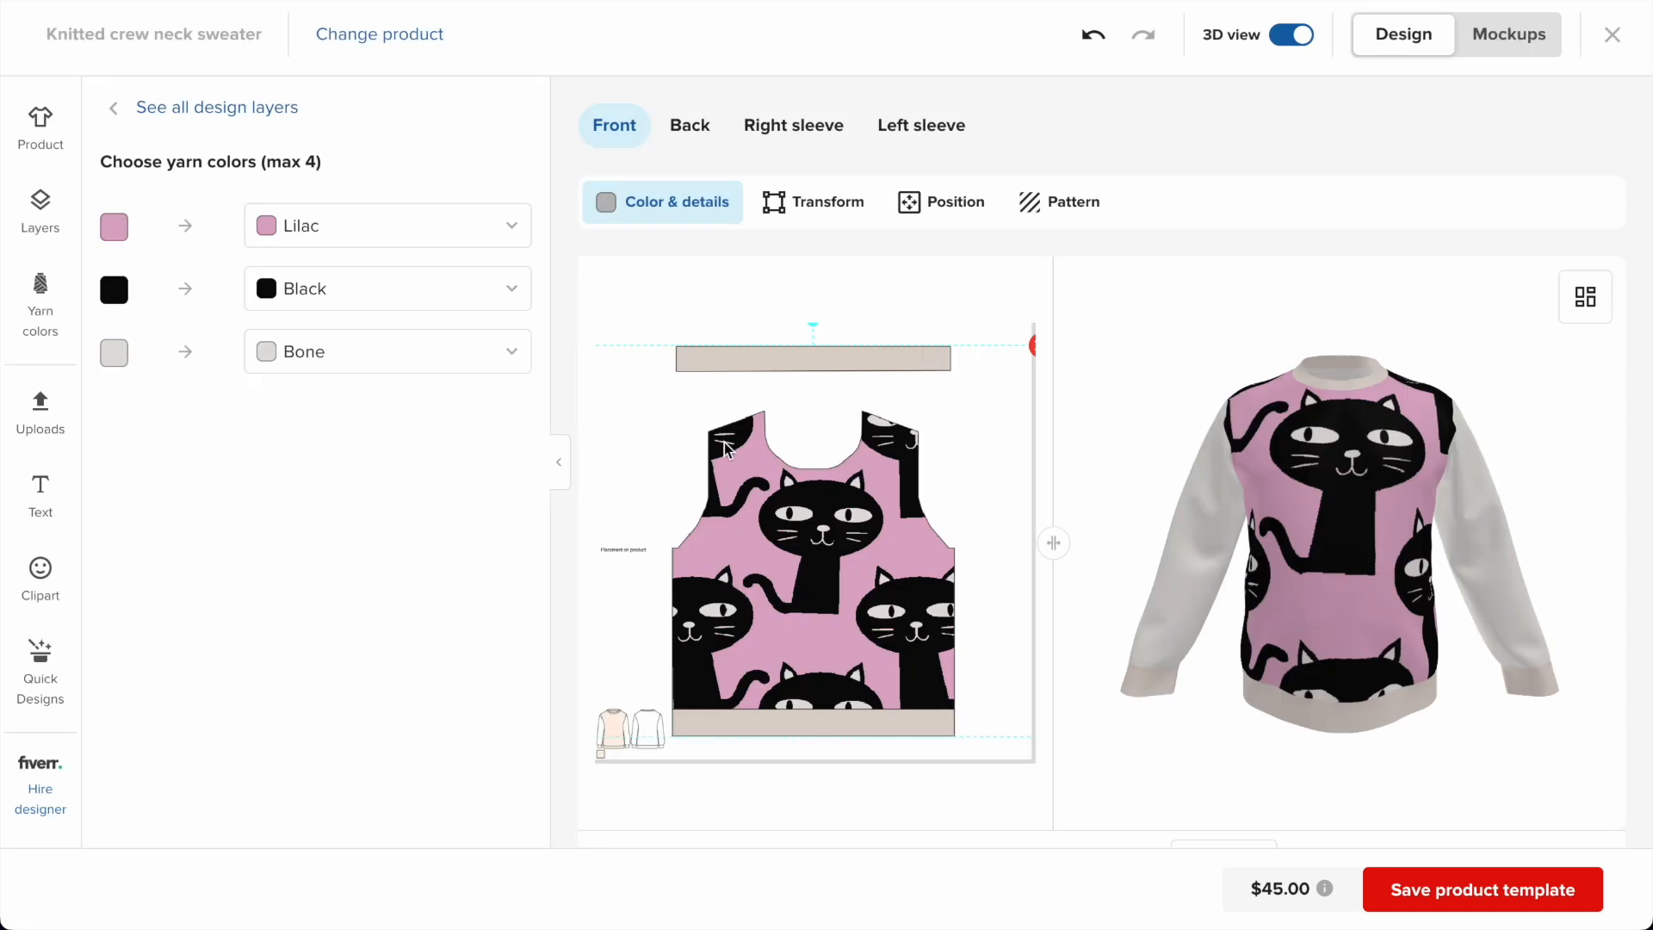
# Shrink the black cats image on the front and repeat it as a Block pattern with smaller tiles.
pyautogui.moveTo(757, 447); pyautogui.dragTo(819, 450)
pyautogui.moveTo(670, 354); pyautogui.dragTo(806, 466)
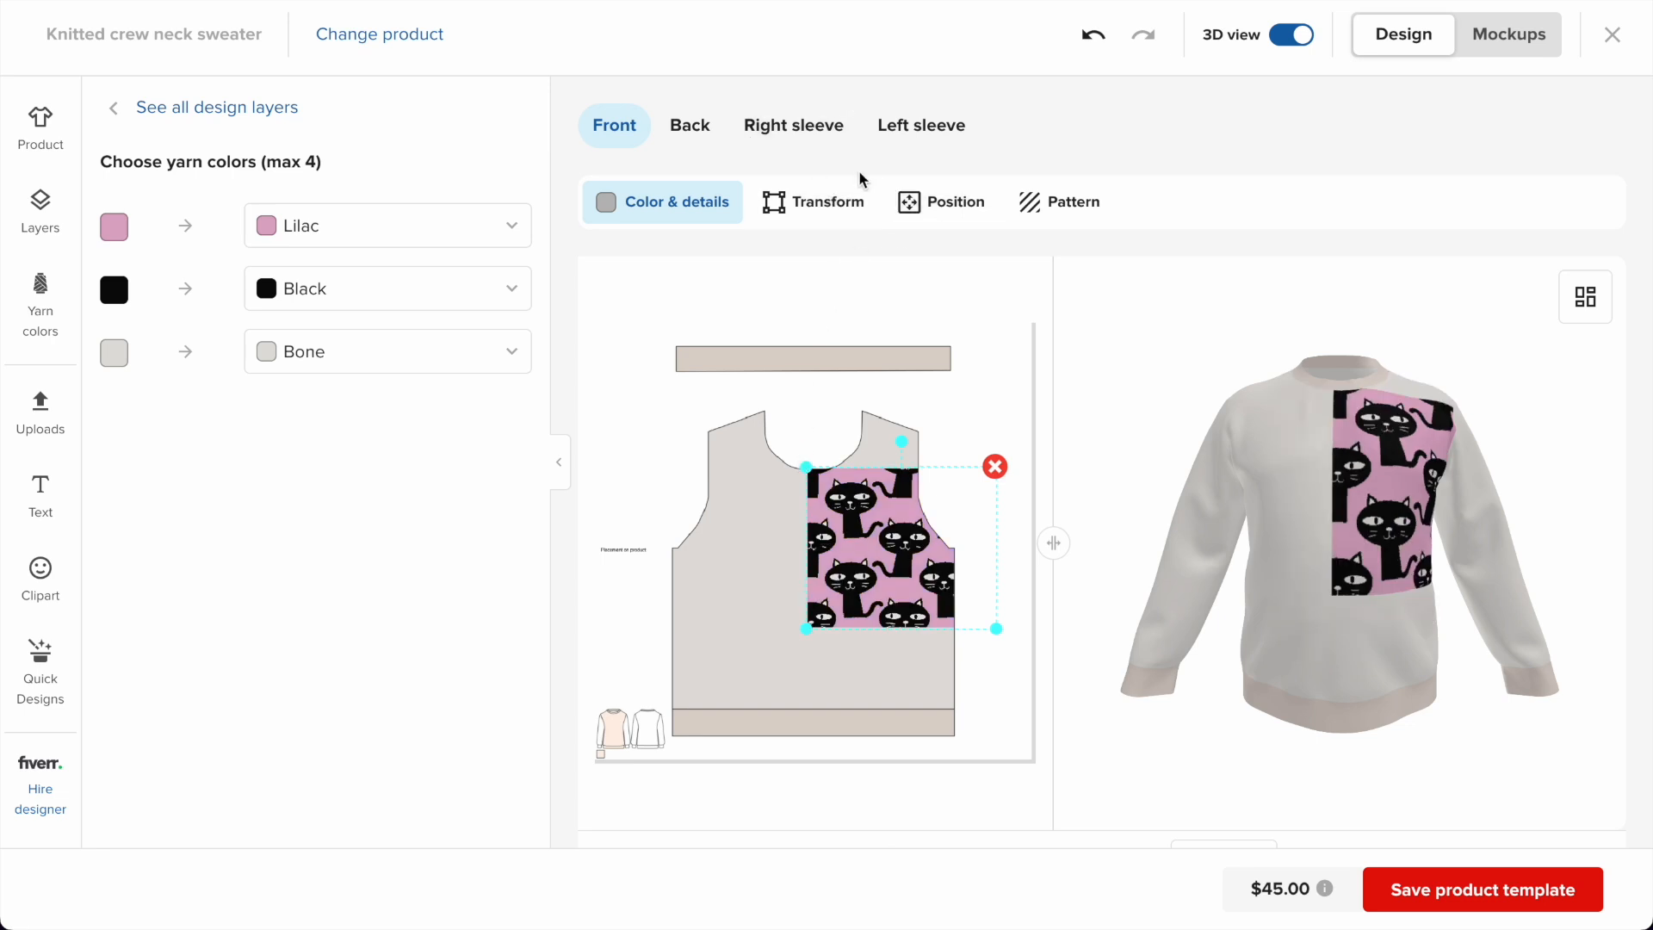
pyautogui.click(1018, 221)
pyautogui.click(186, 224)
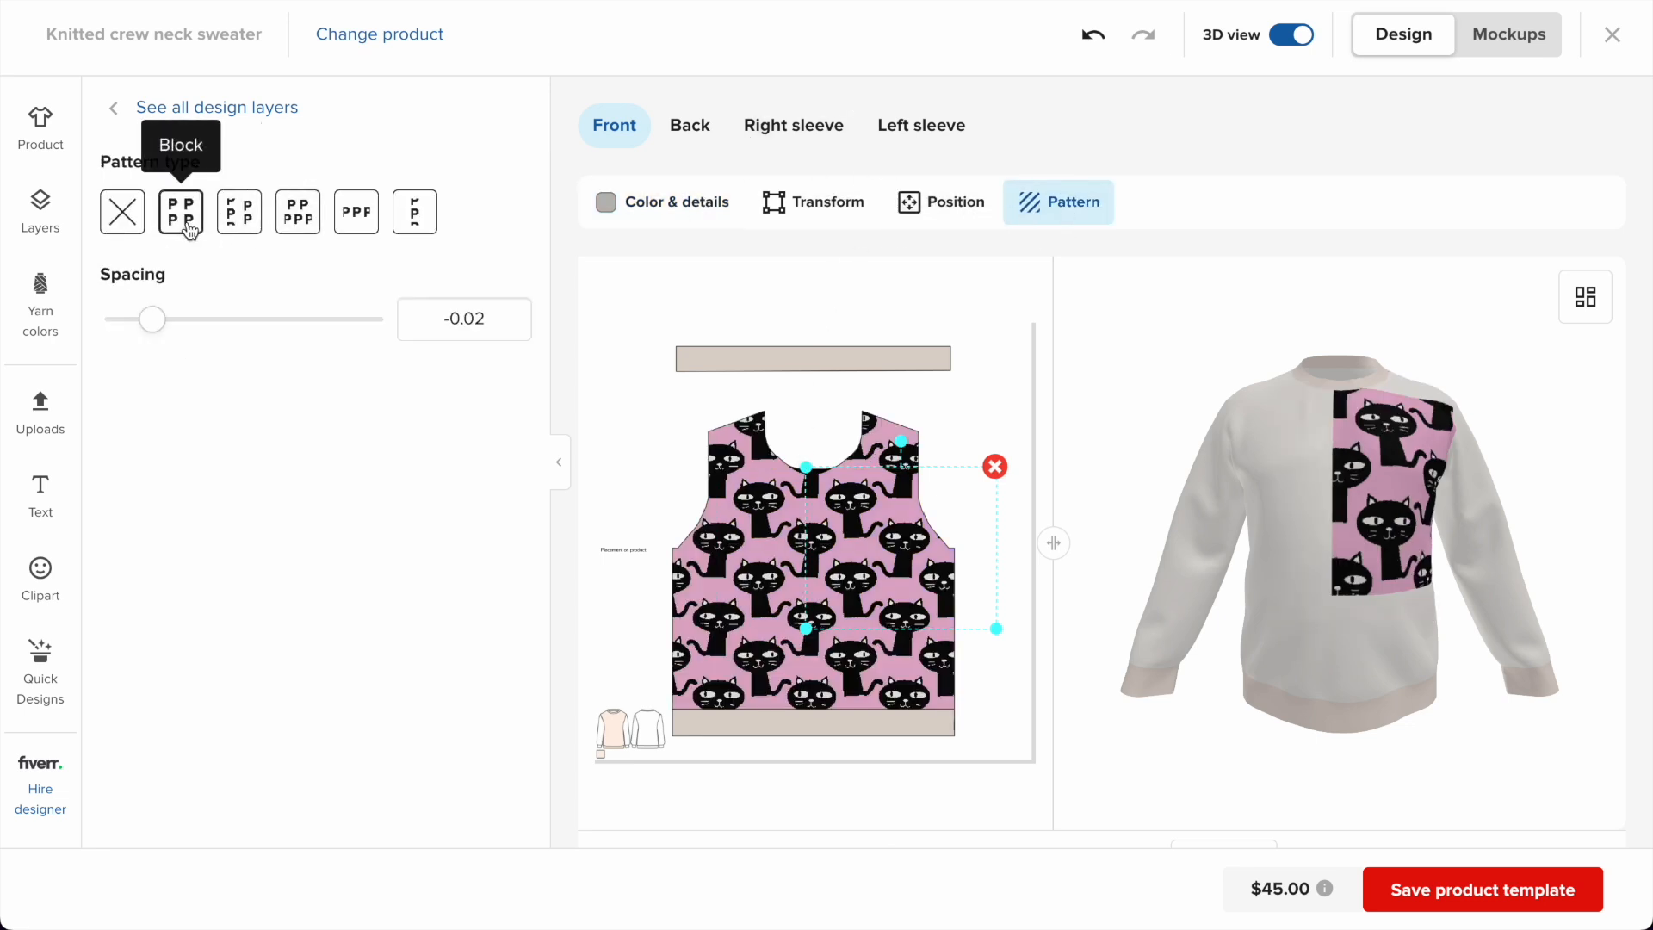
pyautogui.moveTo(1236, 508); pyautogui.dragTo(1199, 520)
pyautogui.moveTo(809, 476); pyautogui.dragTo(841, 496)
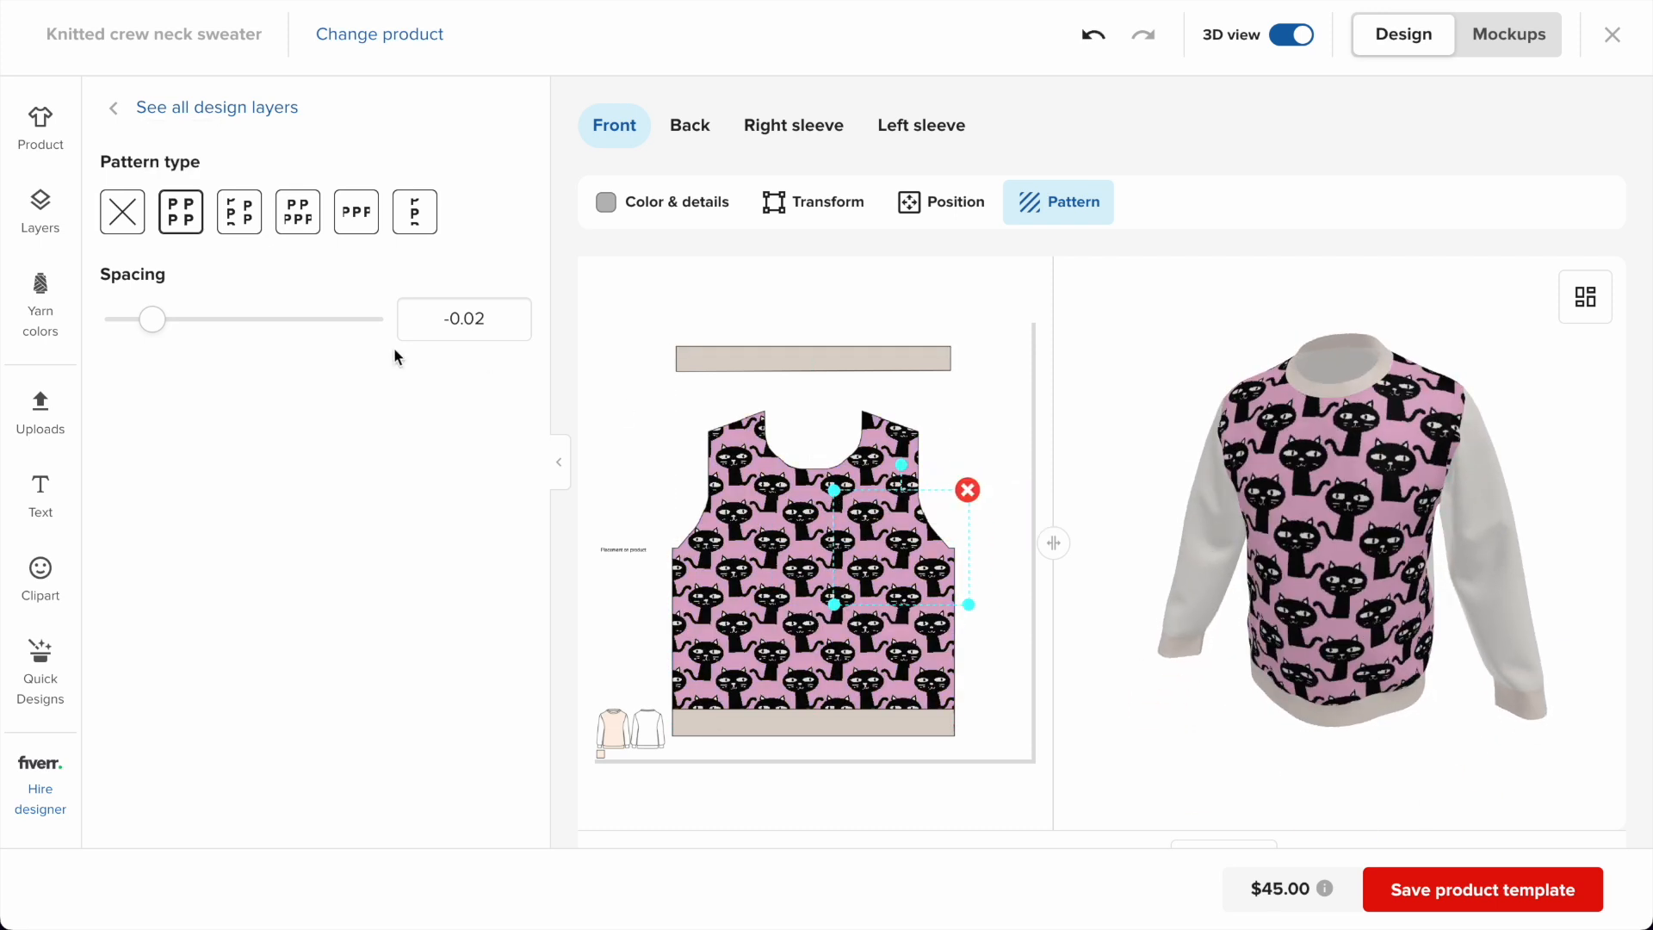
# Check the yarn color and product settings, and reposition the repeating cat pattern on the sweater's front.
pyautogui.click(51, 349)
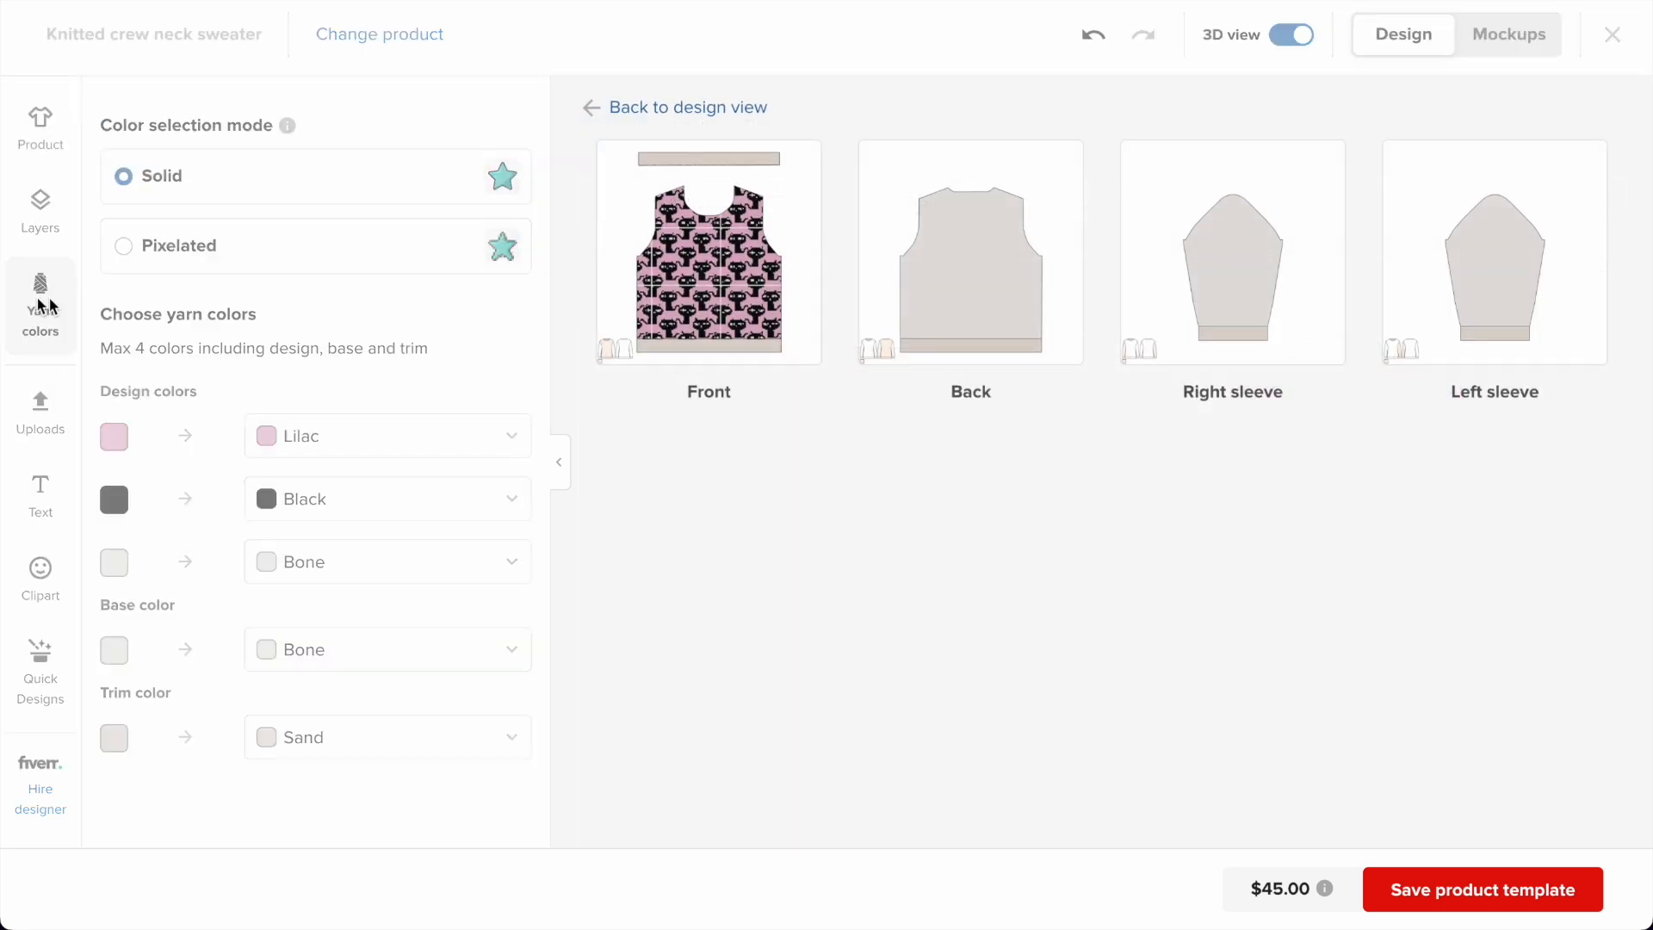
pyautogui.click(45, 125)
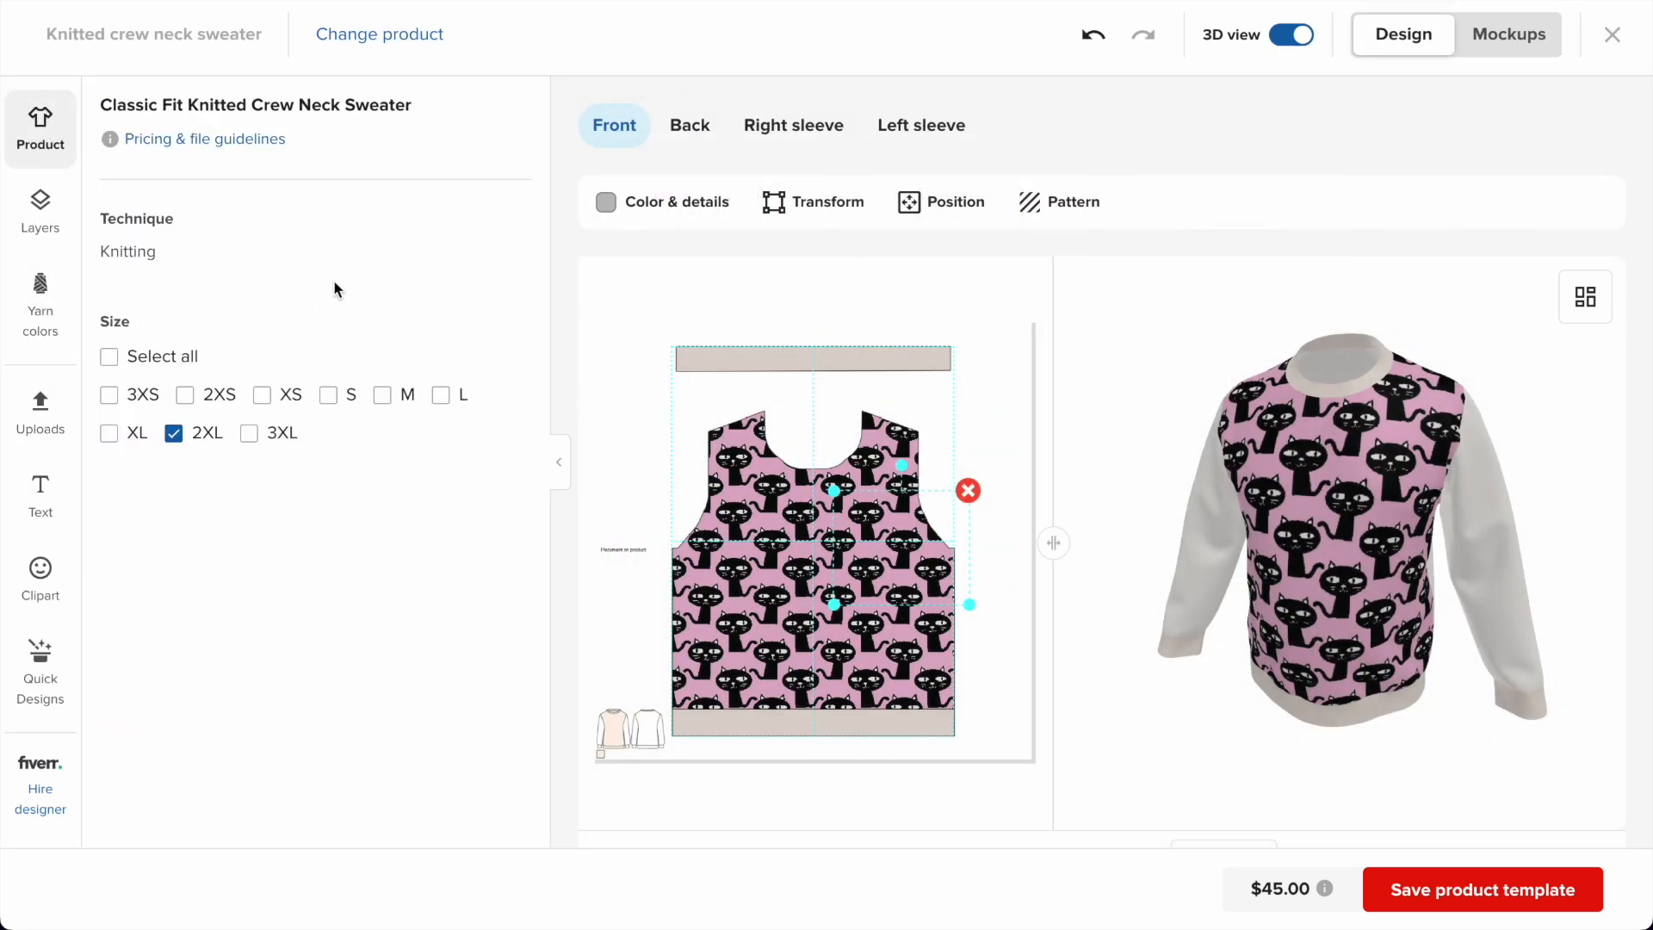
pyautogui.moveTo(742, 454); pyautogui.dragTo(769, 509)
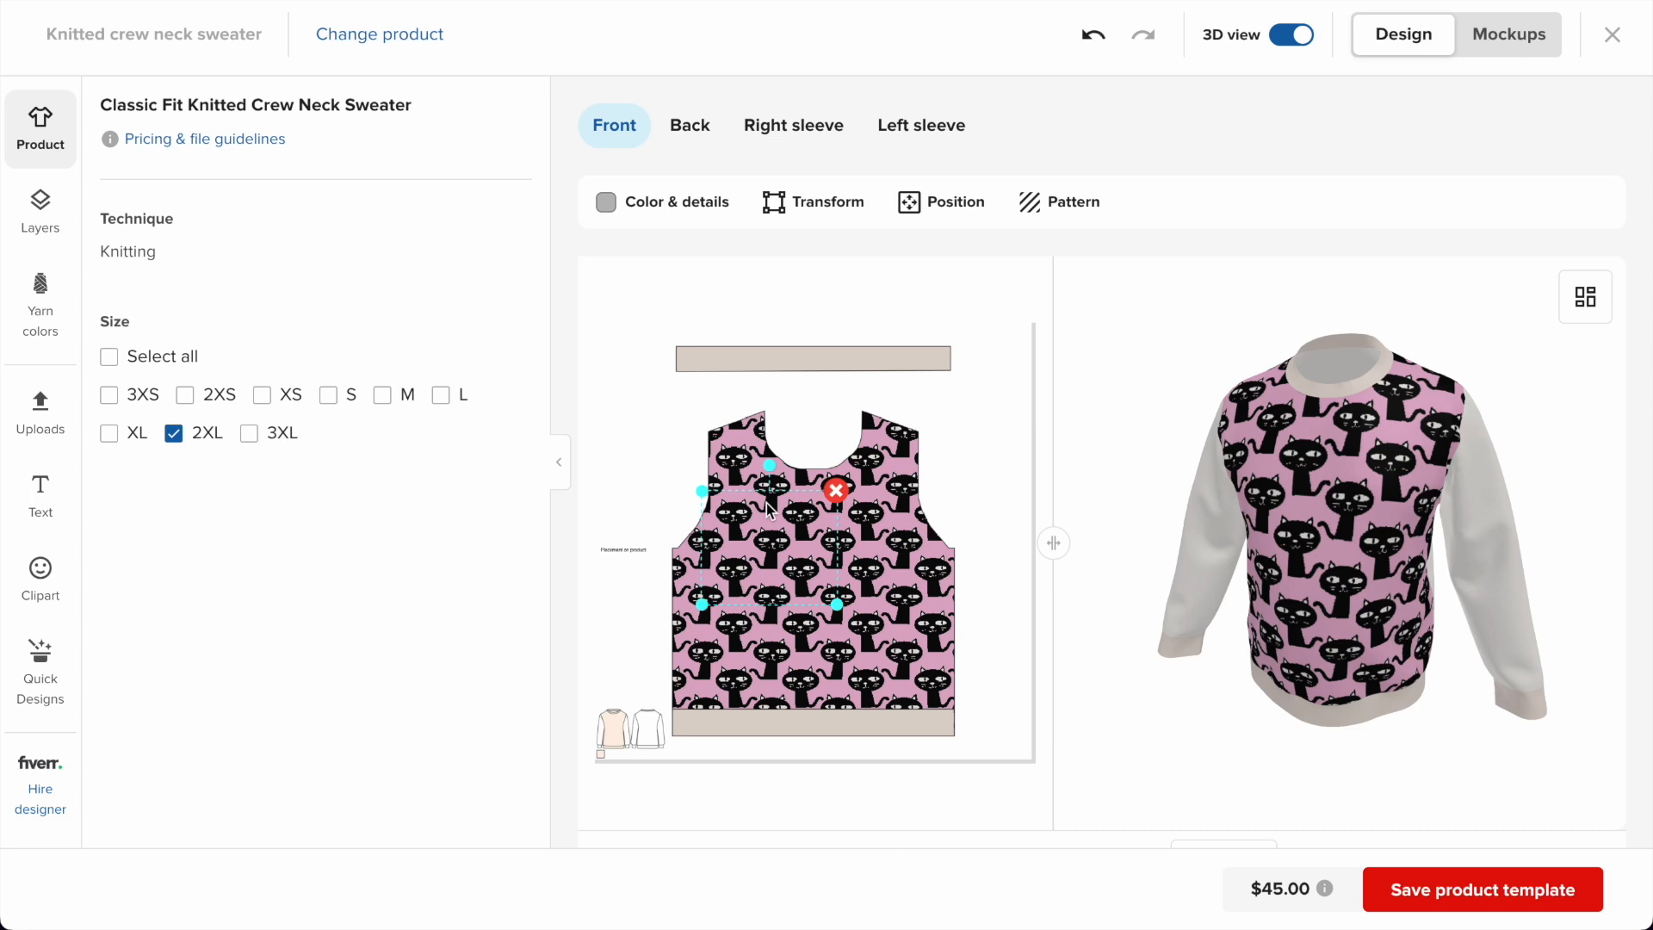
# Set the third design yarn color, used for the cats' eyes in the front pattern, to Bleach.
pyautogui.click(680, 200)
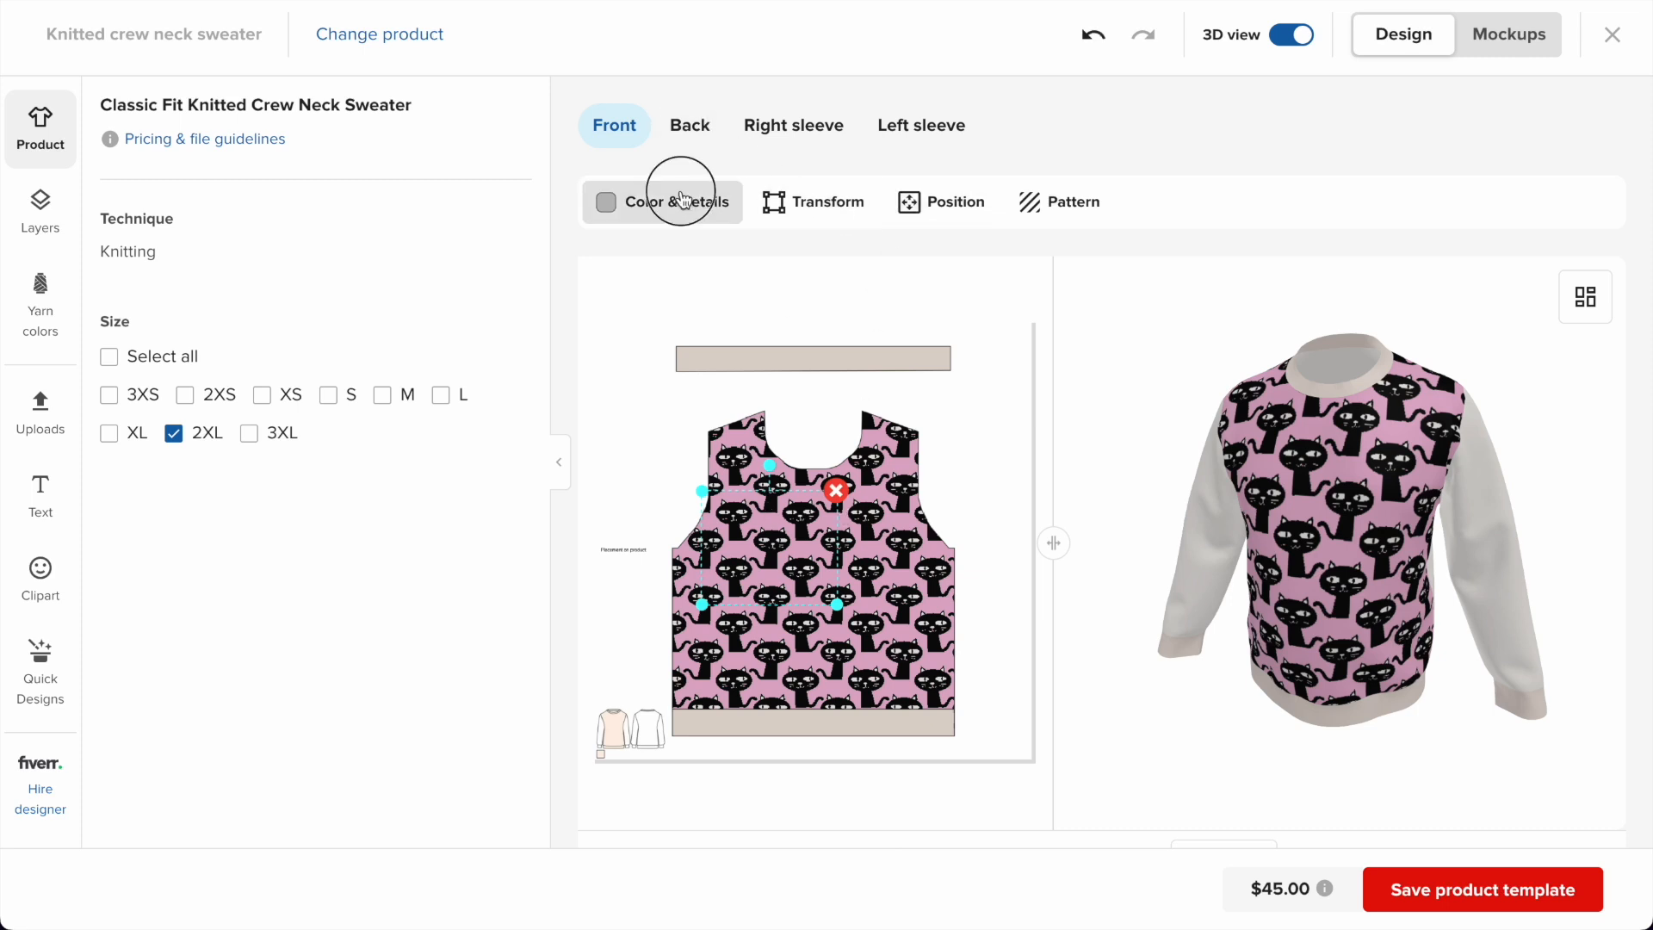
pyautogui.click(394, 352)
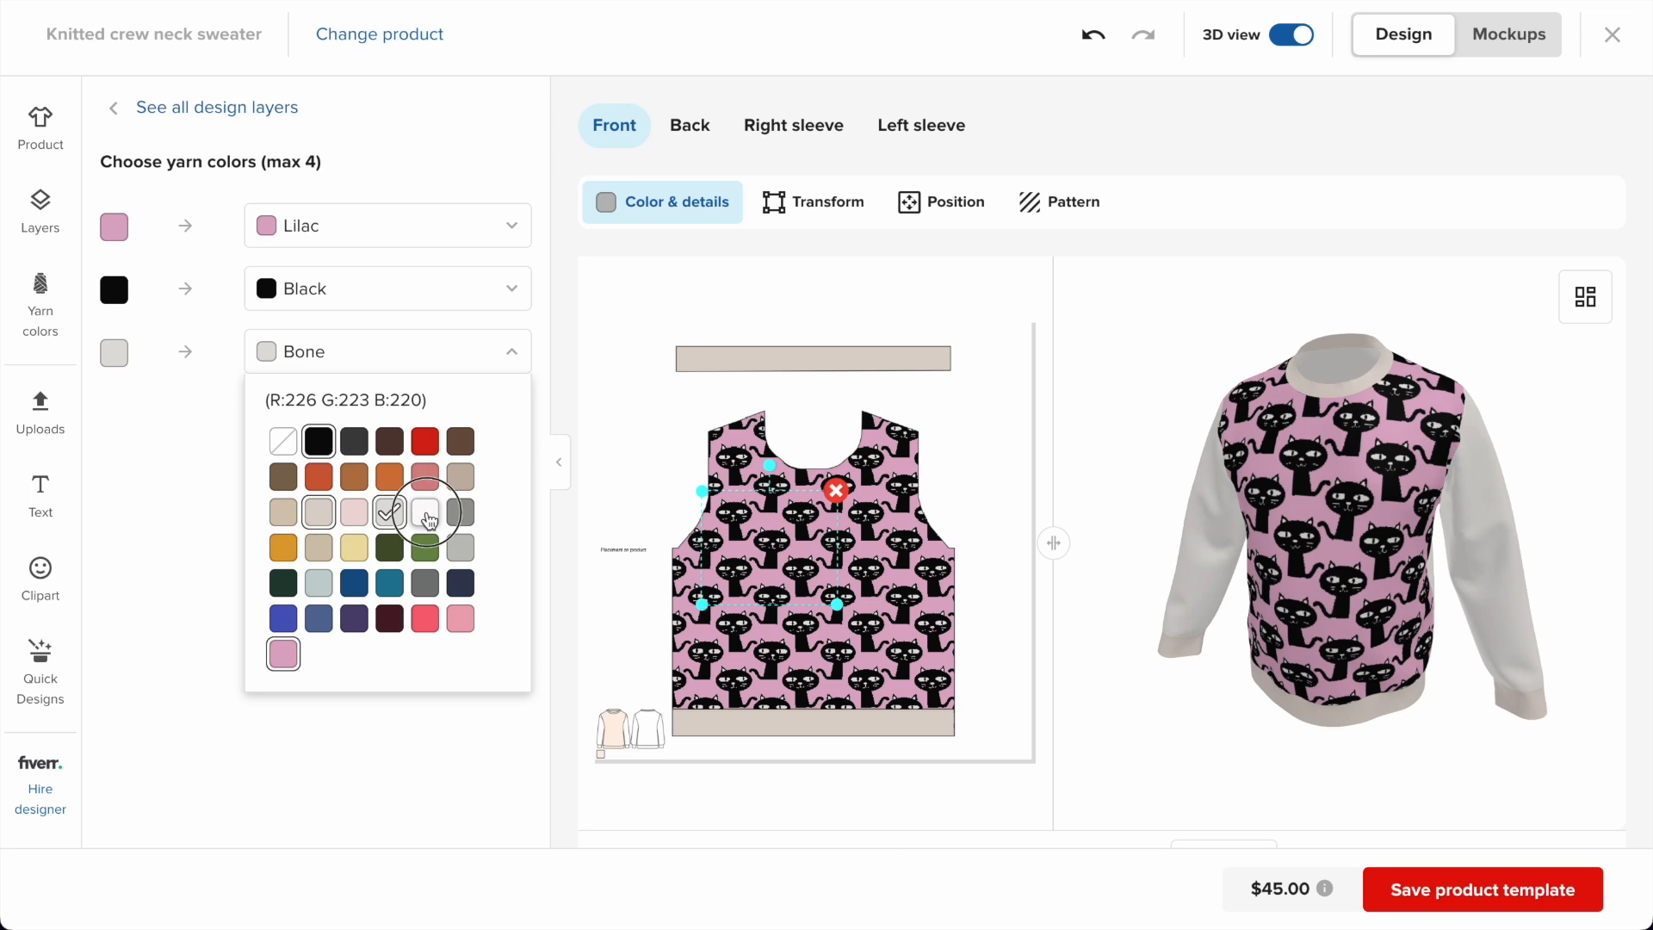
pyautogui.click(425, 514)
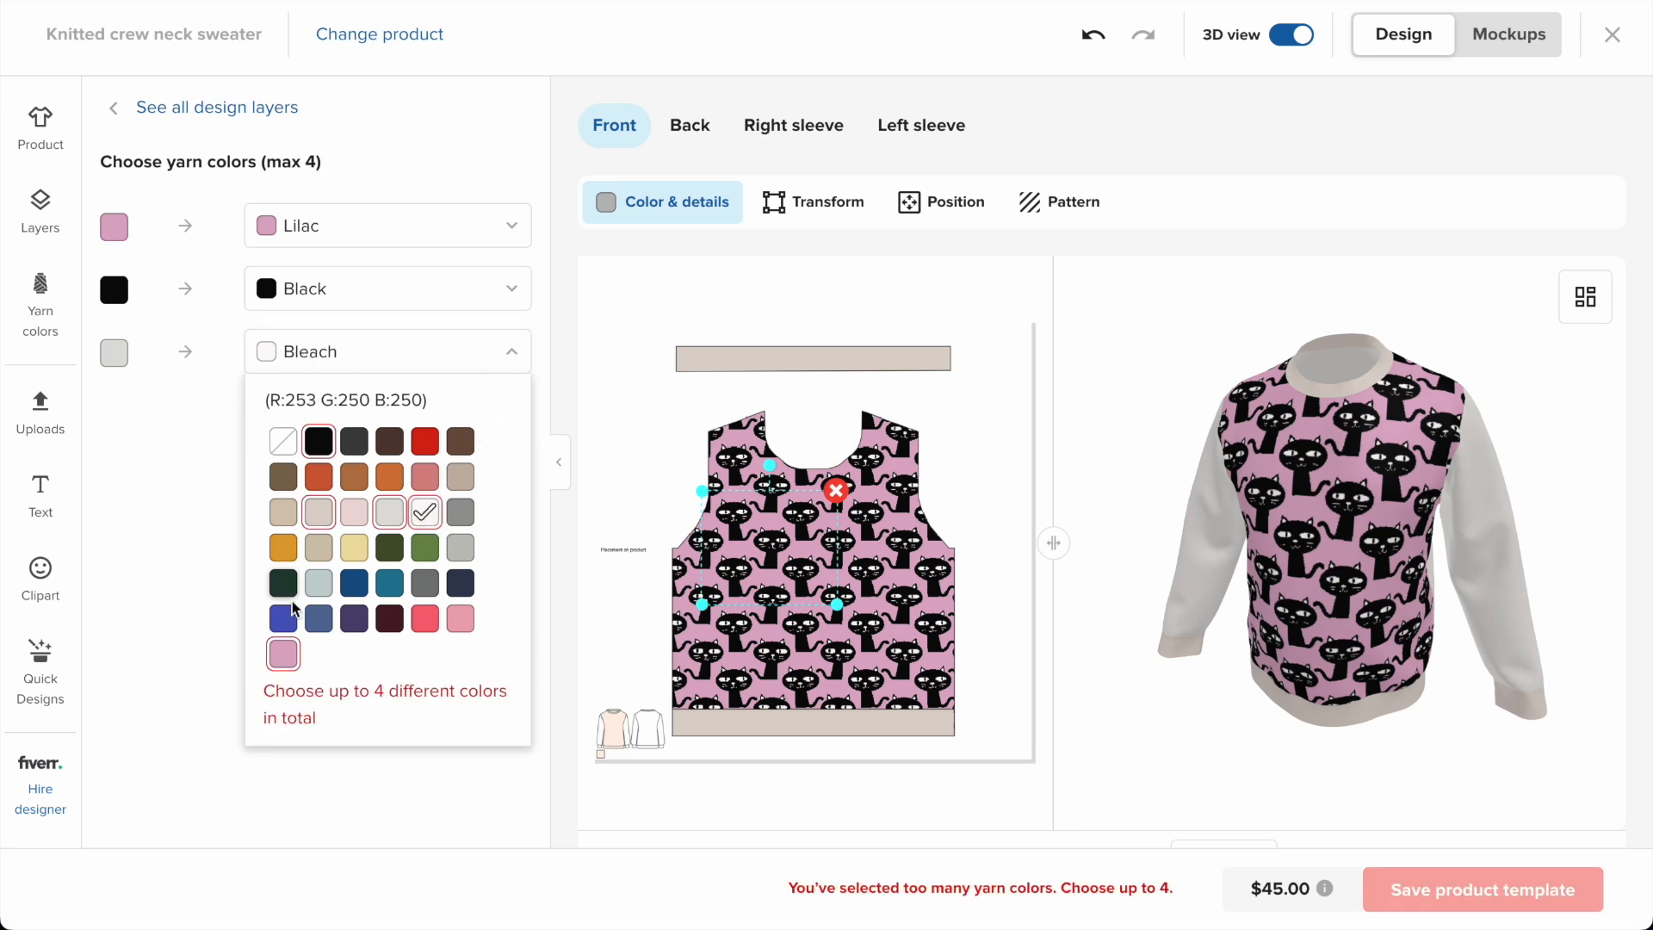
pyautogui.click(191, 508)
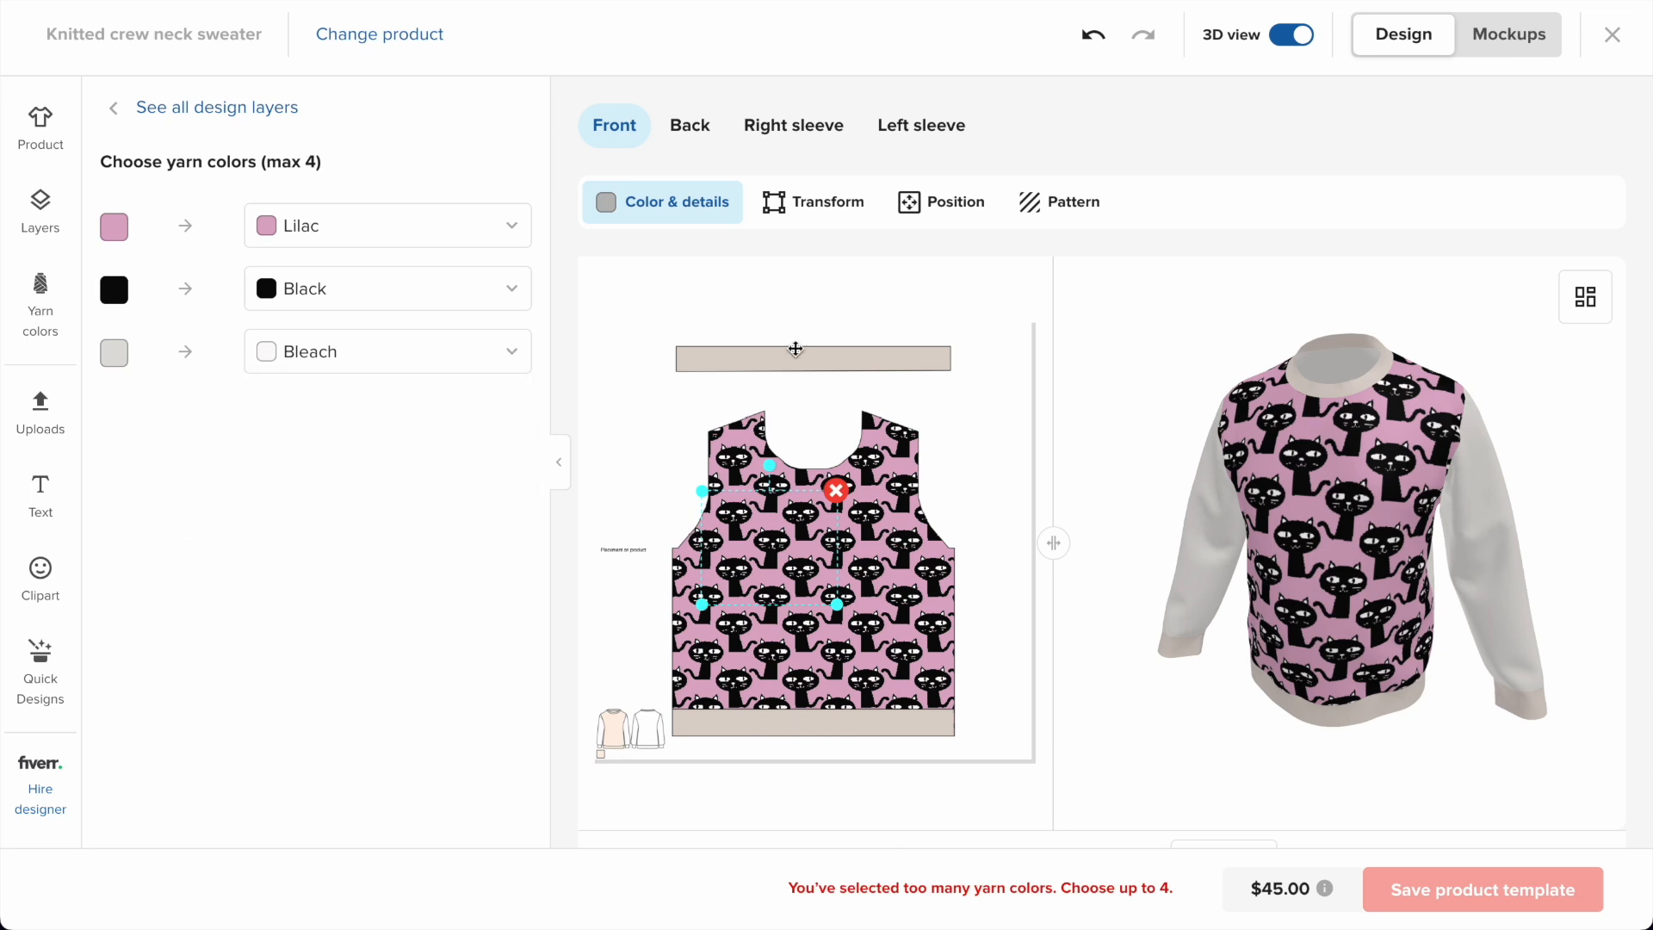
# Set both the sweater's trim yarn color and its base yarn color to Black.
pyautogui.click(194, 107)
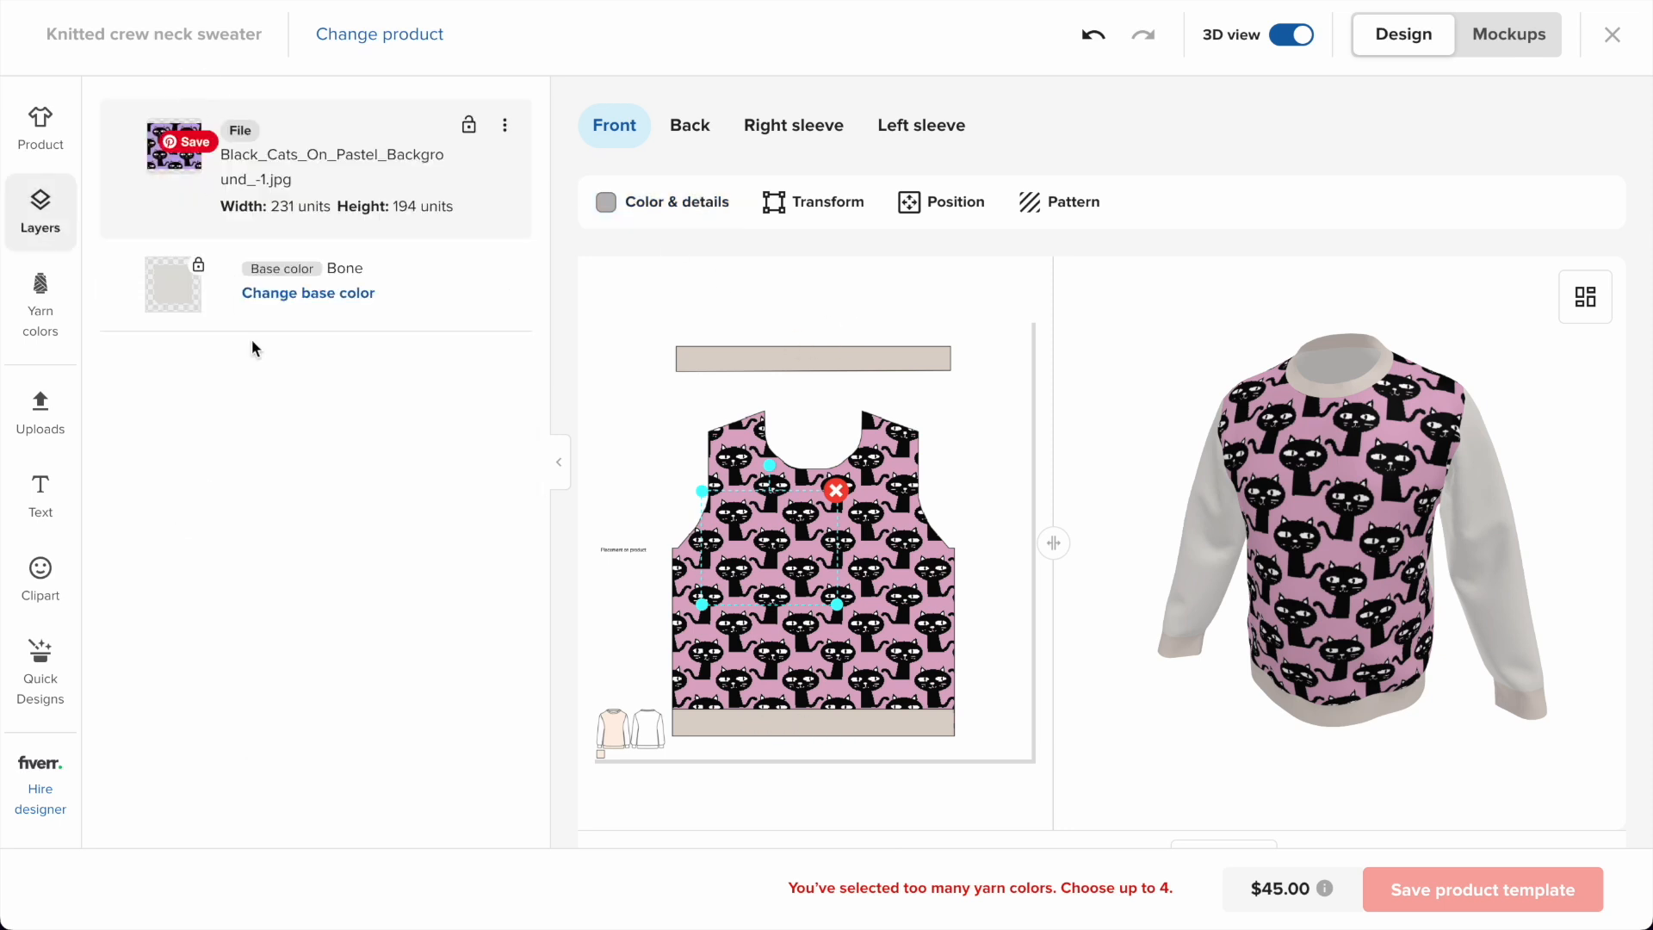
pyautogui.click(280, 296)
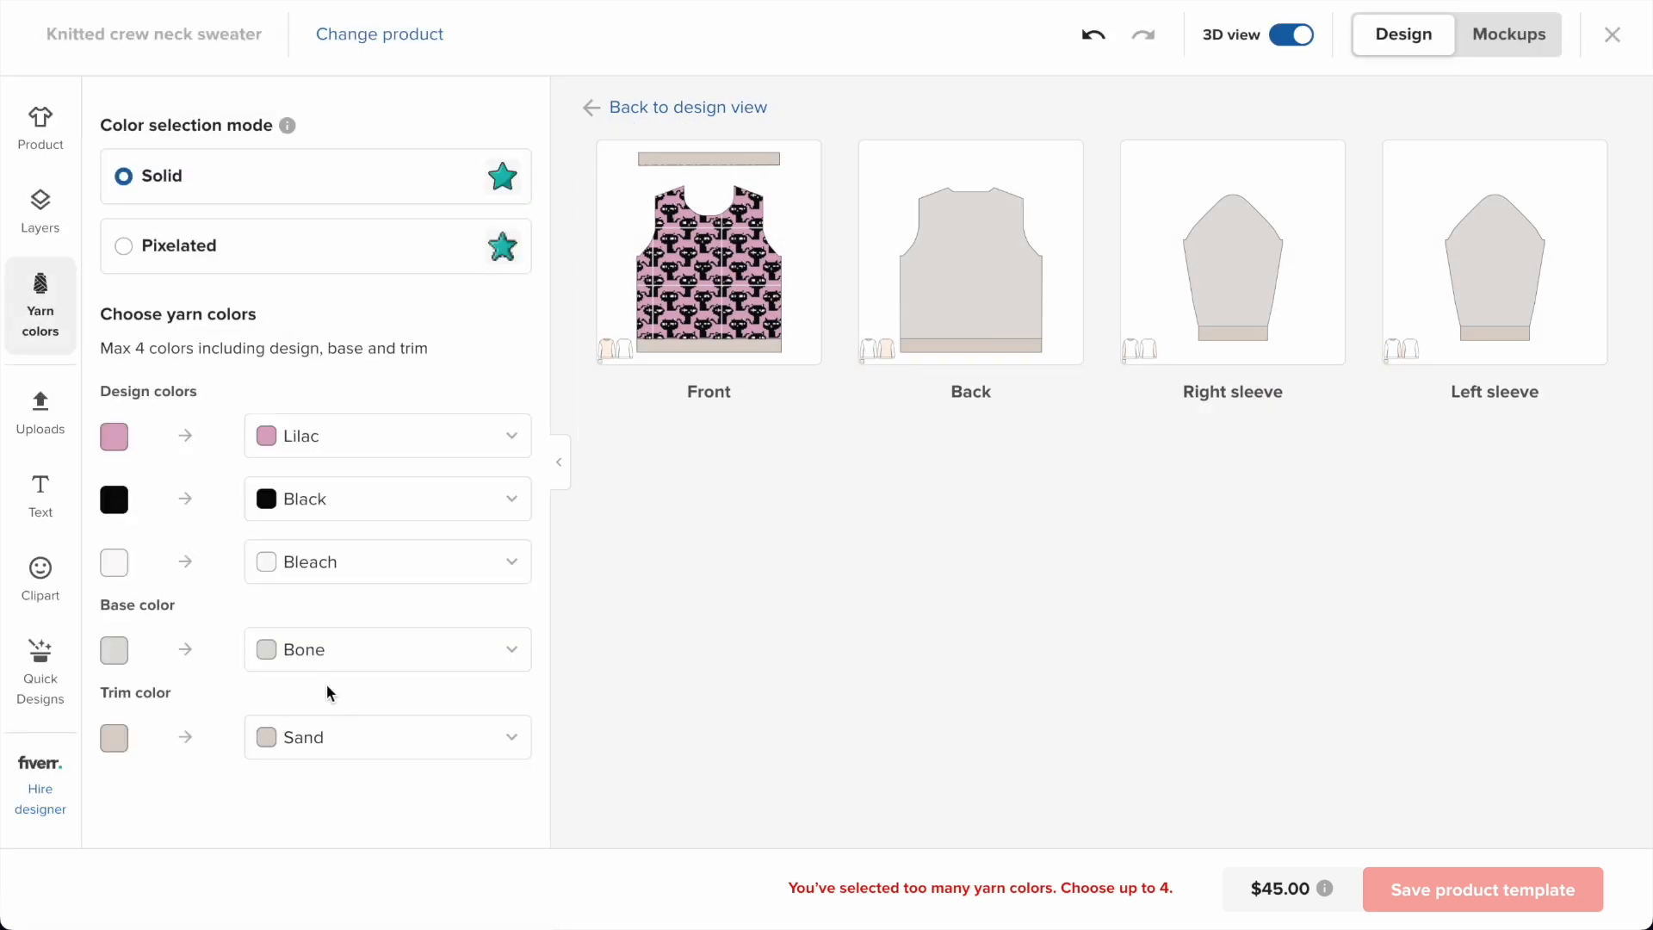
pyautogui.click(331, 748)
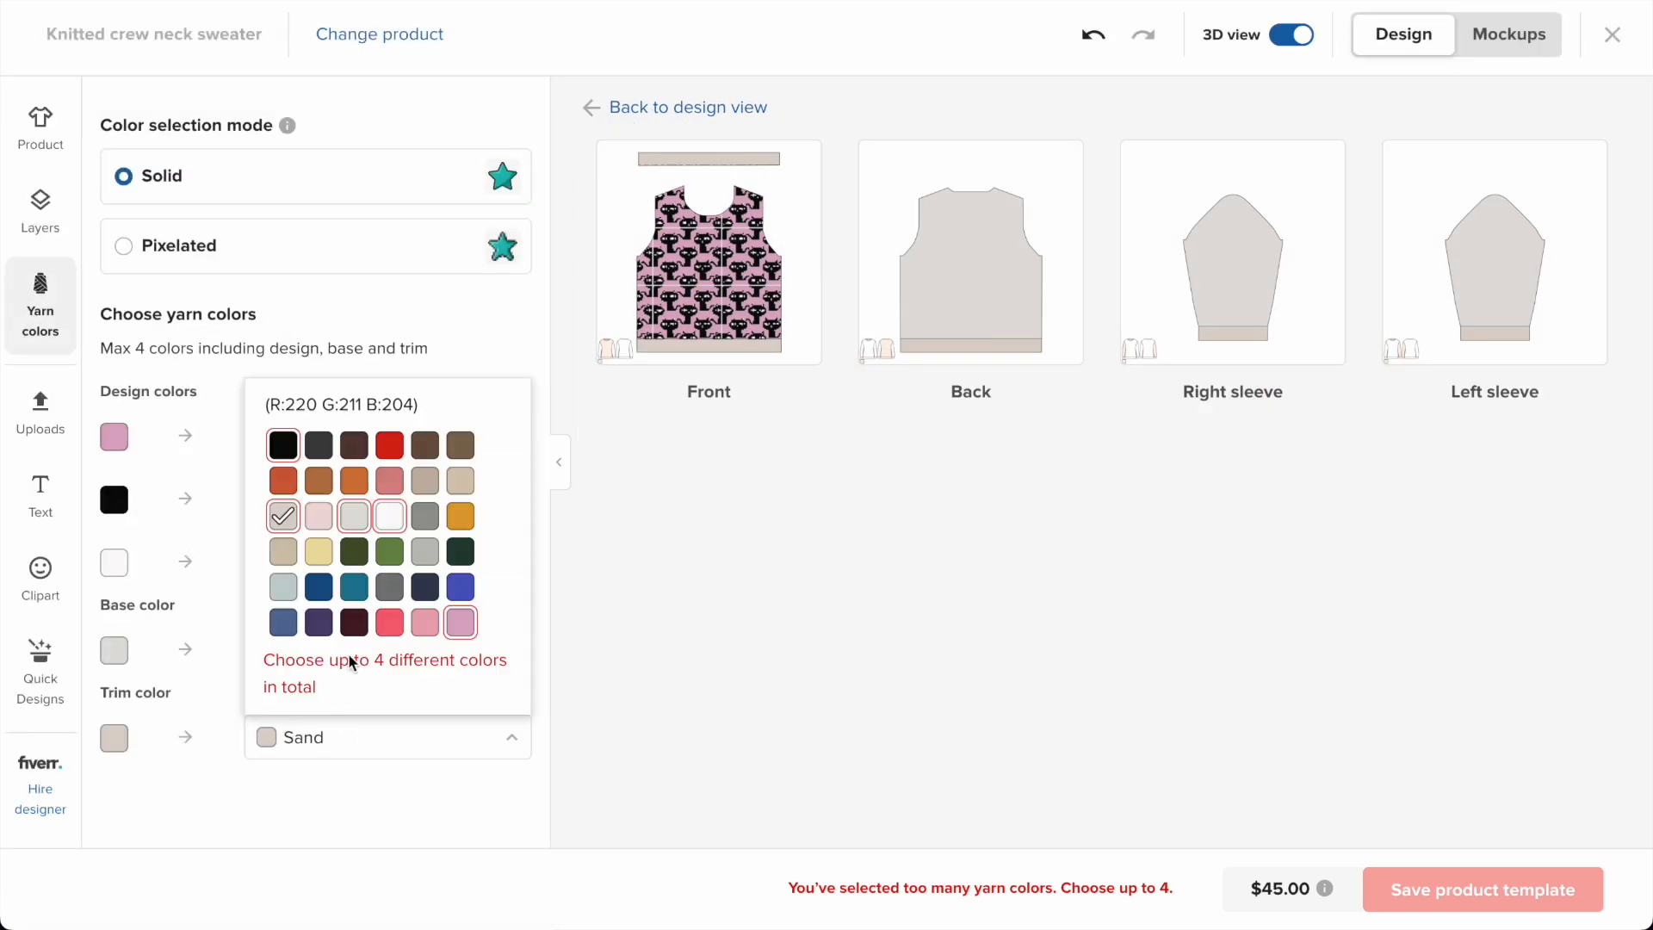
pyautogui.click(284, 446)
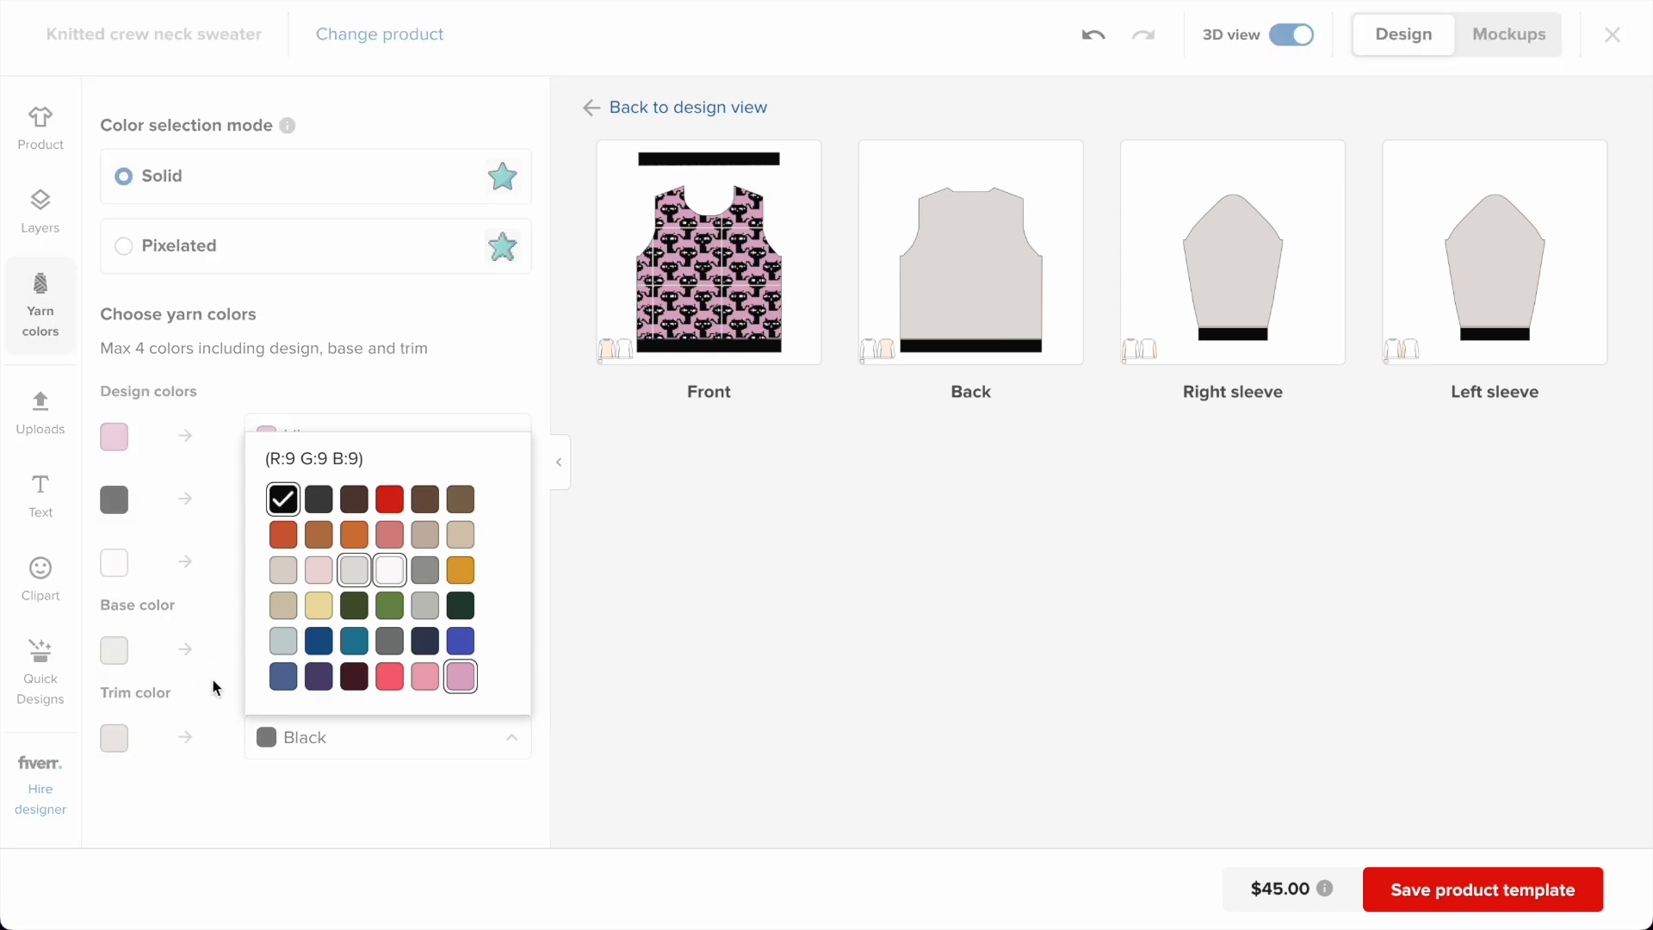
pyautogui.click(308, 659)
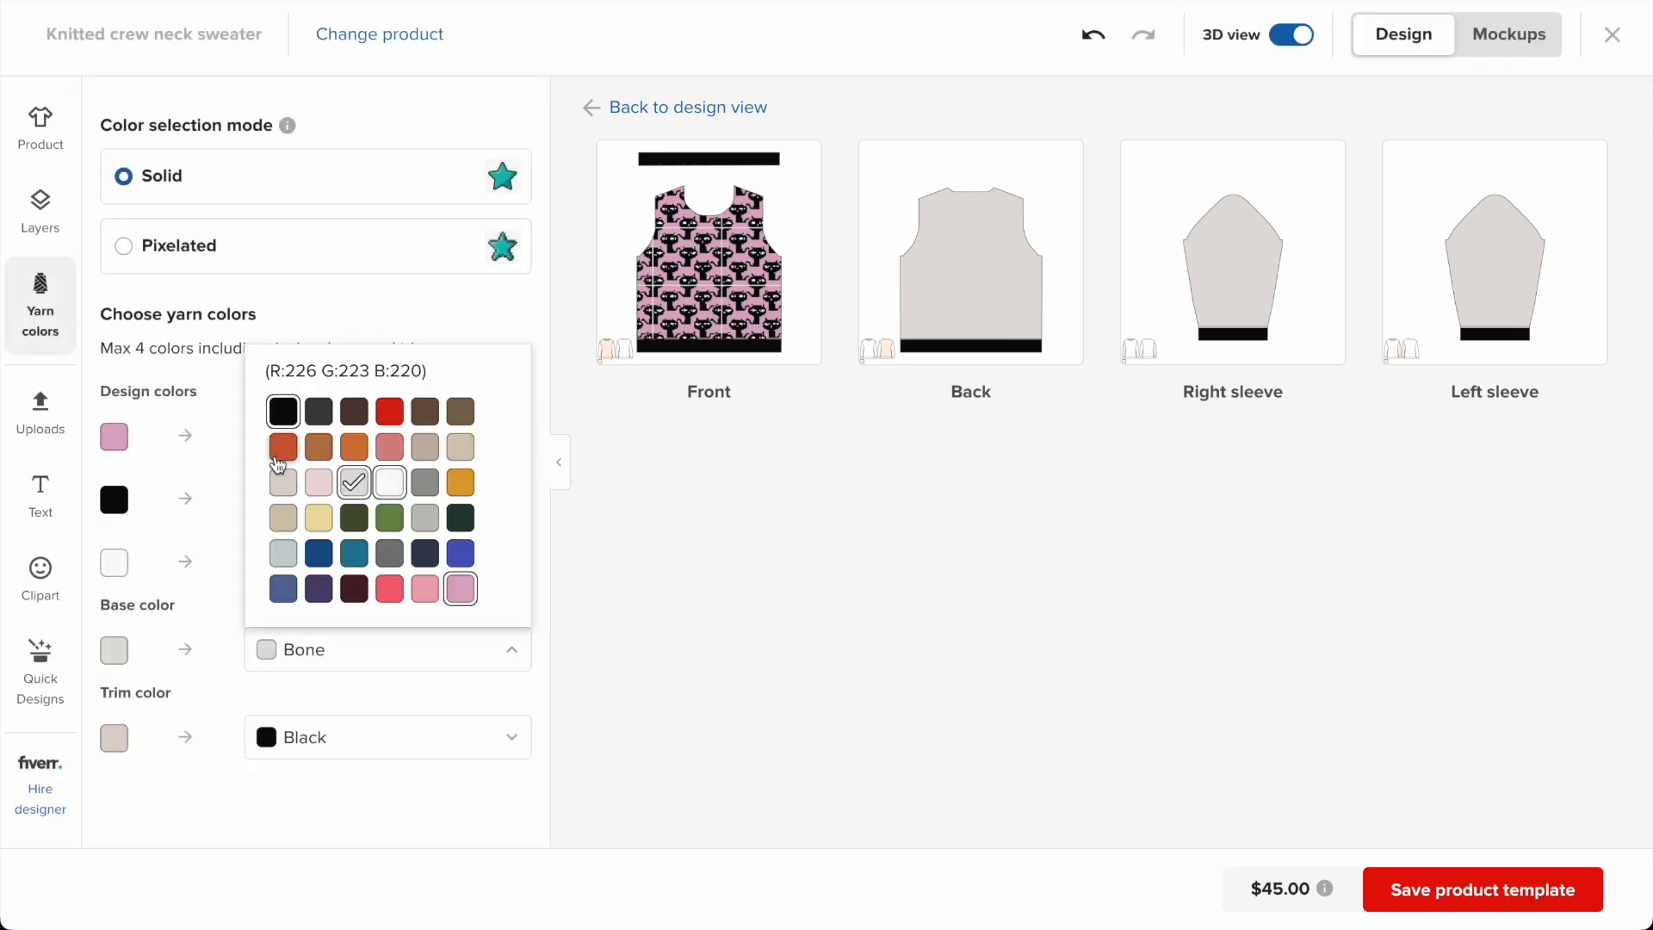
pyautogui.click(283, 411)
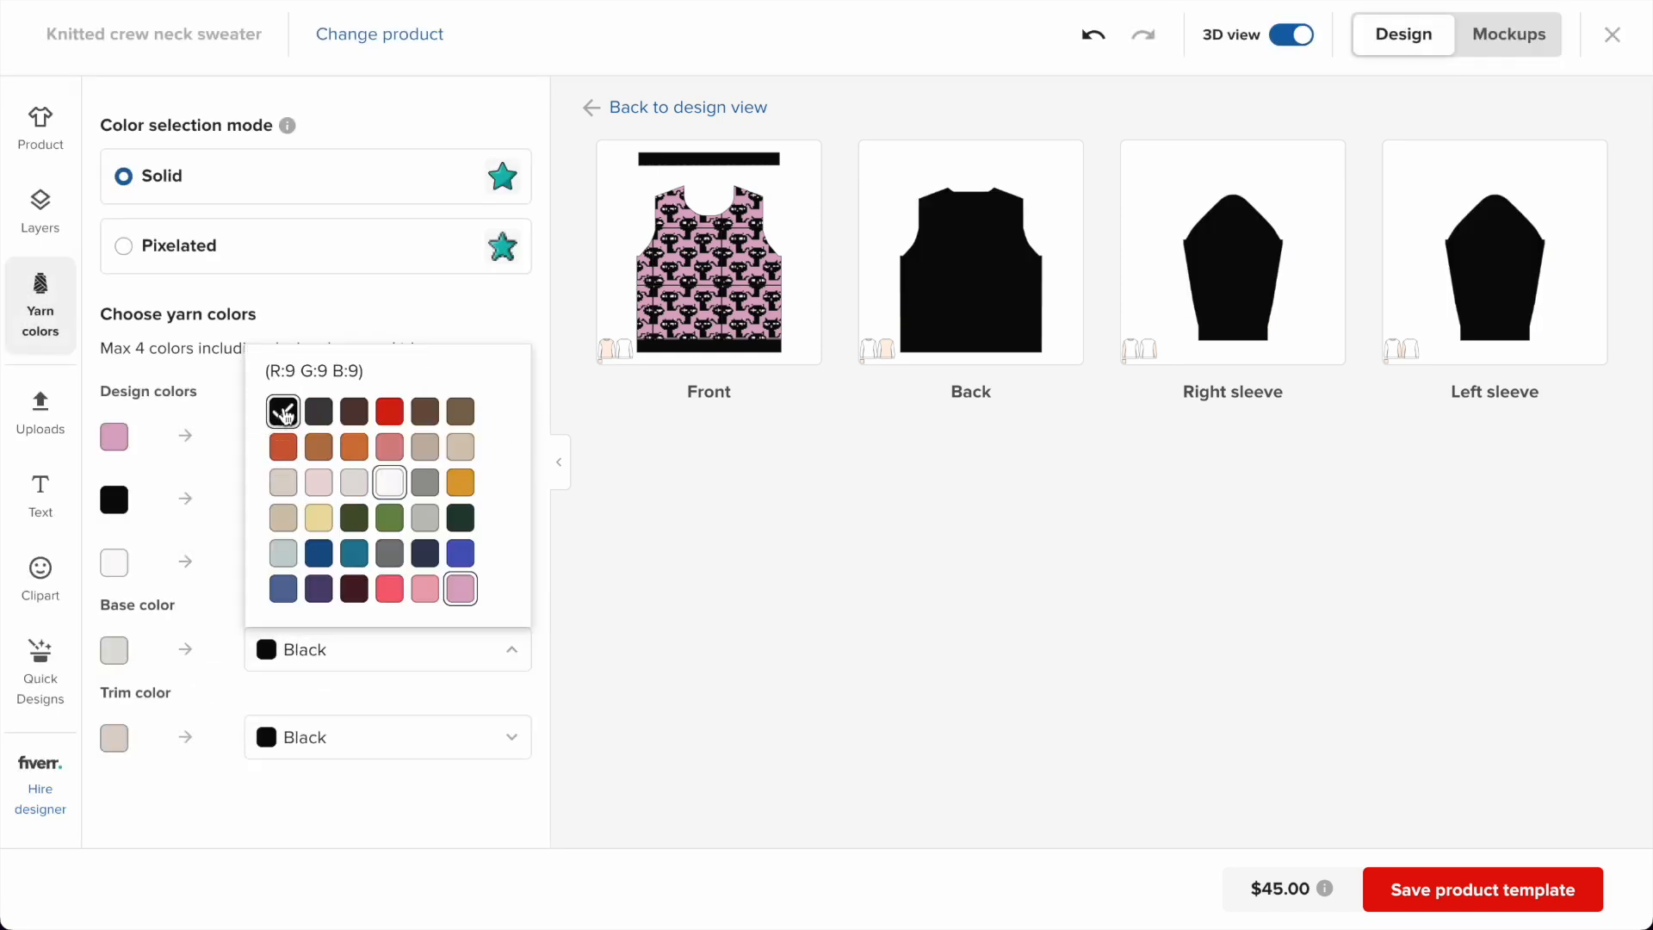
pyautogui.click(221, 650)
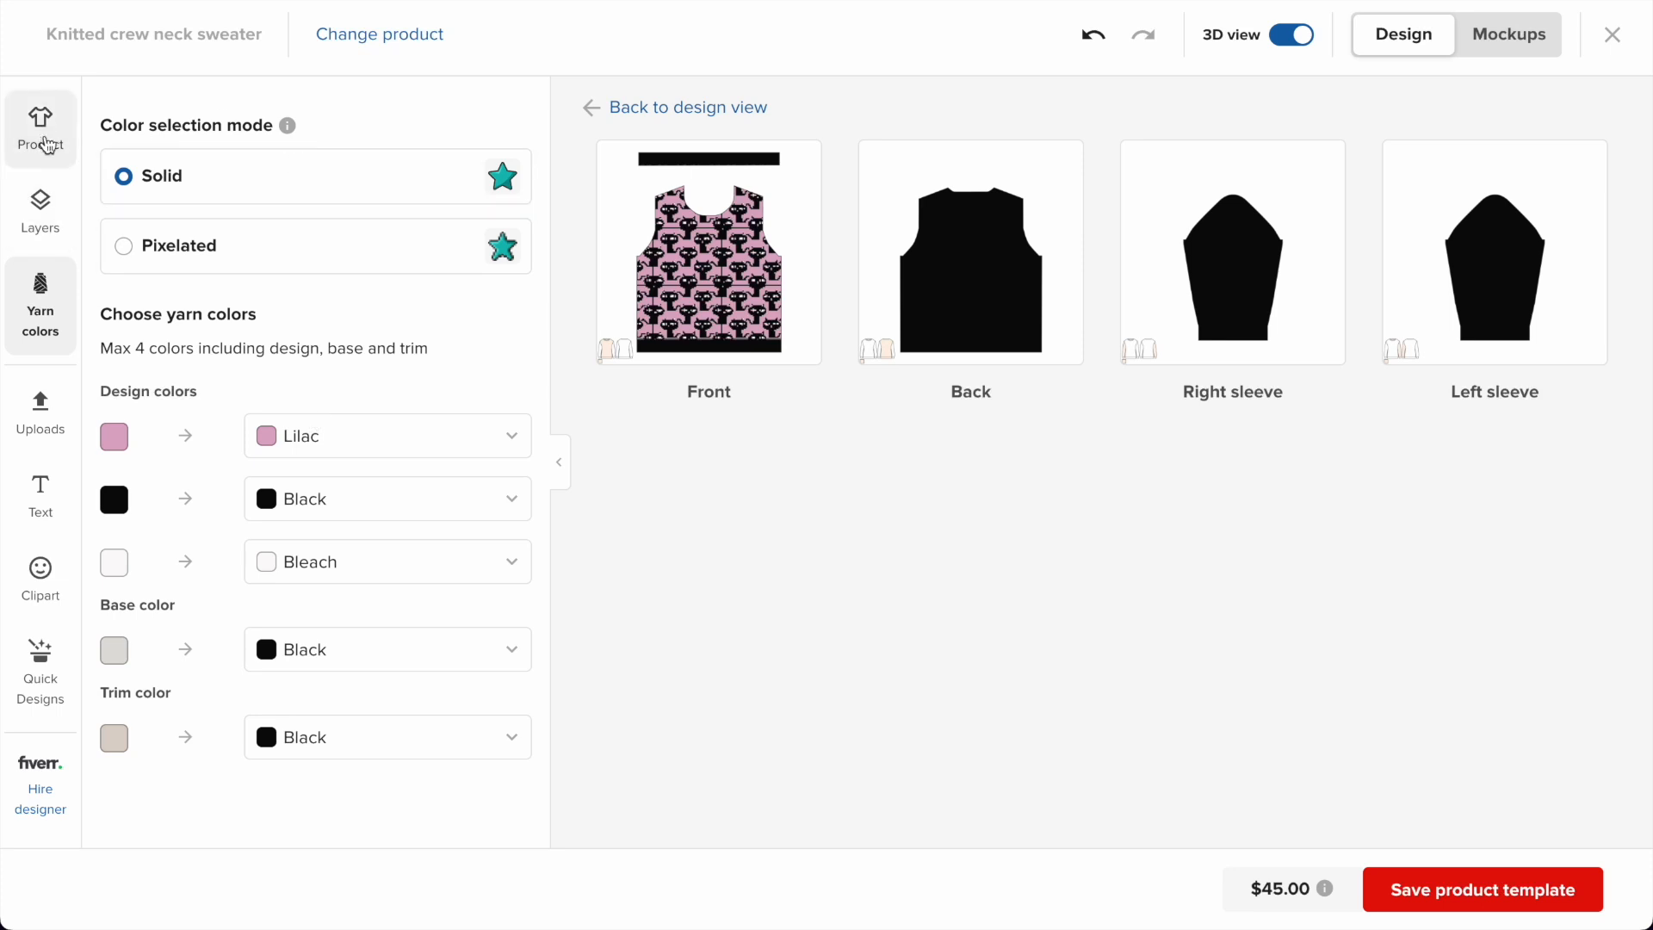
# Try Chili and Powder as the yarn color of the cats in the front pattern.
pyautogui.click(41, 211)
pyautogui.click(668, 204)
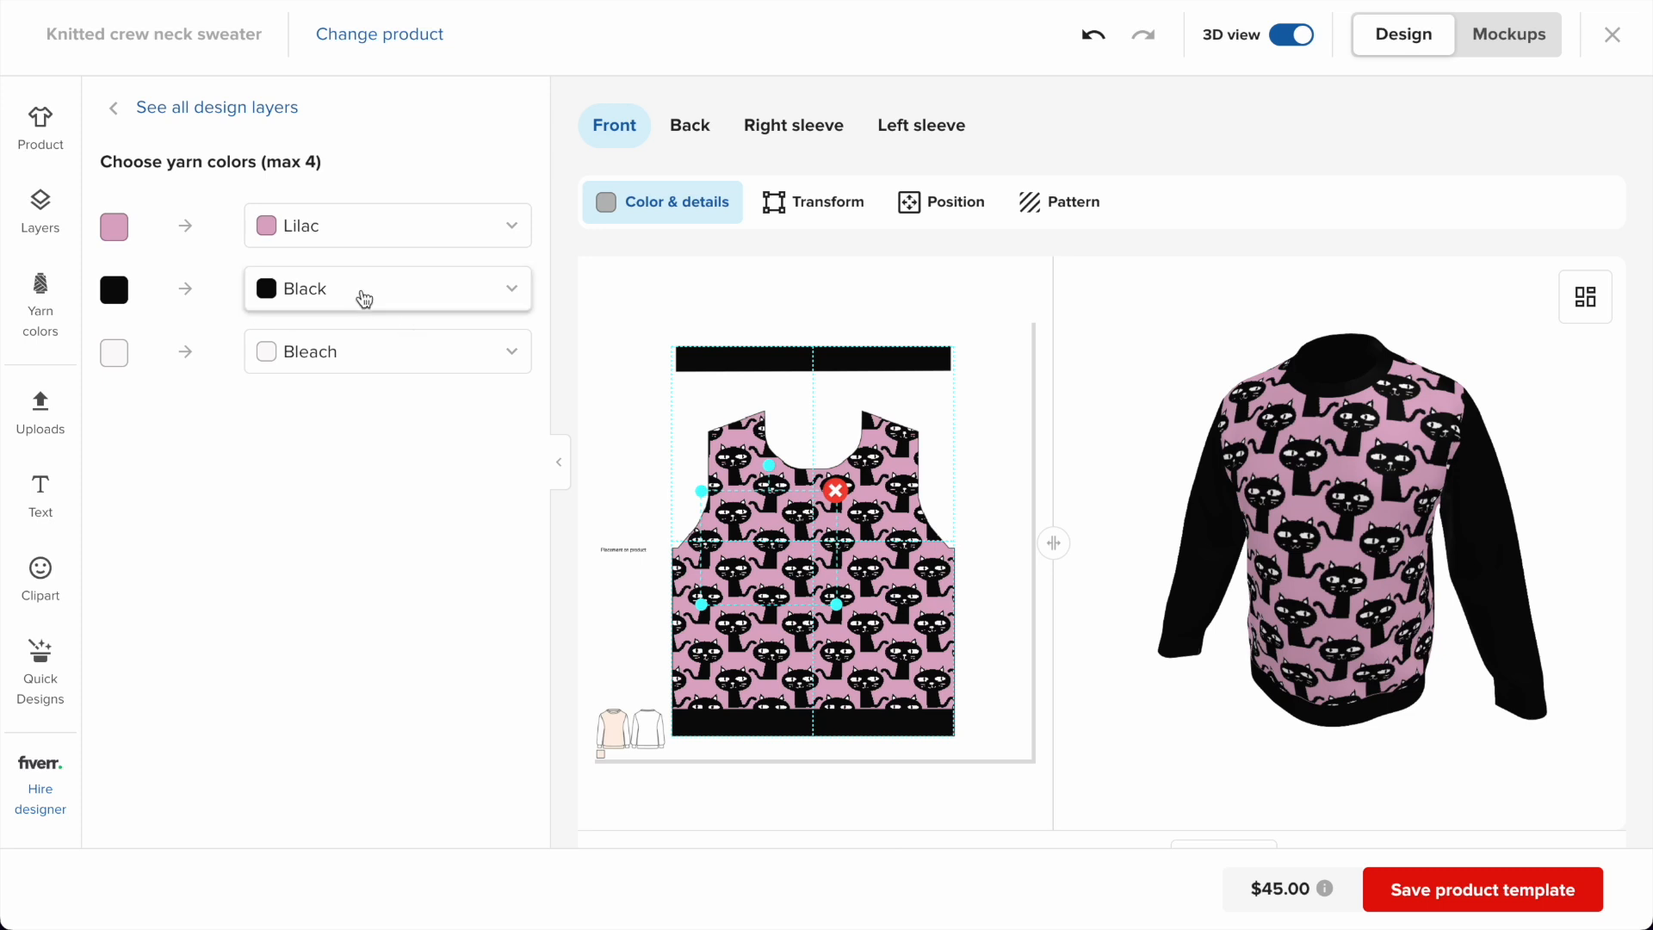
pyautogui.click(362, 293)
pyautogui.click(425, 378)
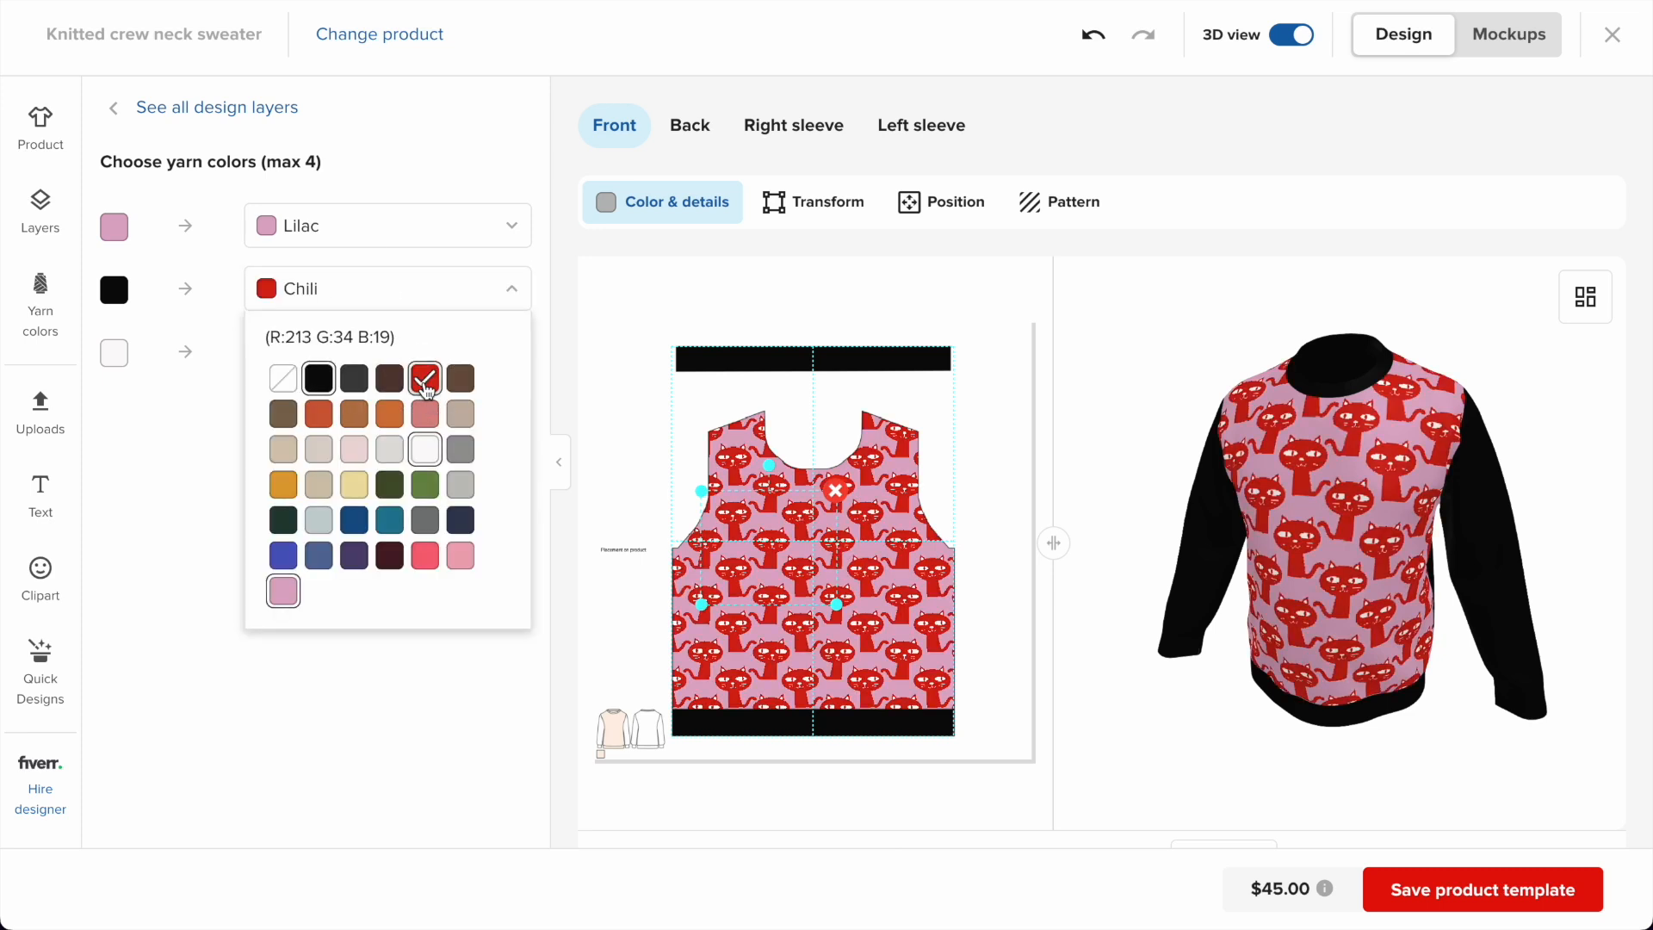
pyautogui.click(319, 520)
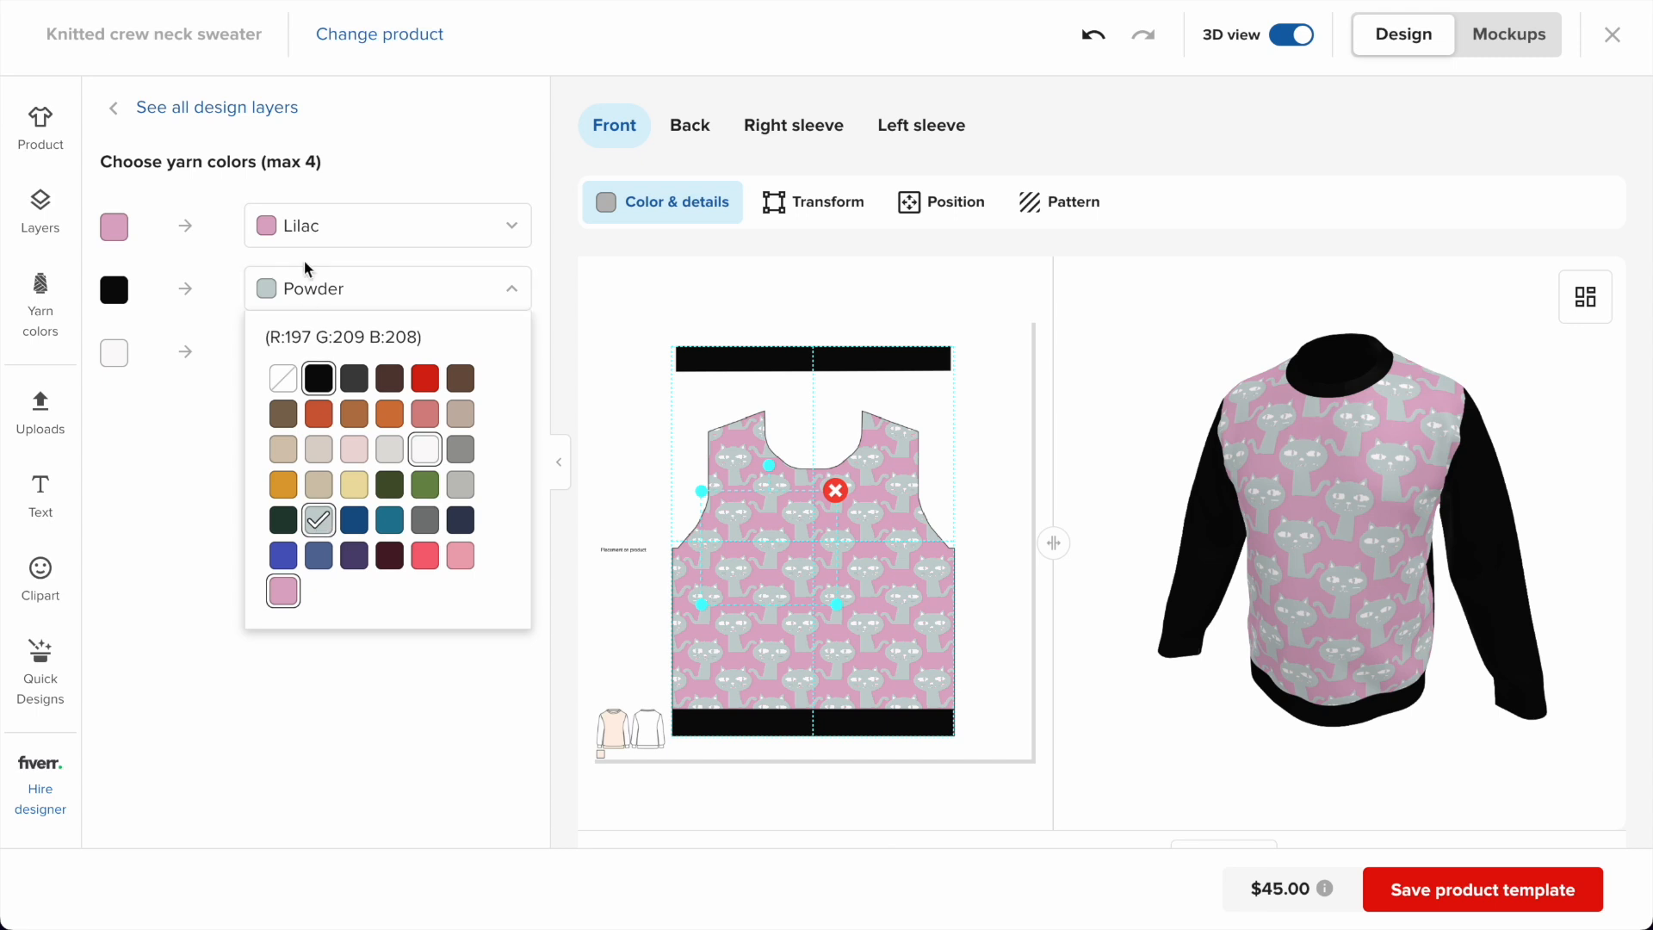
# Set the cat pattern's background yarn color to Yale Blue and the cats' yarn color to Black.
pyautogui.click(316, 231)
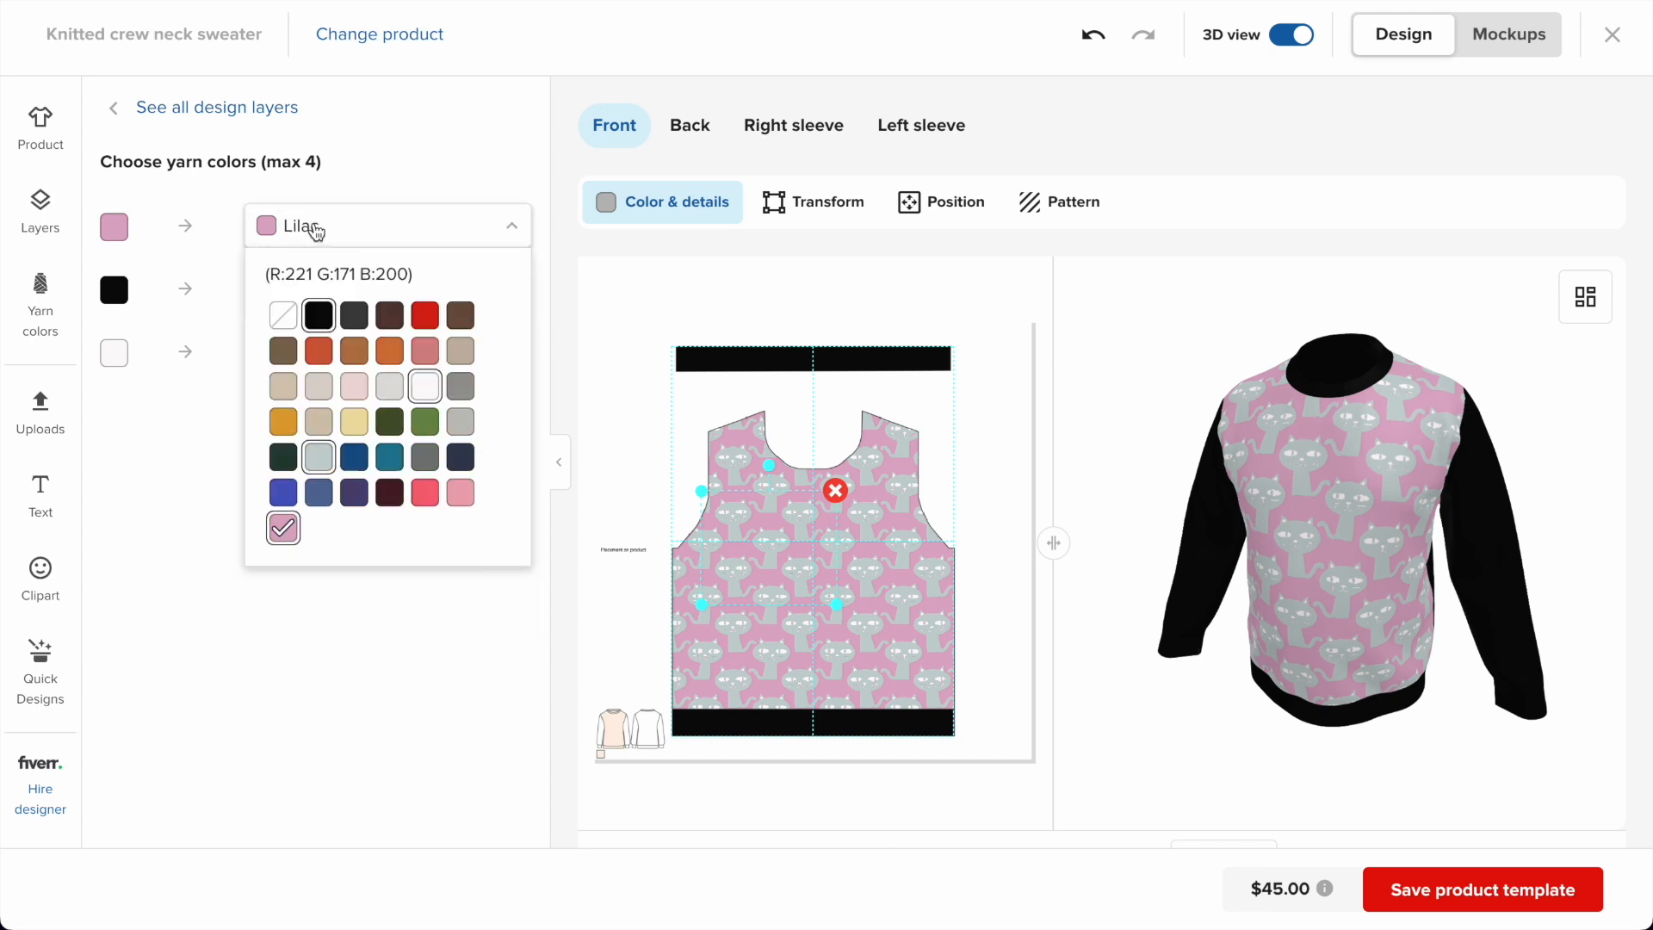
pyautogui.click(356, 458)
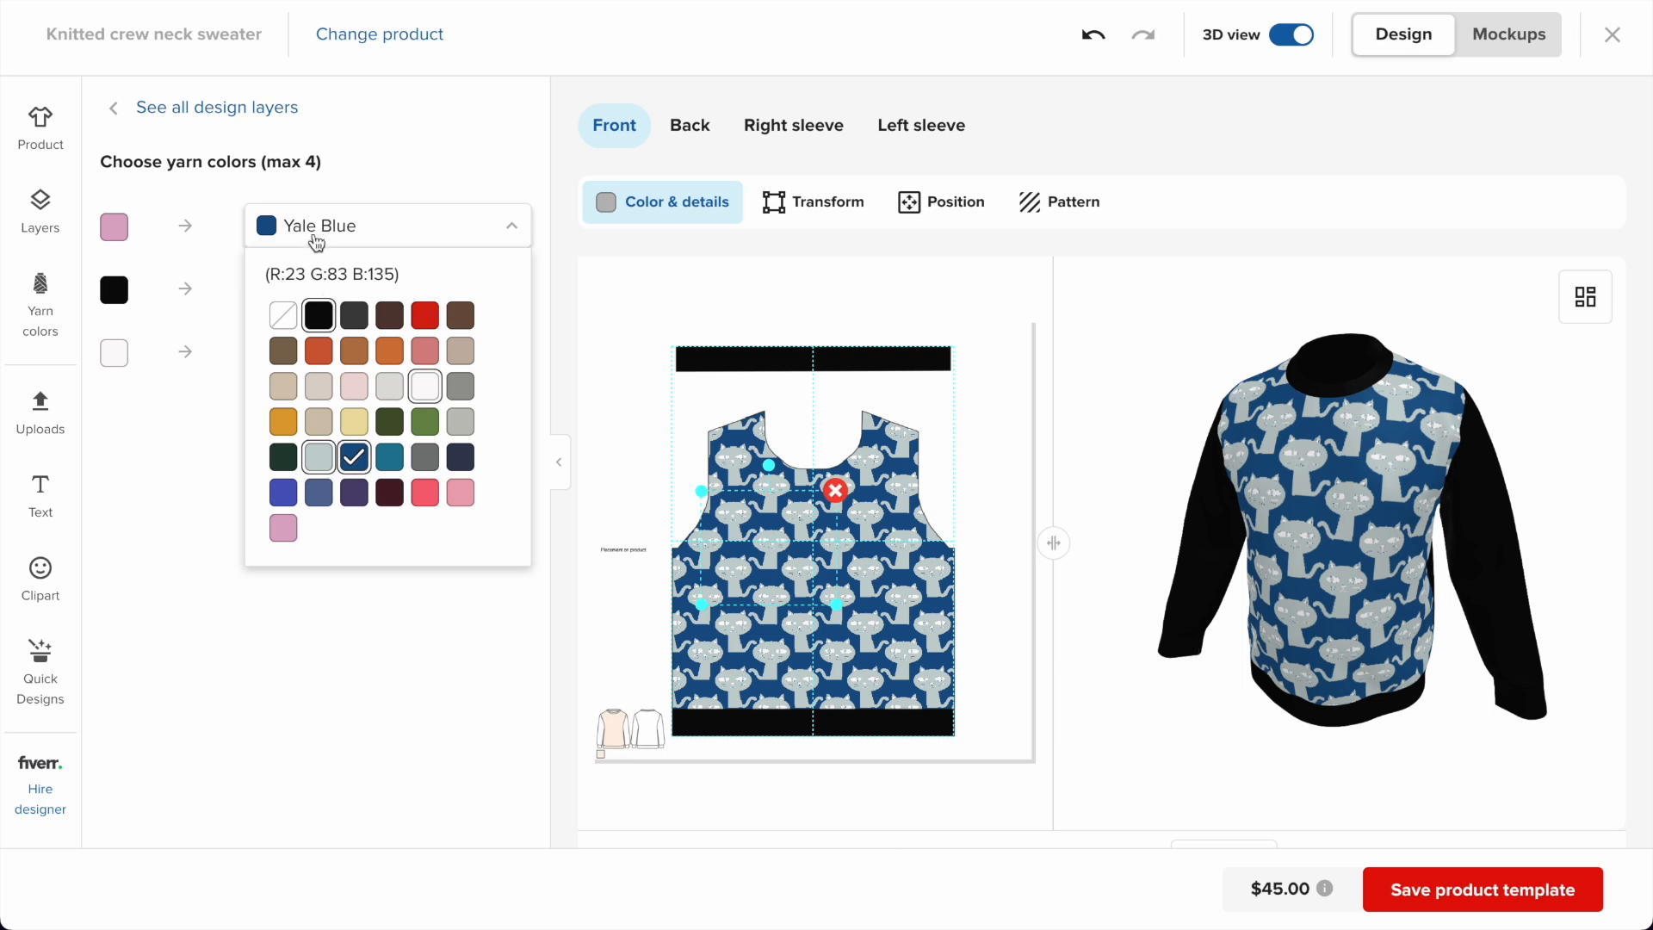
pyautogui.click(374, 227)
pyautogui.click(343, 303)
pyautogui.click(318, 378)
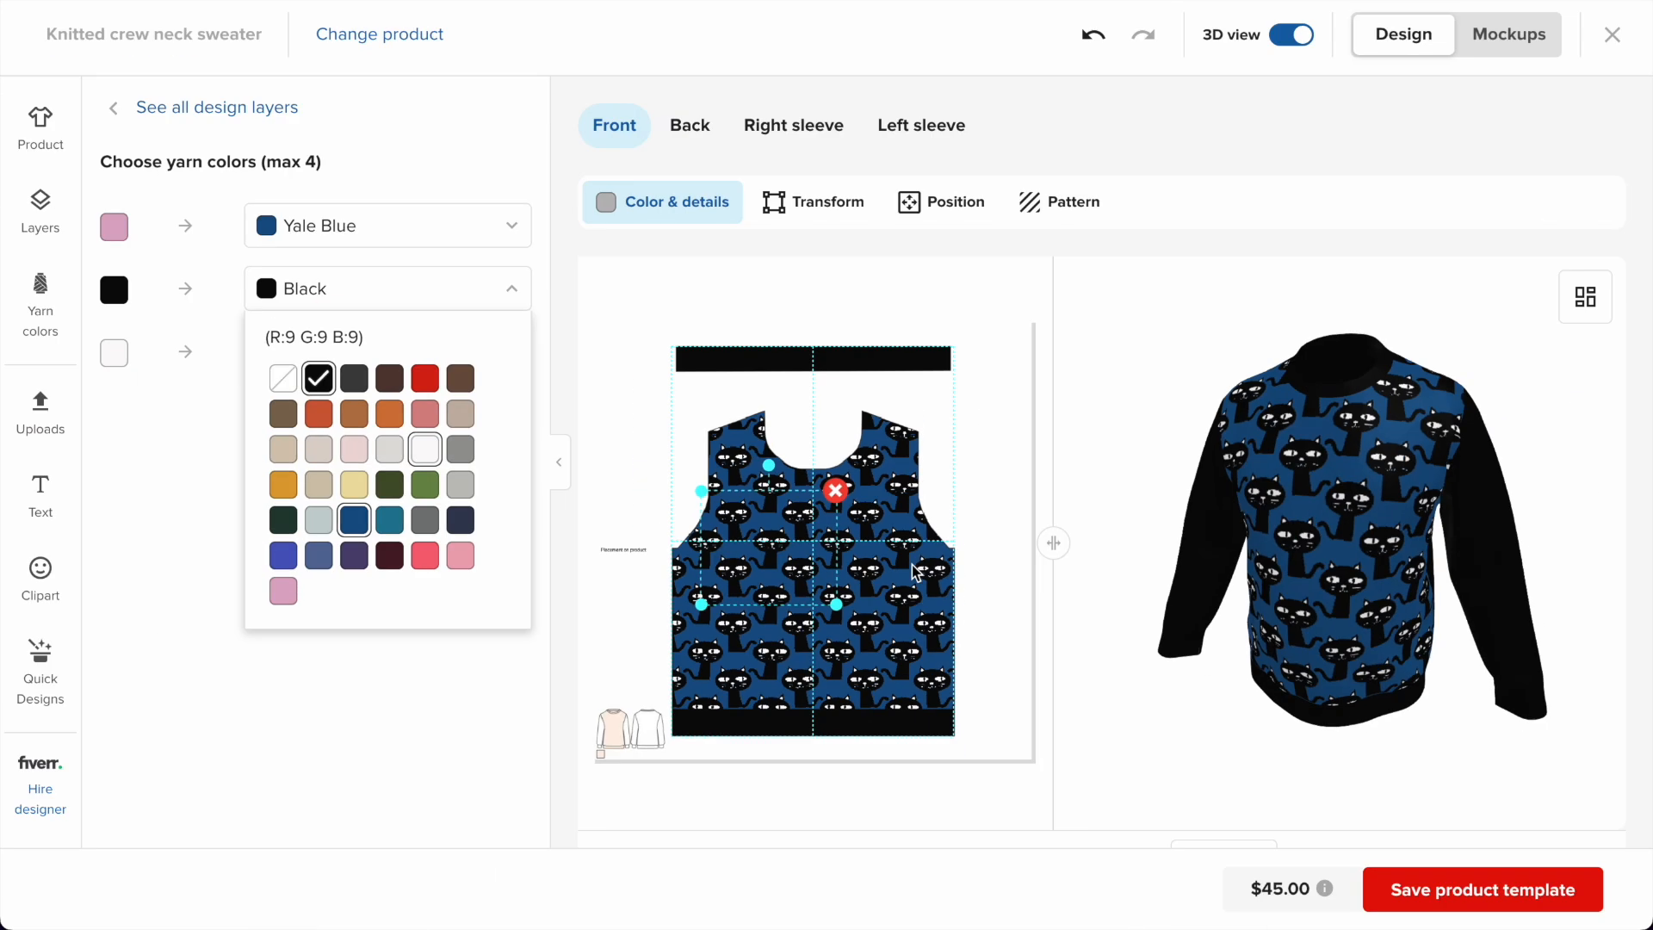
# Inspect the blue cat sweater in the 3D view and in the front mockup, and return to the design.
pyautogui.moveTo(1325, 545); pyautogui.dragTo(1367, 544)
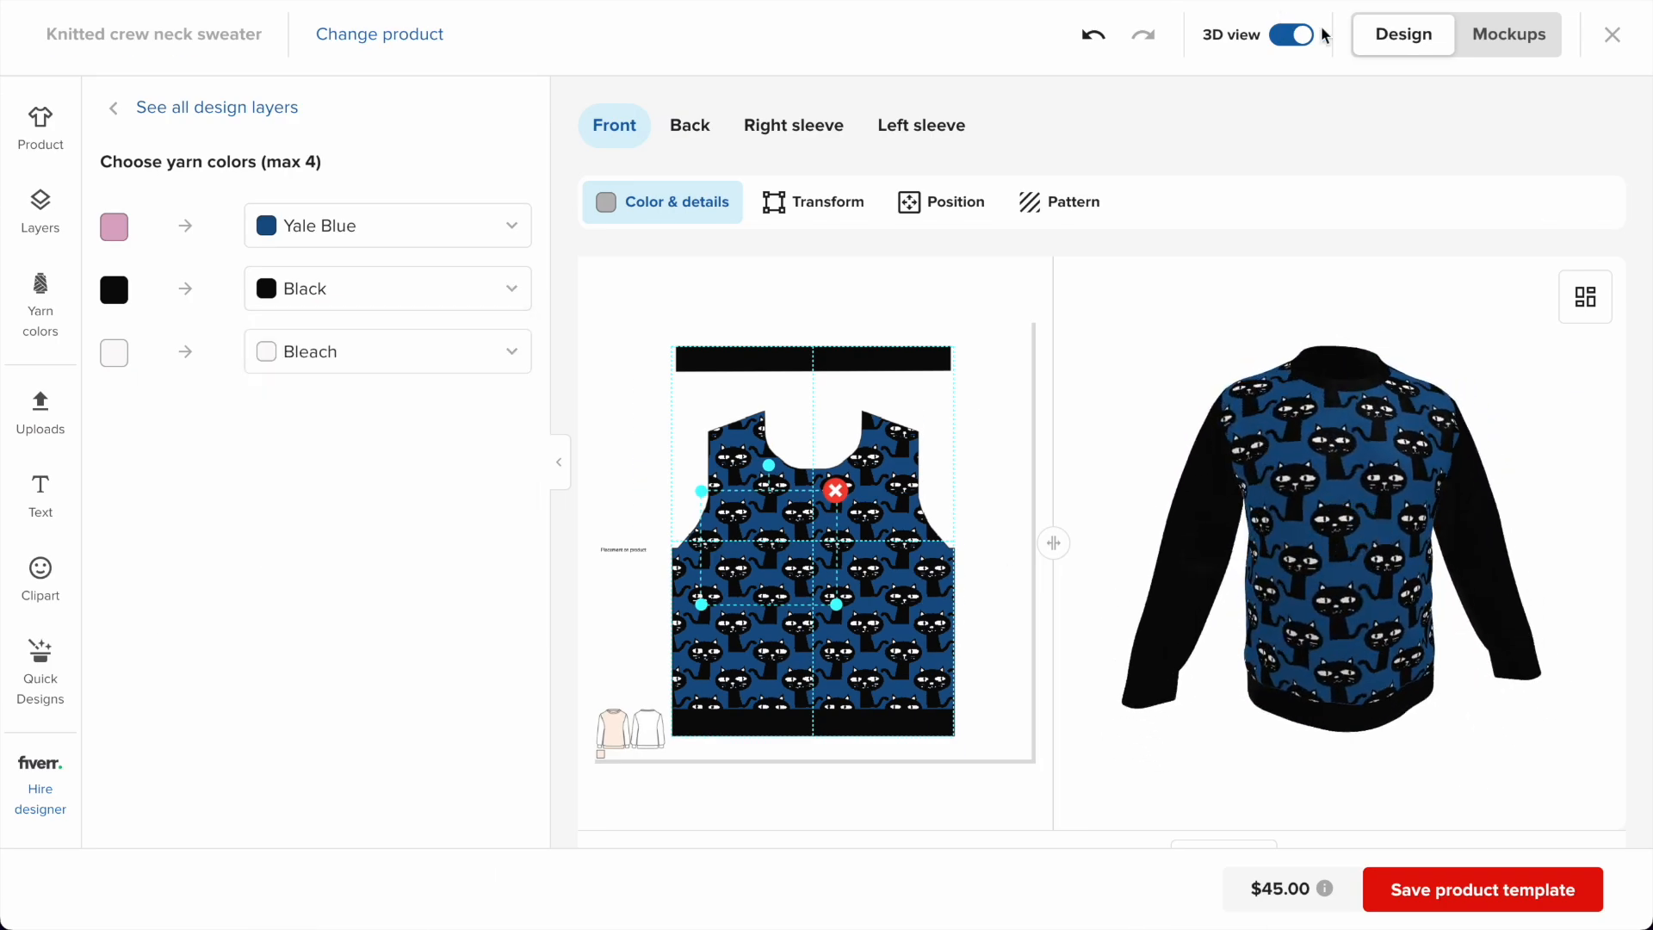
pyautogui.click(1498, 36)
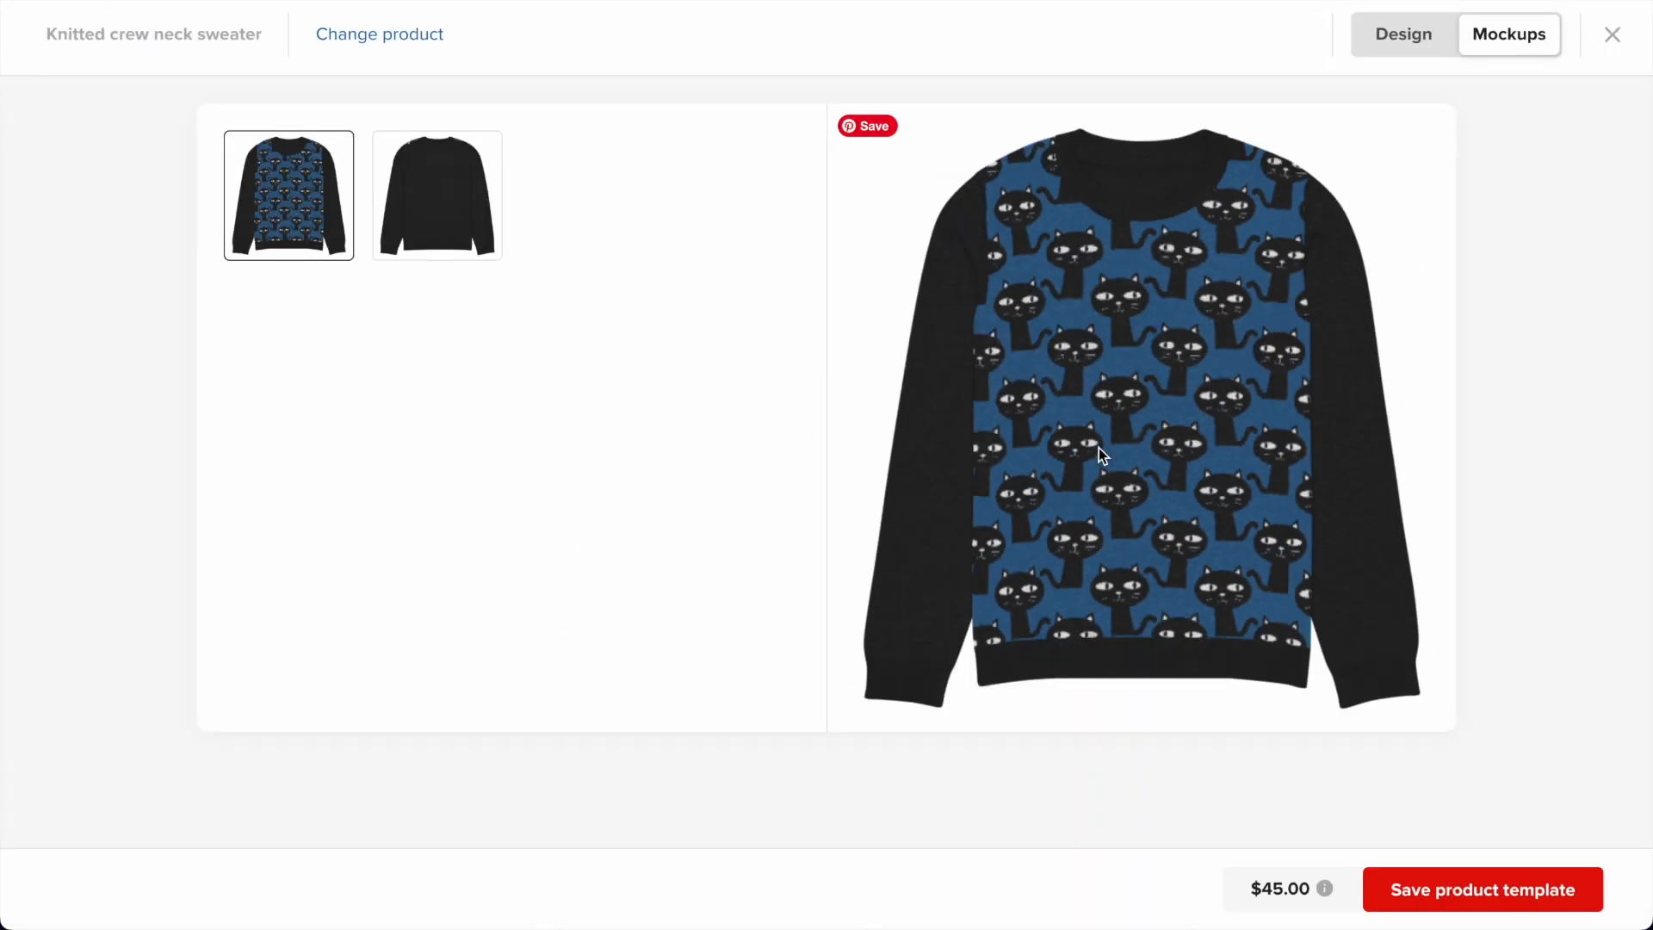
pyautogui.click(1403, 43)
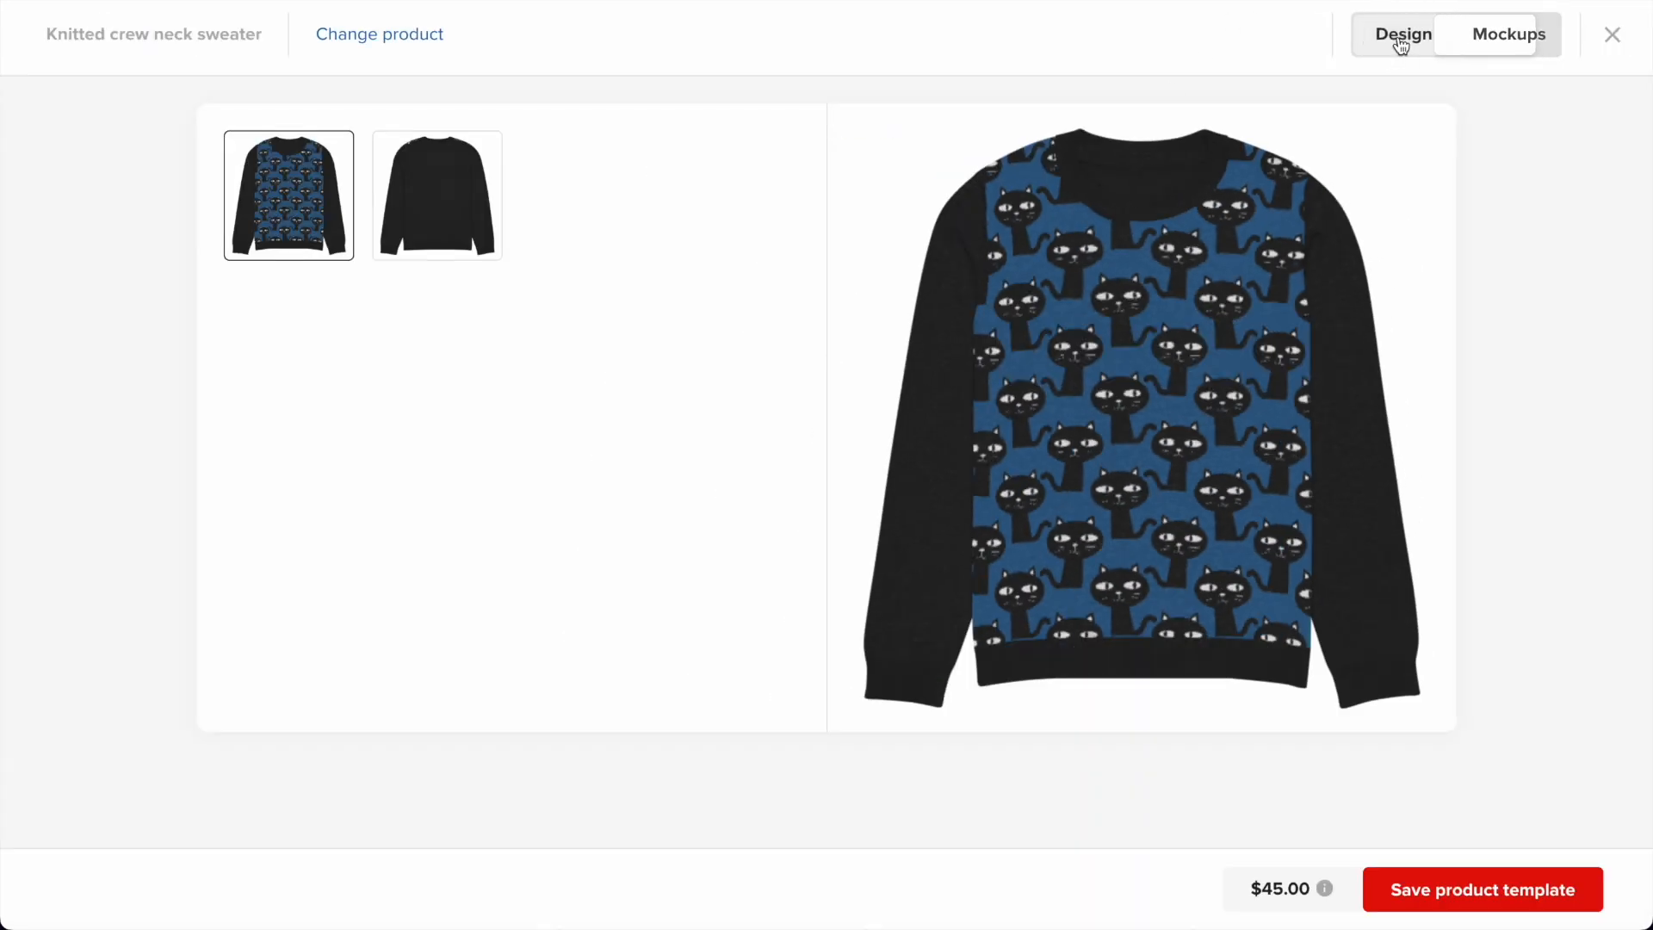
# Enlarge the repeating cat tile on the front to 372 by 311 units and check it in the mockup.
pyautogui.moveTo(684, 508); pyautogui.dragTo(654, 466)
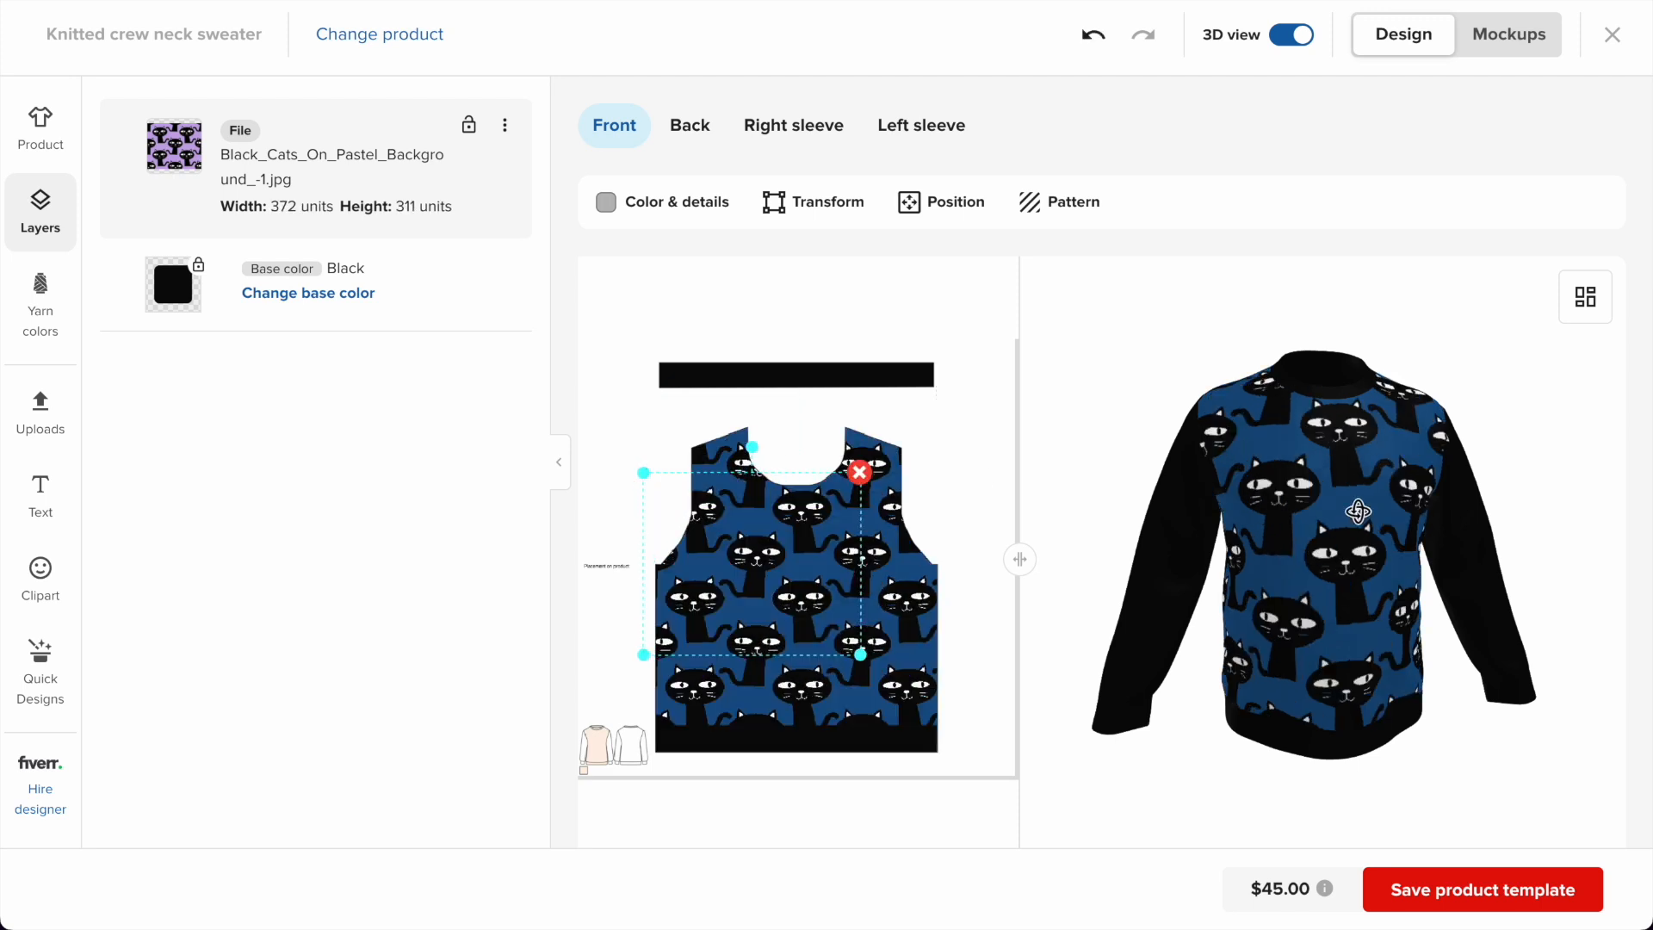
pyautogui.moveTo(1279, 530); pyautogui.dragTo(1240, 533)
pyautogui.click(1508, 50)
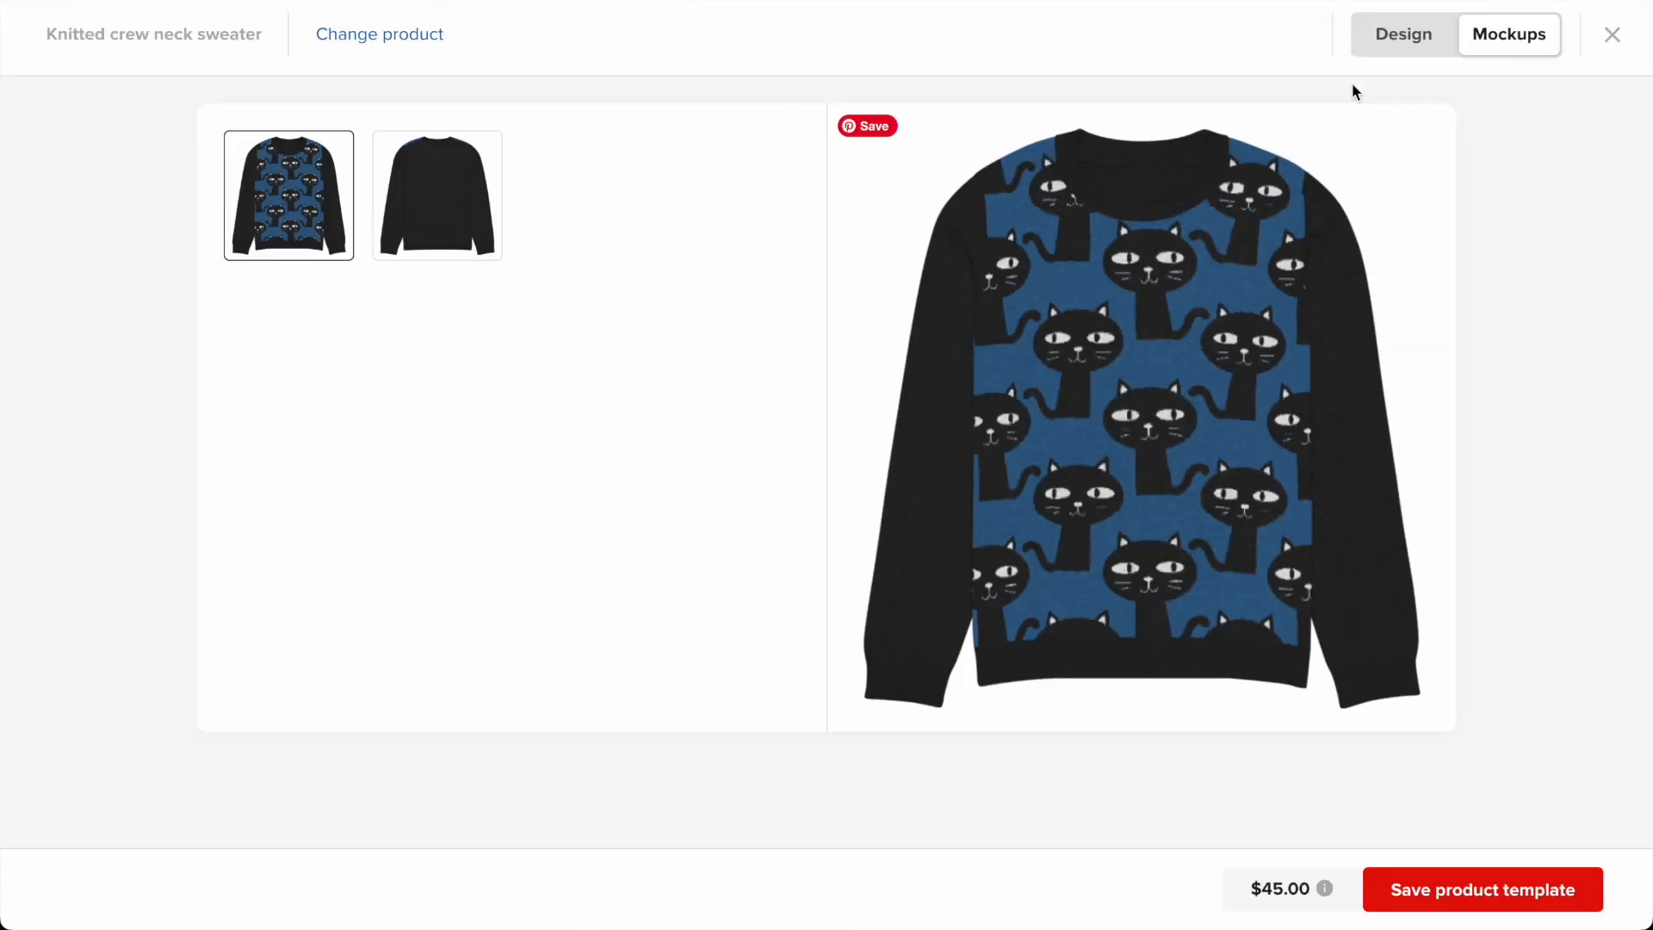
pyautogui.click(1413, 31)
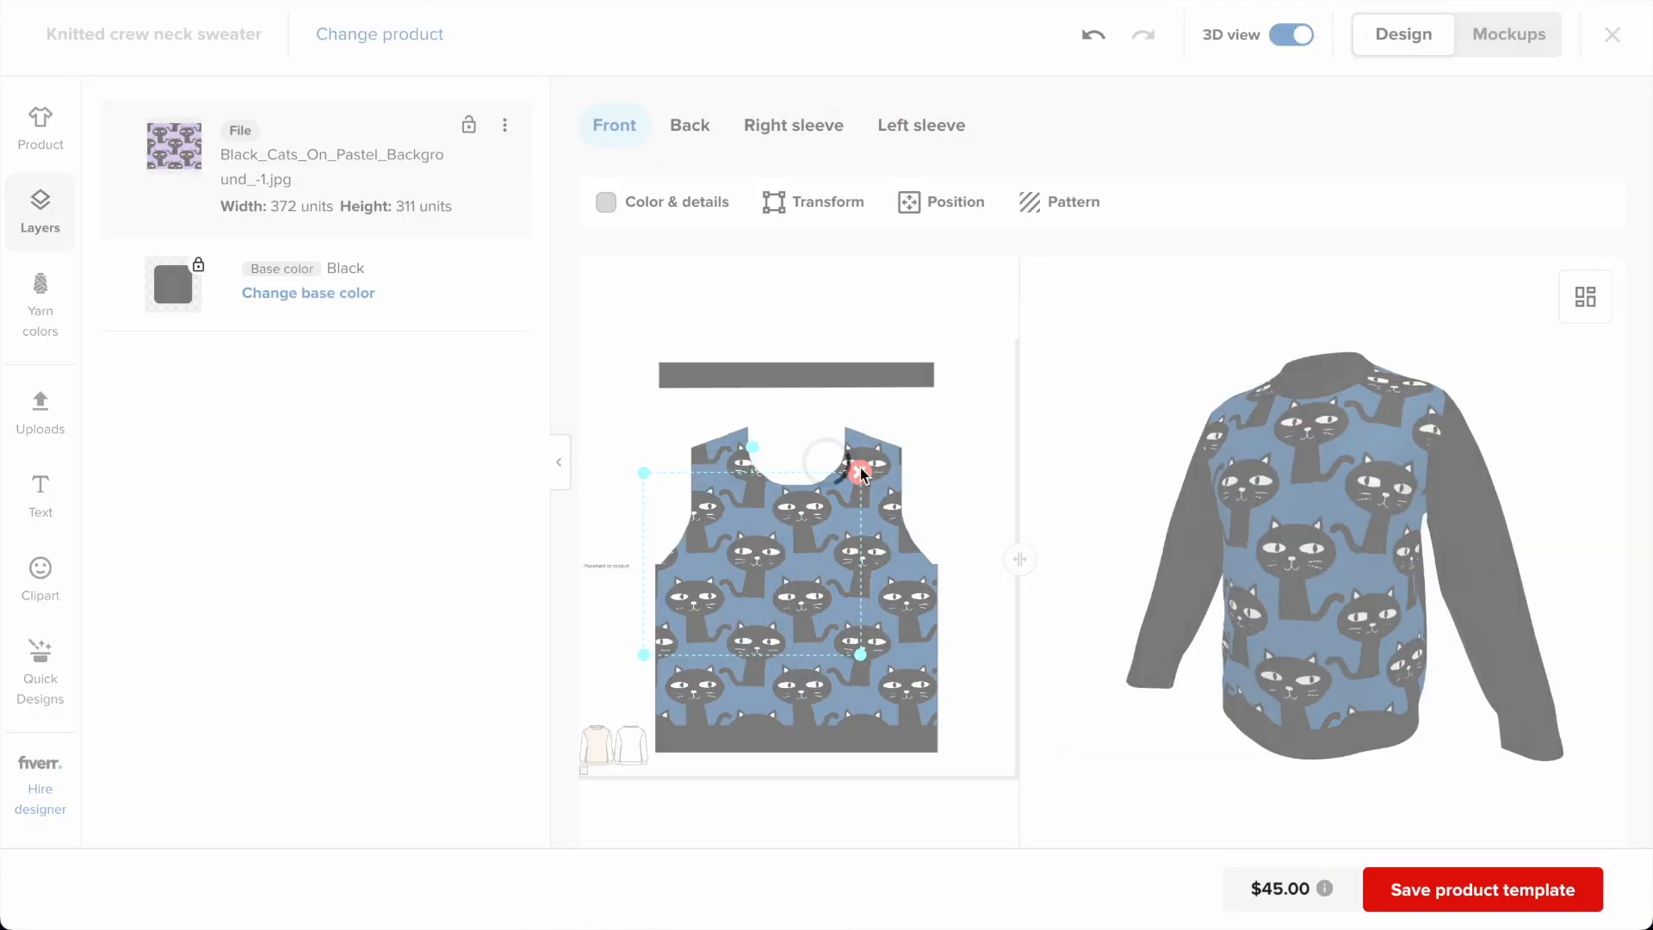
# Replace the front's black cats image with Ghost_4x4 1.jpg, uploaded from the Halloween gohsts and pumpkins folder in Seamless Main.
pyautogui.click(861, 472)
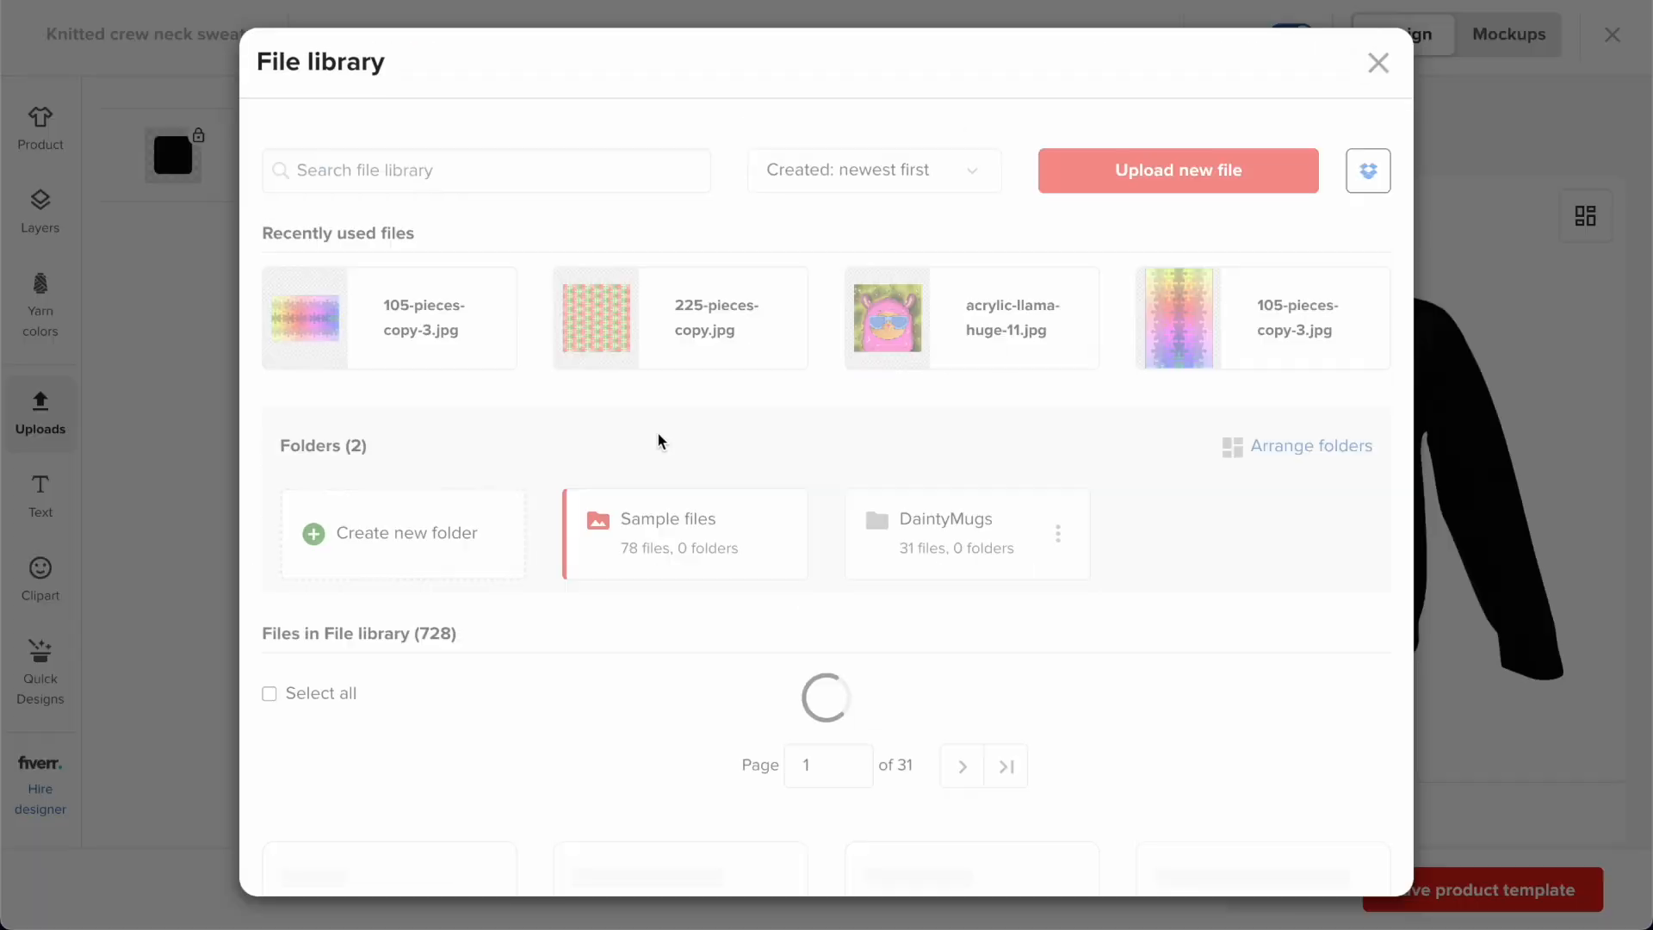
pyautogui.click(50, 413)
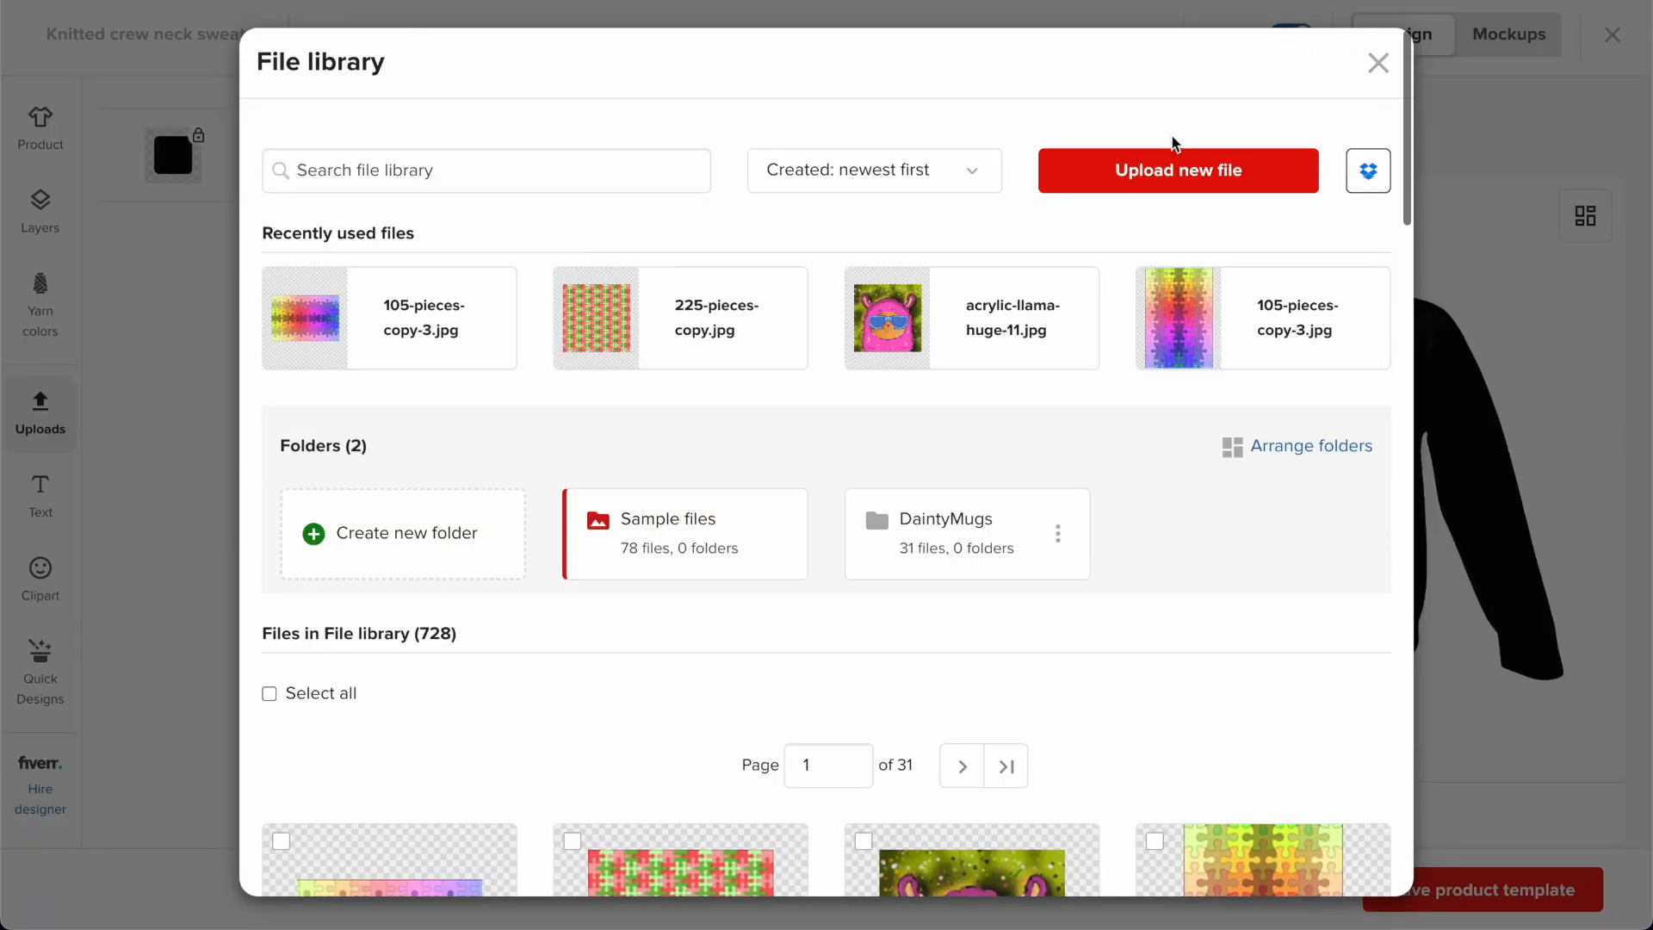
pyautogui.click(1164, 192)
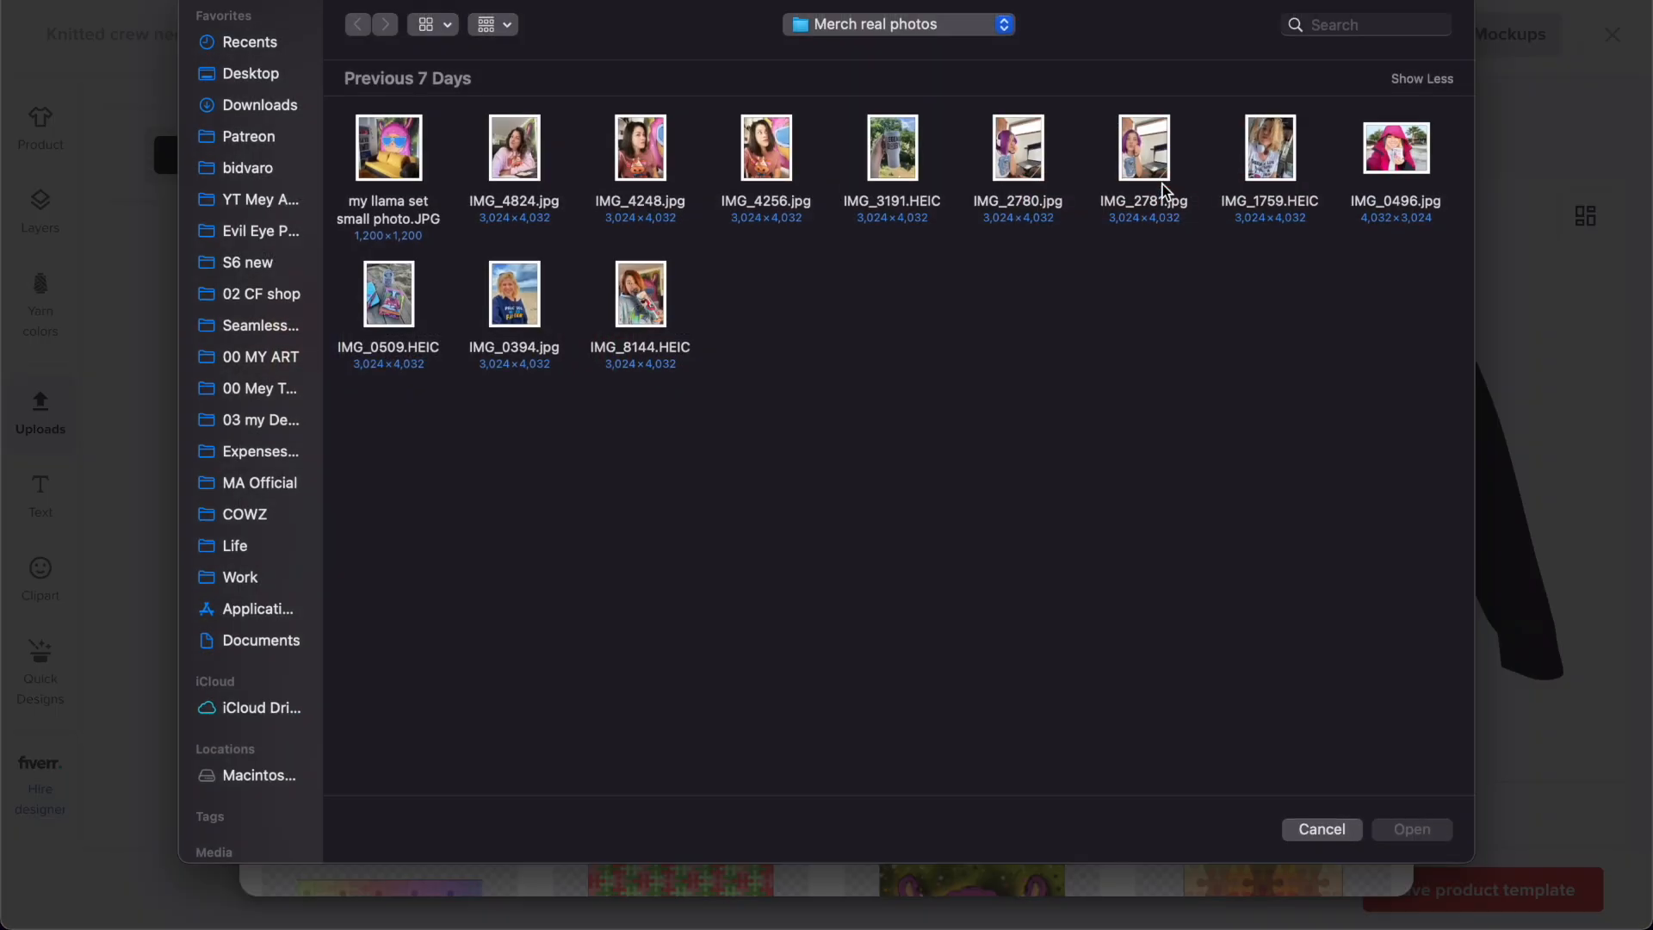
pyautogui.click(263, 325)
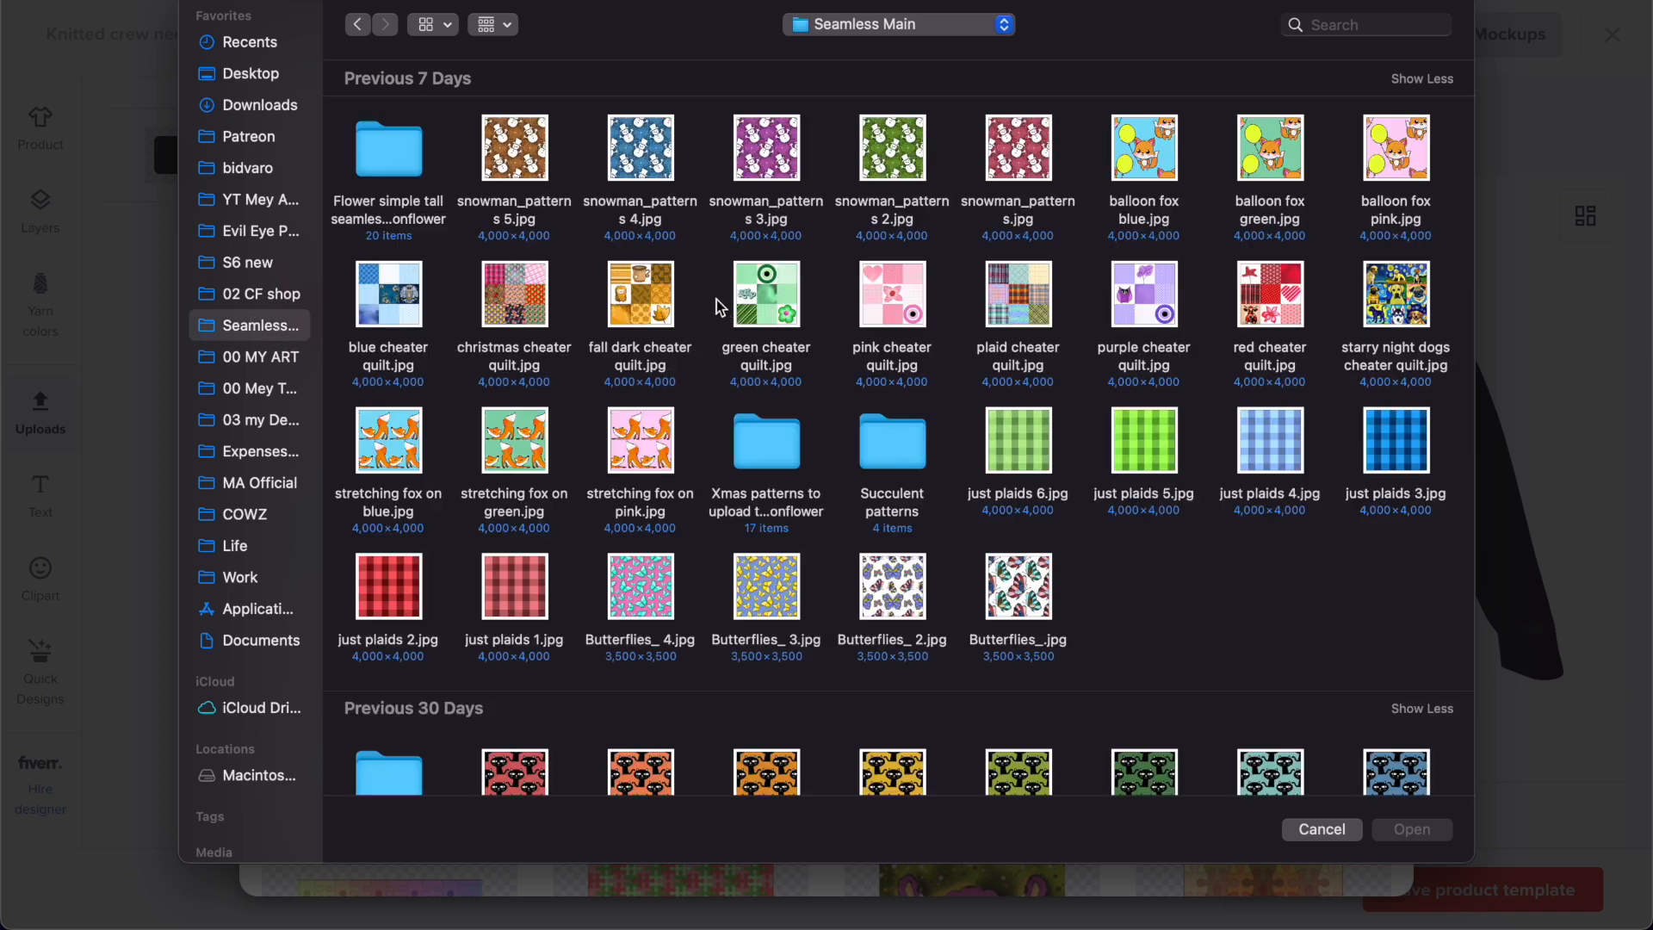
pyautogui.scroll(-5, 955, 329)
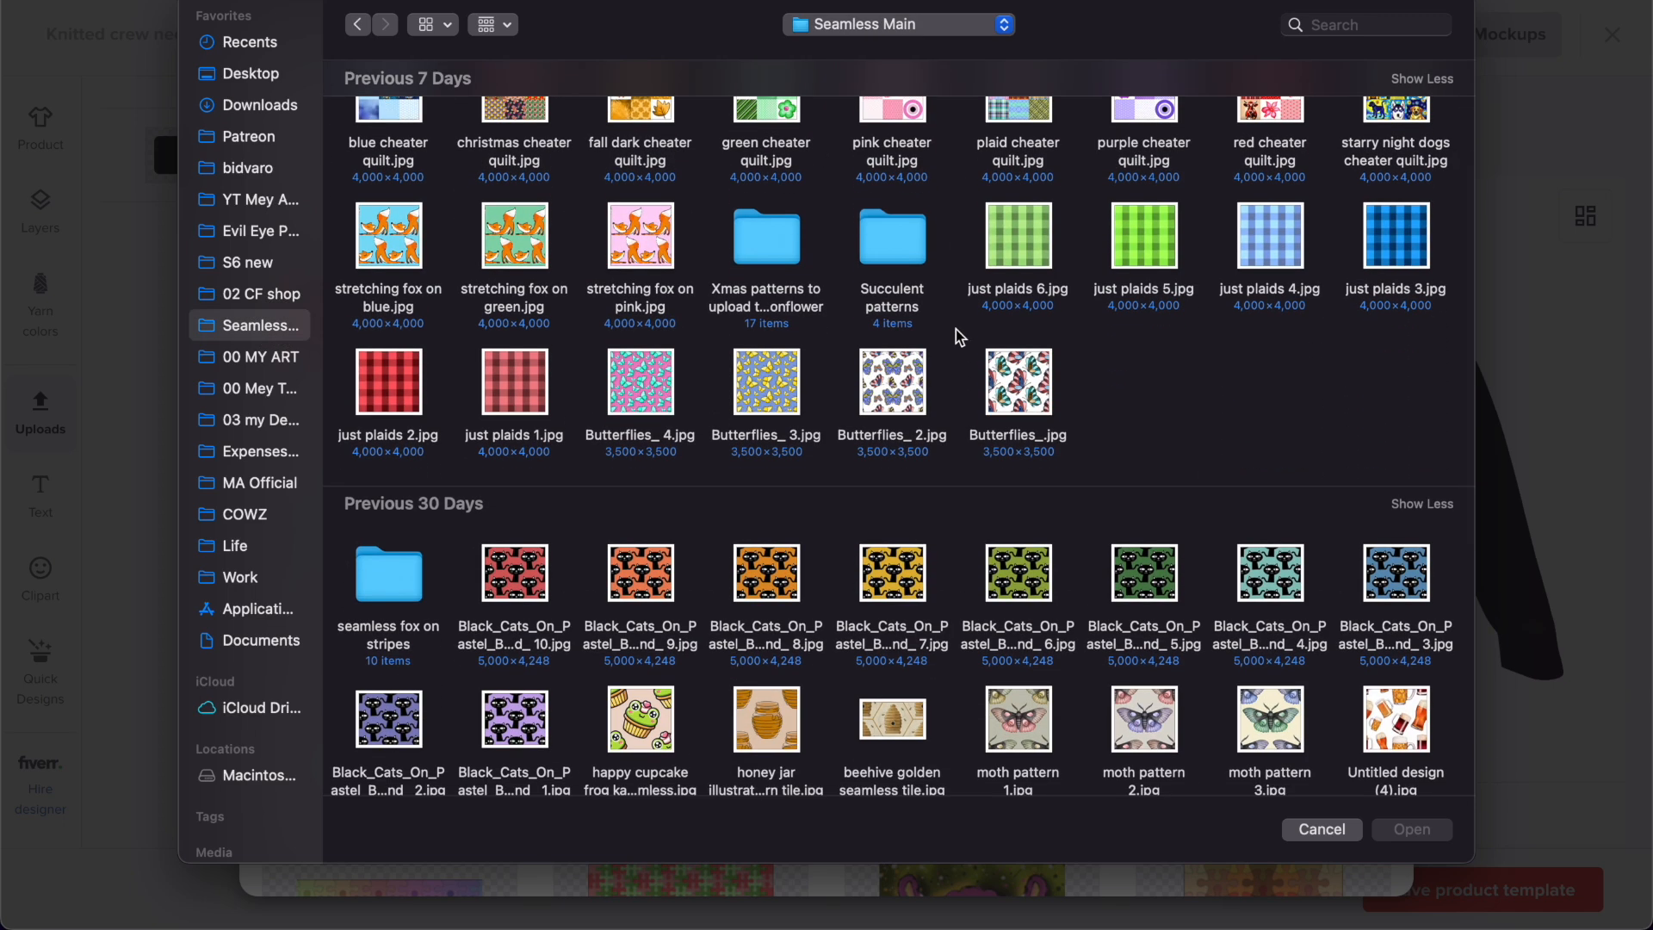
pyautogui.scroll(-3, 955, 329)
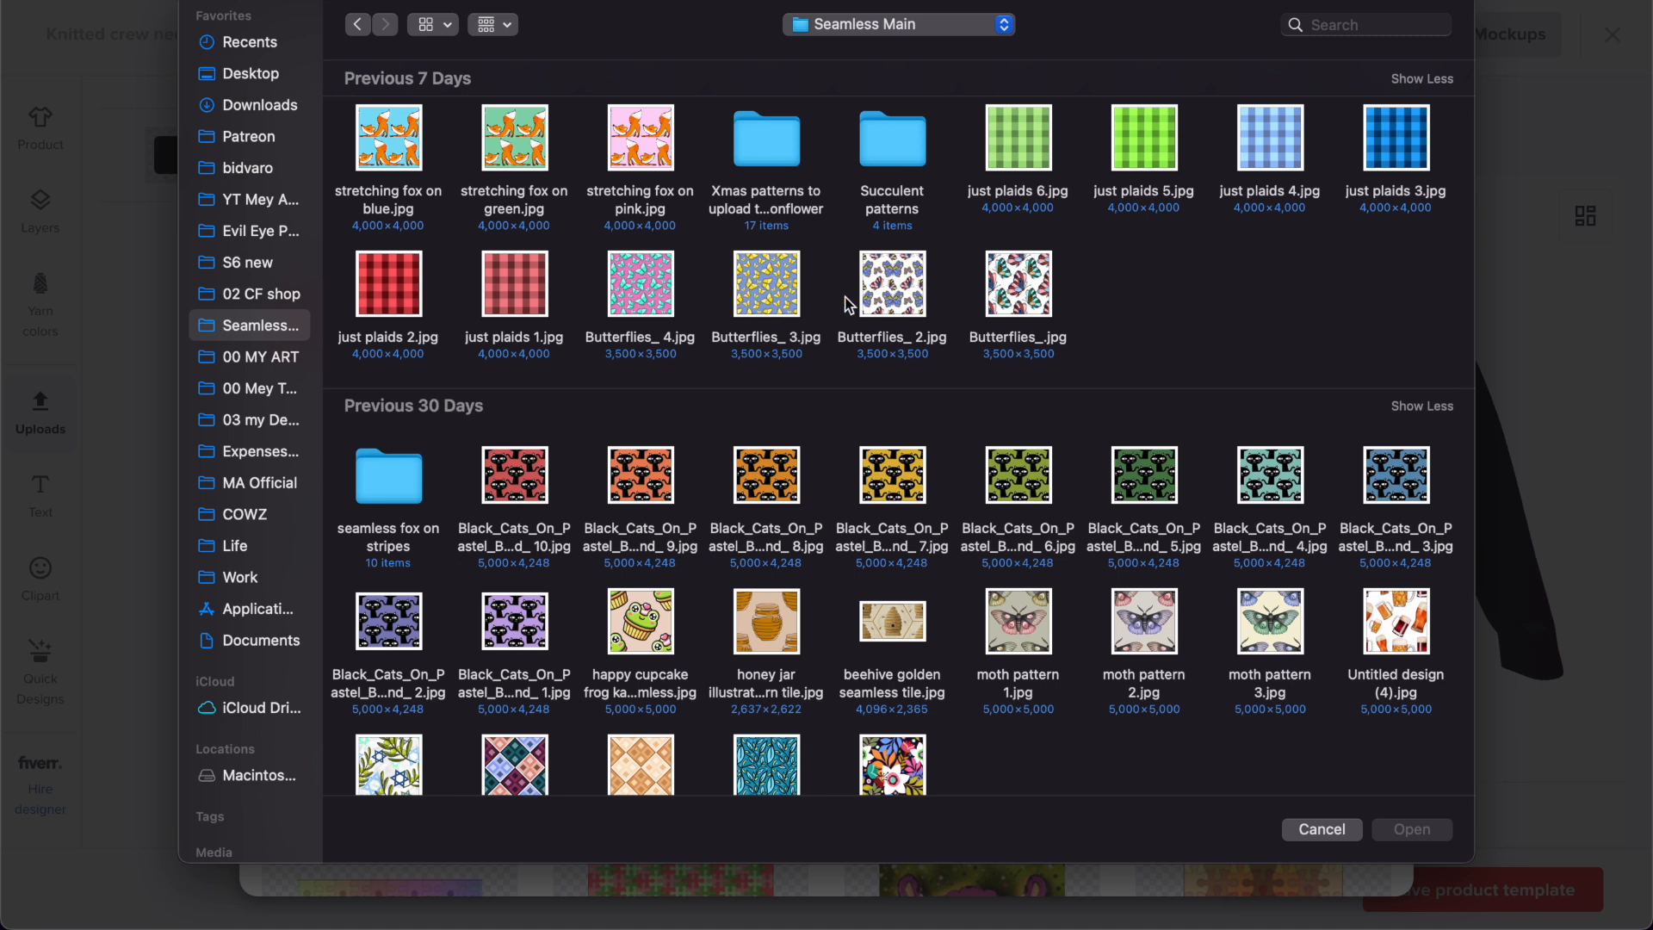
pyautogui.scroll(-10, 1043, 559)
pyautogui.hscroll(10, 934, 742)
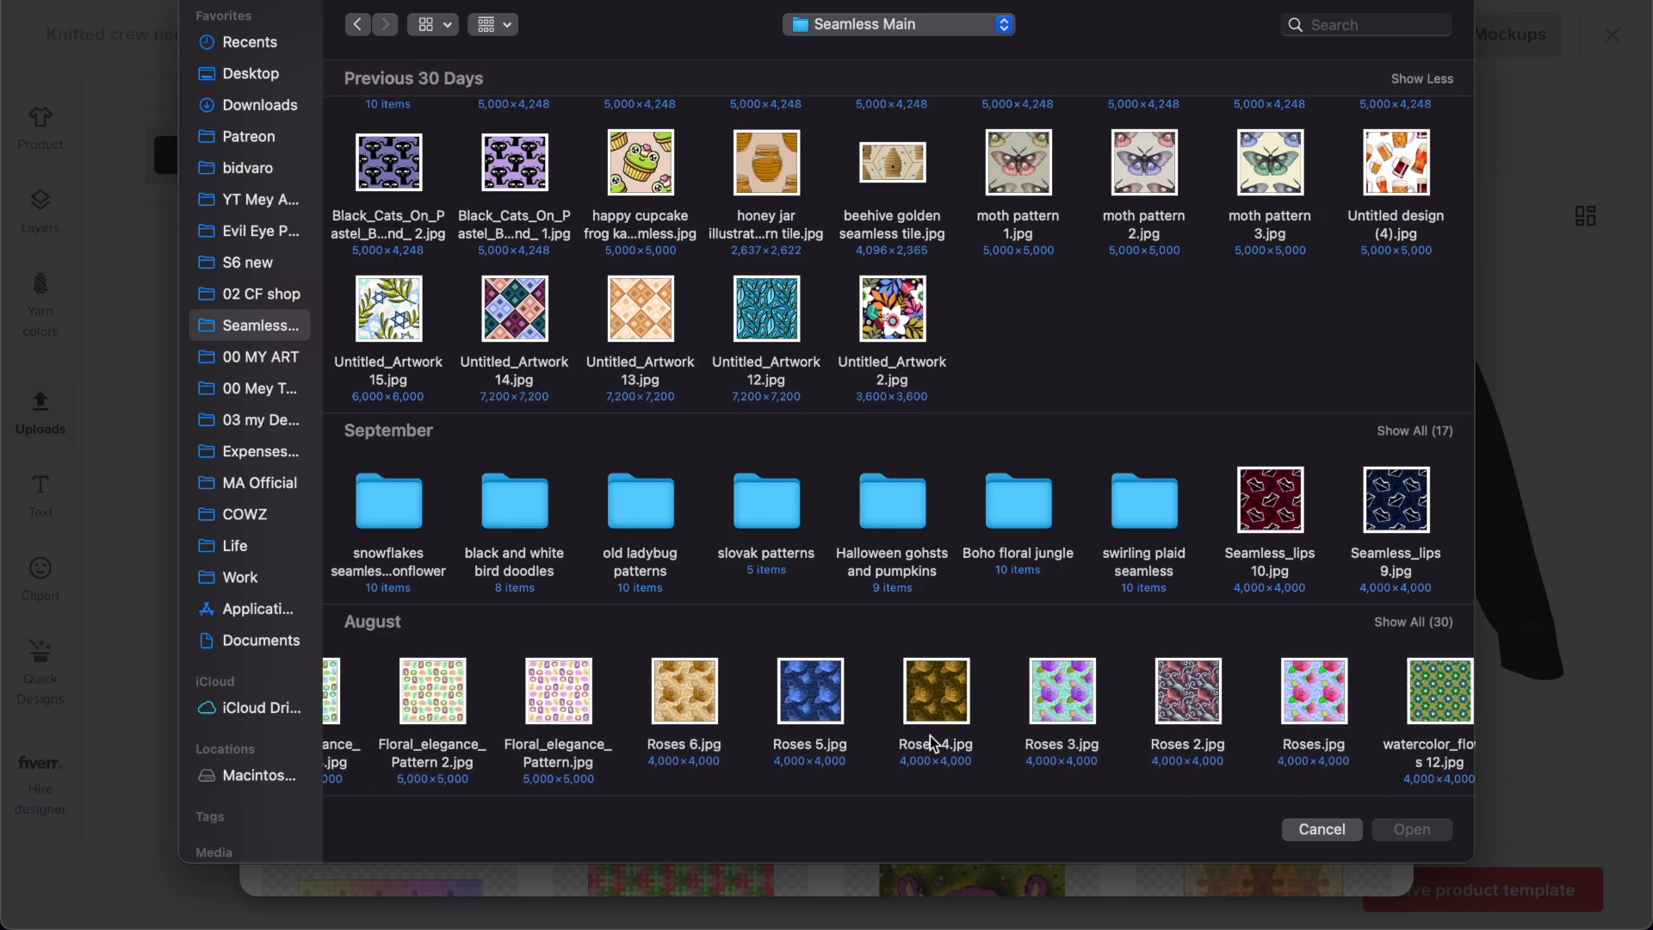
pyautogui.hscroll(10, 934, 742)
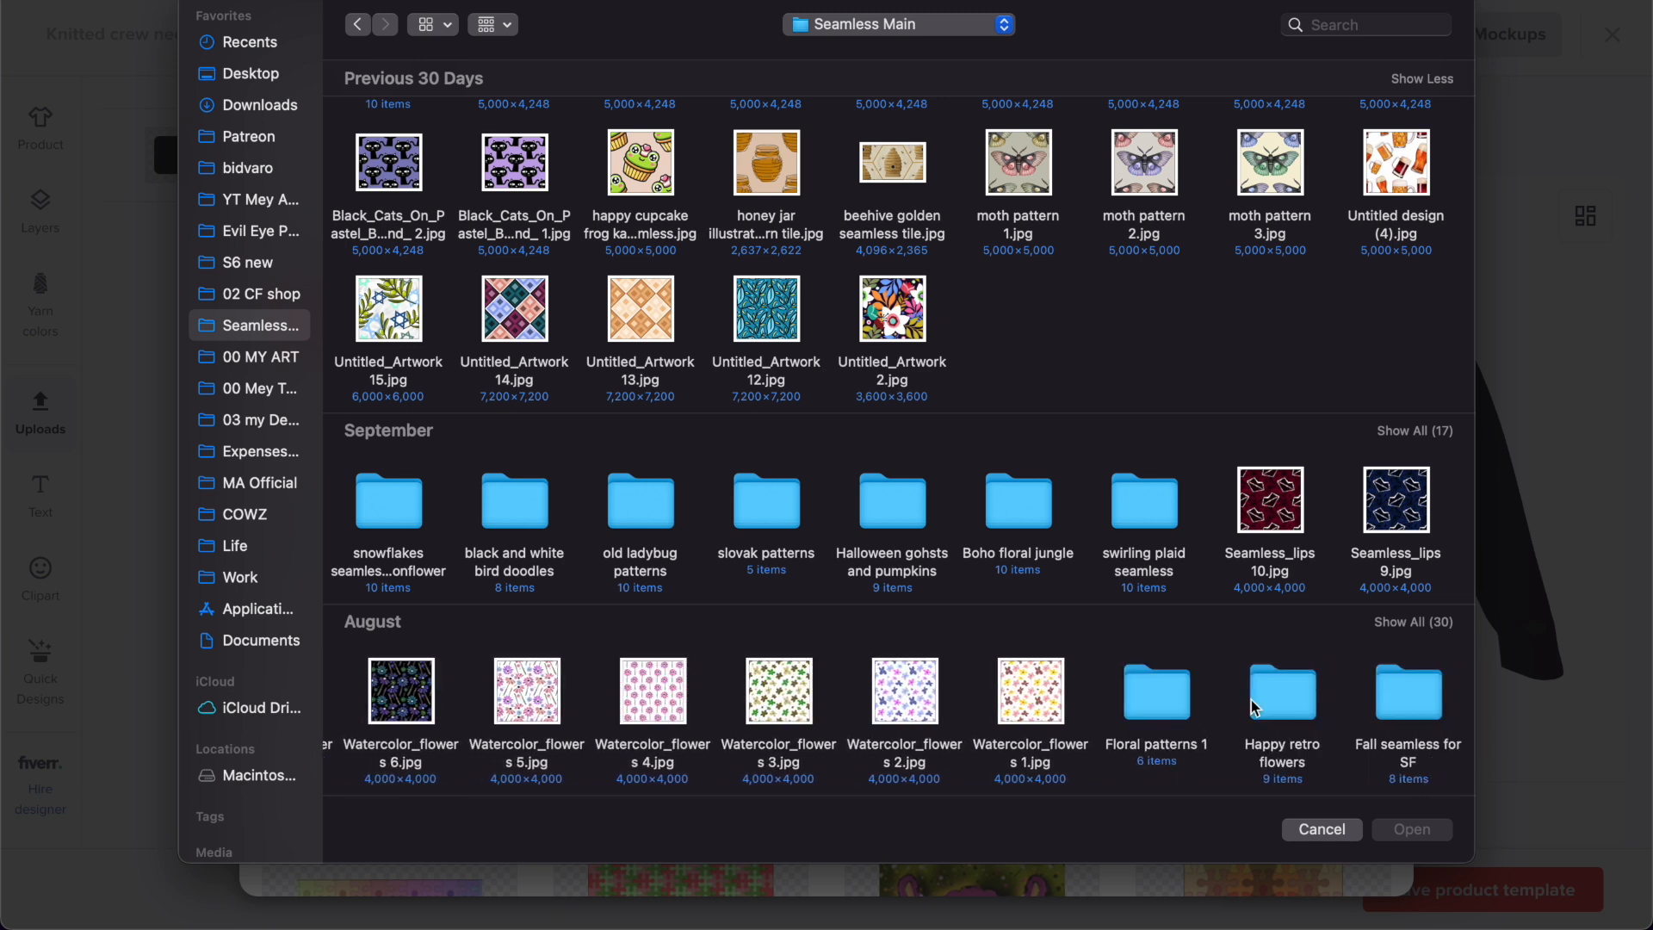
pyautogui.doubleClick(896, 521)
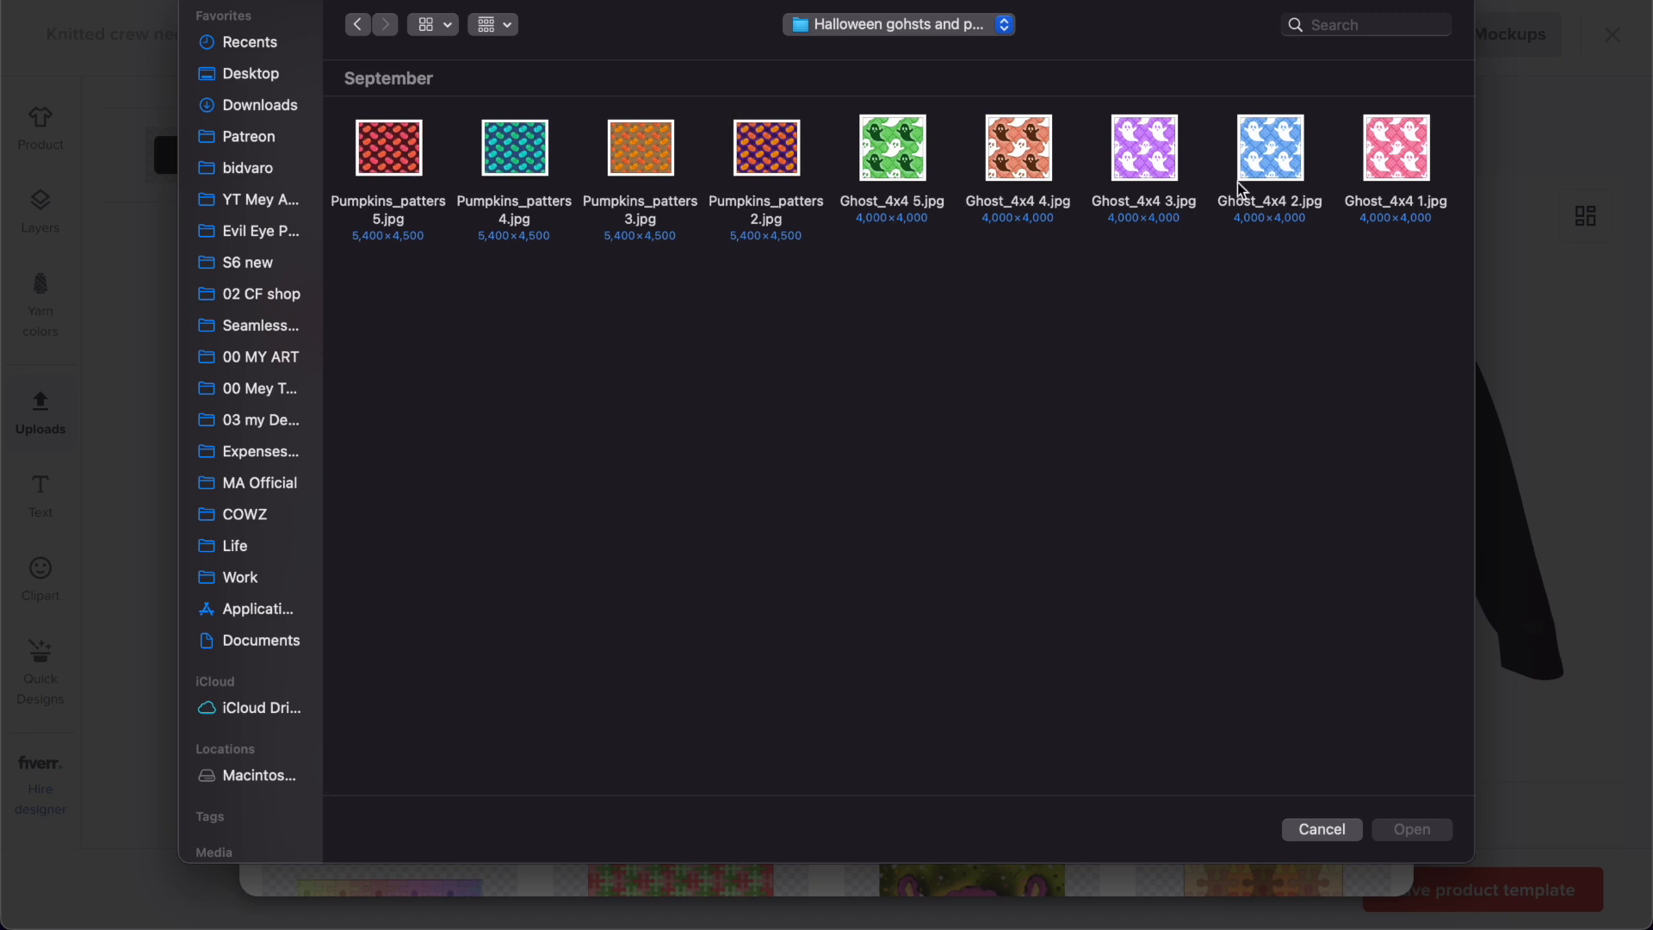
pyautogui.doubleClick(1394, 153)
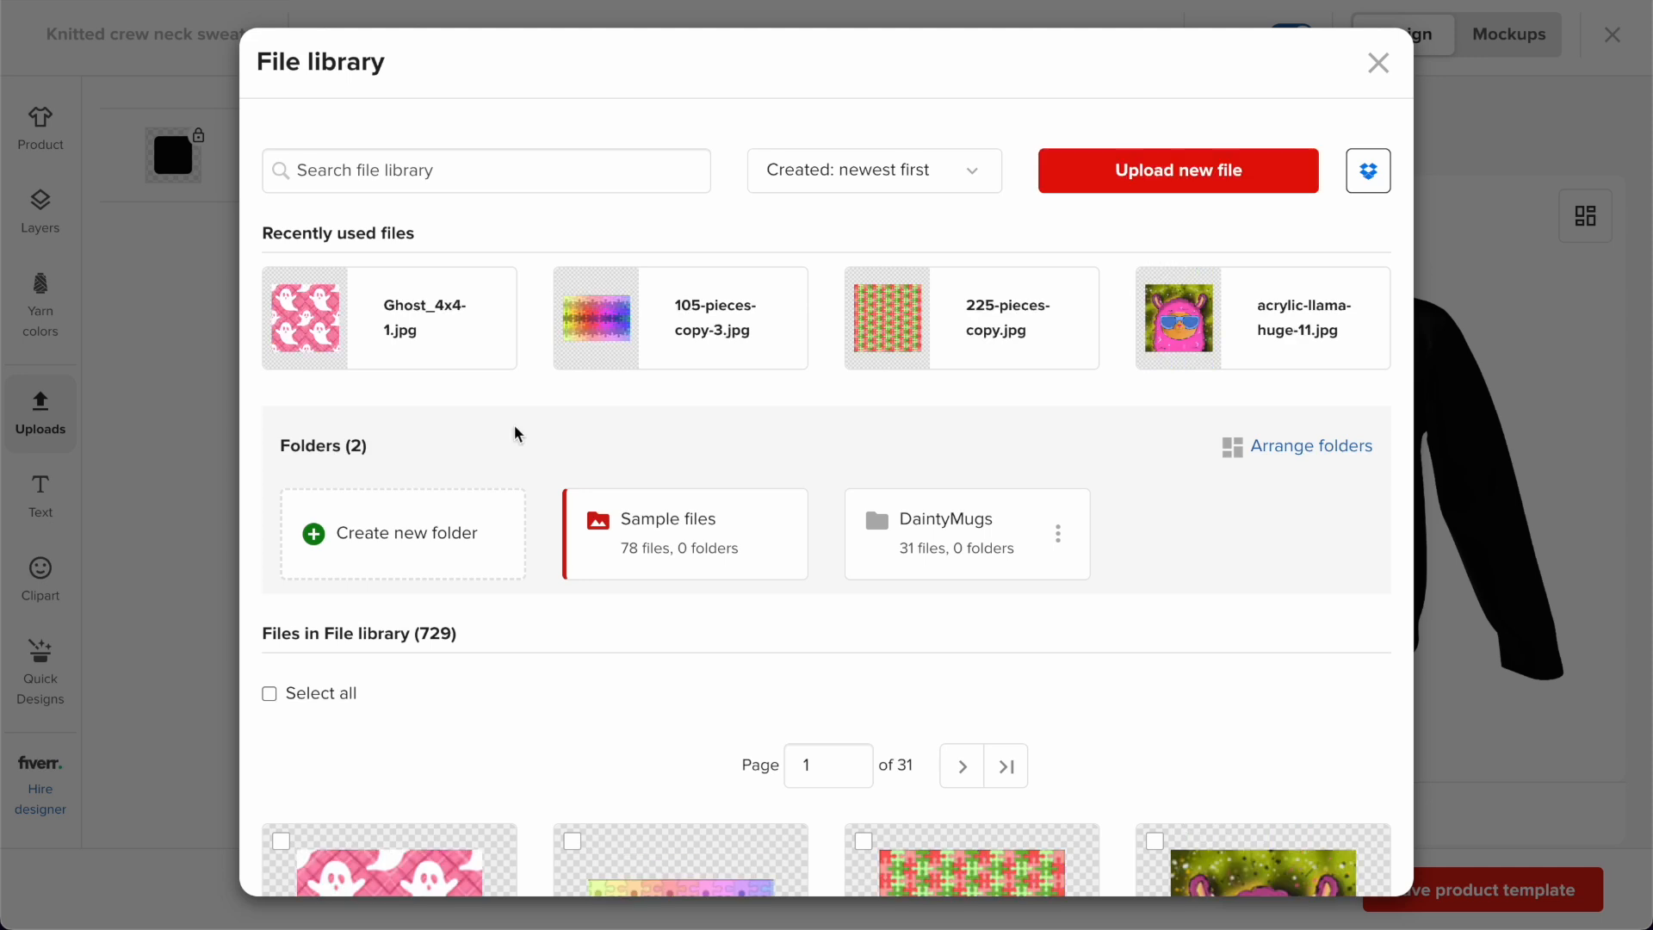
pyautogui.click(361, 332)
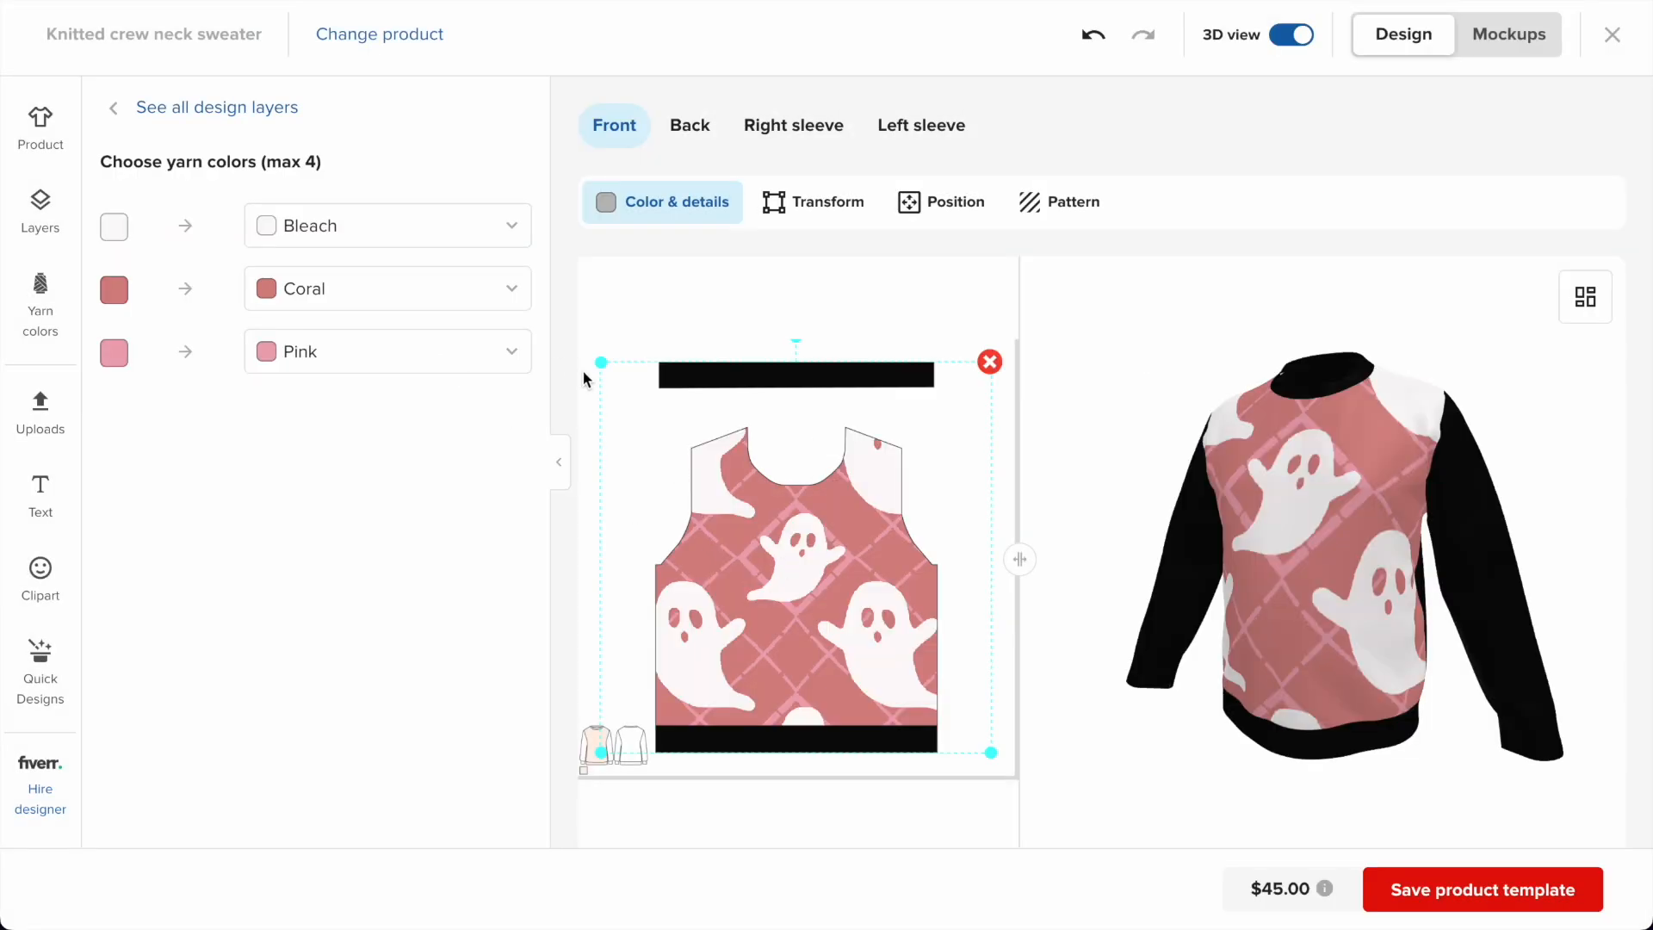
# Shrink the ghost image on the front to about 267 by 267 units and repeat it as a regular grid pattern.
pyautogui.moveTo(601, 362); pyautogui.dragTo(717, 476)
pyautogui.click(1060, 201)
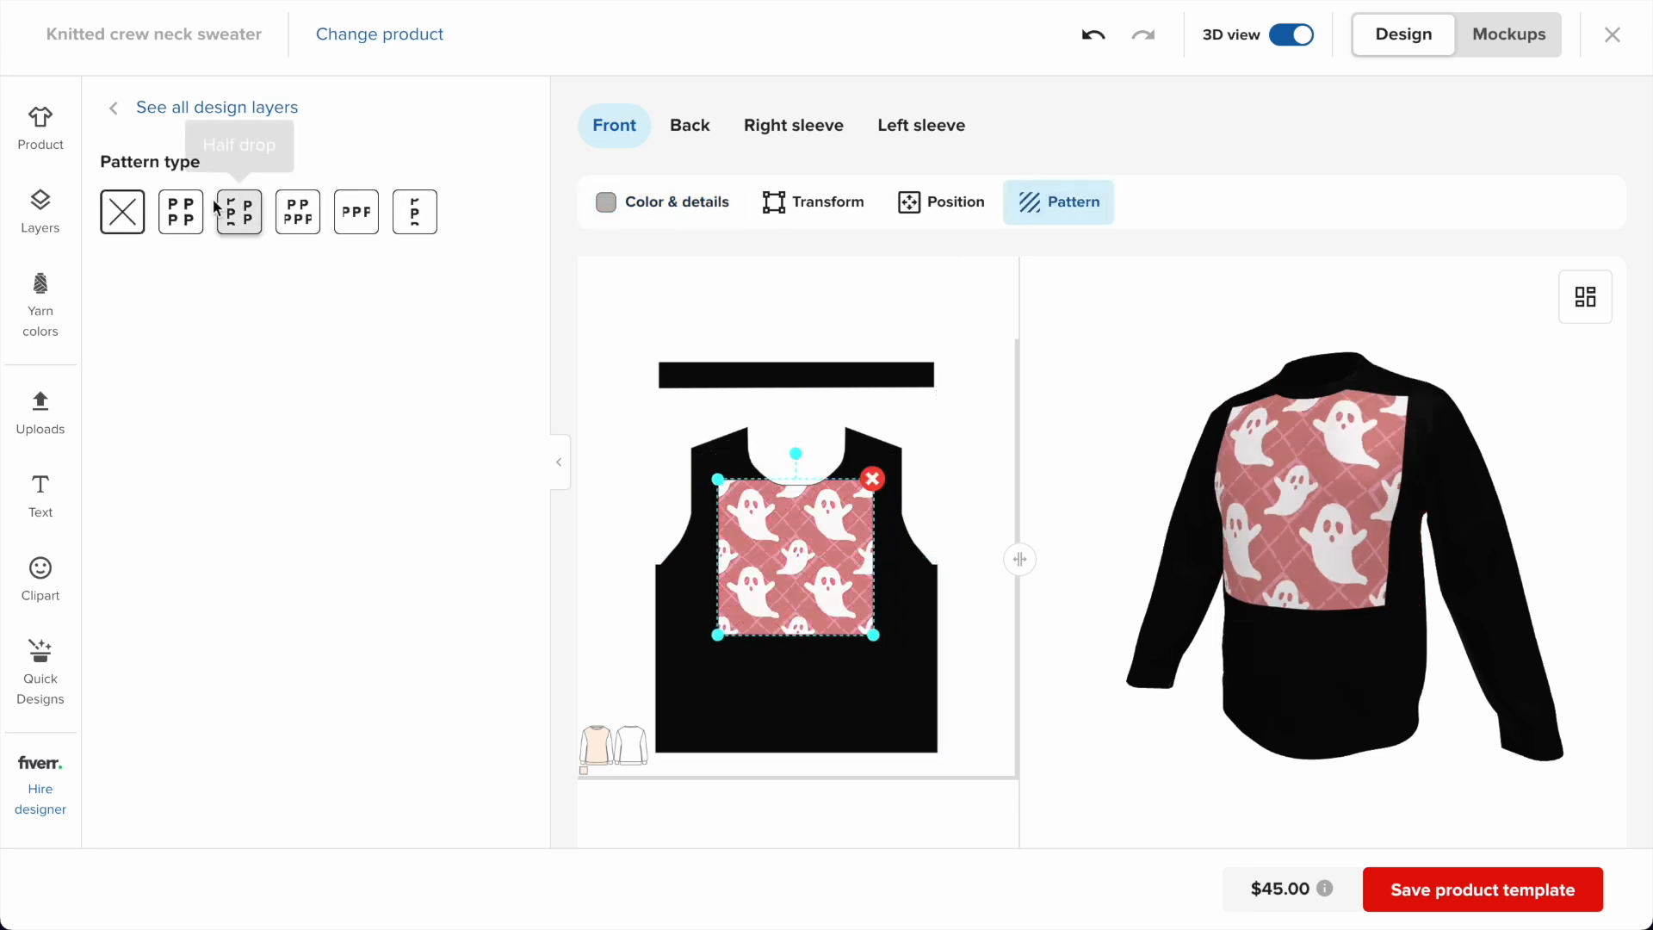
pyautogui.click(189, 218)
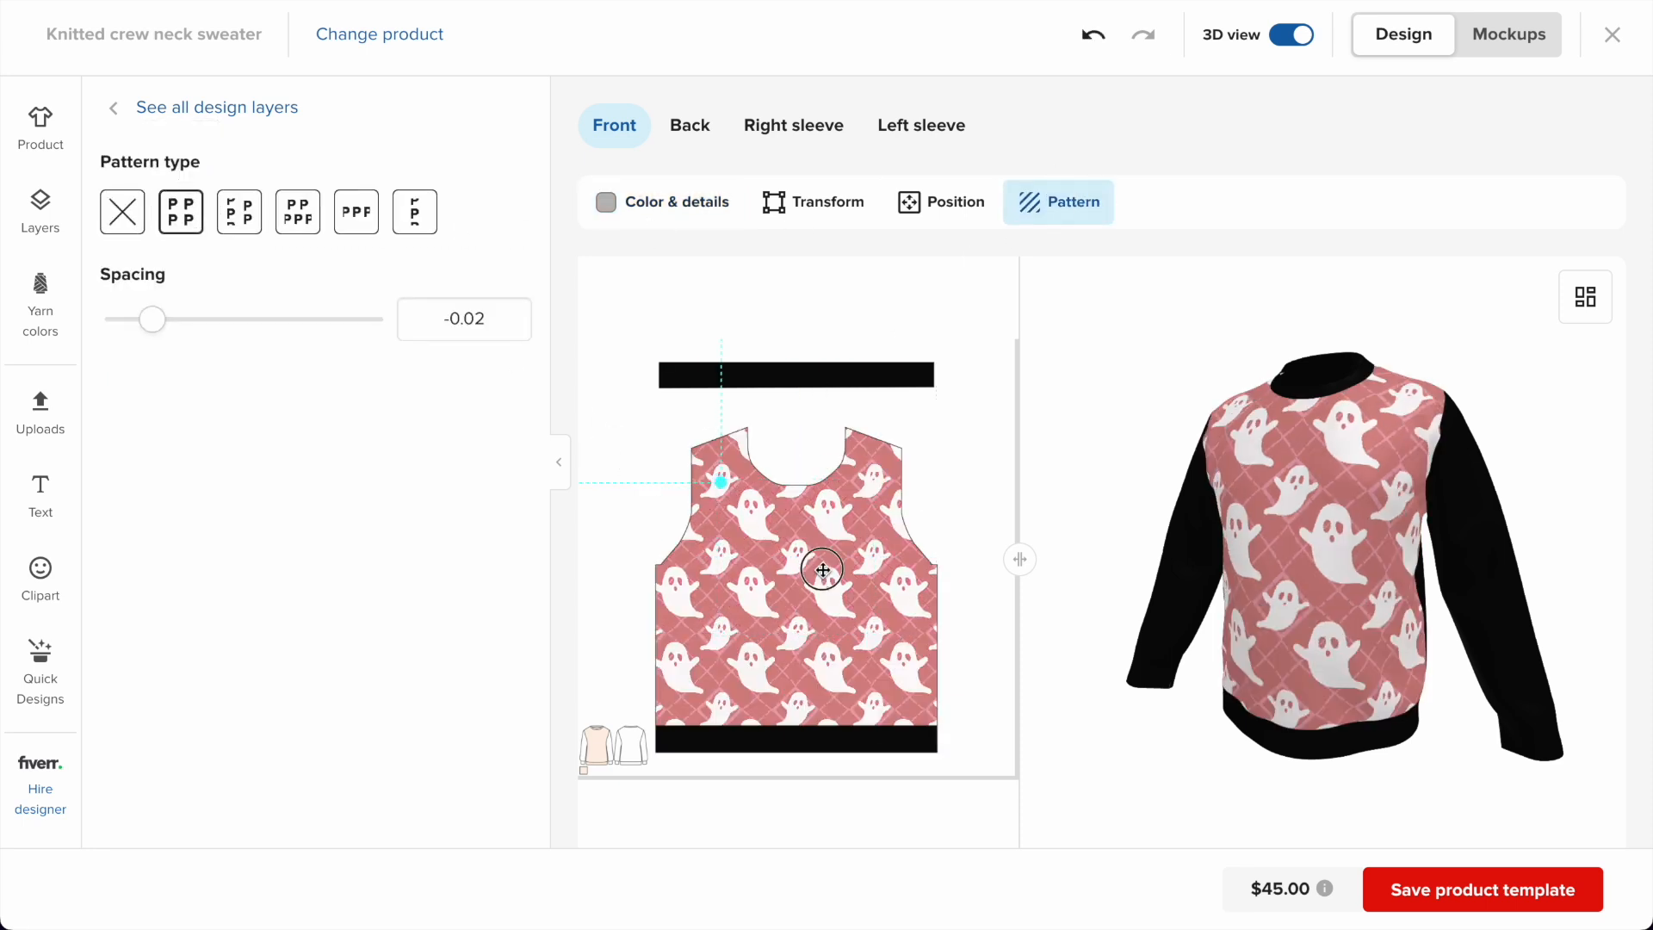
# Set the ghost pattern's background yarn color to Hot Pink.
pyautogui.click(663, 202)
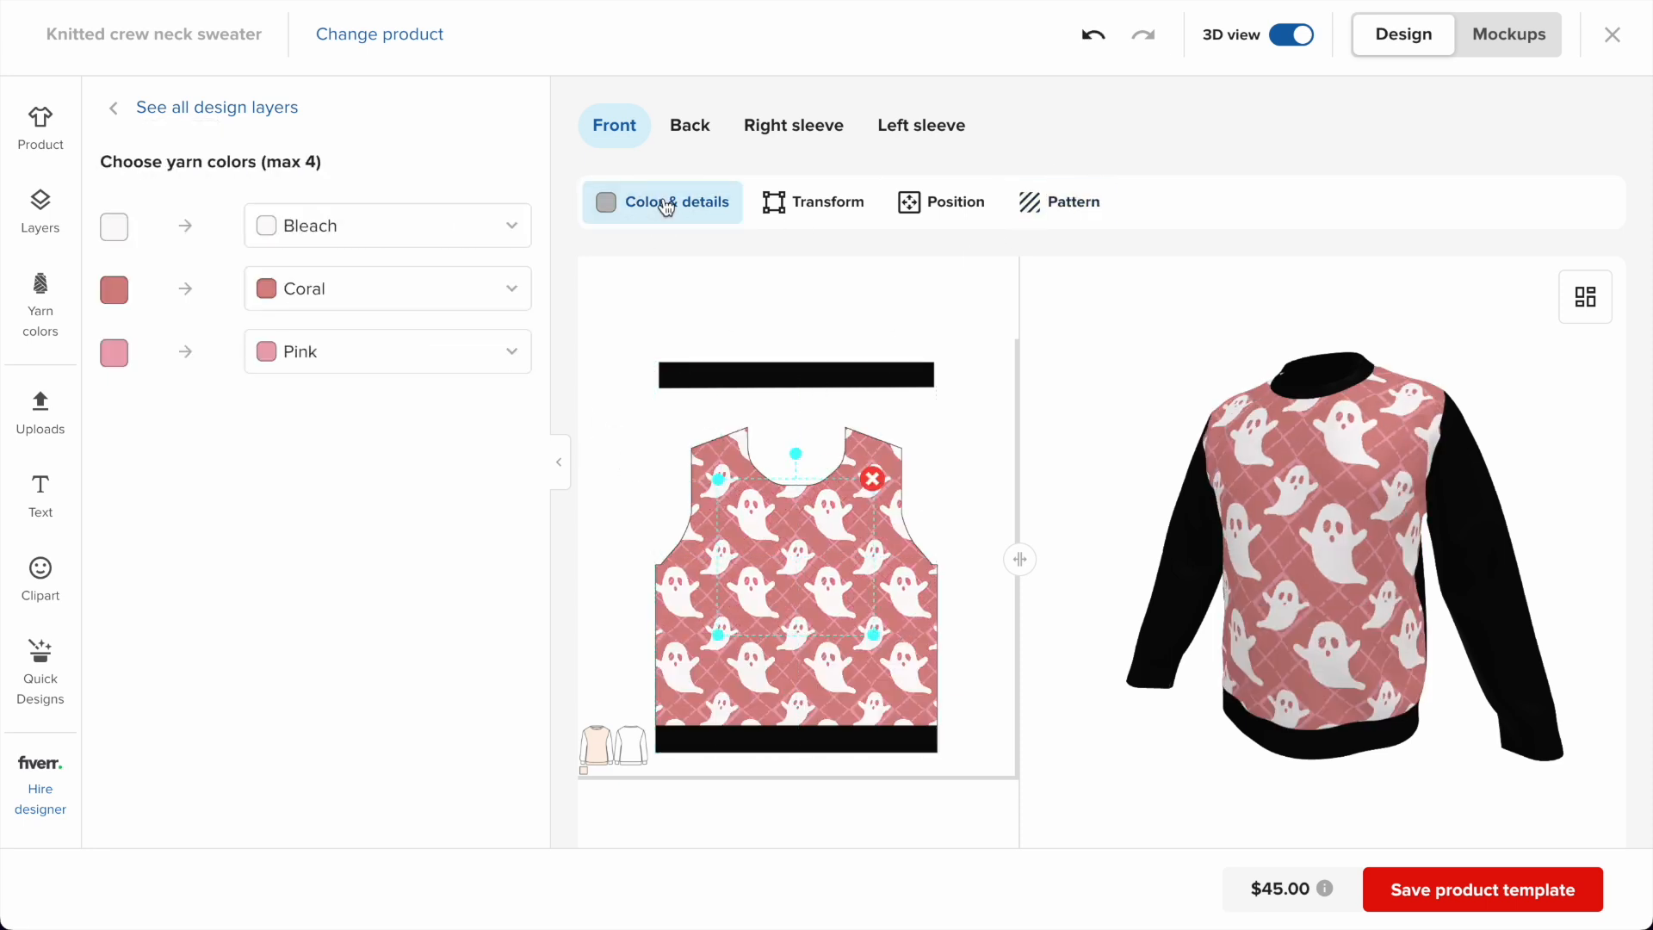
pyautogui.click(330, 364)
pyautogui.click(327, 300)
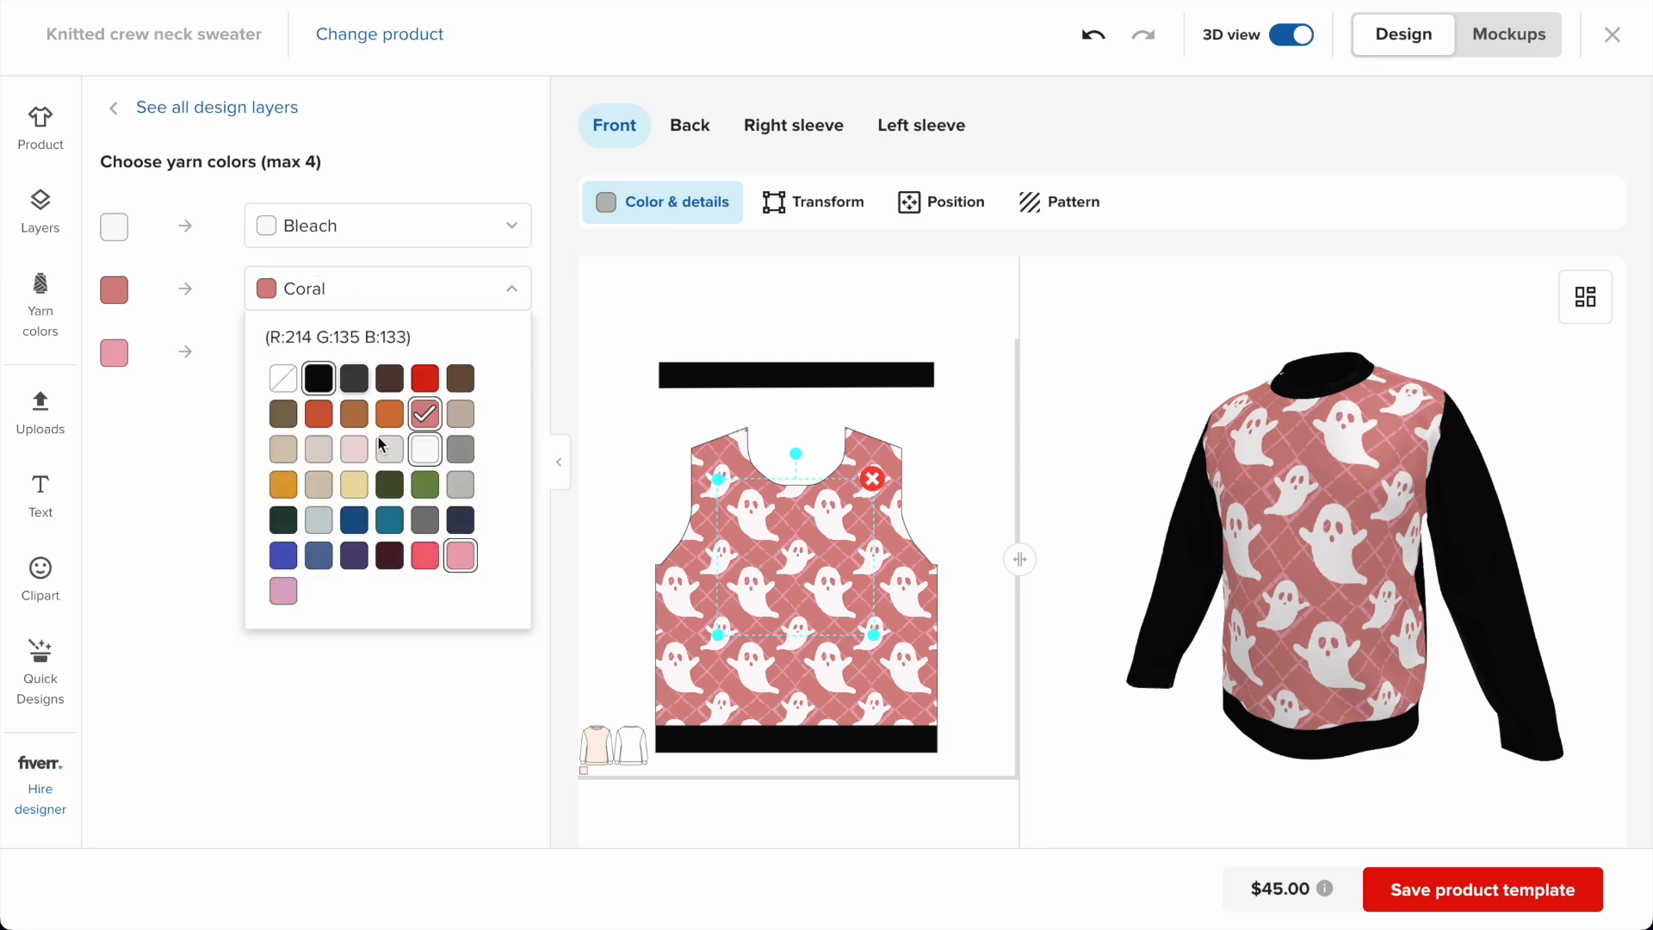
pyautogui.click(425, 555)
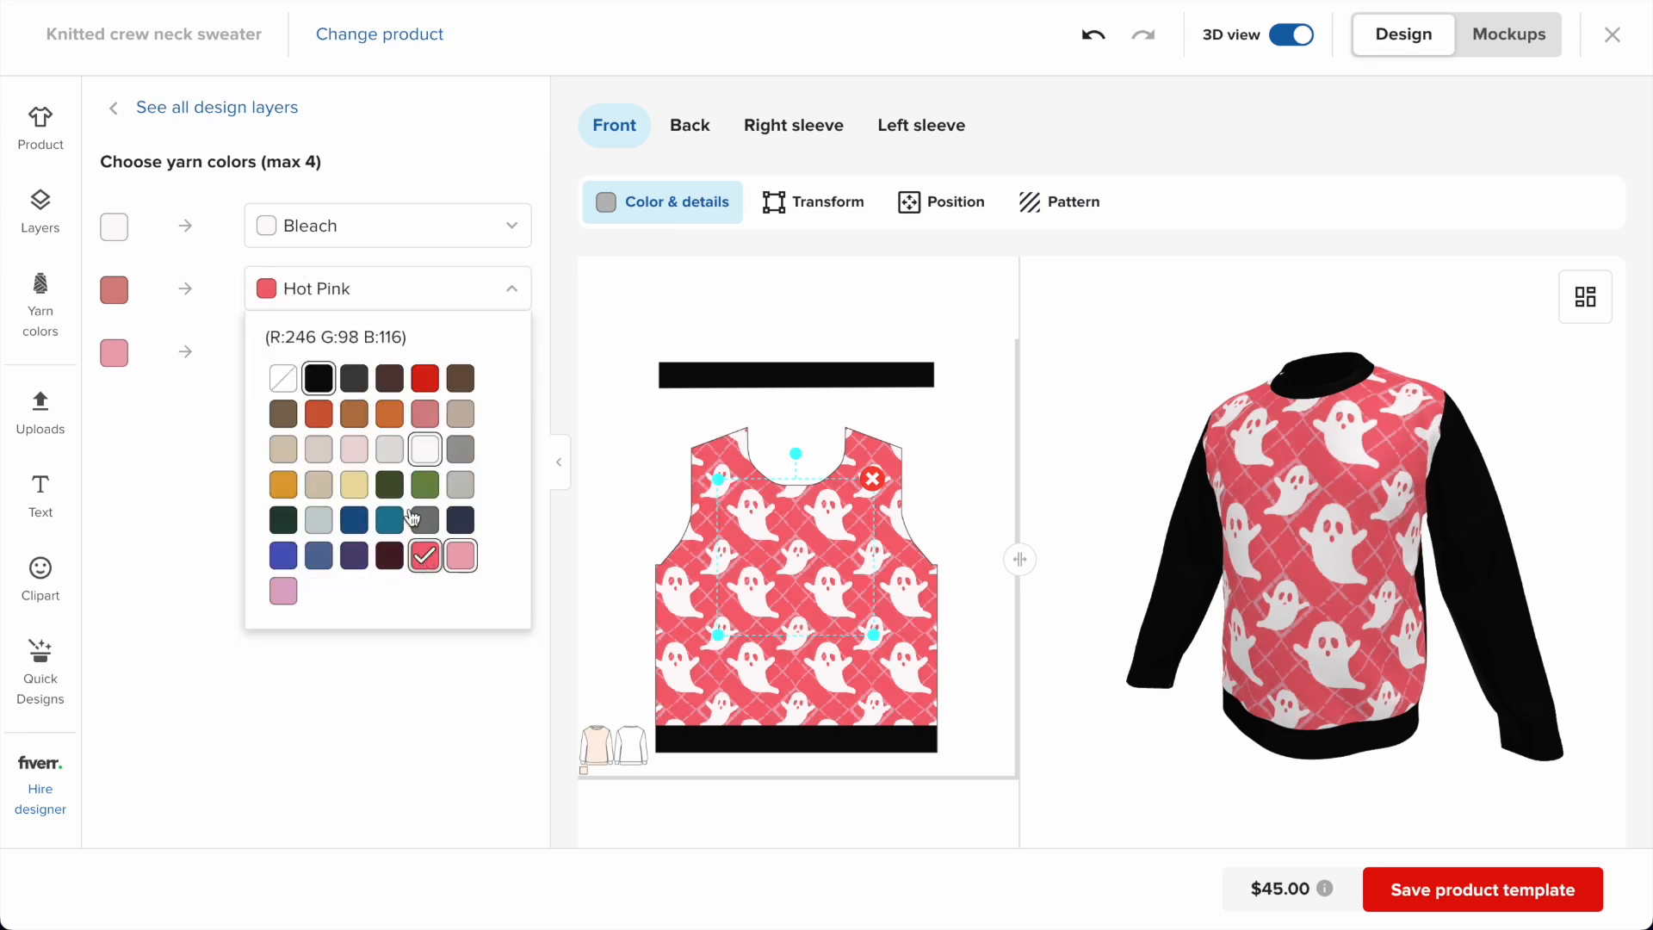
# Try Black, Pink, Orange, Mellow, Navy and Powder yarns for the pattern's crisscross lines, and settle on Cyan.
pyautogui.click(332, 358)
pyautogui.click(318, 440)
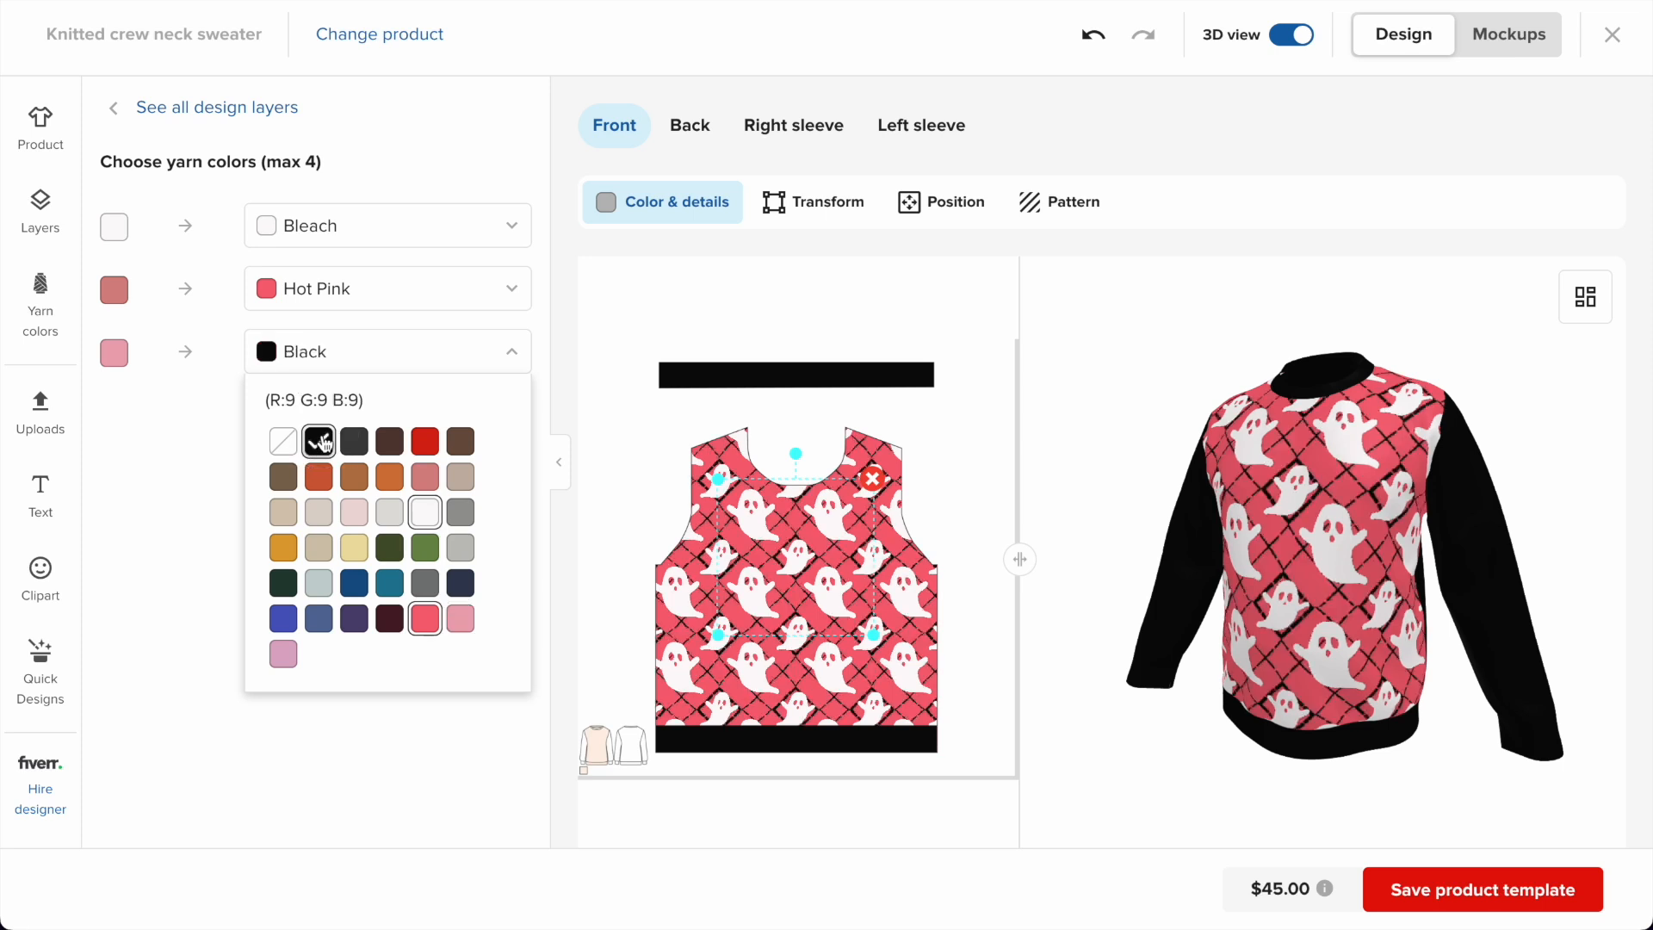
pyautogui.click(461, 618)
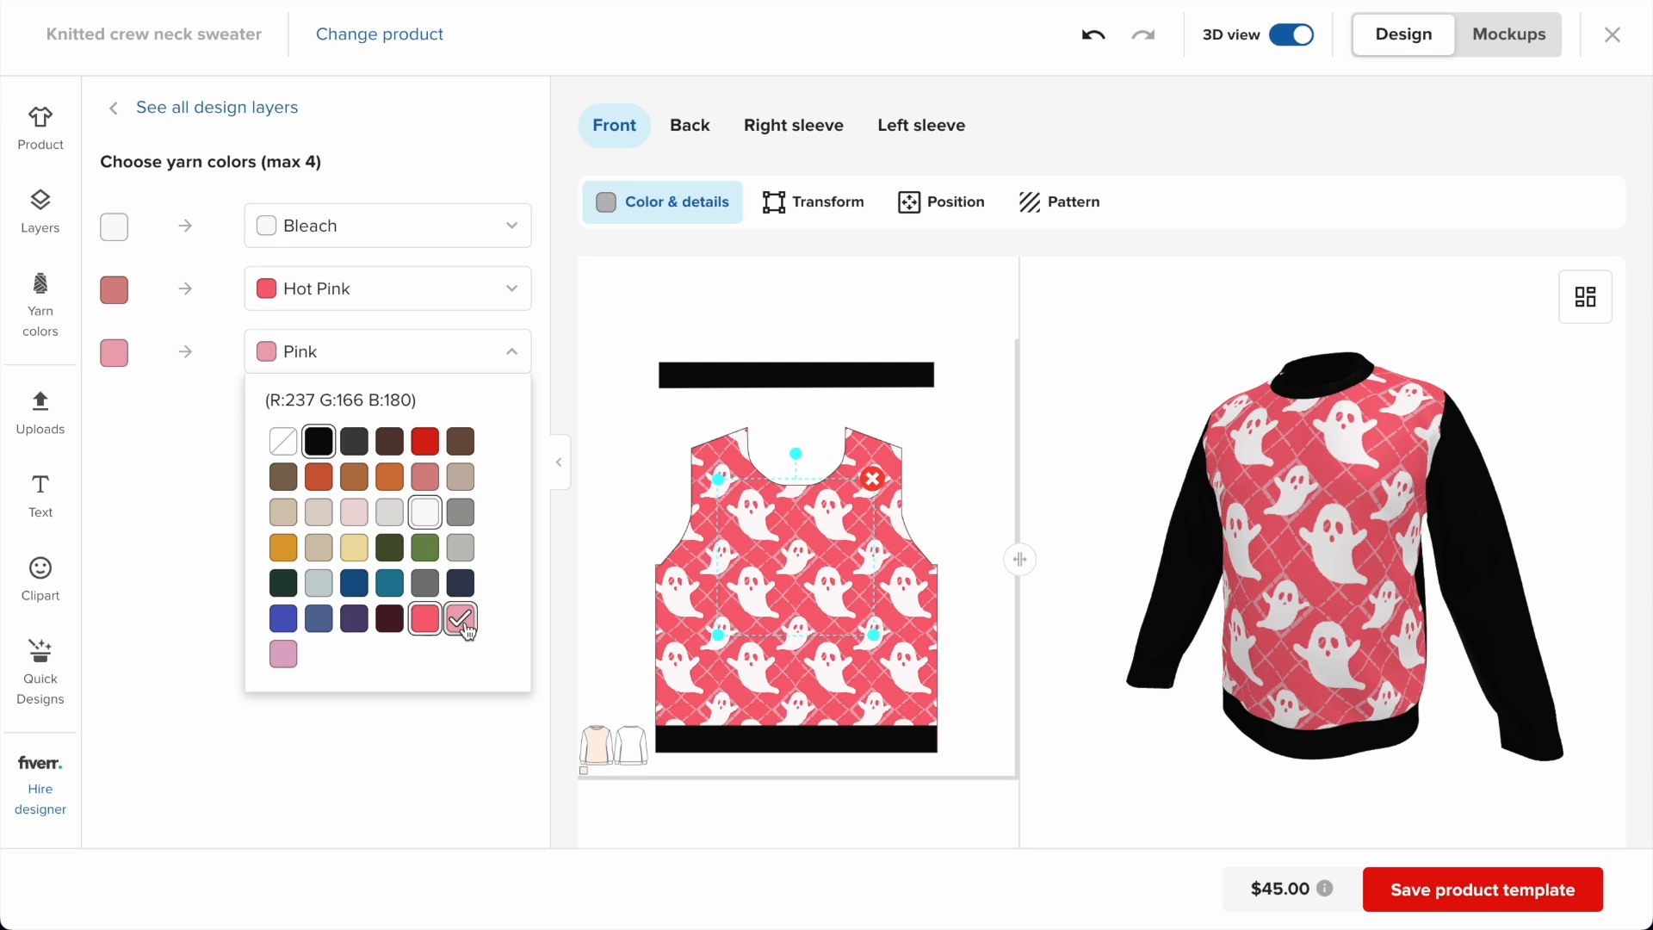
pyautogui.click(392, 485)
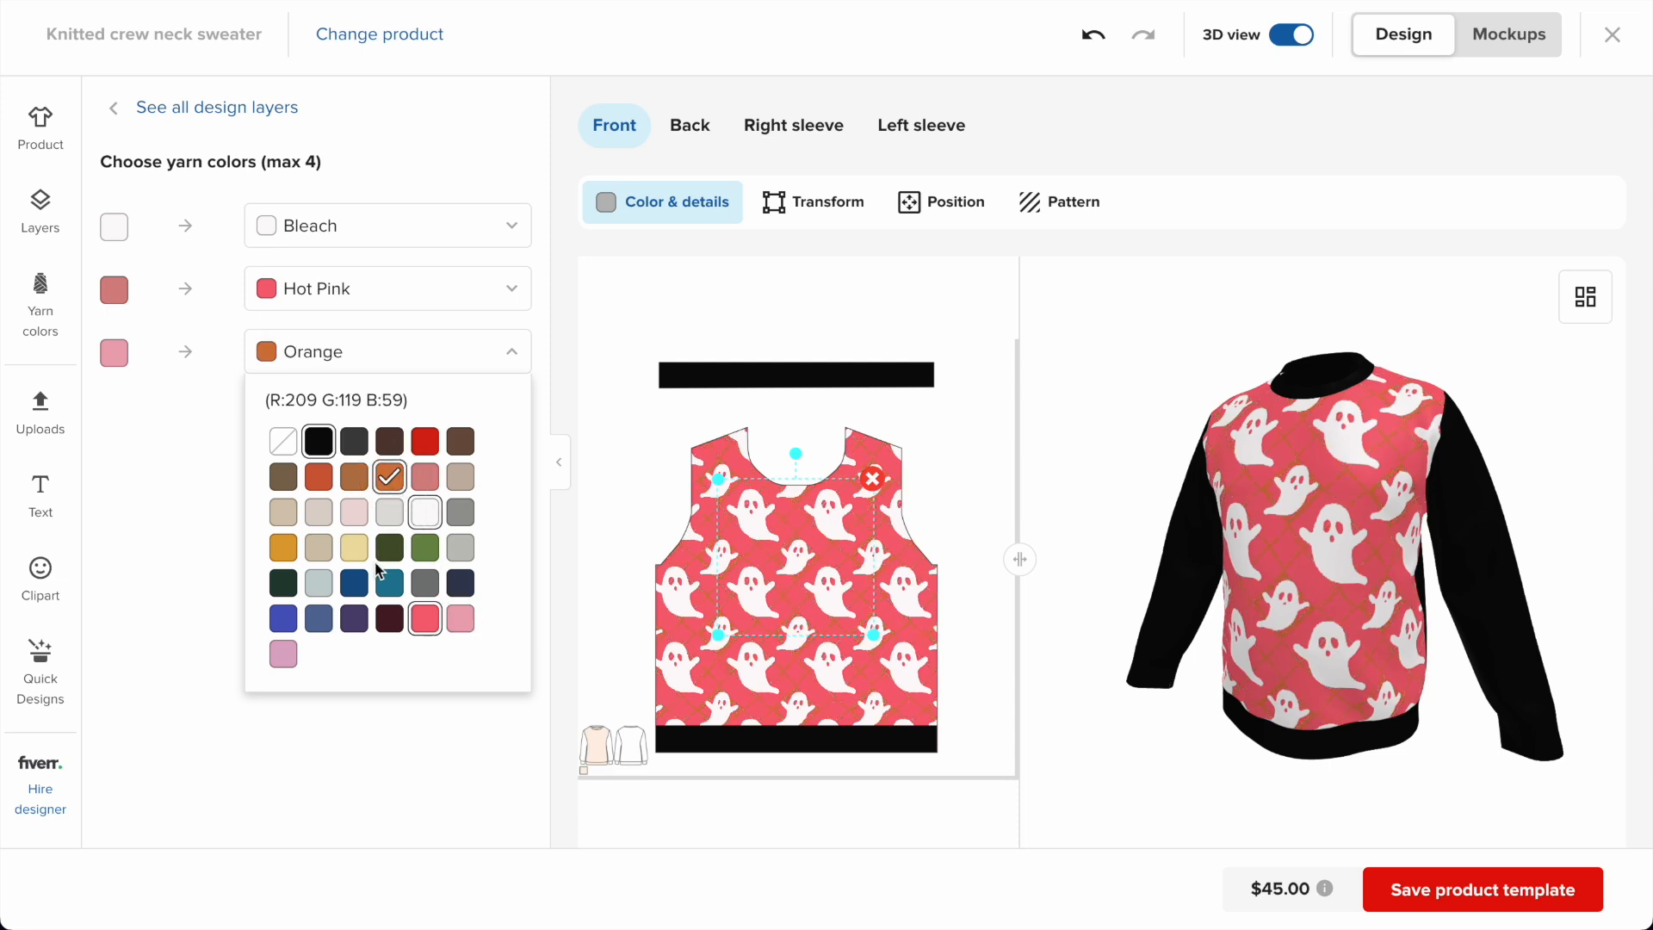
pyautogui.click(424, 547)
pyautogui.click(356, 551)
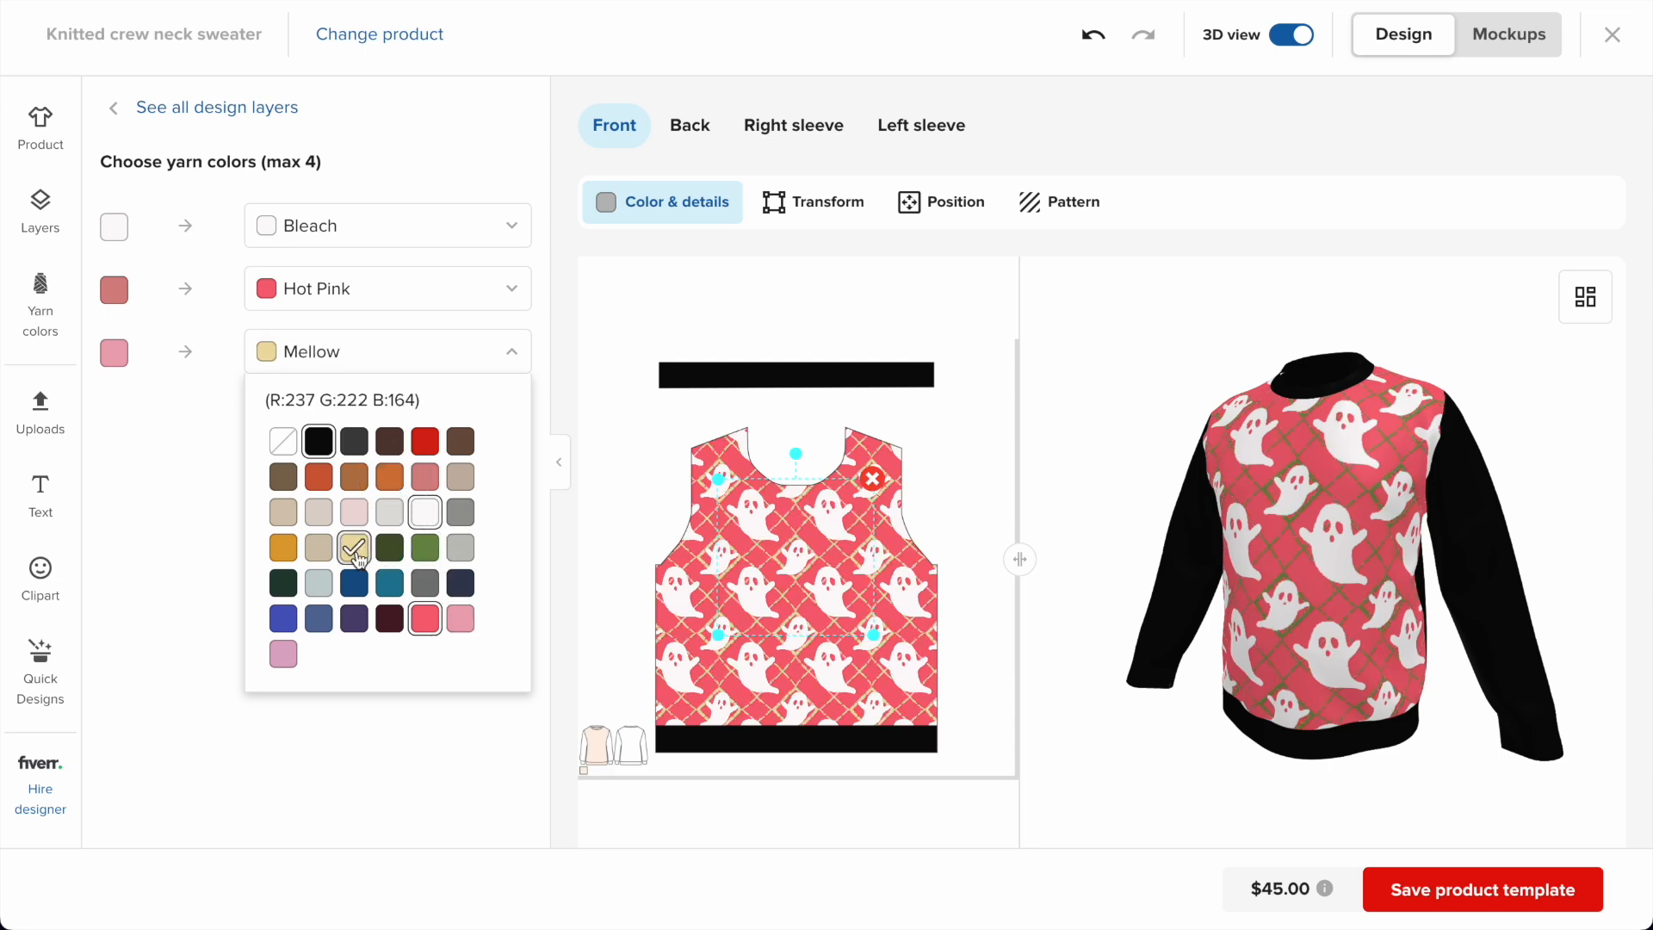
pyautogui.click(460, 583)
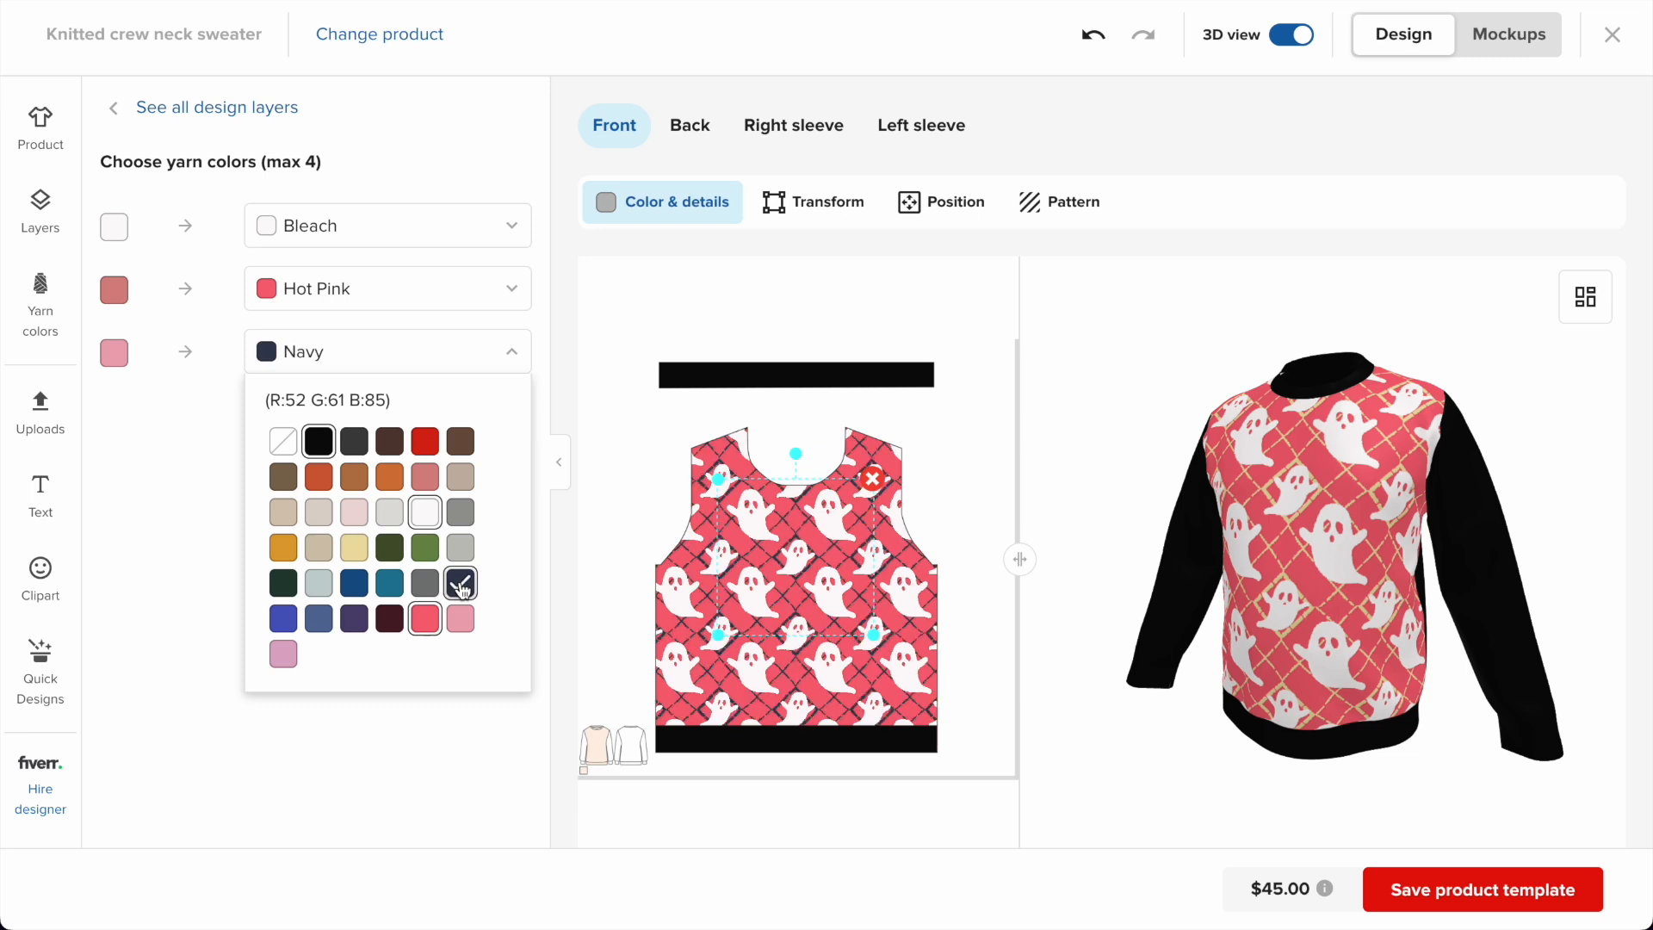
pyautogui.click(319, 585)
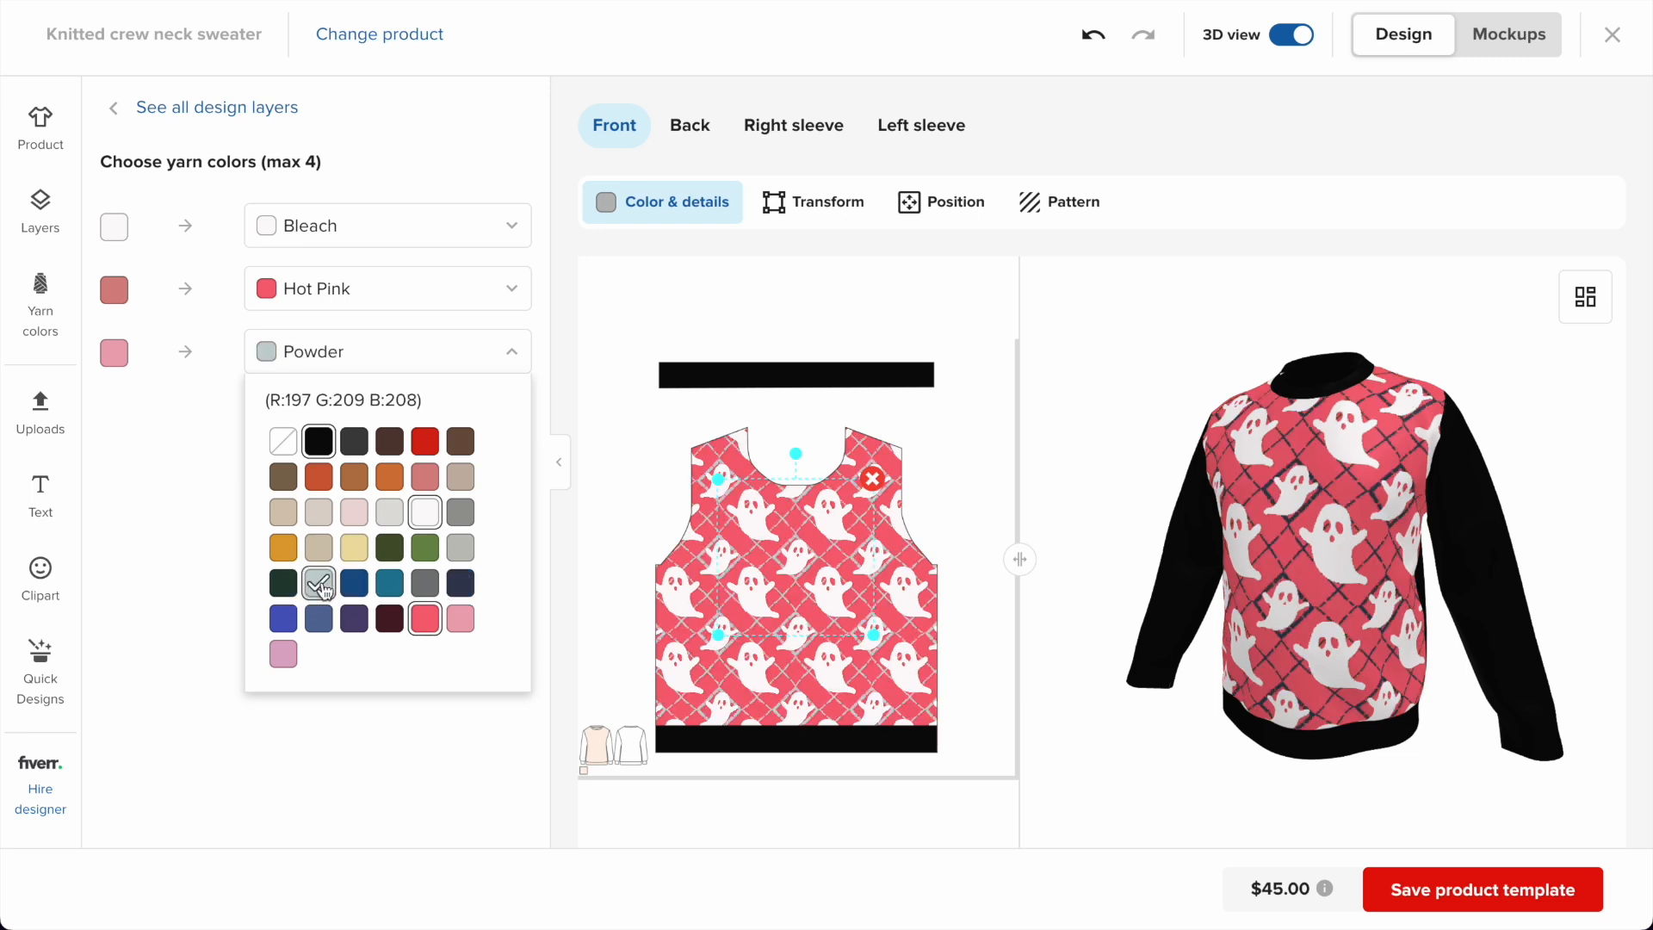
pyautogui.click(389, 583)
# Set the ghost pattern's background yarn color to Yale Blue and check it in the 3D view.
pyautogui.click(315, 304)
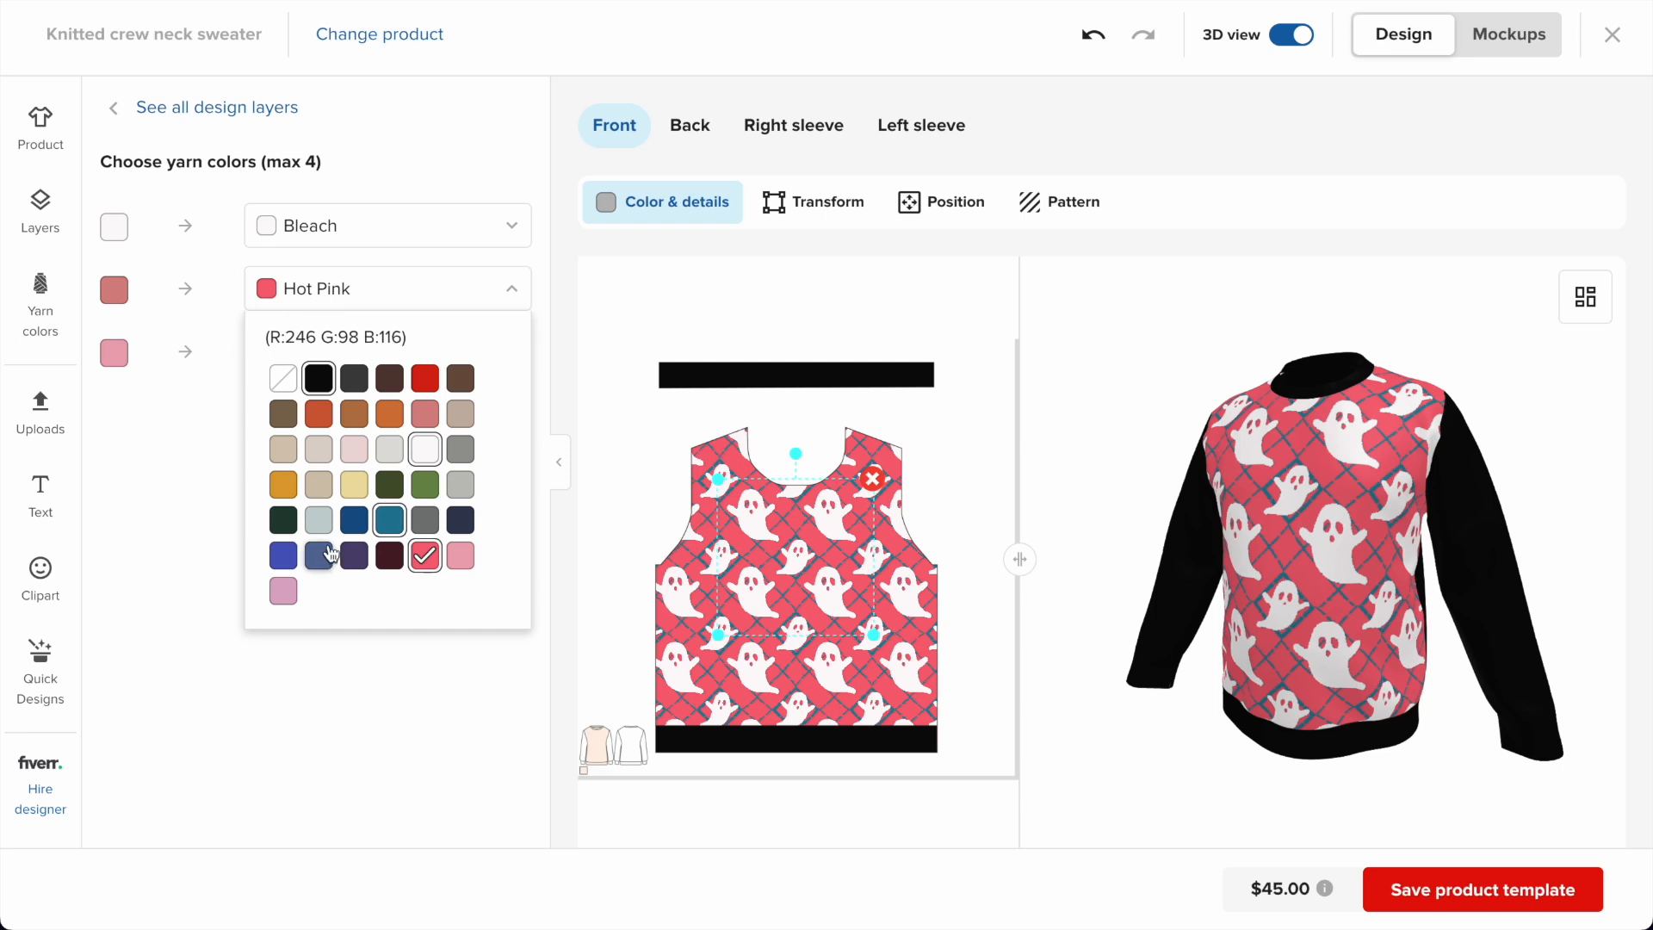
pyautogui.click(354, 520)
pyautogui.moveTo(1323, 533)
pyautogui.mouseDown()
pyautogui.moveTo(1460, 529)
pyautogui.moveTo(1326, 526)
pyautogui.mouseUp()
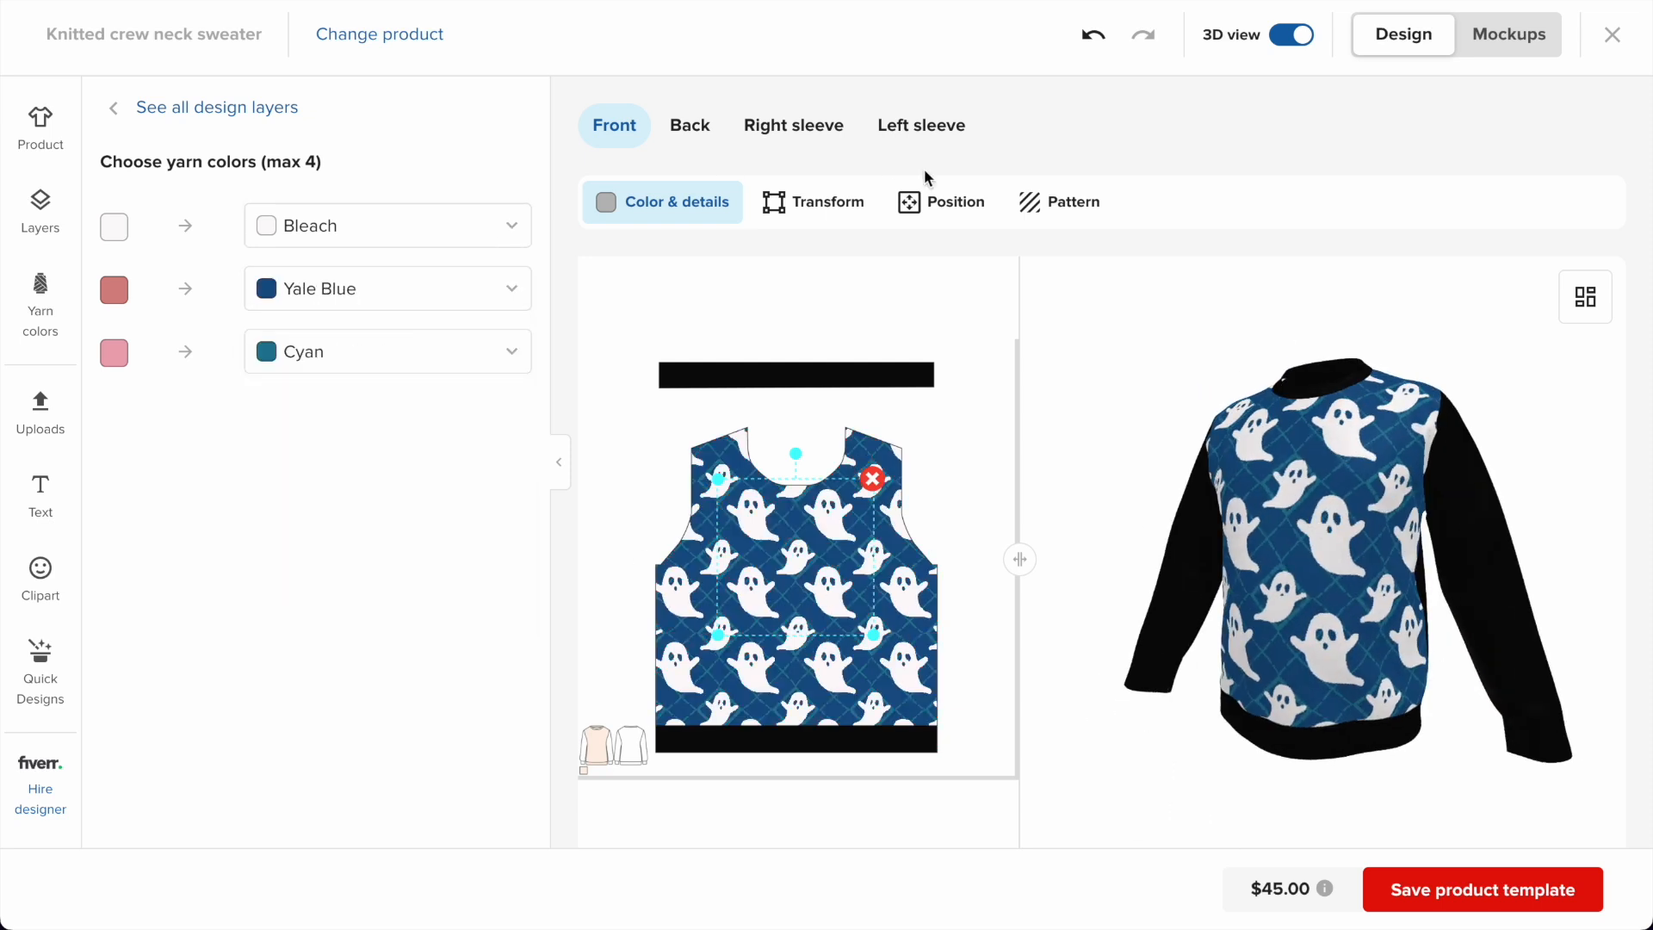
# Duplicate the Ghost_4x4-1.jpg layer within the front placement.
pyautogui.click(272, 119)
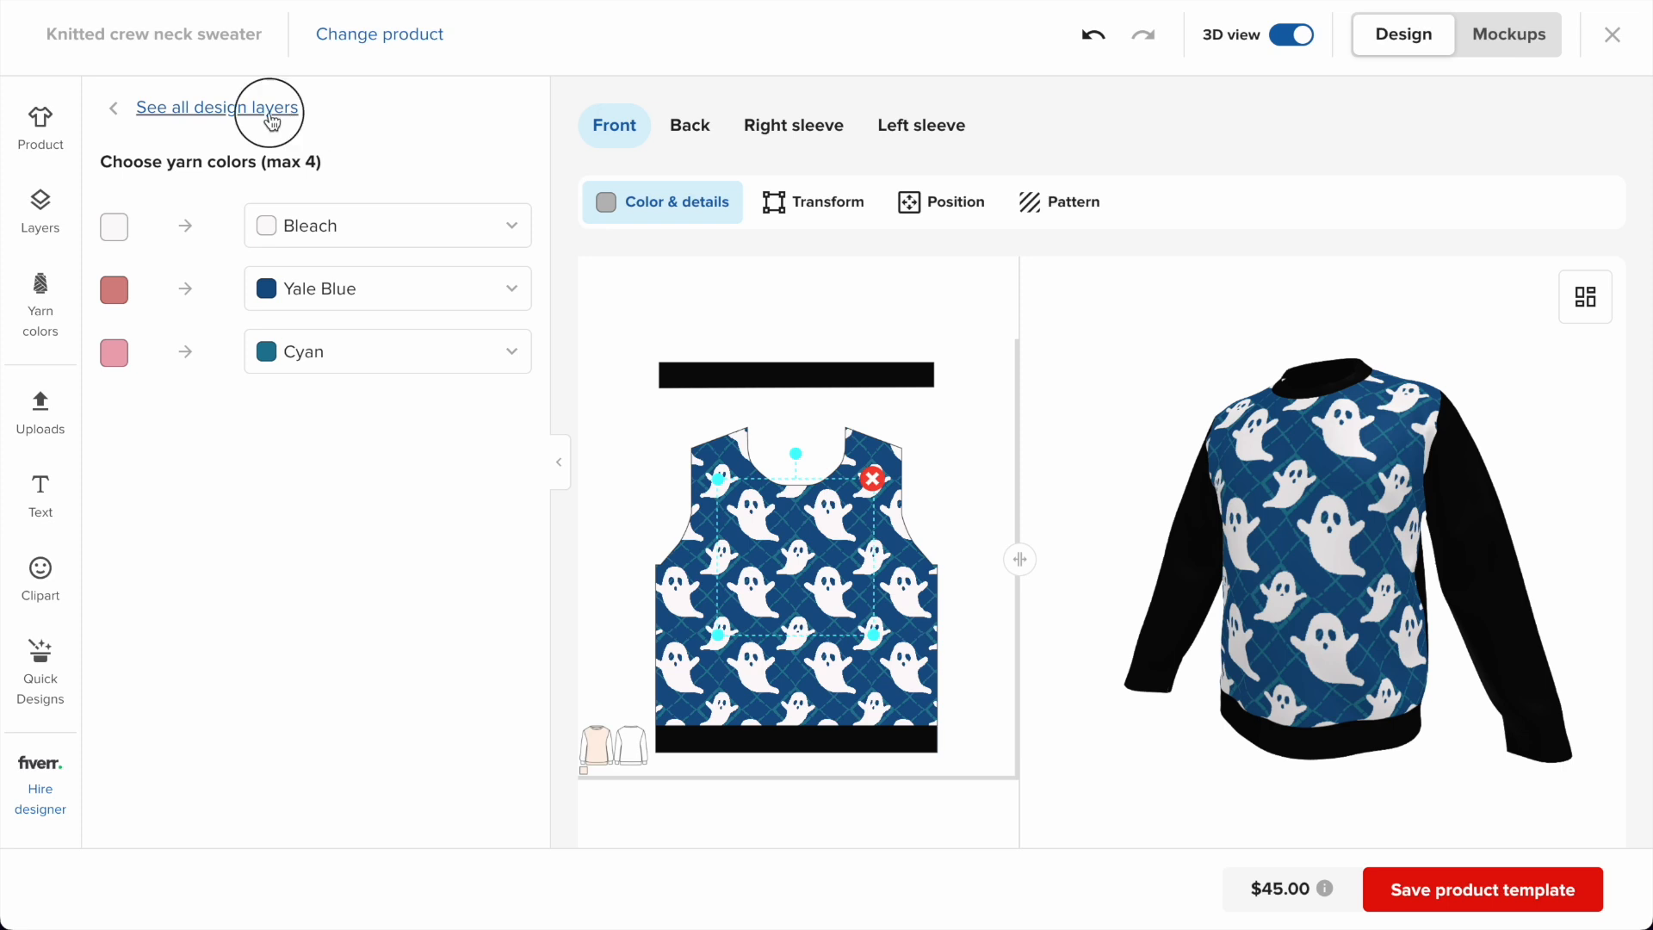
pyautogui.click(506, 124)
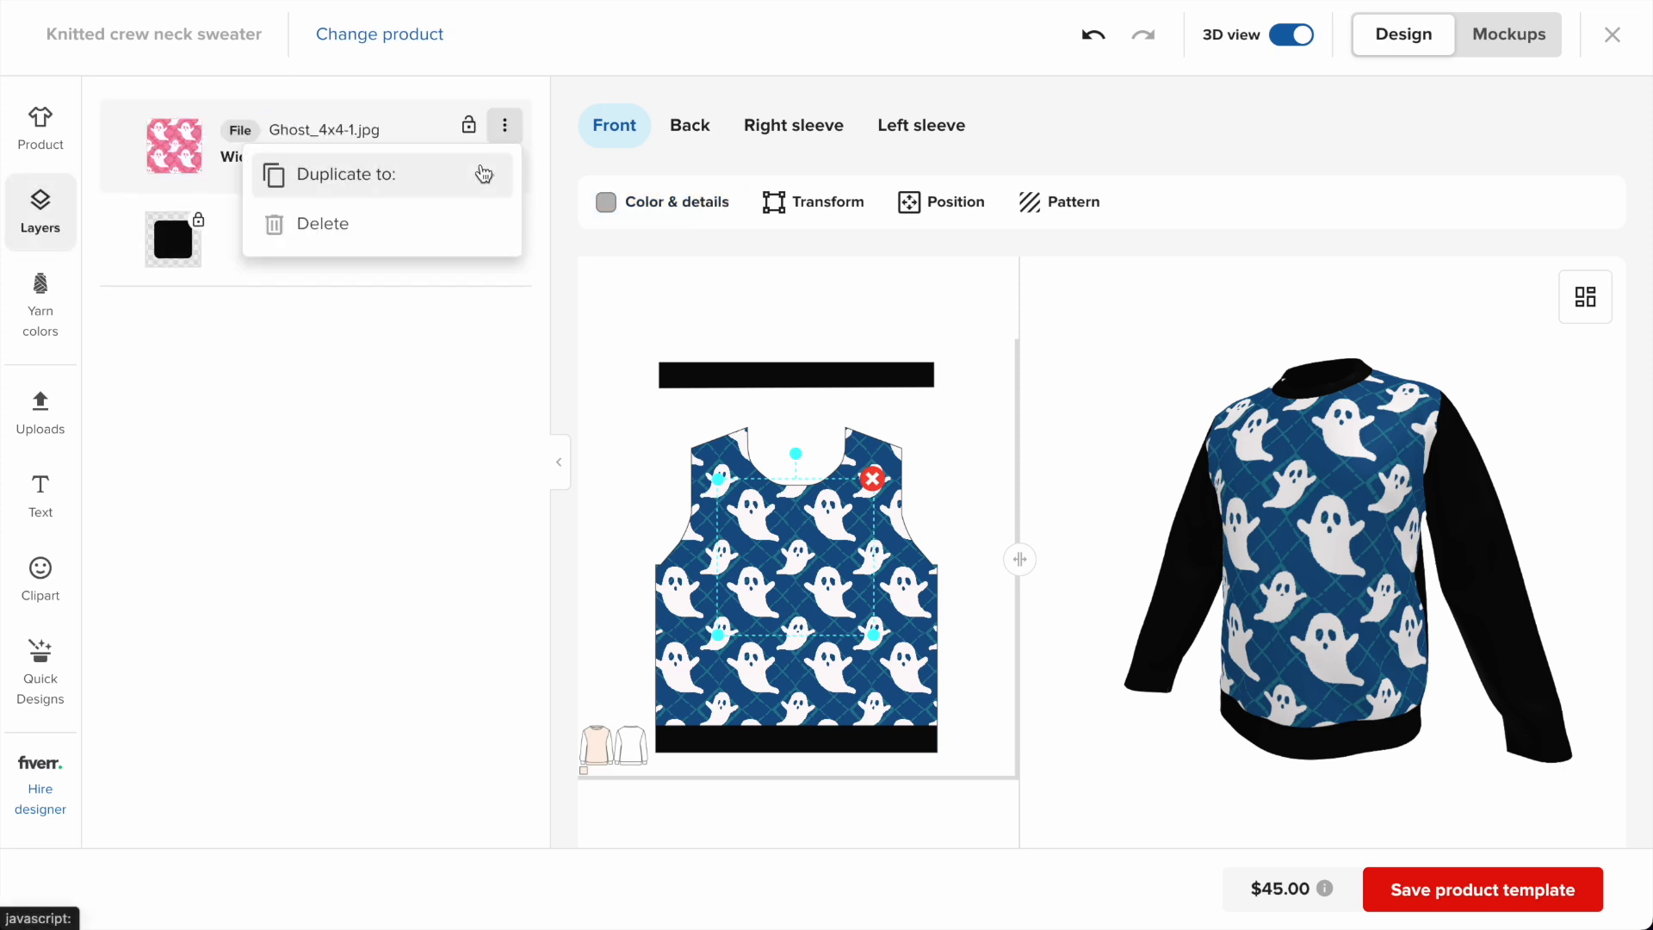
pyautogui.click(484, 174)
pyautogui.click(409, 246)
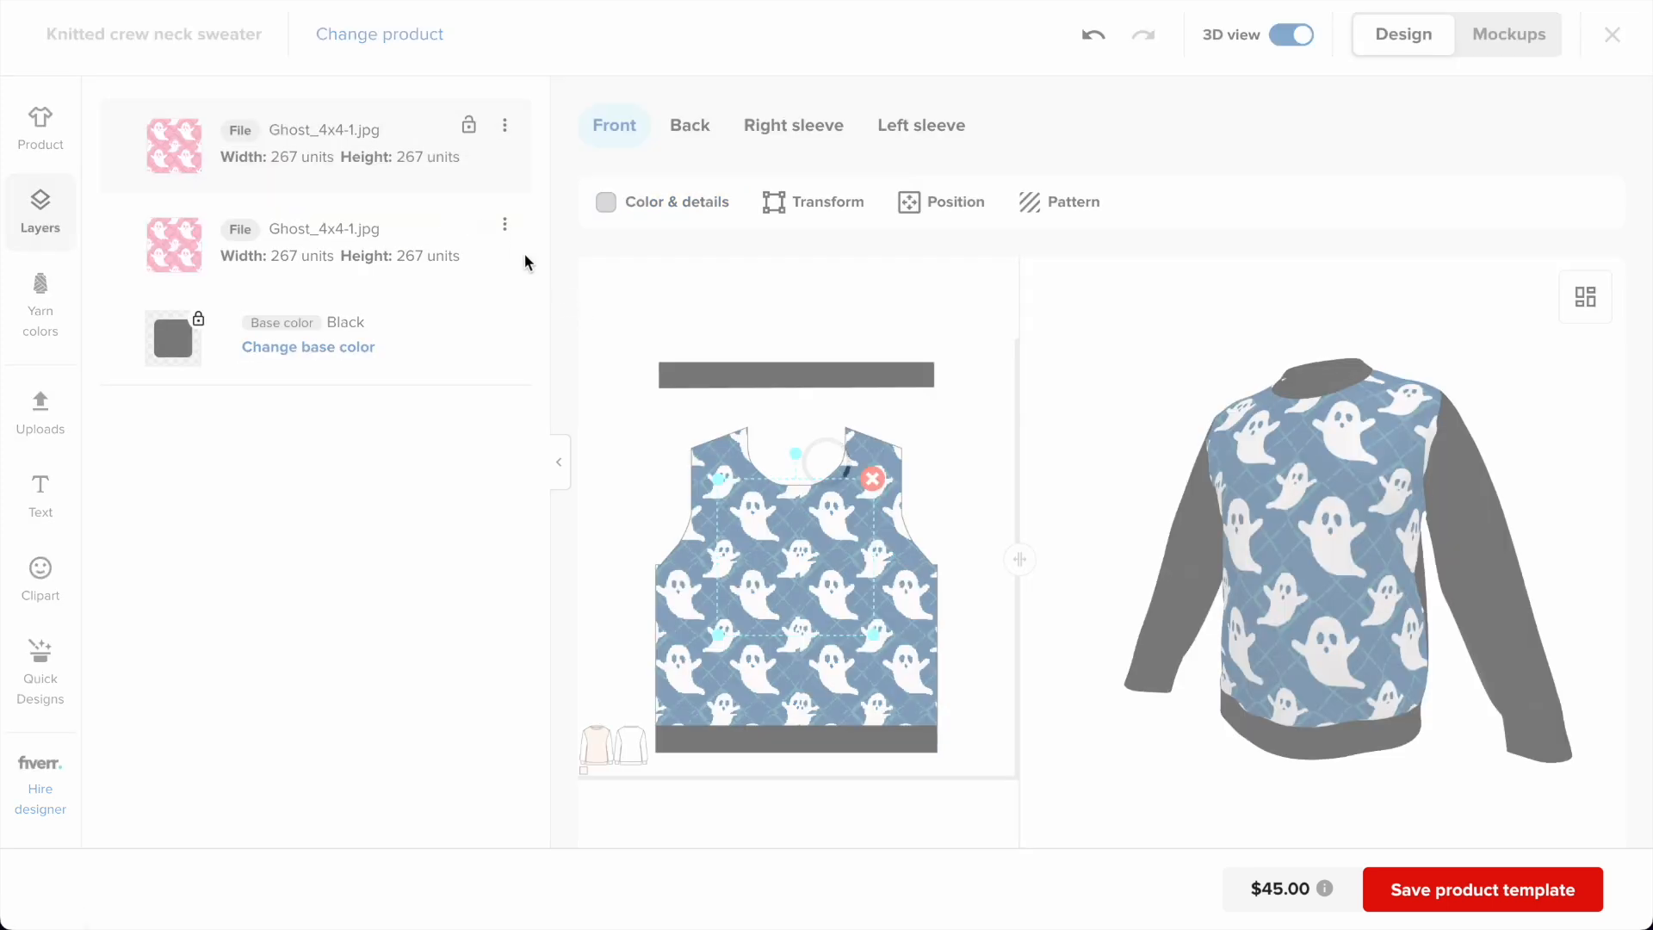
# Delete the extra Ghost_4x4-1.jpg layer from the front placement.
pyautogui.click(504, 224)
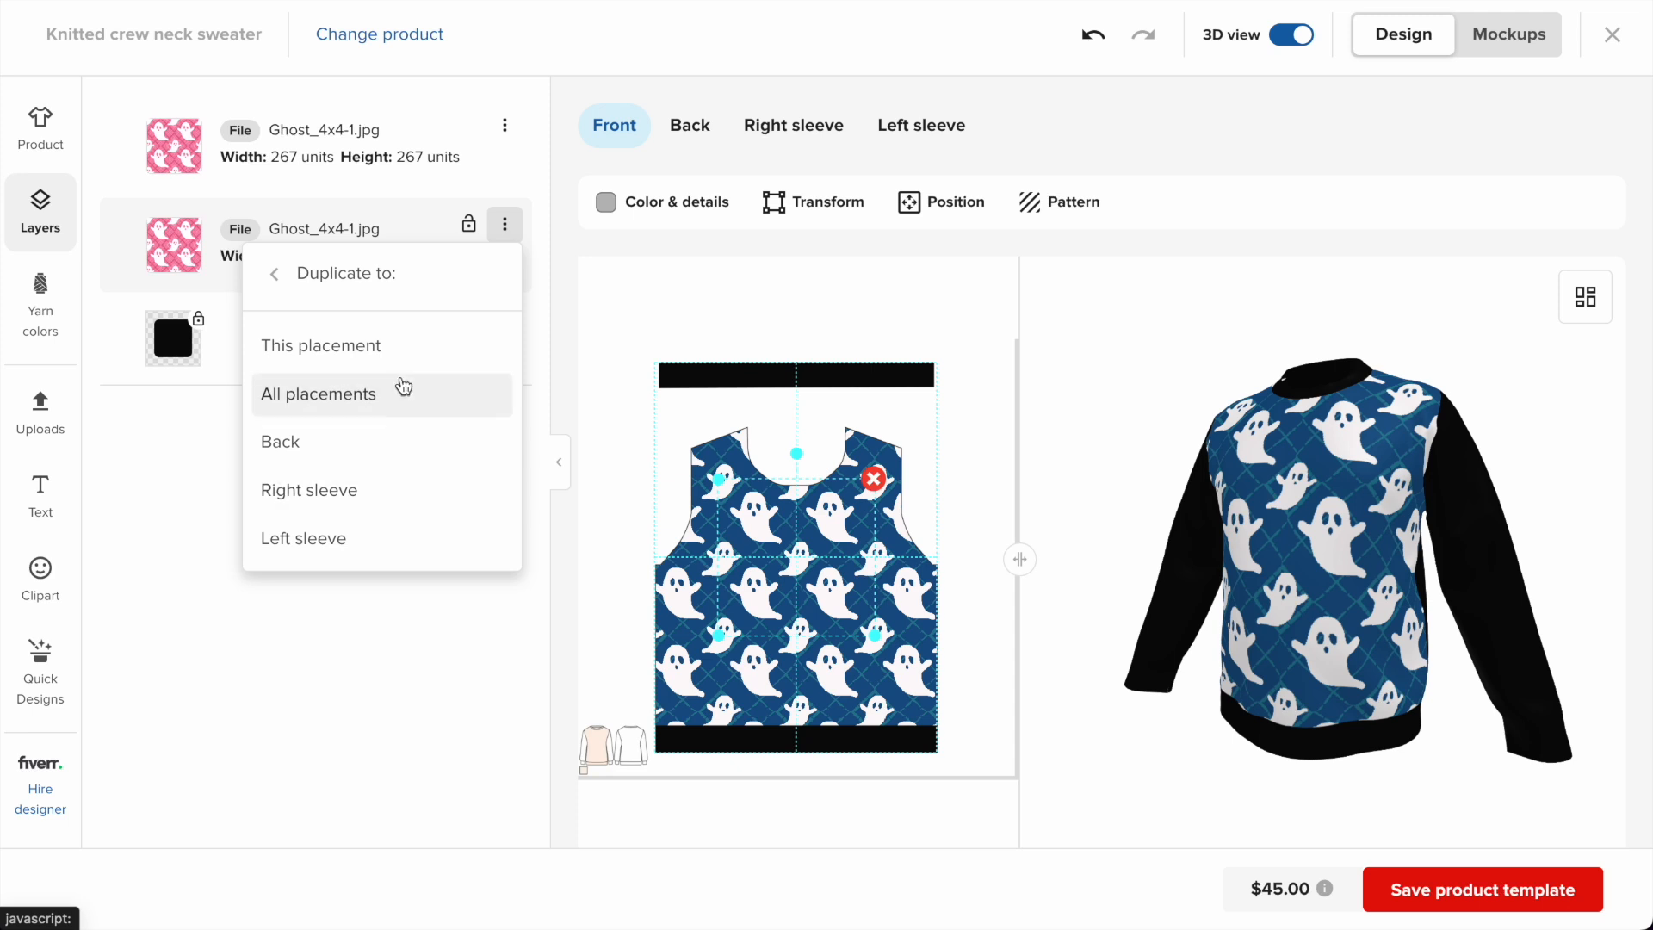
pyautogui.click(504, 224)
pyautogui.click(505, 224)
pyautogui.click(310, 274)
pyautogui.click(344, 324)
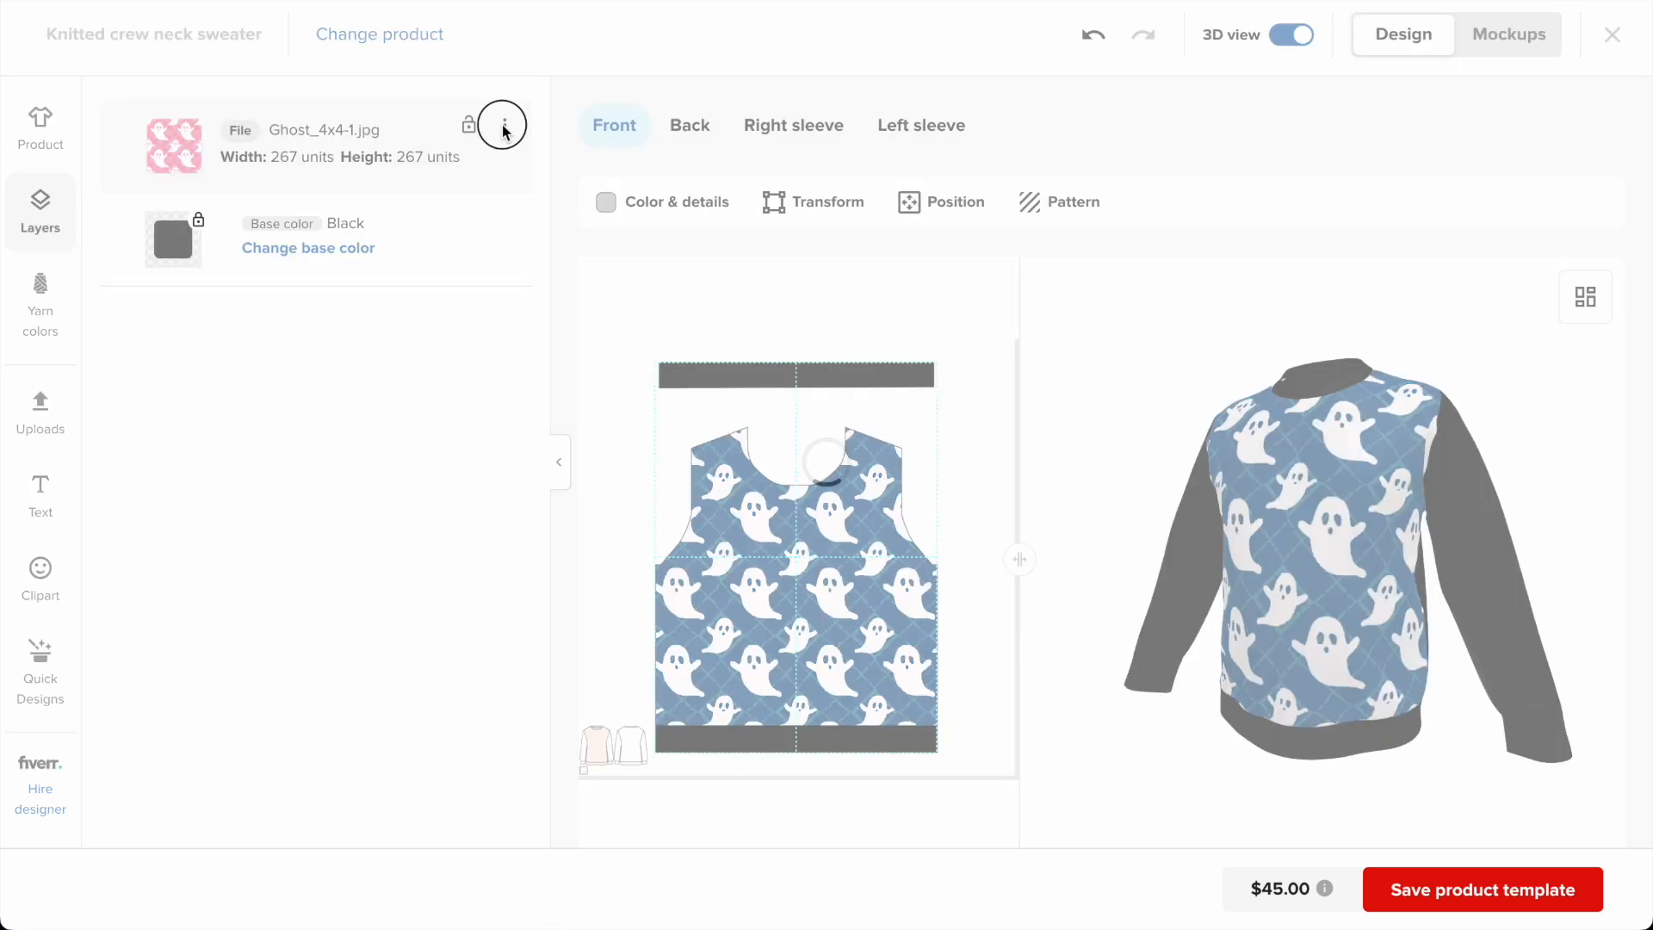
# Duplicate the front's ghost pattern layer to all placements of the sweater.
pyautogui.click(506, 127)
pyautogui.click(490, 172)
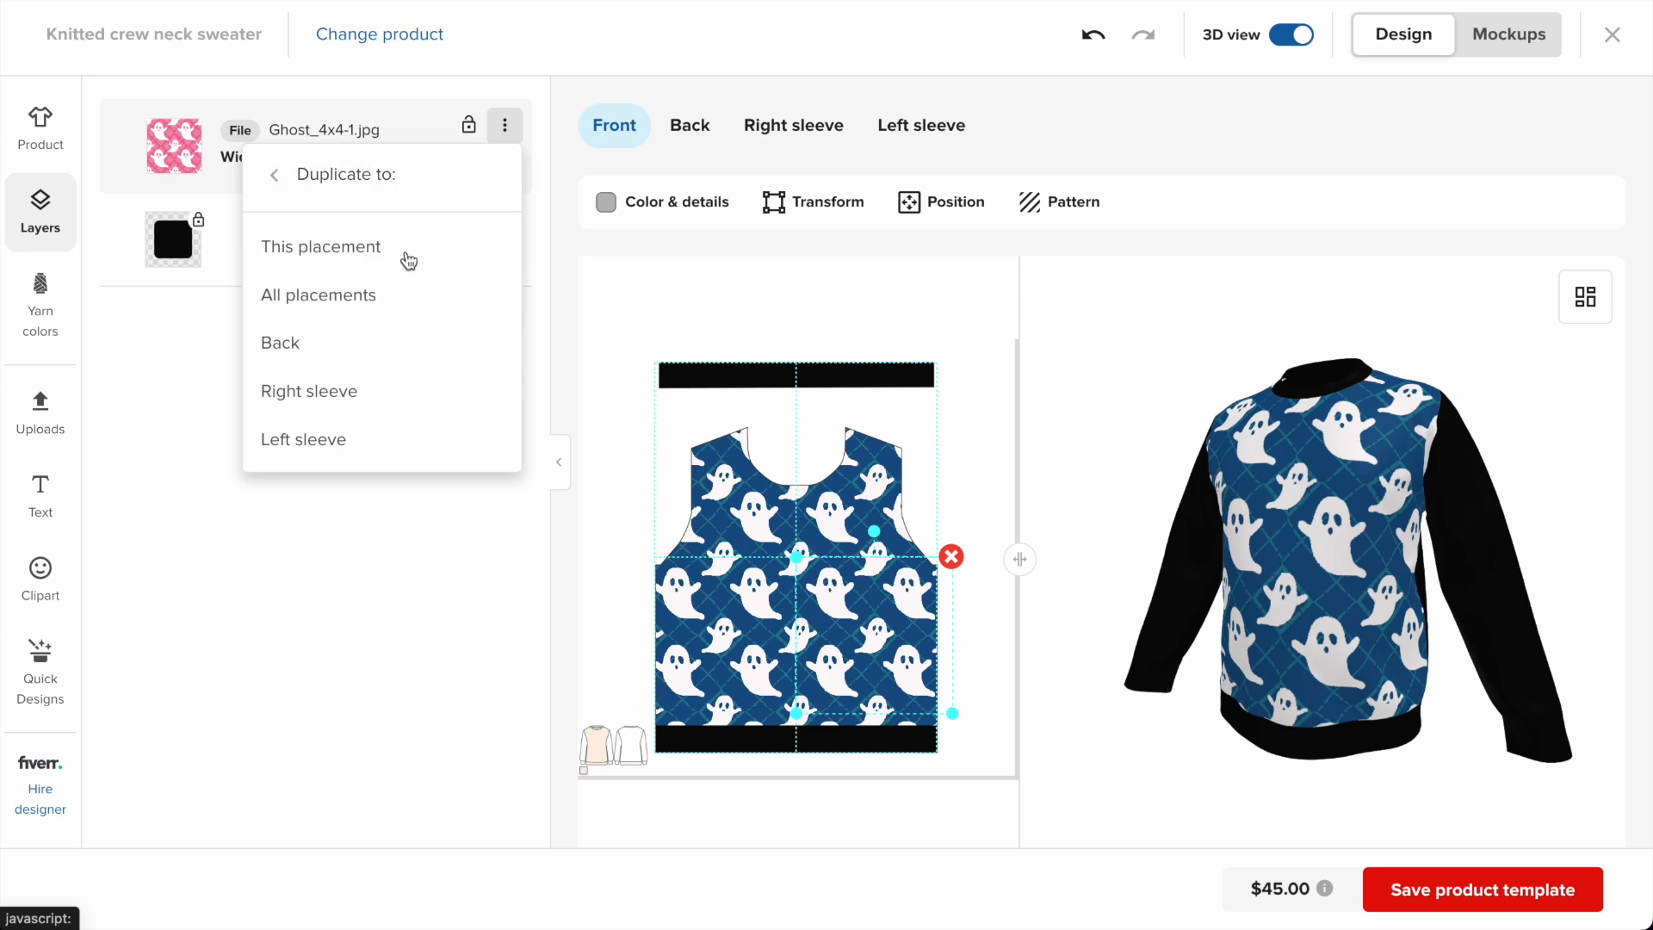
pyautogui.click(382, 299)
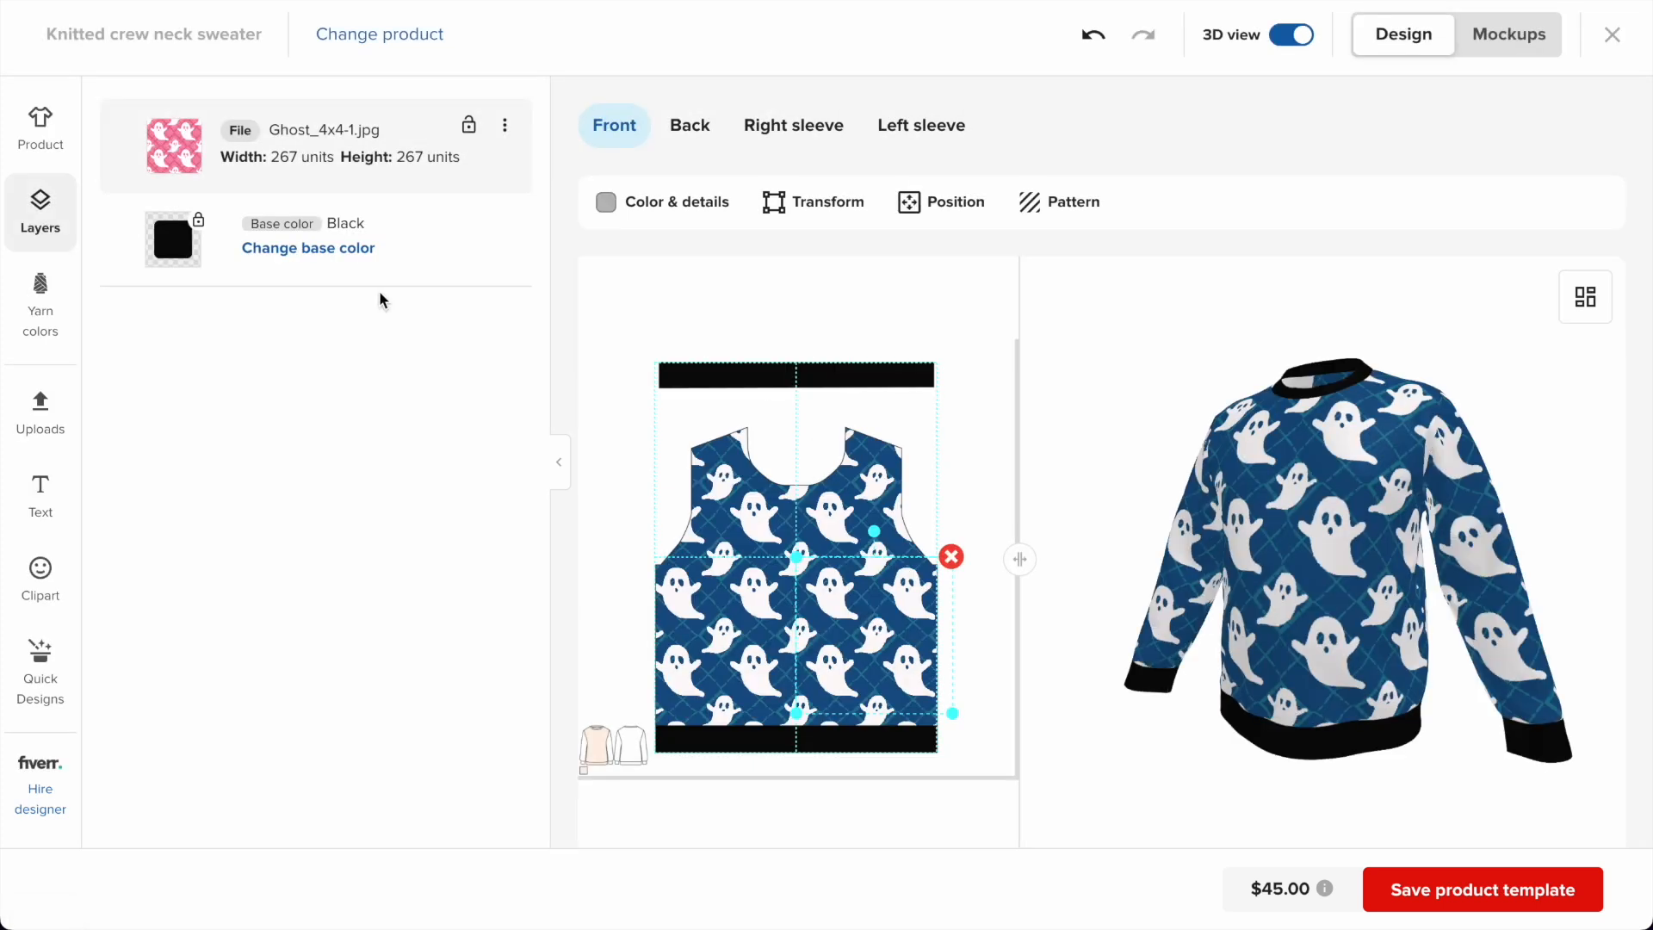
# Inspect the all-over ghost sweater in the 3D view and in the back and front mockups, and return to the design.
pyautogui.moveTo(1233, 486); pyautogui.dragTo(1309, 520)
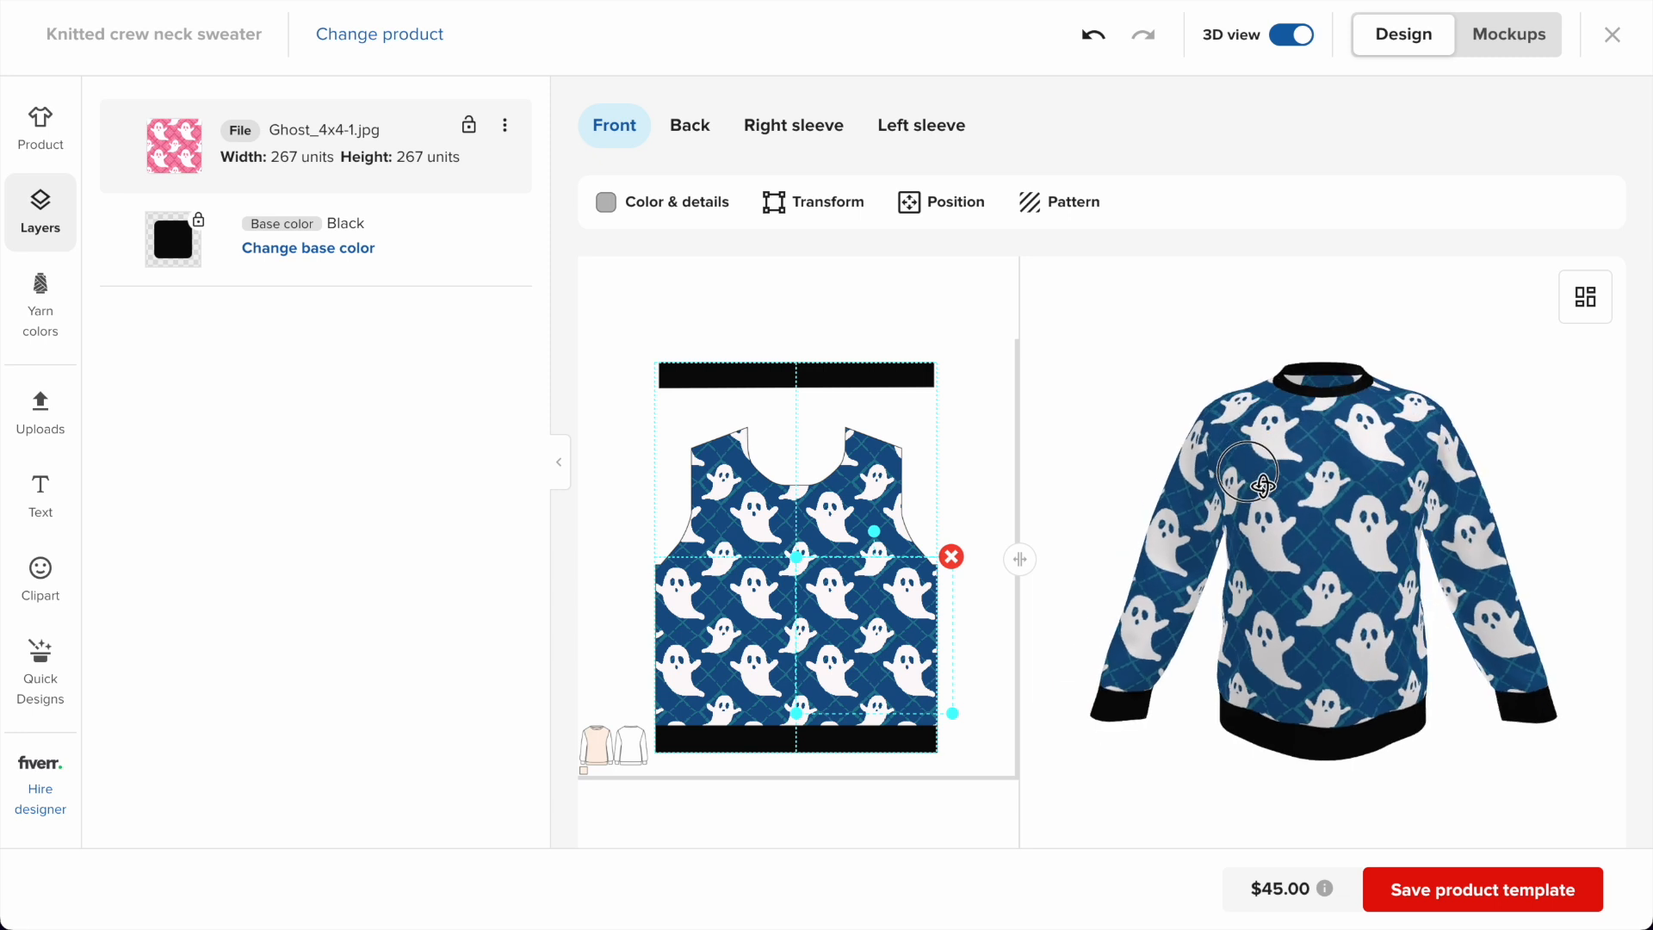
pyautogui.click(1508, 51)
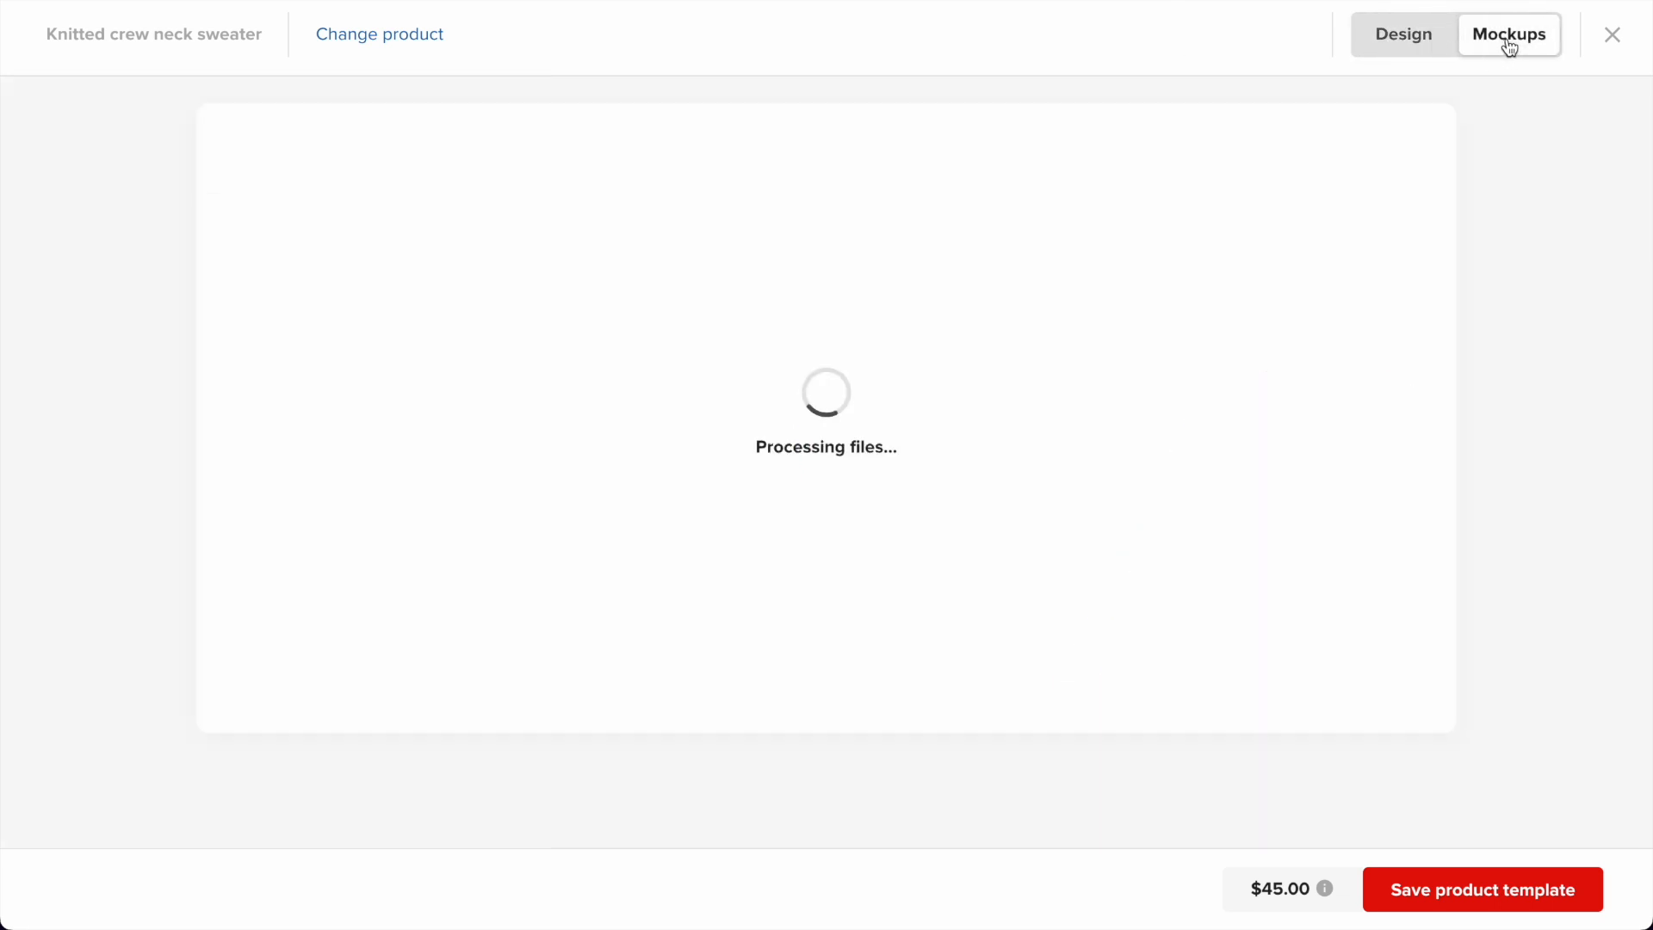
pyautogui.click(466, 205)
pyautogui.click(289, 196)
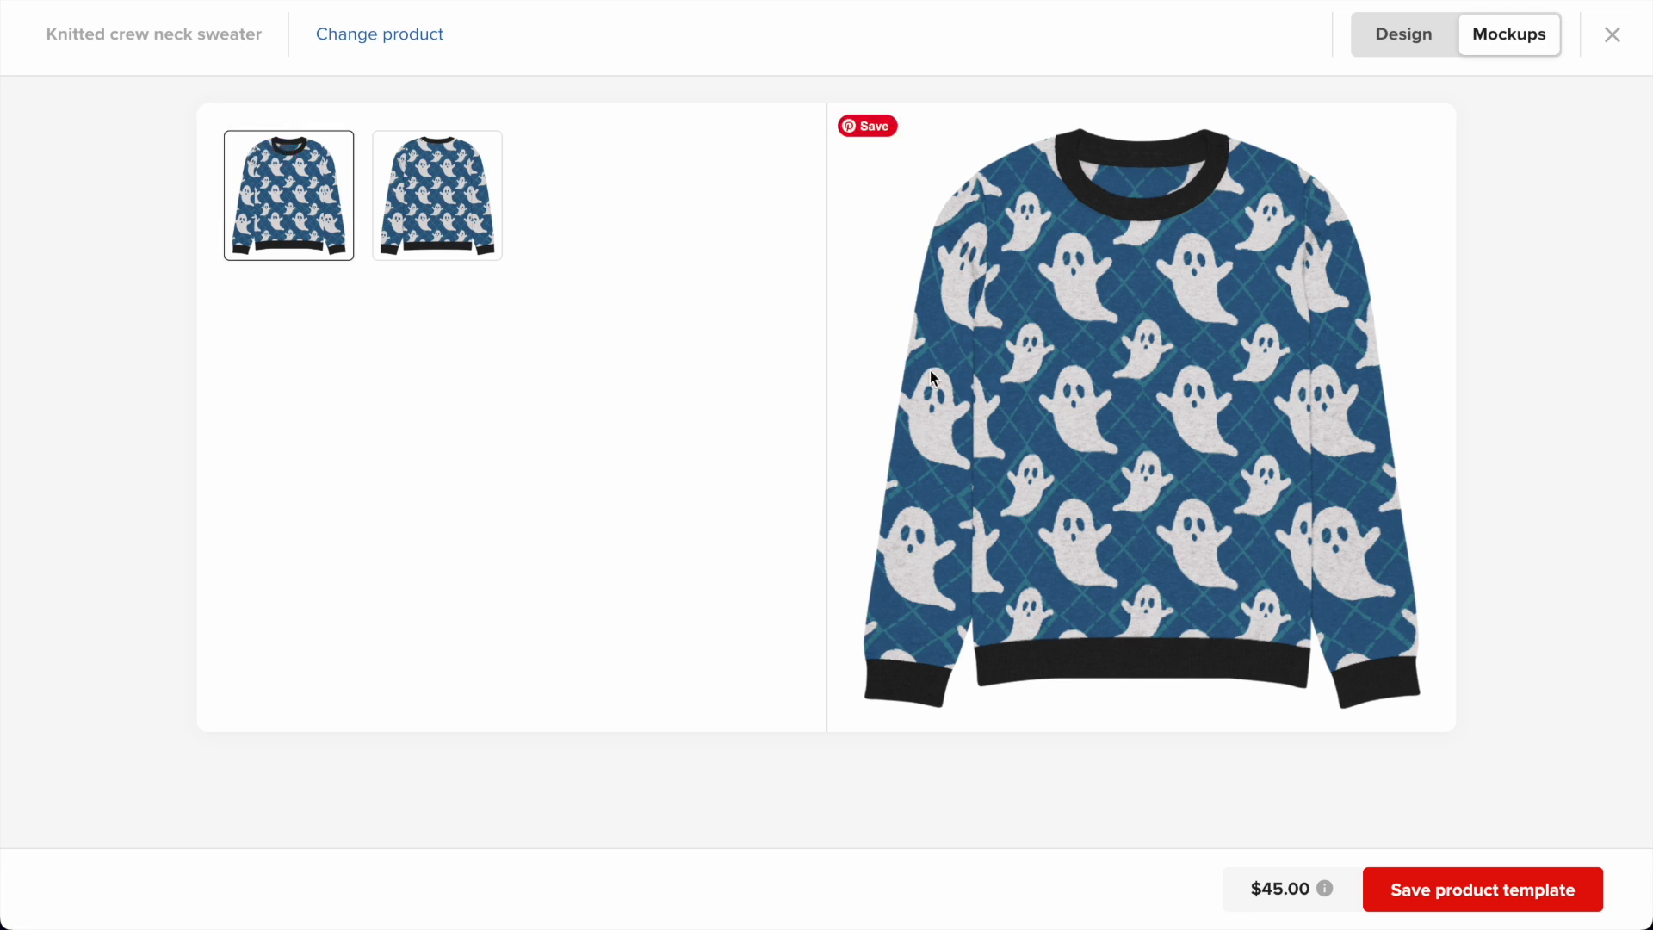
pyautogui.click(1405, 35)
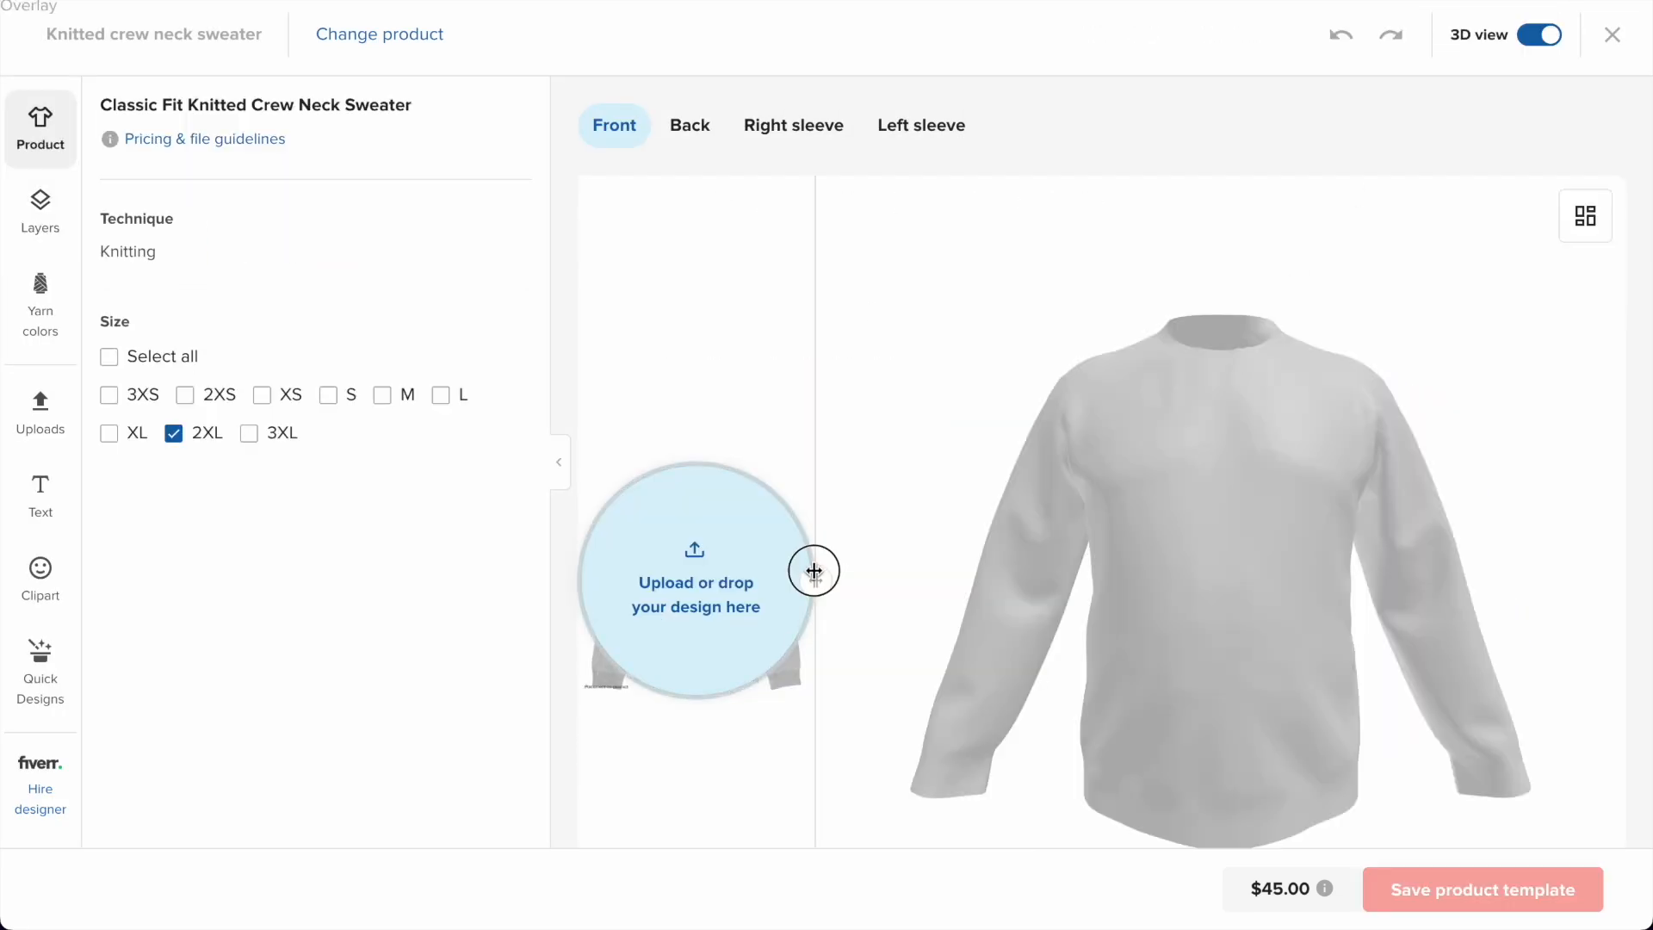
# Place First_Animals_symmetry.png from the file library on the blank sweater's front, shrunk to about half size and moved slightly down.
pyautogui.moveTo(815, 568); pyautogui.dragTo(970, 571)
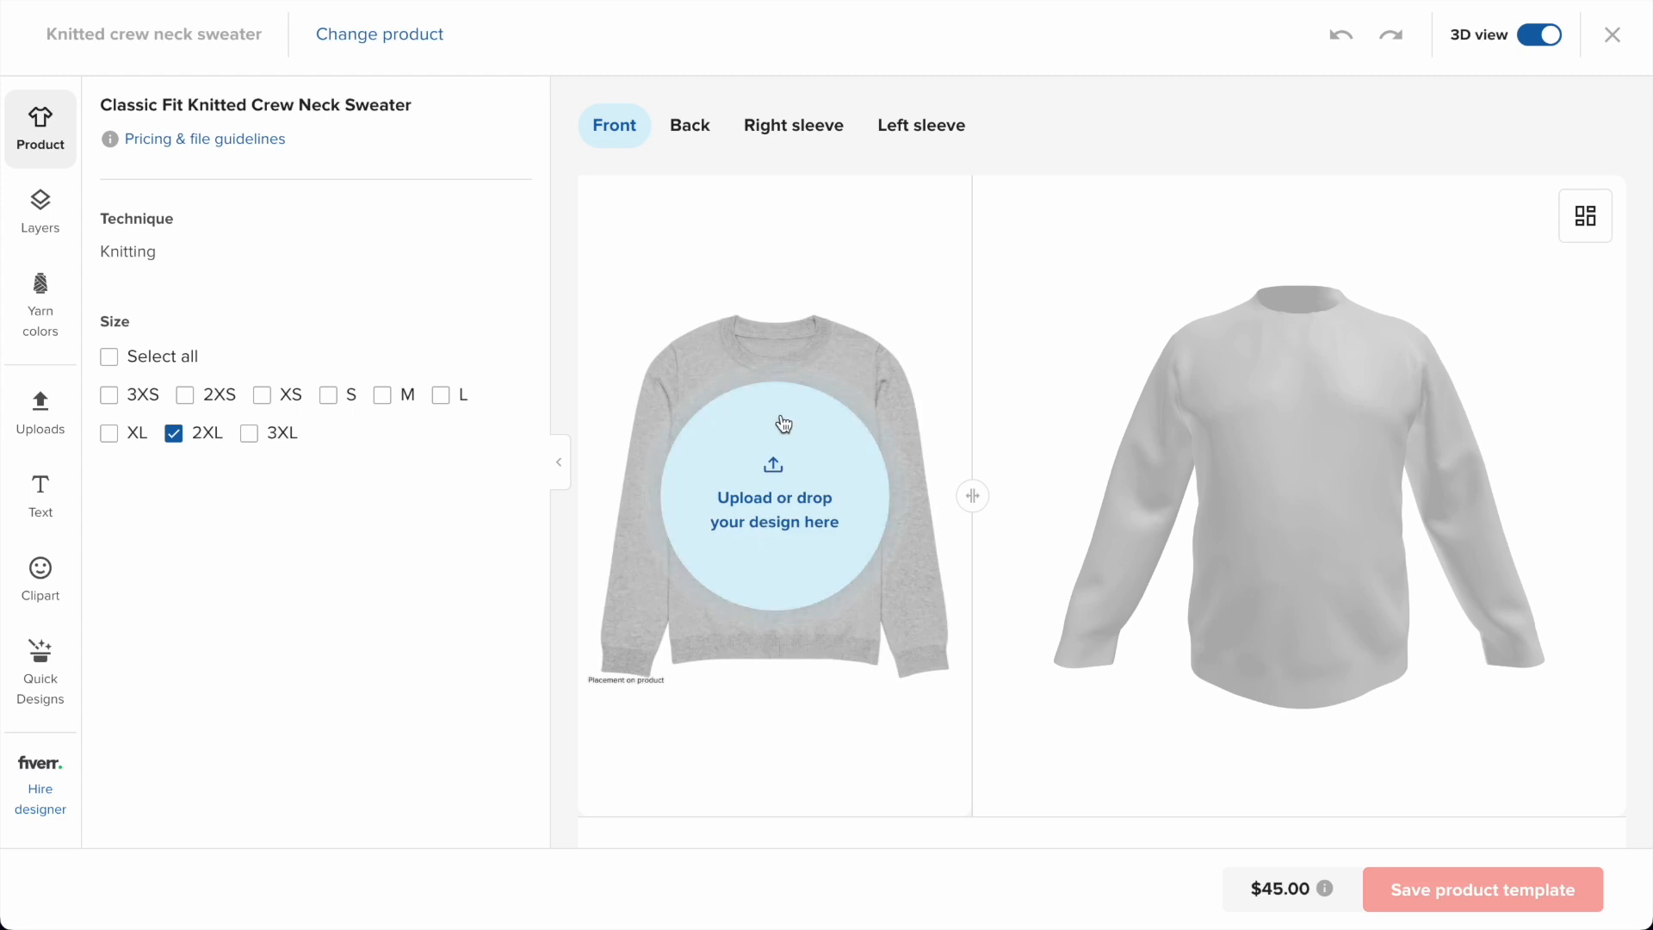
pyautogui.click(784, 491)
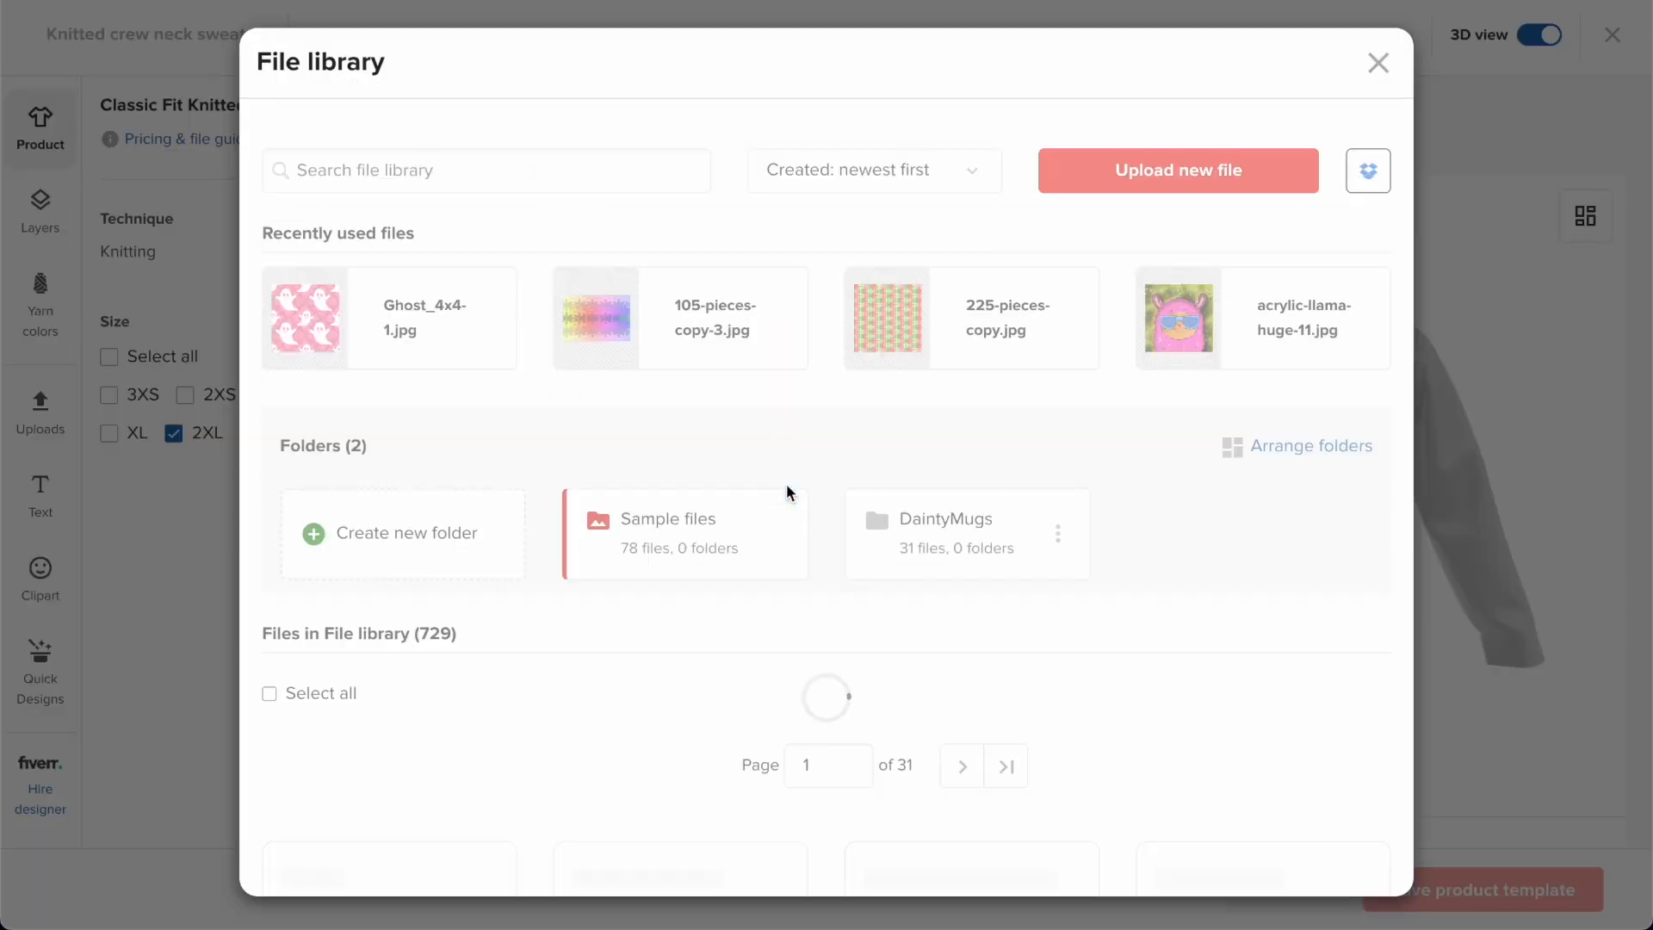
pyautogui.scroll(-10, 824, 426)
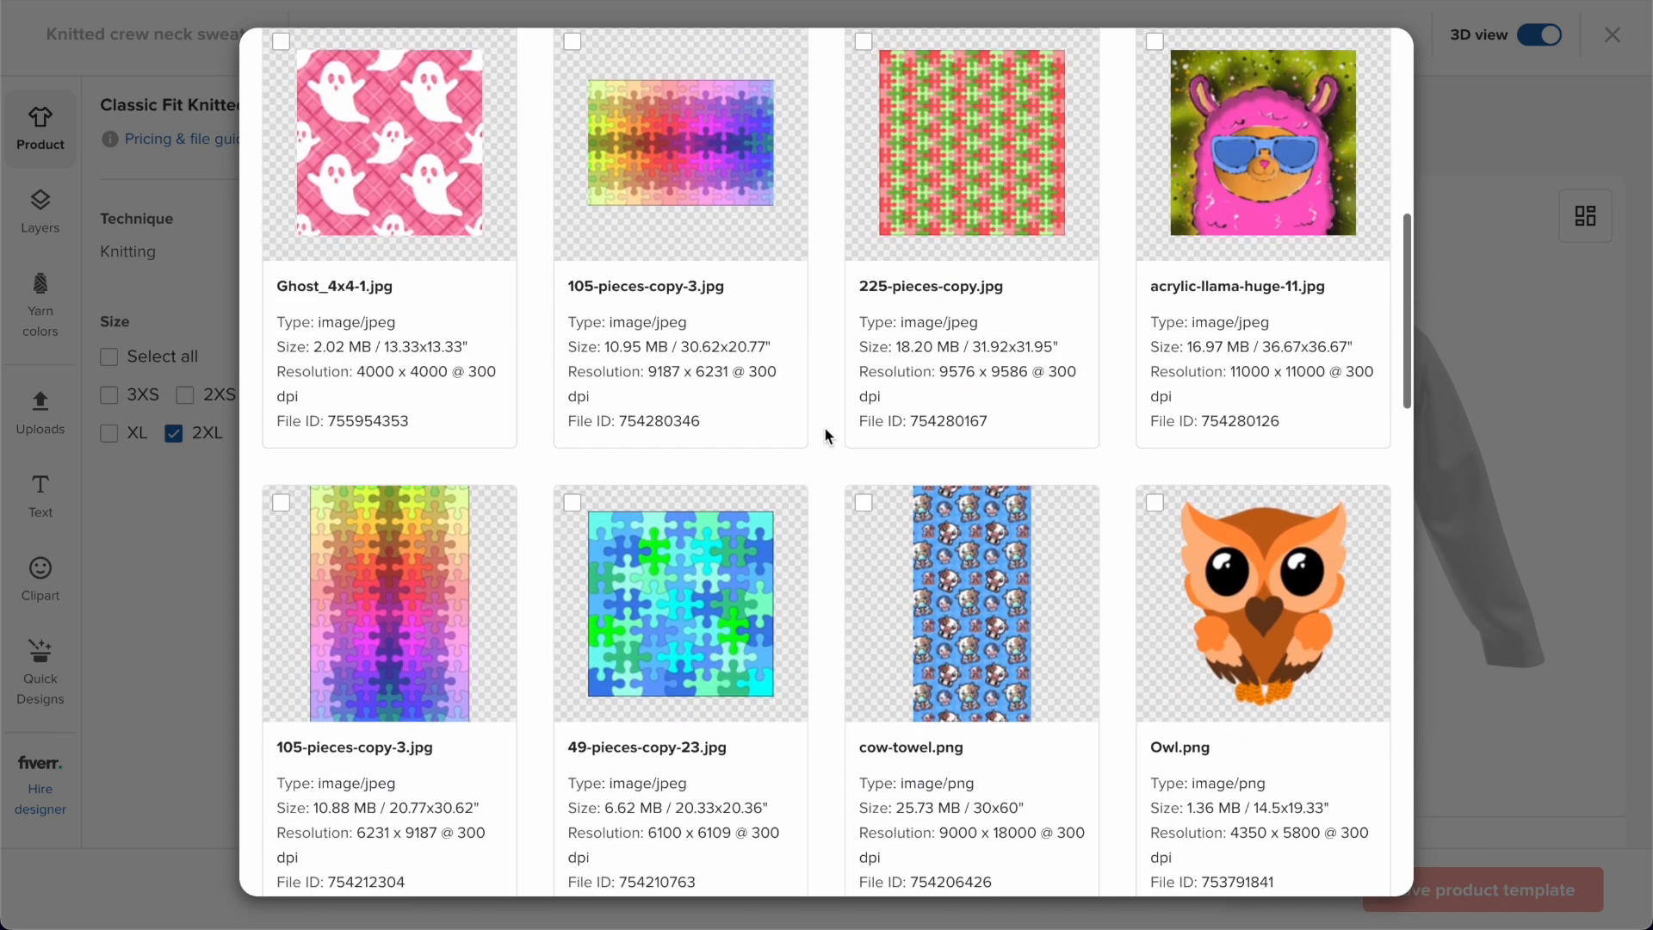
pyautogui.scroll(-4, 824, 428)
pyautogui.scroll(1, 824, 428)
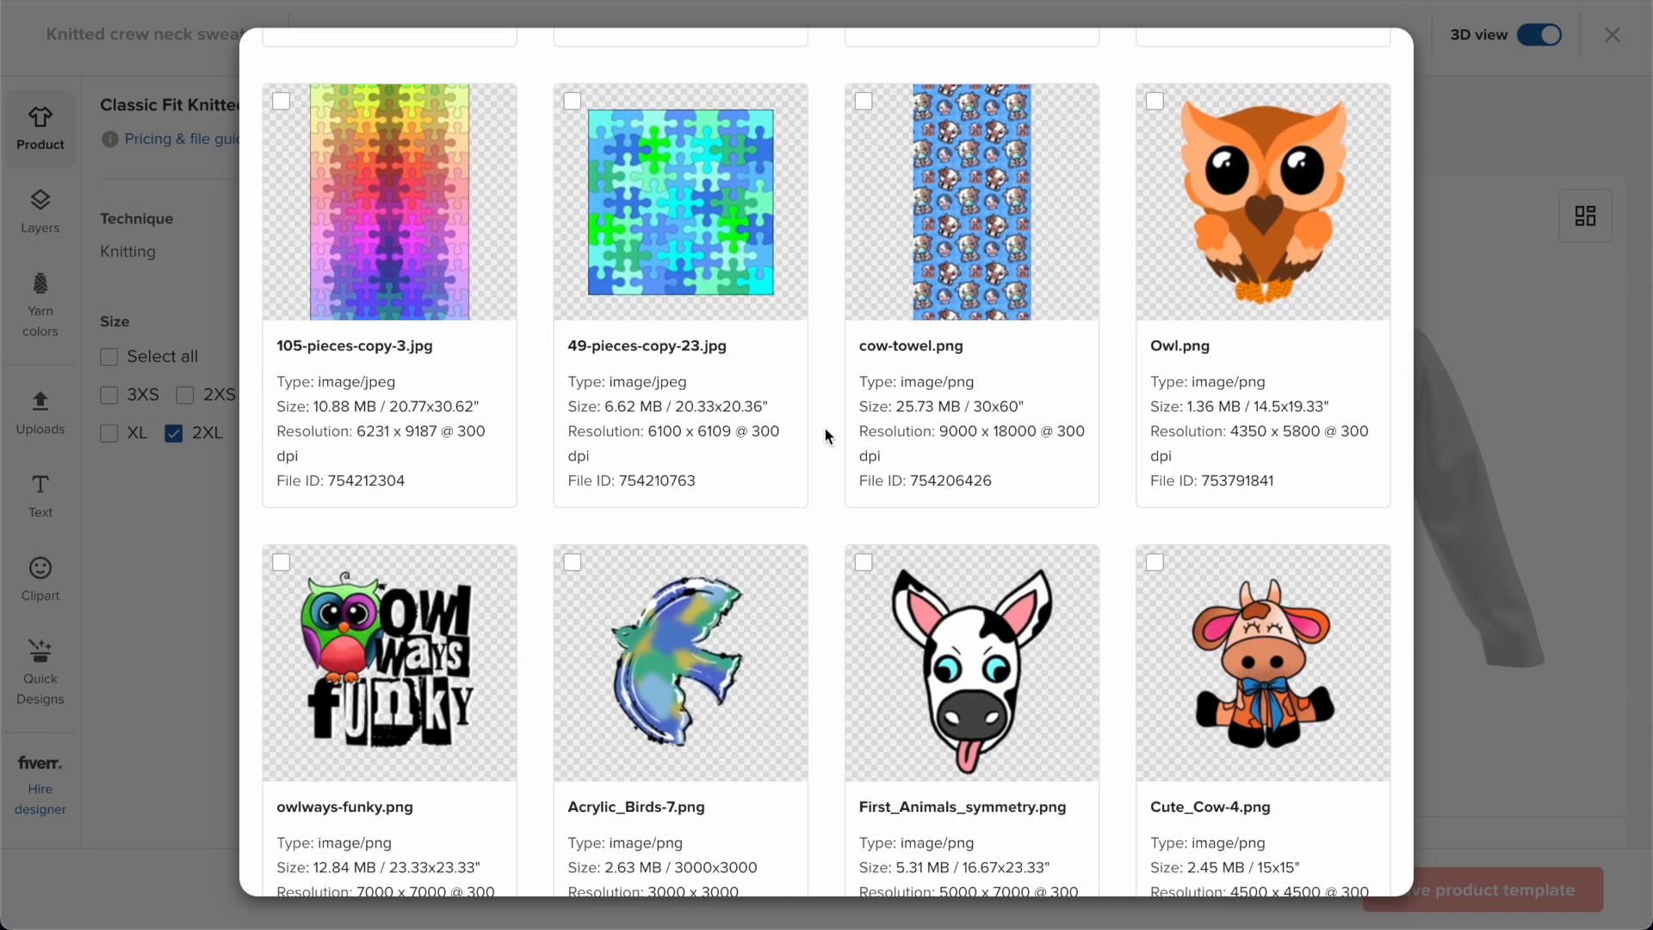
pyautogui.scroll(-2, 823, 426)
pyautogui.click(987, 468)
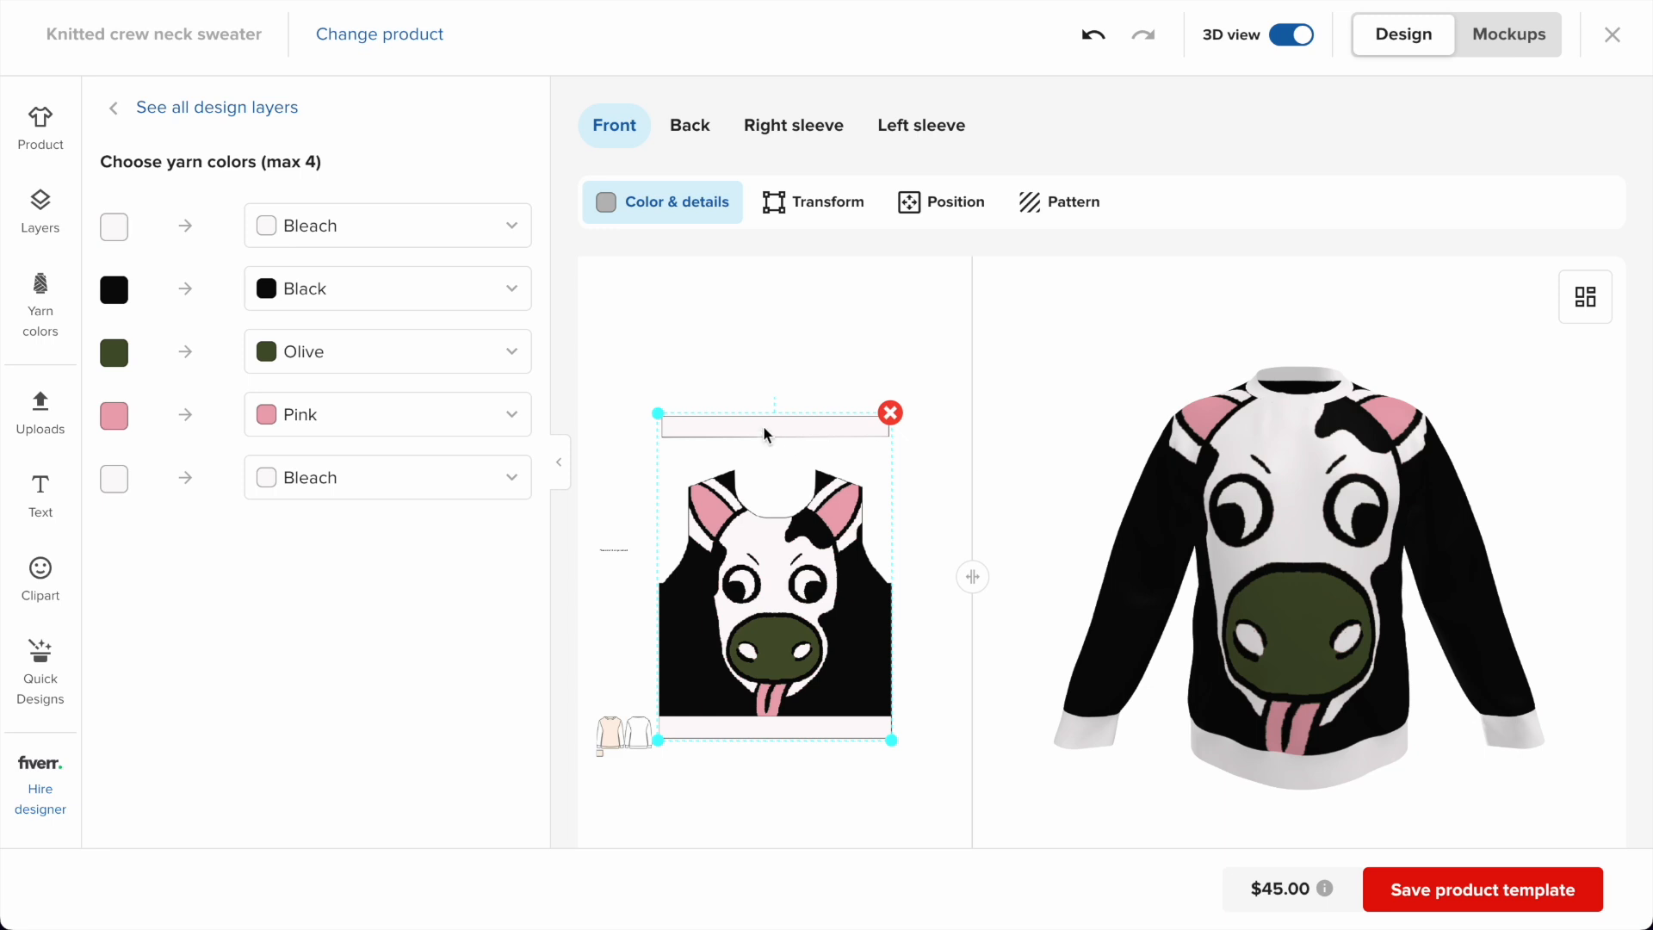
pyautogui.moveTo(659, 418); pyautogui.dragTo(716, 495)
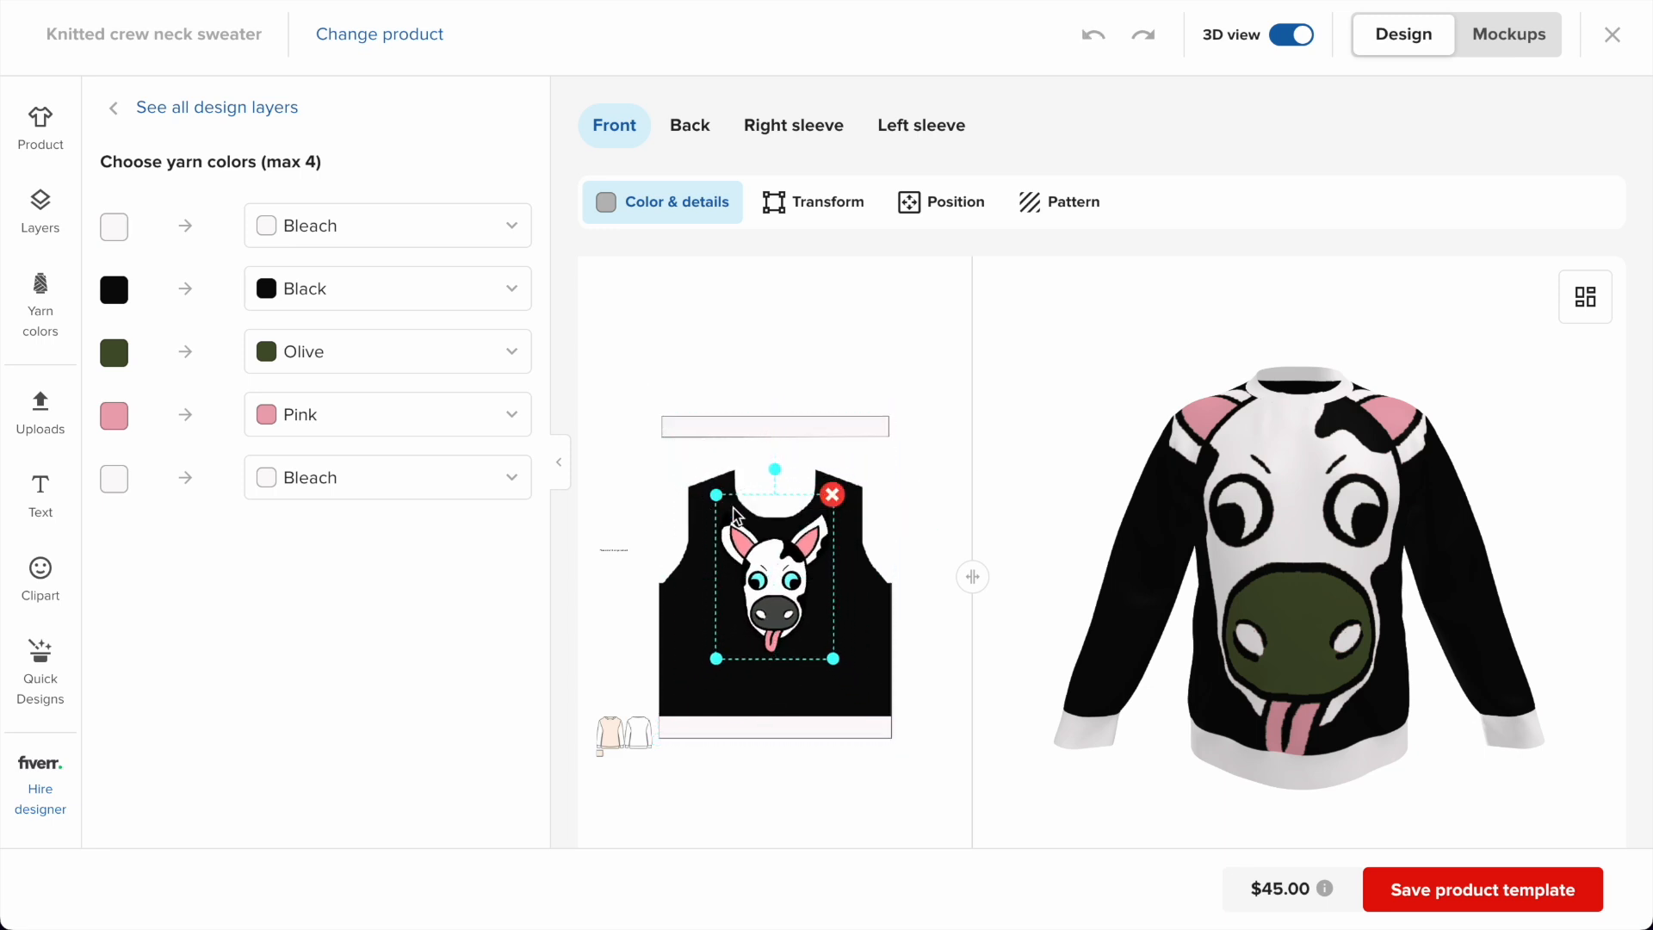
pyautogui.moveTo(775, 580); pyautogui.dragTo(775, 596)
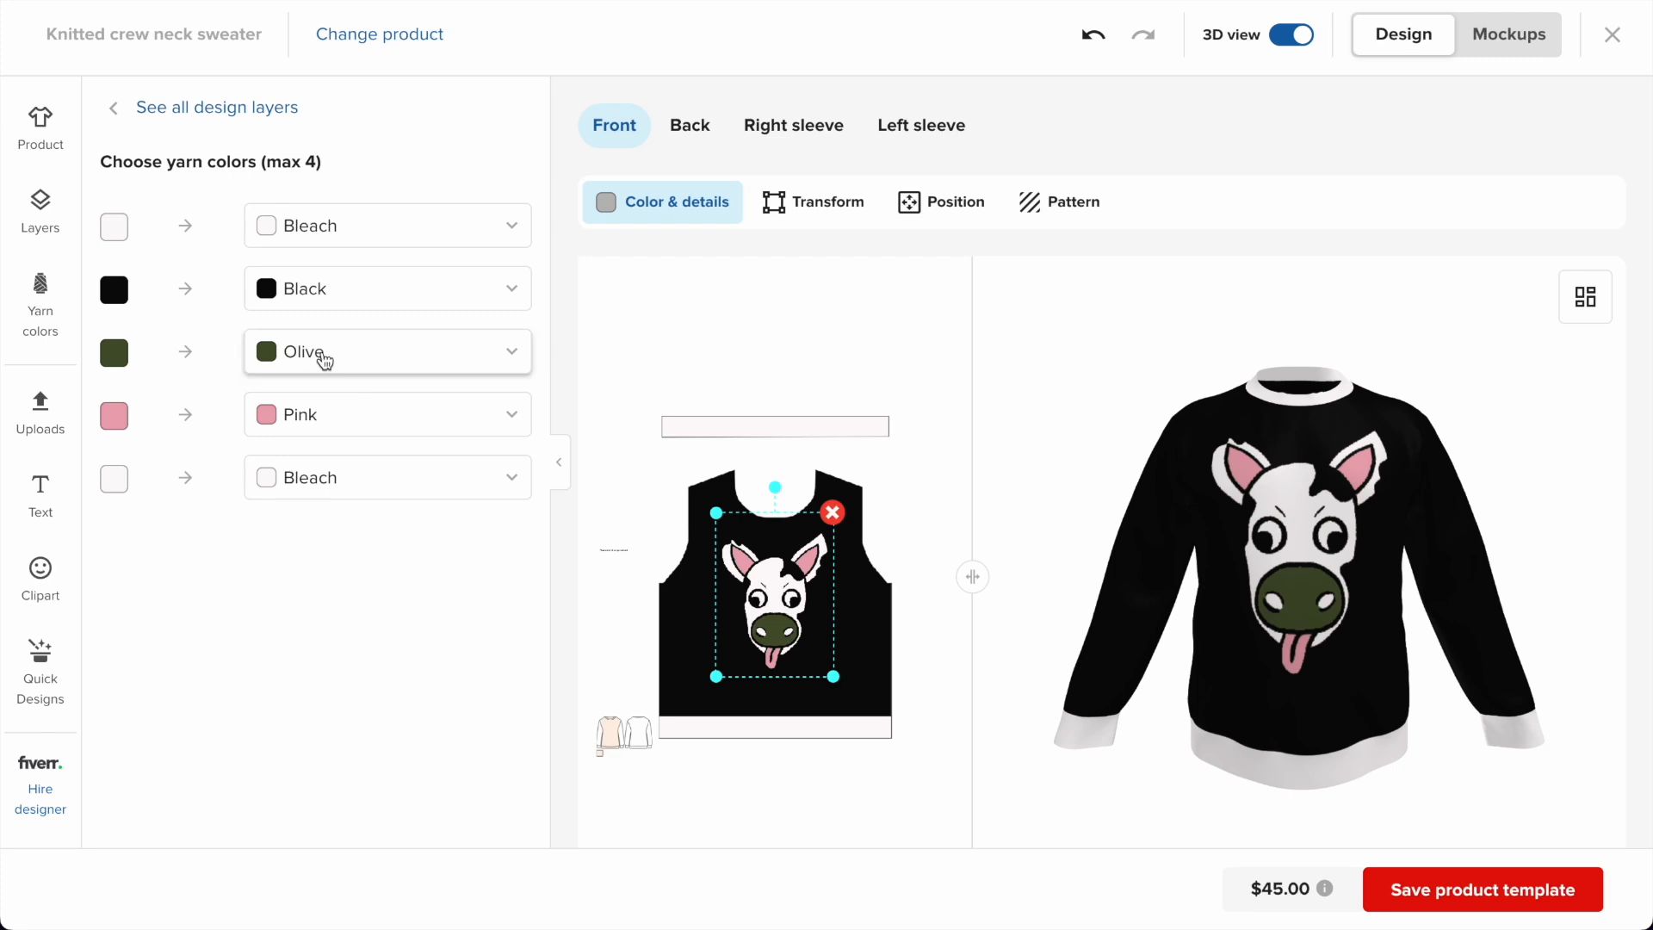
# Try Hot Pink yarn for the cow's olive muzzle, and settle on Charcoal.
pyautogui.click(324, 358)
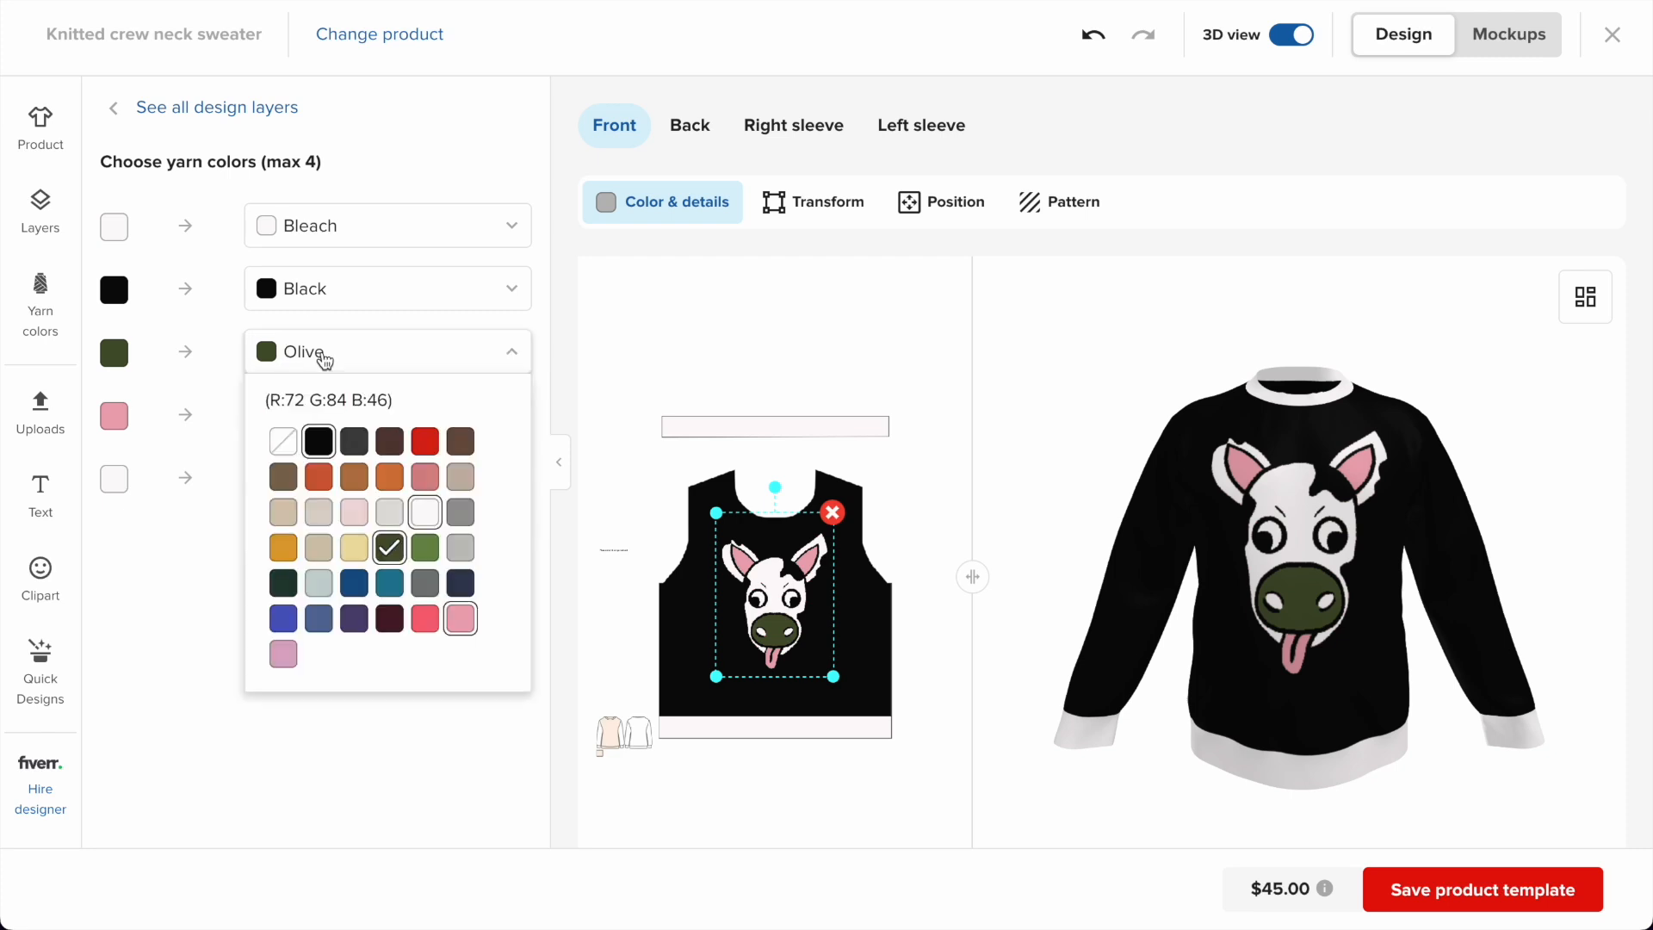
pyautogui.click(425, 618)
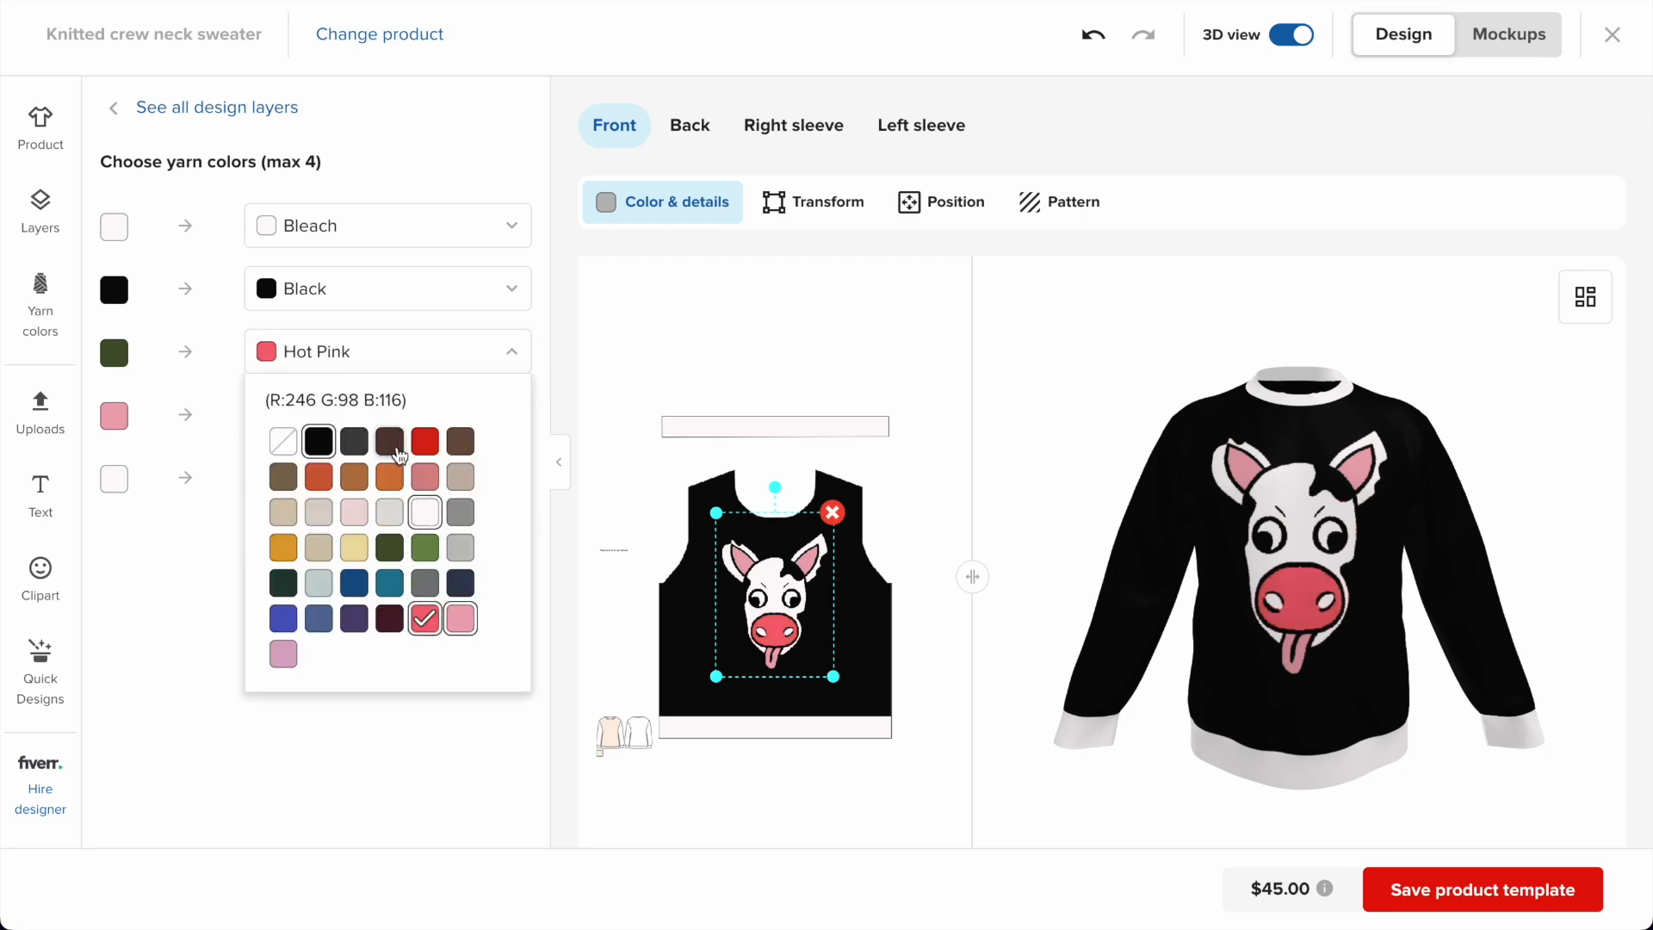
pyautogui.click(361, 442)
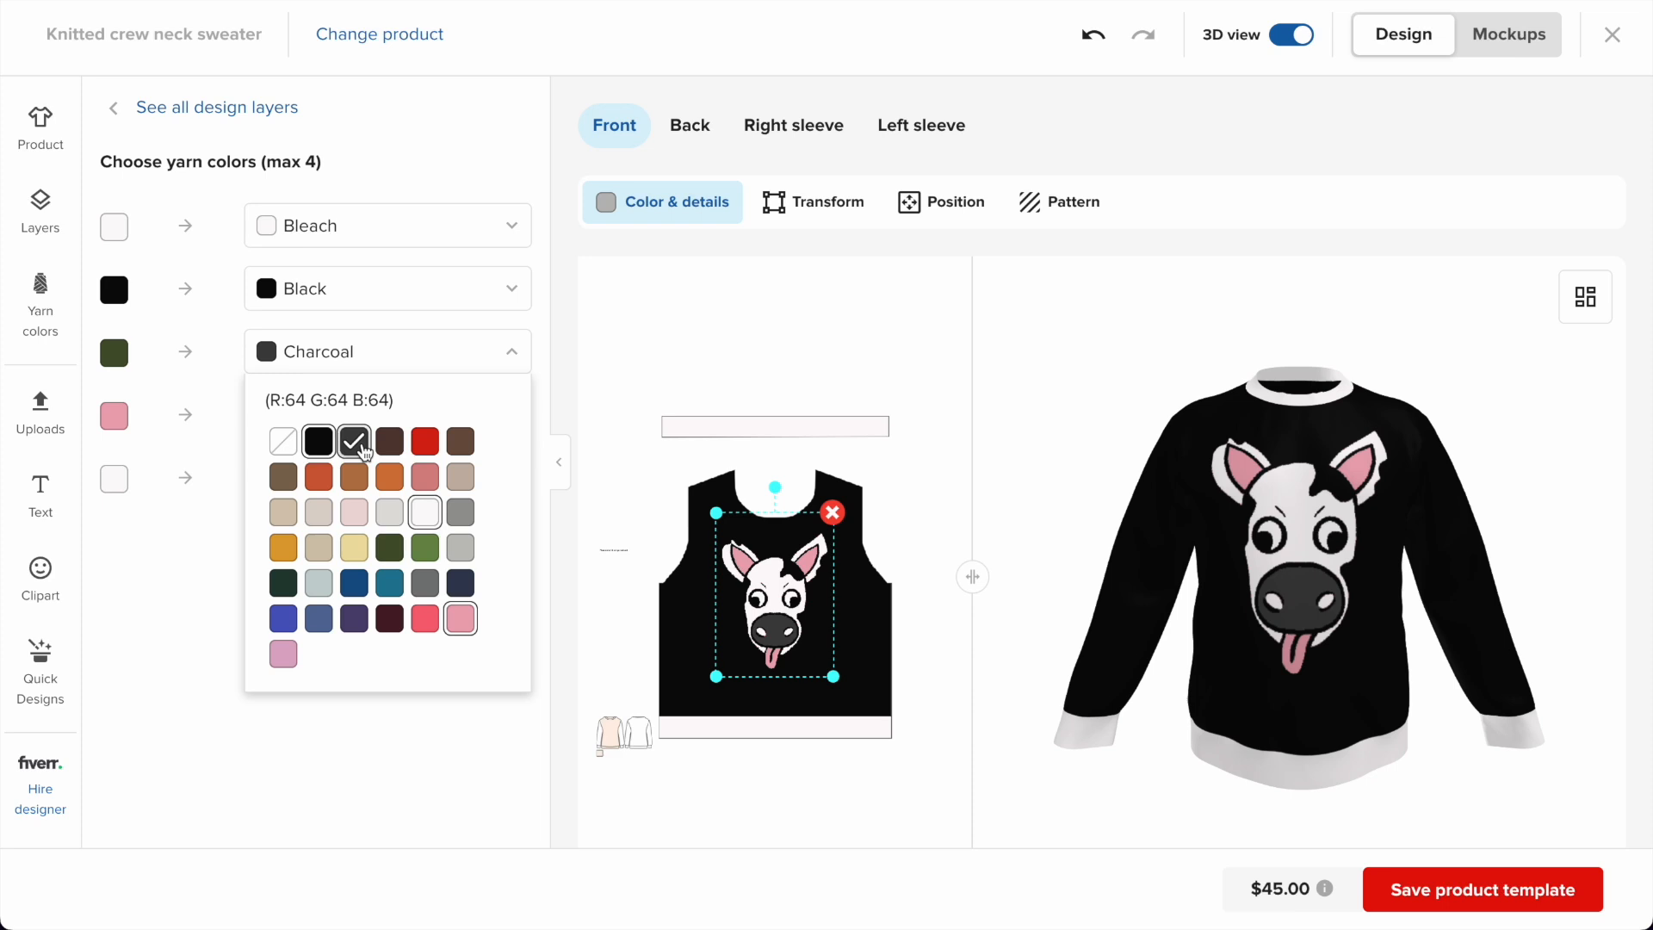
pyautogui.click(169, 589)
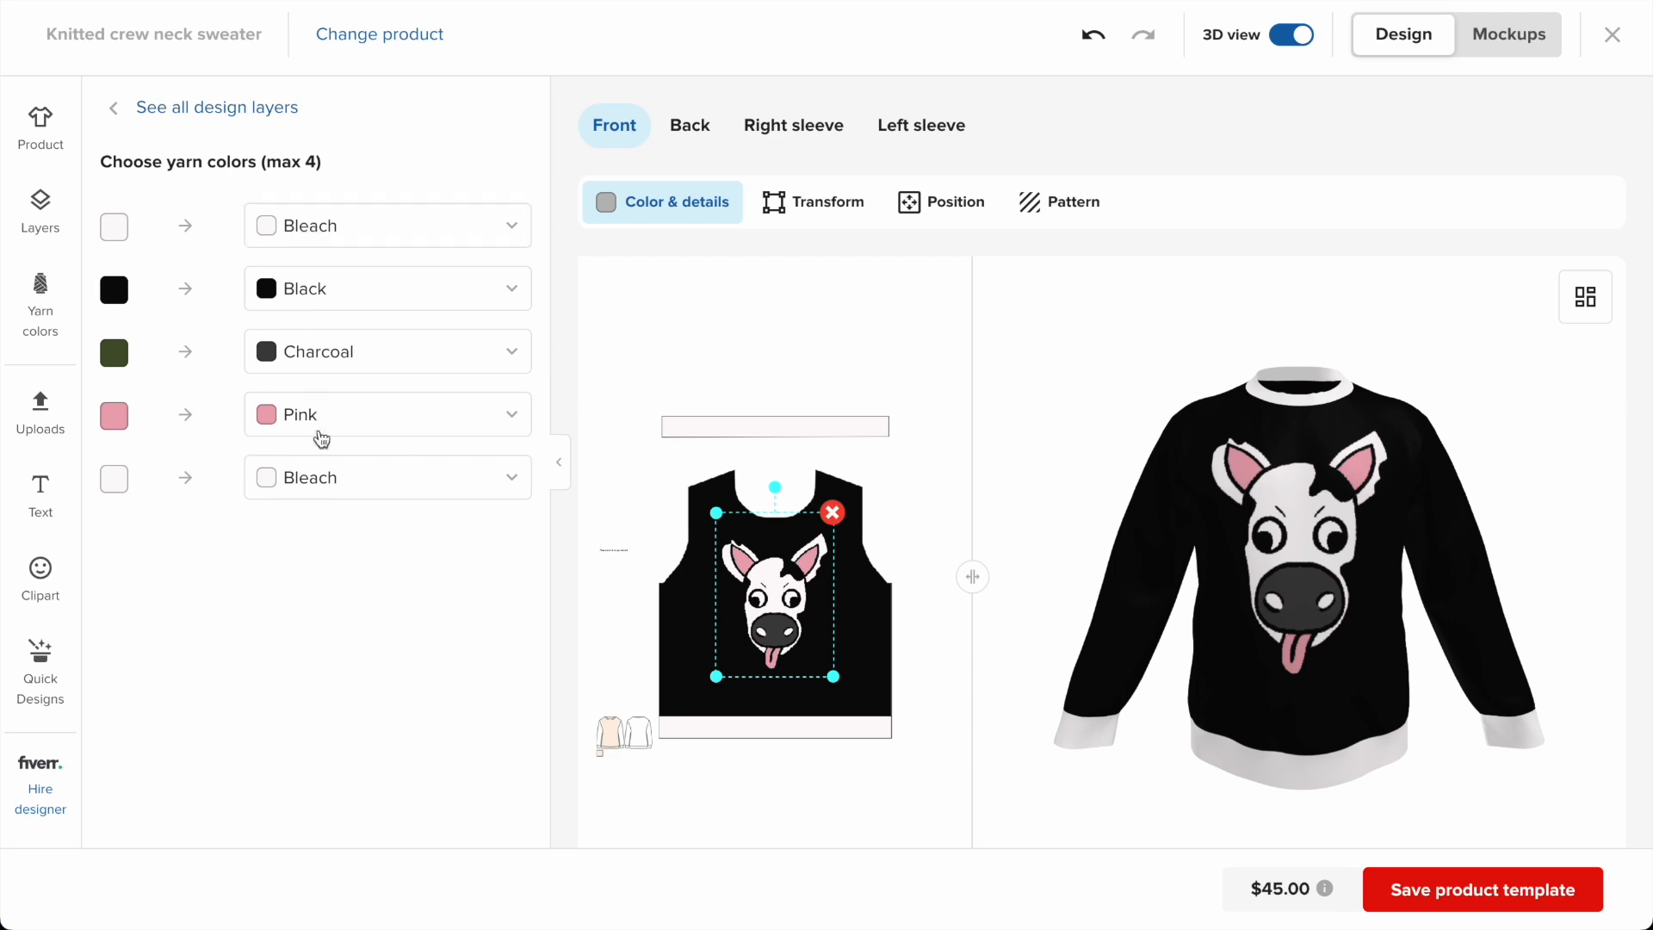
# Try Pink, Cyan, Powder and Coral yarn for the whites of the cow's eyes.
pyautogui.click(321, 480)
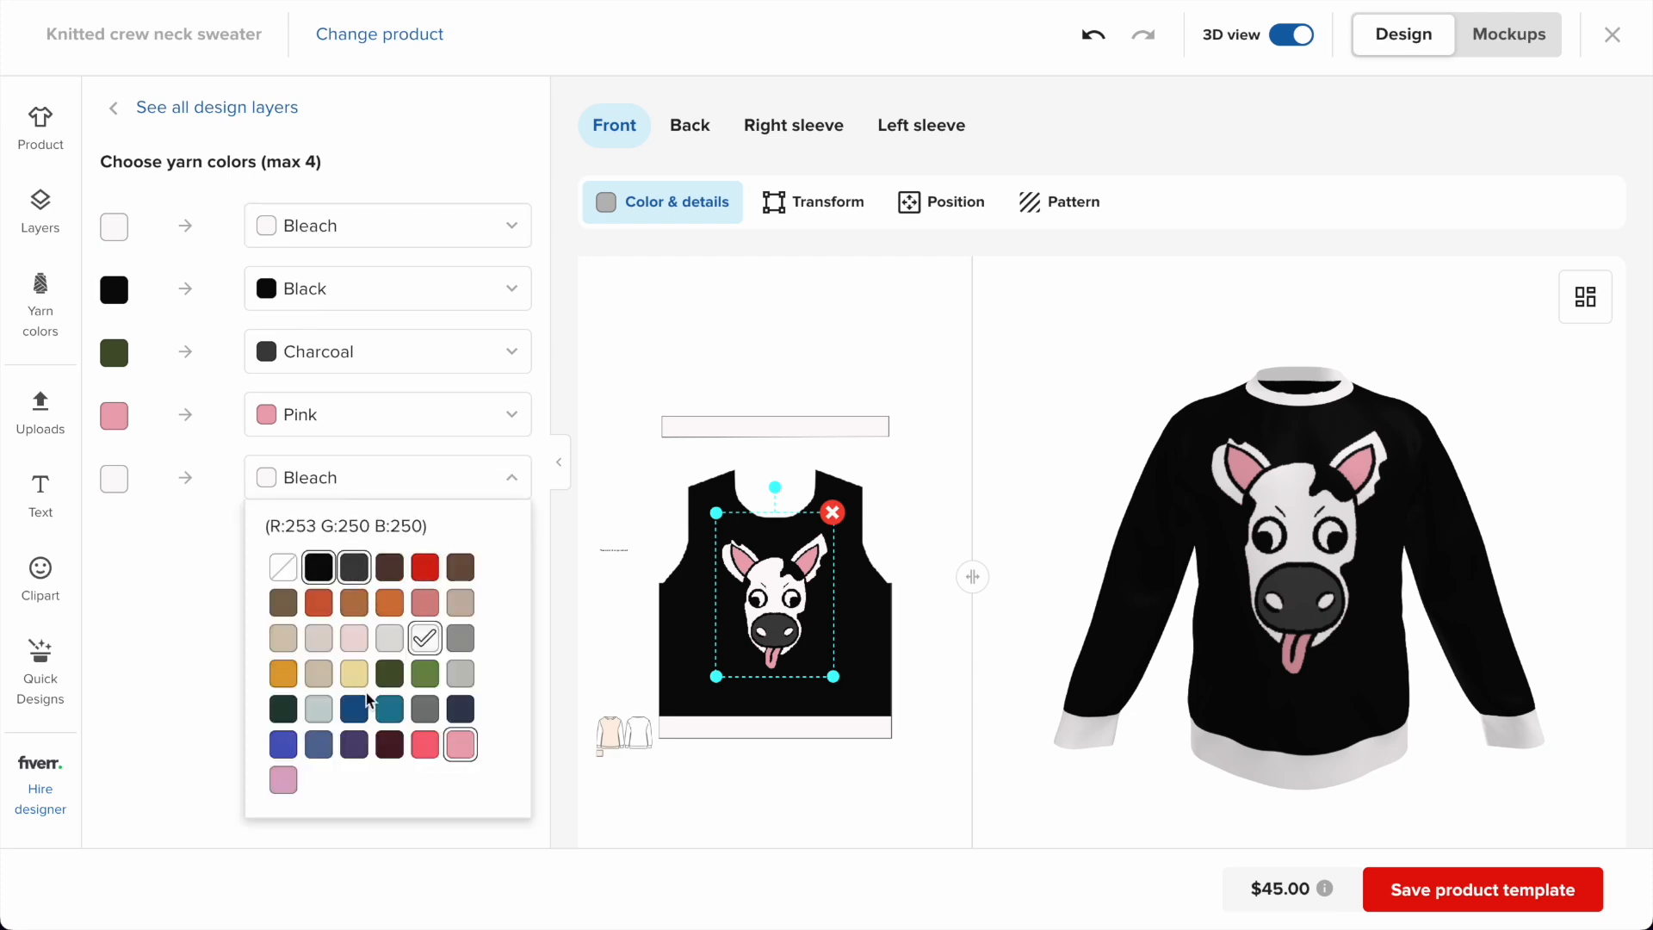
pyautogui.click(461, 745)
pyautogui.click(389, 709)
pyautogui.click(318, 708)
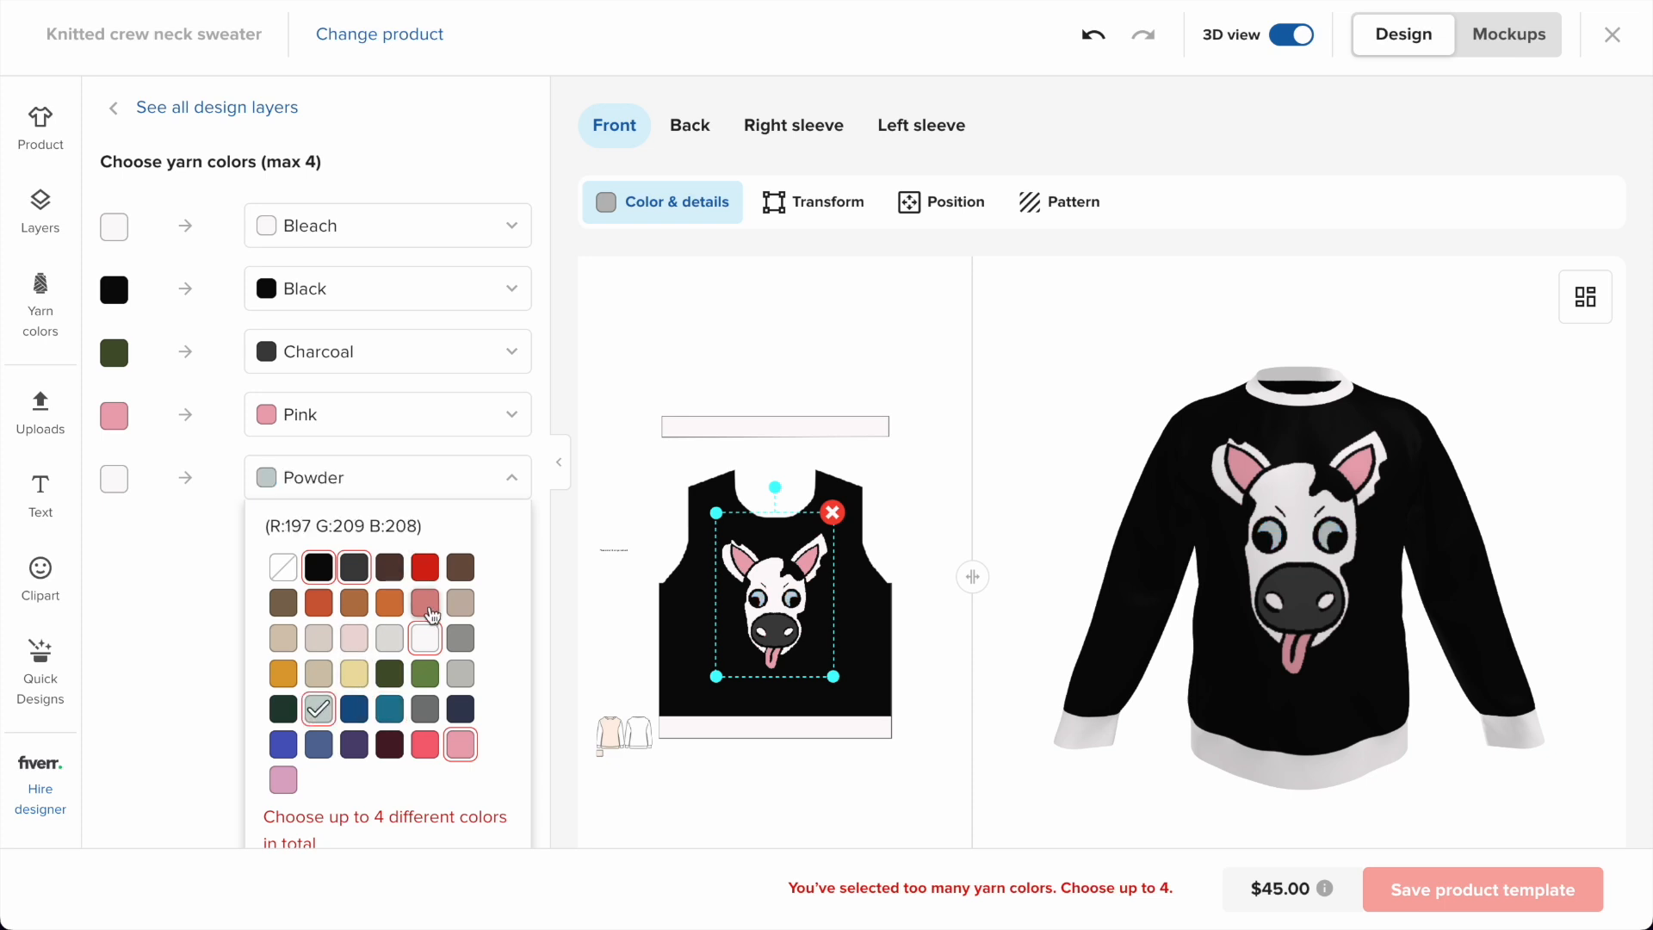
pyautogui.click(425, 604)
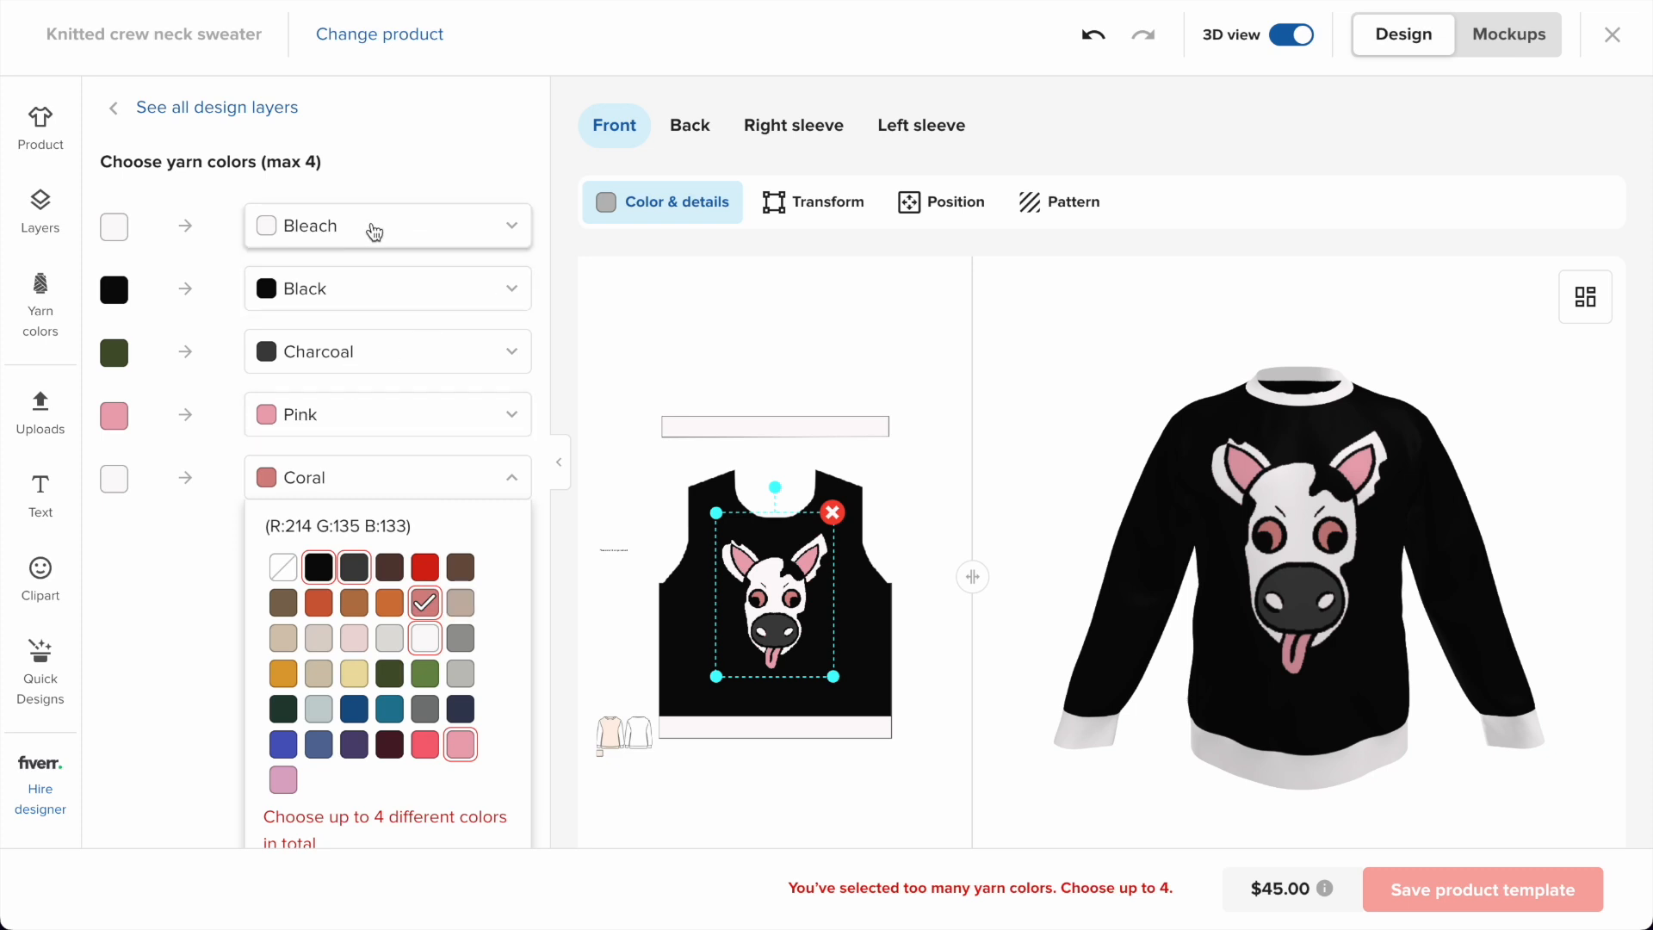
# Try Yale Blue yarn for the cow's muzzle.
pyautogui.click(346, 353)
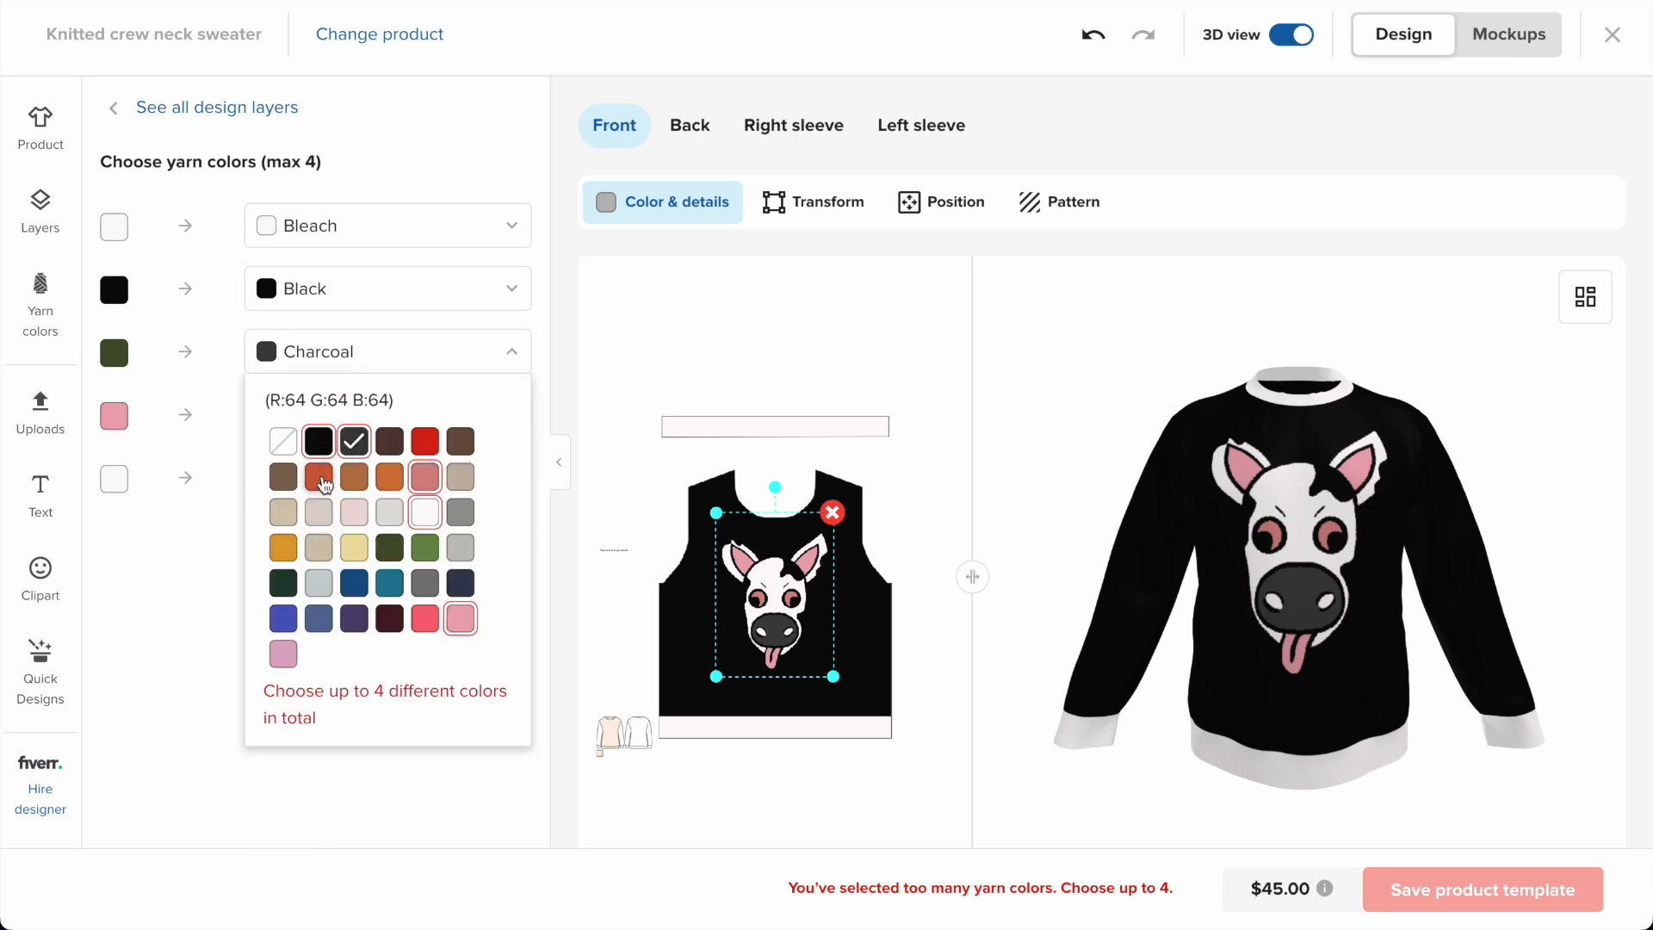
pyautogui.click(319, 479)
pyautogui.click(354, 583)
pyautogui.click(224, 594)
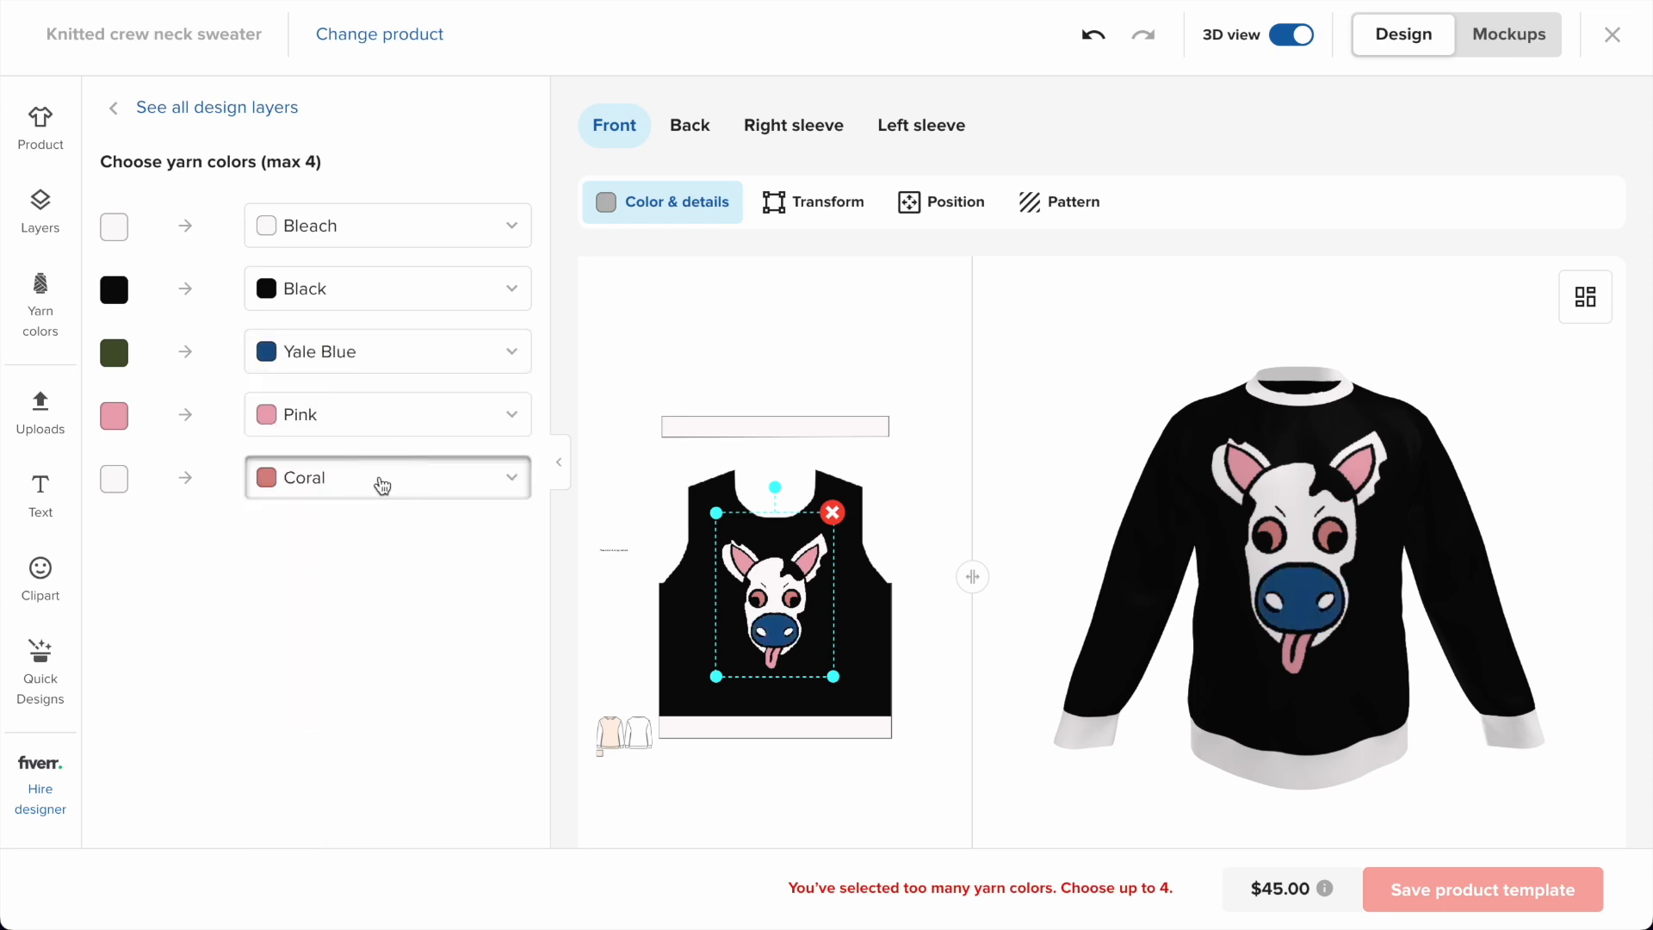
# Try Yale Blue and settle on Cyan yarn for the cow's eyes, and set its muzzle to Black.
pyautogui.click(379, 480)
pyautogui.click(354, 705)
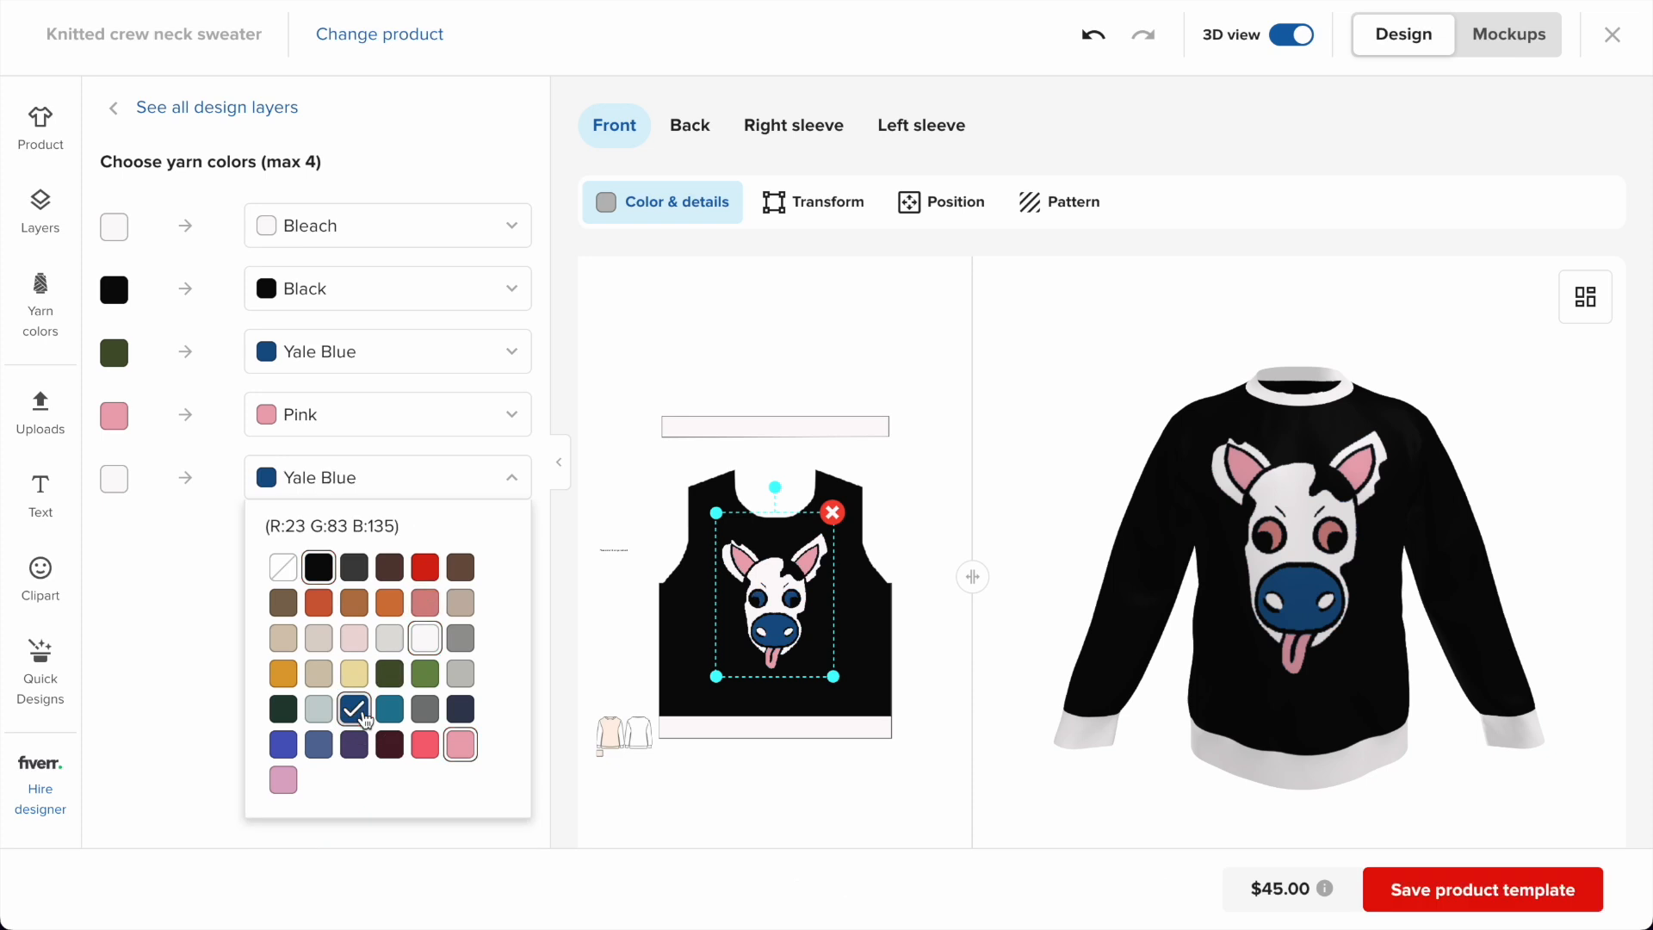
pyautogui.click(389, 707)
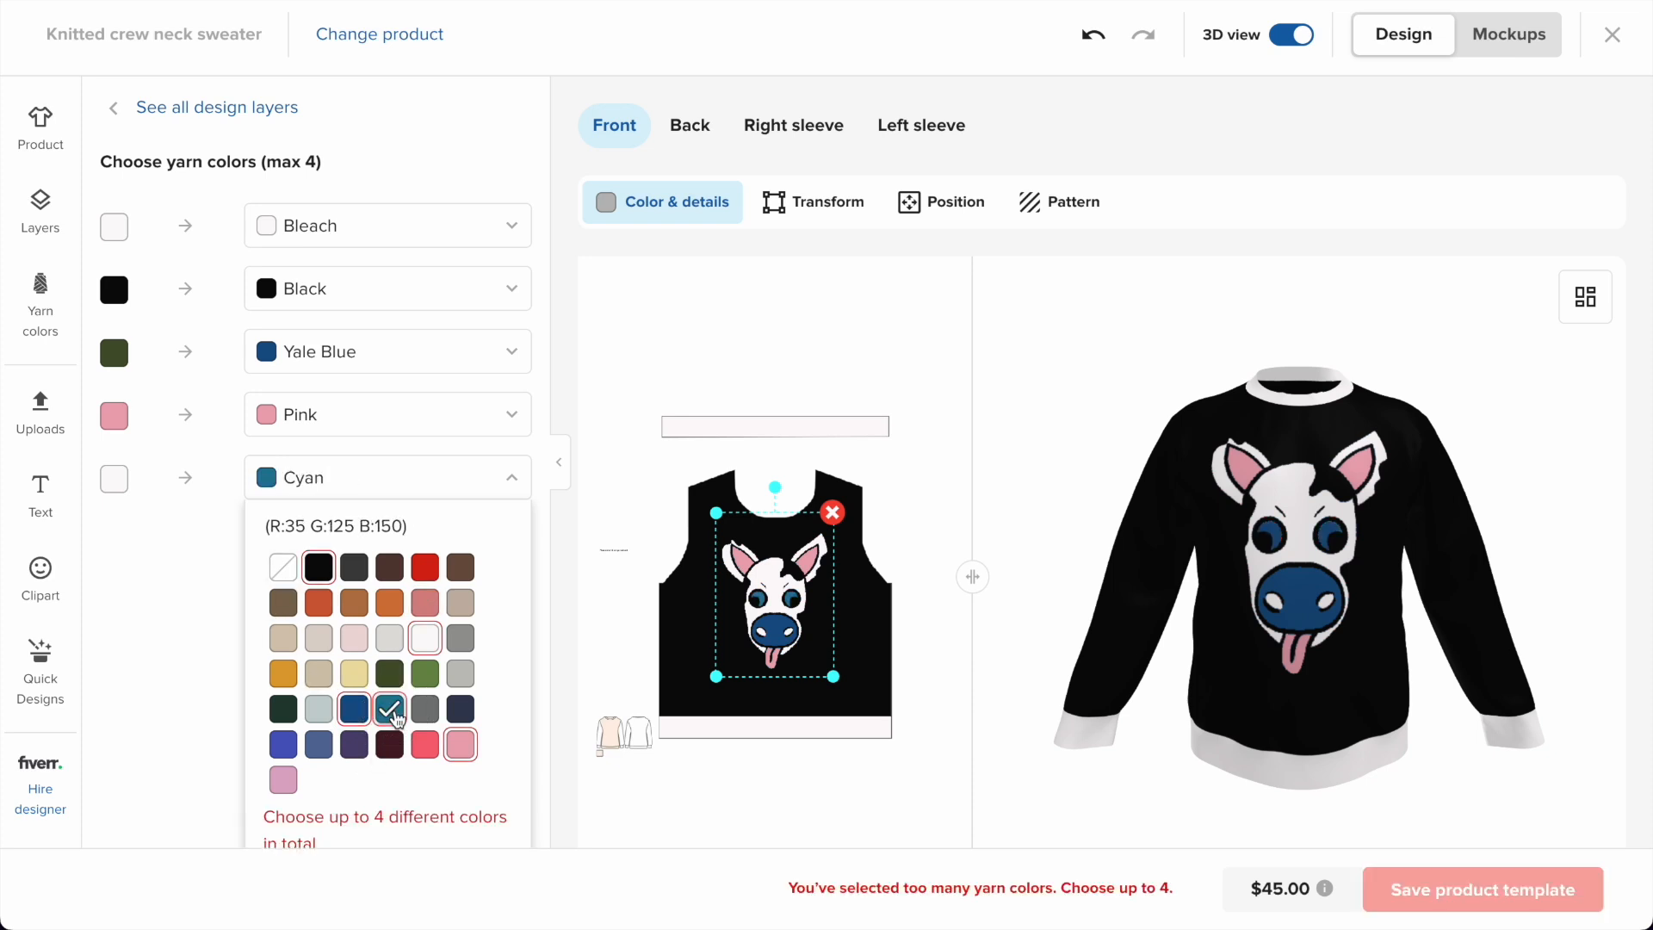
pyautogui.click(341, 351)
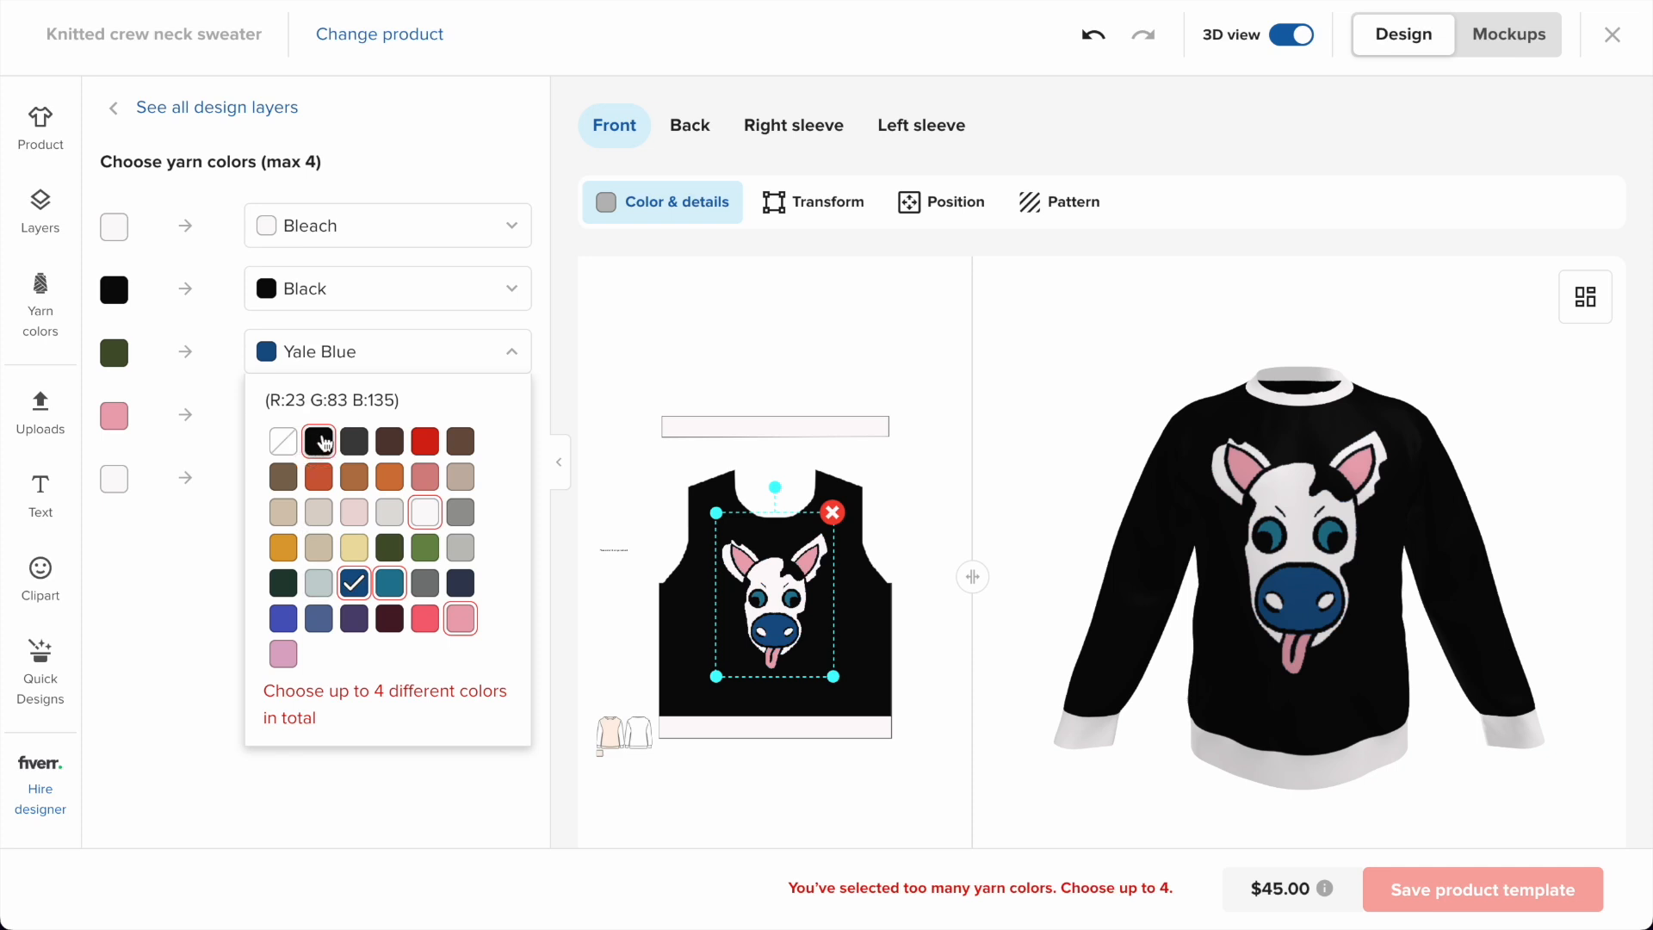
pyautogui.click(318, 441)
pyautogui.click(197, 573)
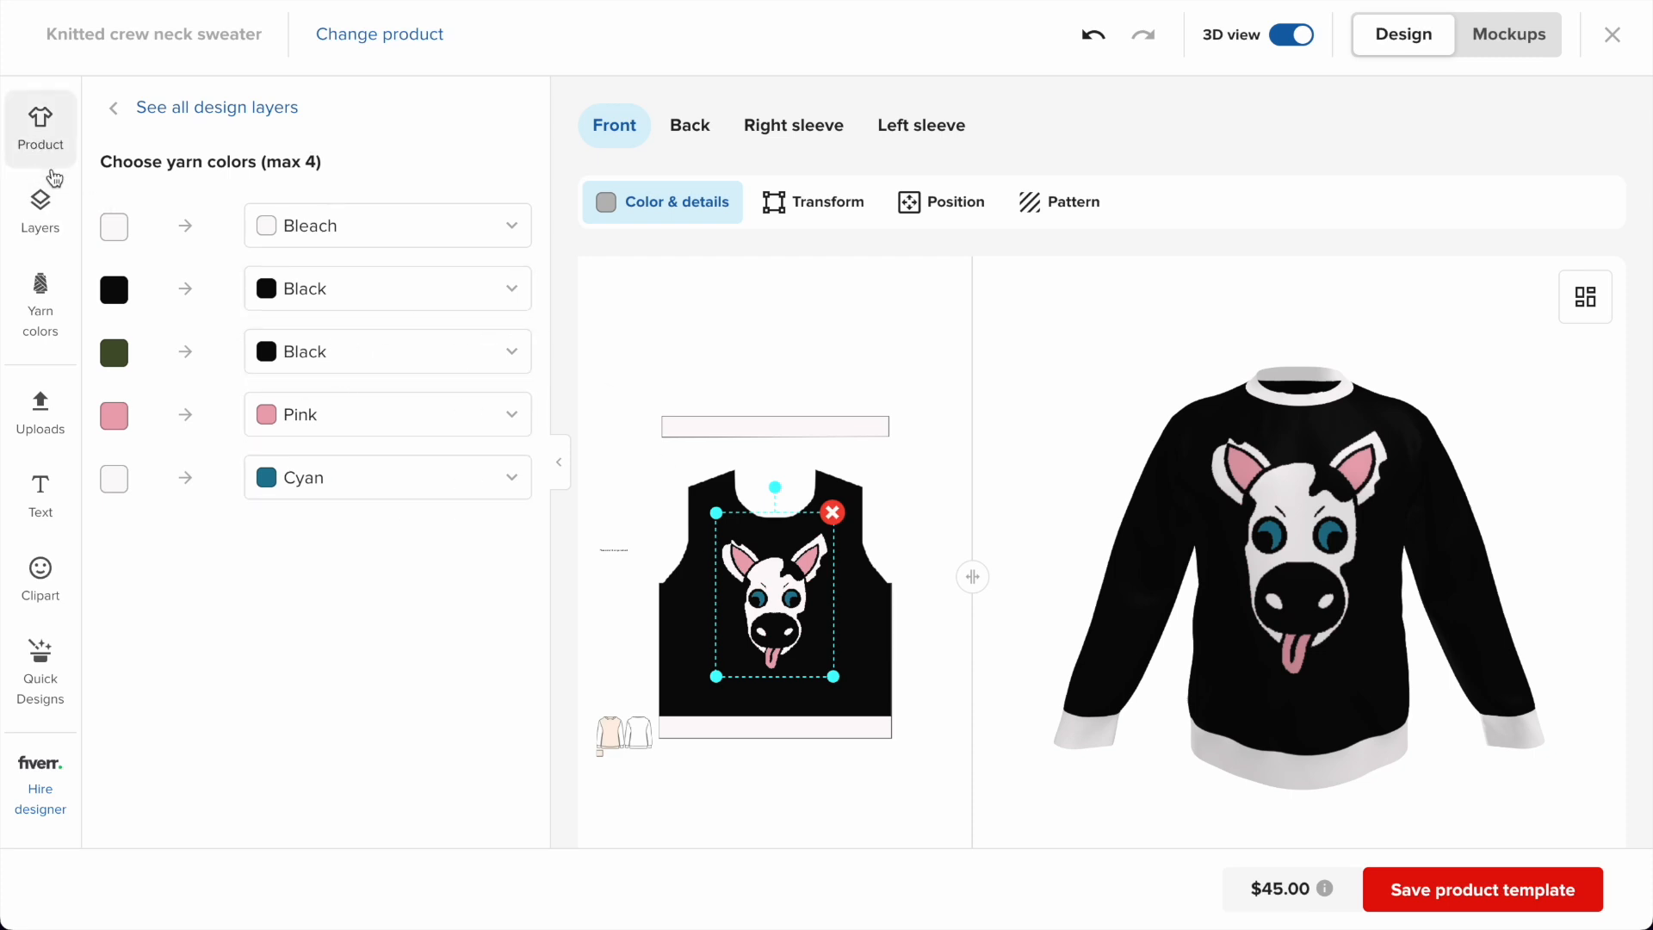
# Change the sweater's base color to Cyan and return to the design view.
pyautogui.click(40, 211)
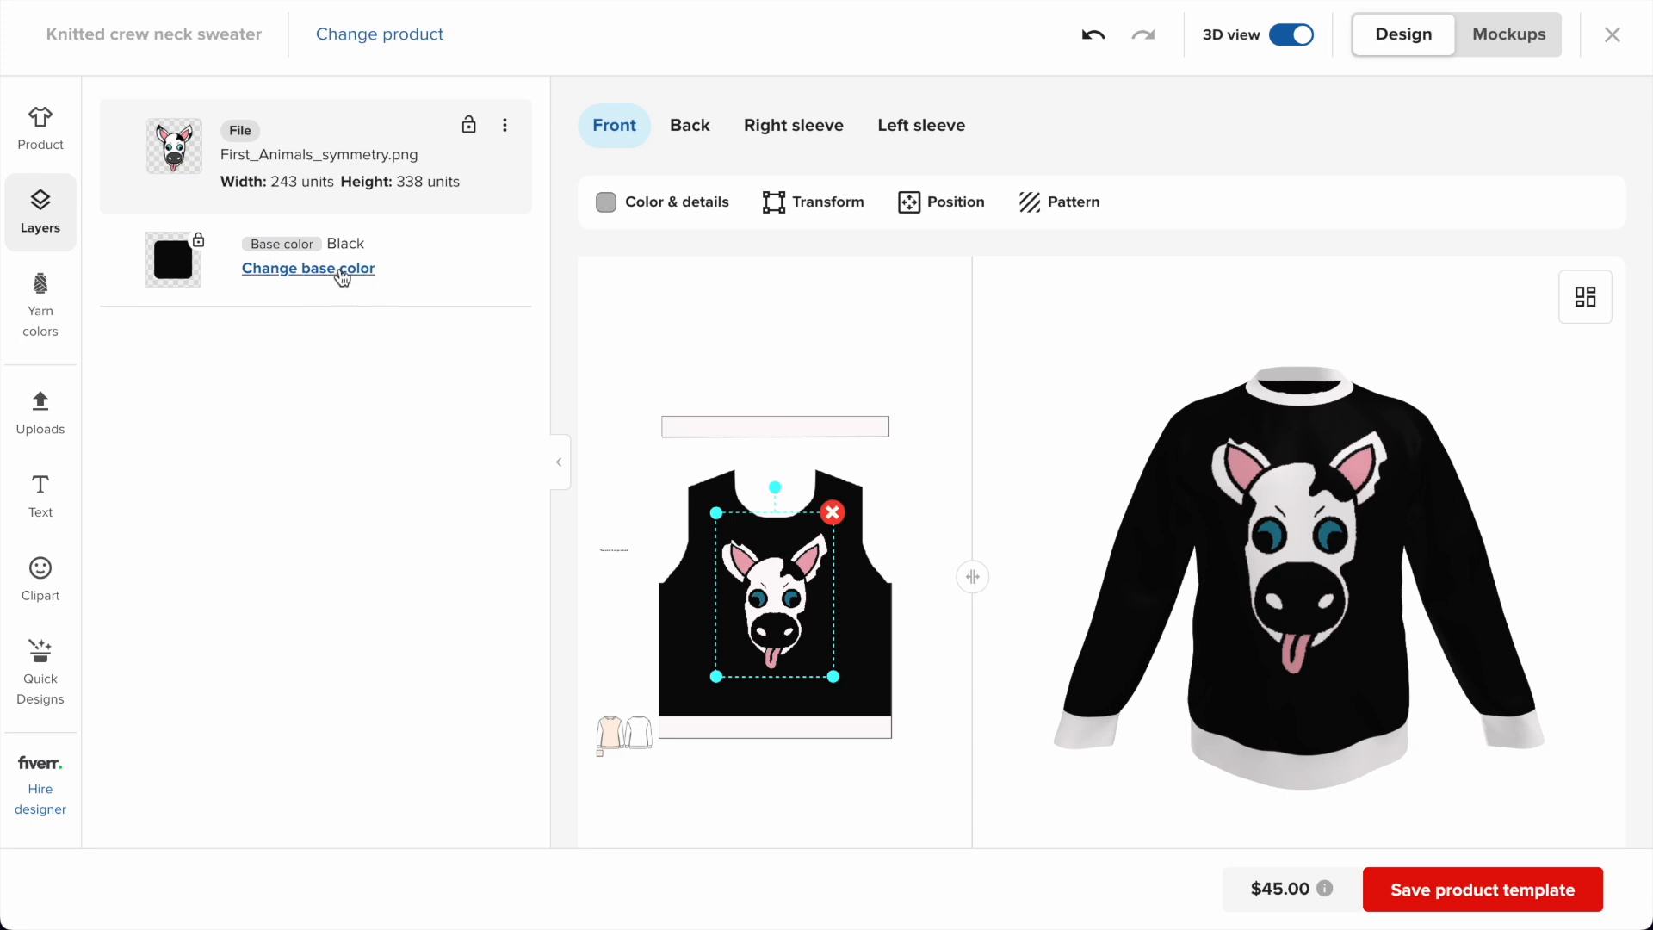
pyautogui.click(342, 270)
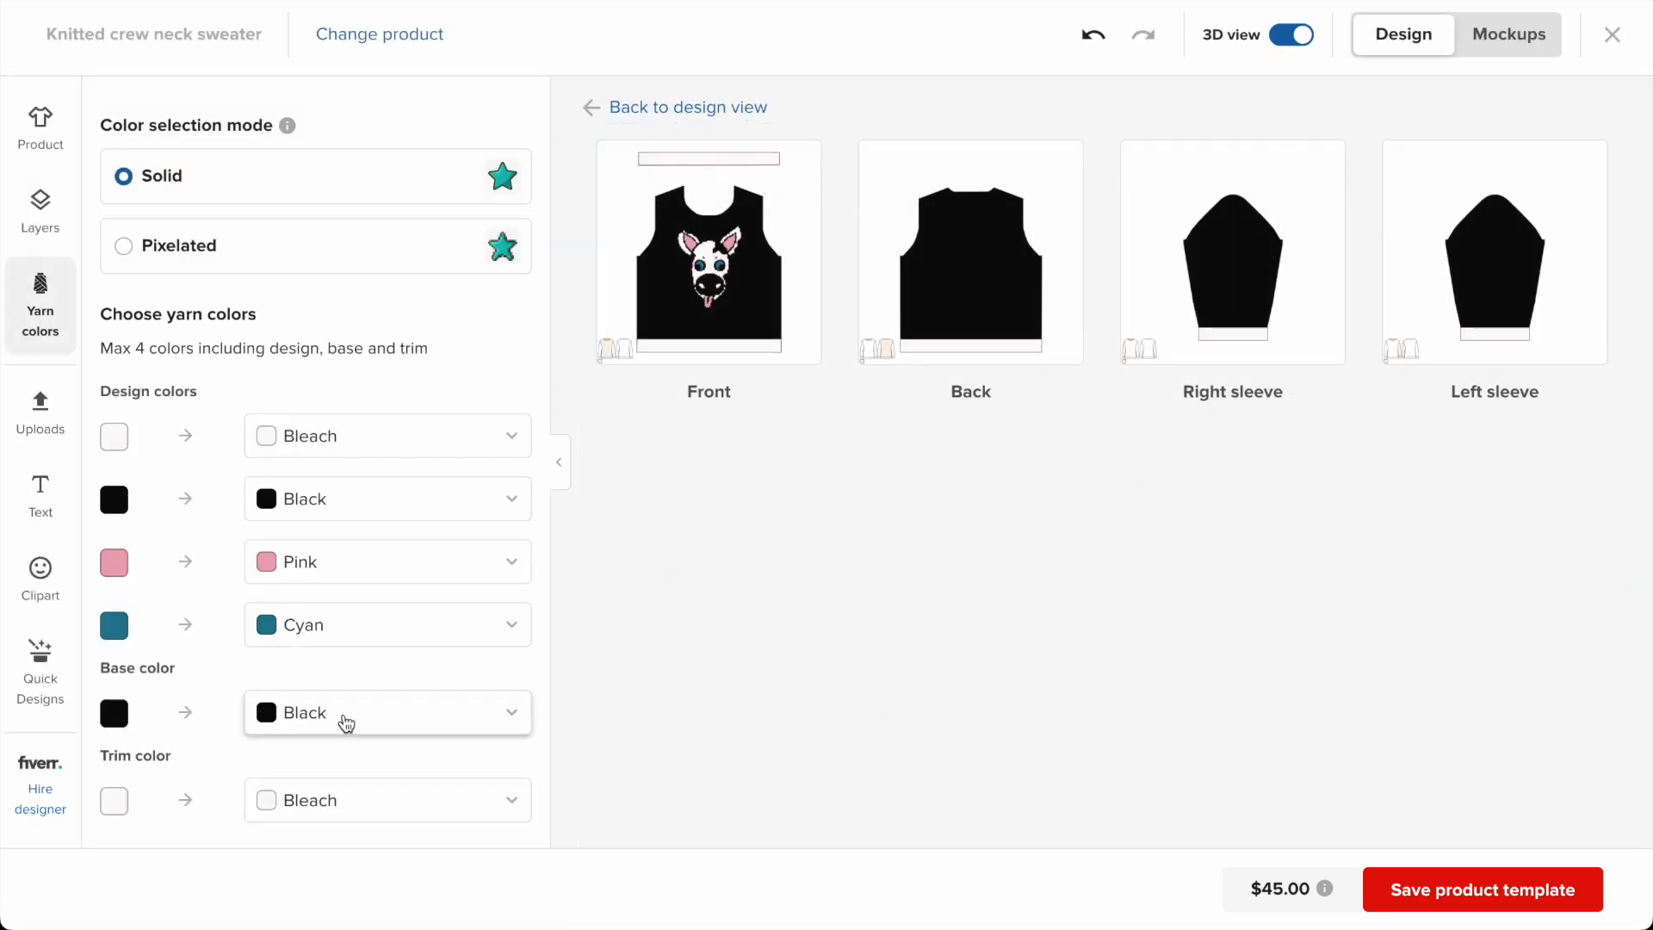
pyautogui.click(346, 722)
pyautogui.click(354, 617)
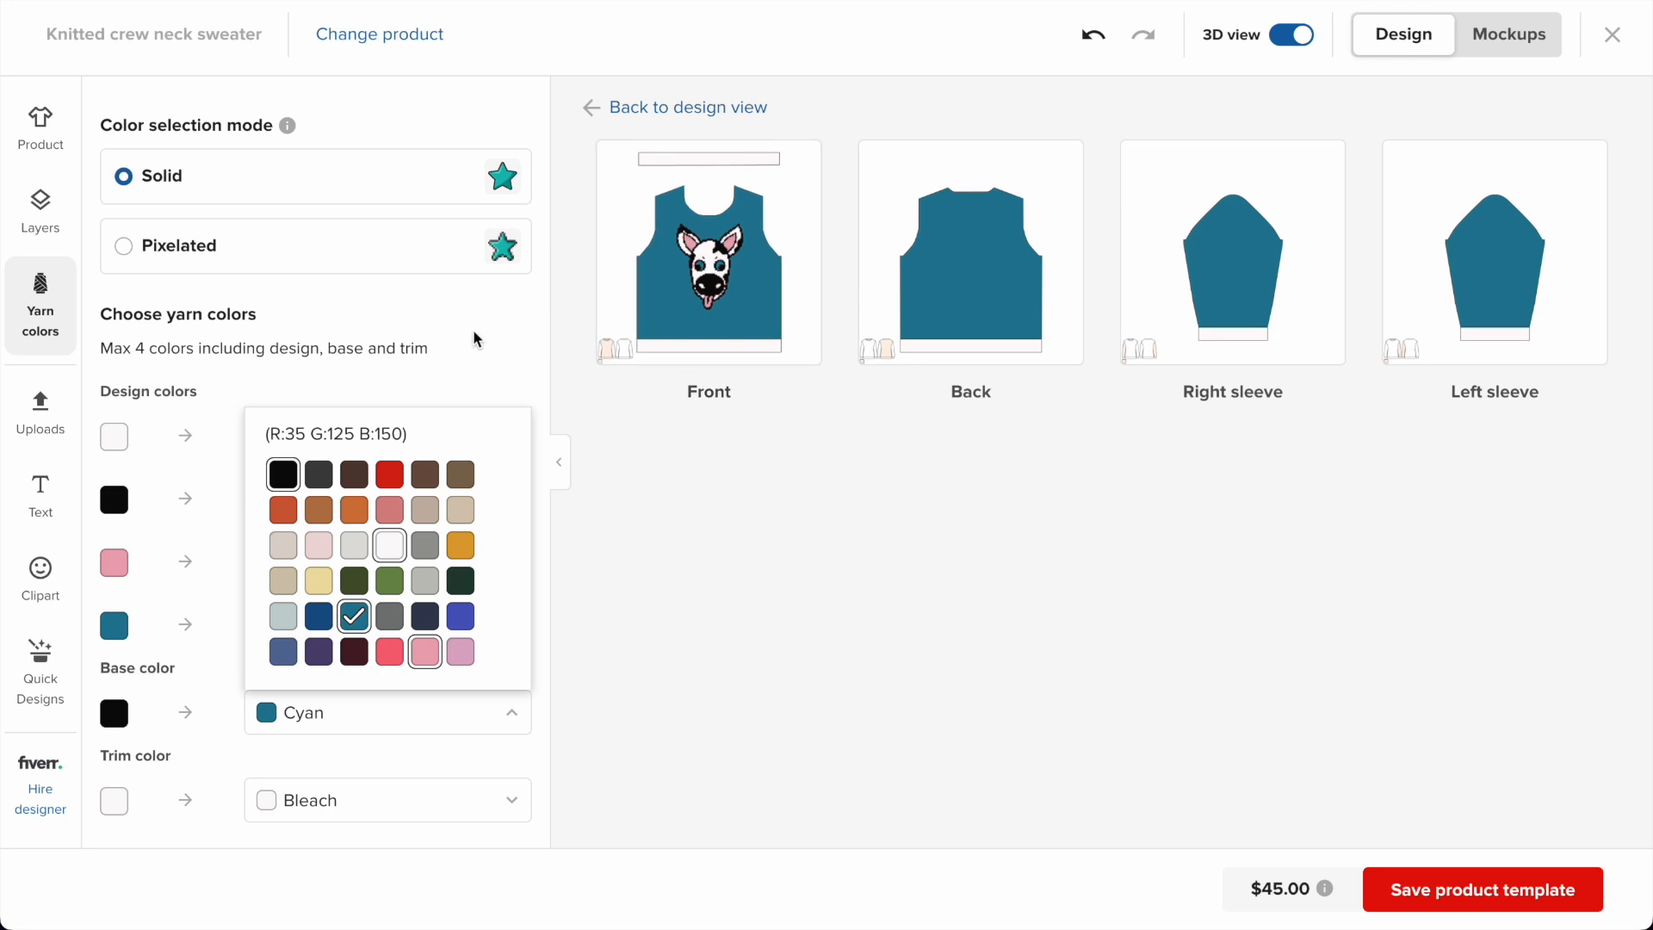
pyautogui.click(654, 119)
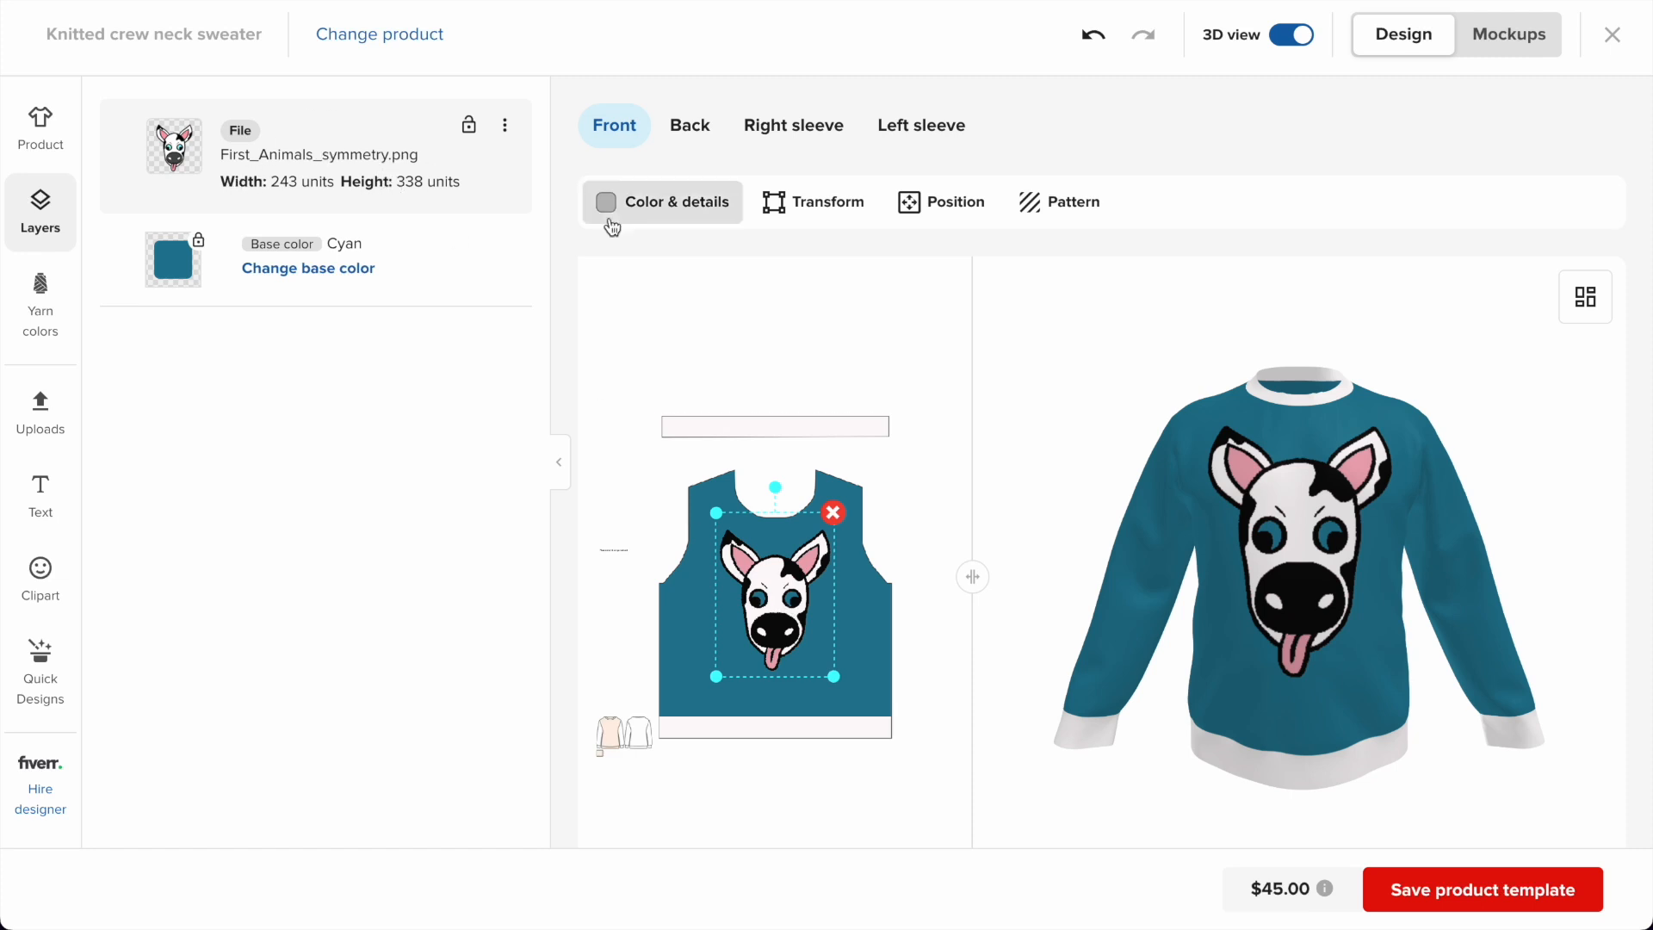
# Set the yarn of the cow's cyan eyes to Bleach.
pyautogui.click(607, 202)
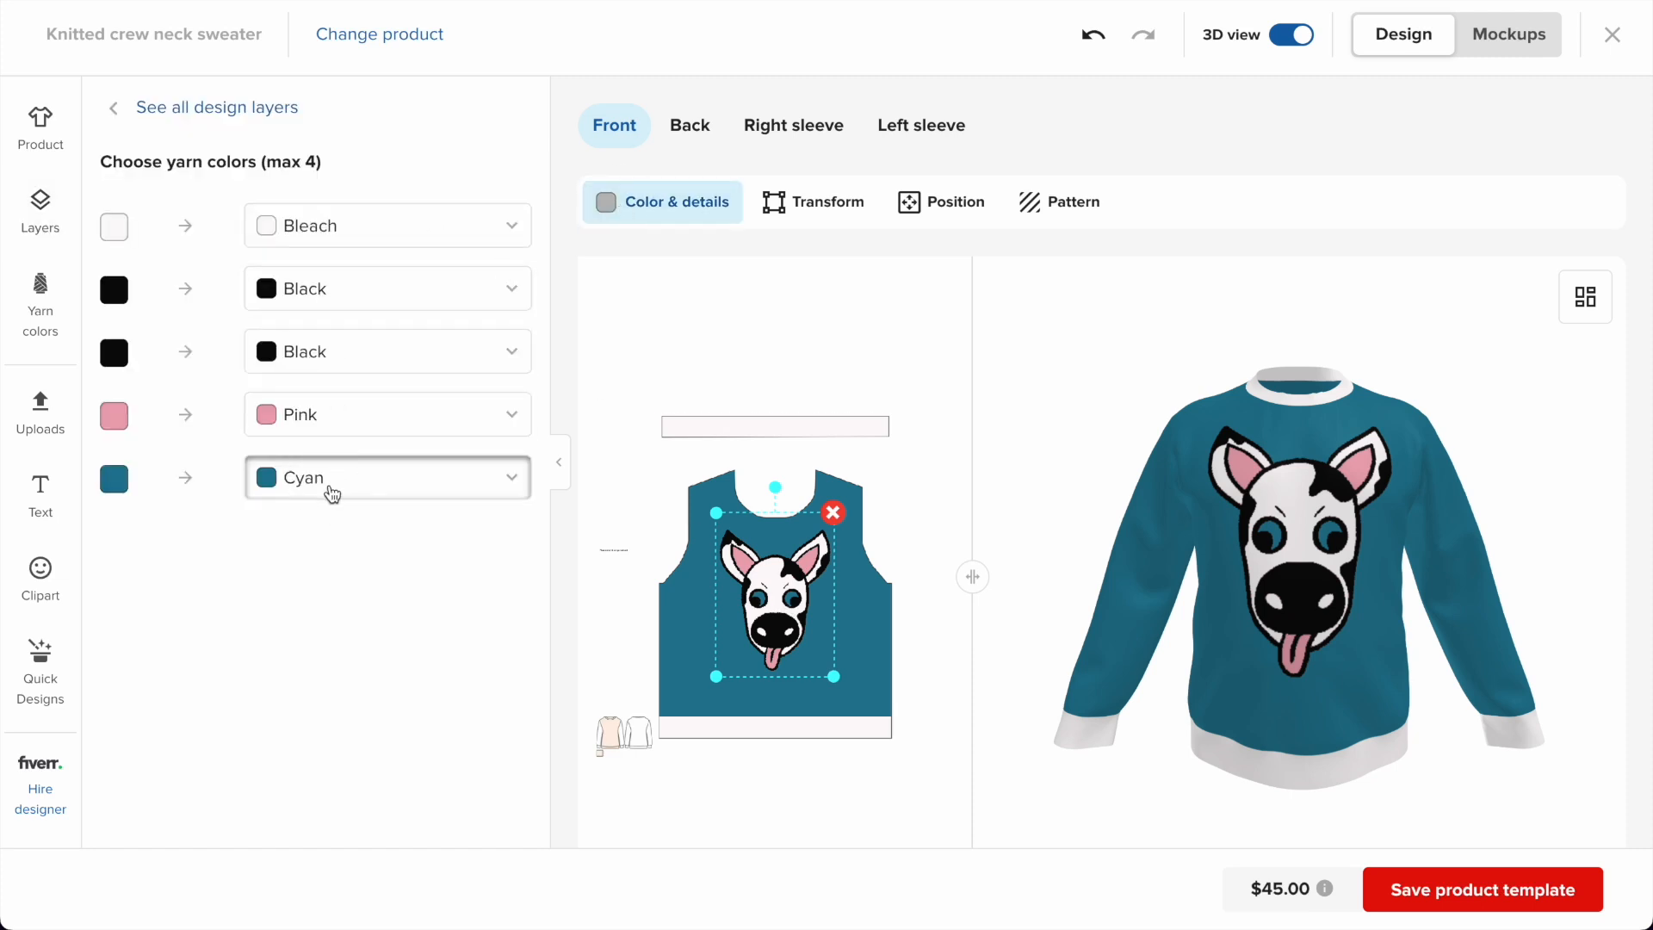
pyautogui.click(329, 489)
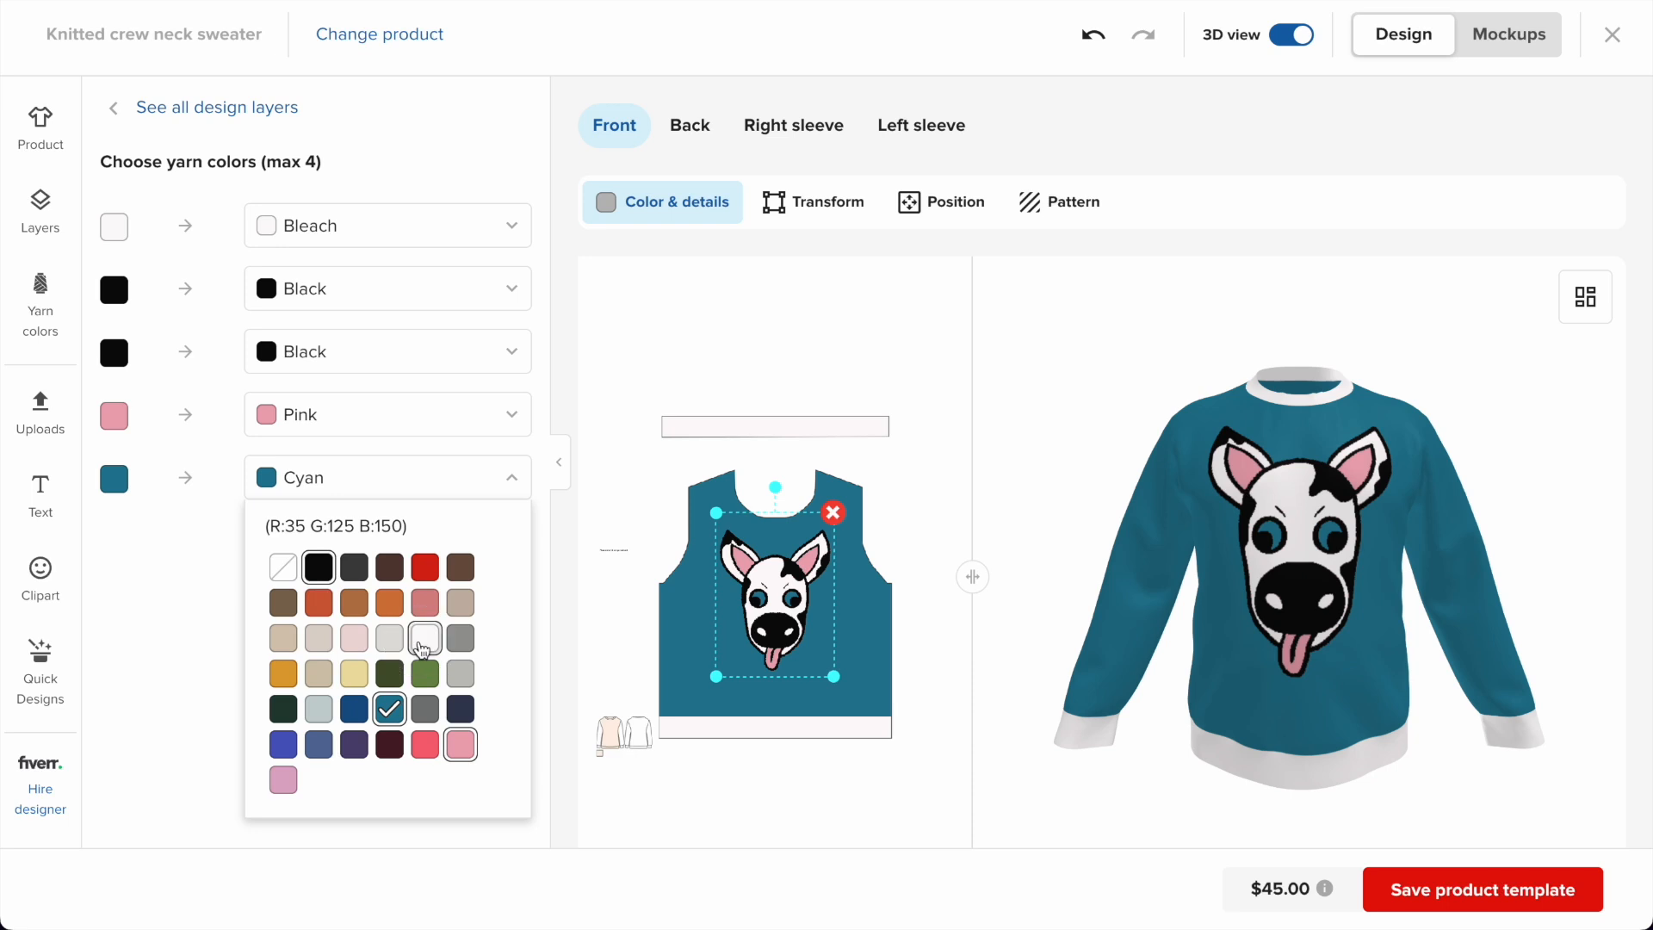
pyautogui.click(424, 639)
pyautogui.click(197, 621)
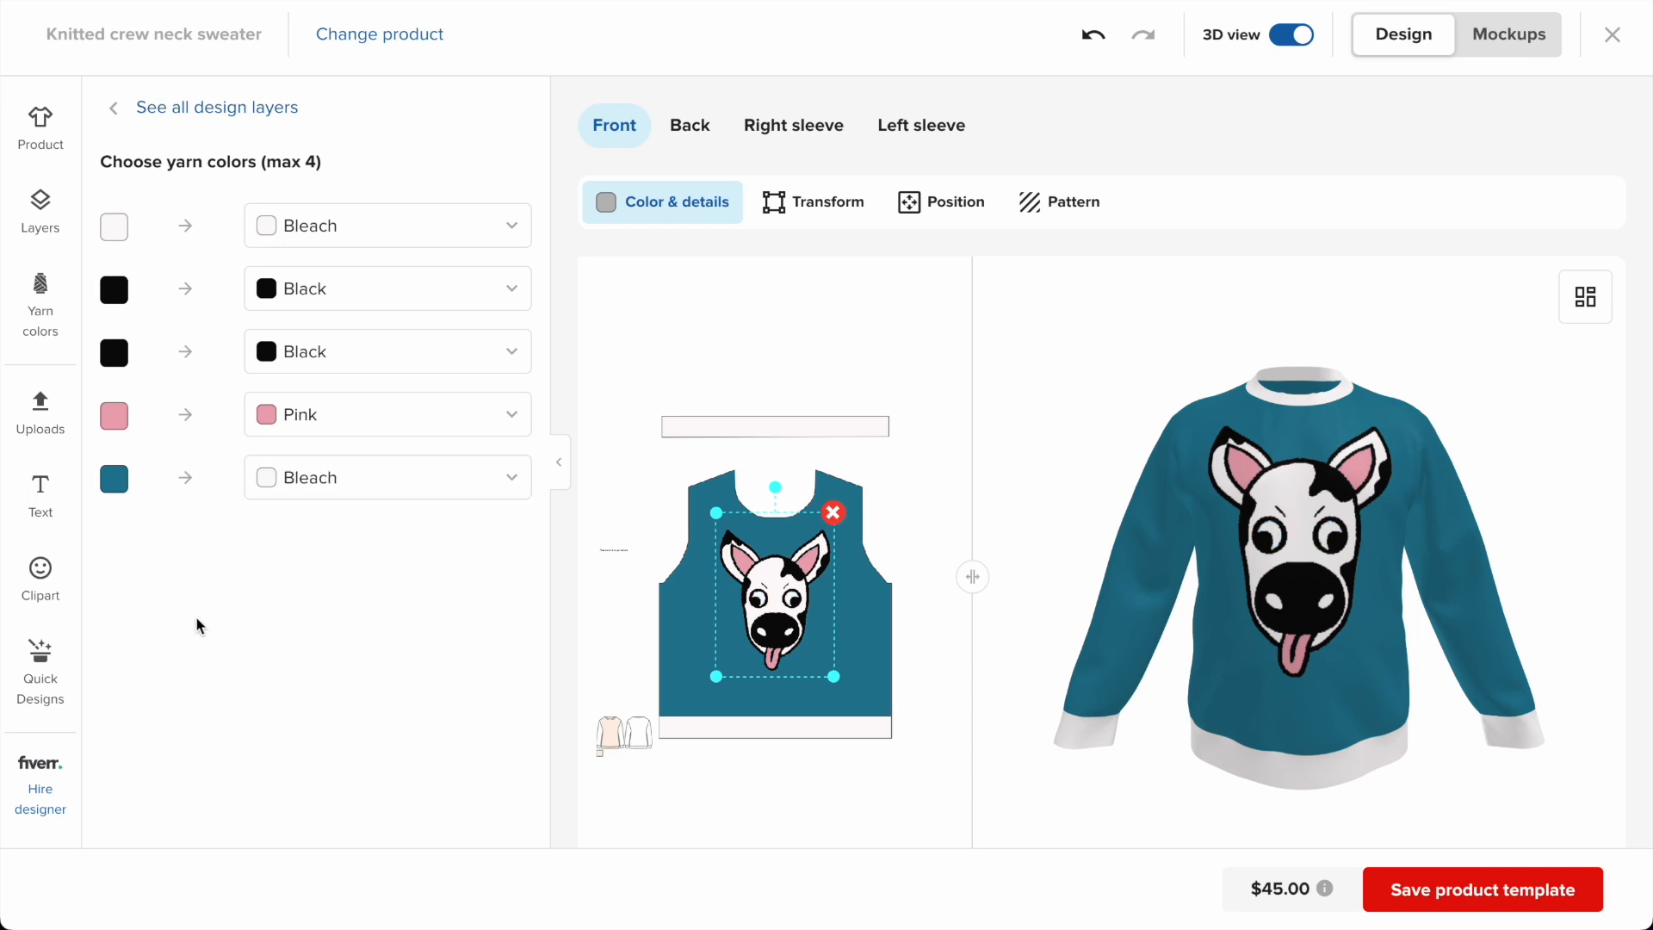
pyautogui.click(313, 350)
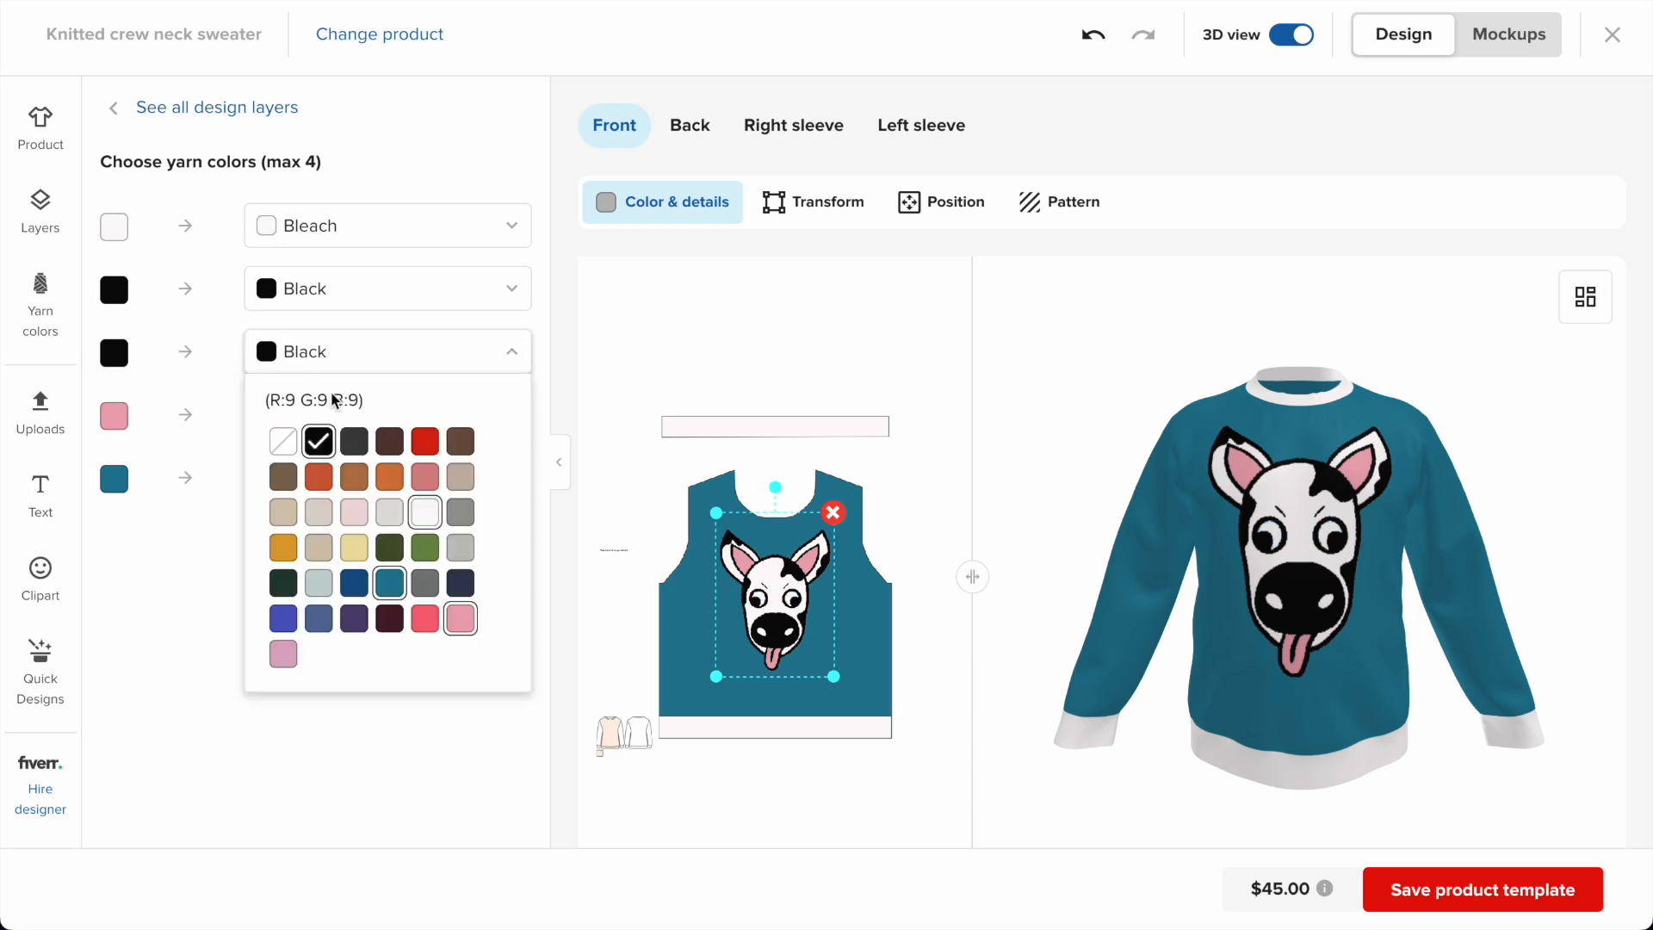
# Search the file library for "cow" and place Cow_Skin_Seamless-3.jpg on the right sleeve.
pyautogui.click(686, 129)
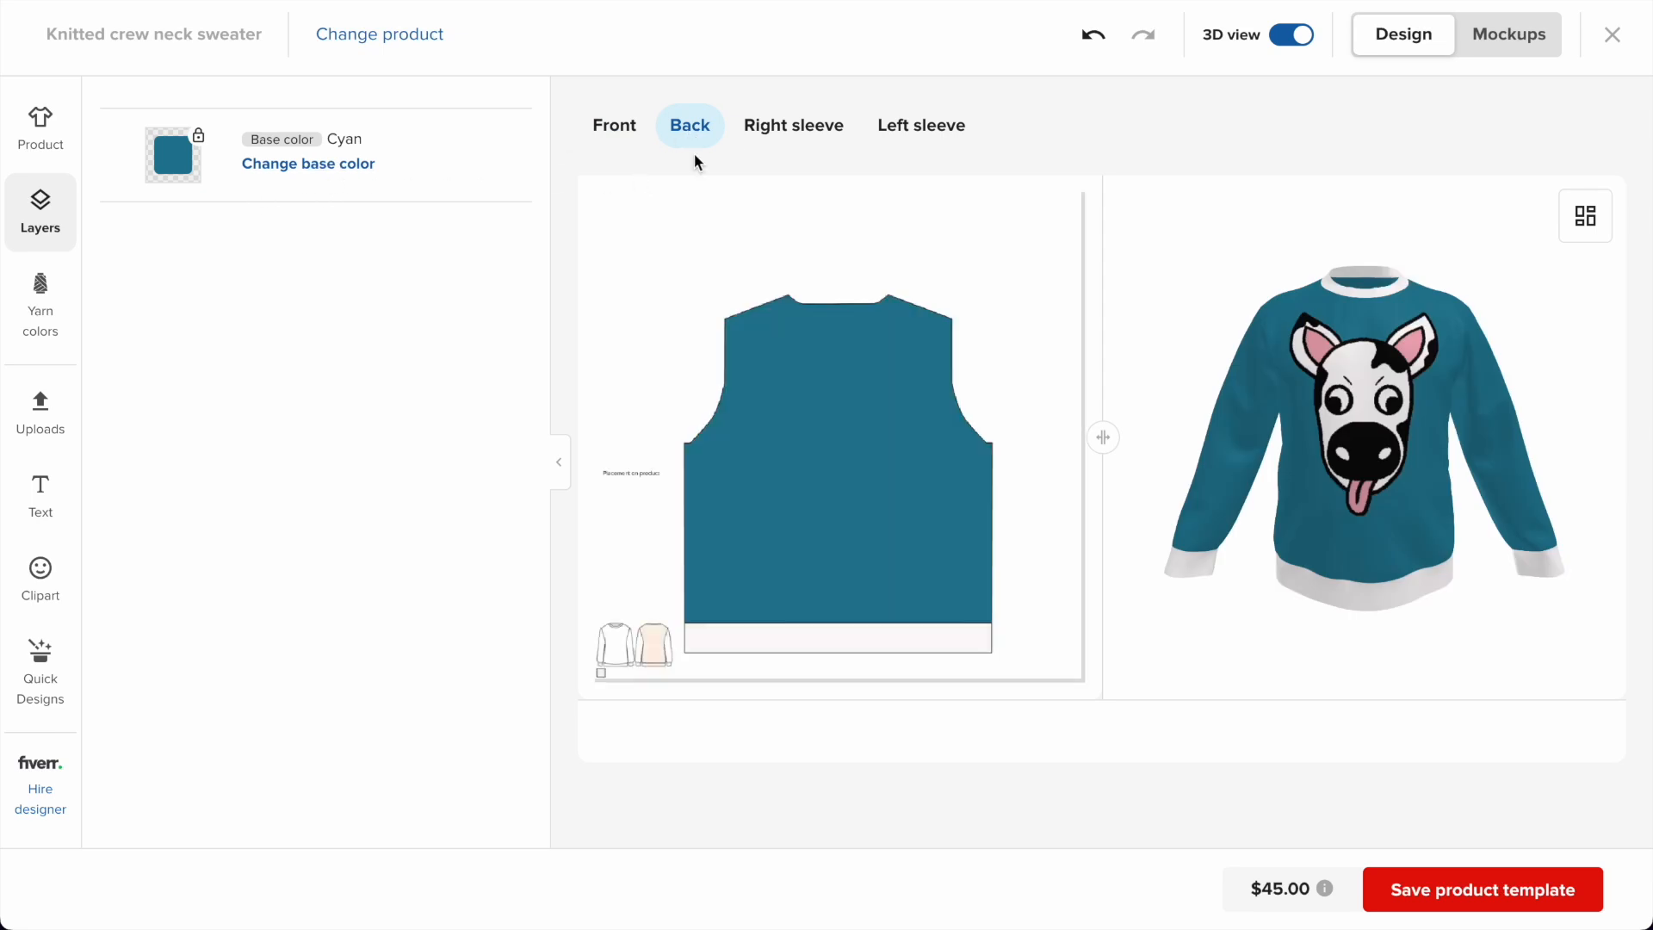
pyautogui.click(787, 136)
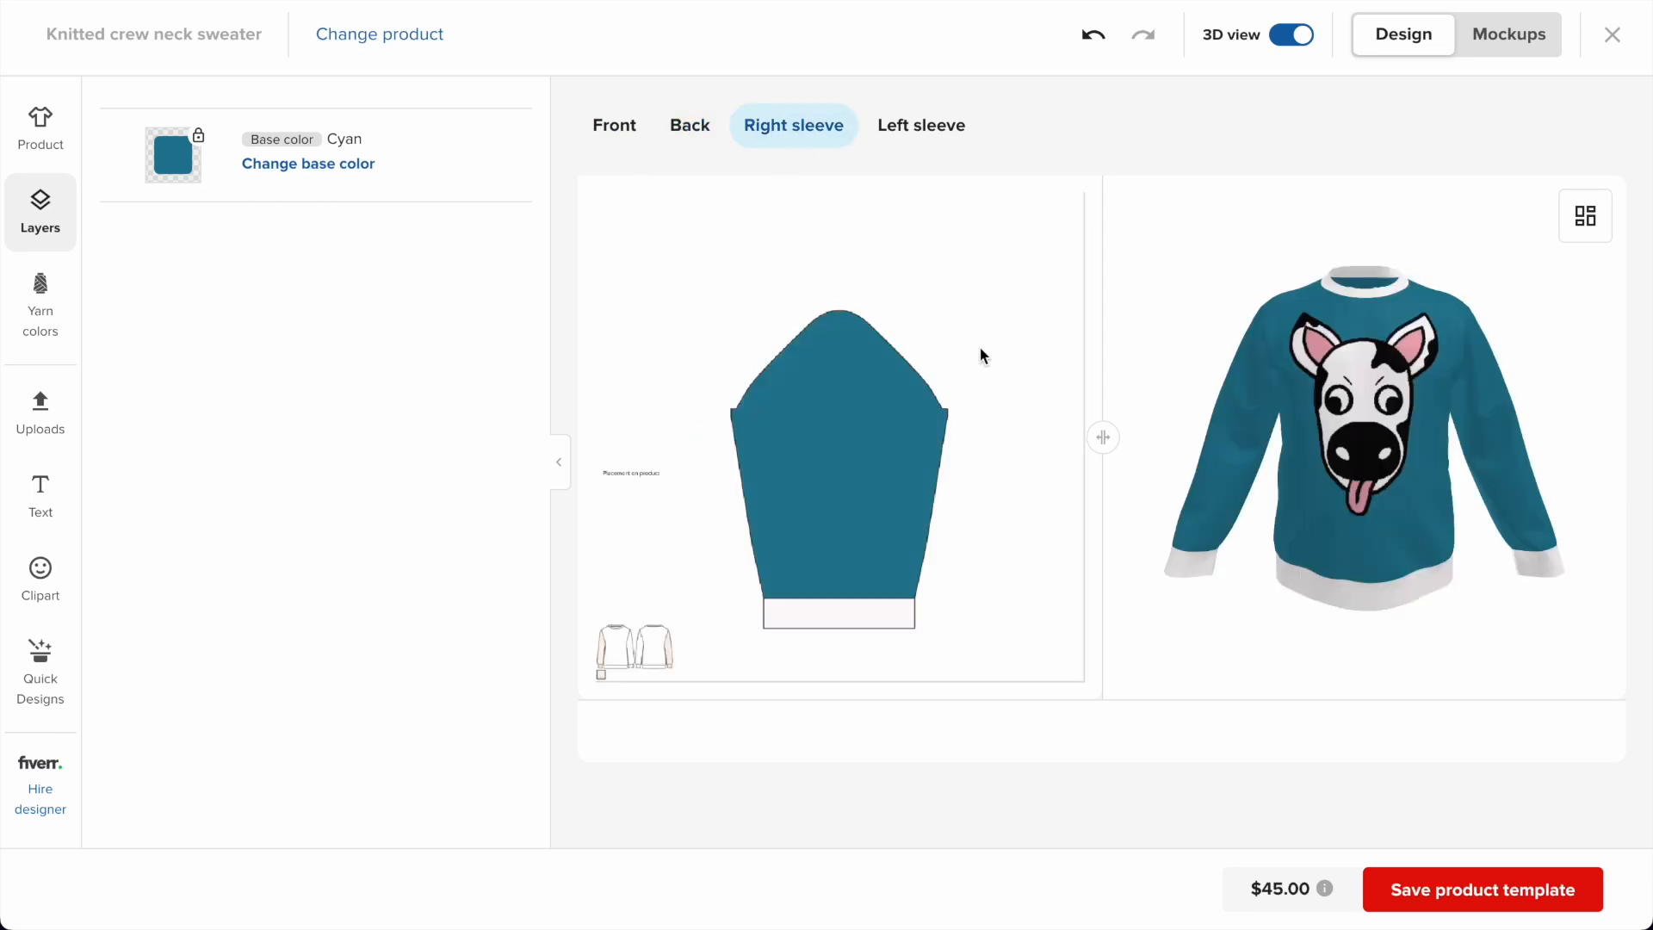
pyautogui.click(65, 415)
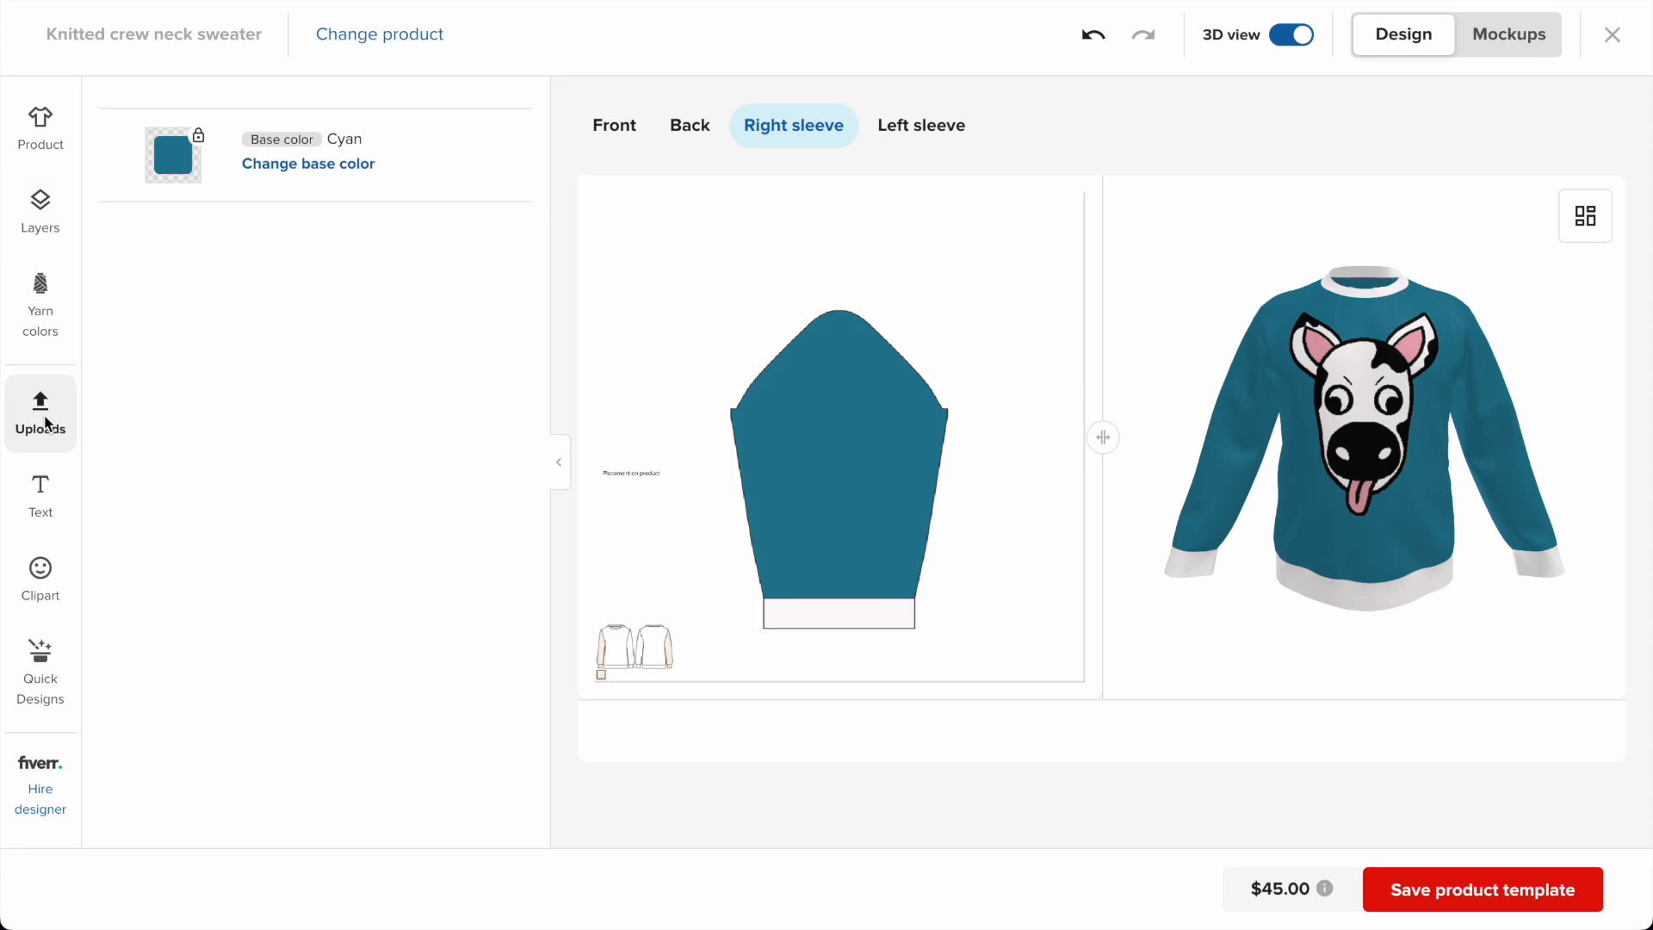
pyautogui.click(443, 166)
pyautogui.write('cow')
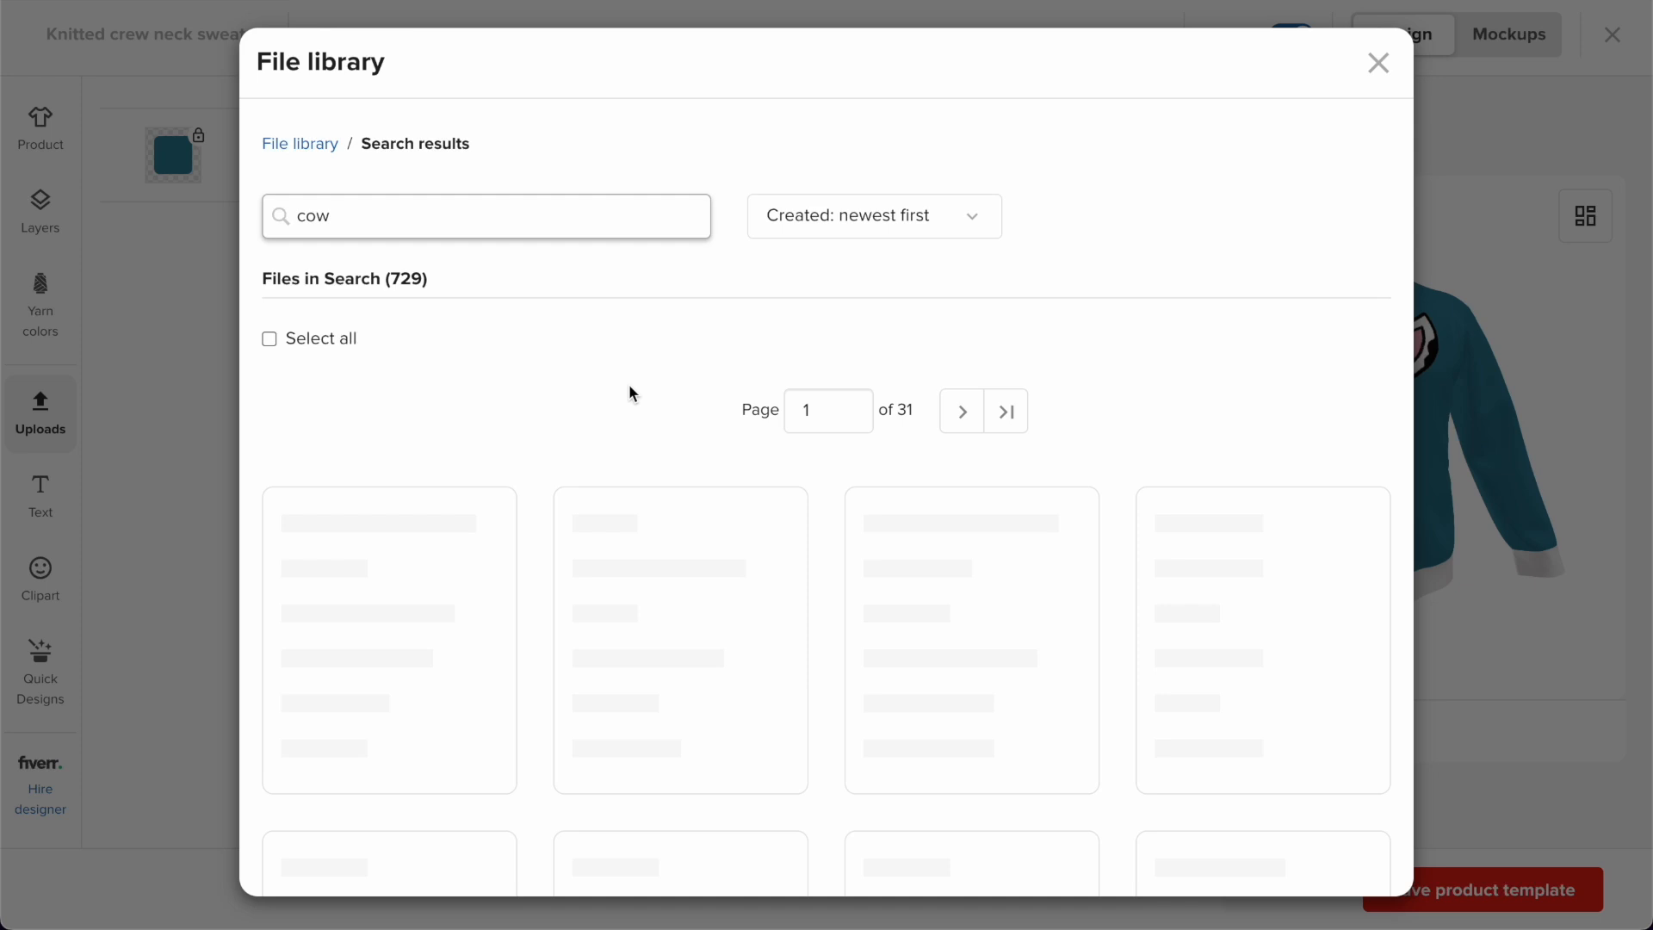
pyautogui.scroll(-5, 632, 394)
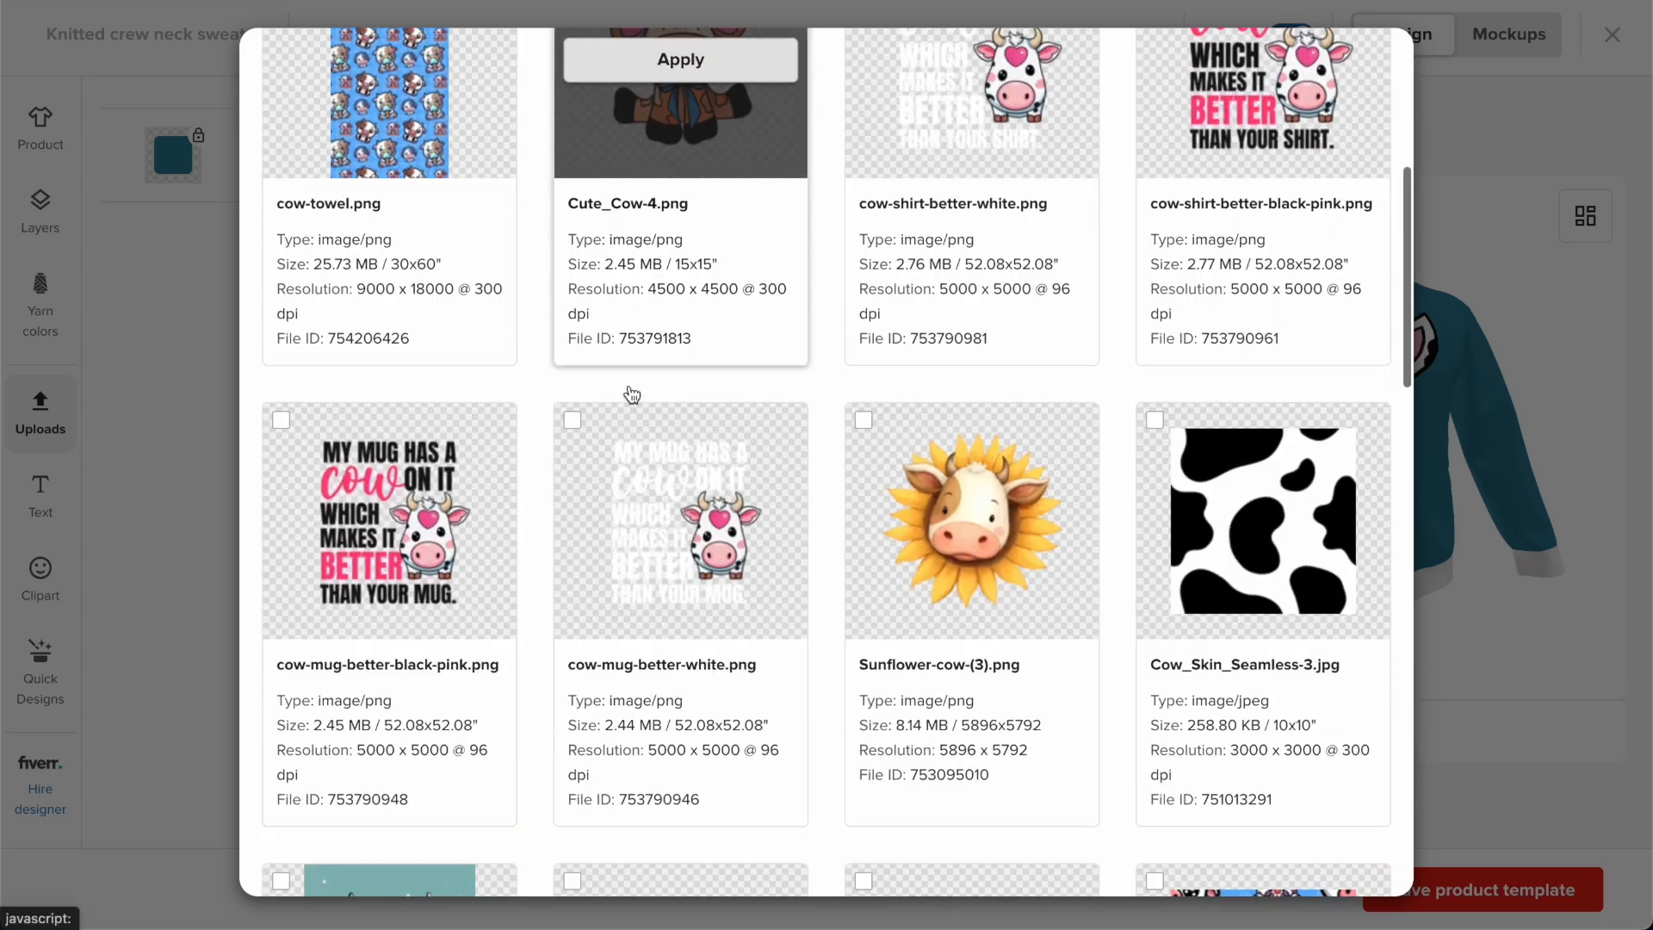
pyautogui.scroll(-5, 645, 388)
pyautogui.scroll(4, 1377, 413)
pyautogui.click(1283, 423)
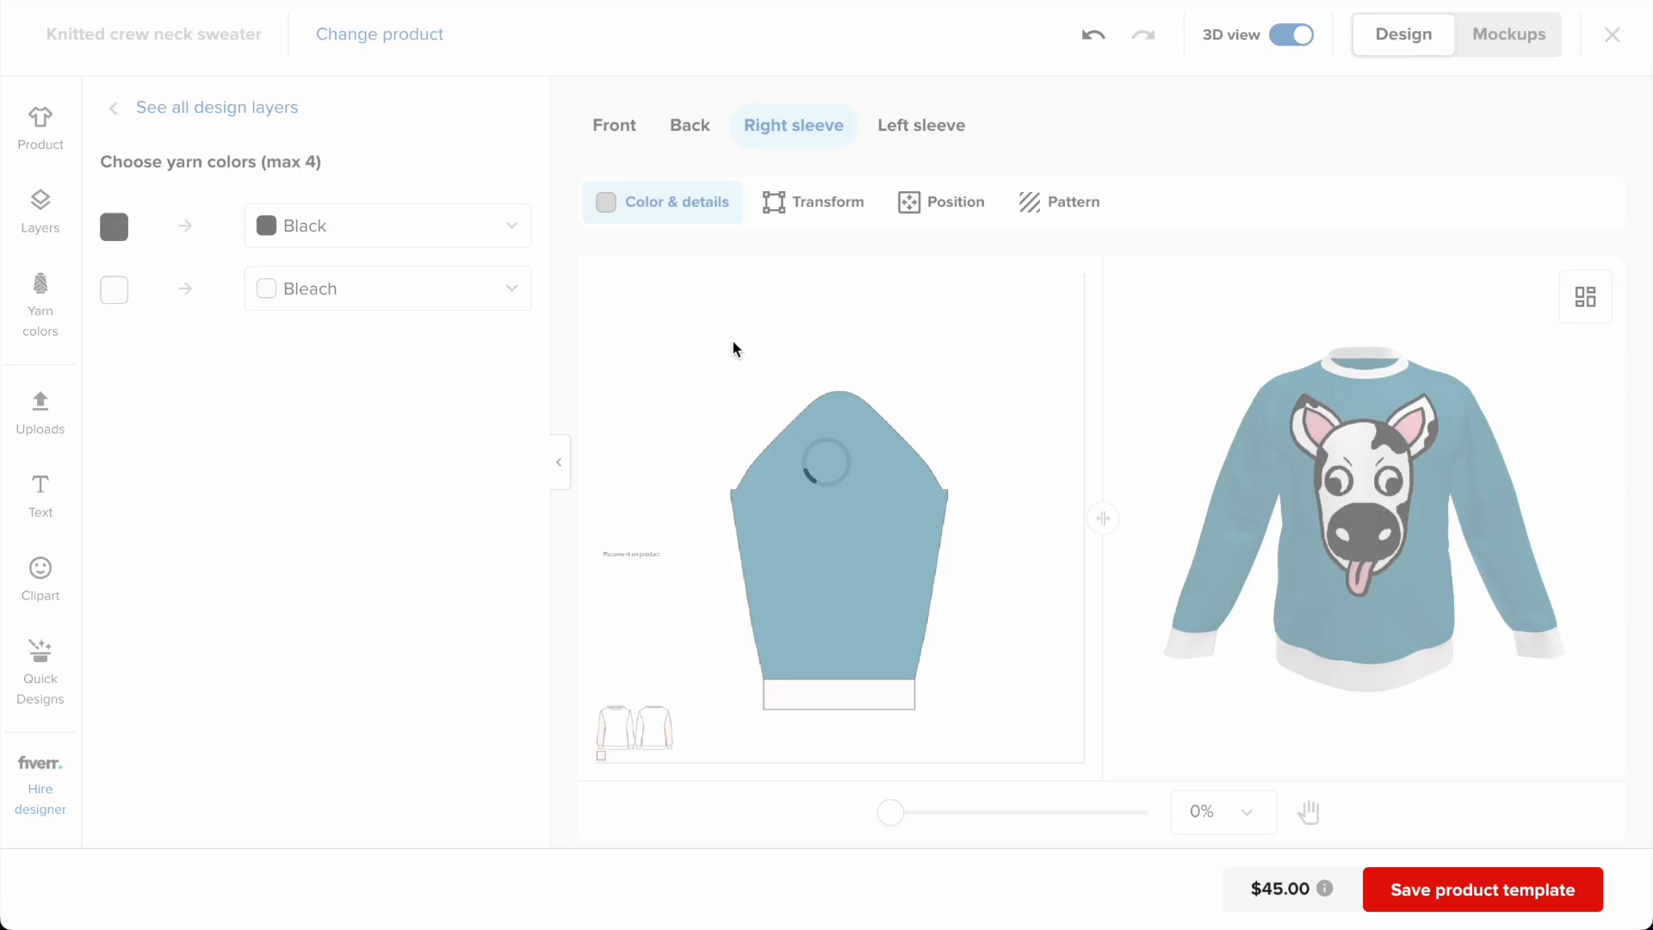
# Repeat the cow-skin image as a Block pattern over the right sleeve, with each tile shrunk to 163 by 163 units.
pyautogui.moveTo(621, 277); pyautogui.dragTo(771, 424)
pyautogui.click(1068, 206)
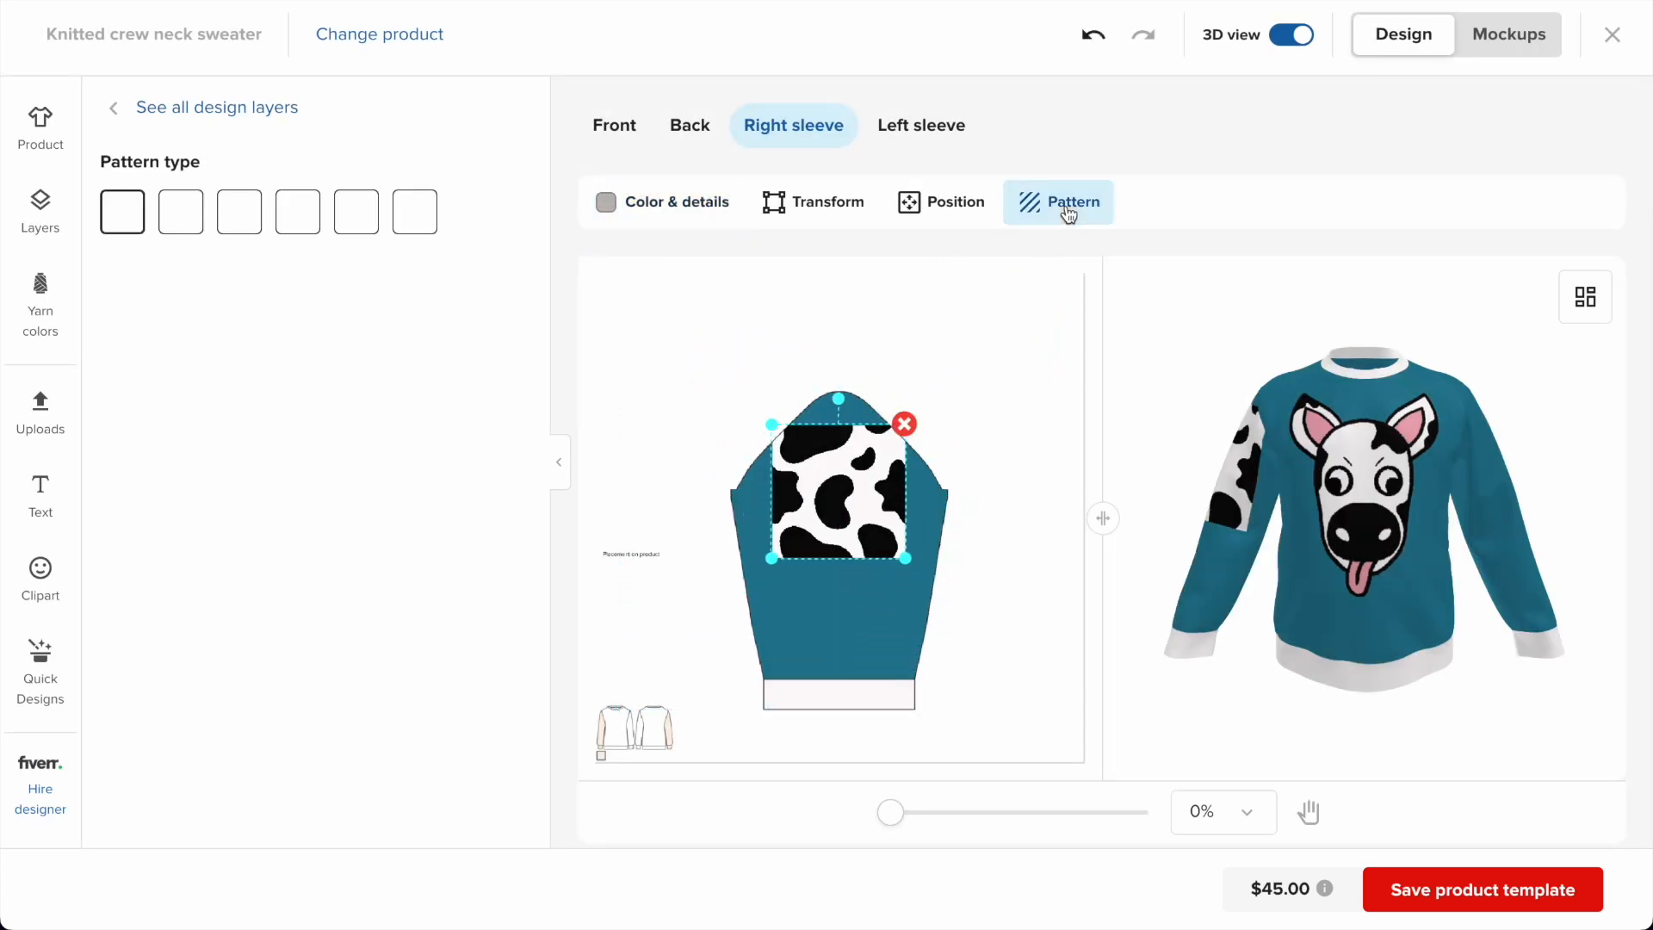
pyautogui.click(177, 217)
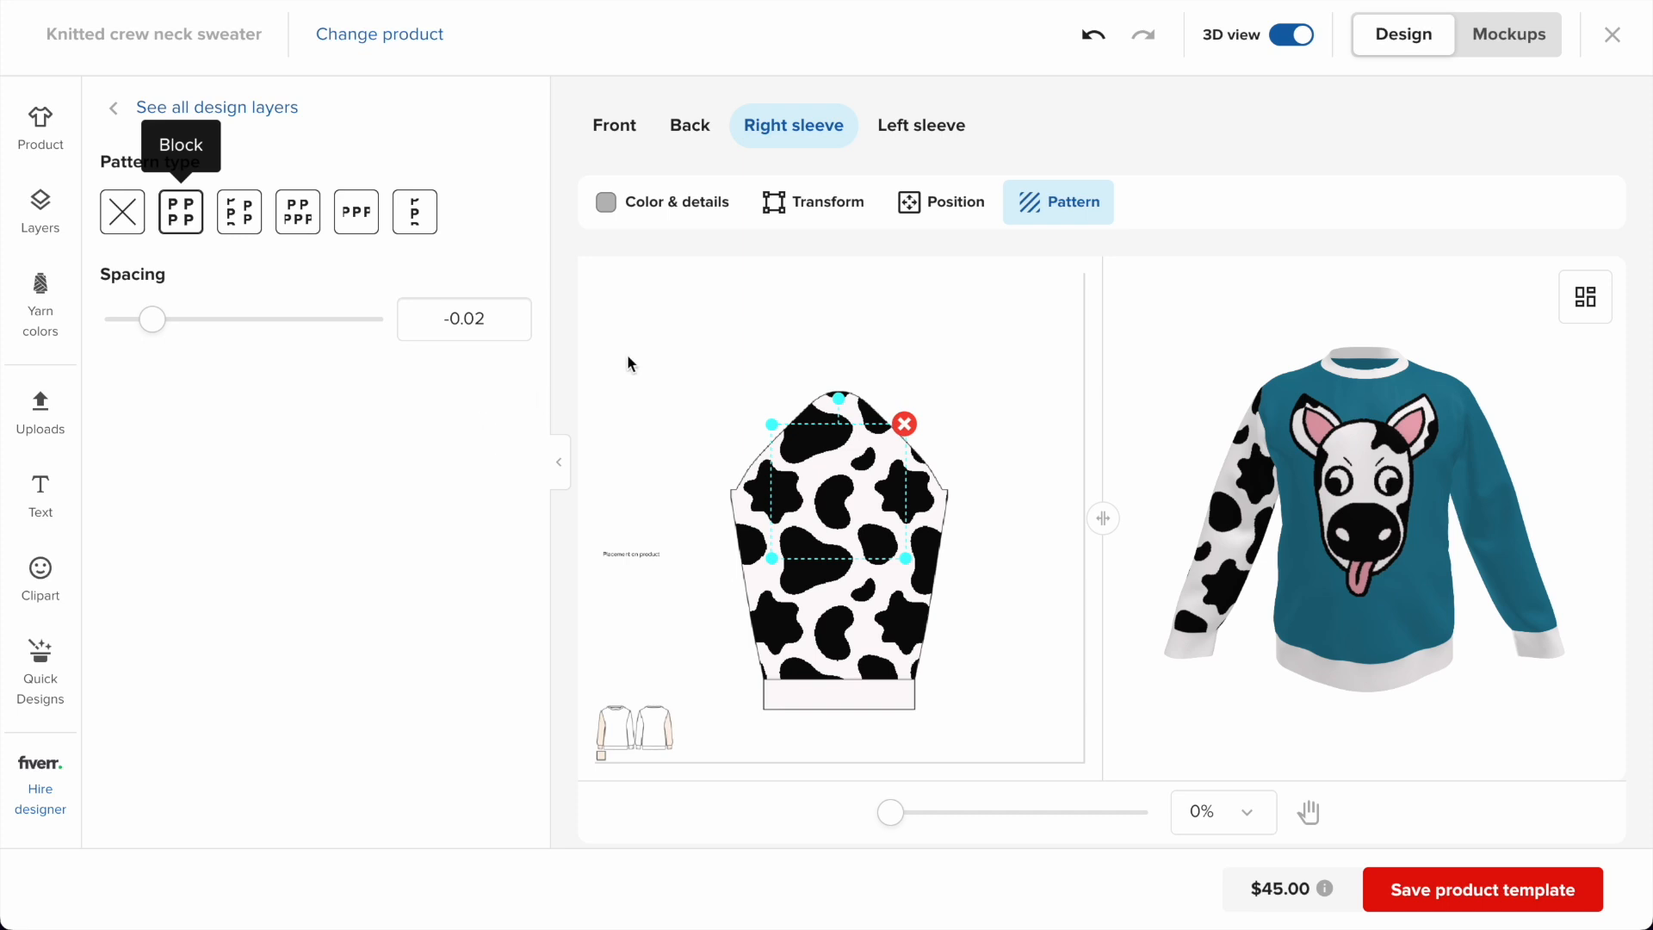
pyautogui.moveTo(773, 430); pyautogui.dragTo(785, 437)
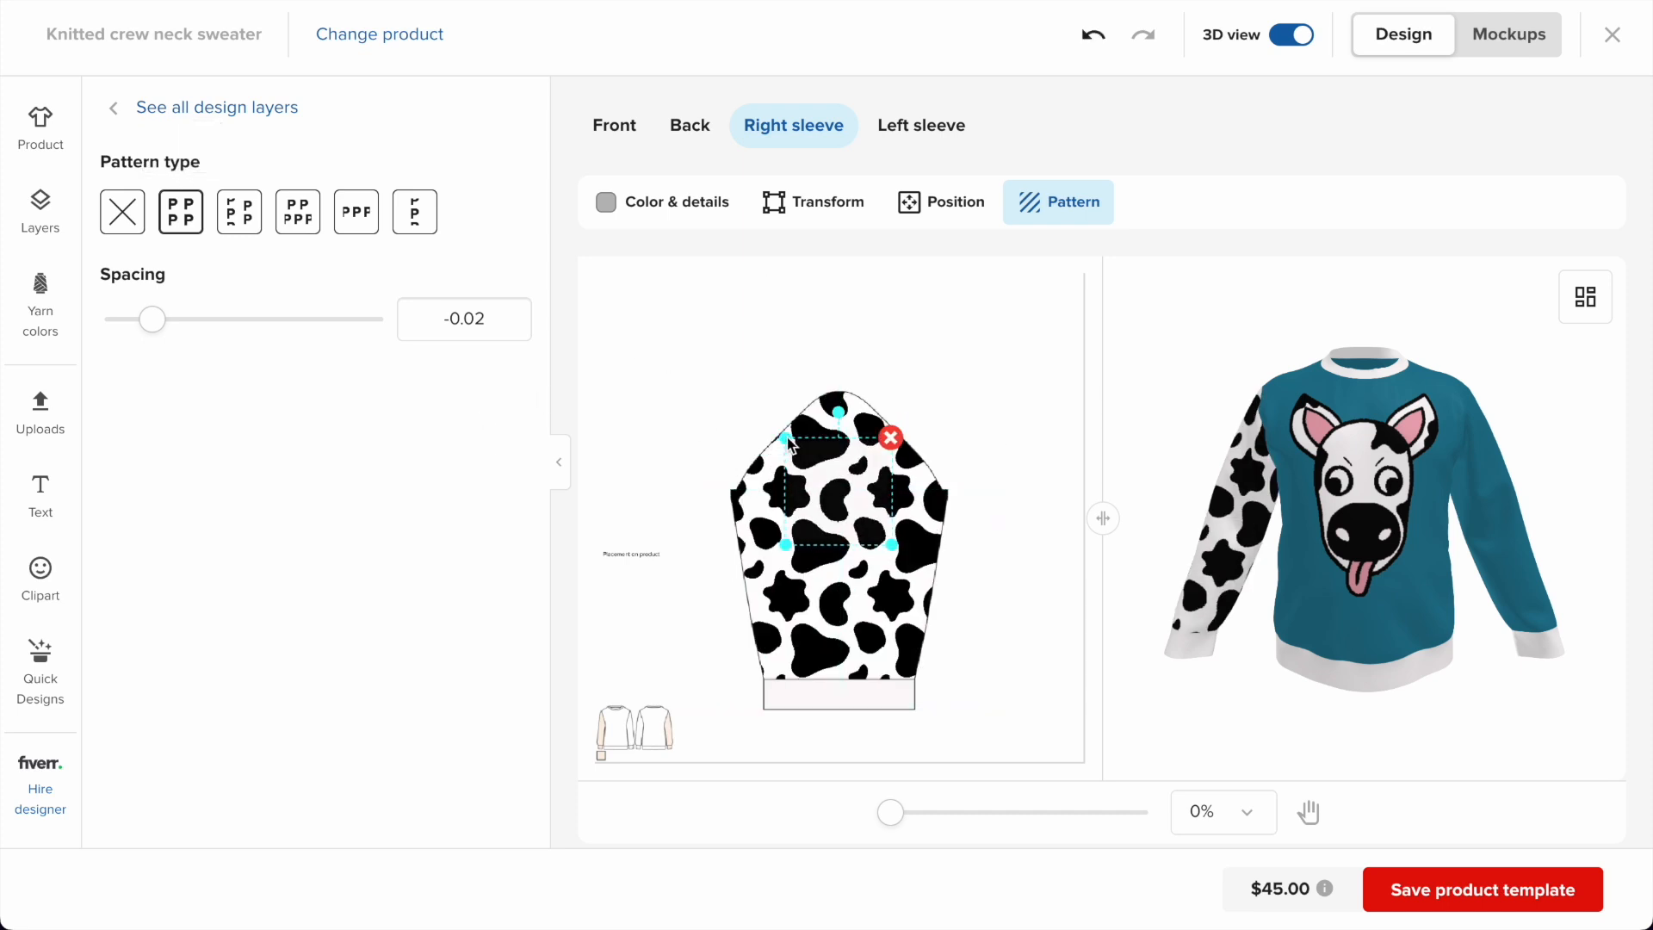
# Duplicate the right sleeve's cow-skin pattern layer to the left sleeve, check the front mockup and return to the design.
pyautogui.click(277, 108)
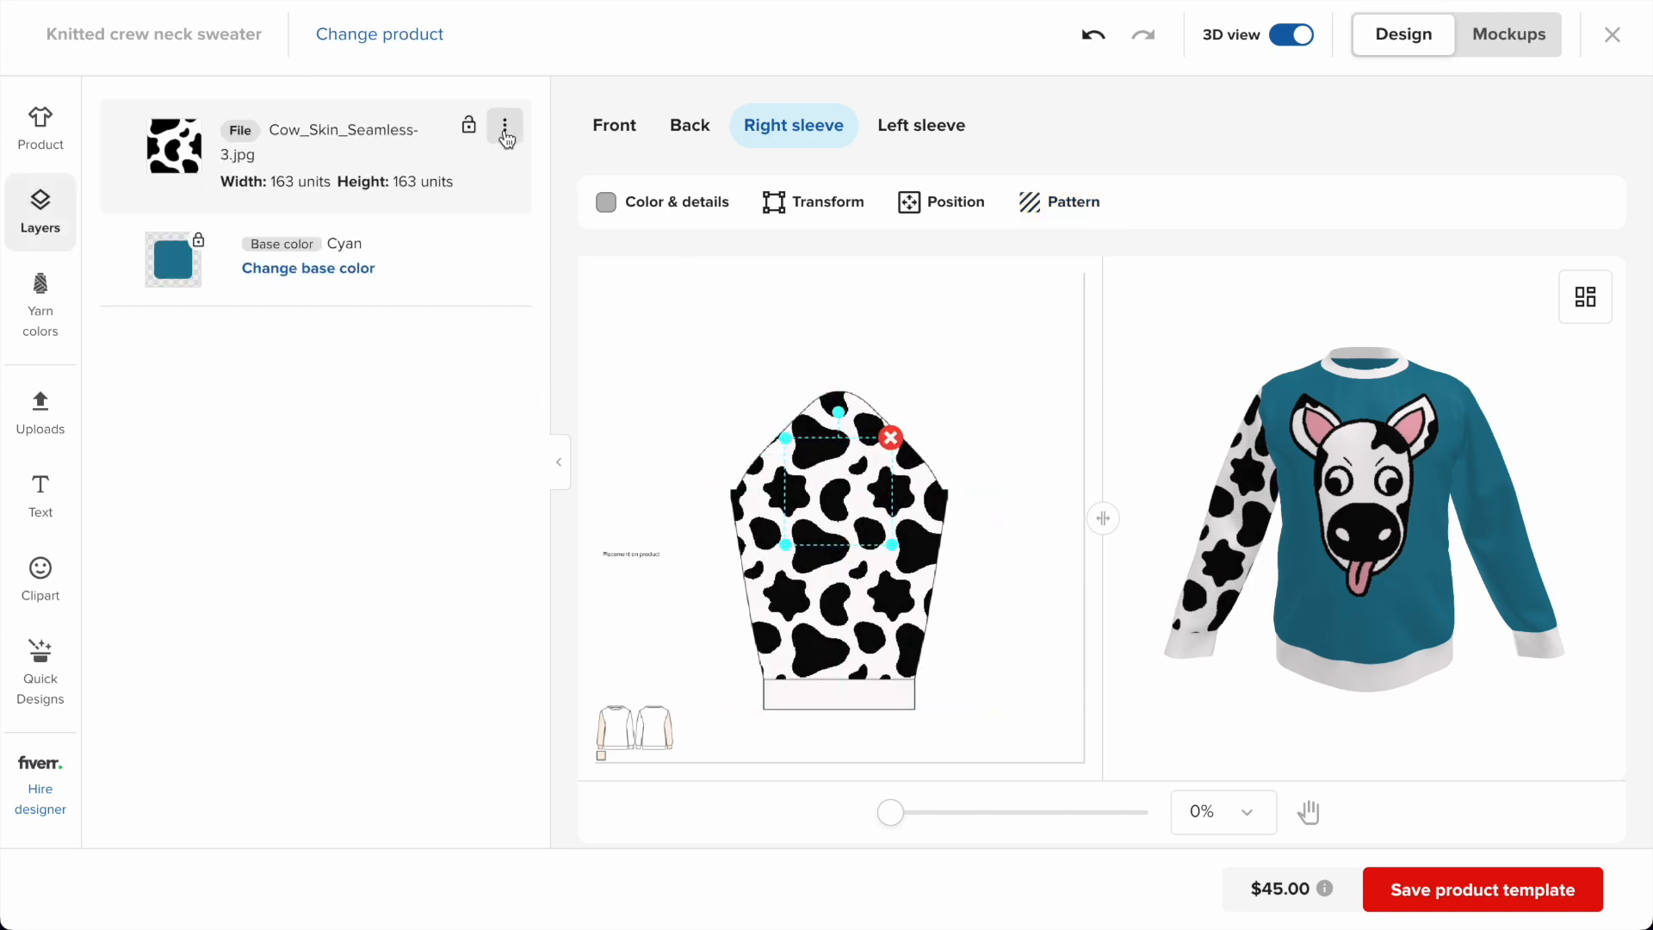
pyautogui.click(505, 129)
pyautogui.click(431, 177)
pyautogui.click(396, 487)
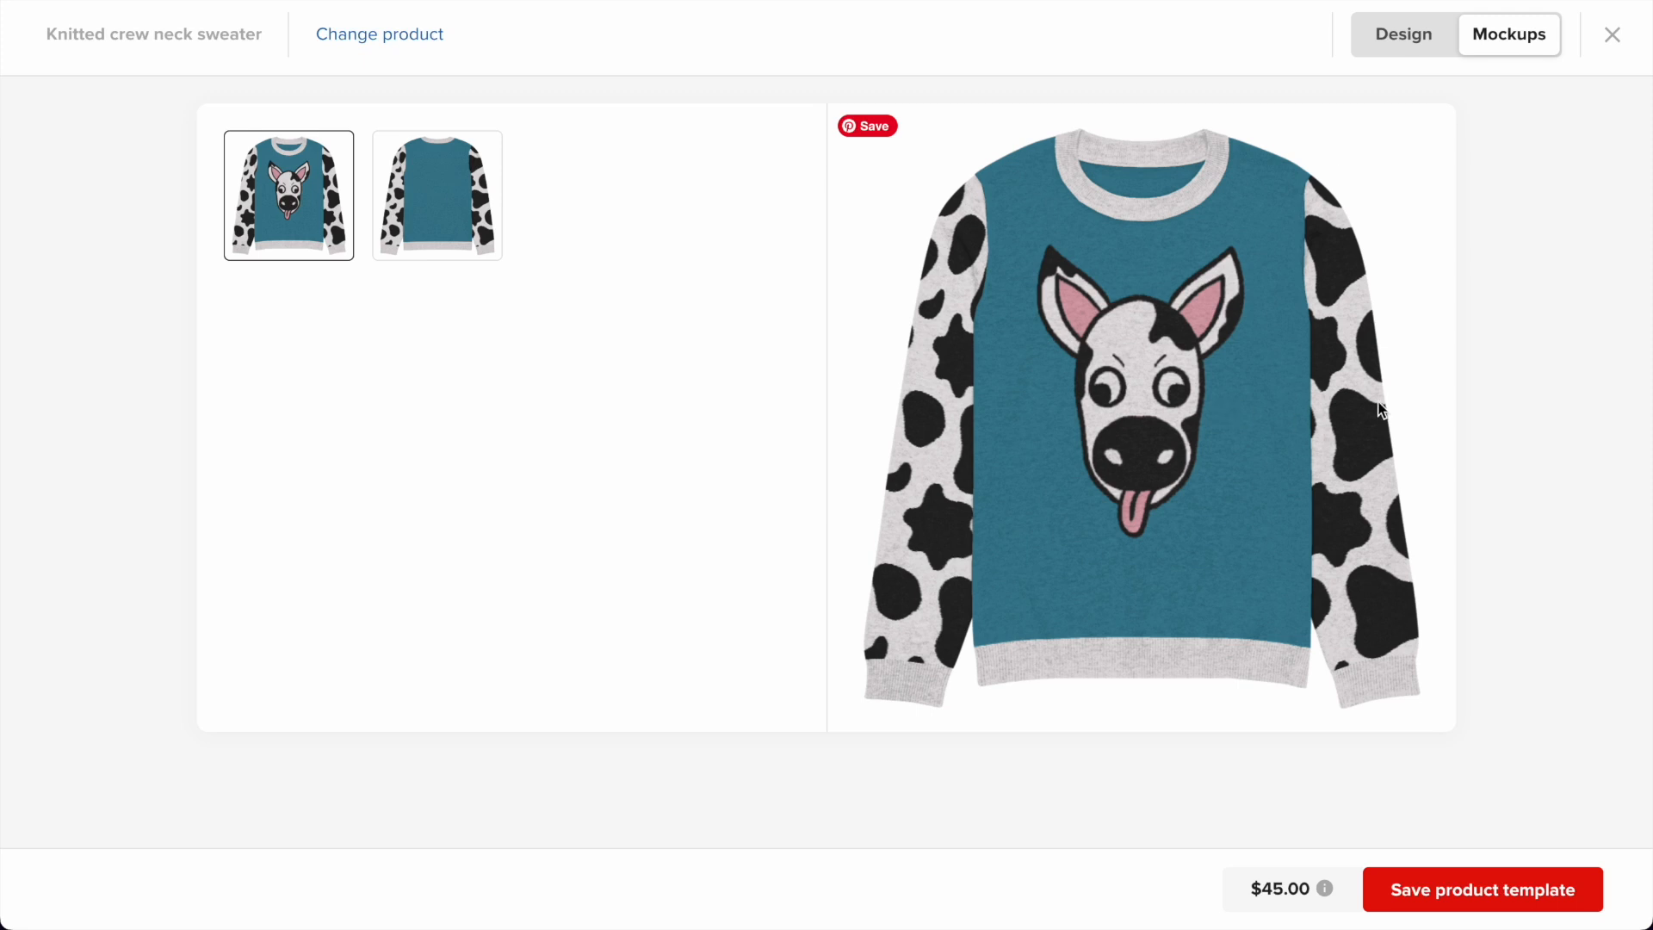
pyautogui.click(1411, 49)
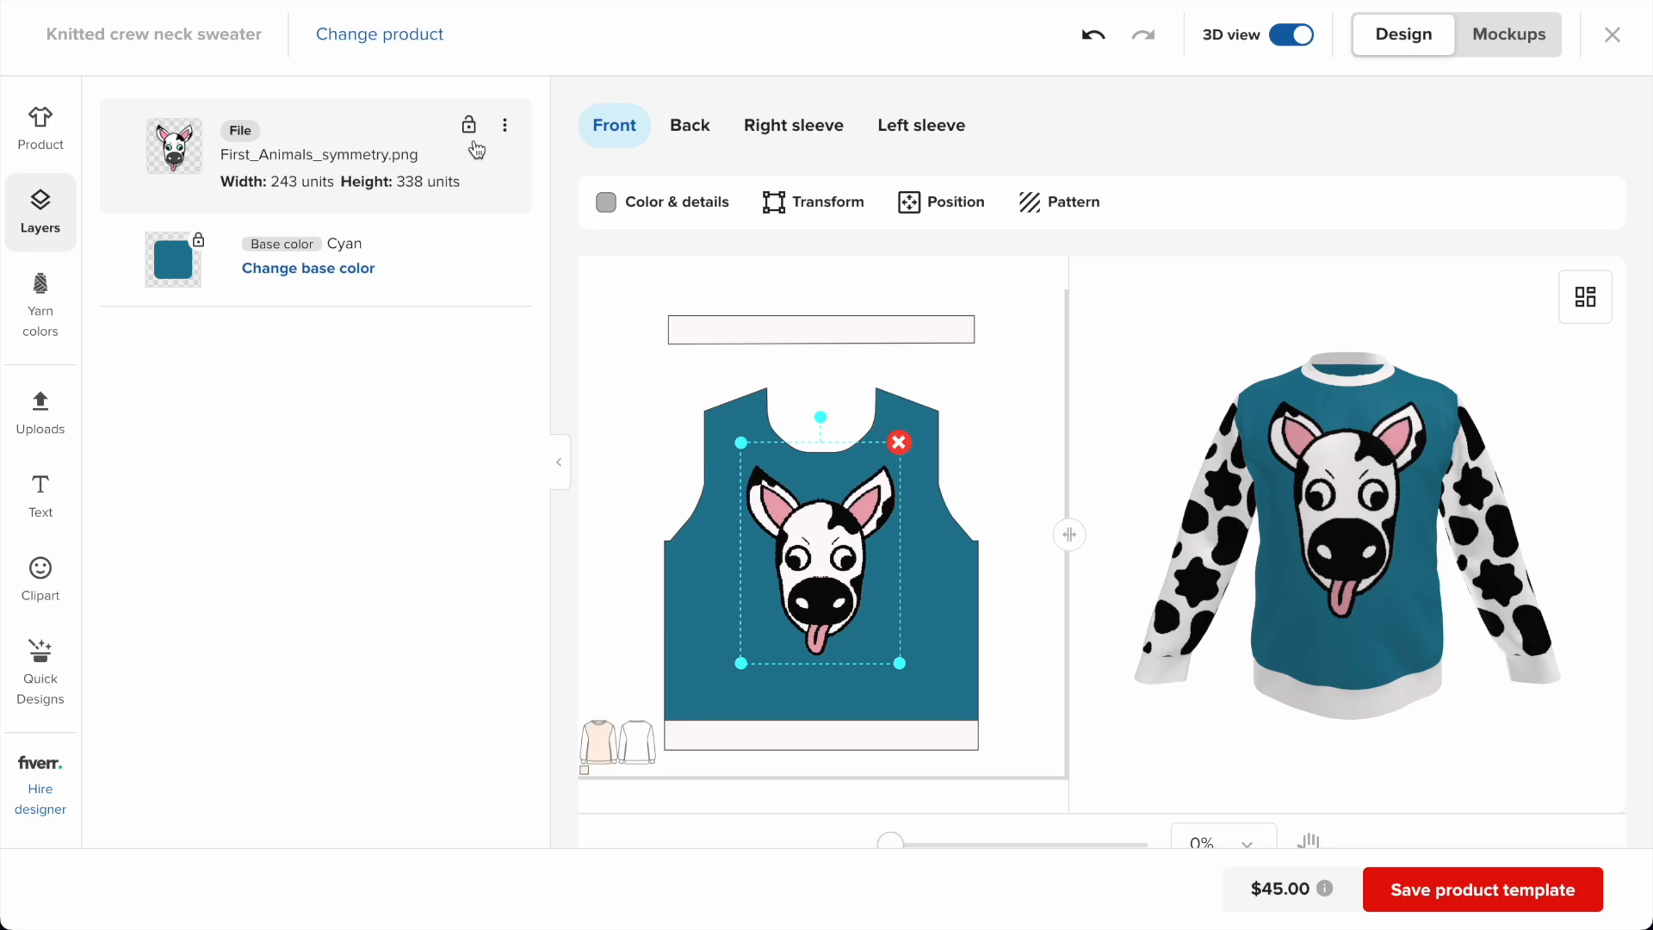
# Delete the cow face from the front and the cow-skin pattern from both sleeves.
pyautogui.click(505, 125)
pyautogui.click(373, 226)
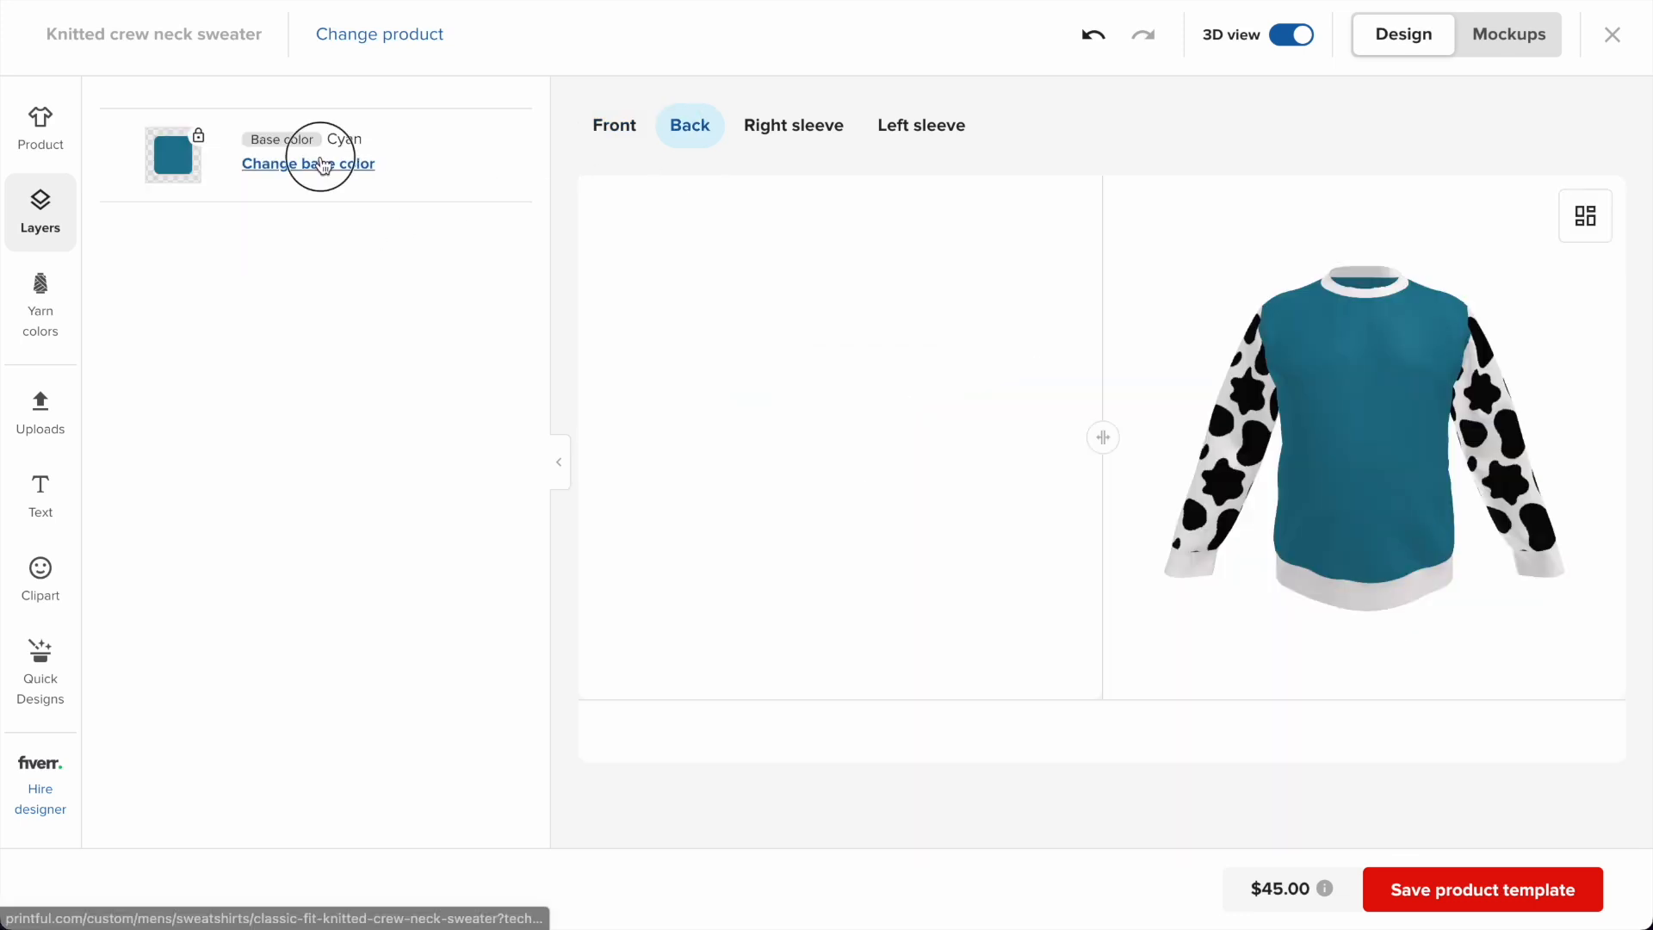
pyautogui.click(322, 165)
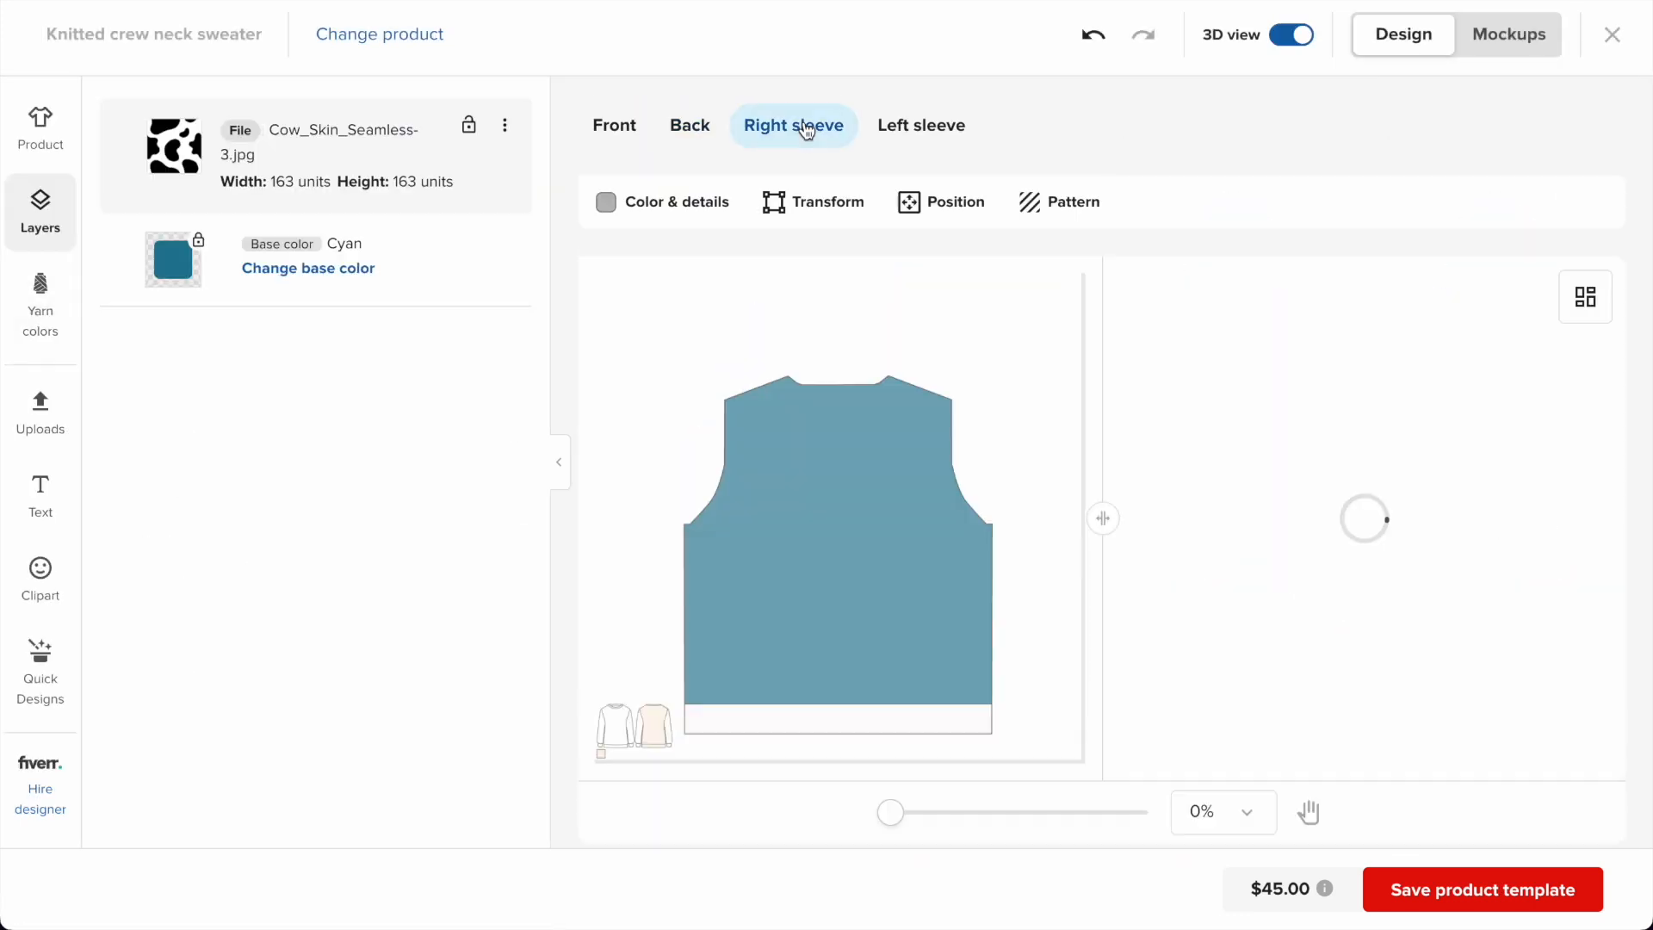
pyautogui.click(504, 125)
pyautogui.click(442, 225)
pyautogui.click(919, 129)
pyautogui.click(505, 125)
pyautogui.click(461, 225)
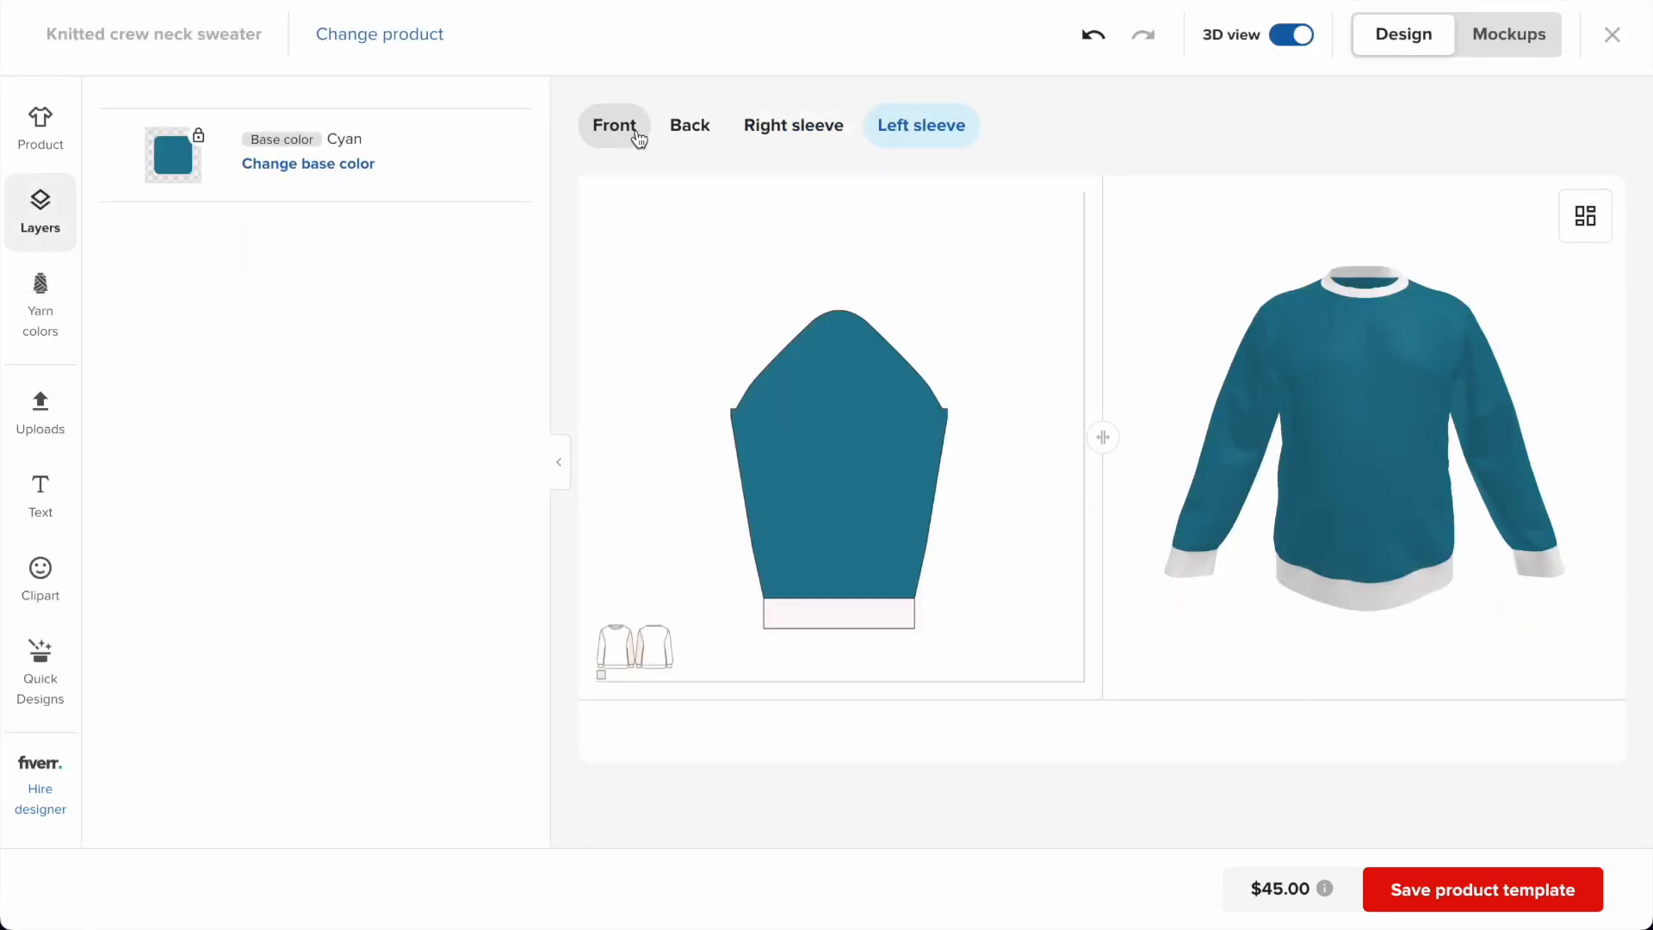
# Add the text "Feeling" to the sweater's front.
pyautogui.click(620, 130)
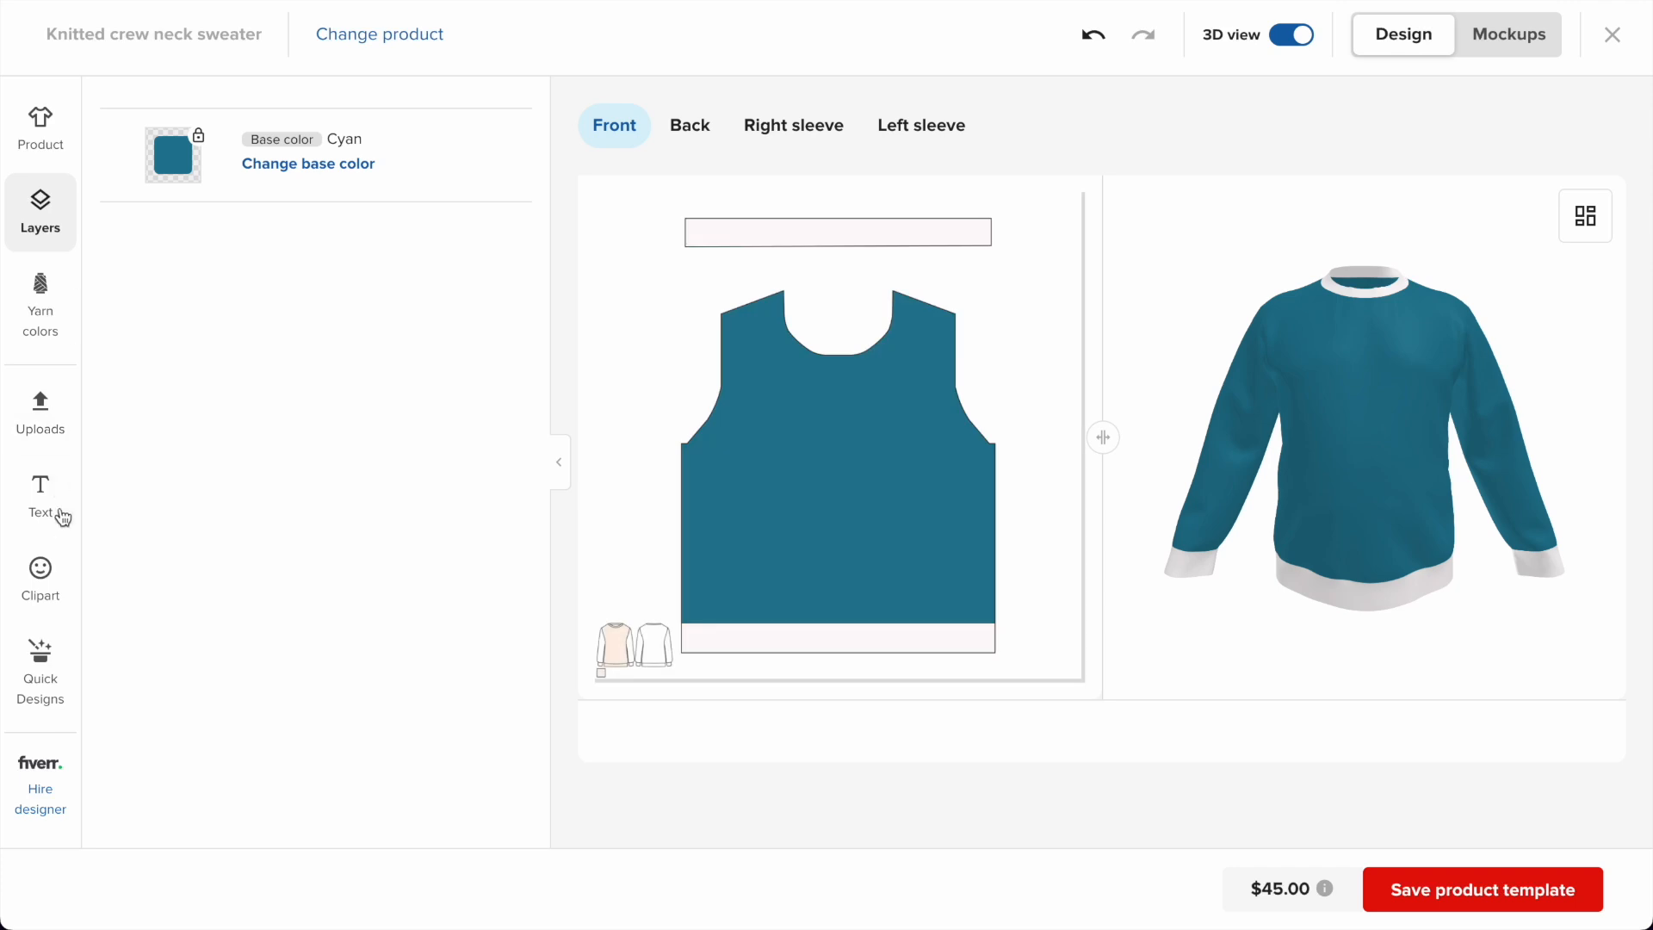
pyautogui.click(62, 504)
pyautogui.click(257, 185)
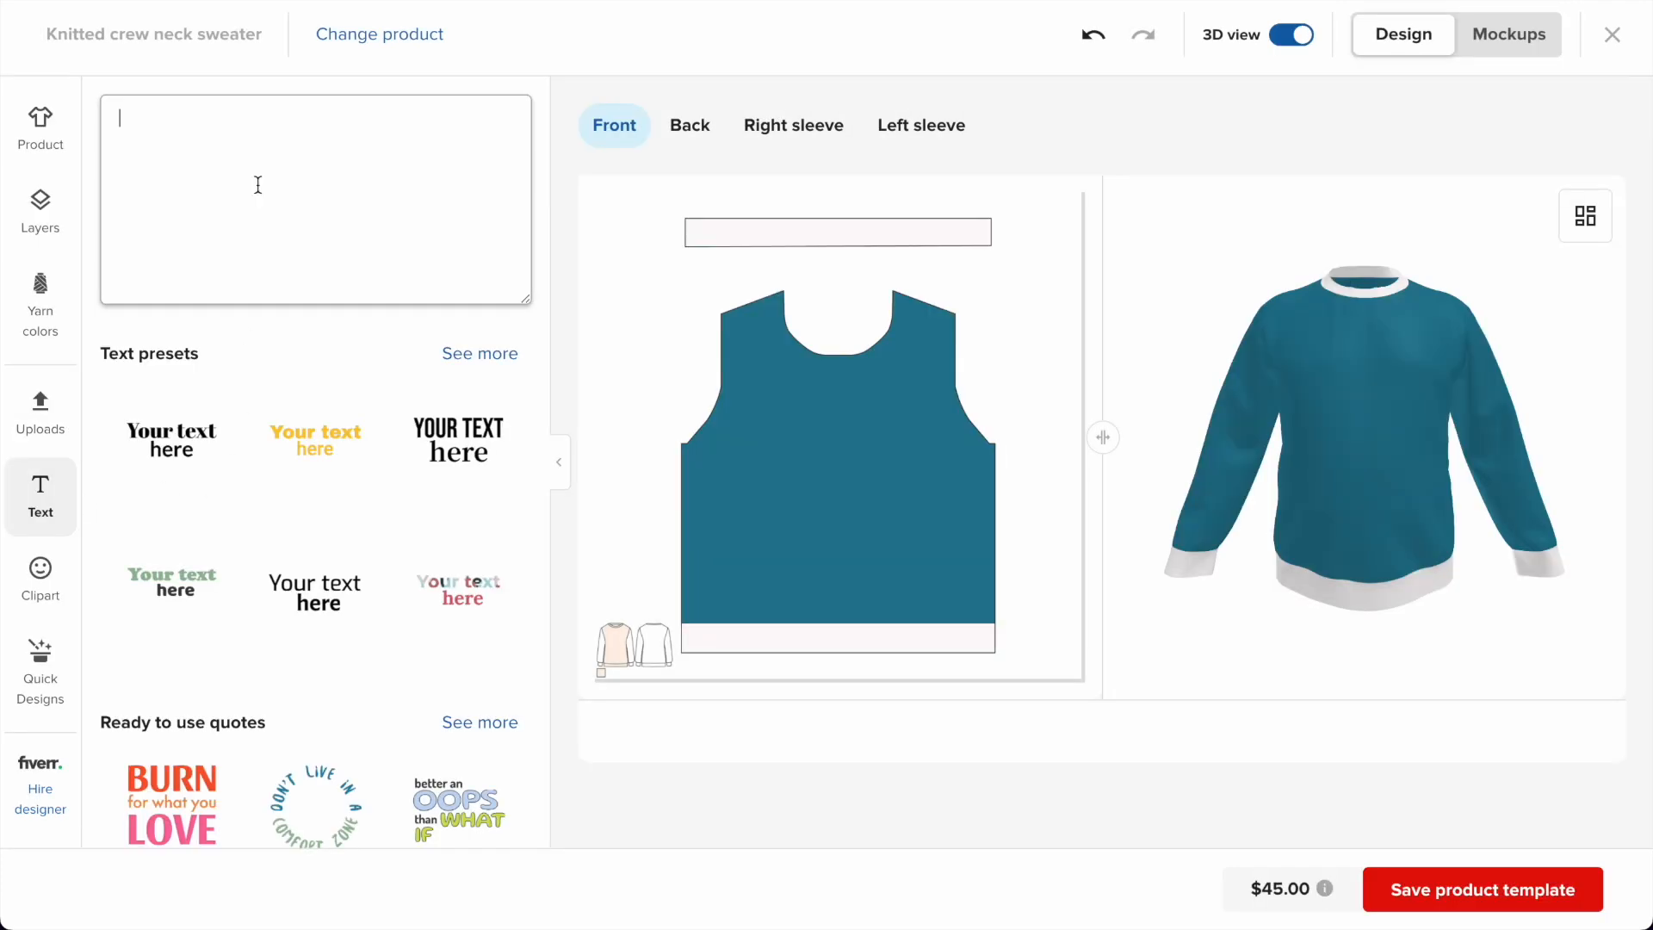
pyautogui.write('Fee')
pyautogui.write('el')
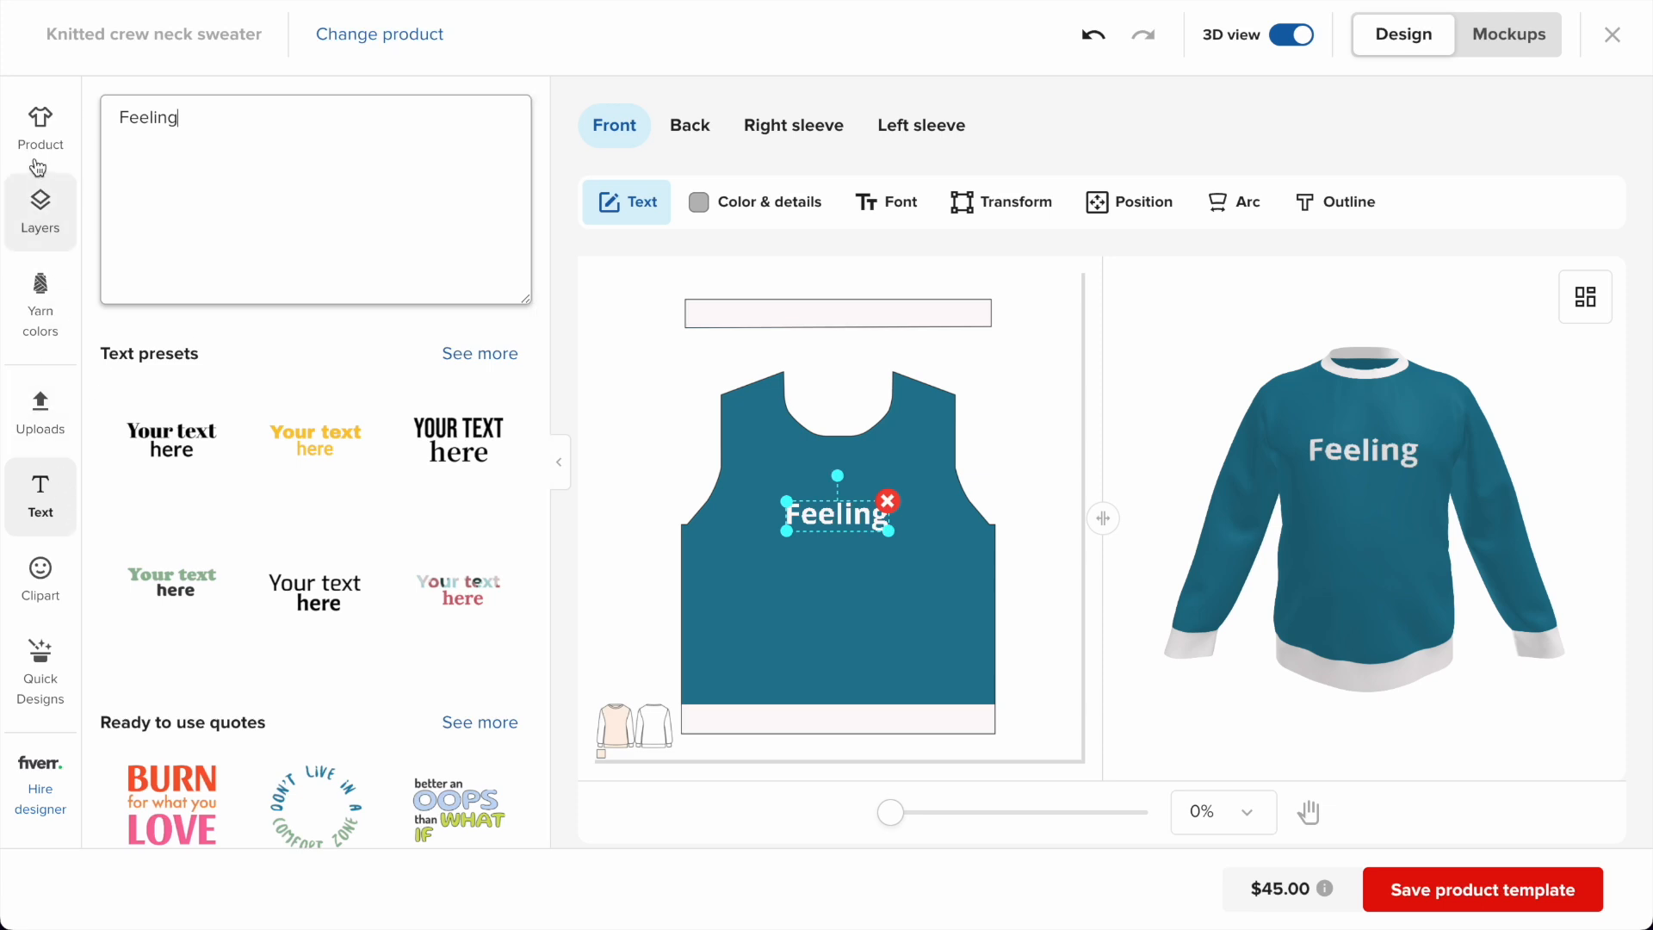
# Add a separate text "Cozy" to the sweater's front and place it just below "Feeling".
pyautogui.click(40, 211)
pyautogui.click(40, 495)
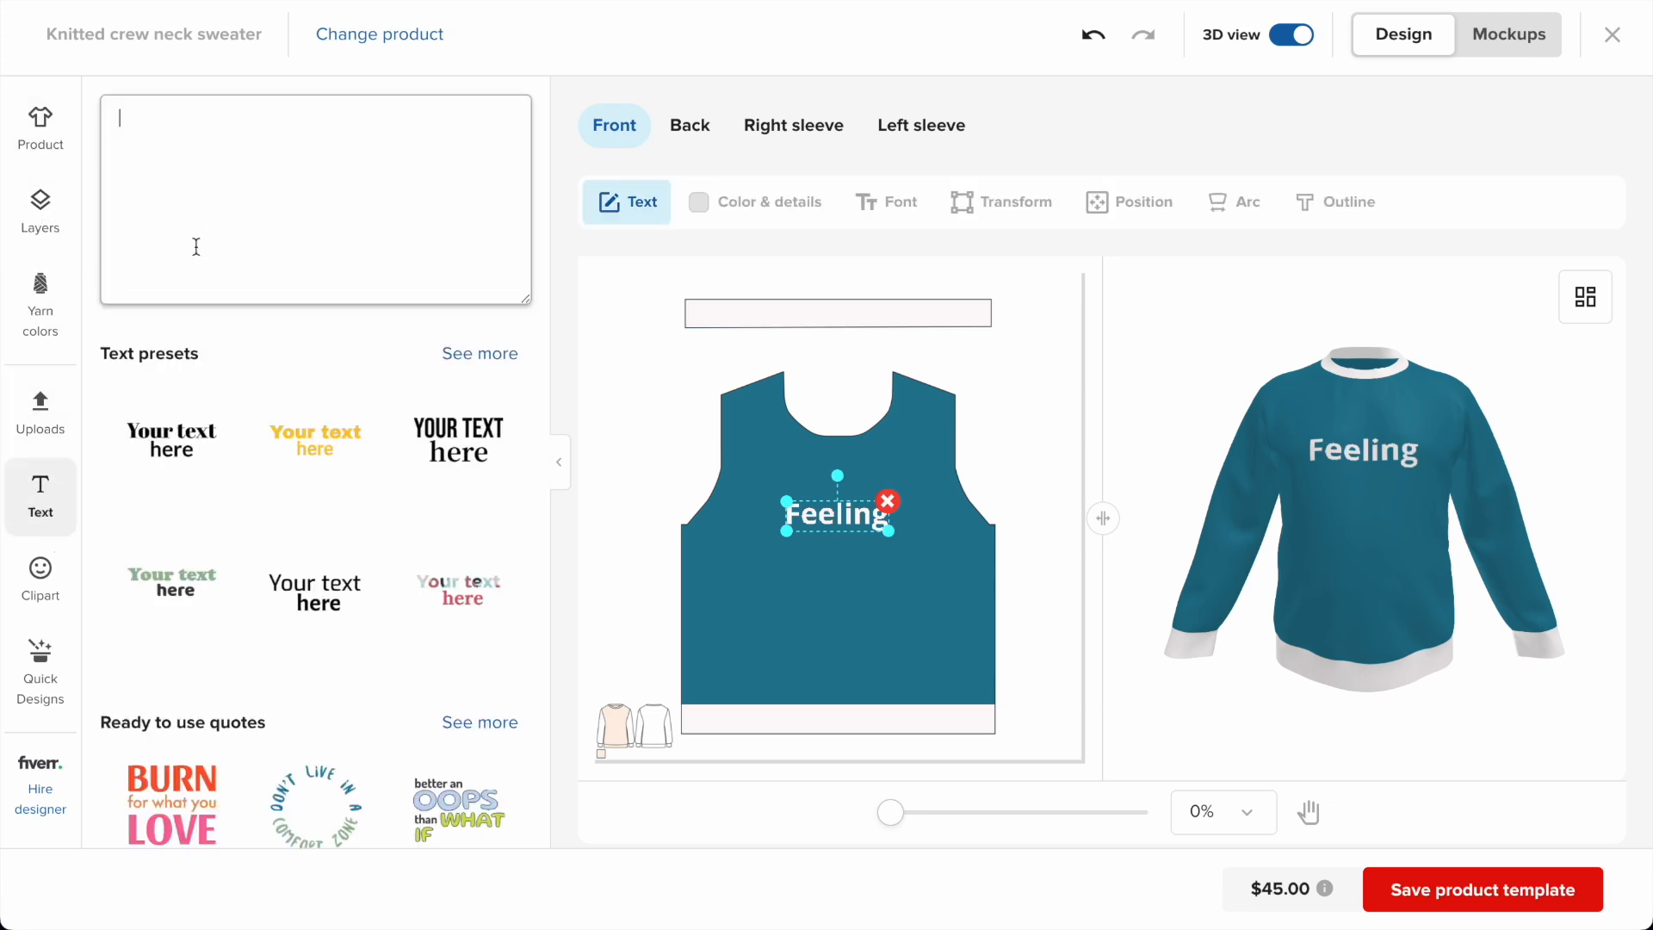
pyautogui.write('Cz')
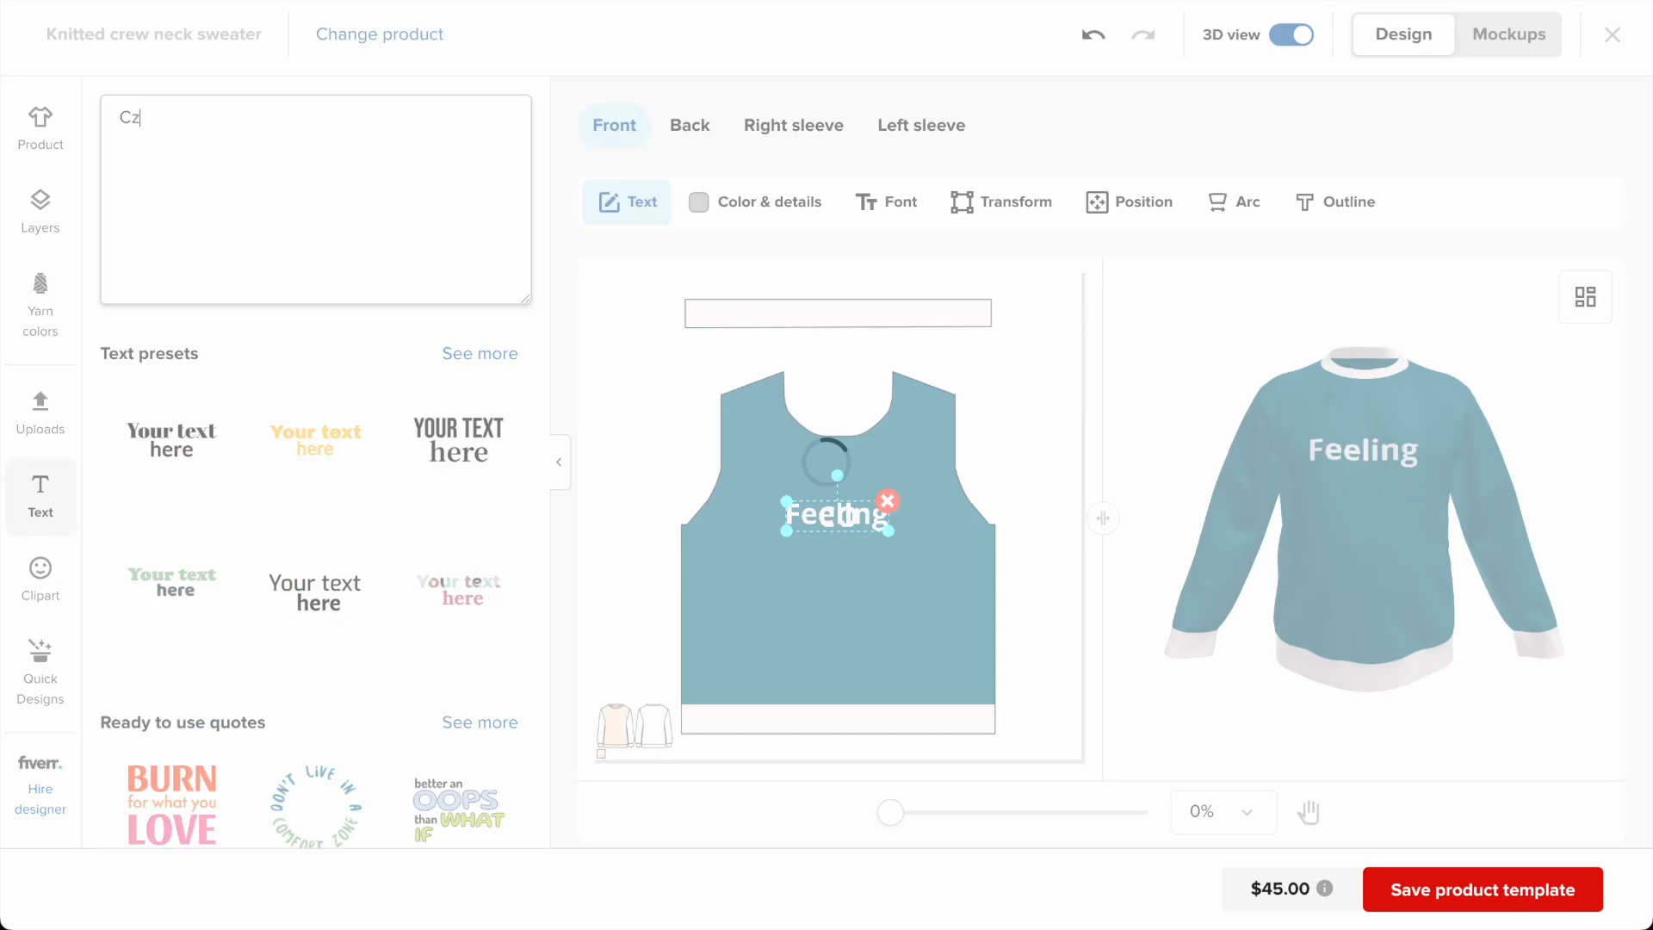
pyautogui.write('yozy')
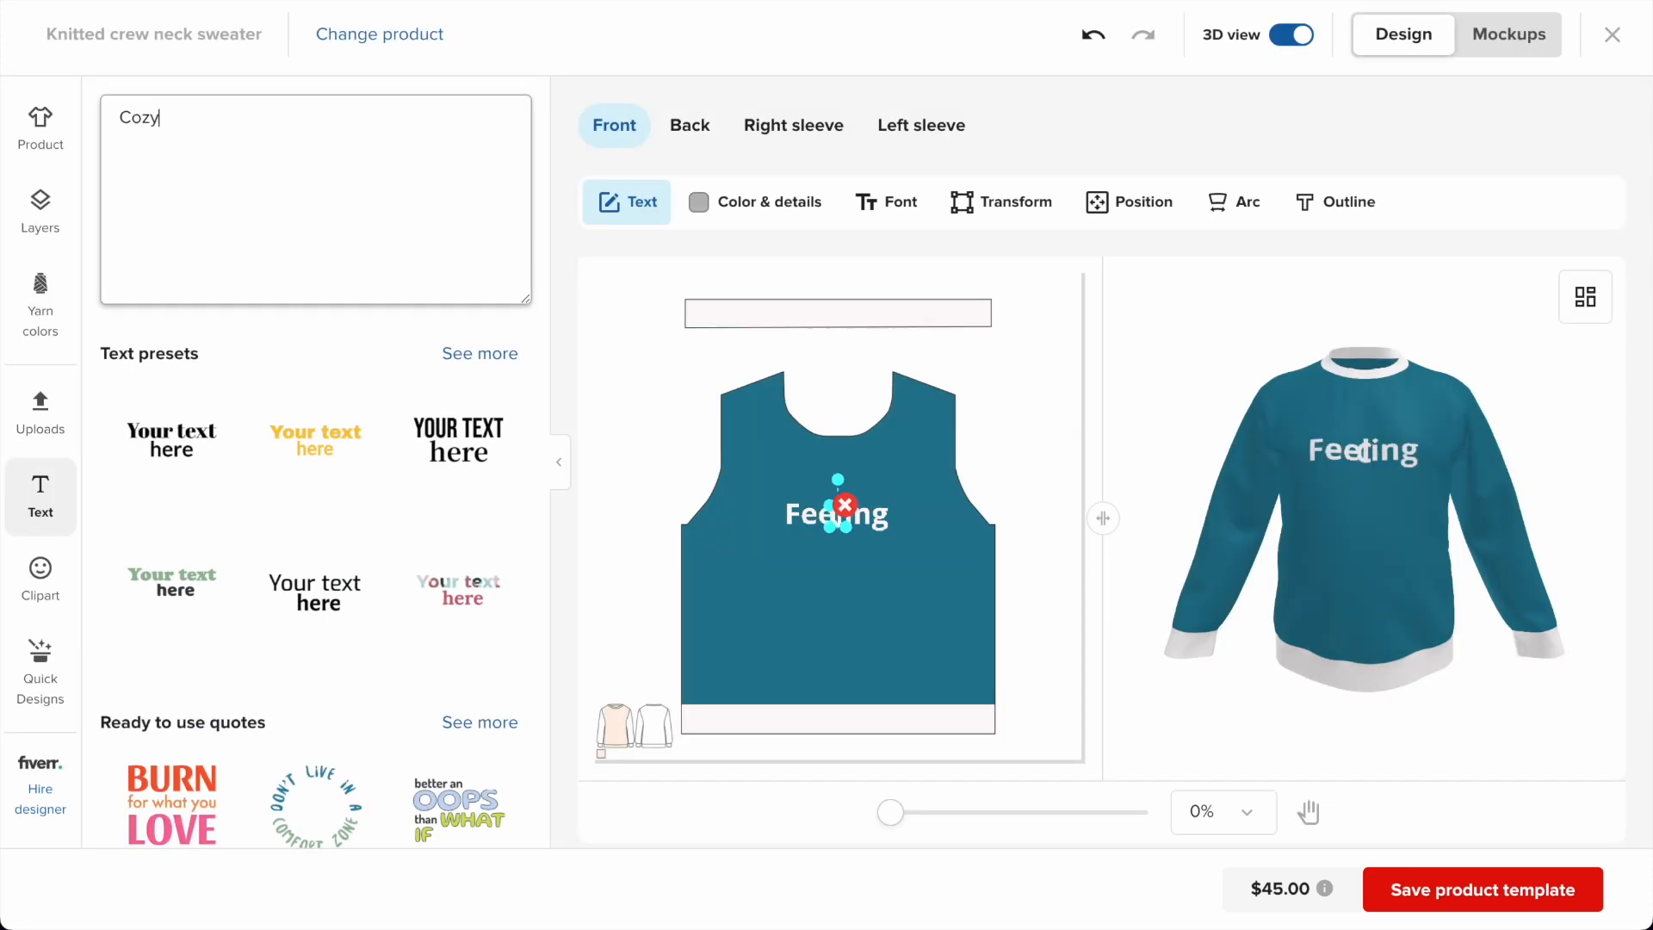
pyautogui.moveTo(854, 520); pyautogui.dragTo(854, 571)
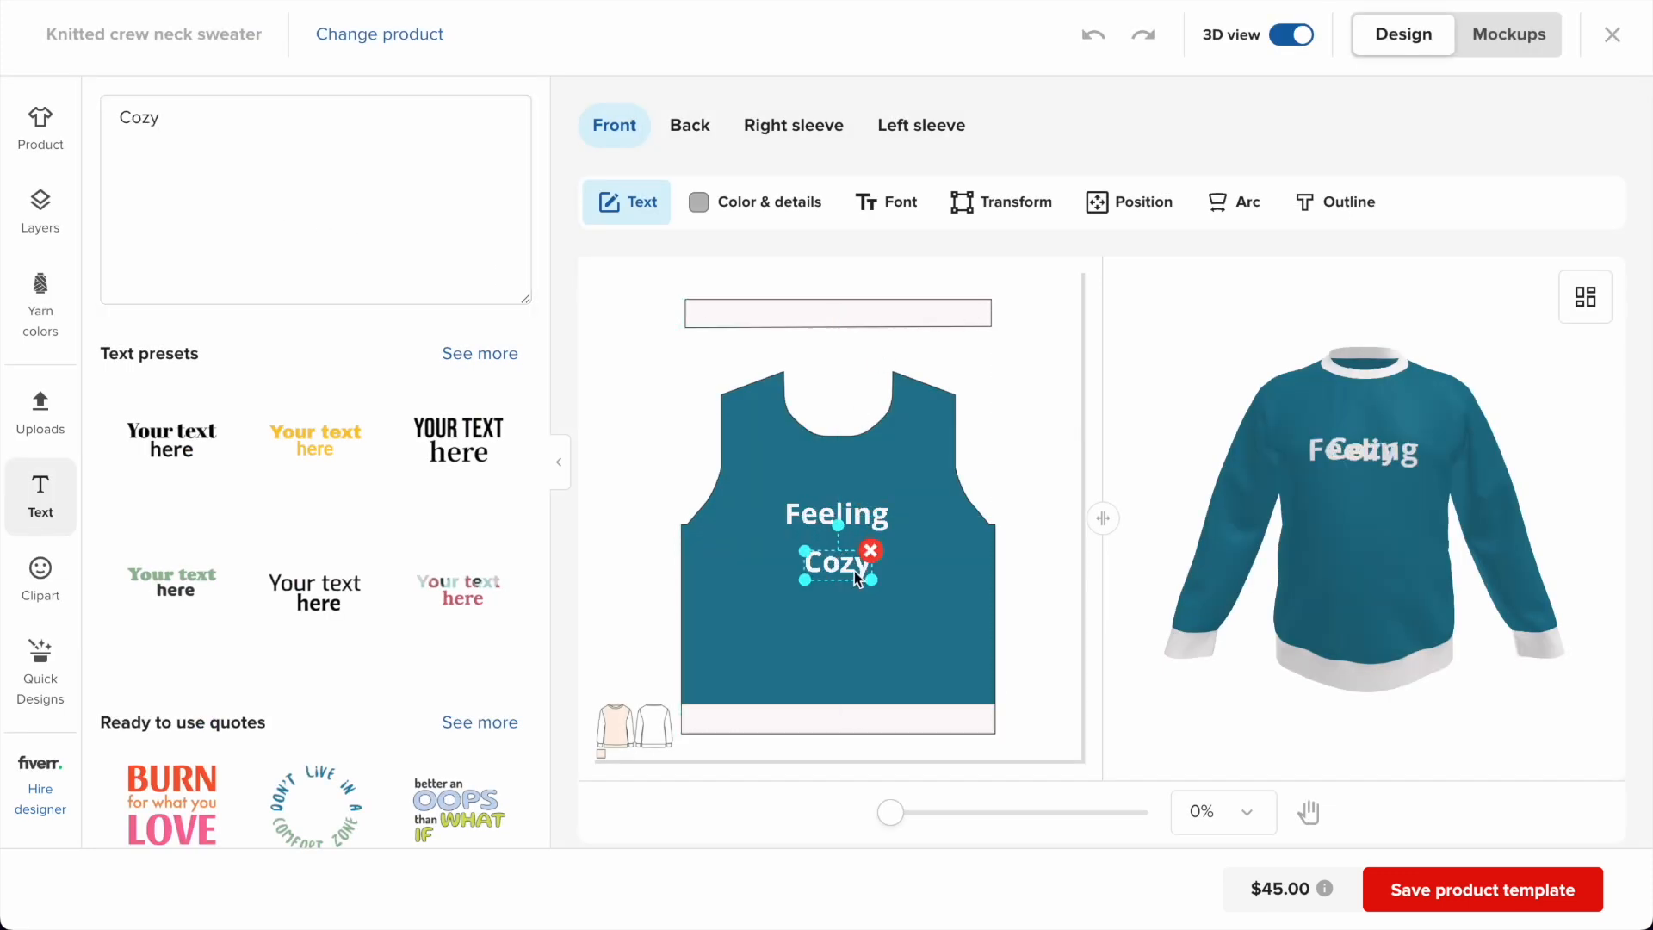
# Try the Autumn Mittens and Barlow Black fonts on the "Cozy" text.
pyautogui.click(889, 216)
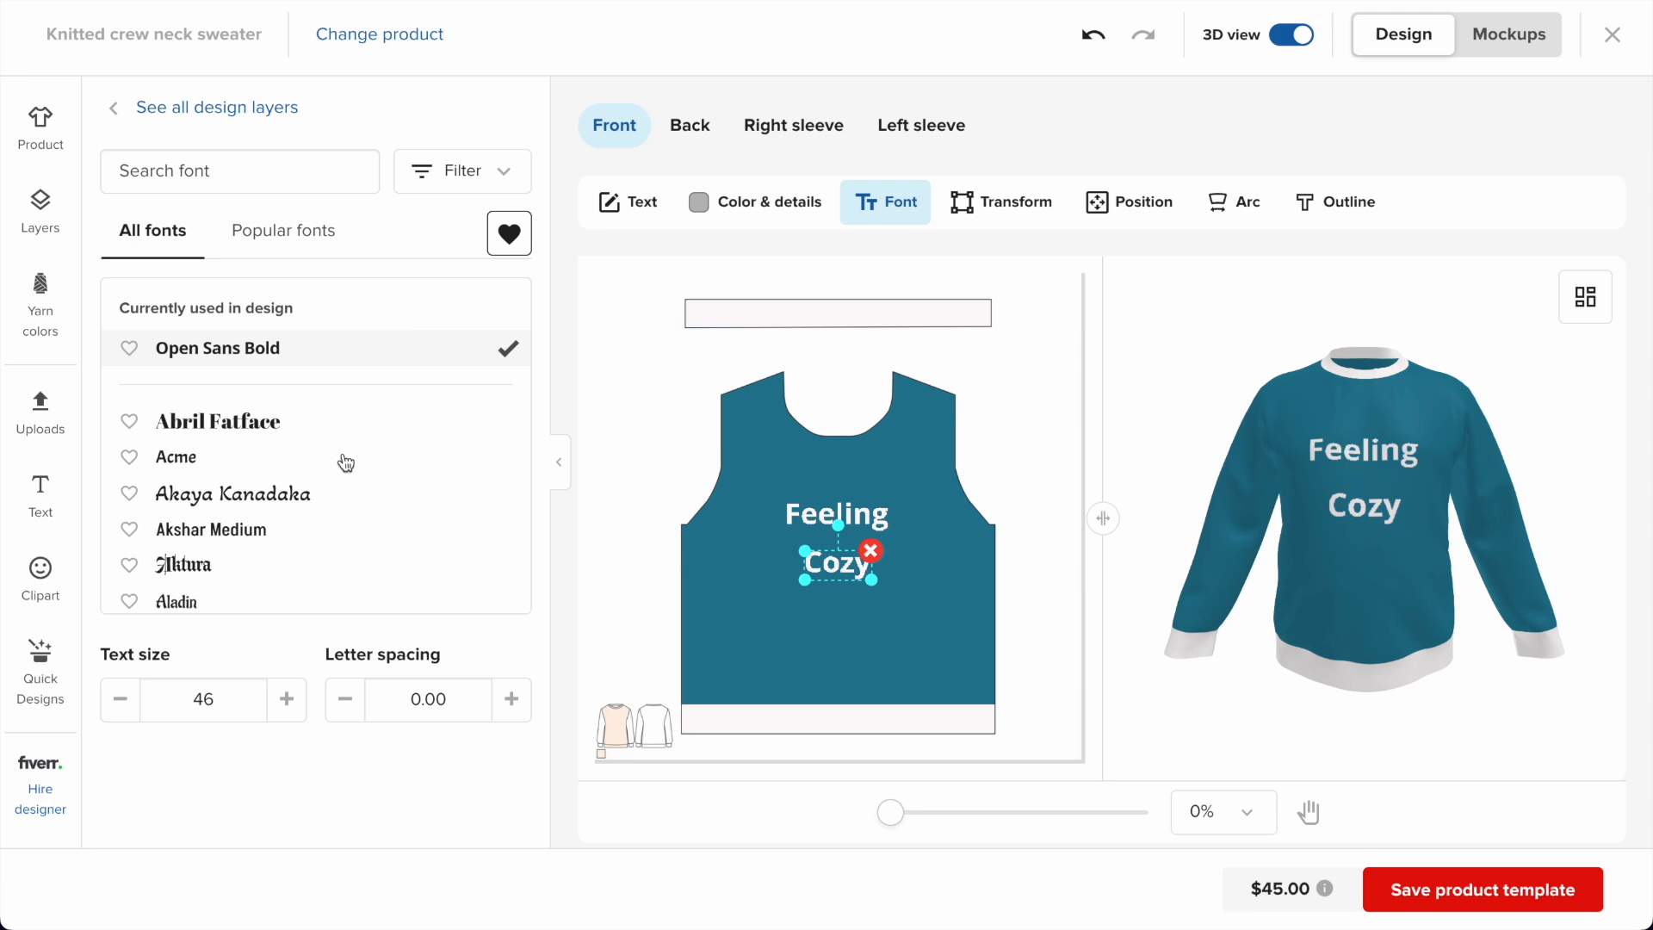
pyautogui.scroll(-5, 343, 461)
pyautogui.scroll(-5, 345, 463)
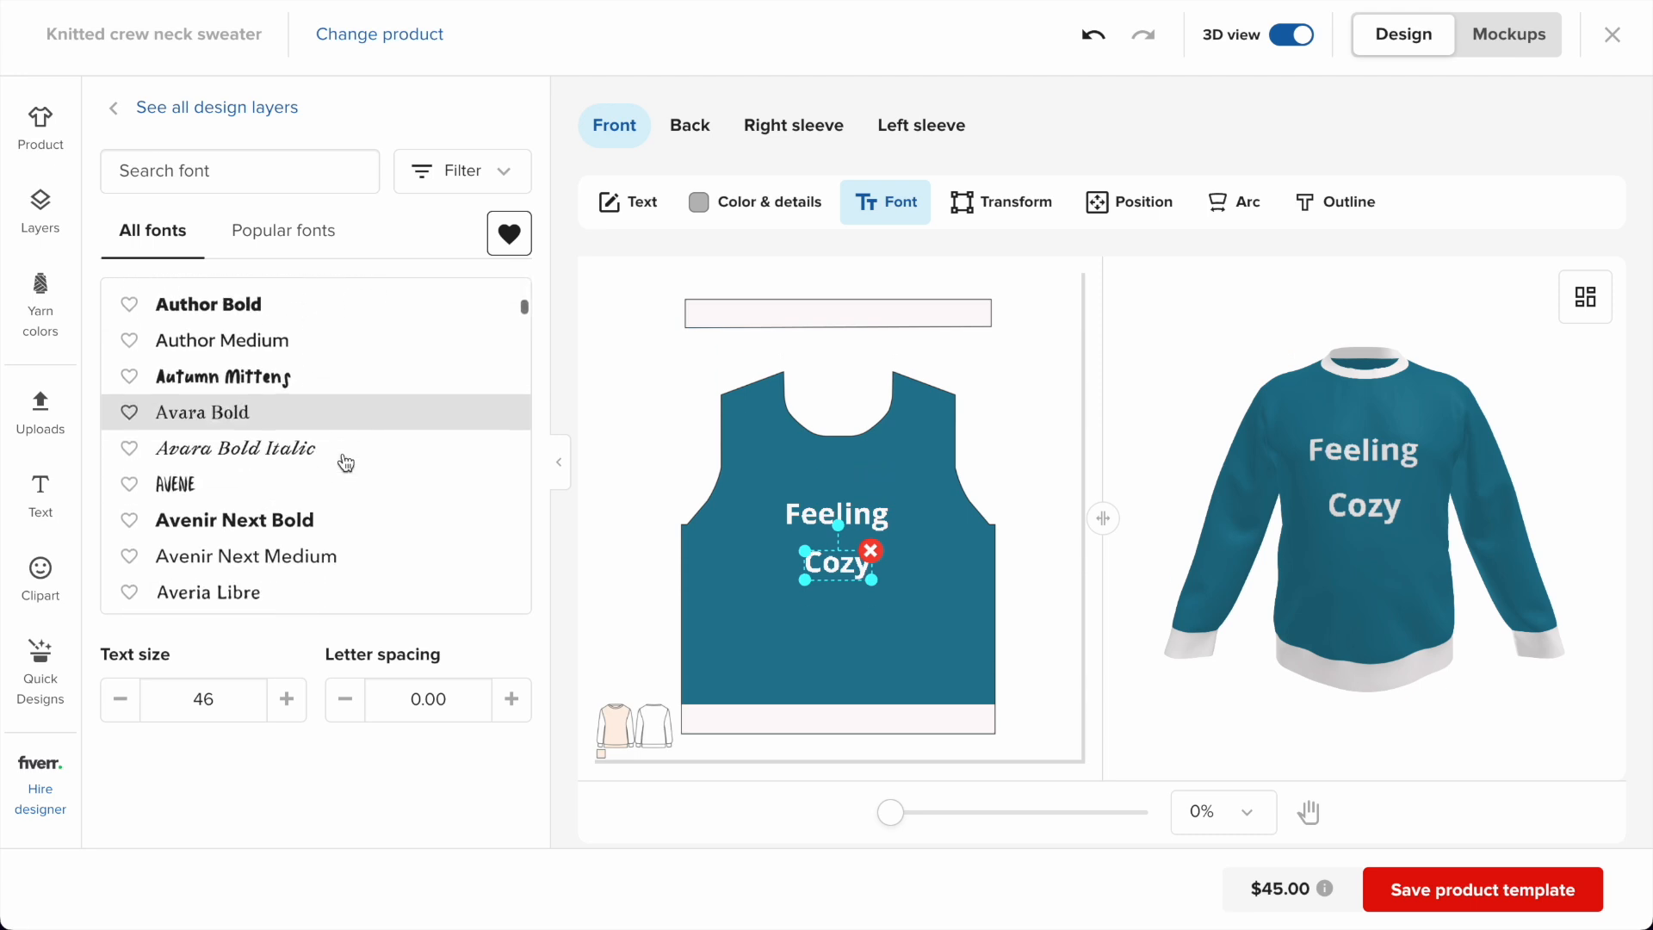
pyautogui.click(321, 336)
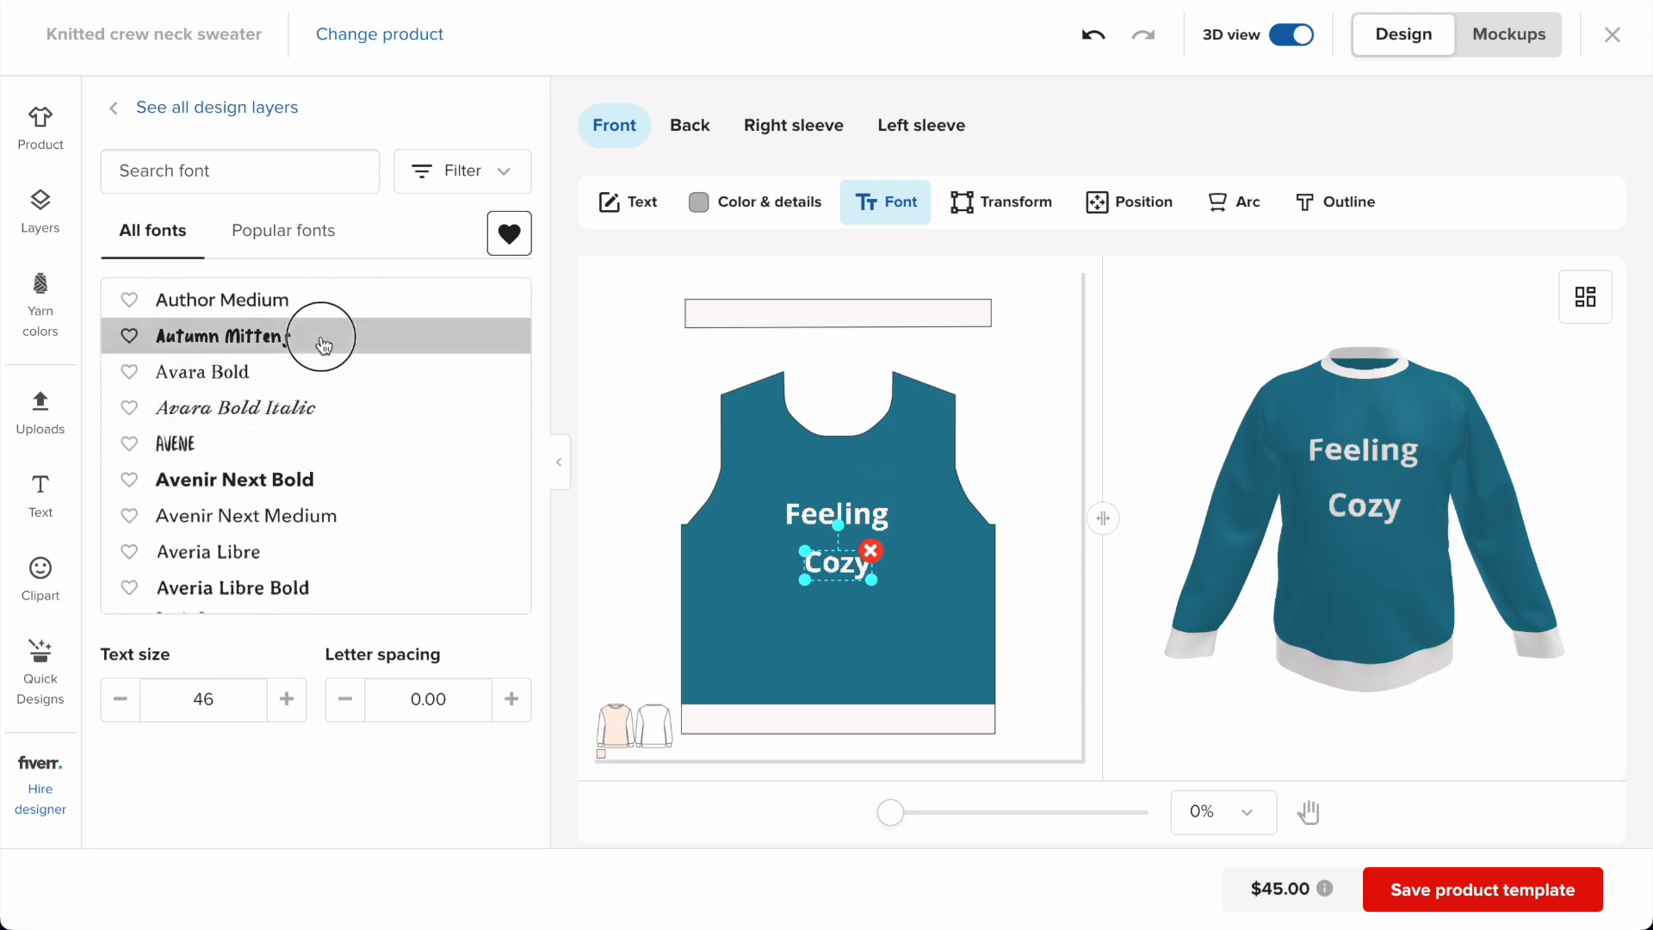
pyautogui.scroll(-5, 304, 443)
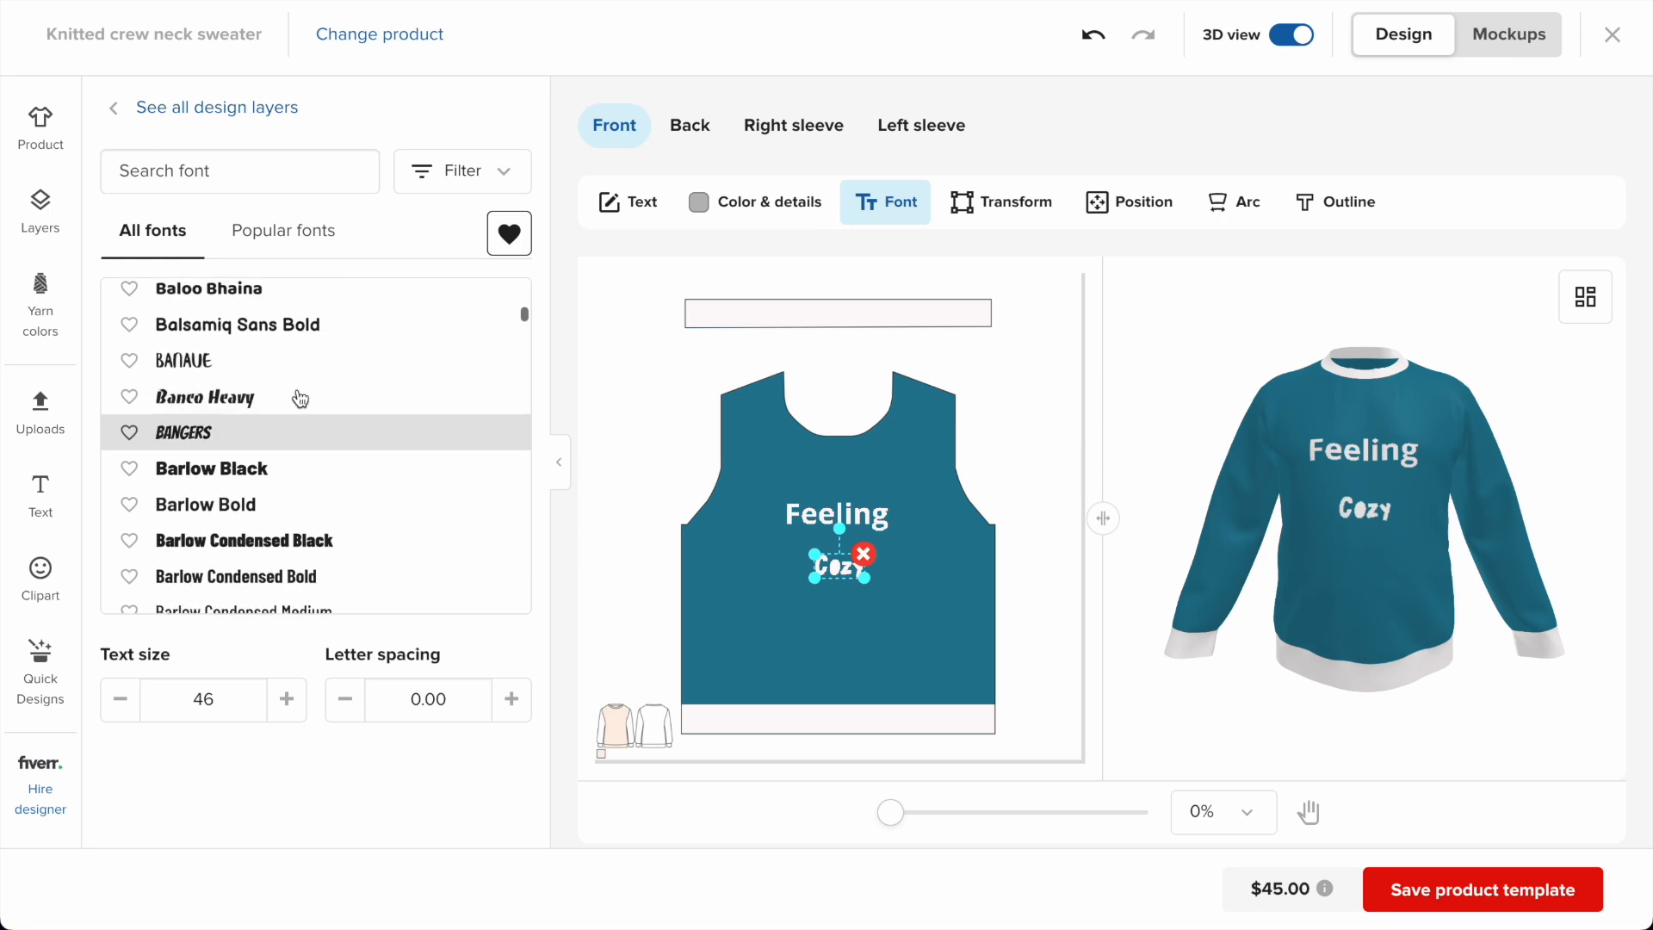
pyautogui.click(307, 466)
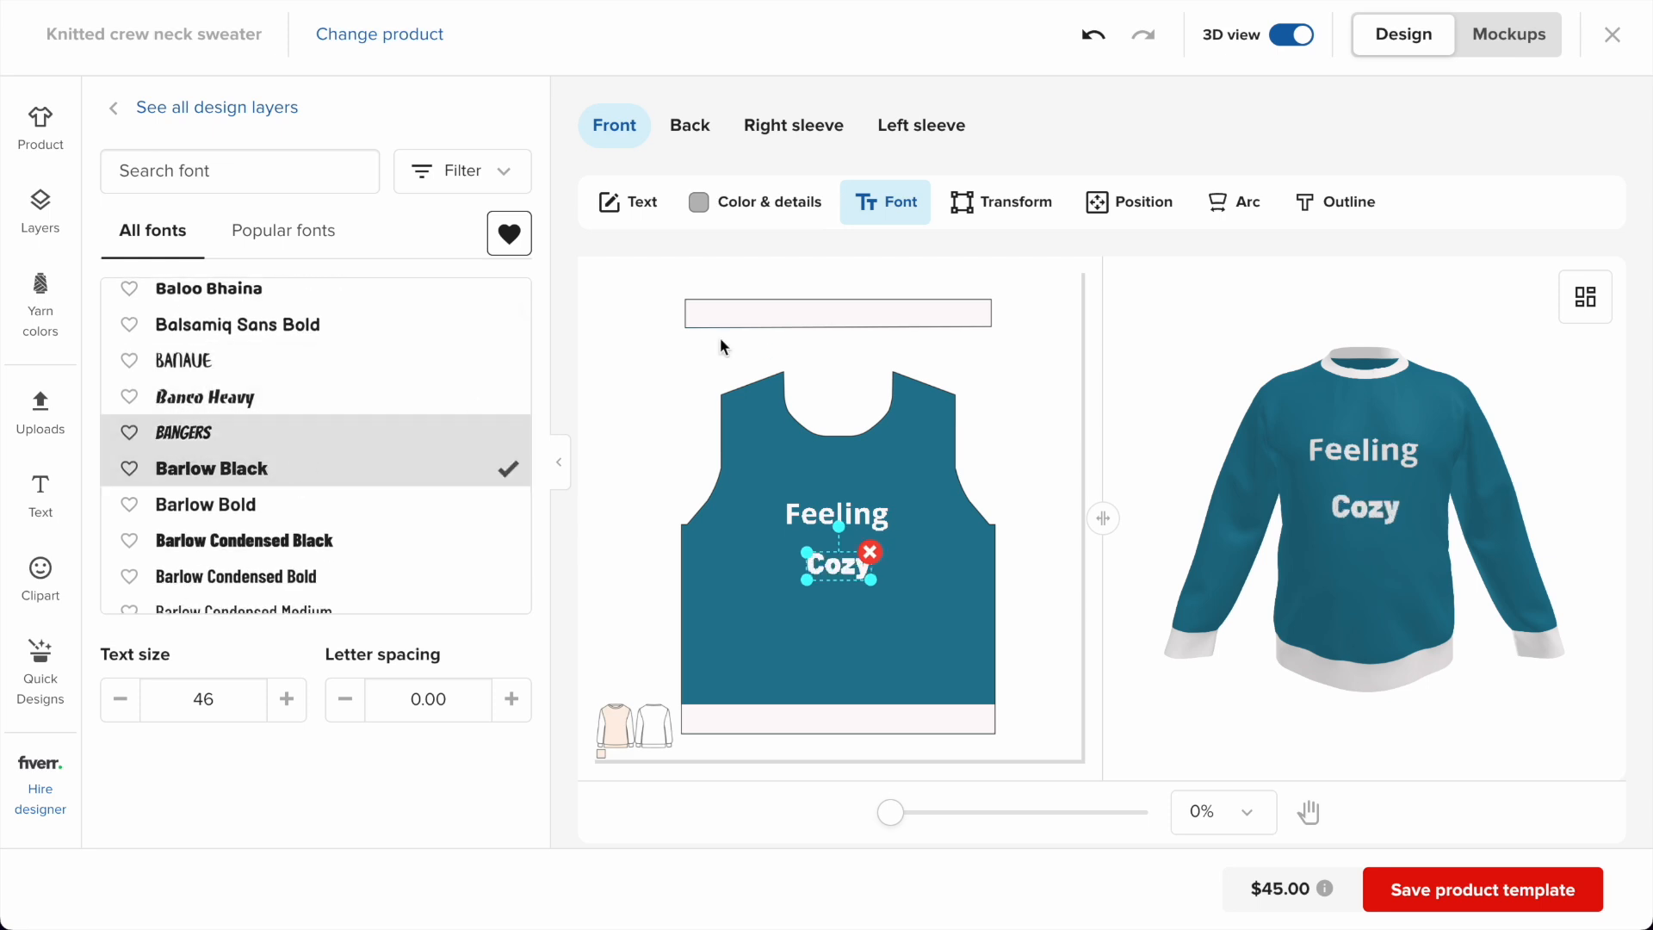
# Change the "Cozy" text to all capitals, "COZY", and enlarge it to a text size of about 97.
pyautogui.click(223, 108)
pyautogui.click(193, 251)
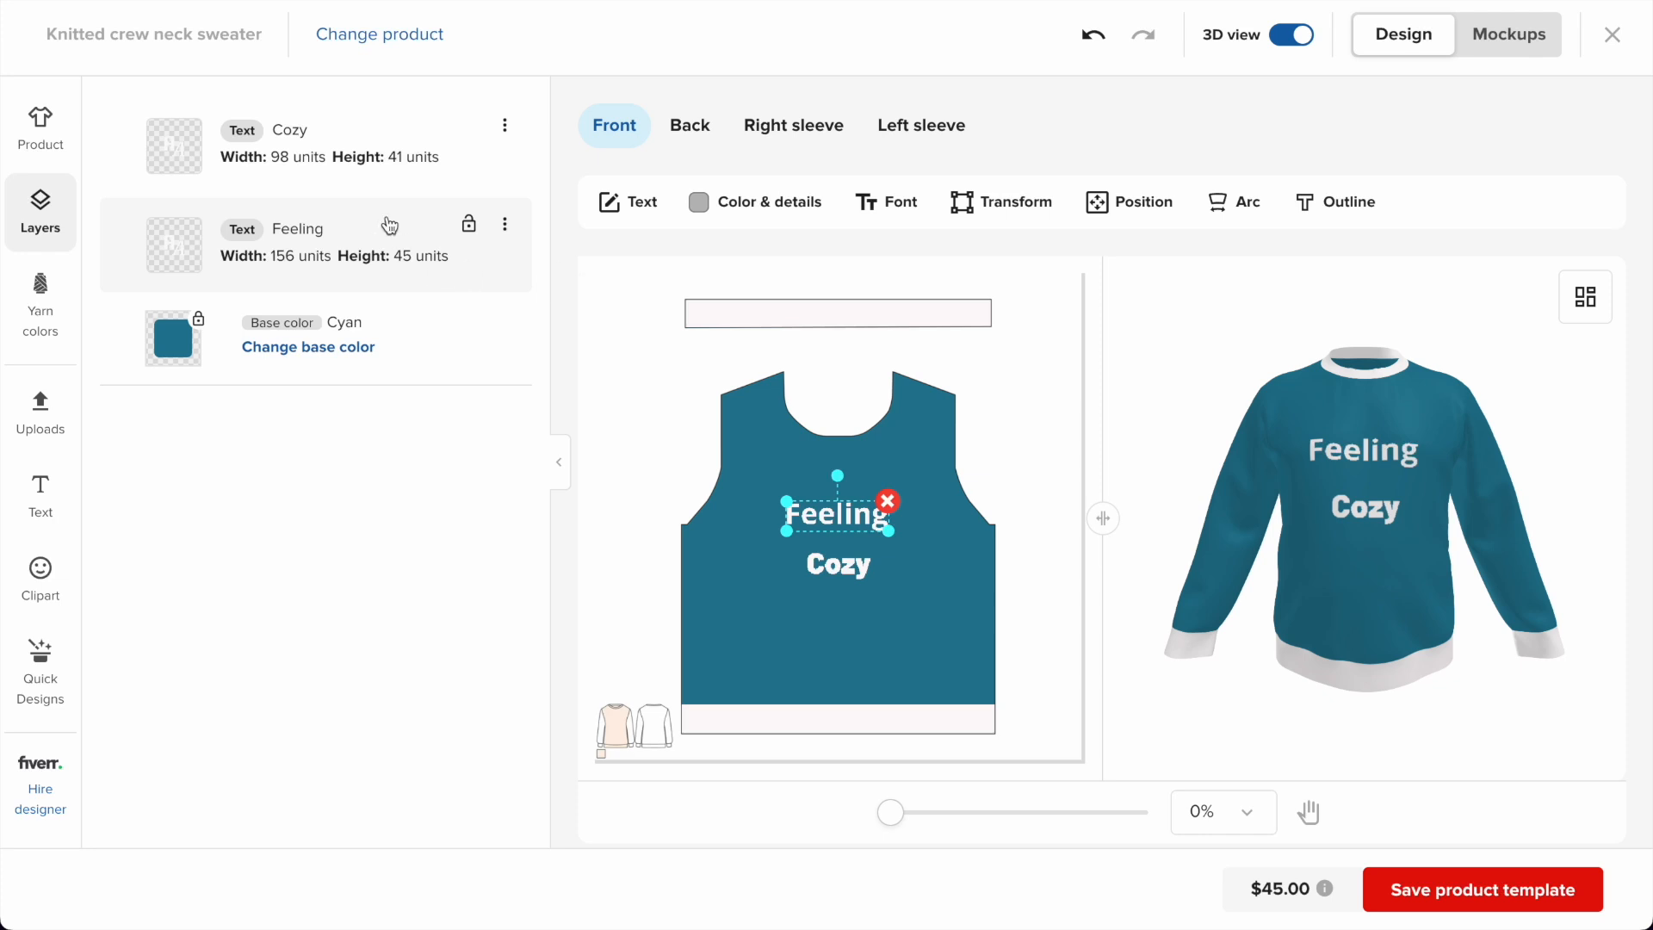
pyautogui.click(622, 201)
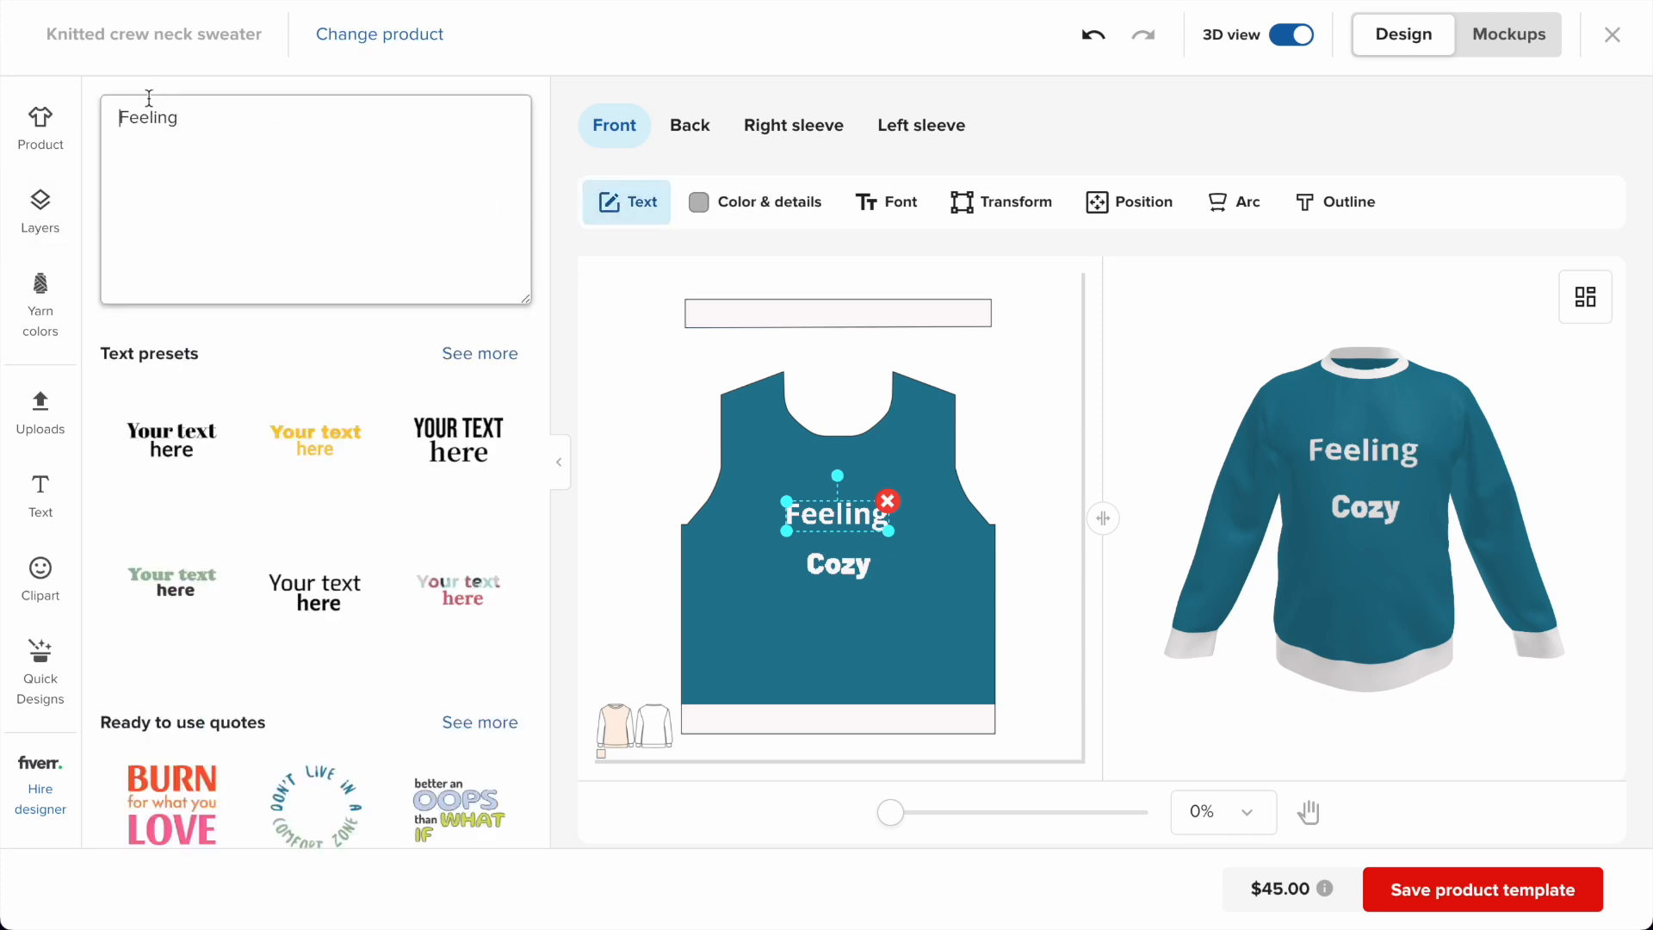
pyautogui.click(829, 559)
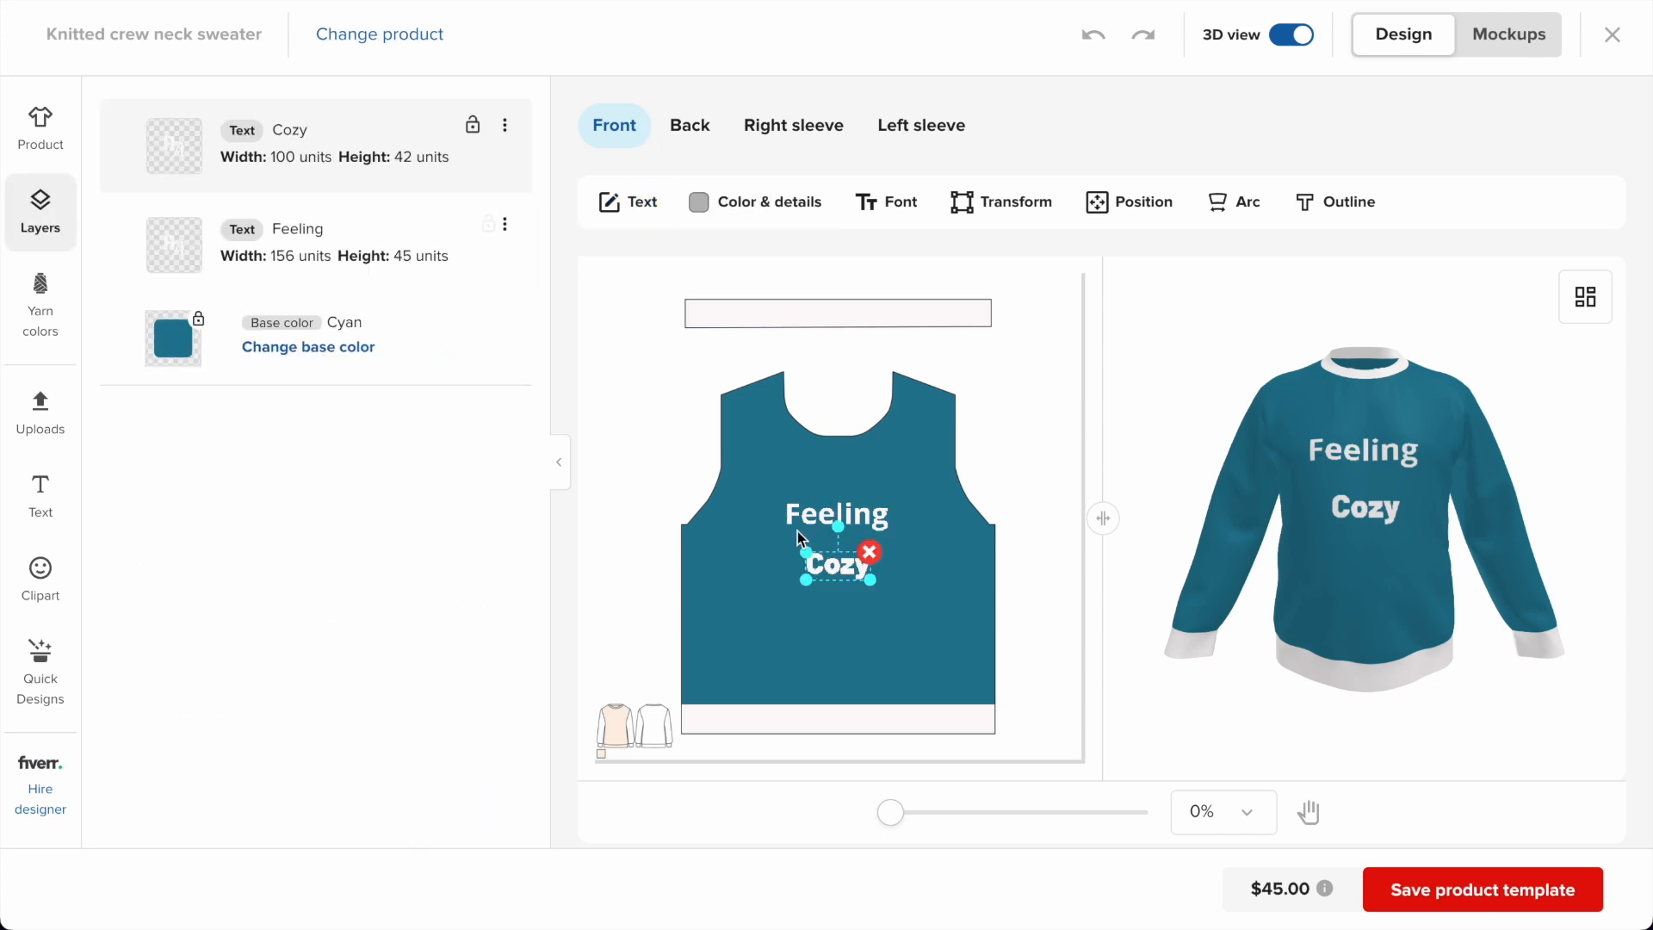
pyautogui.click(624, 202)
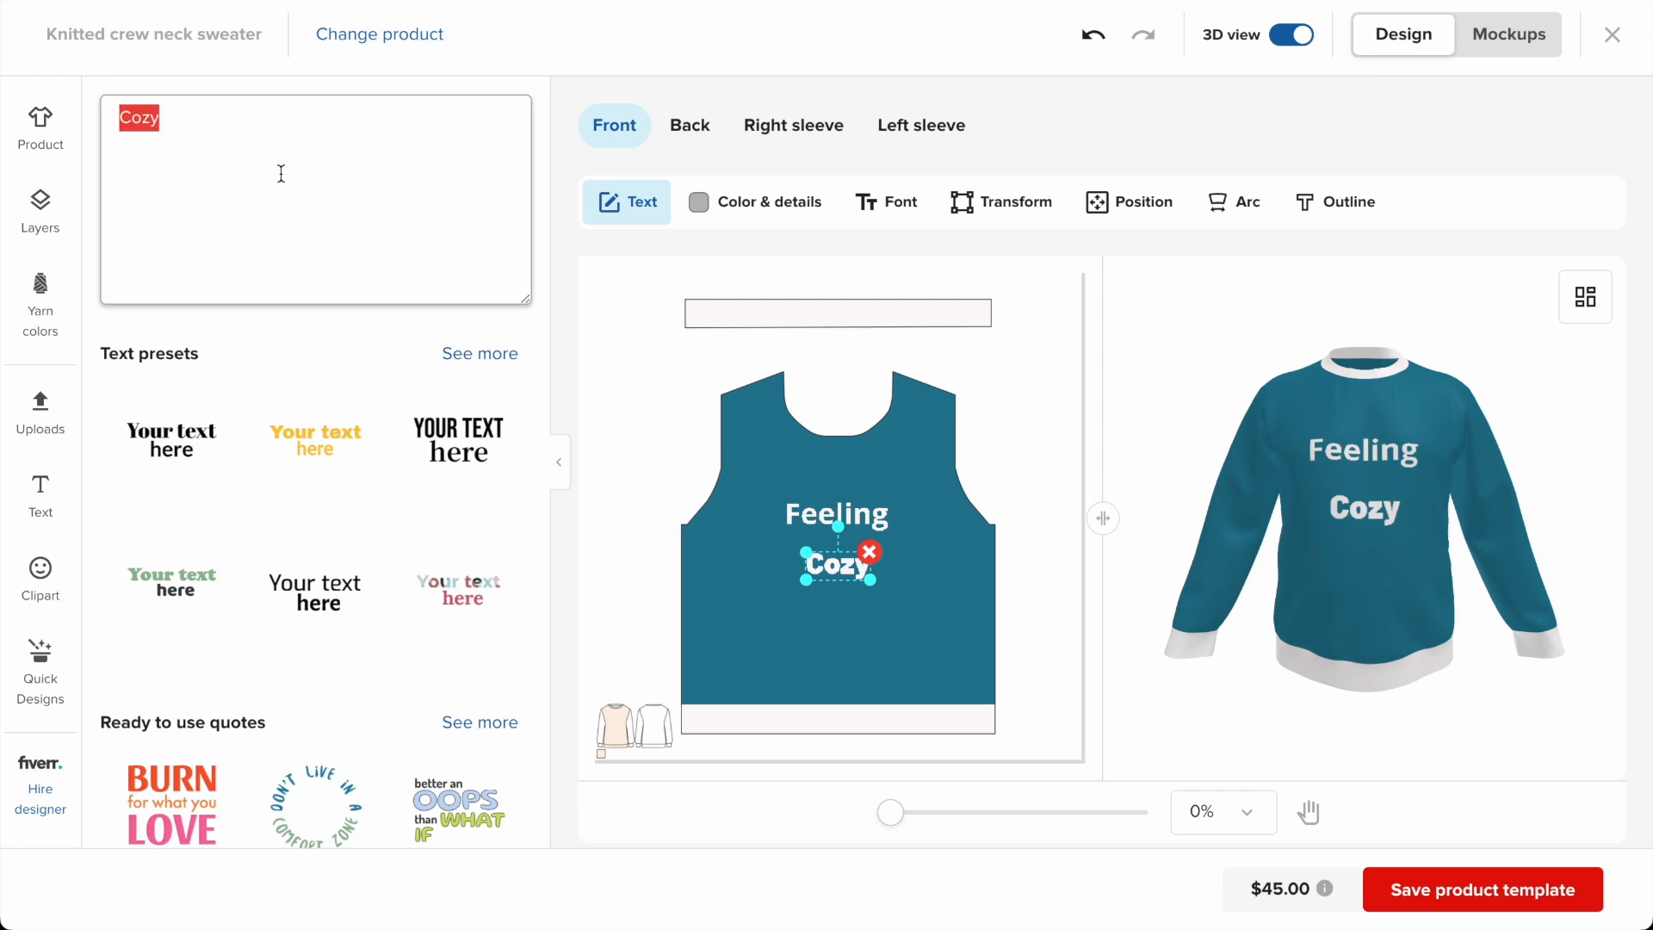
pyautogui.write('OZY')
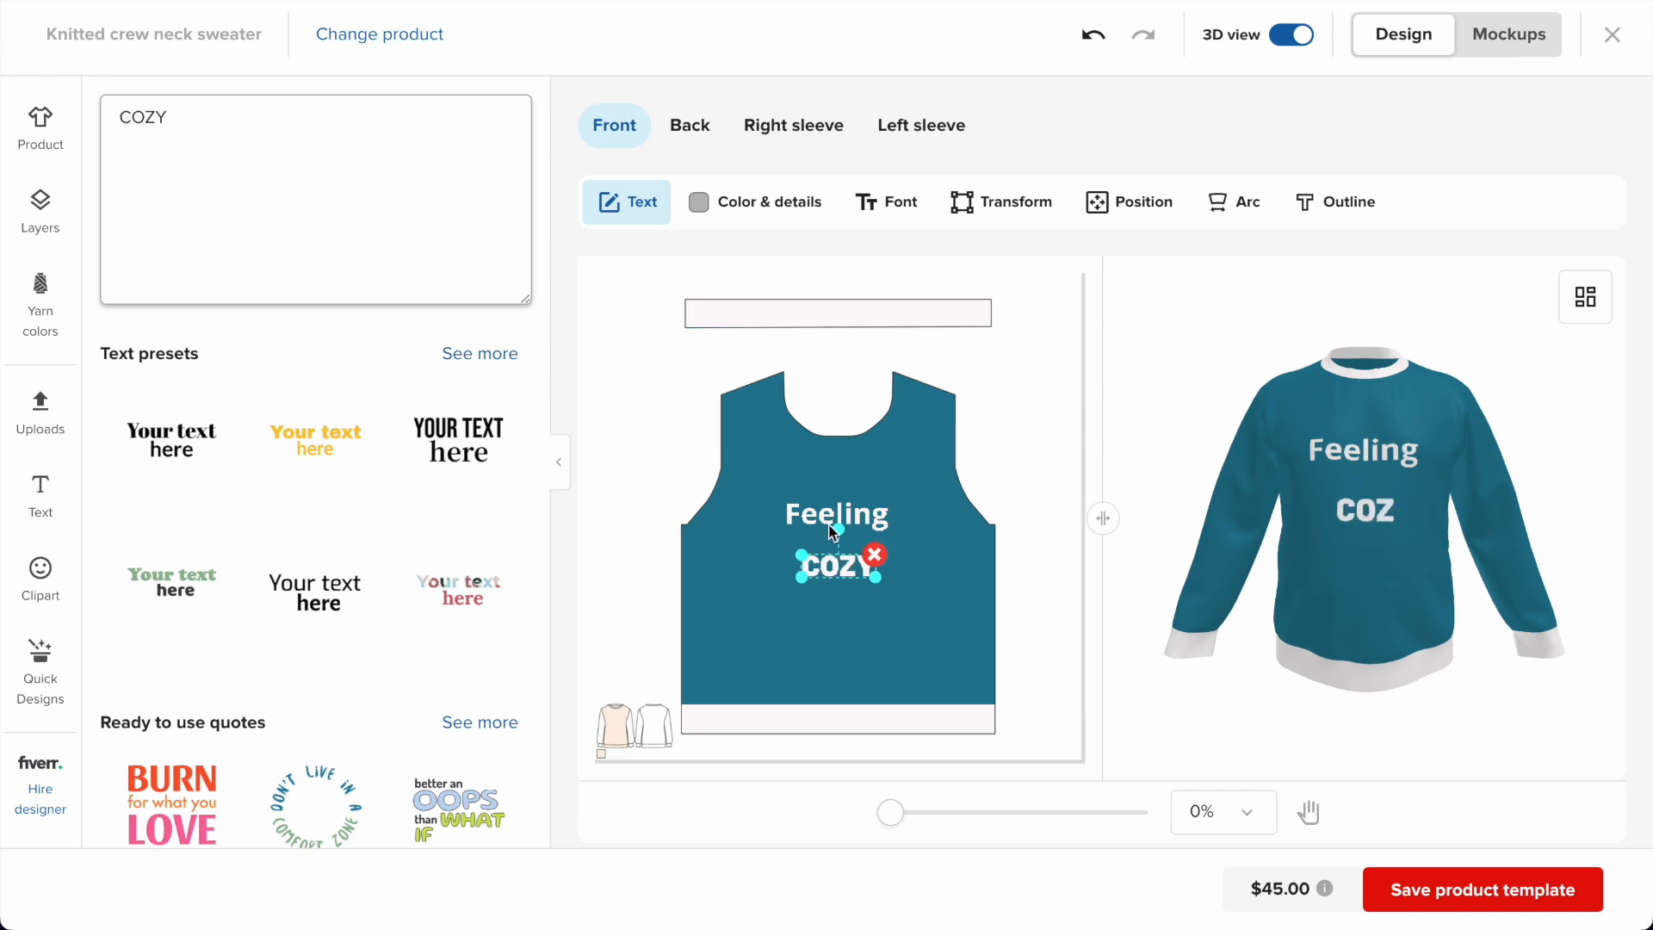
pyautogui.moveTo(802, 555); pyautogui.dragTo(762, 543)
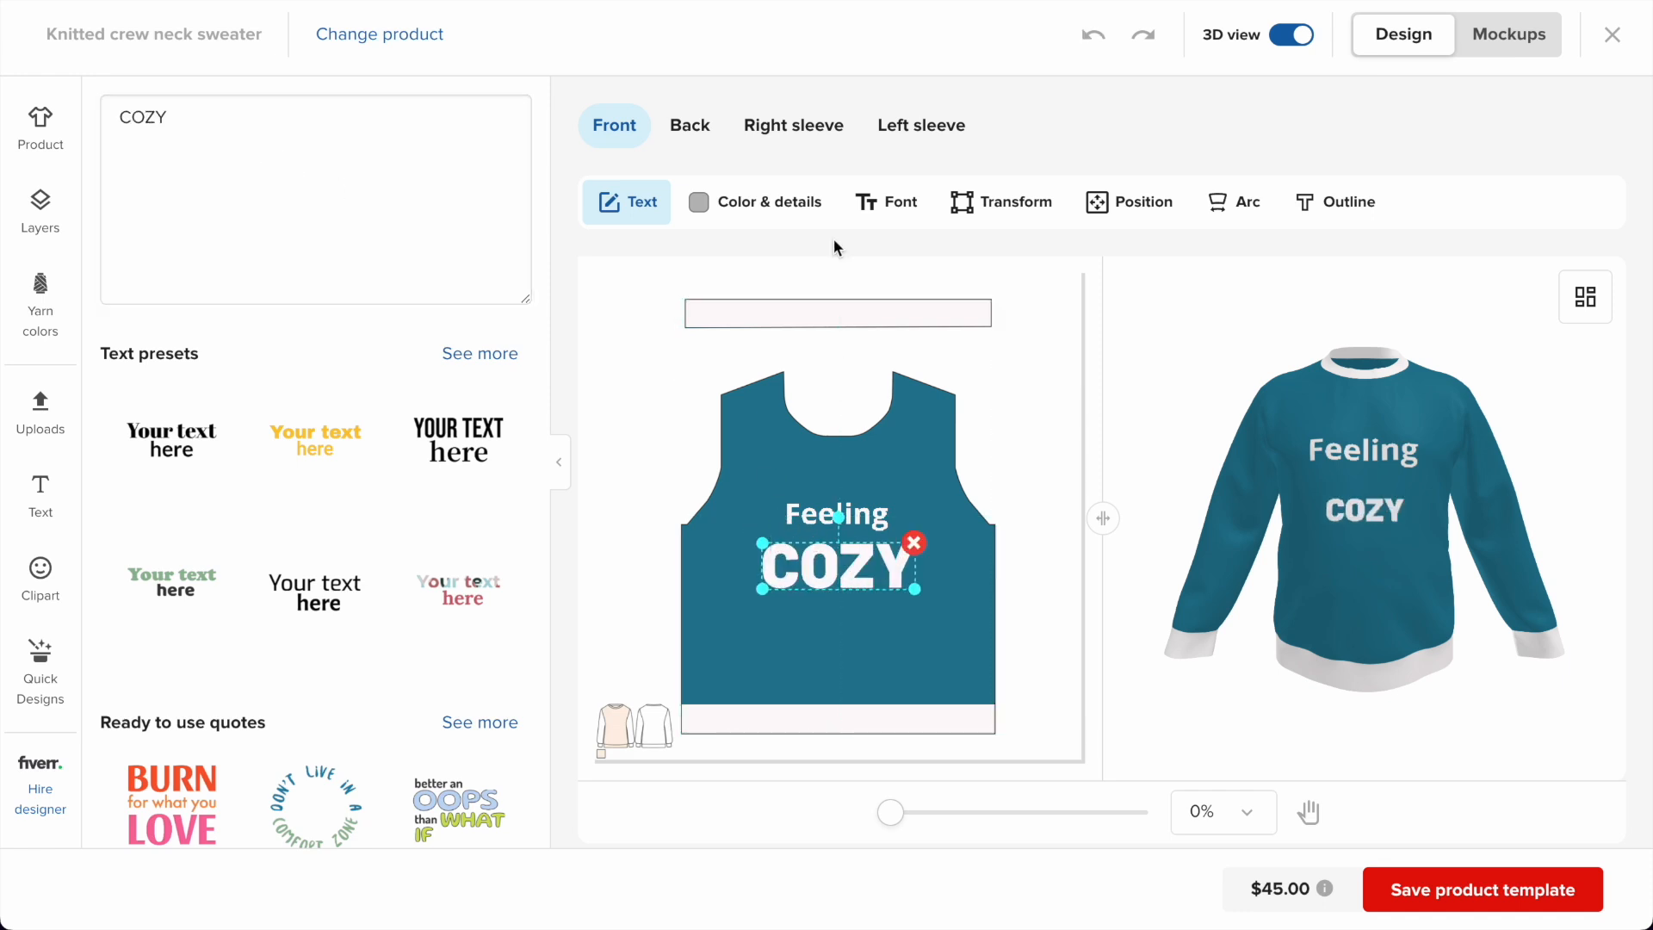
# Set the font of the "COZY" text to Amita Bold.
pyautogui.click(857, 217)
pyautogui.scroll(-3, 361, 516)
pyautogui.scroll(3, 365, 541)
pyautogui.scroll(-3, 322, 472)
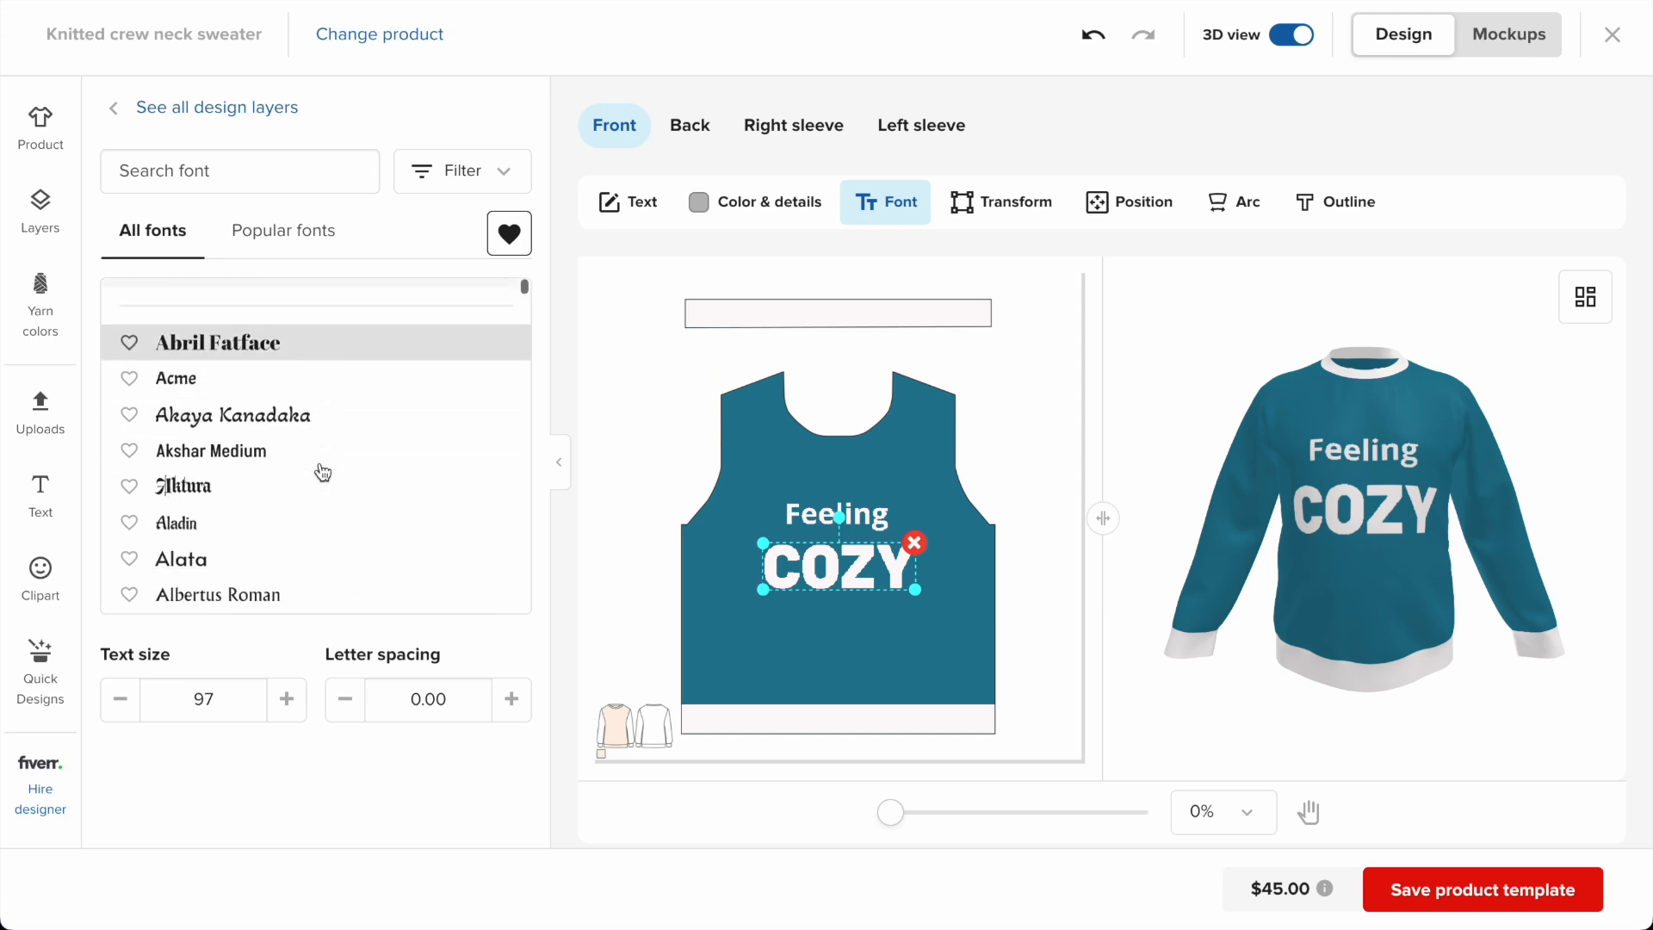
pyautogui.scroll(-5, 324, 404)
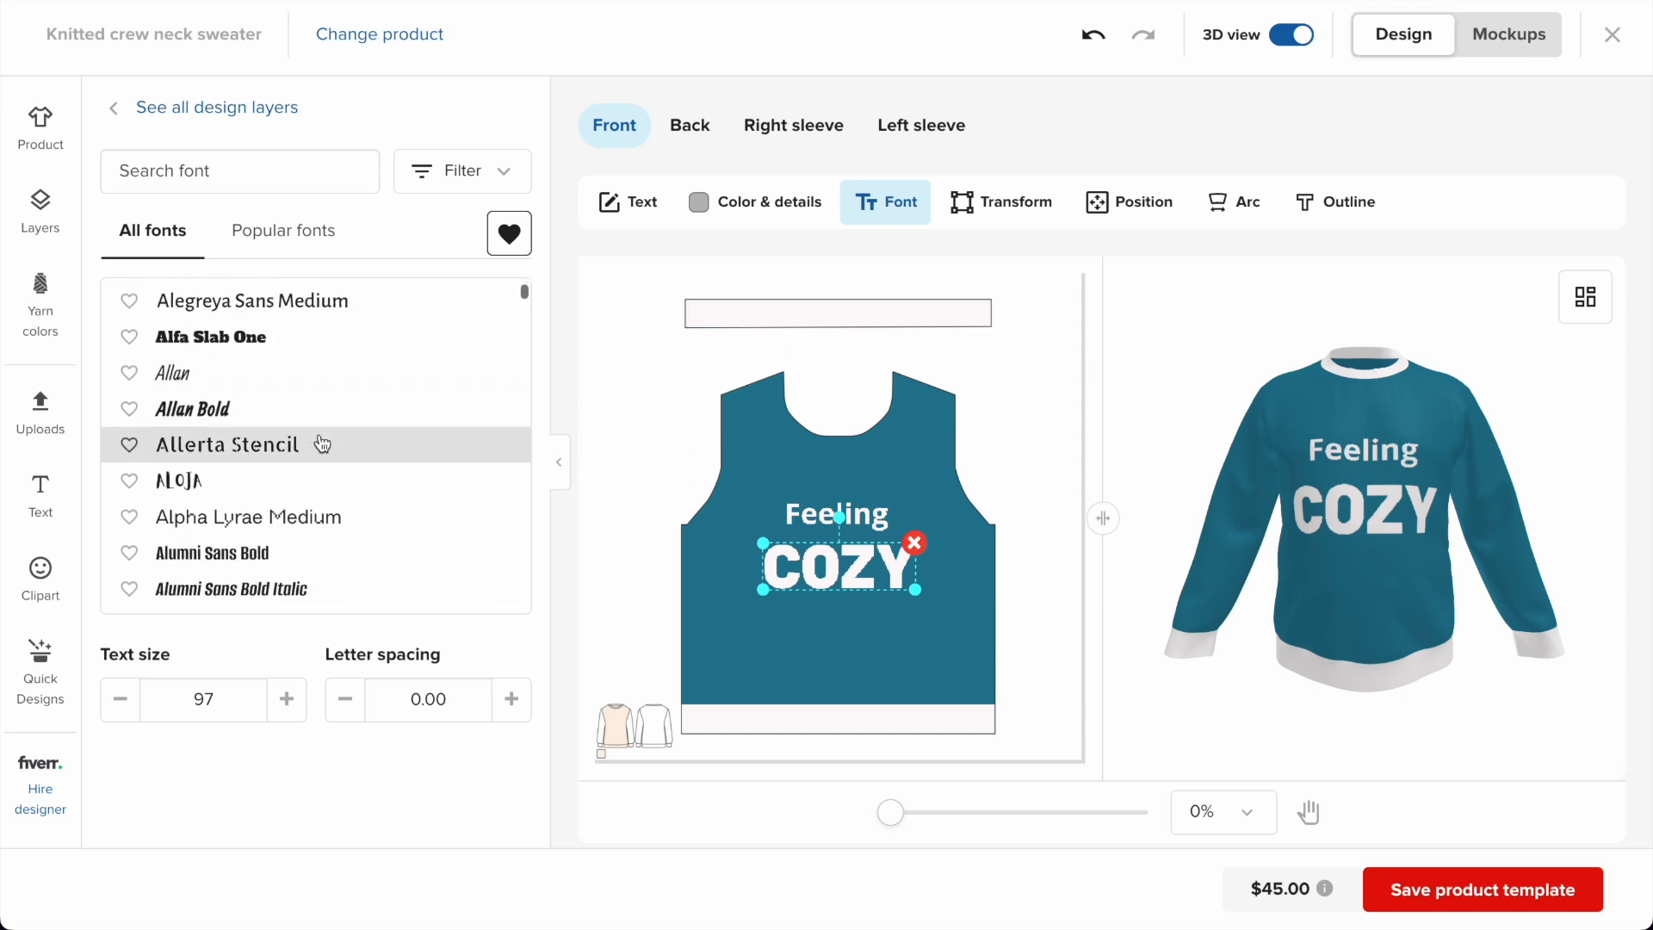
pyautogui.scroll(-4, 322, 444)
pyautogui.click(310, 459)
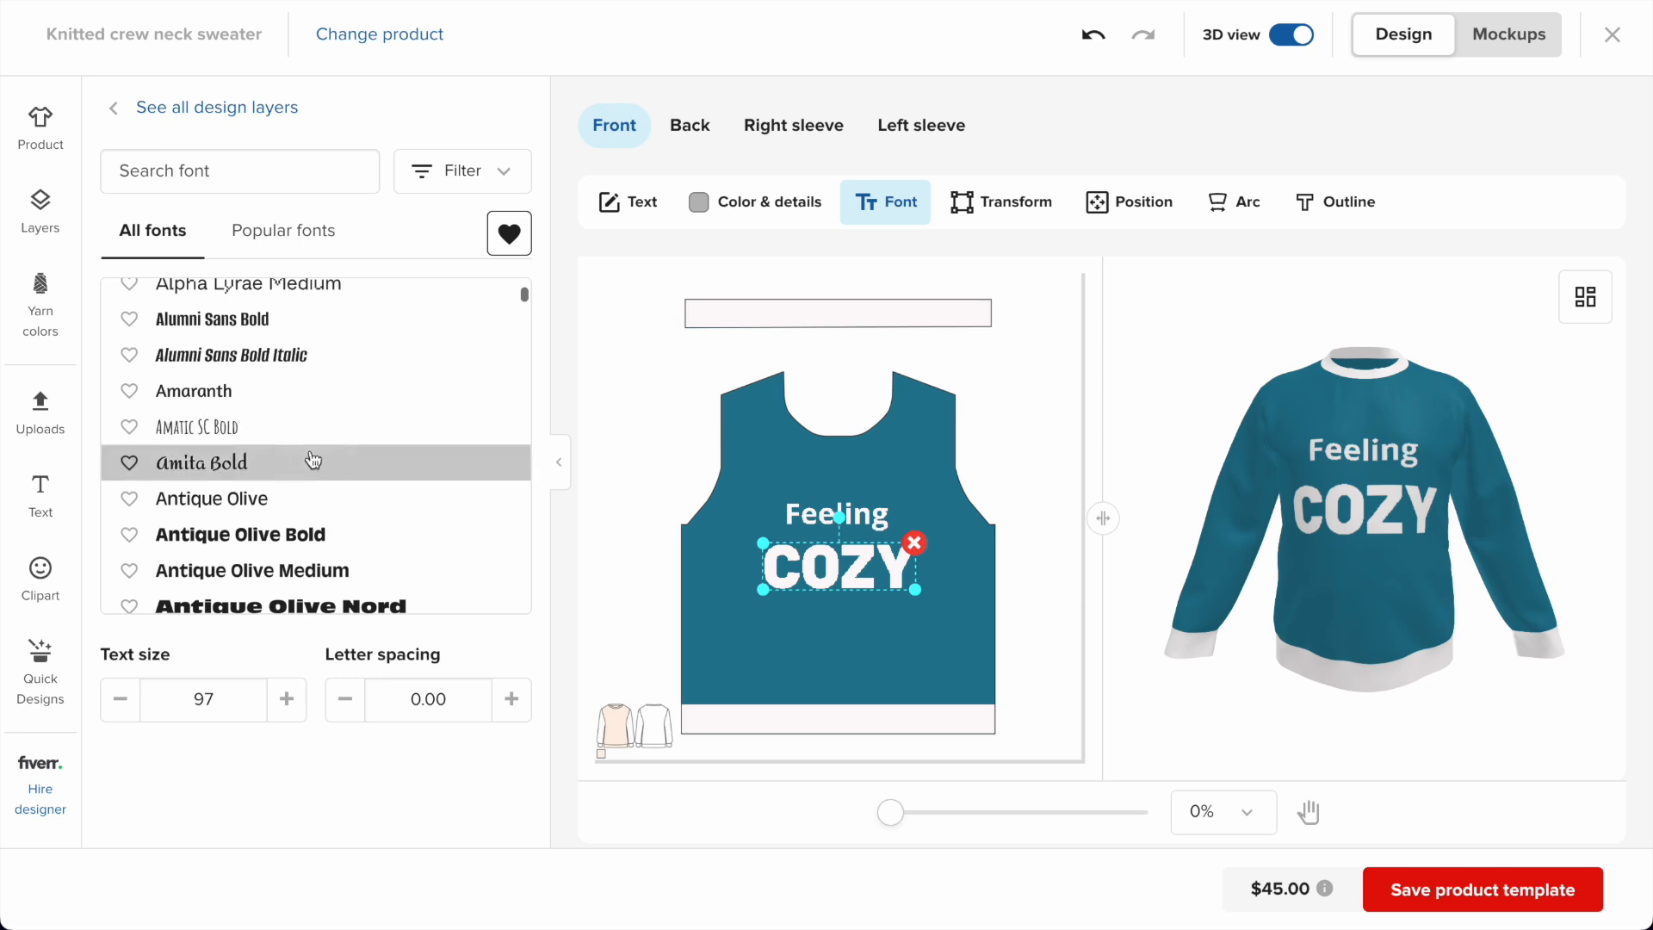
# Enlarge the "Feeling" text to a text size of about 72 and set its font to Amatic SC Bold.
pyautogui.click(849, 509)
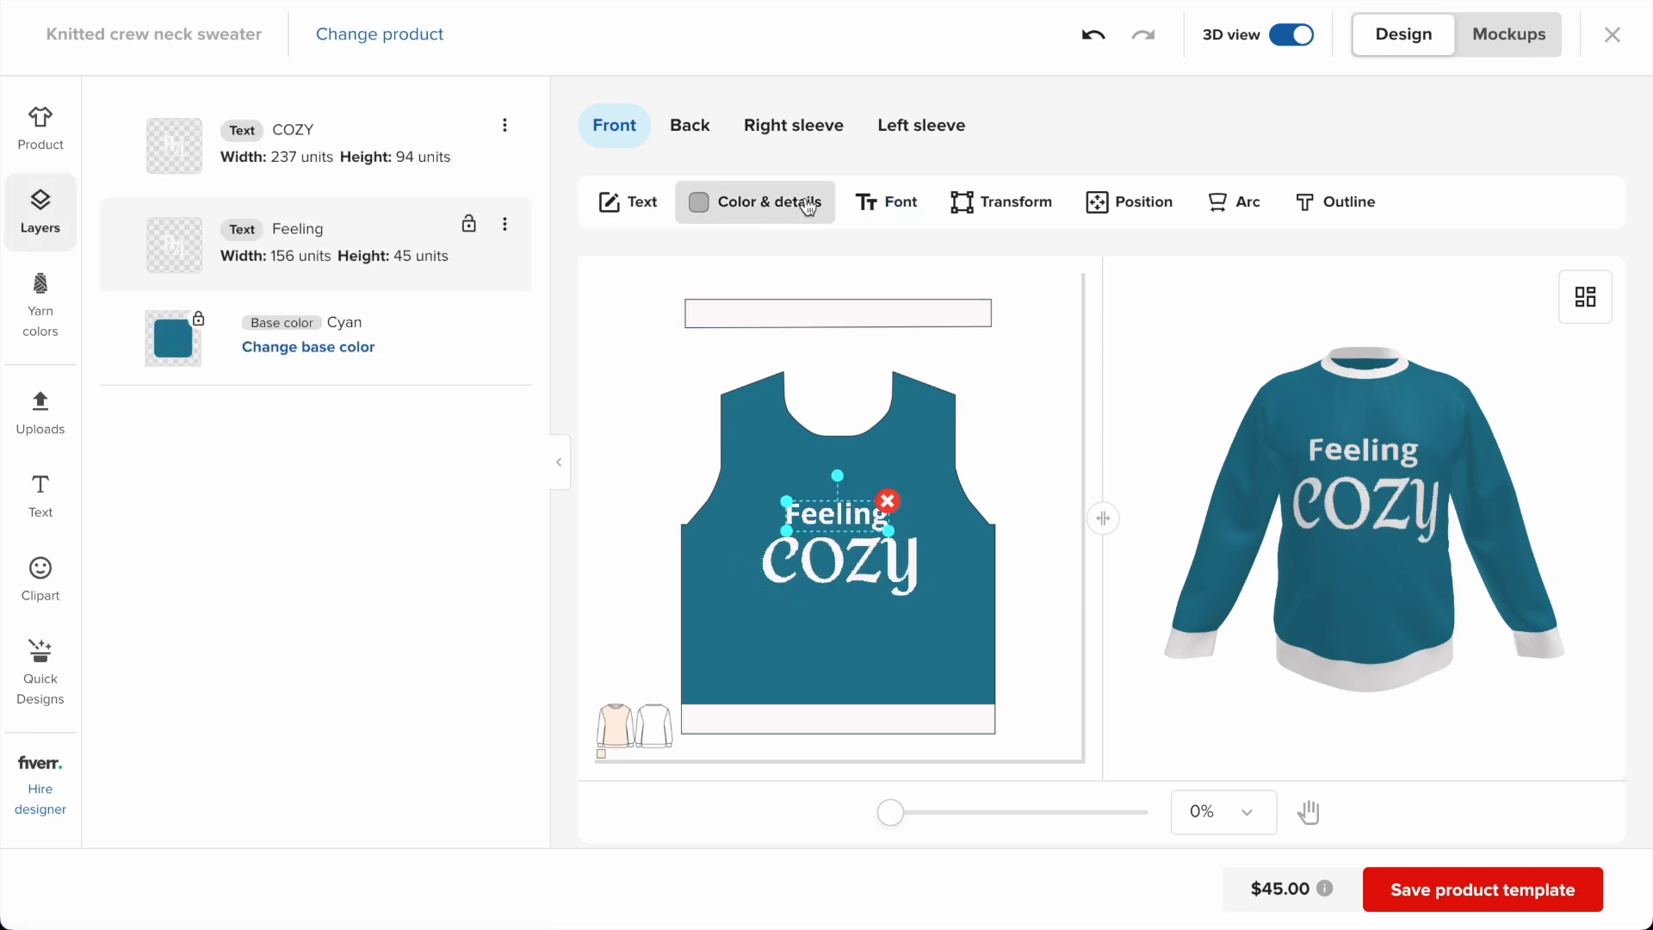
pyautogui.click(882, 203)
pyautogui.scroll(-3, 332, 372)
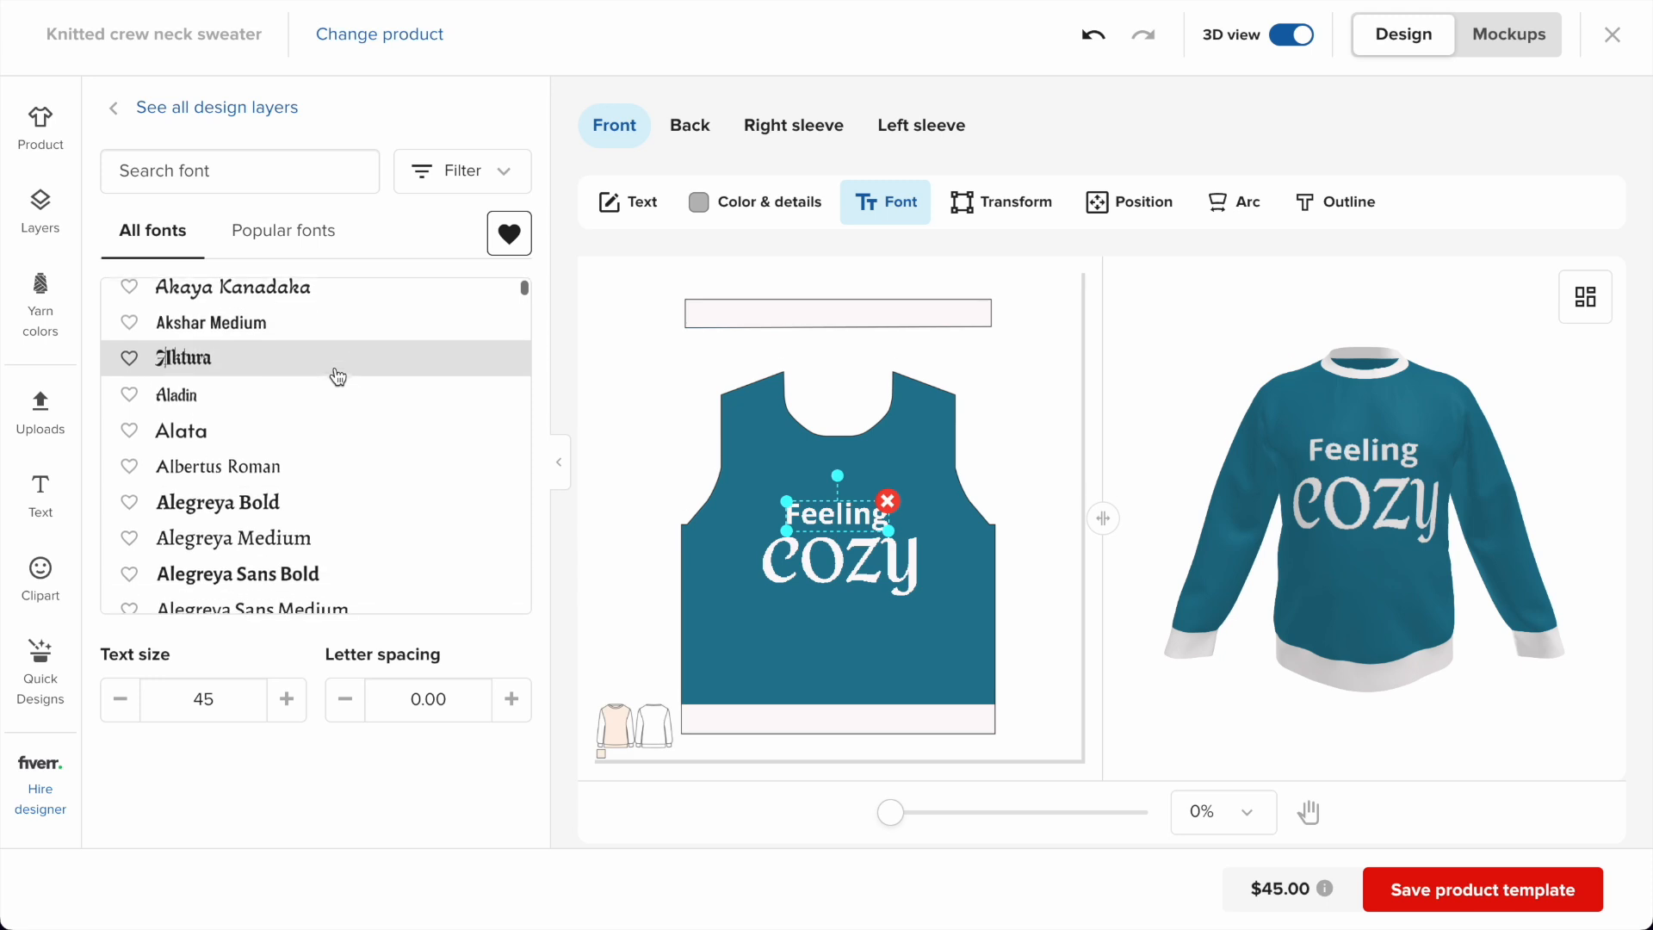
pyautogui.click(336, 395)
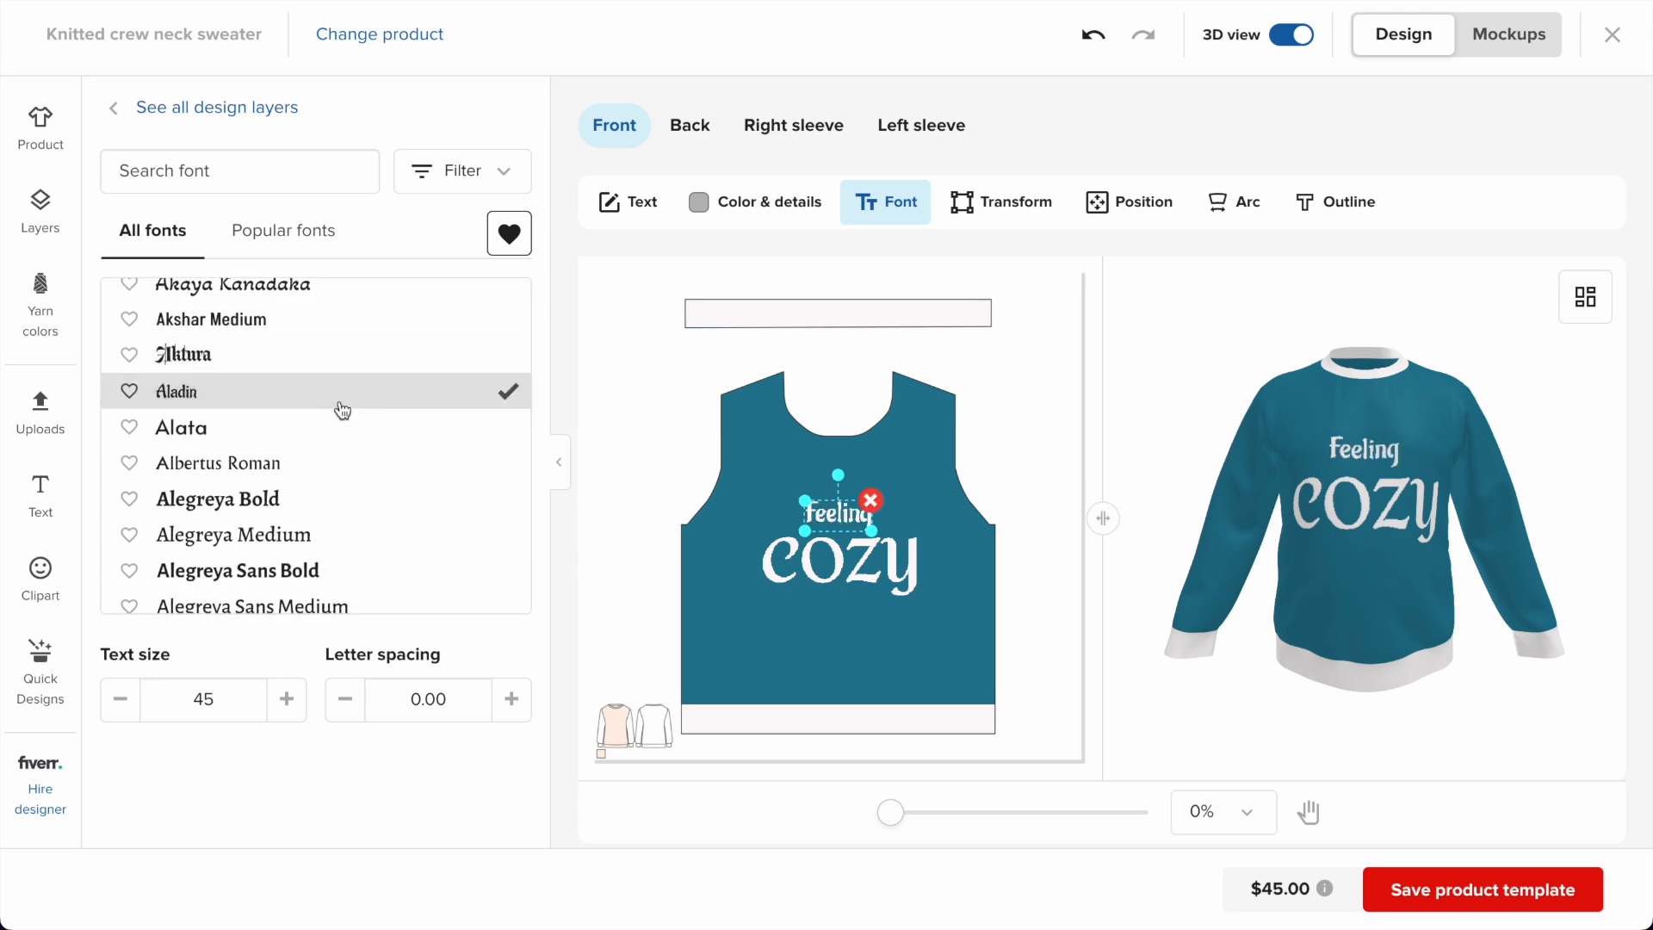
pyautogui.moveTo(815, 509); pyautogui.dragTo(792, 498)
pyautogui.scroll(-7, 362, 465)
pyautogui.click(347, 441)
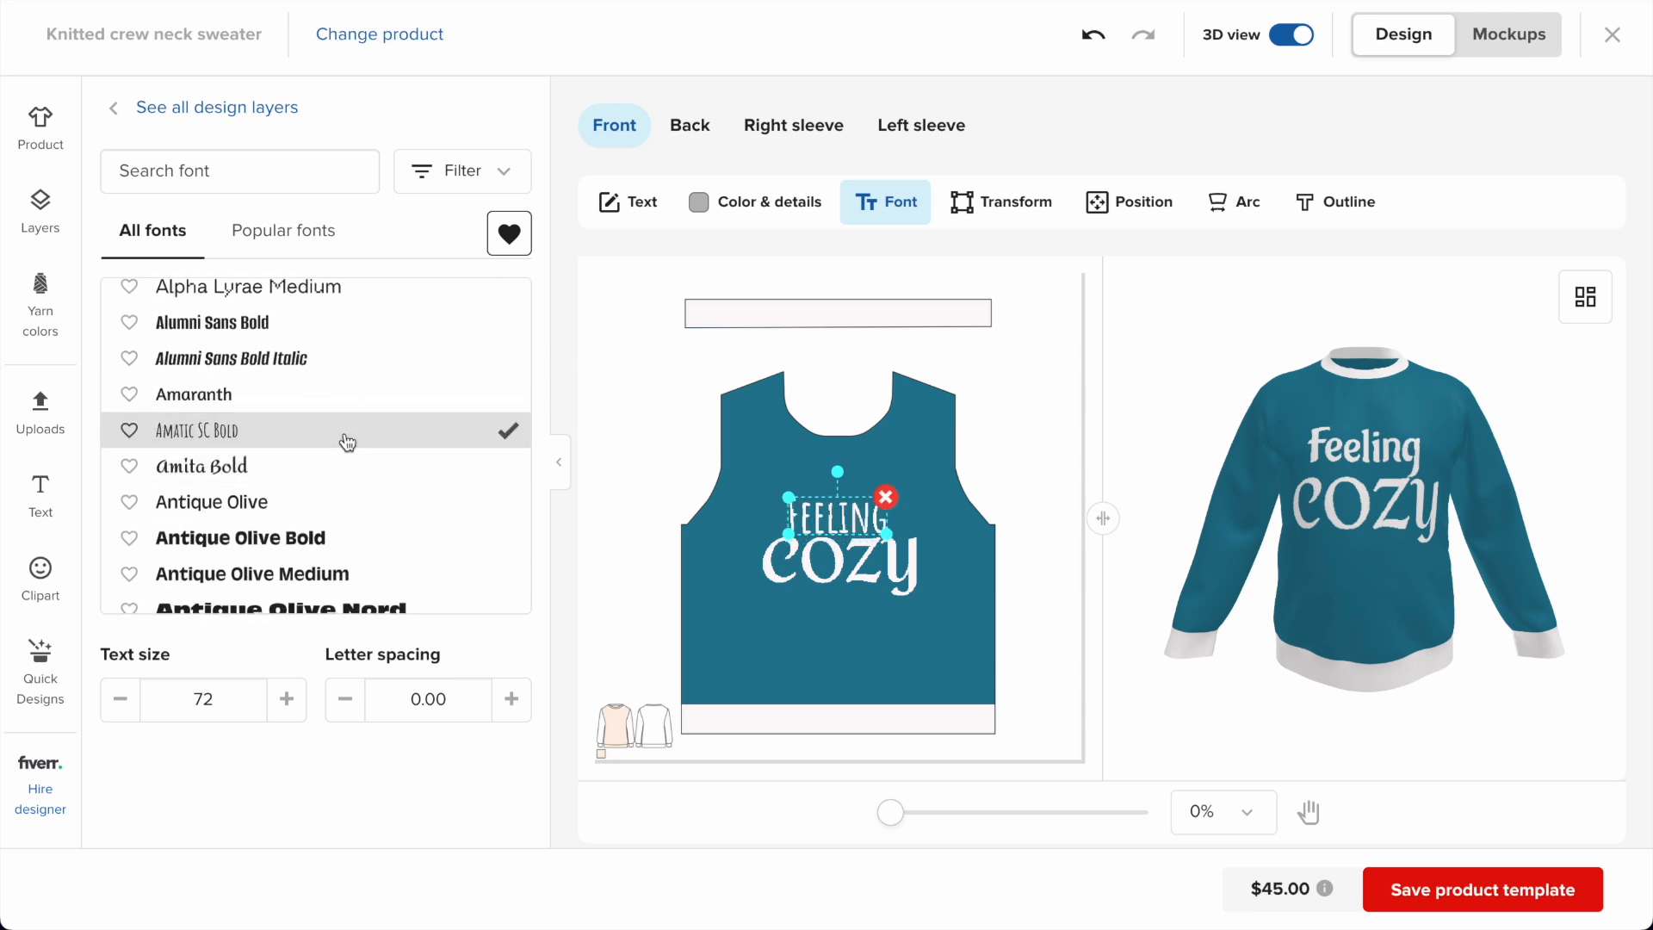
# Move "Feeling" and "COZY" higher on the chest, keeping "COZY" directly beneath "Feeling".
pyautogui.moveTo(852, 523); pyautogui.dragTo(871, 562)
pyautogui.click(865, 560)
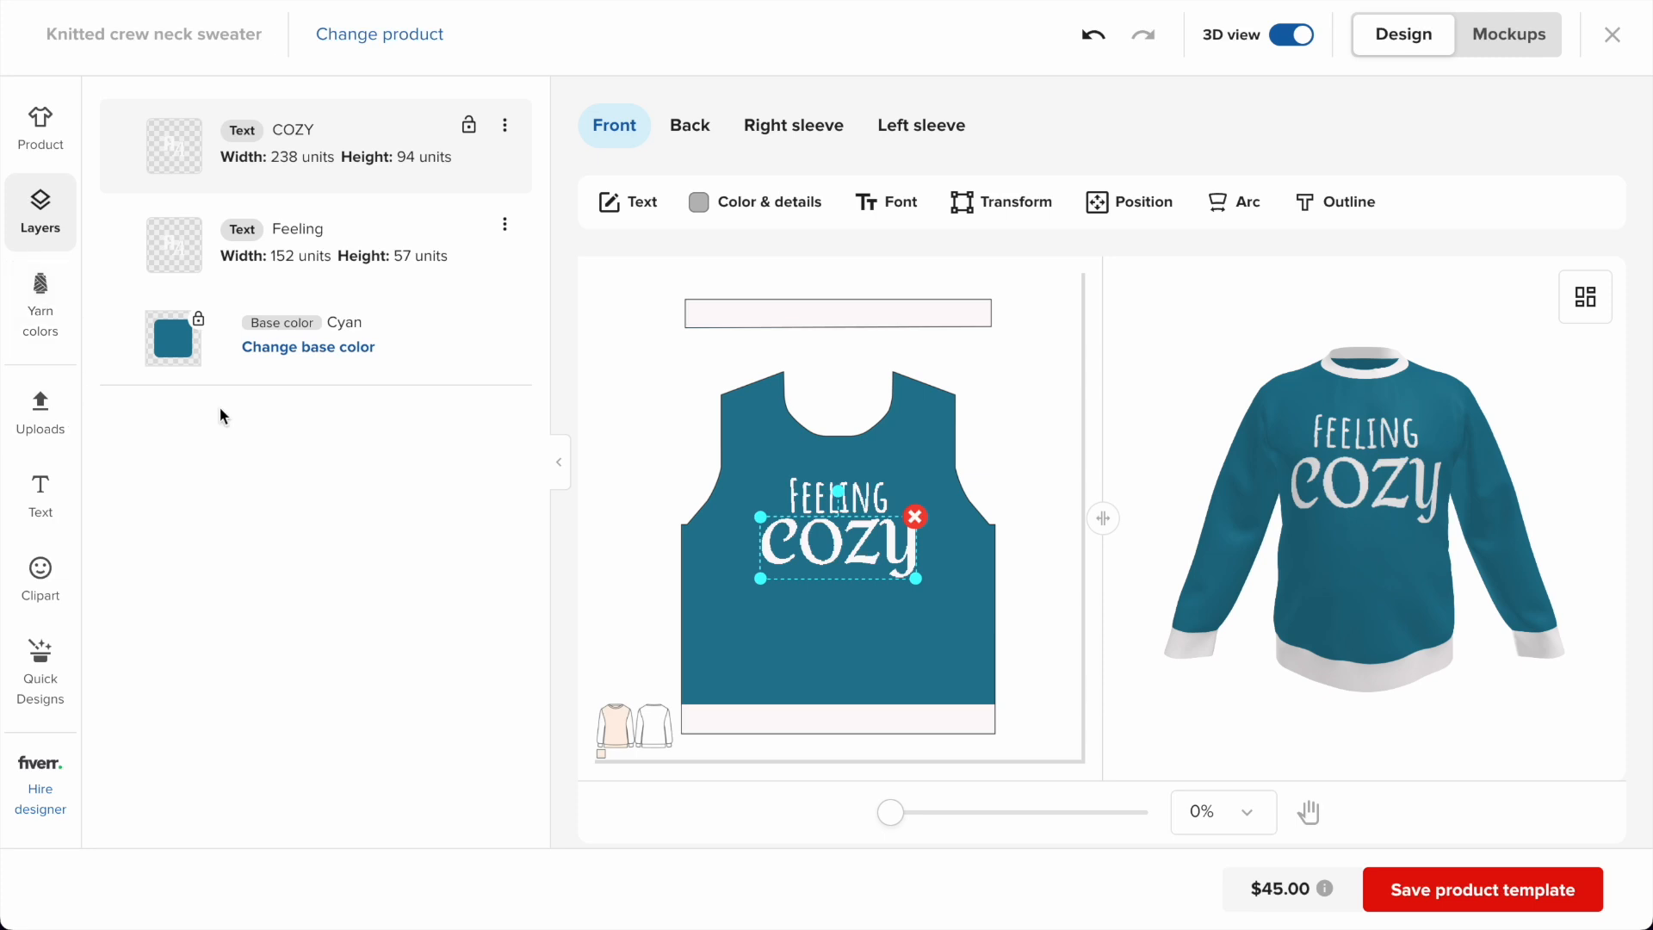
# Set the sweater's base yarn color to Olive and its trim color to Grass.
pyautogui.click(312, 355)
pyautogui.click(372, 527)
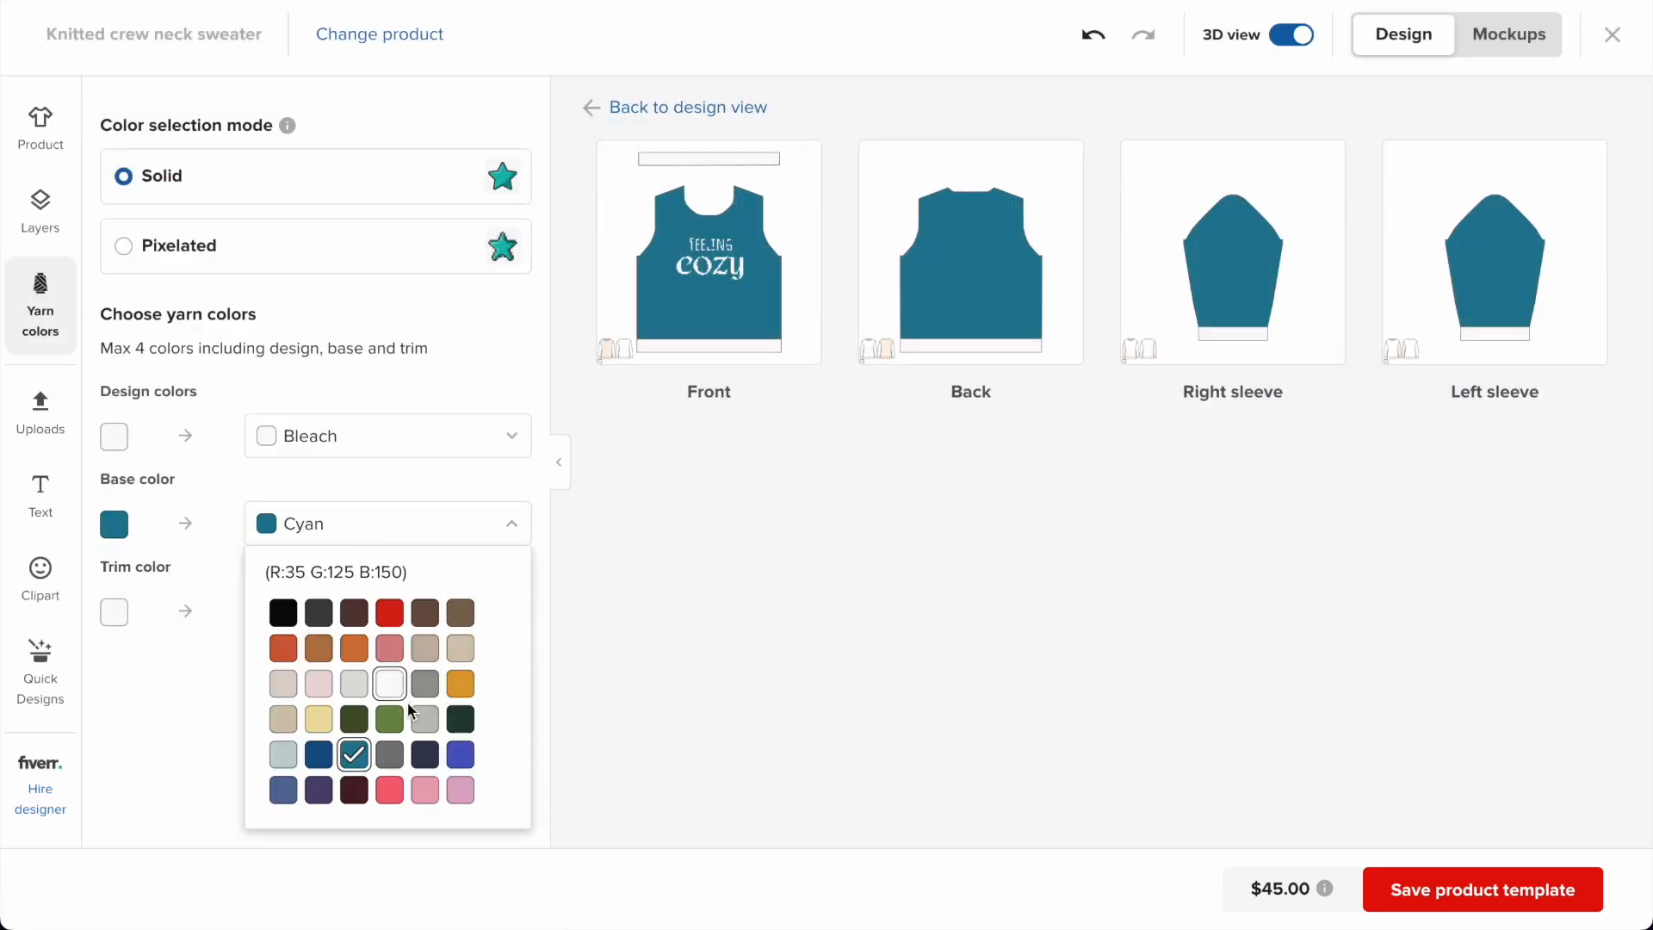
pyautogui.click(353, 719)
pyautogui.click(142, 654)
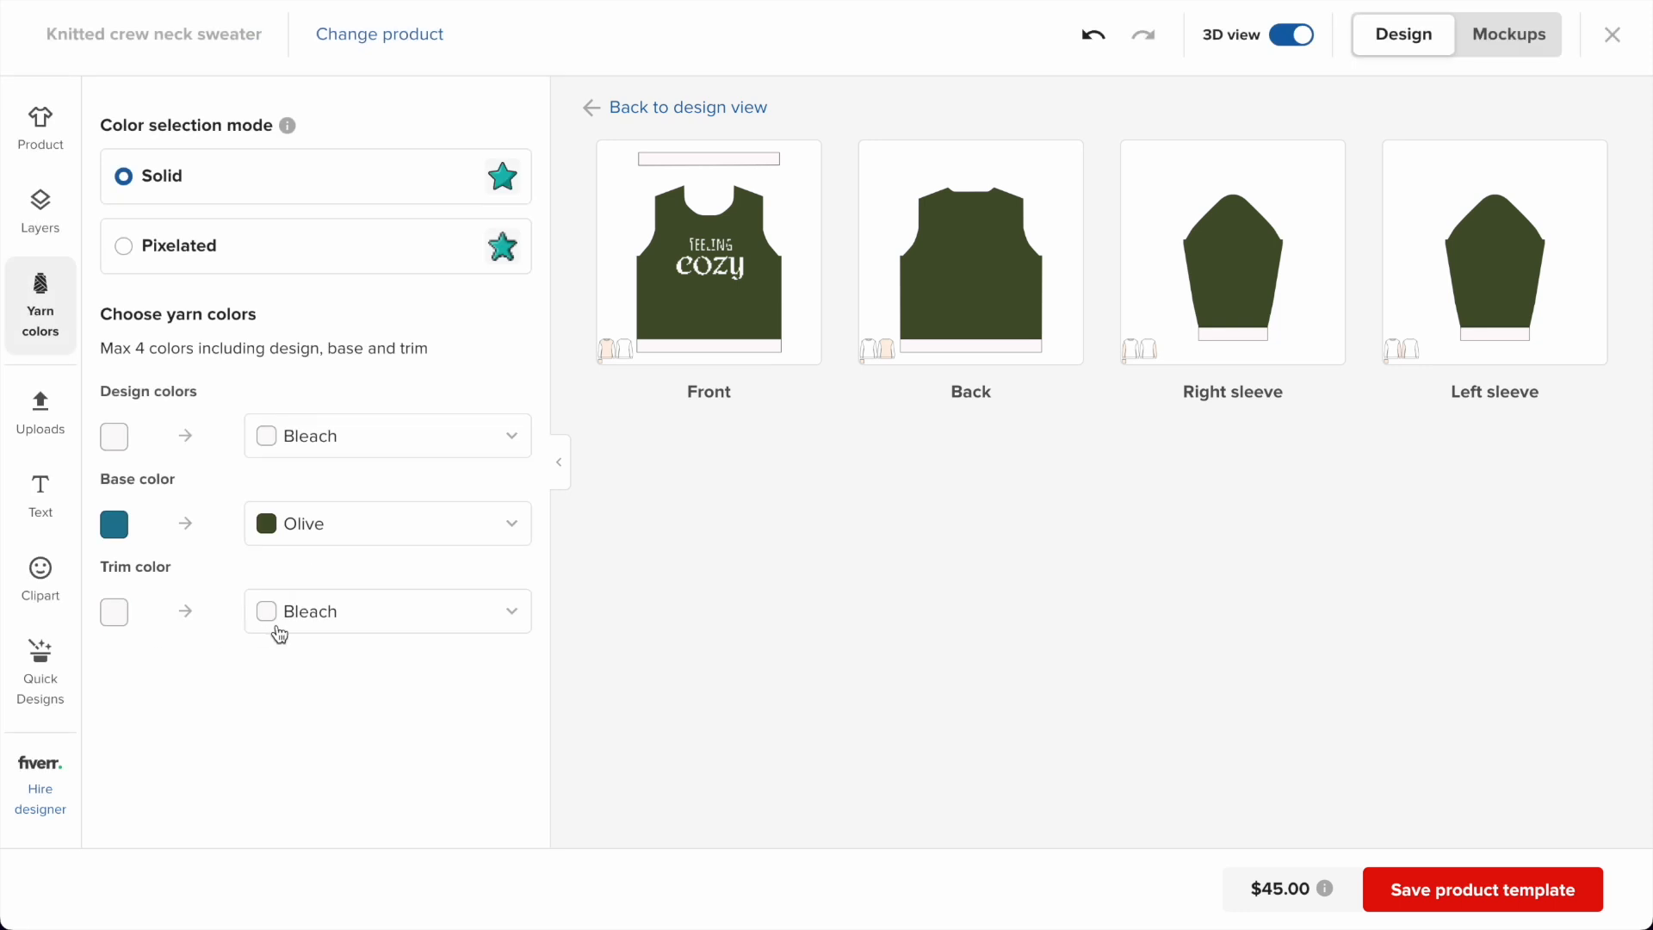
pyautogui.click(291, 635)
pyautogui.click(389, 737)
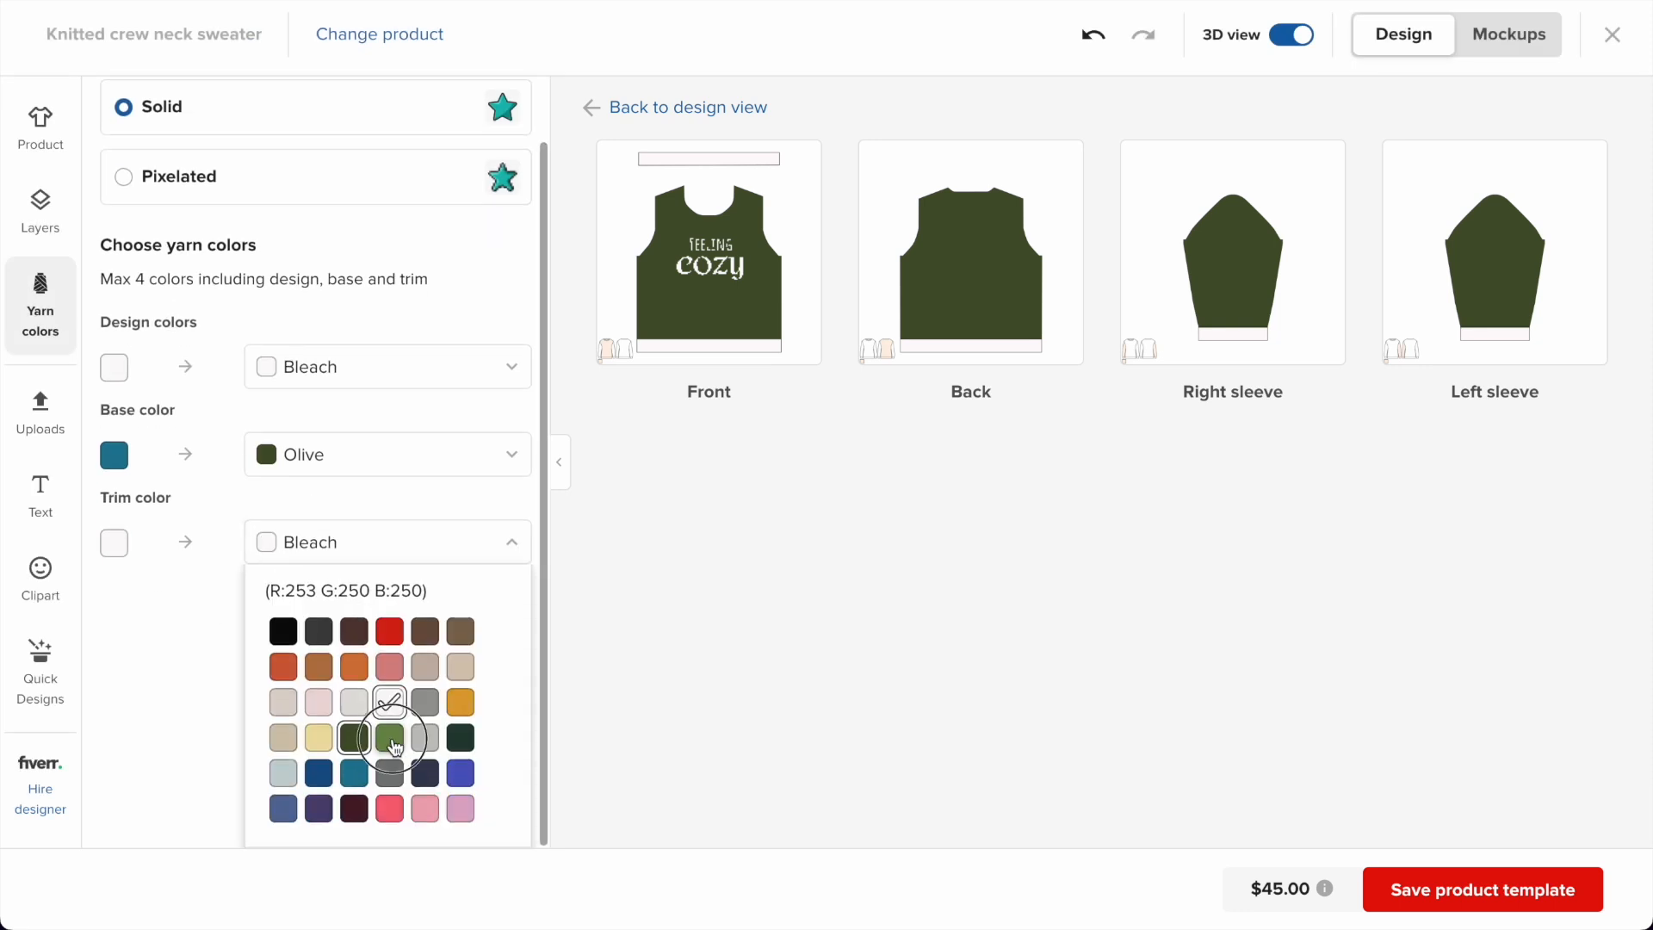
pyautogui.click(235, 698)
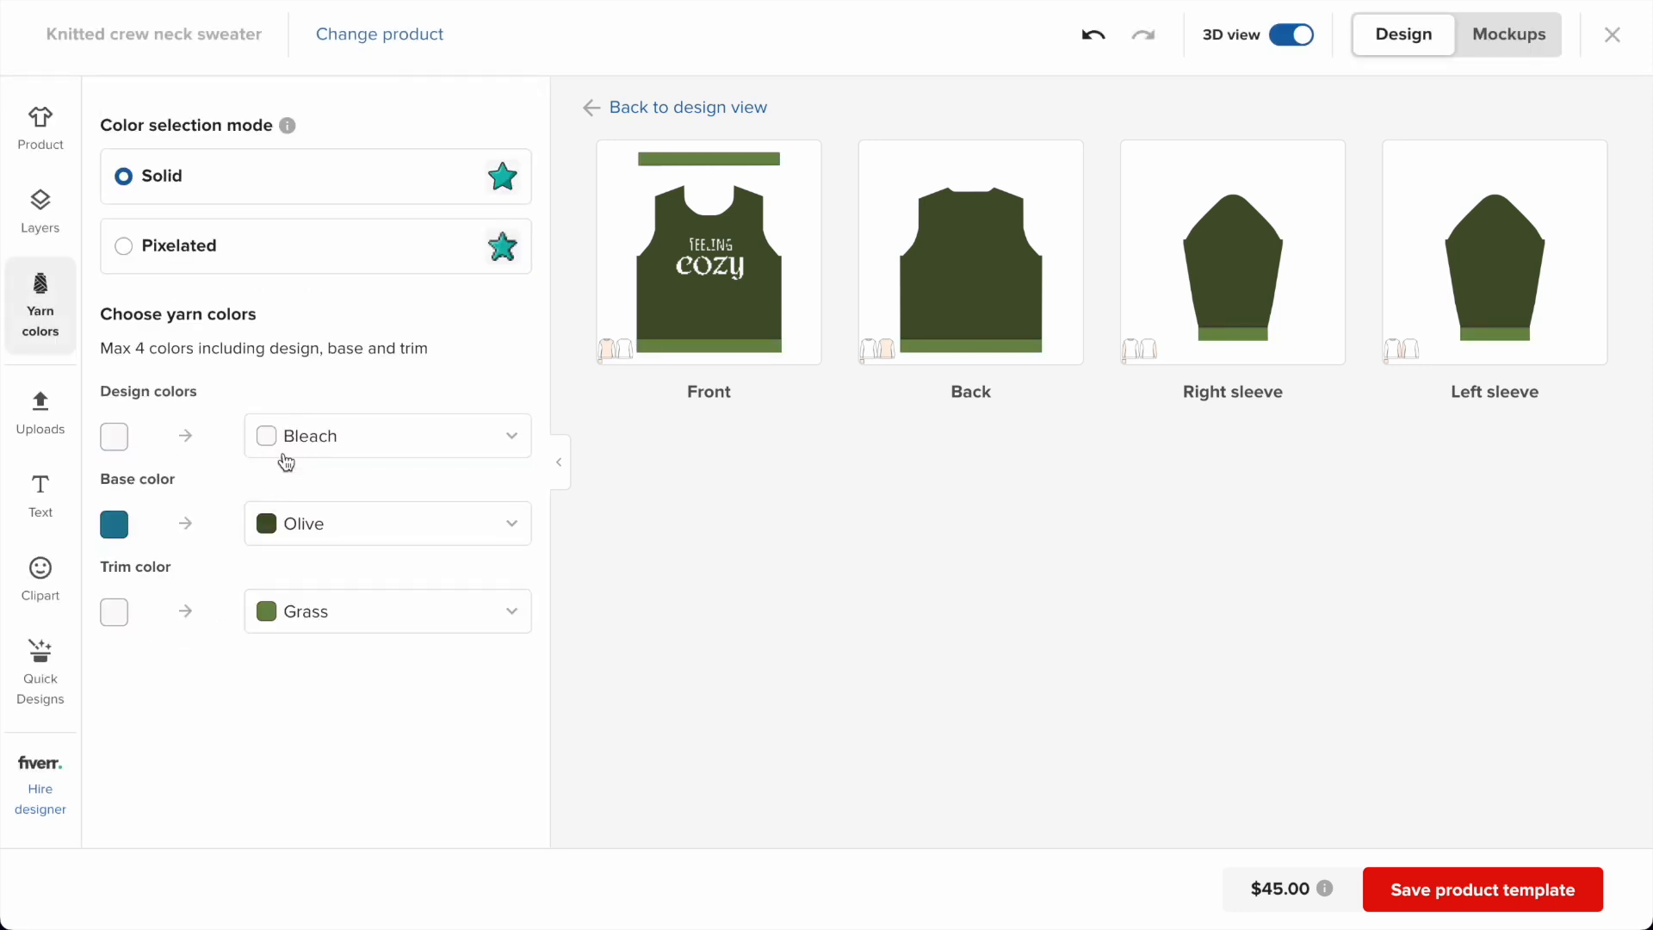
# Search the clipart library for "leaves" and add a leaf clipart to the right sleeve.
pyautogui.click(45, 215)
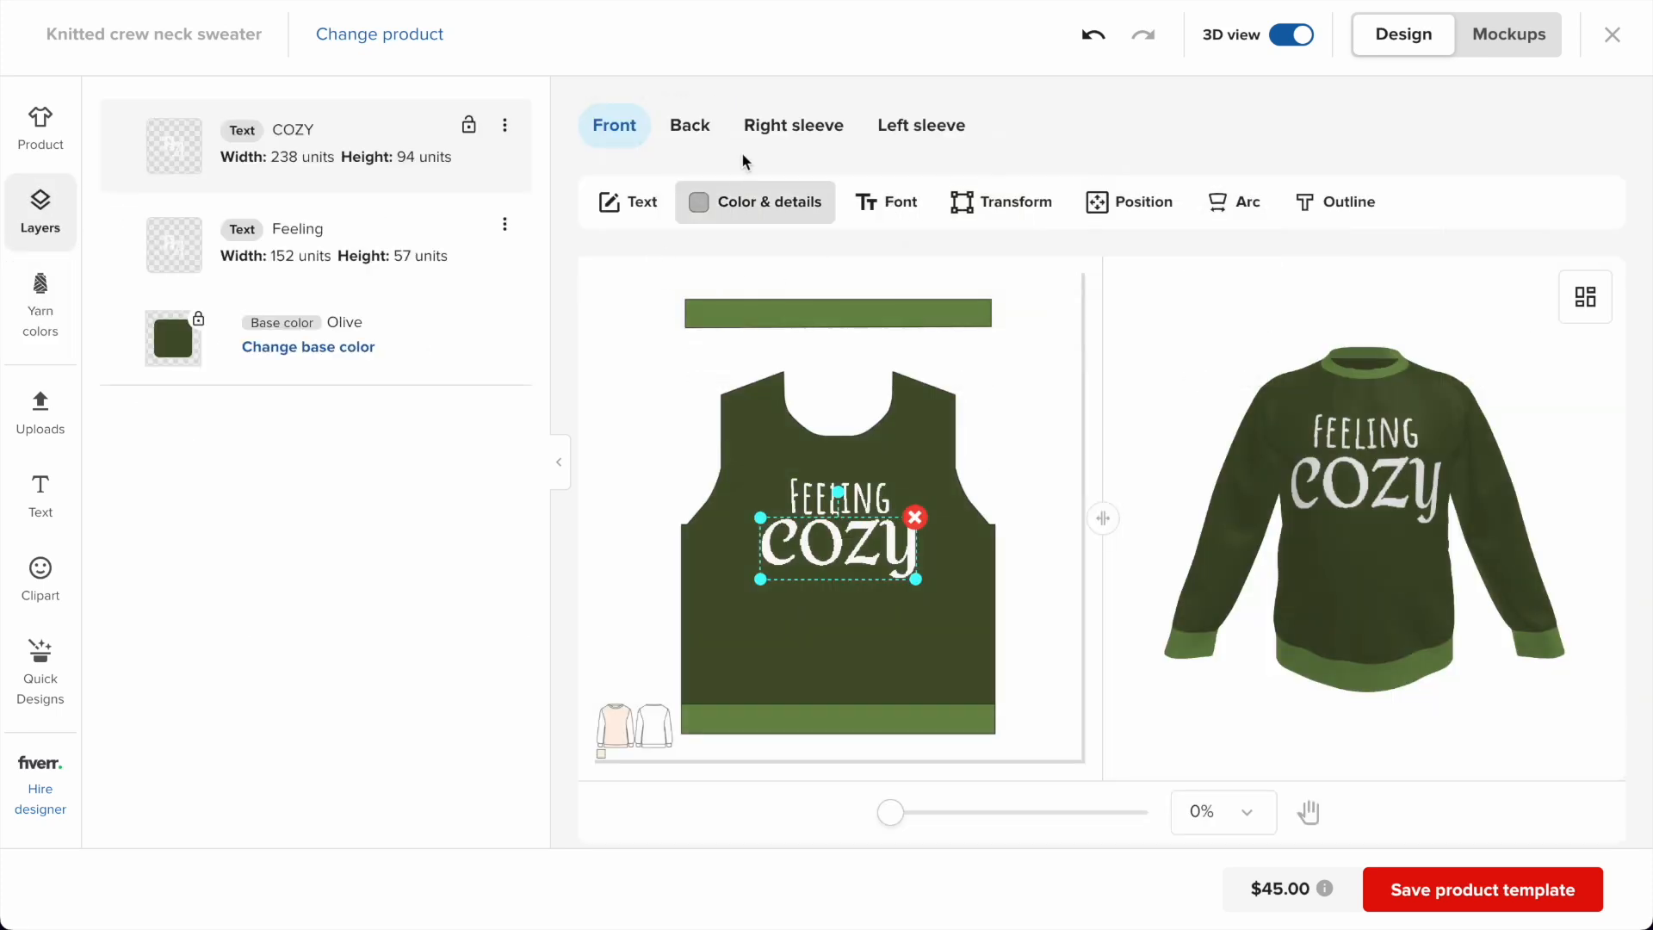
pyautogui.click(793, 125)
pyautogui.click(43, 570)
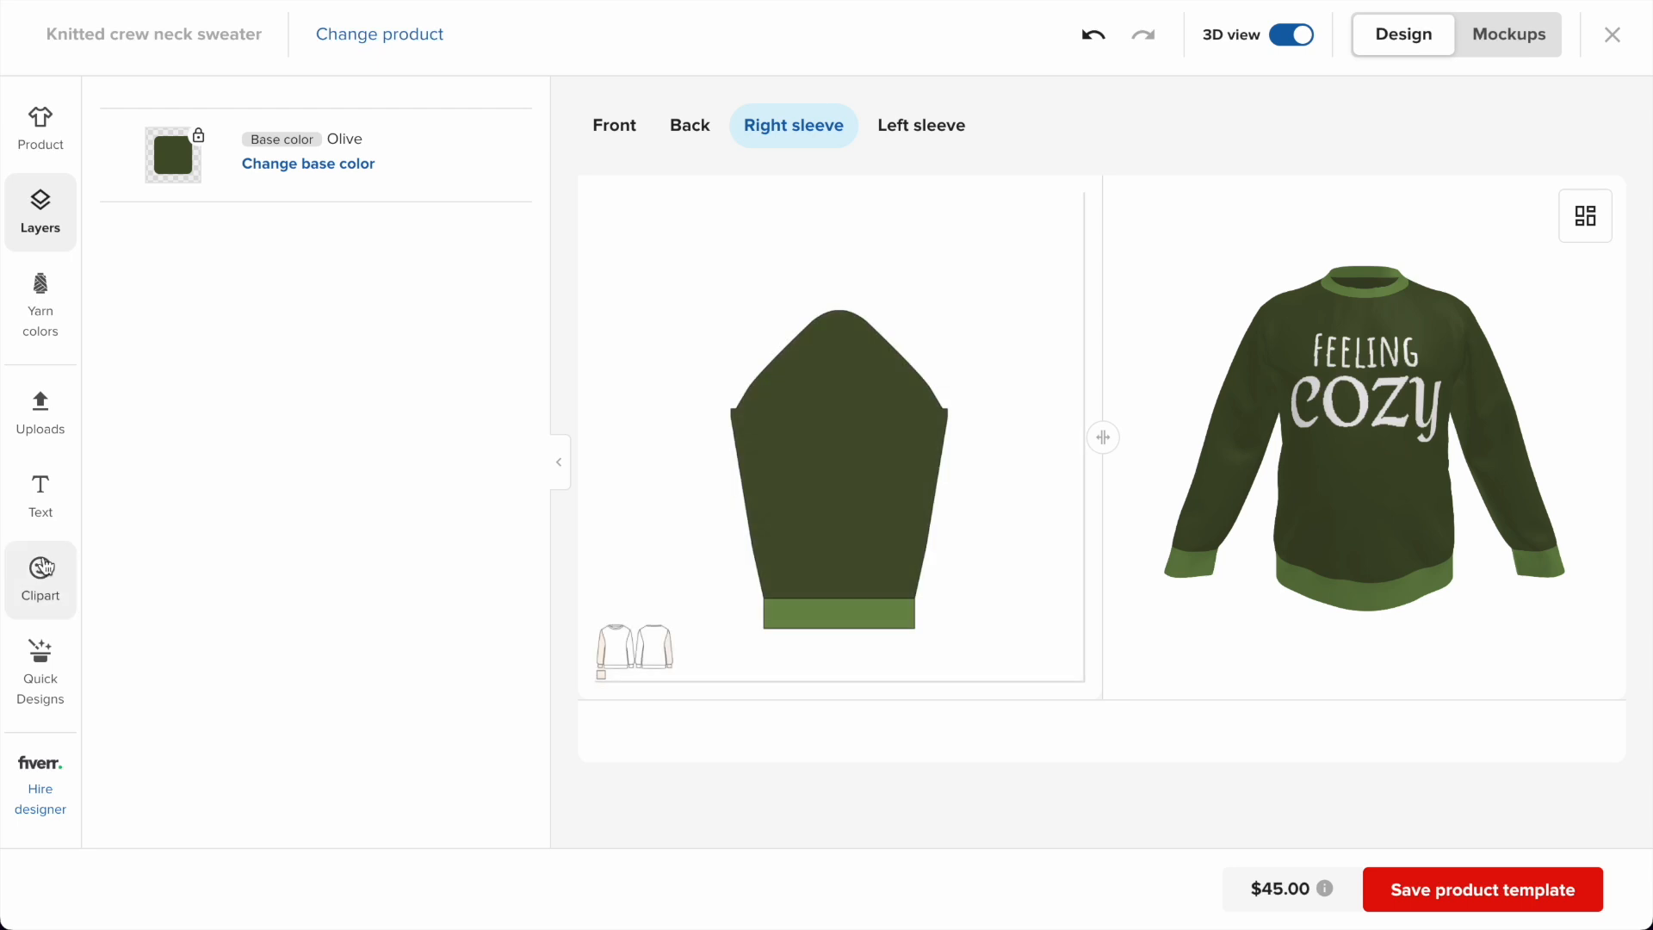
pyautogui.click(268, 112)
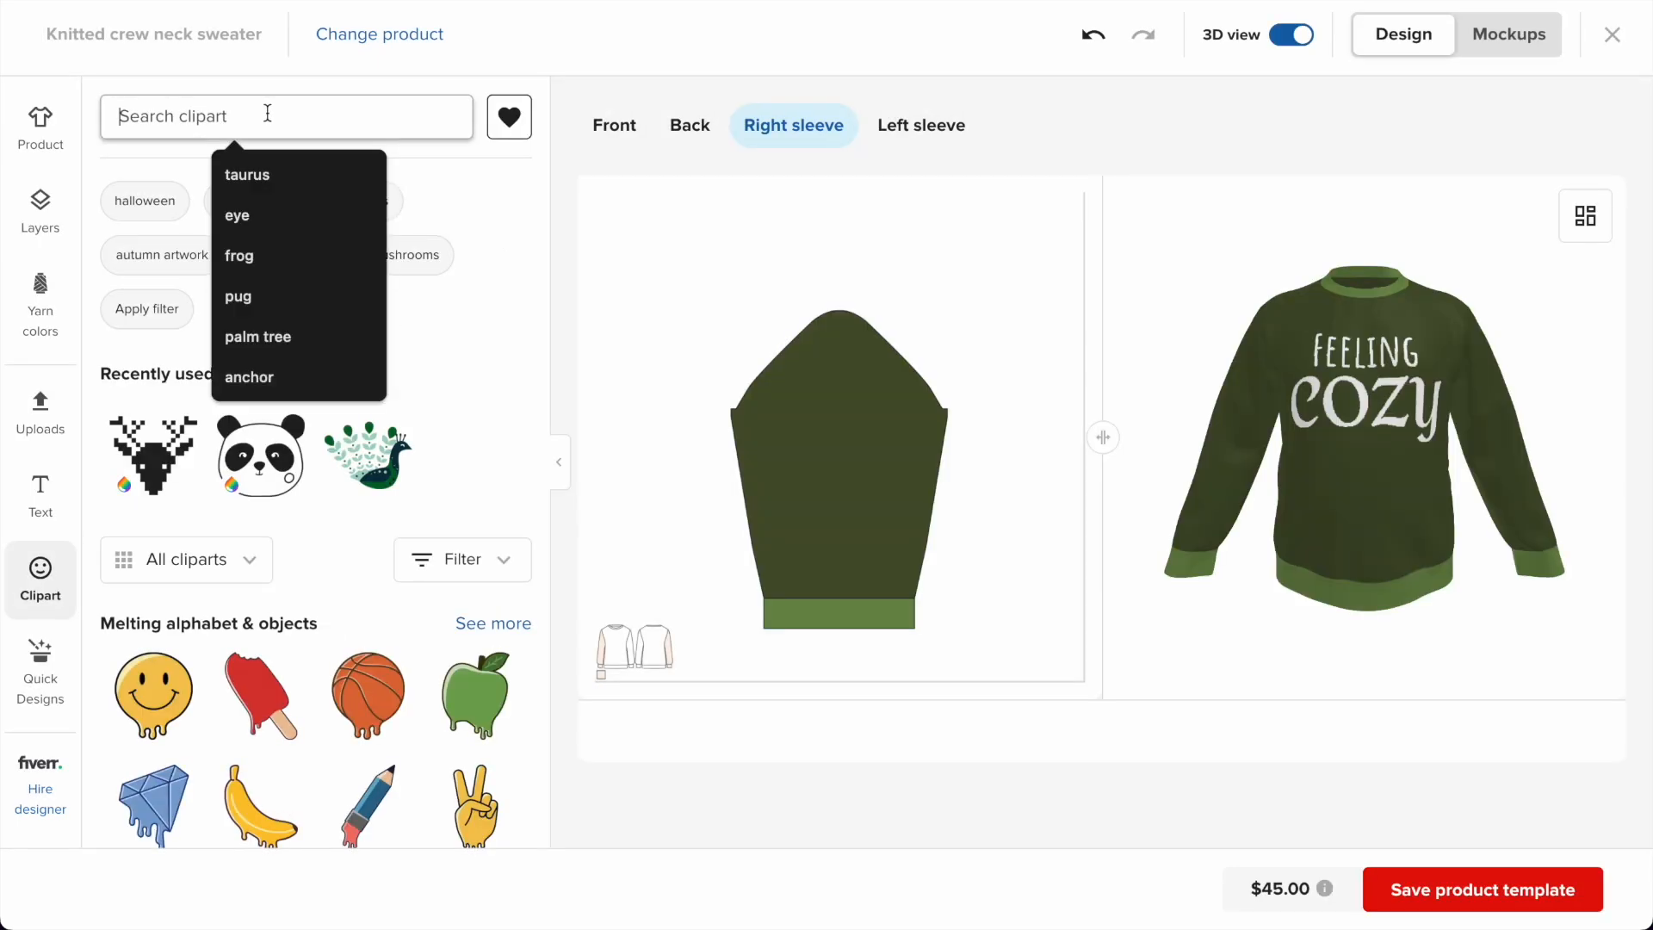
pyautogui.write('leaves')
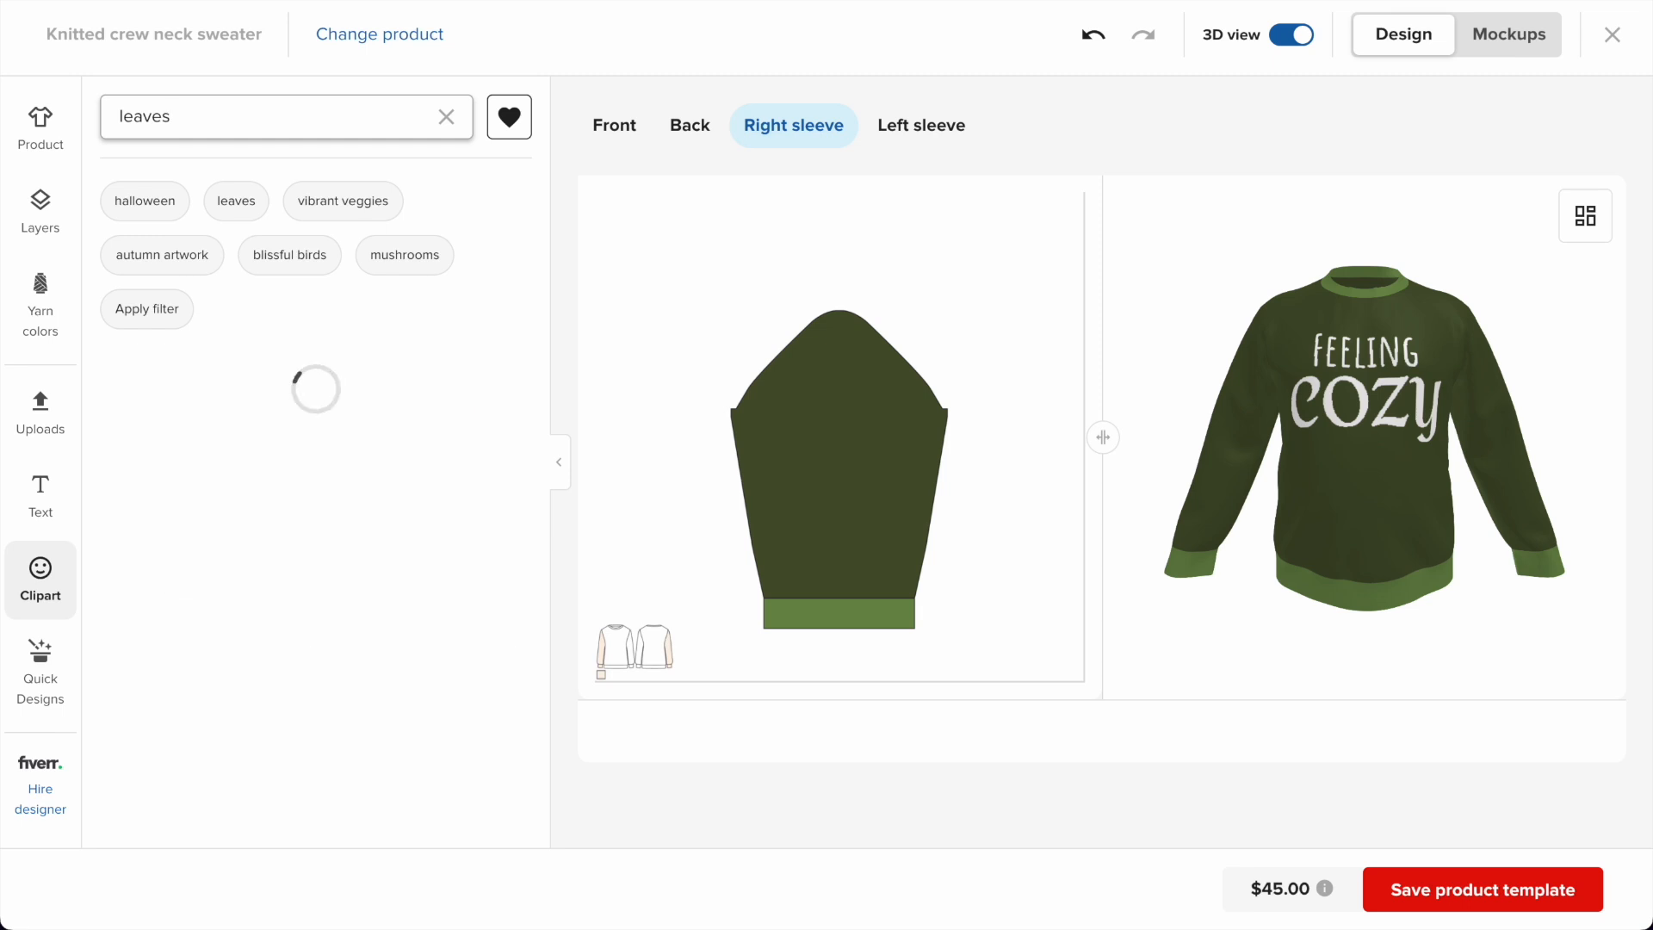
pyautogui.scroll(-3, 452, 449)
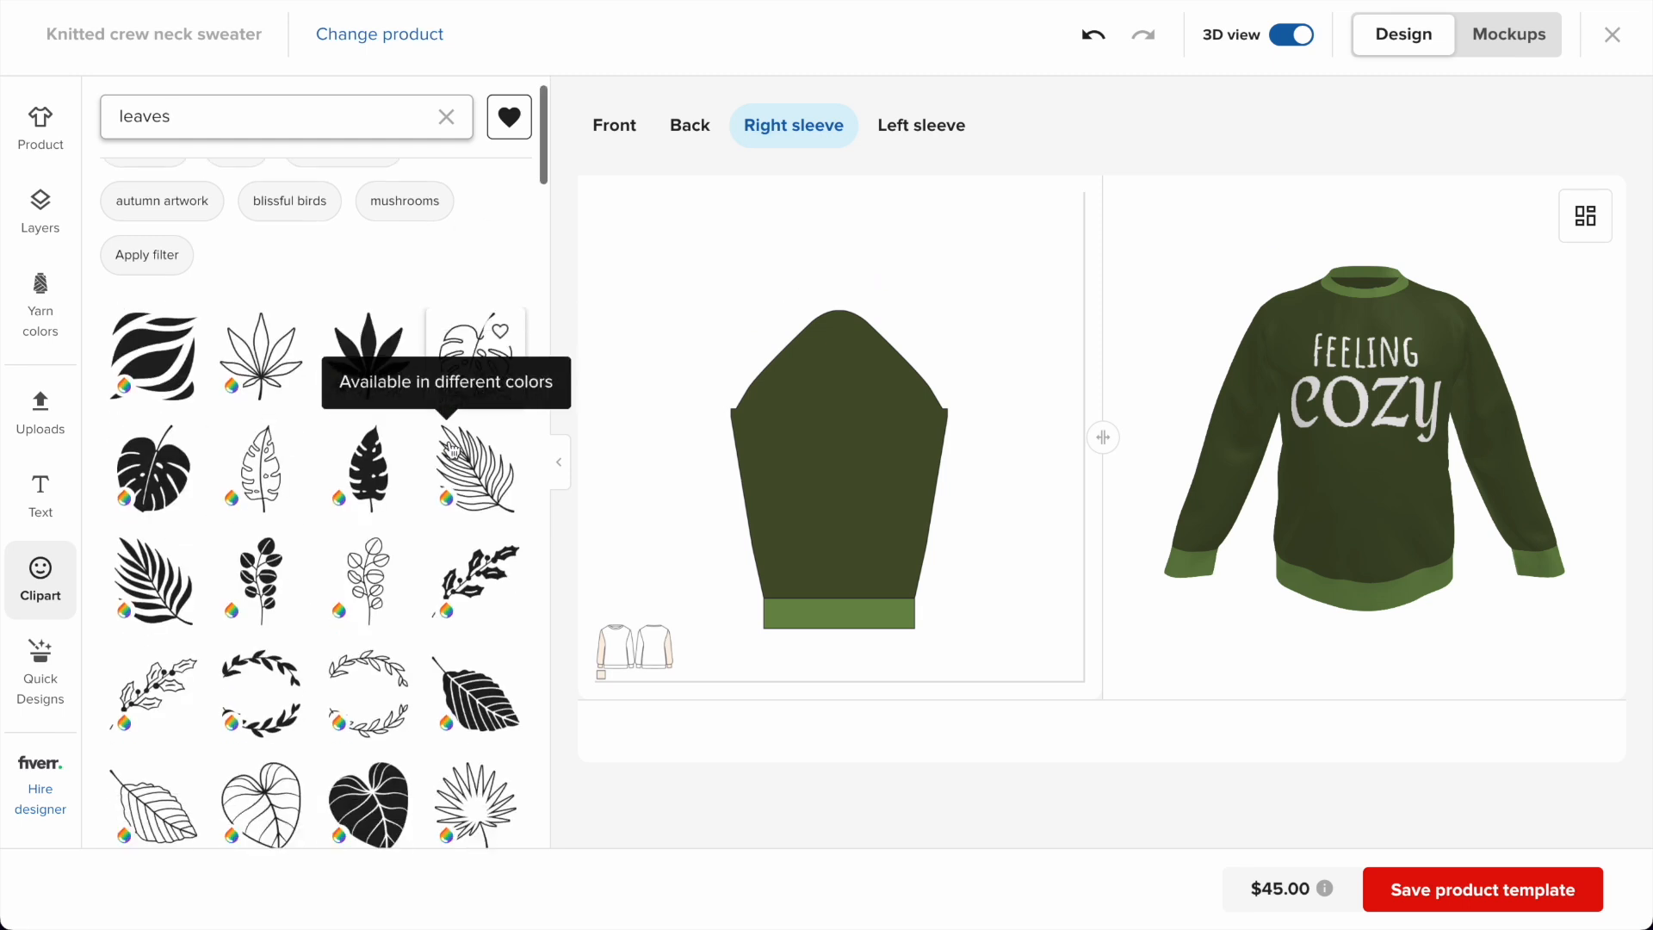
pyautogui.scroll(-7, 452, 450)
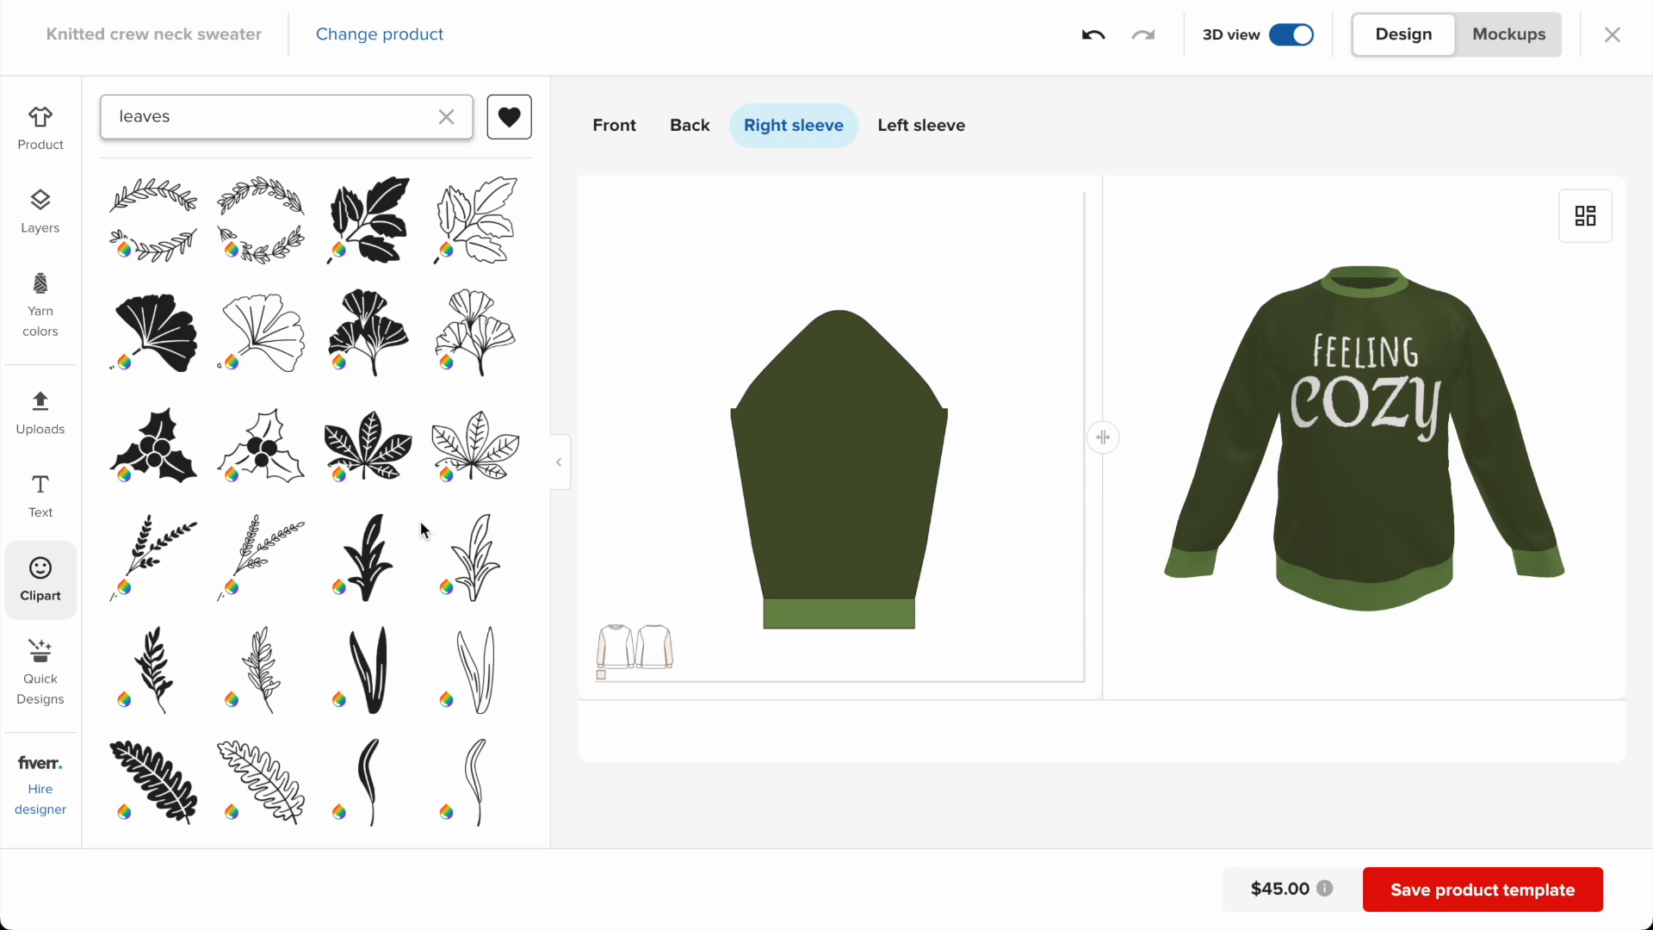
pyautogui.scroll(-3, 385, 461)
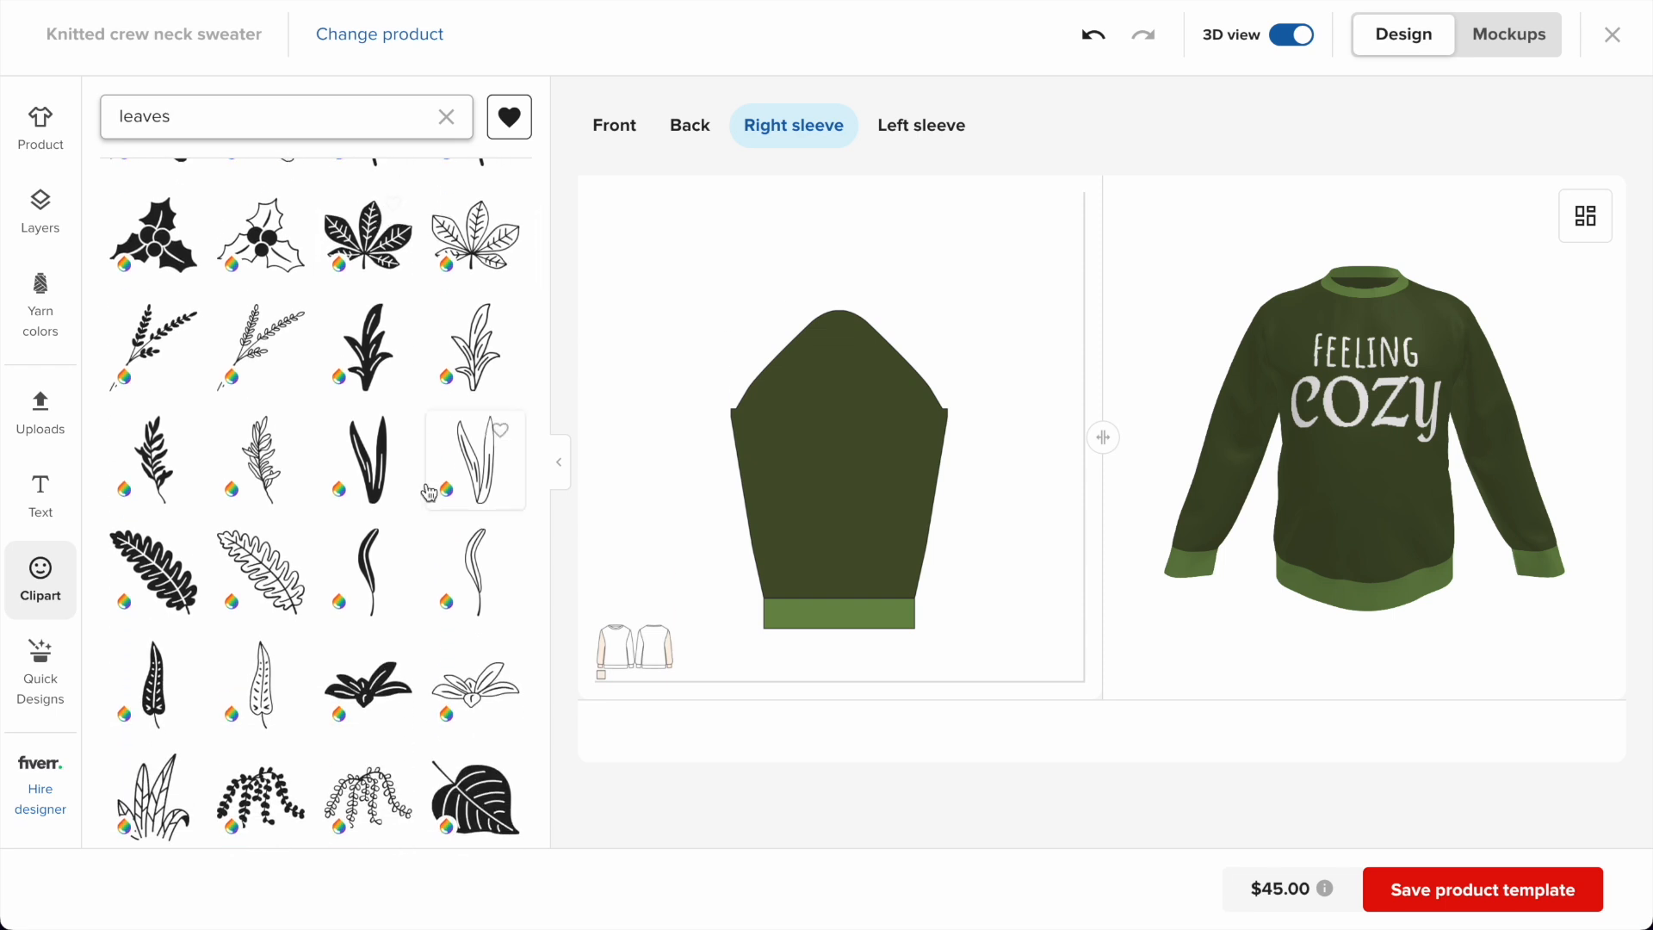
pyautogui.scroll(-7, 428, 492)
pyautogui.scroll(-3, 448, 487)
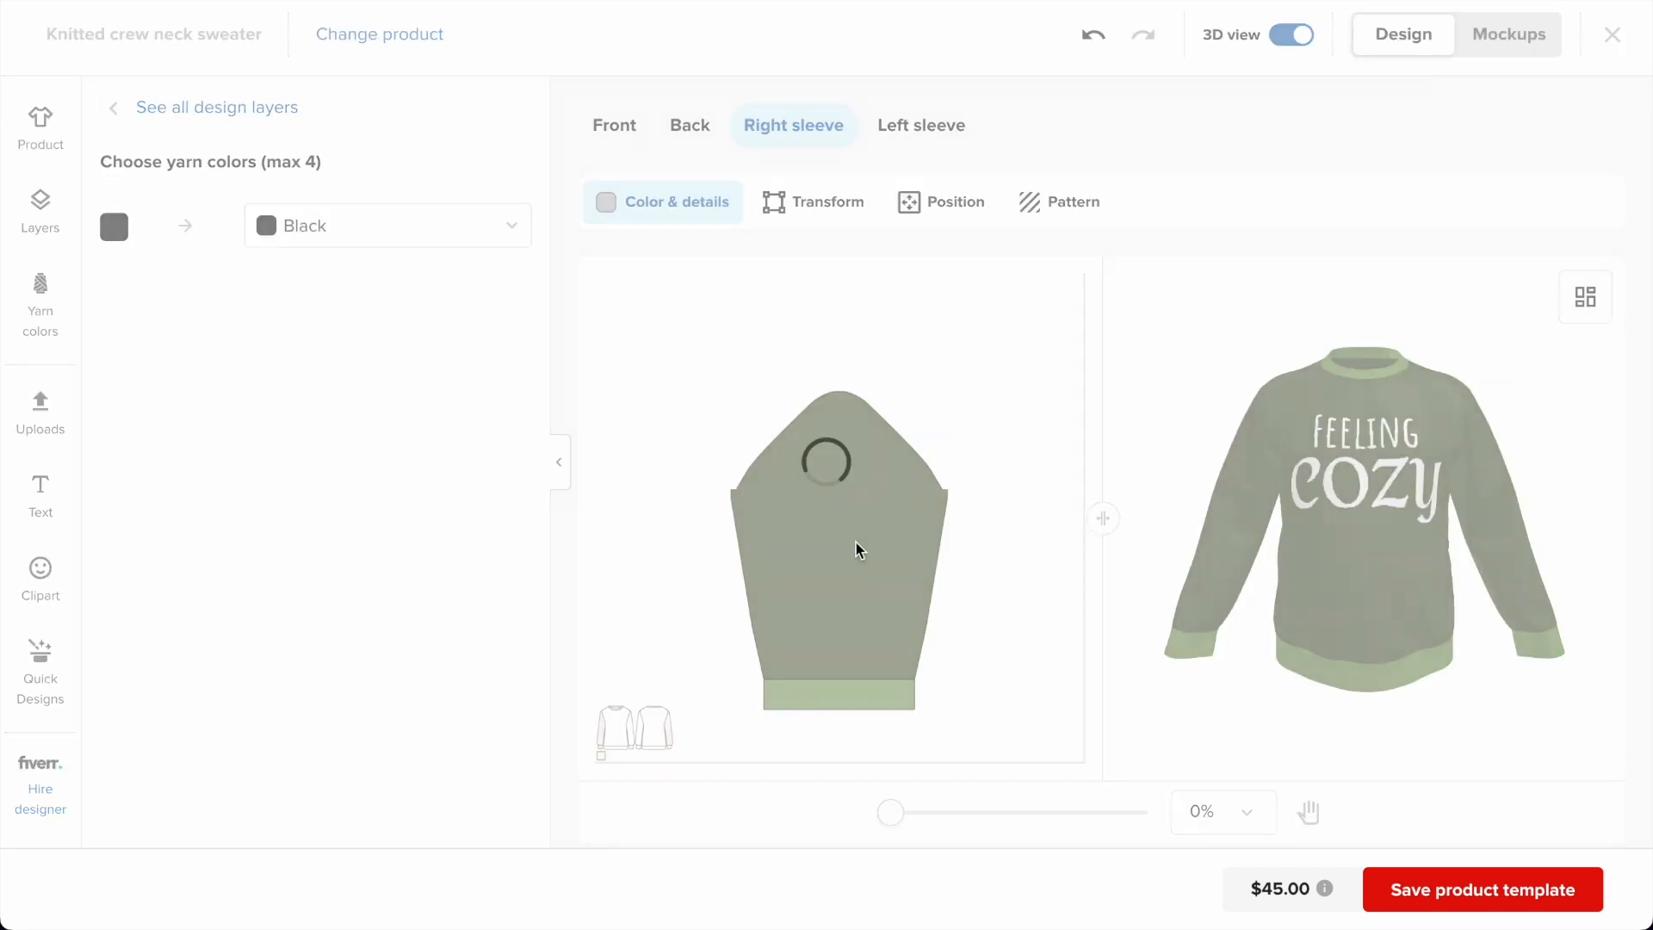
# Move the oak leaves clipart to the lower-left part of the right sleeve and set its yarn color to Bleach.
pyautogui.moveTo(842, 473); pyautogui.dragTo(795, 578)
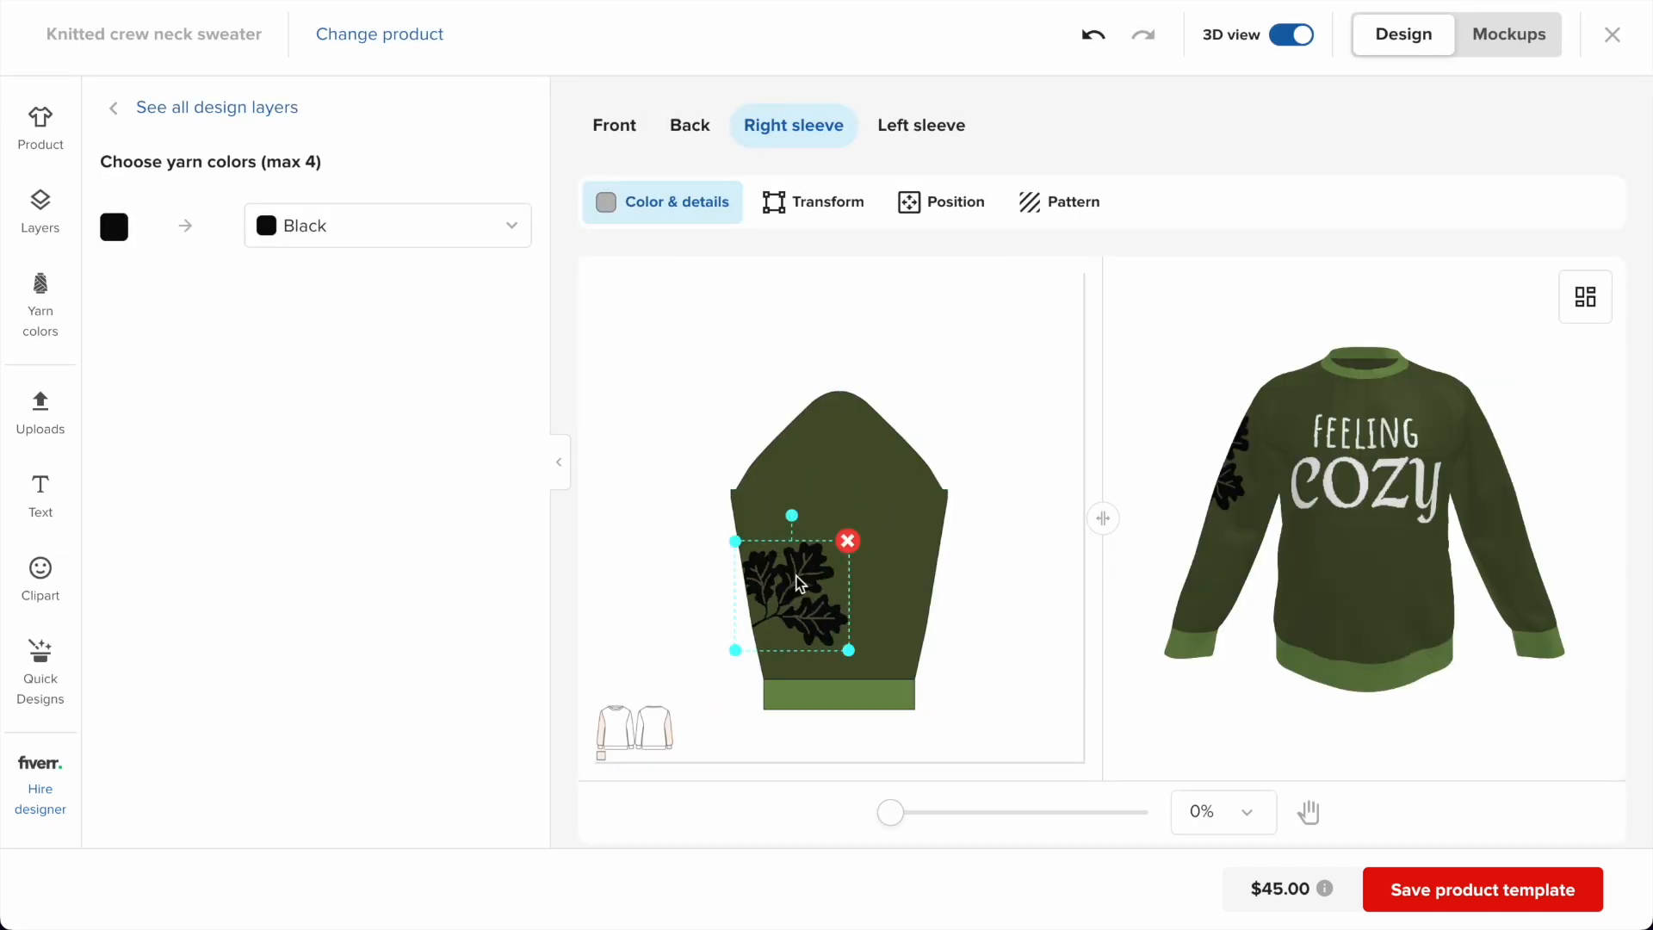
pyautogui.click(396, 231)
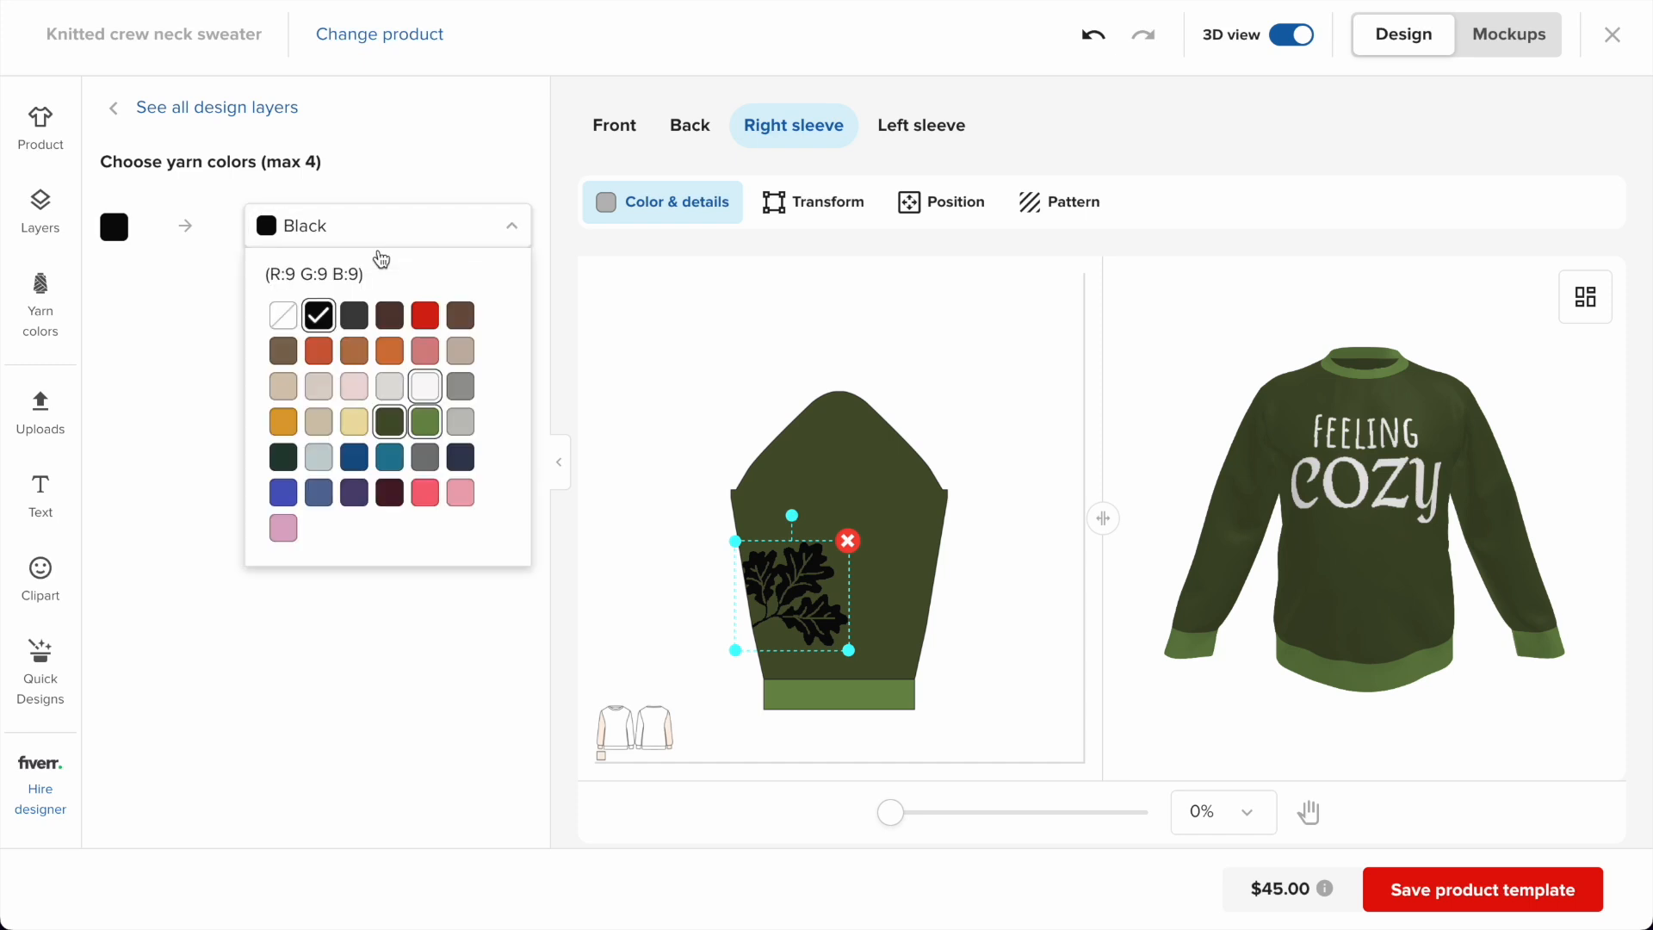
pyautogui.click(426, 387)
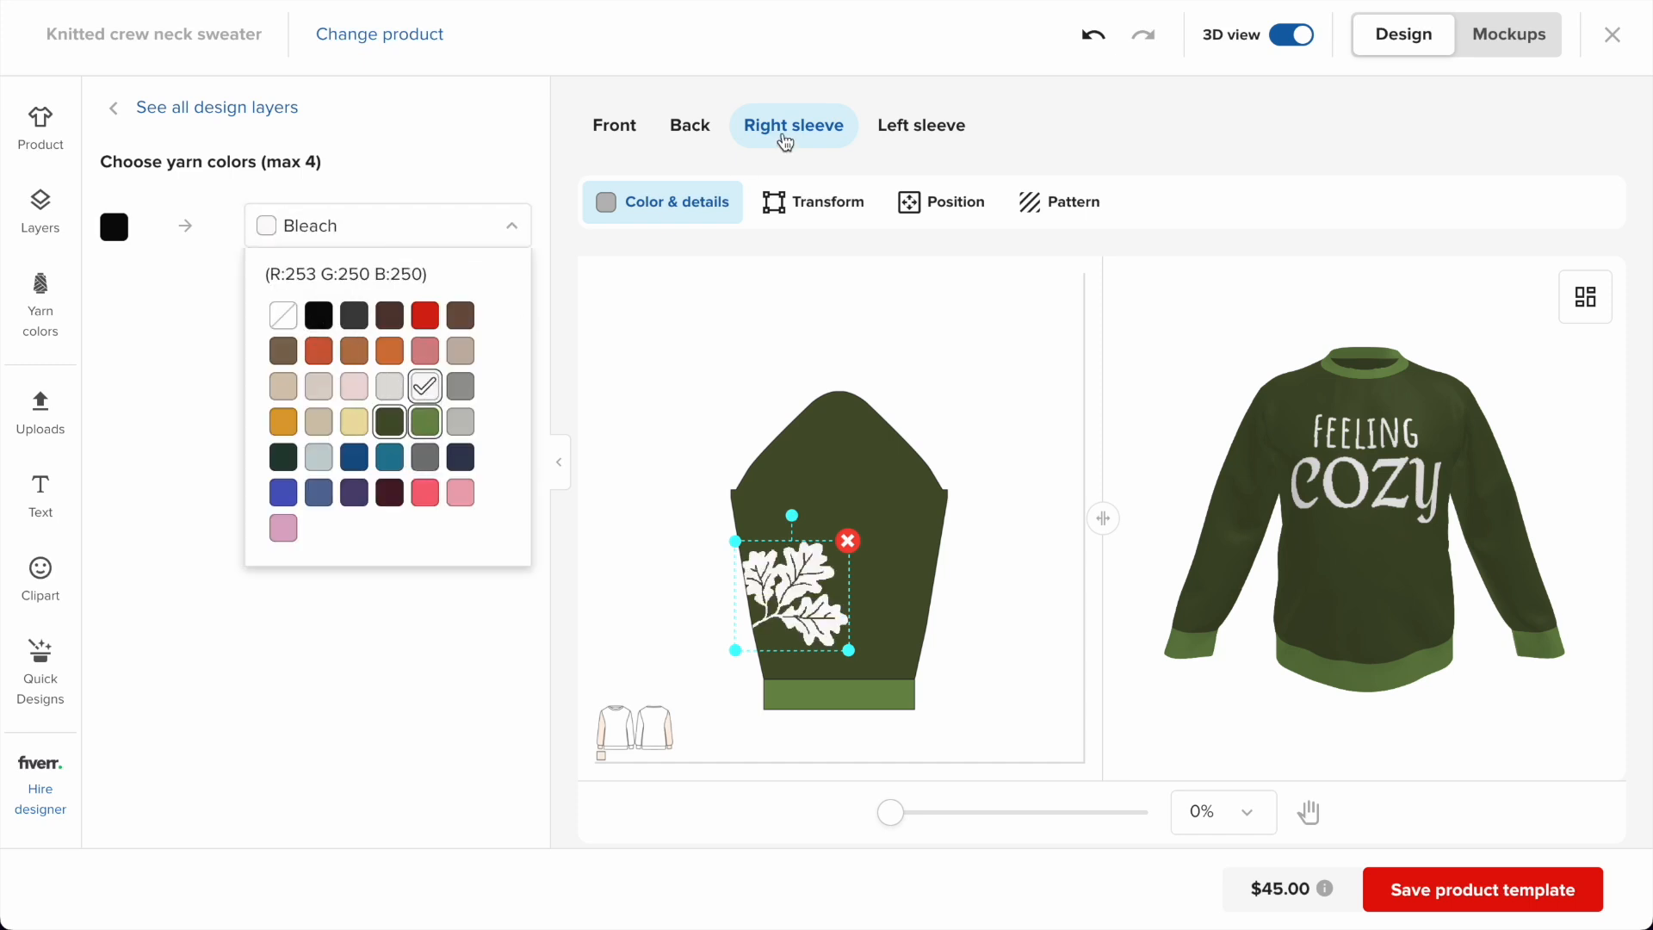
# Add the solid monstera leaf clipart to the right sleeve, color it Bleach, and place it at the sleeve's upper-right edge.
pyautogui.click(235, 109)
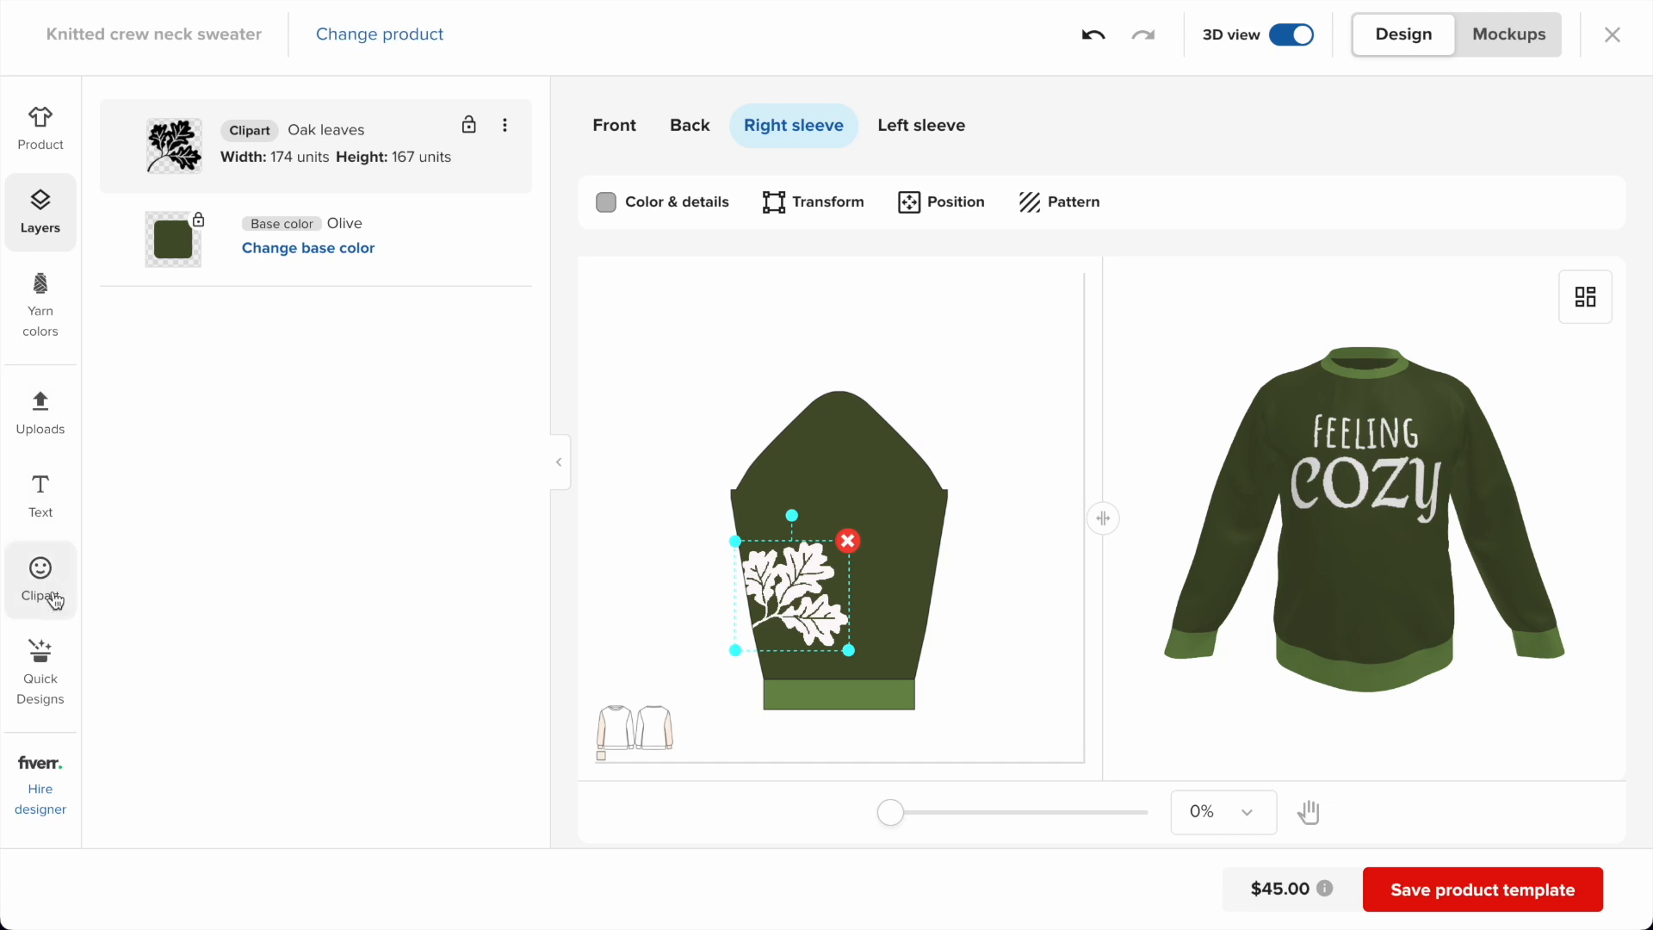
pyautogui.click(49, 587)
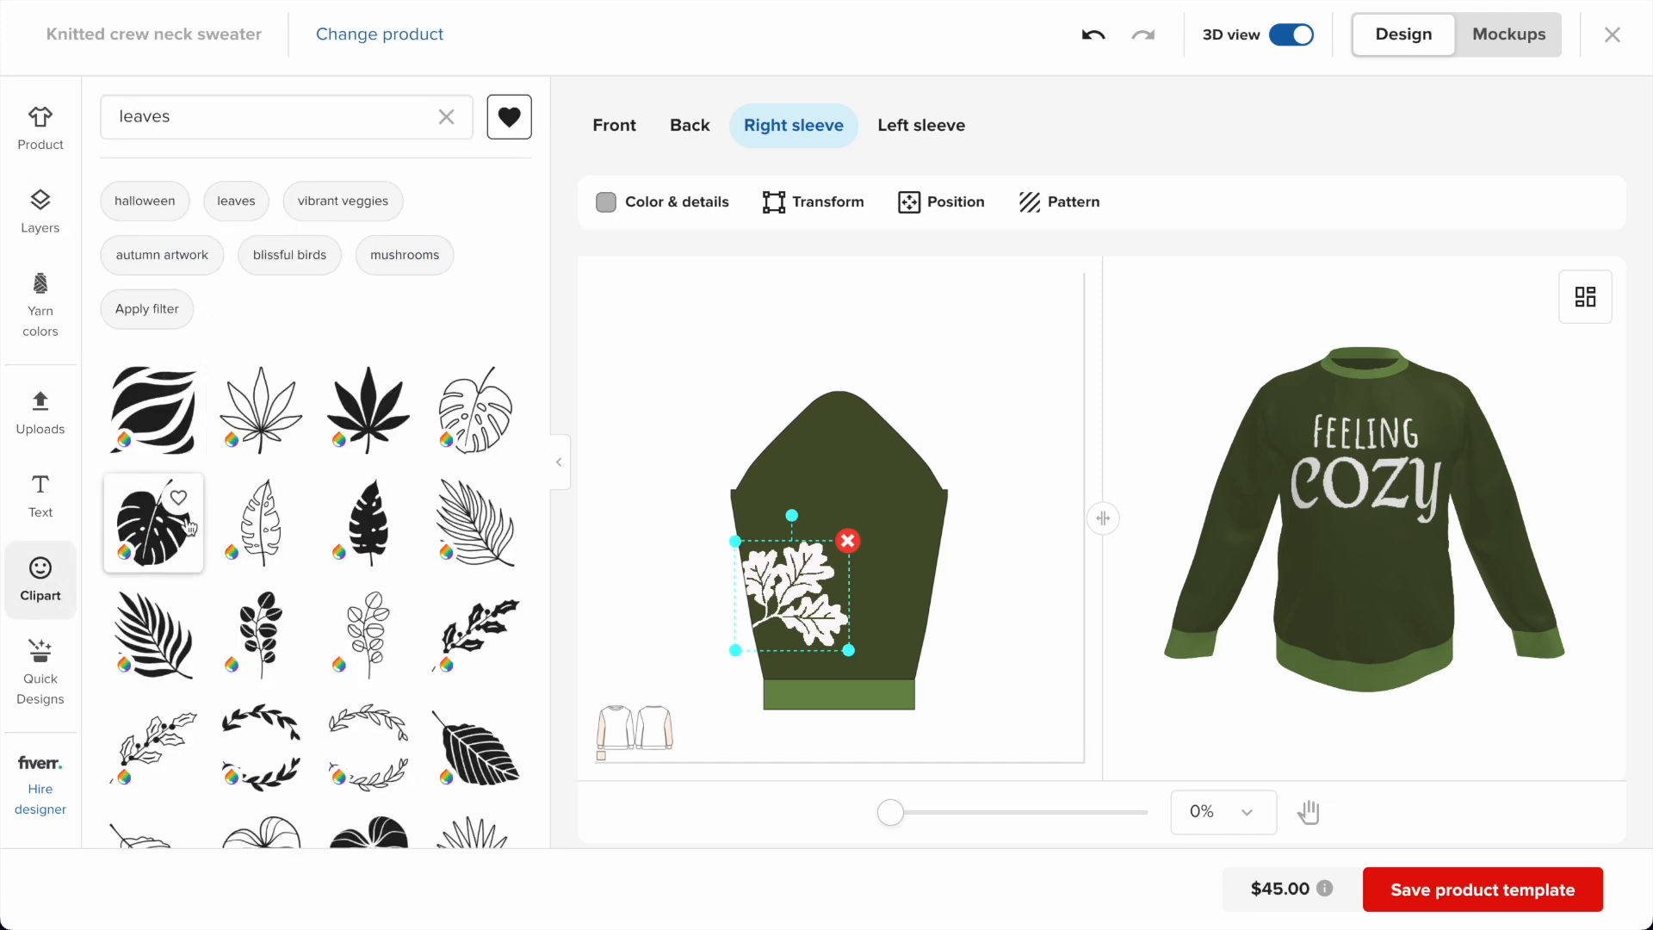
pyautogui.click(166, 542)
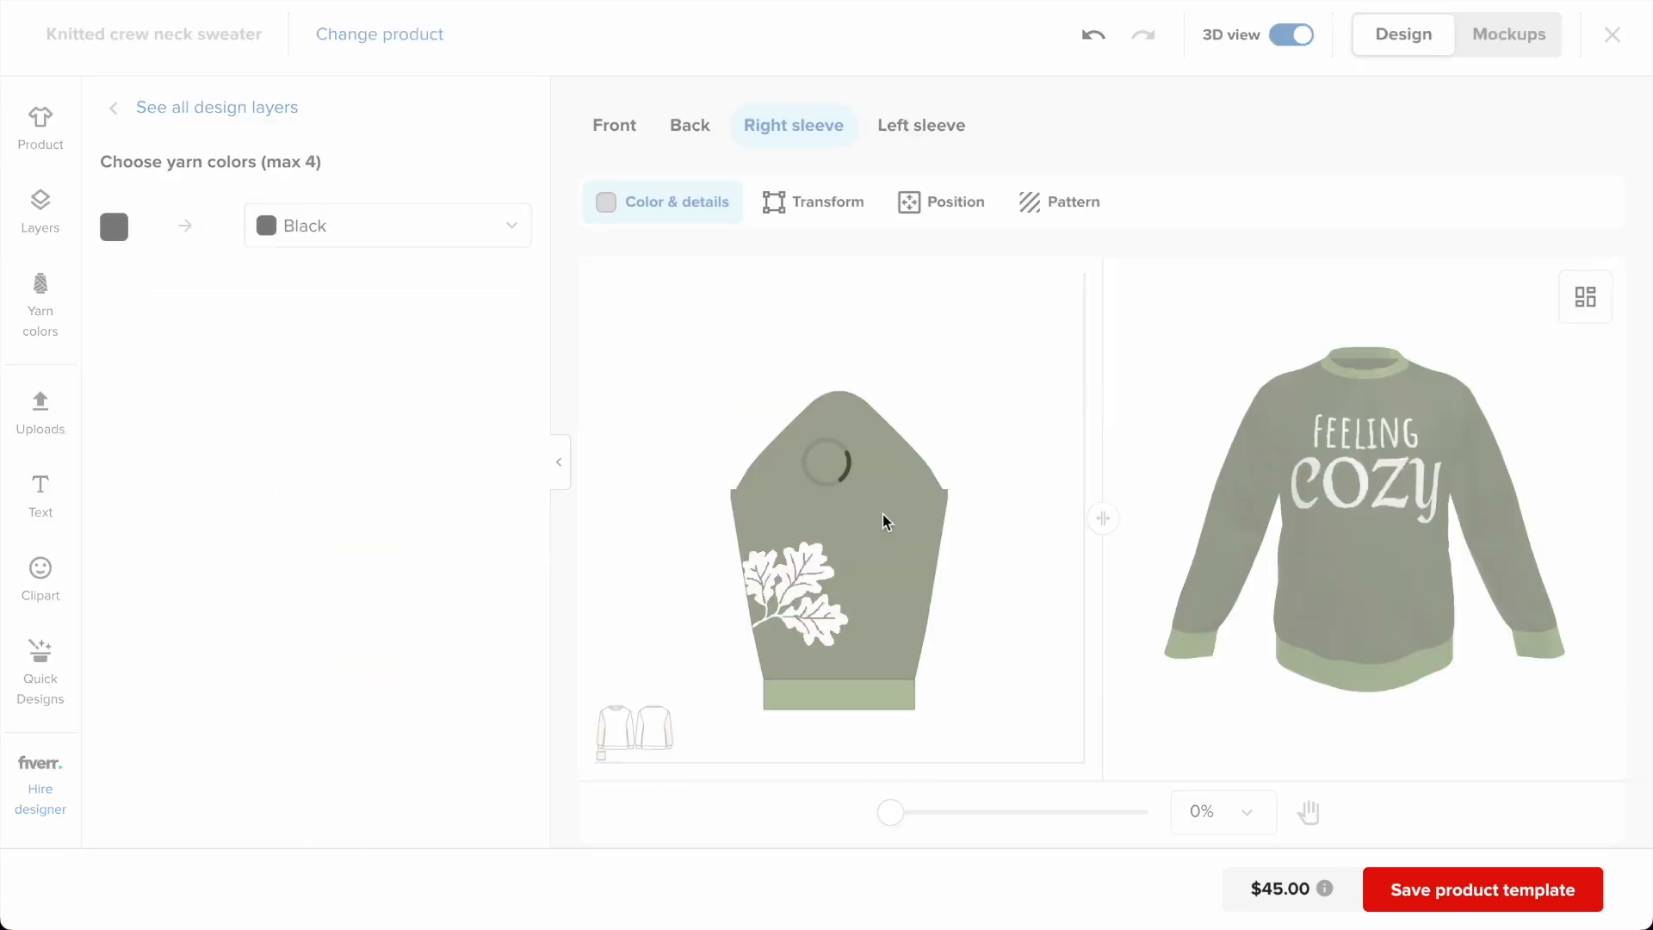
pyautogui.click(345, 241)
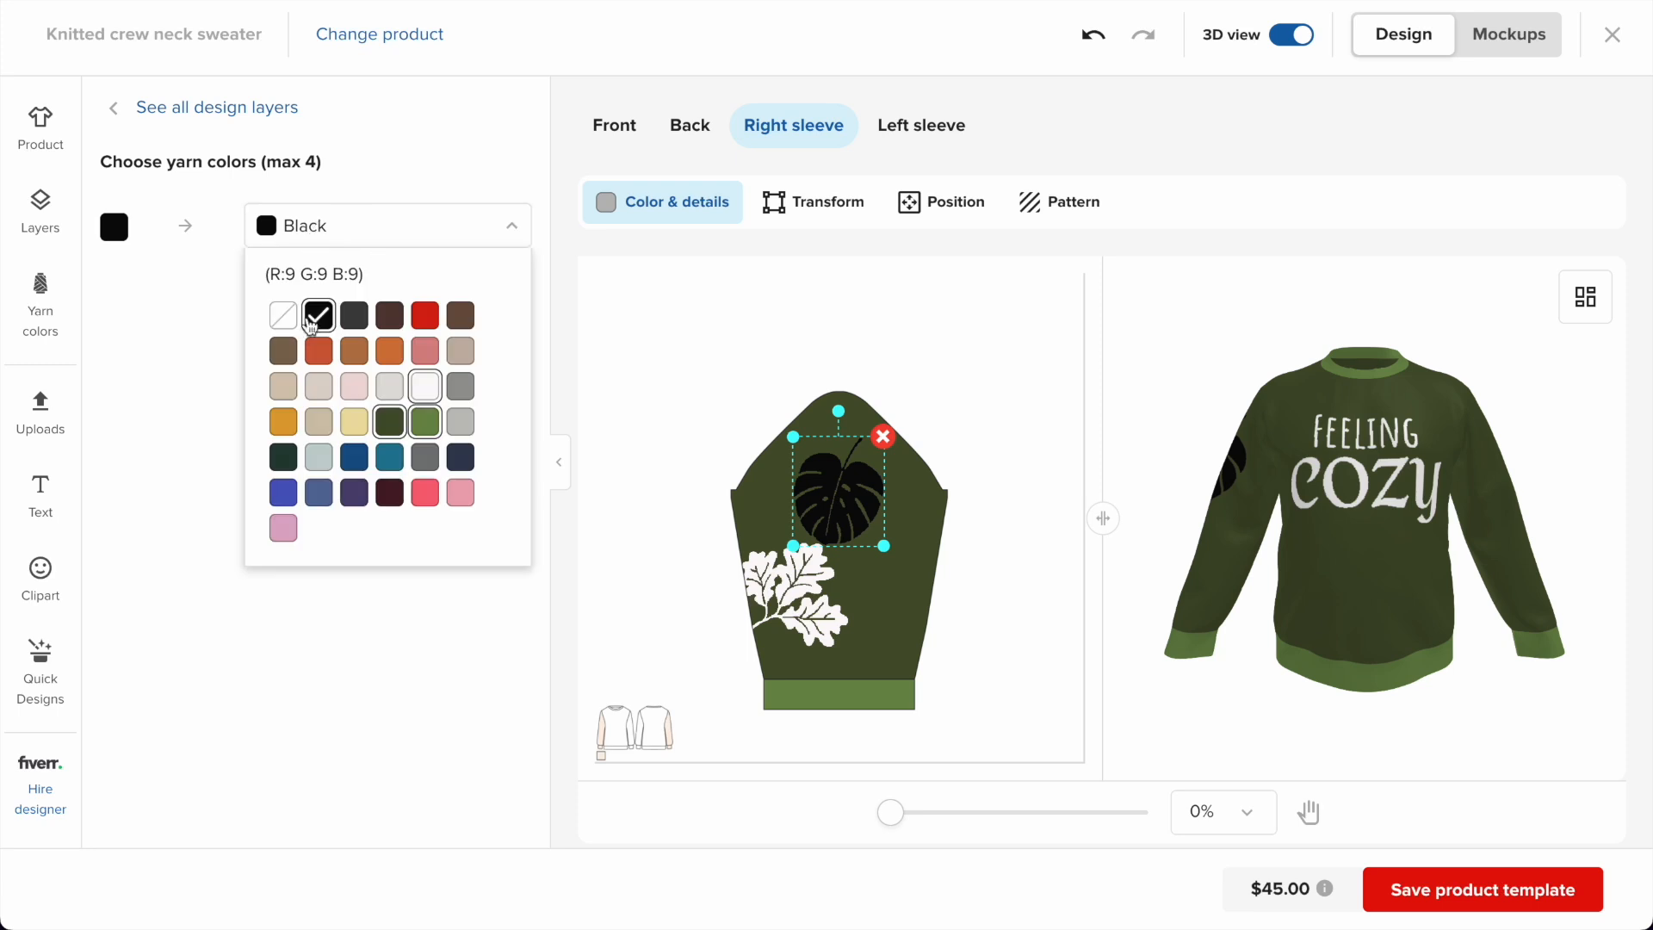
pyautogui.click(425, 390)
pyautogui.moveTo(857, 517); pyautogui.dragTo(916, 492)
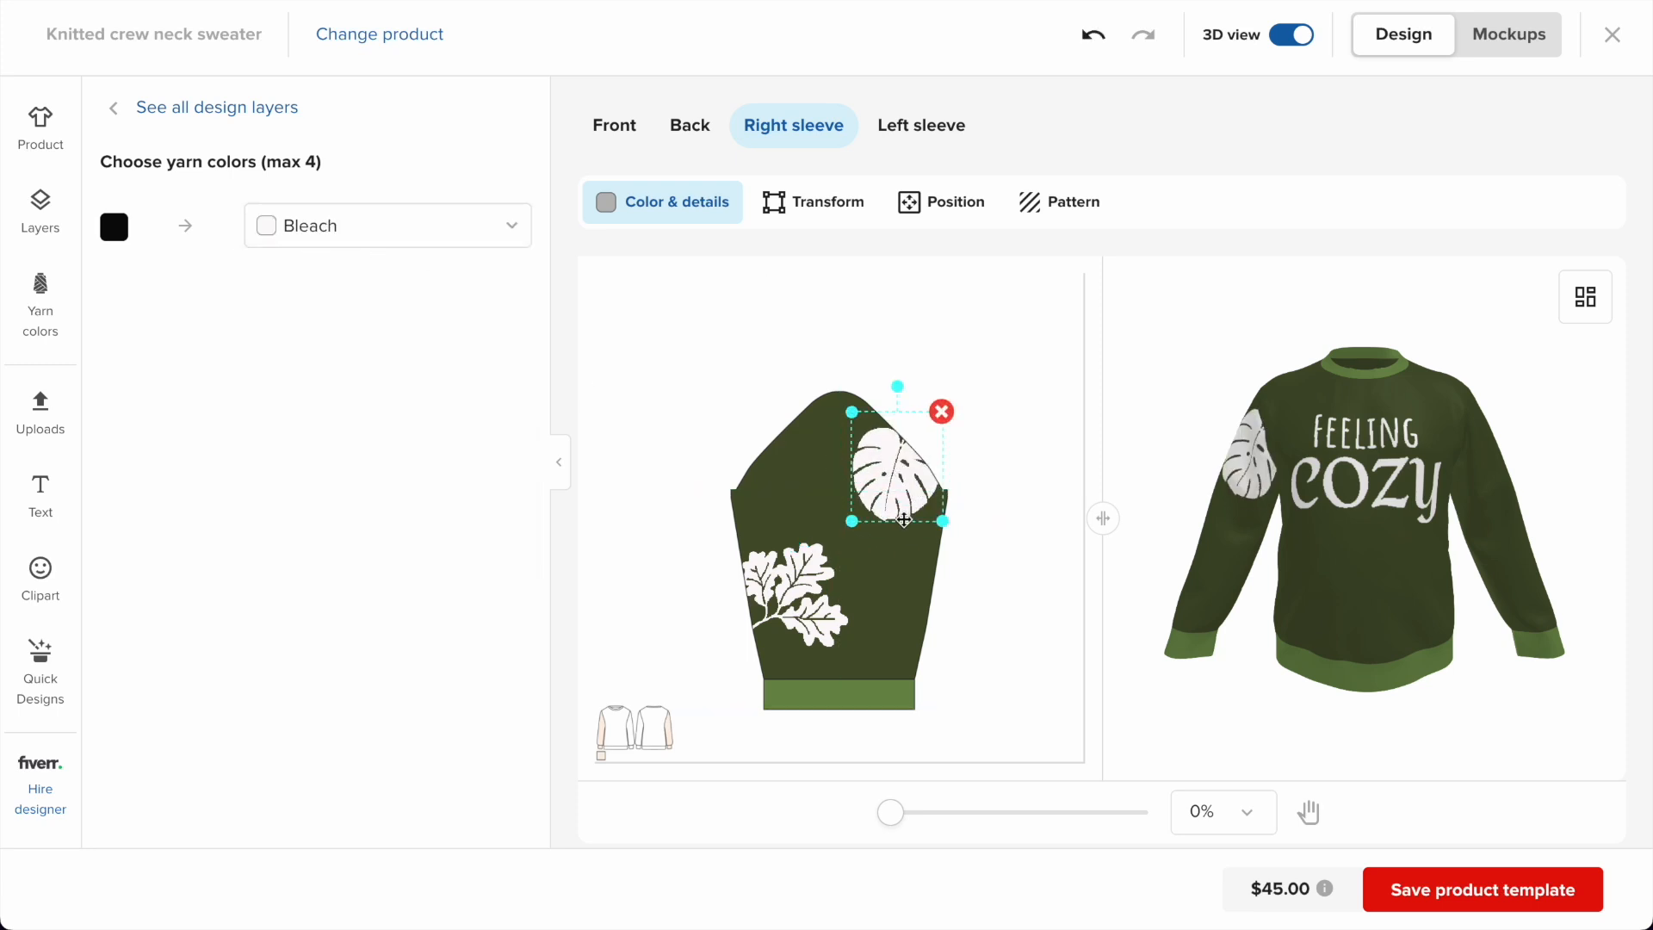
# Delete the leaf cliparts from the right sleeve and search the clipart library for "coffee".
pyautogui.press('Delete')
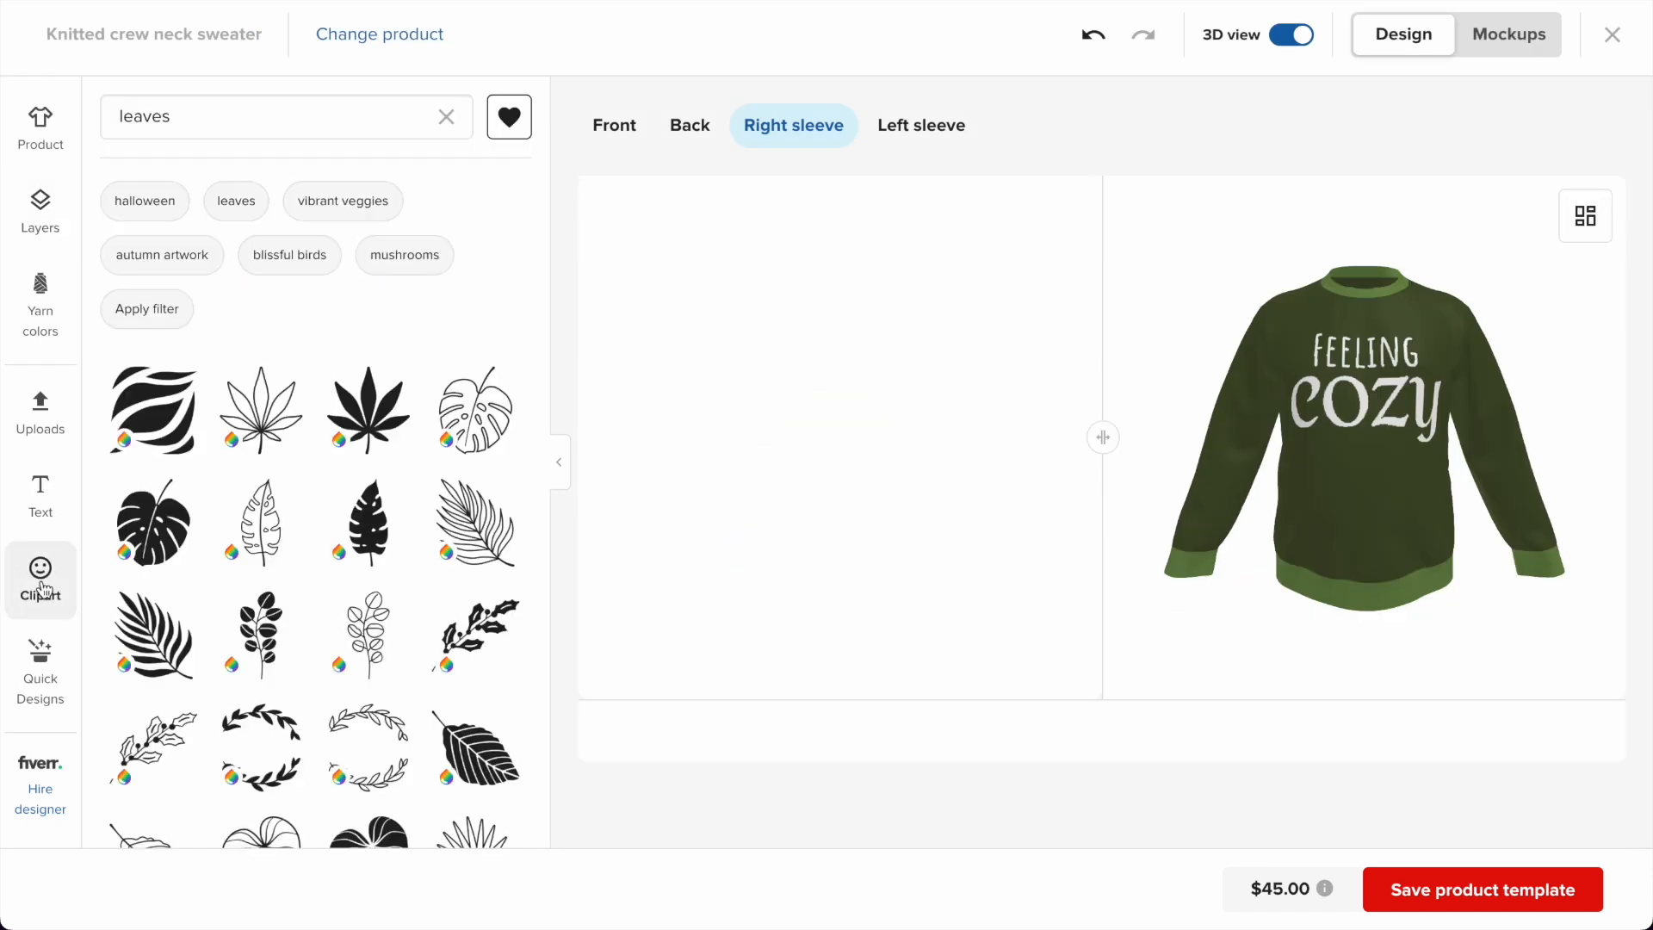
pyautogui.tripleClick(221, 130)
pyautogui.write('coffe')
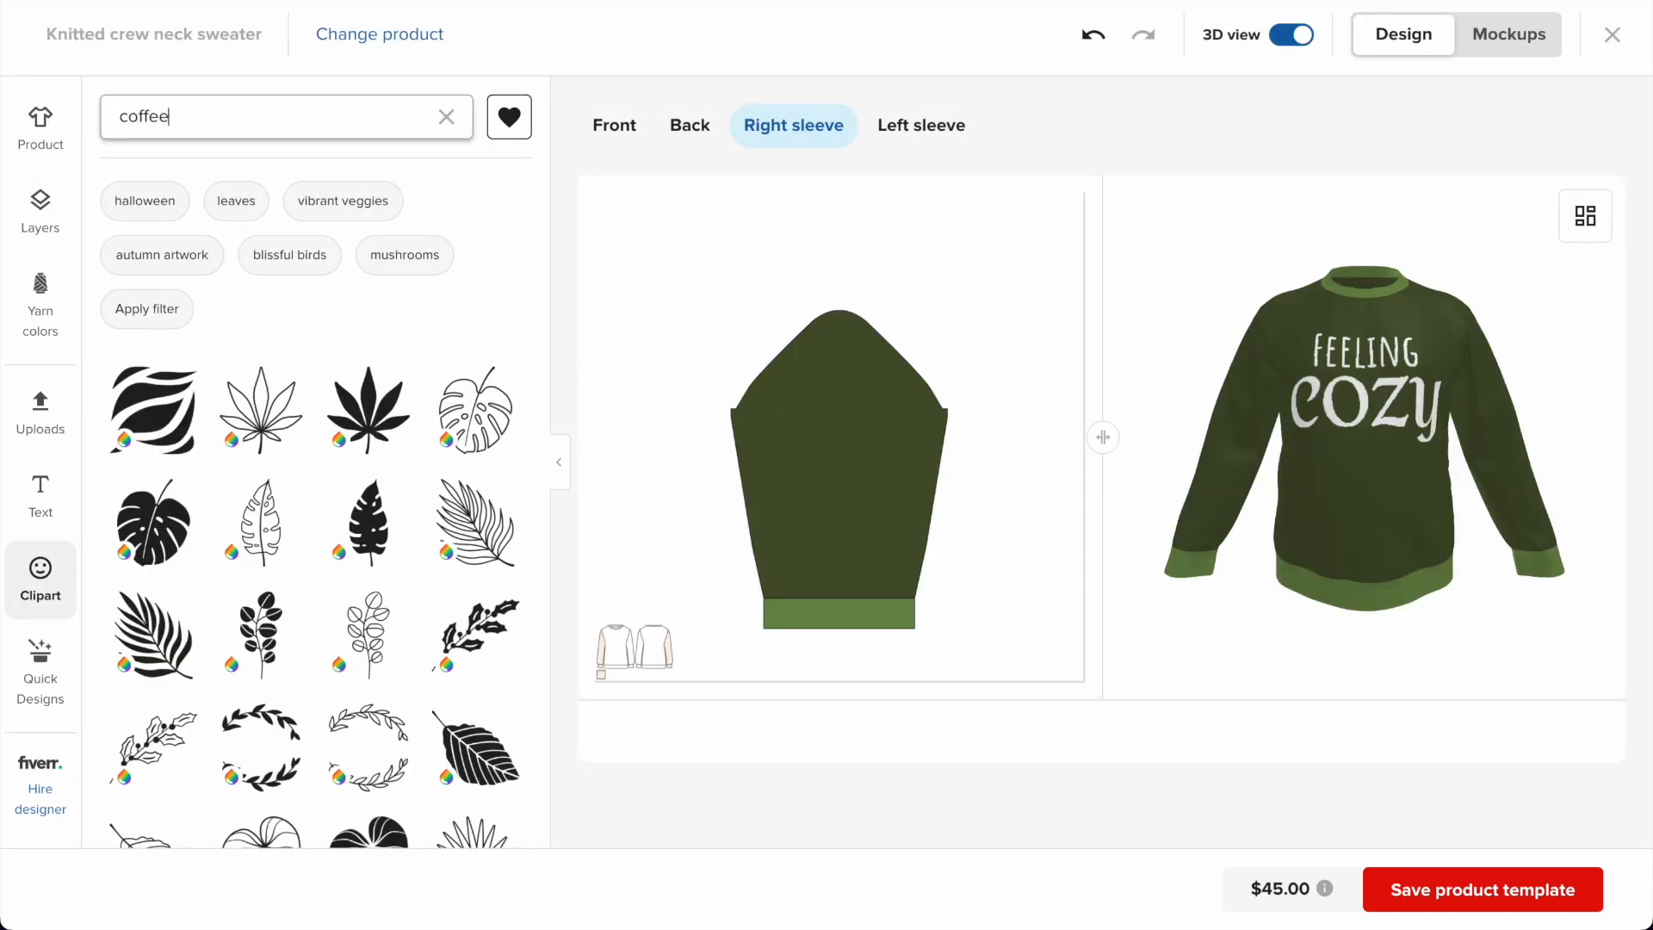
pyautogui.write('e')
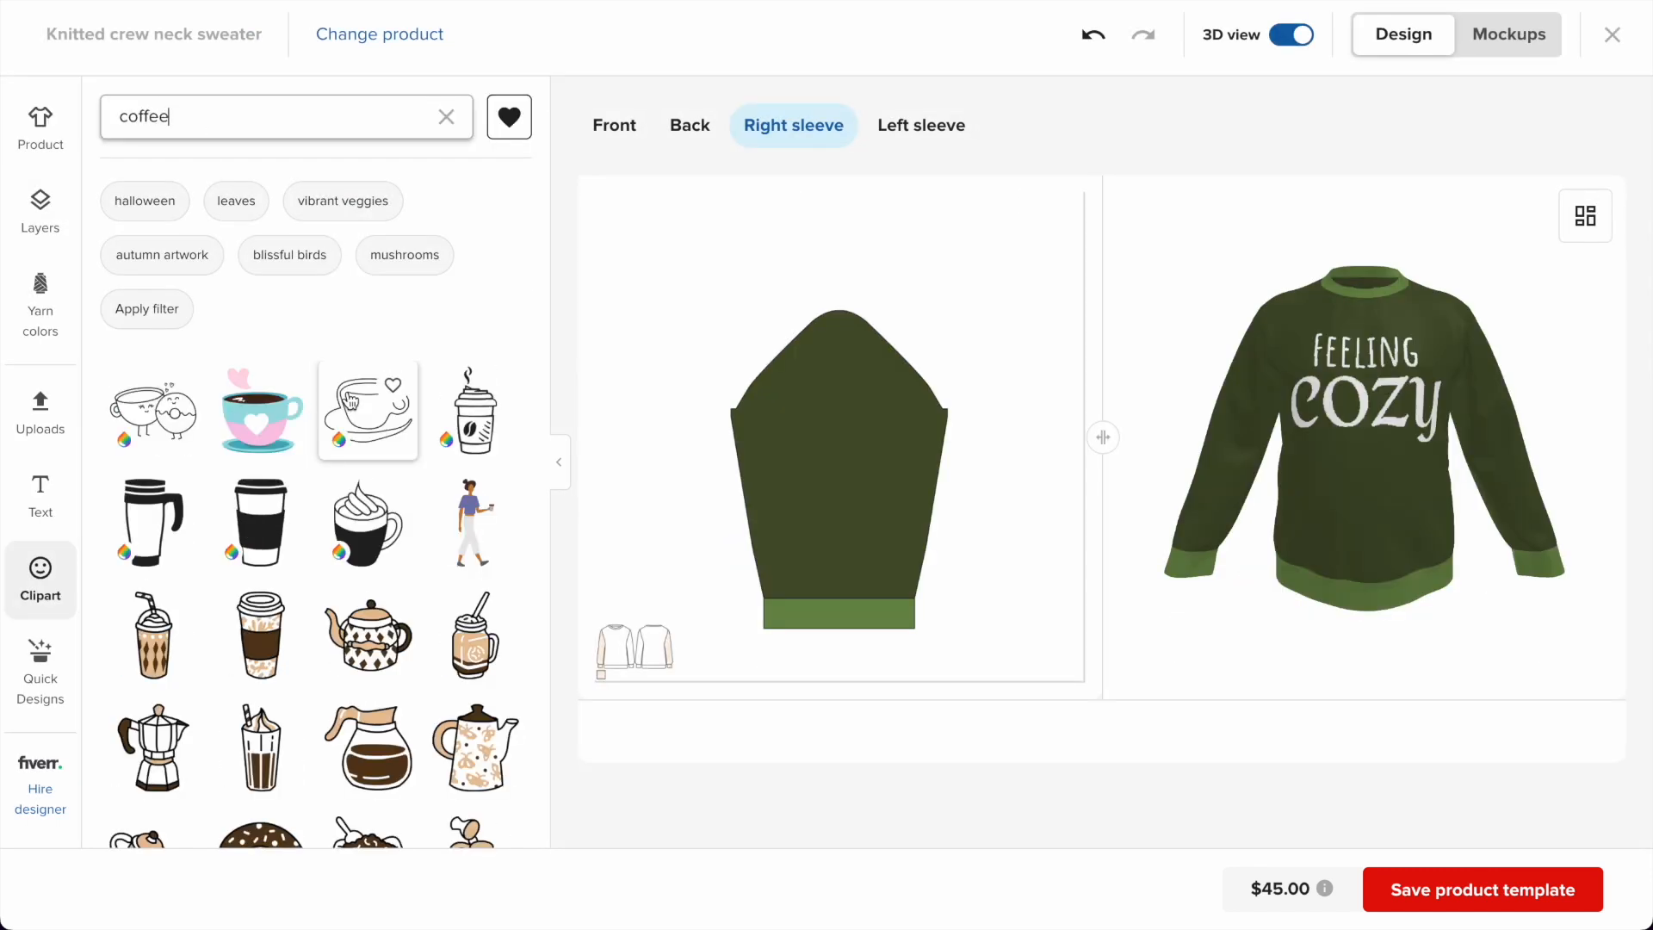
# Browse the coffee cliparts and add the potted plant in a two-handled cup to the right sleeve.
pyautogui.scroll(-5, 277, 343)
pyautogui.scroll(-2, 336, 416)
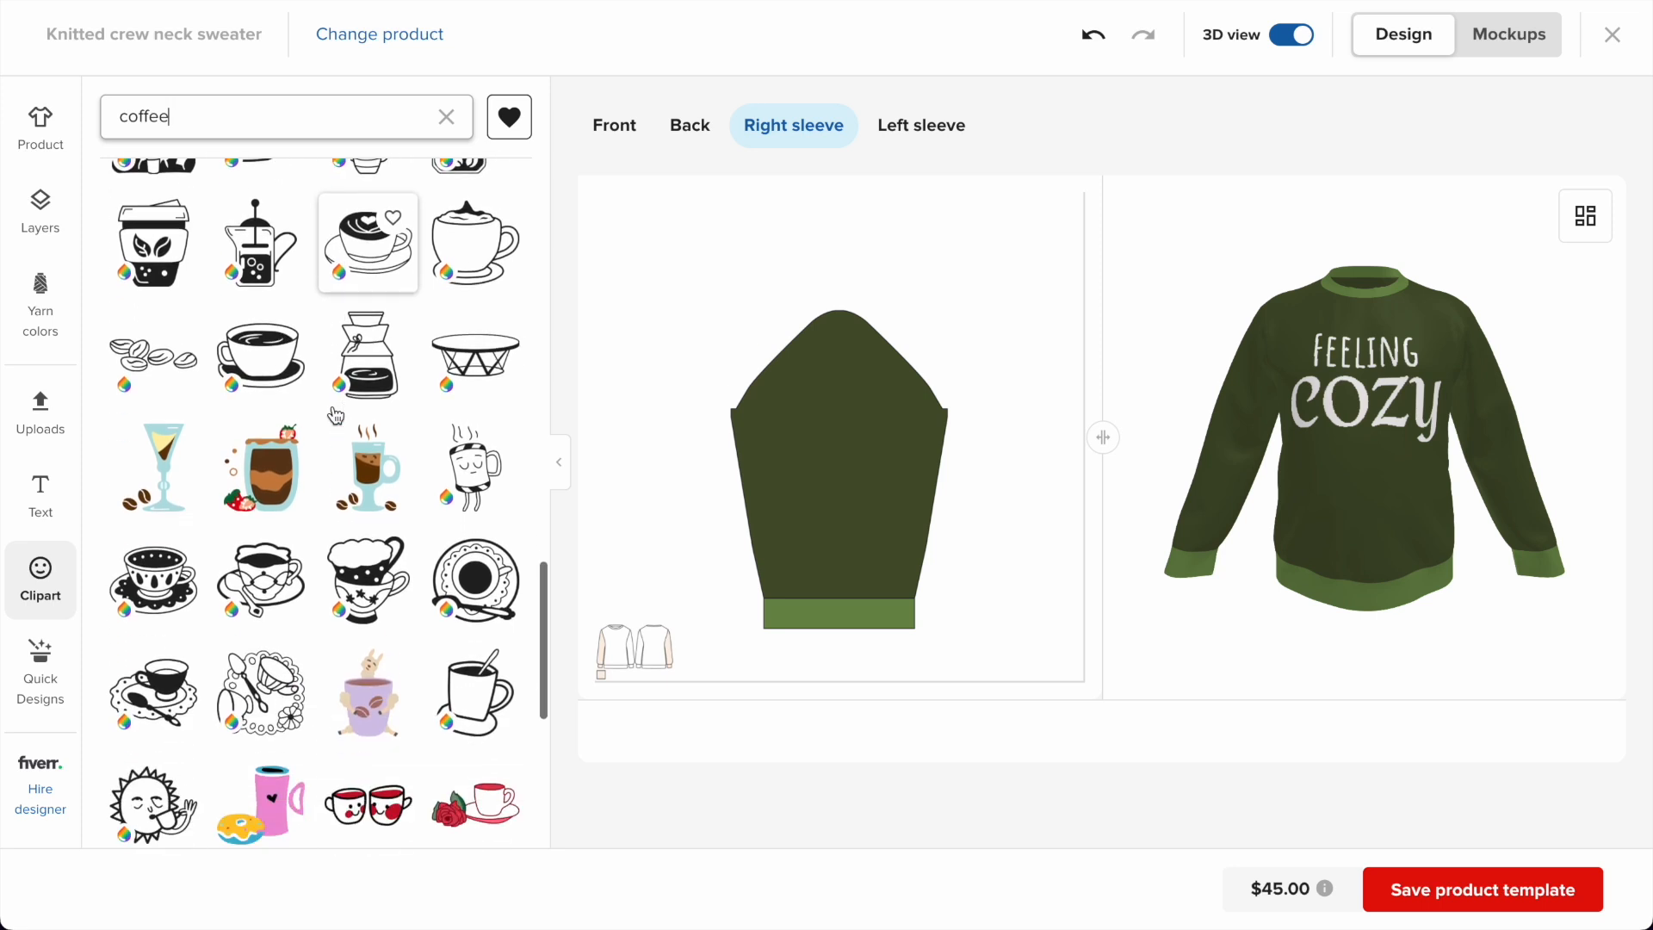
pyautogui.scroll(-4, 336, 417)
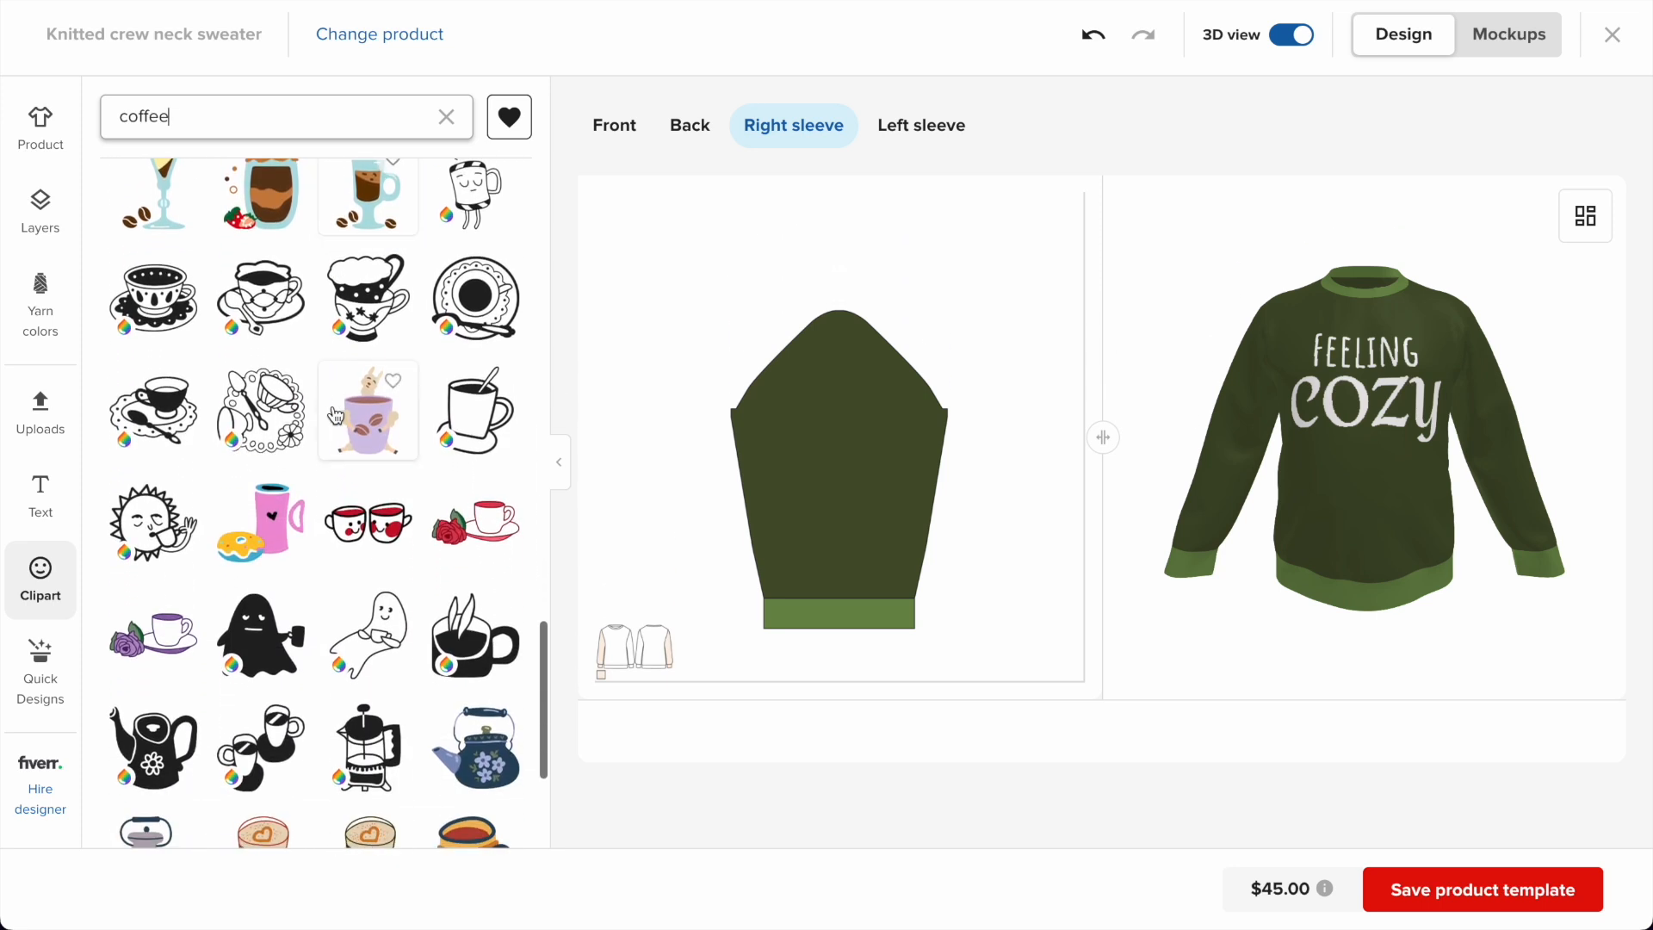
pyautogui.click(391, 540)
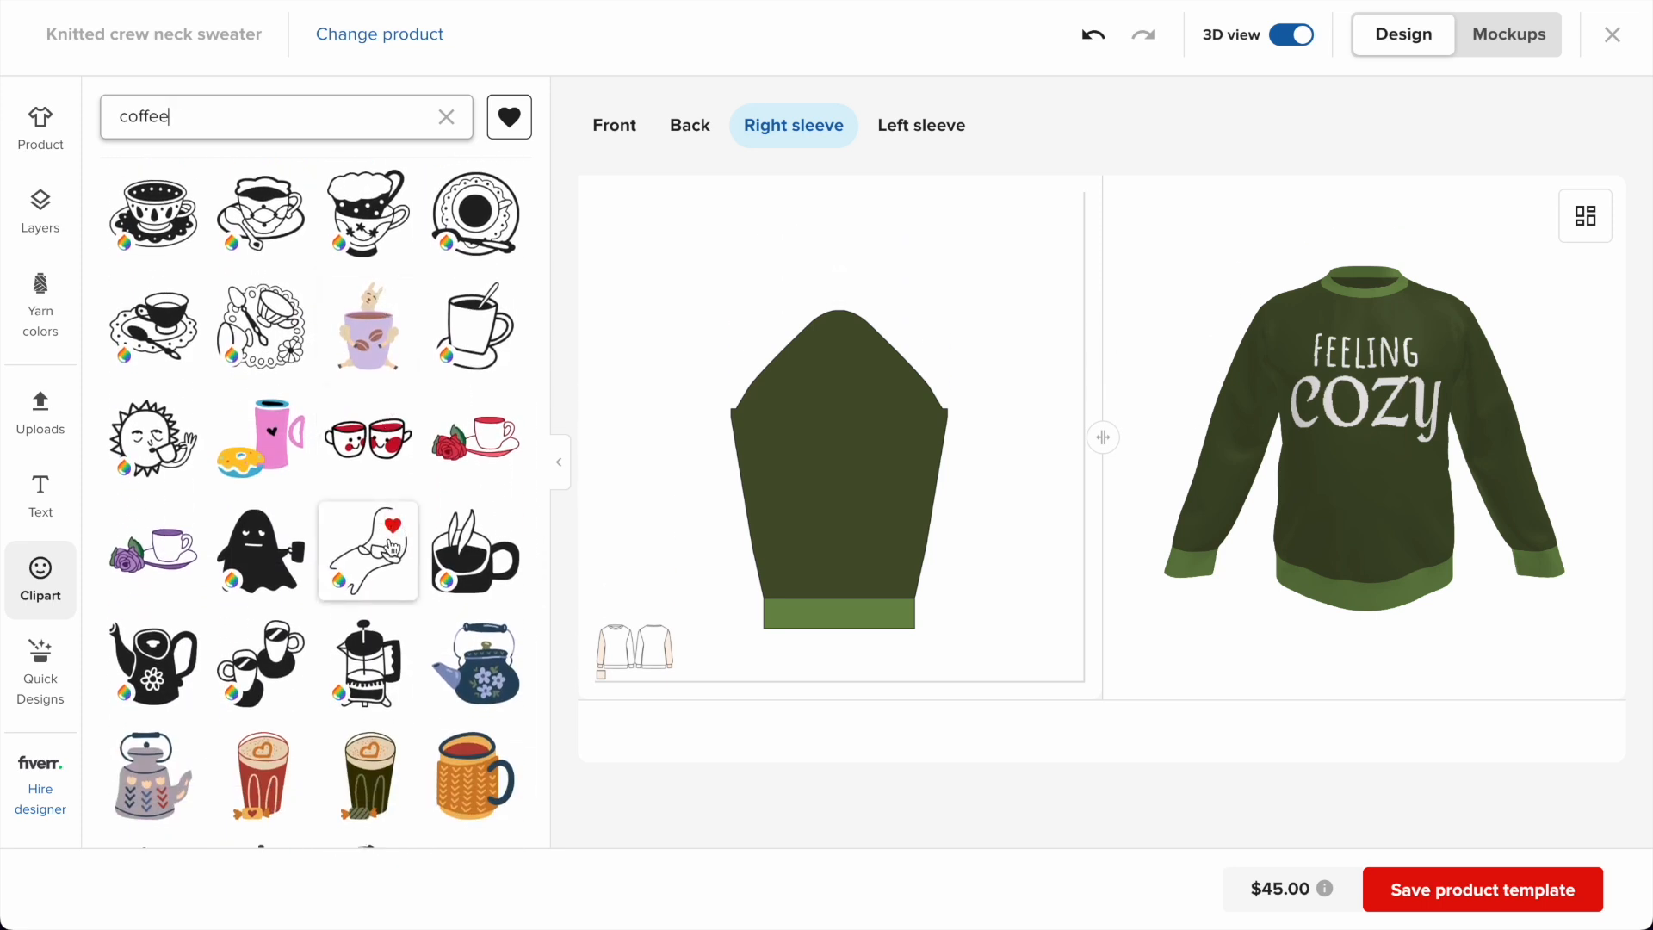
pyautogui.scroll(-2, 448, 671)
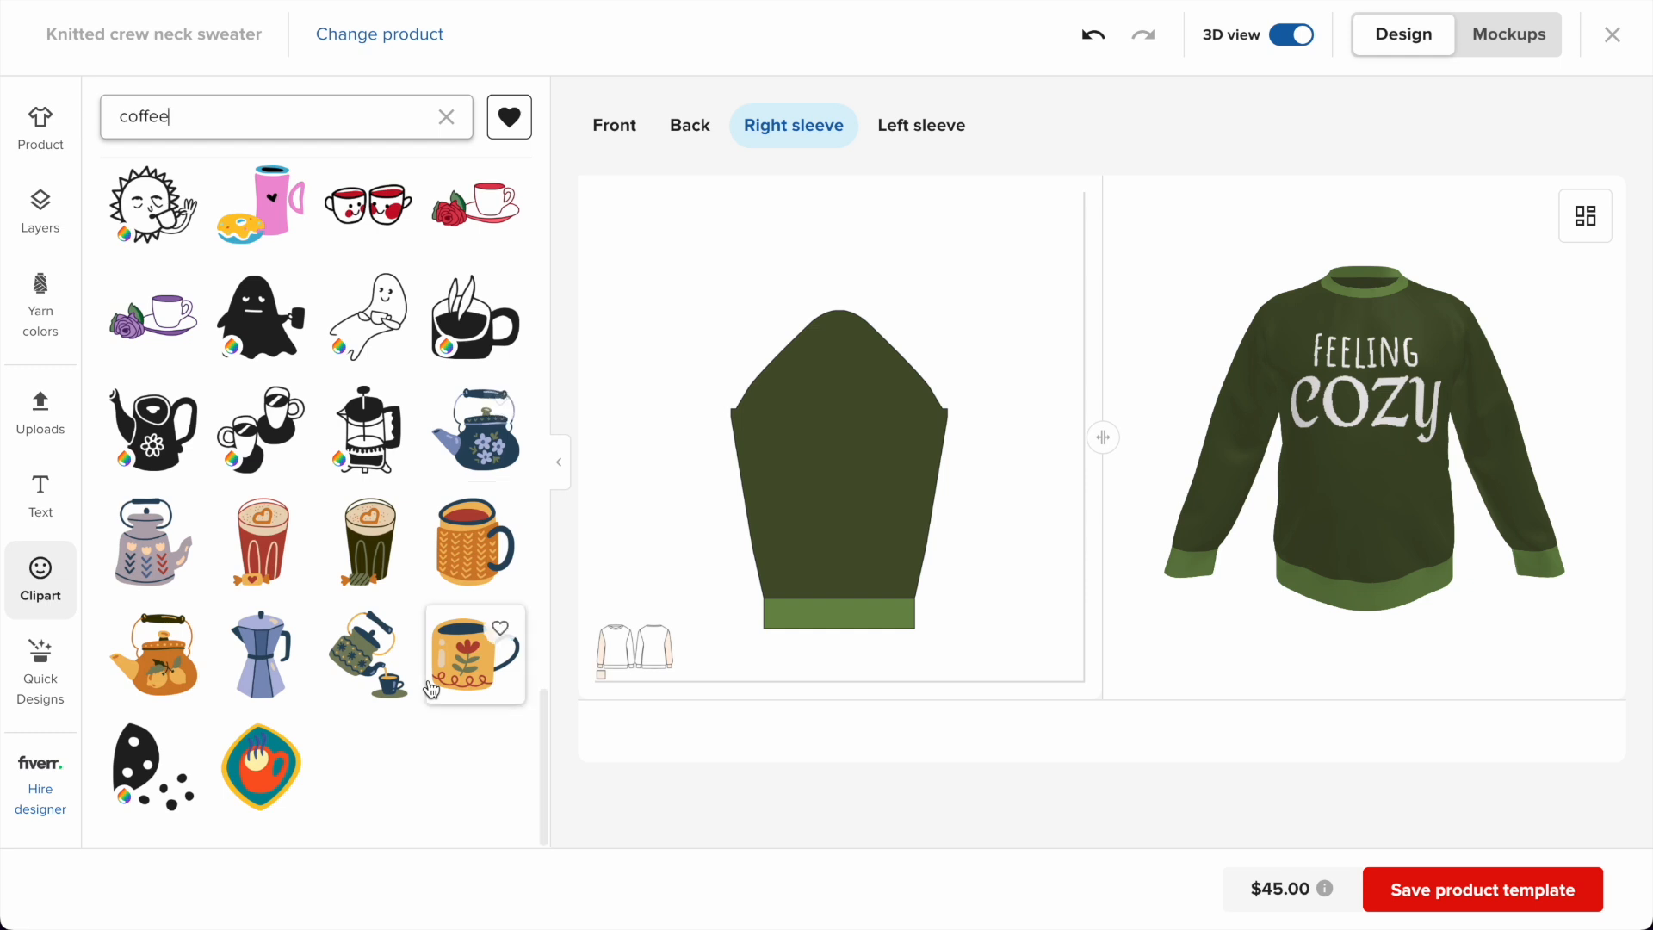
pyautogui.scroll(-5, 439, 671)
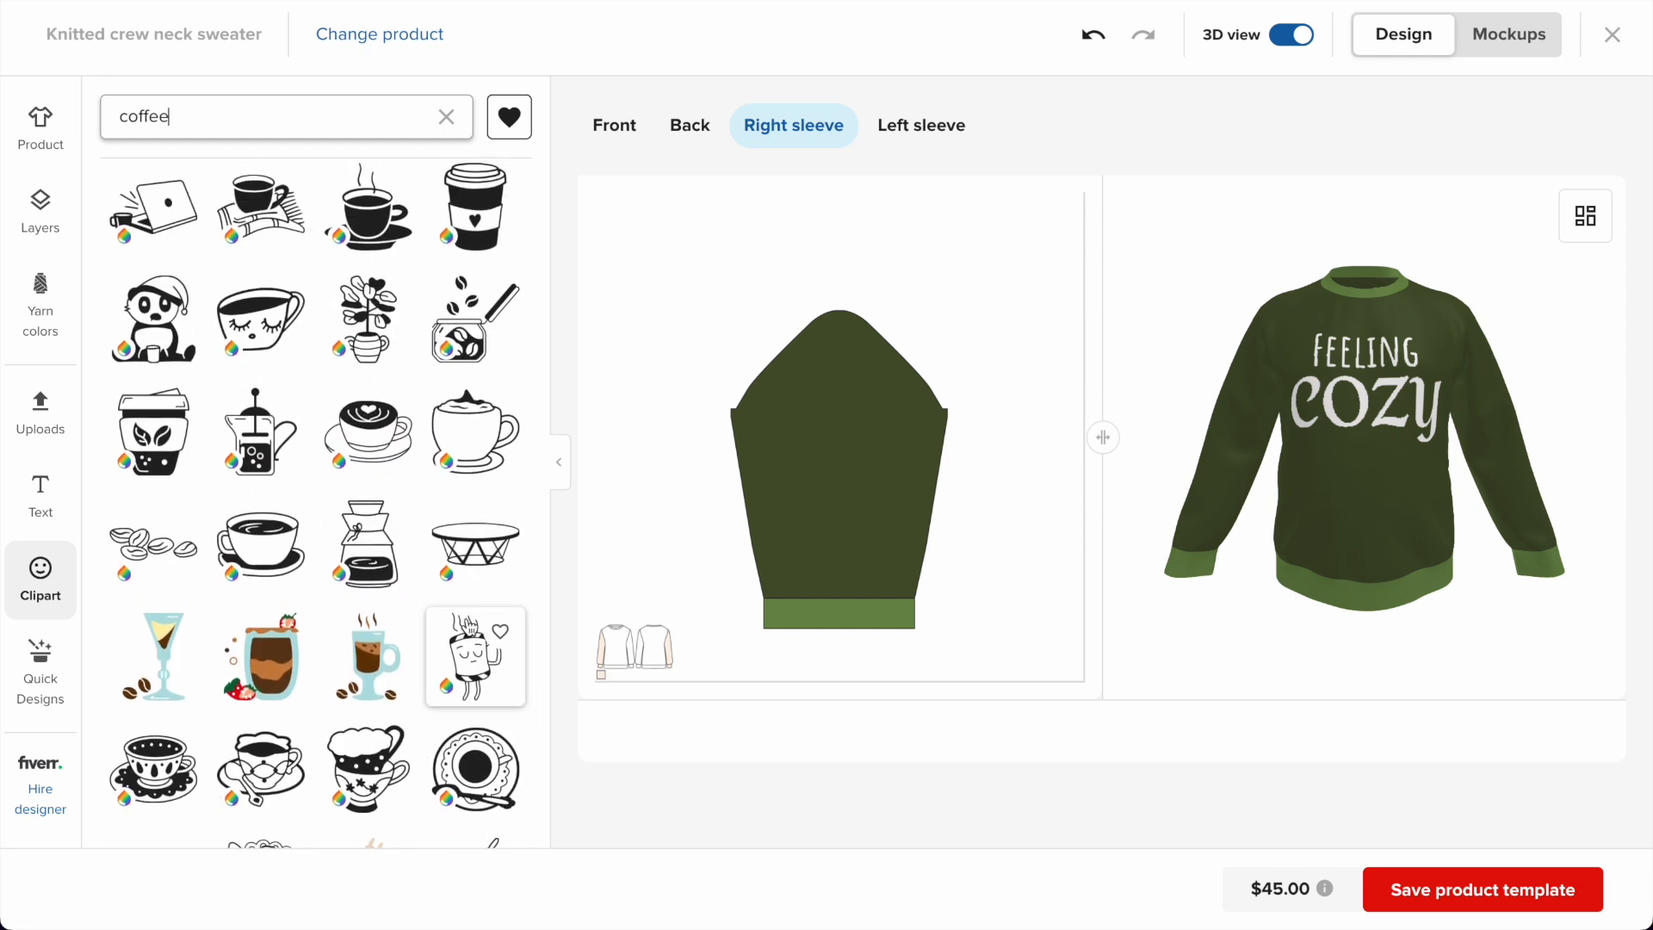
pyautogui.scroll(1, 387, 551)
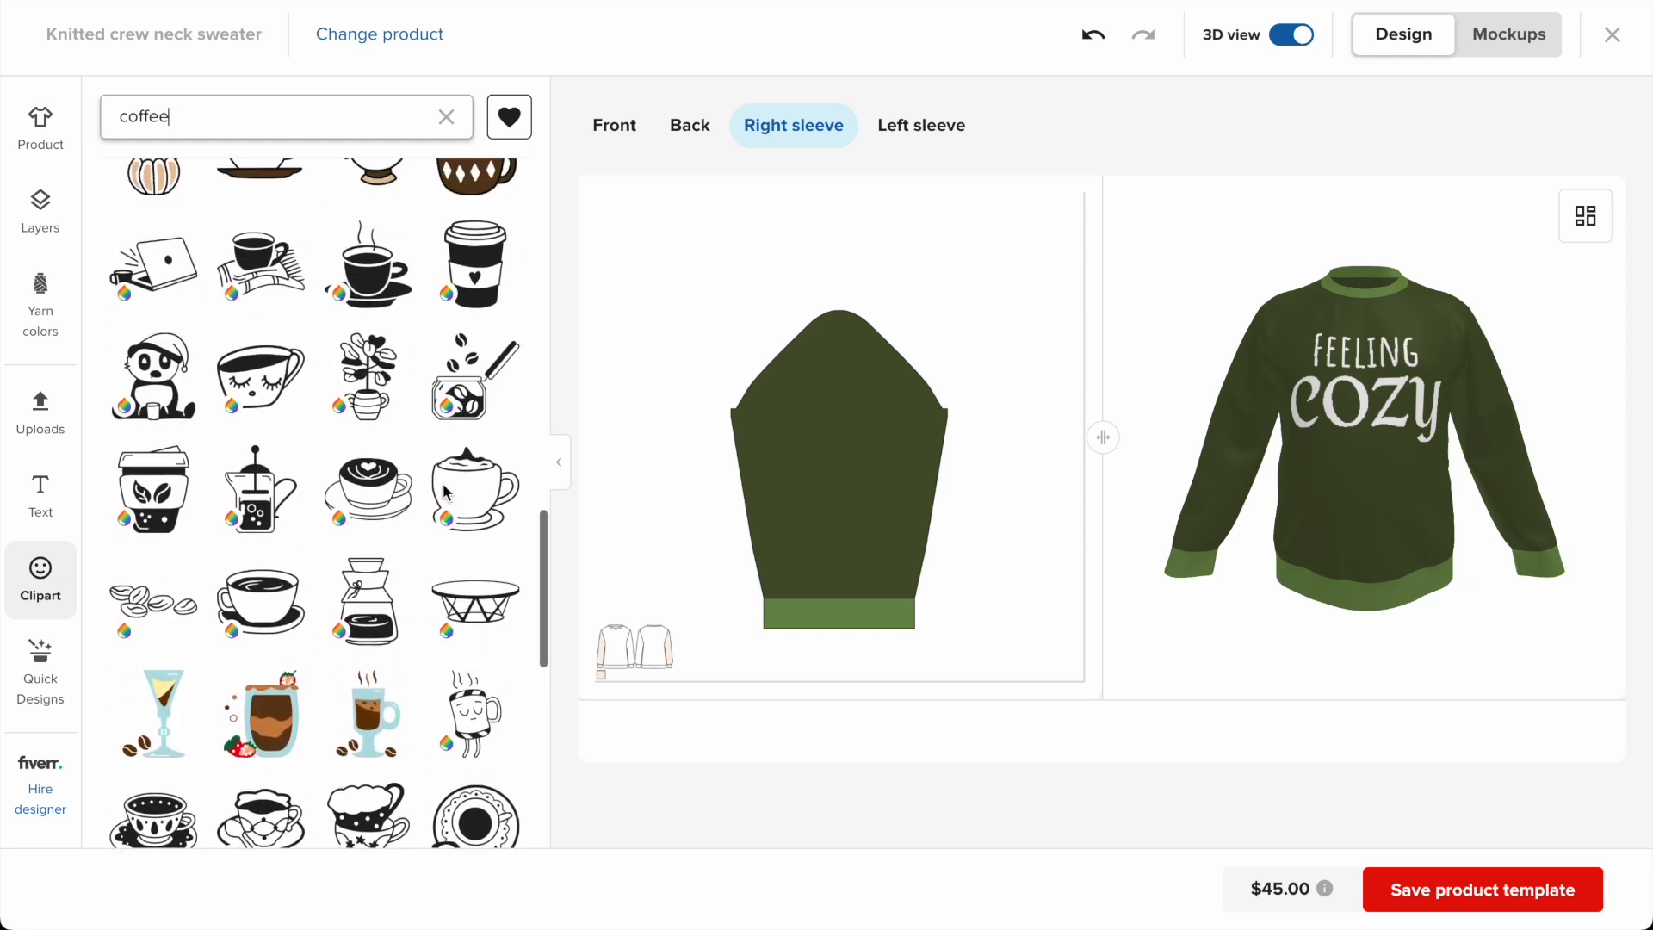
pyautogui.scroll(1, 482, 448)
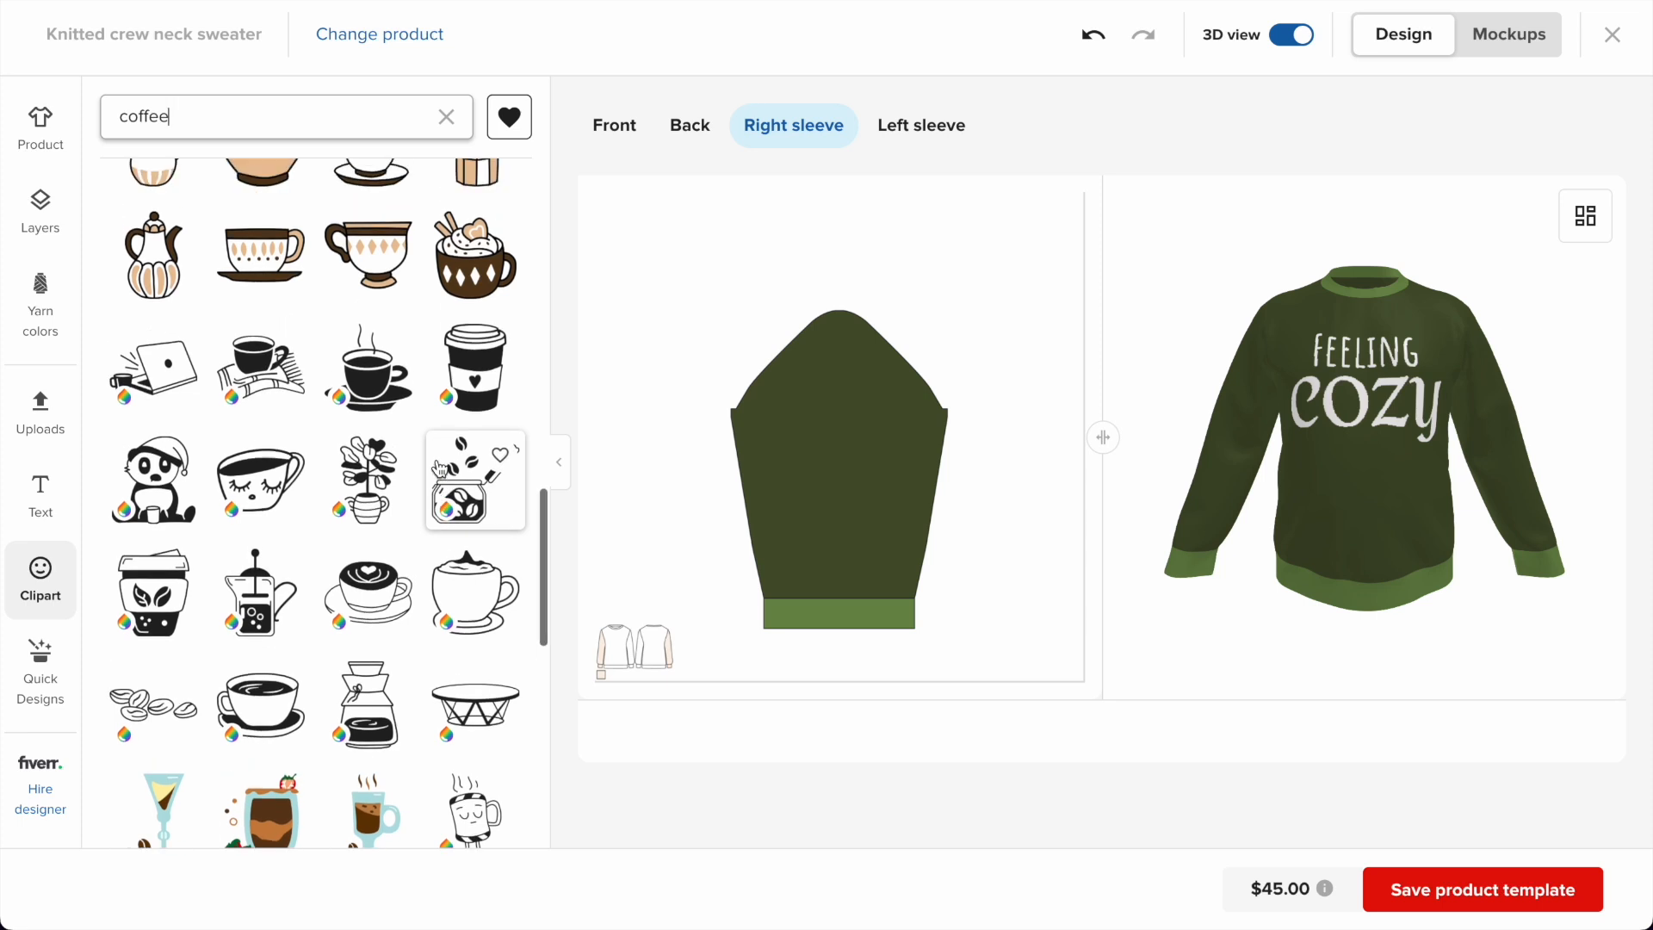
pyautogui.click(889, 458)
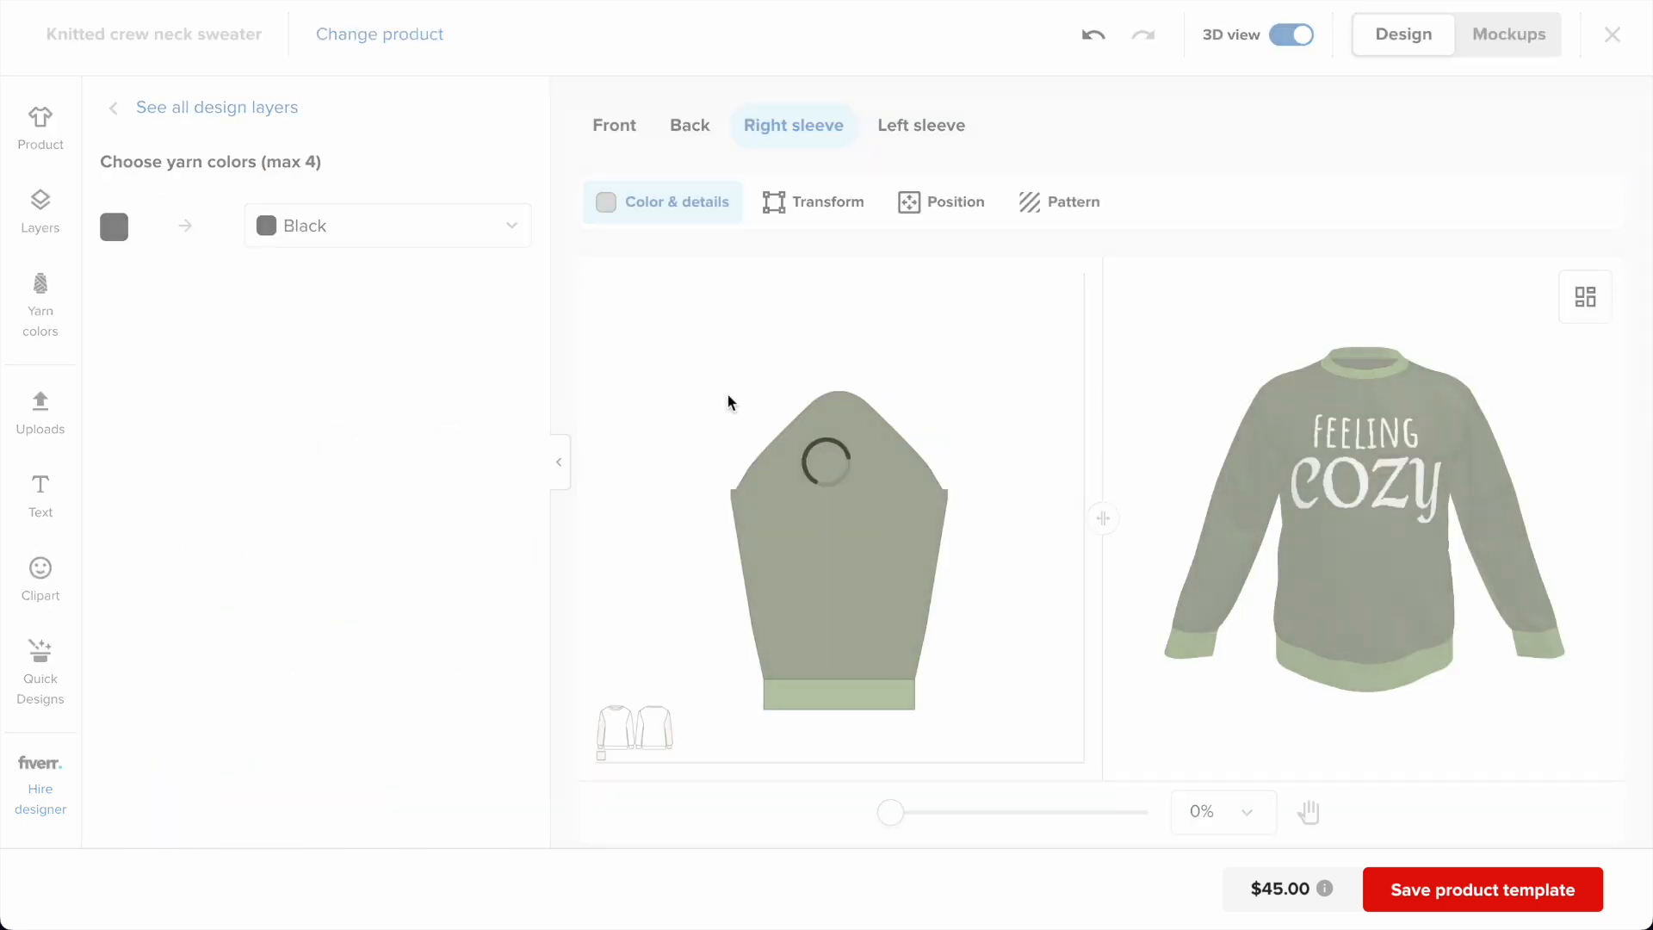
# Set the potted plant's yarn color to Bleach, shrink it, and center it just above the right sleeve's cuff.
pyautogui.click(402, 234)
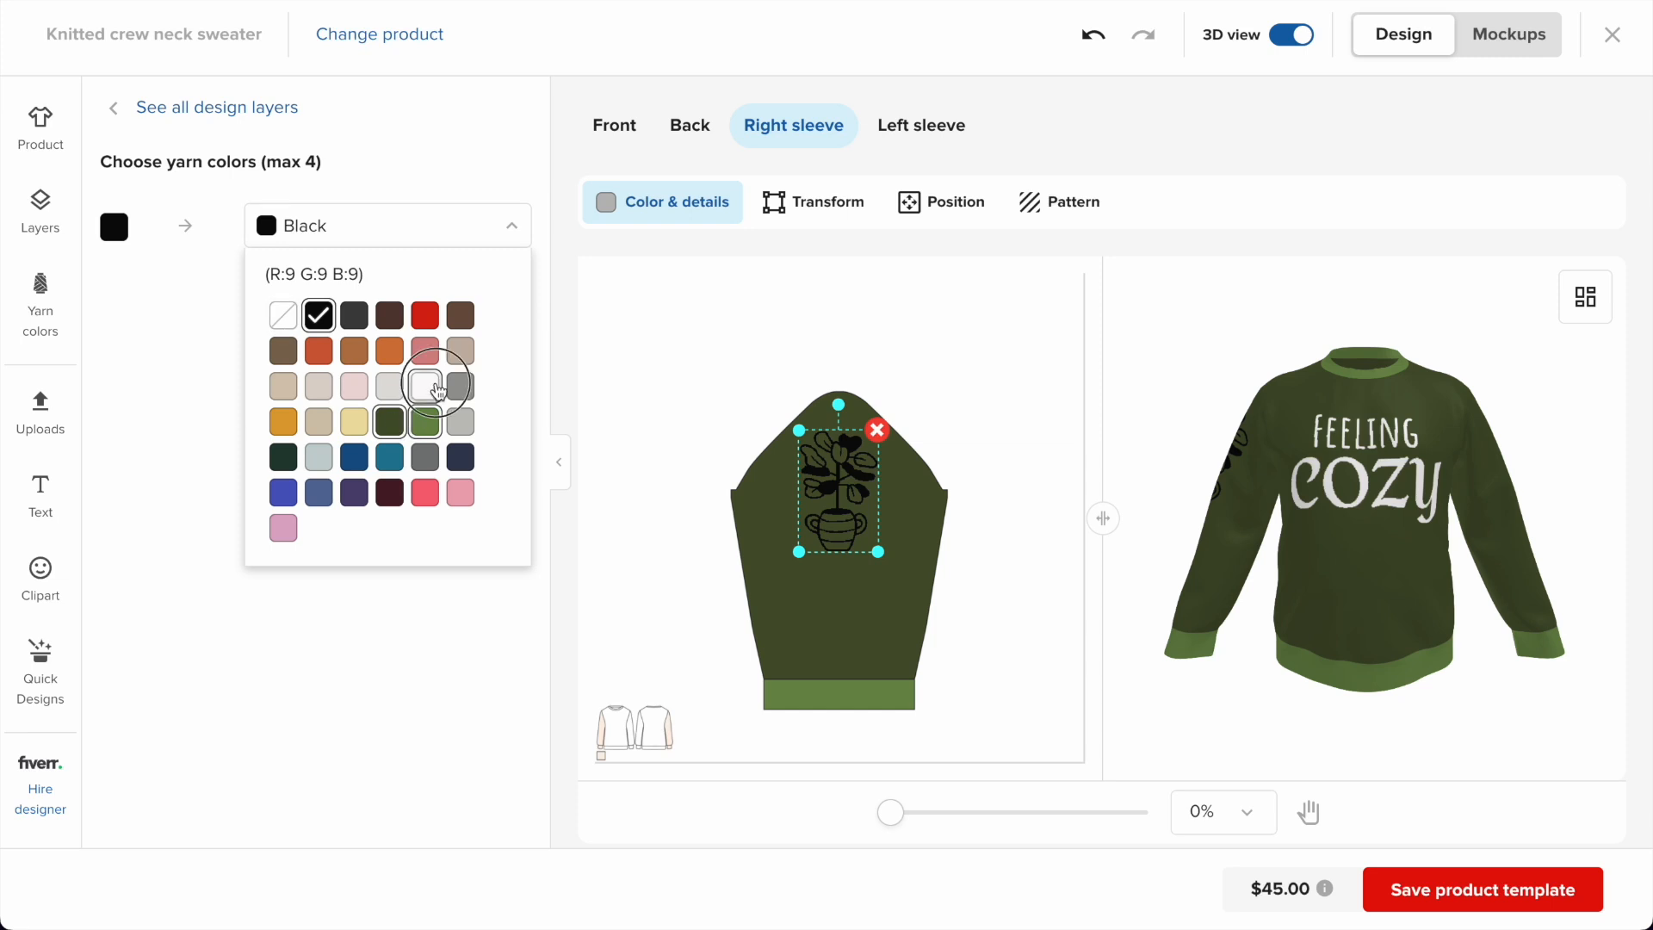
pyautogui.click(425, 386)
pyautogui.moveTo(799, 429); pyautogui.dragTo(848, 635)
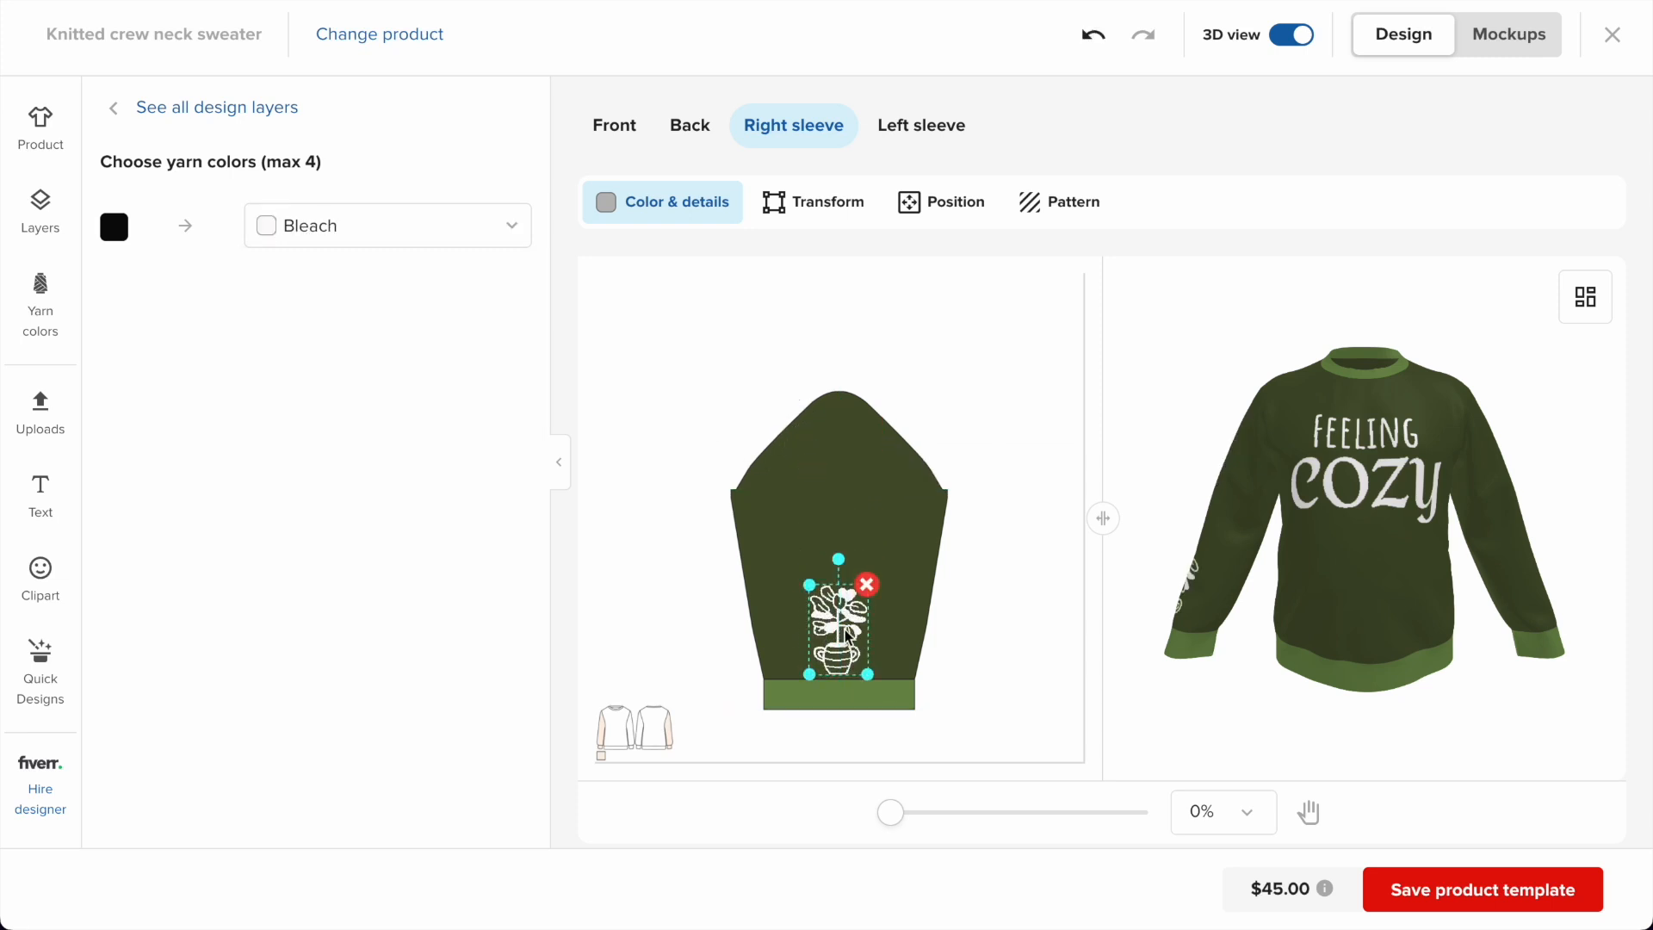
# Repeat the potted plant across the right sleeve as a Half drop pattern with a spacing of 0.15.
pyautogui.click(1059, 202)
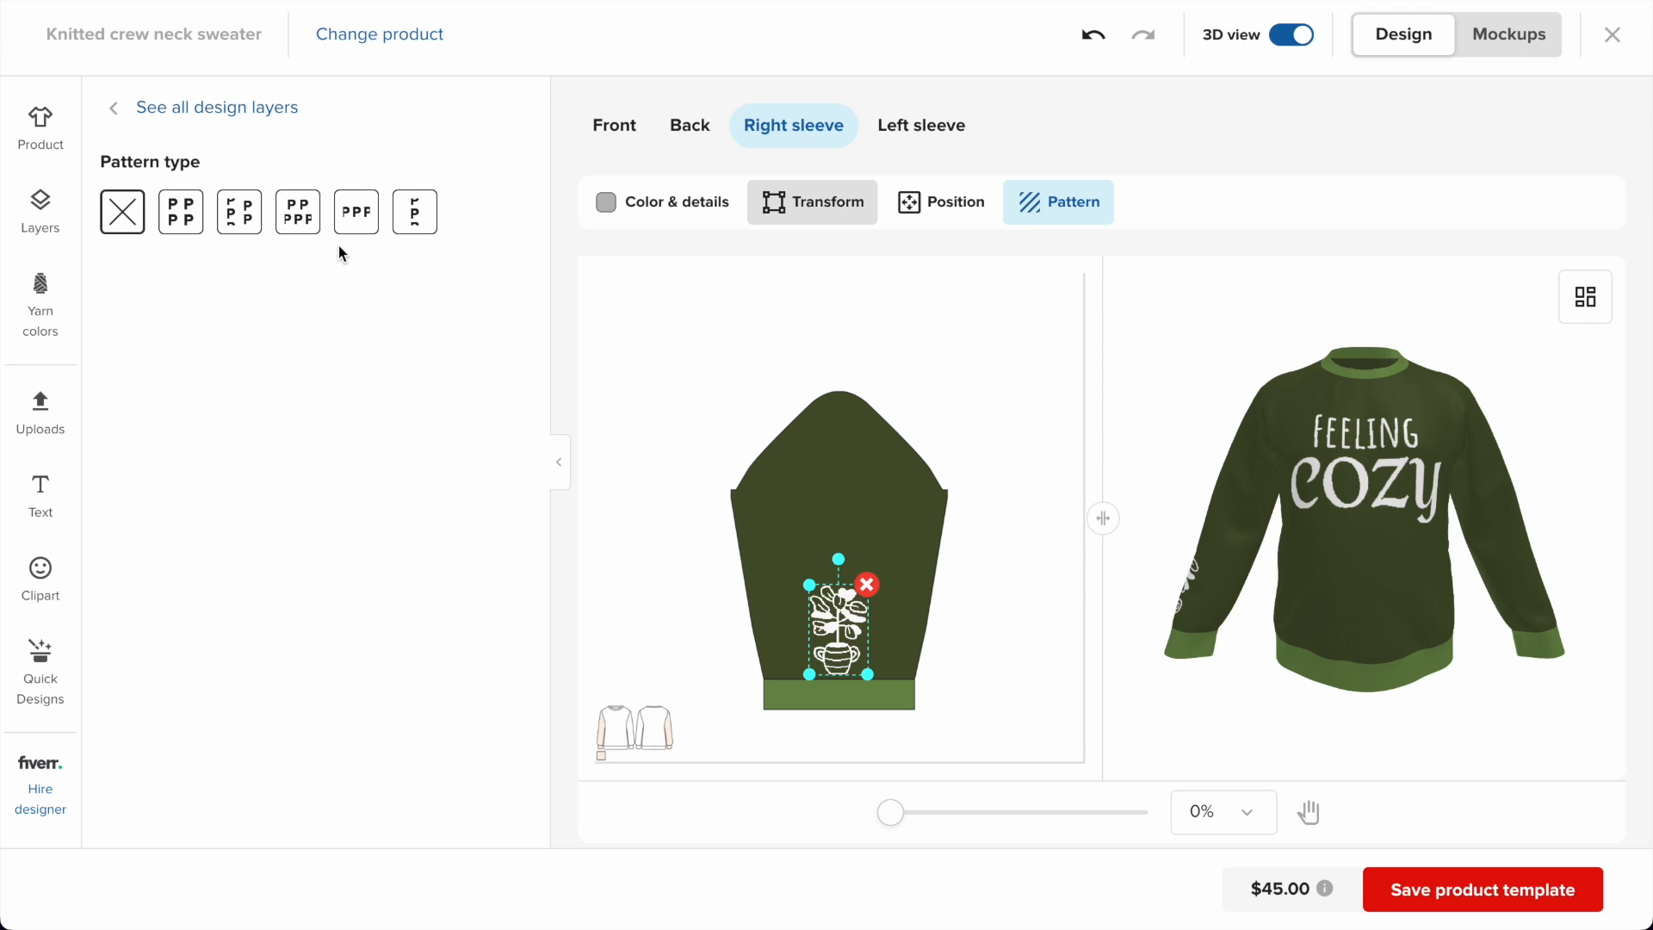
pyautogui.click(241, 212)
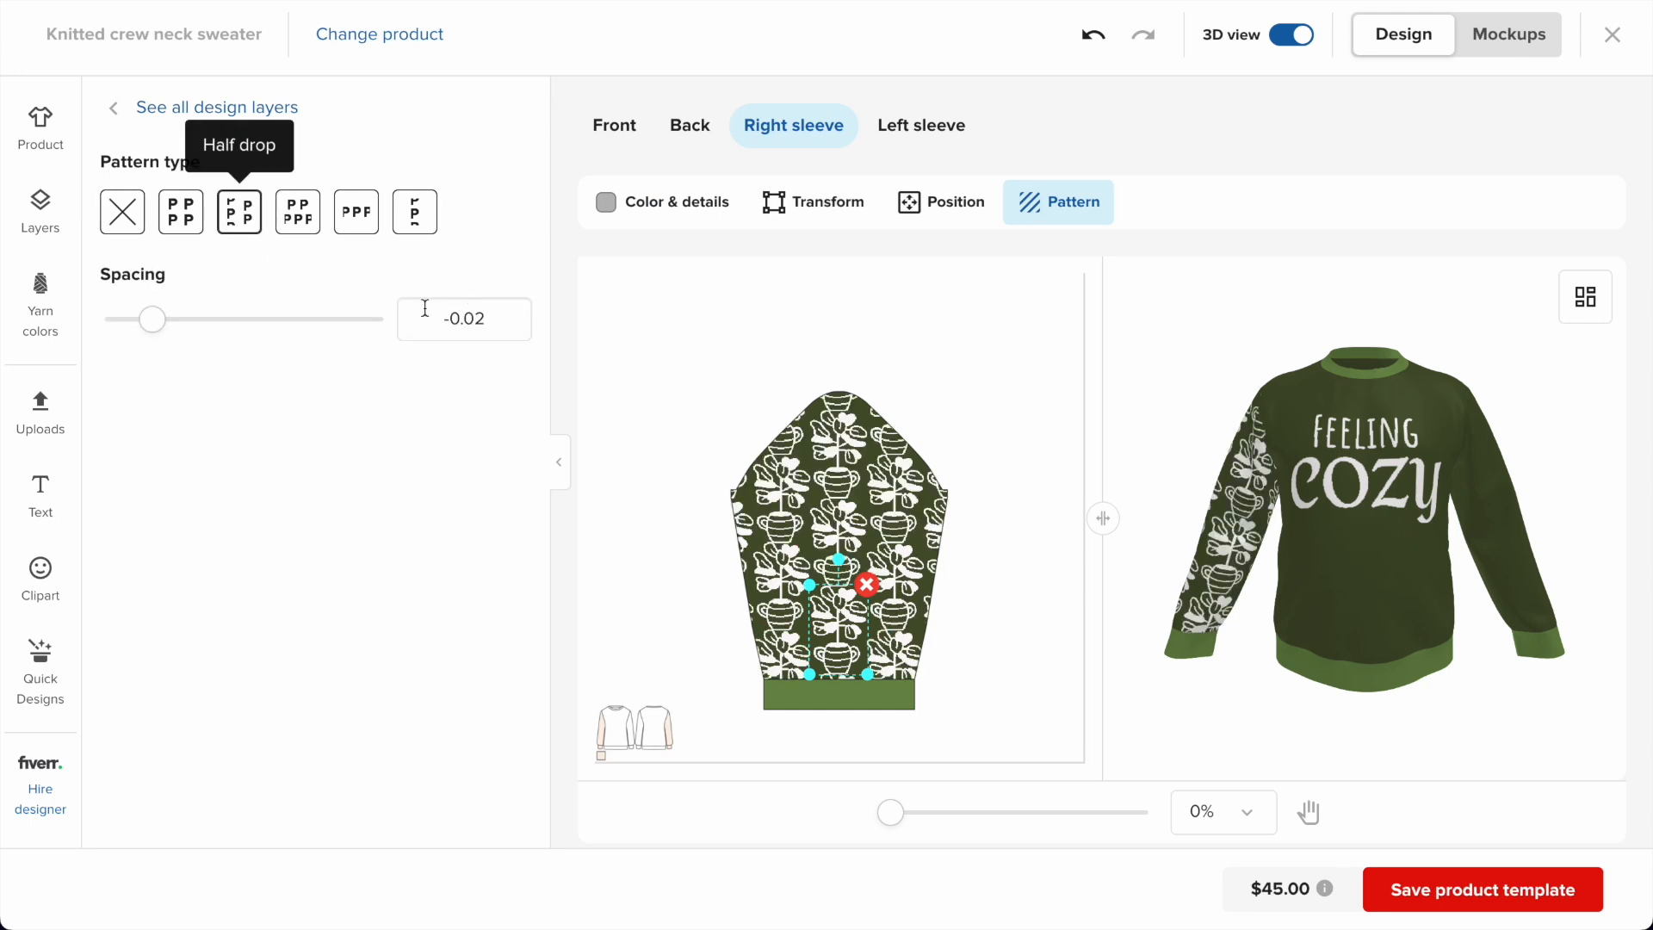
pyautogui.moveTo(165, 320); pyautogui.dragTo(165, 321)
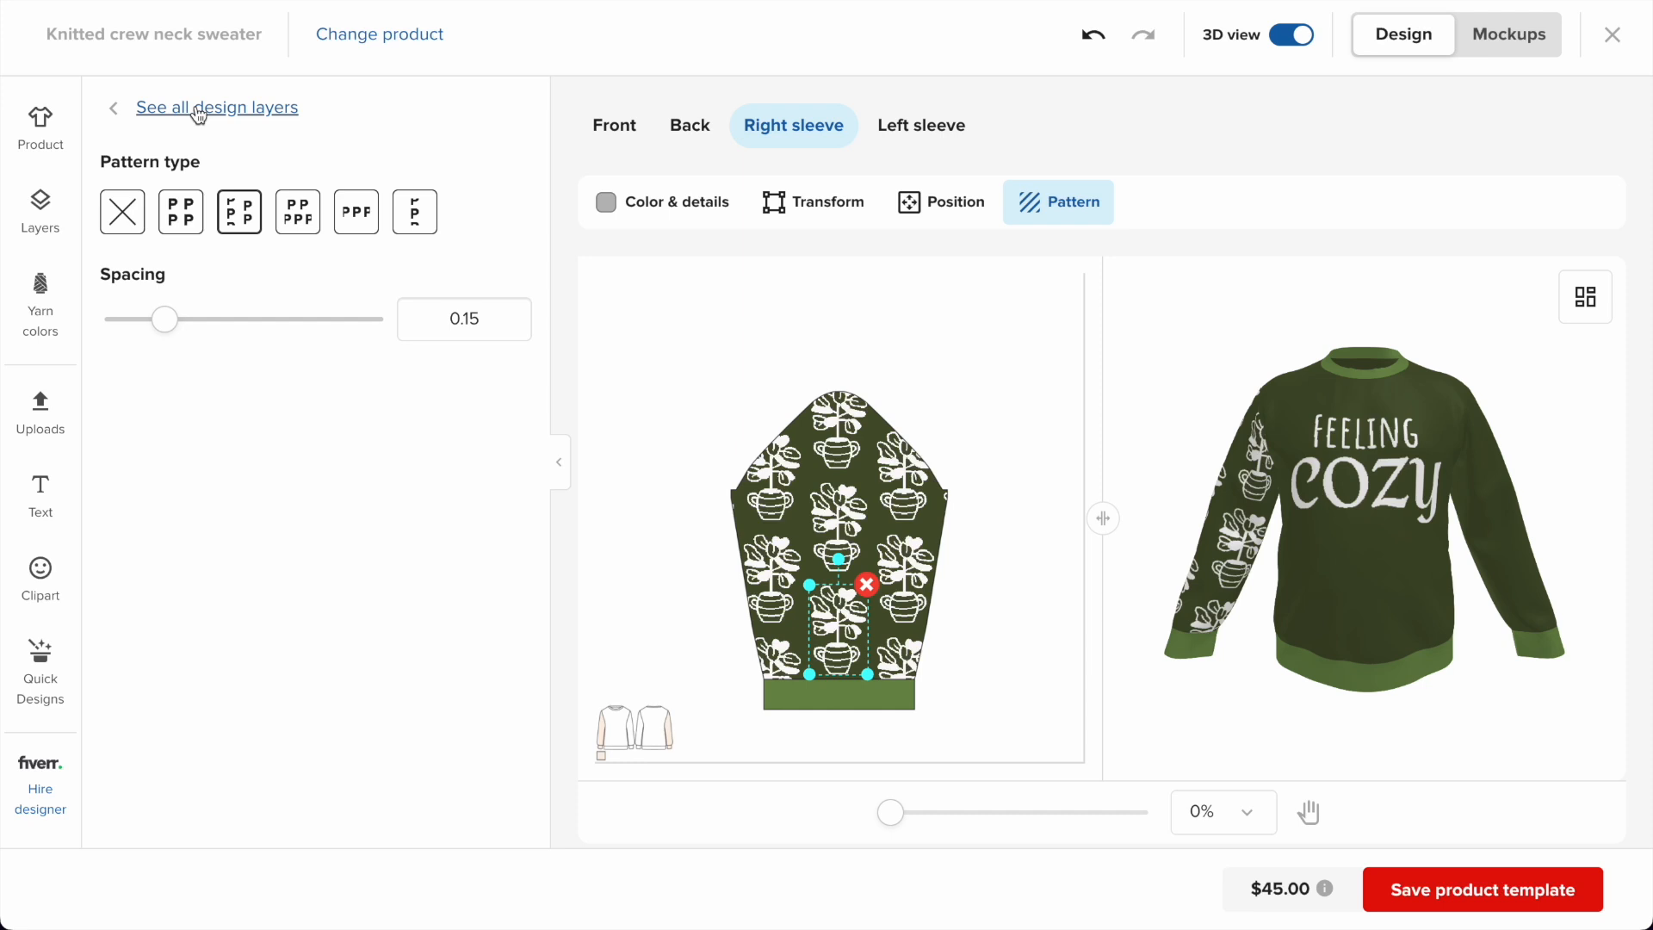
# Delete the potted plant pattern from the right sleeve and the "Feeling" and "COZY" texts from the front.
pyautogui.click(866, 585)
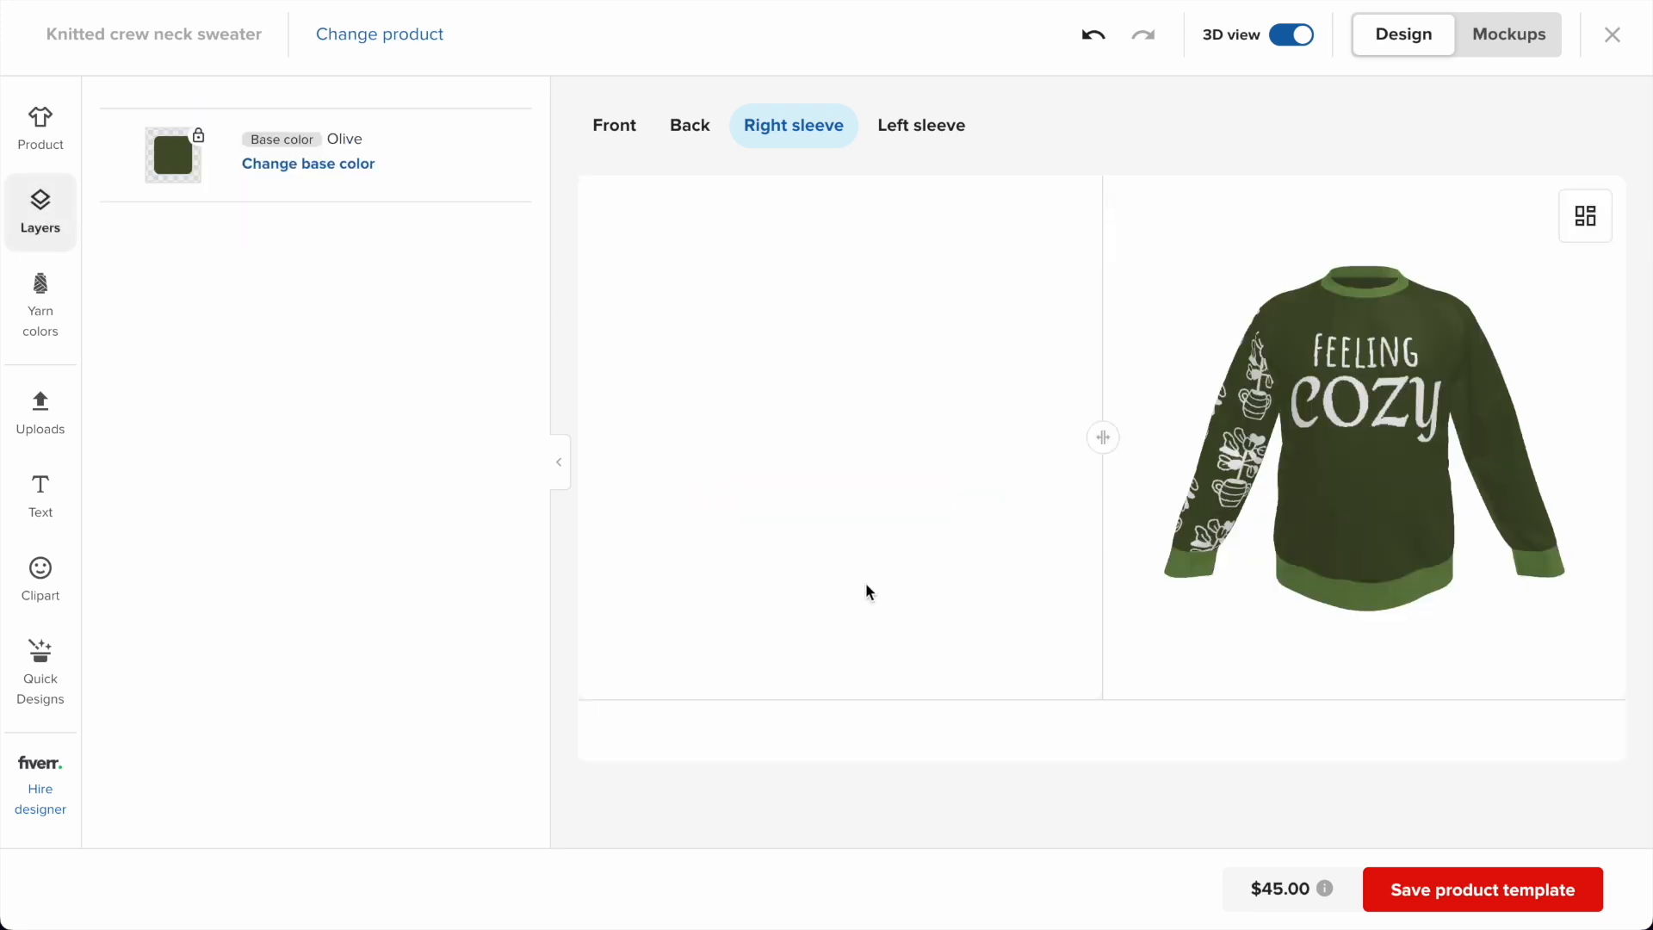
pyautogui.click(693, 136)
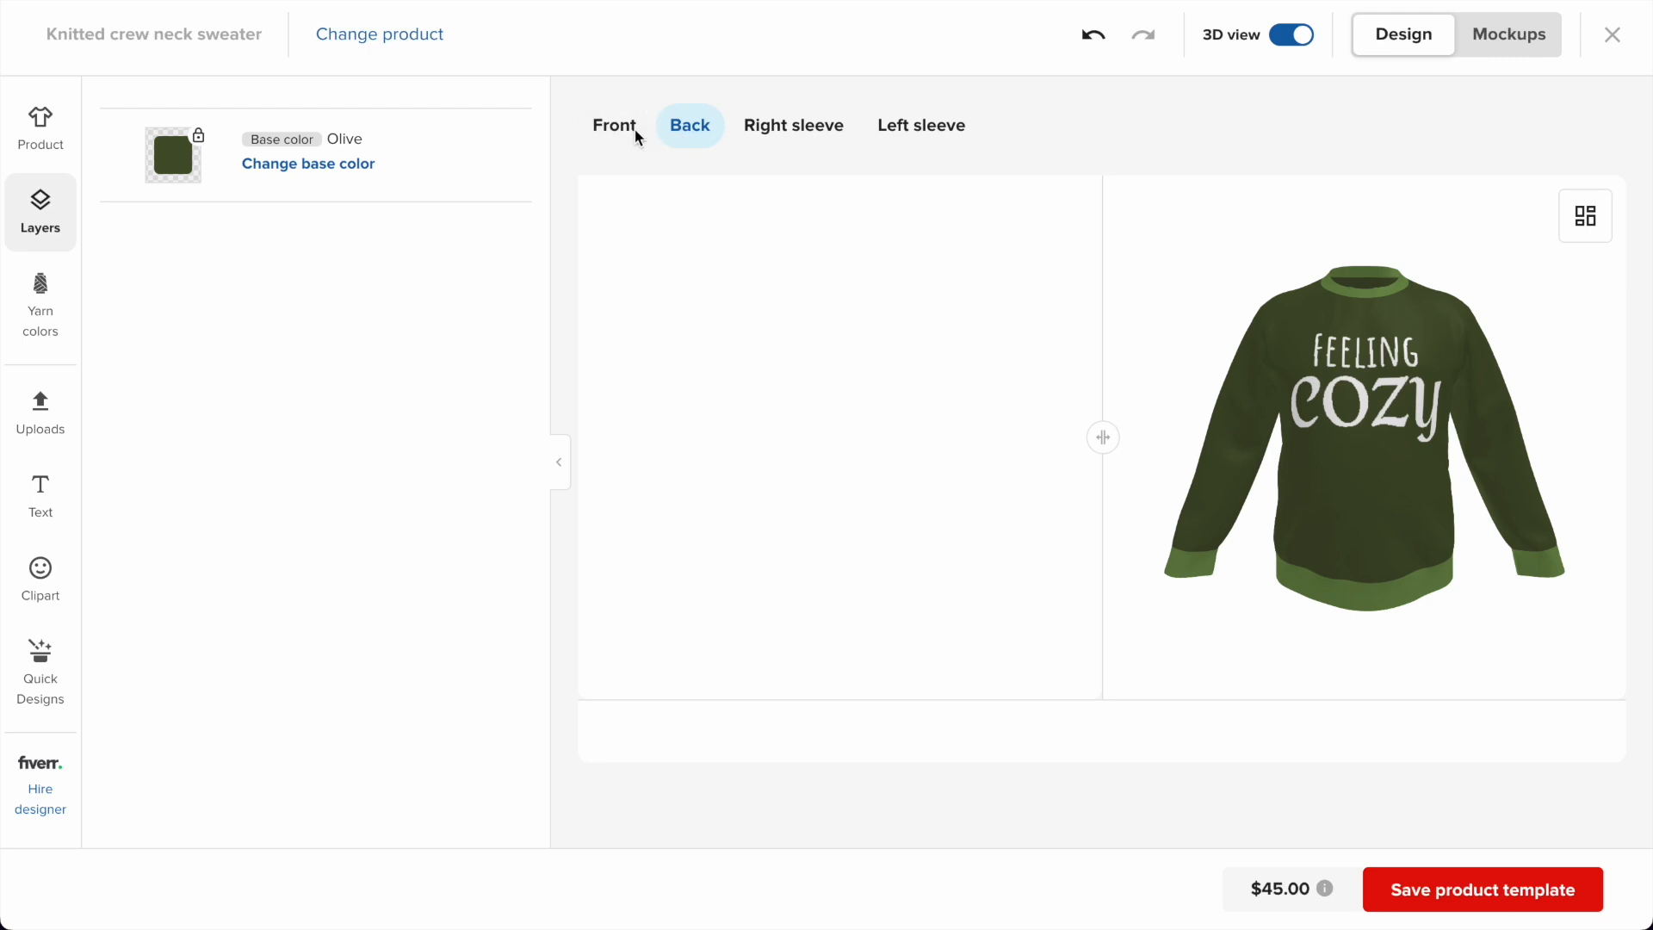
pyautogui.click(614, 125)
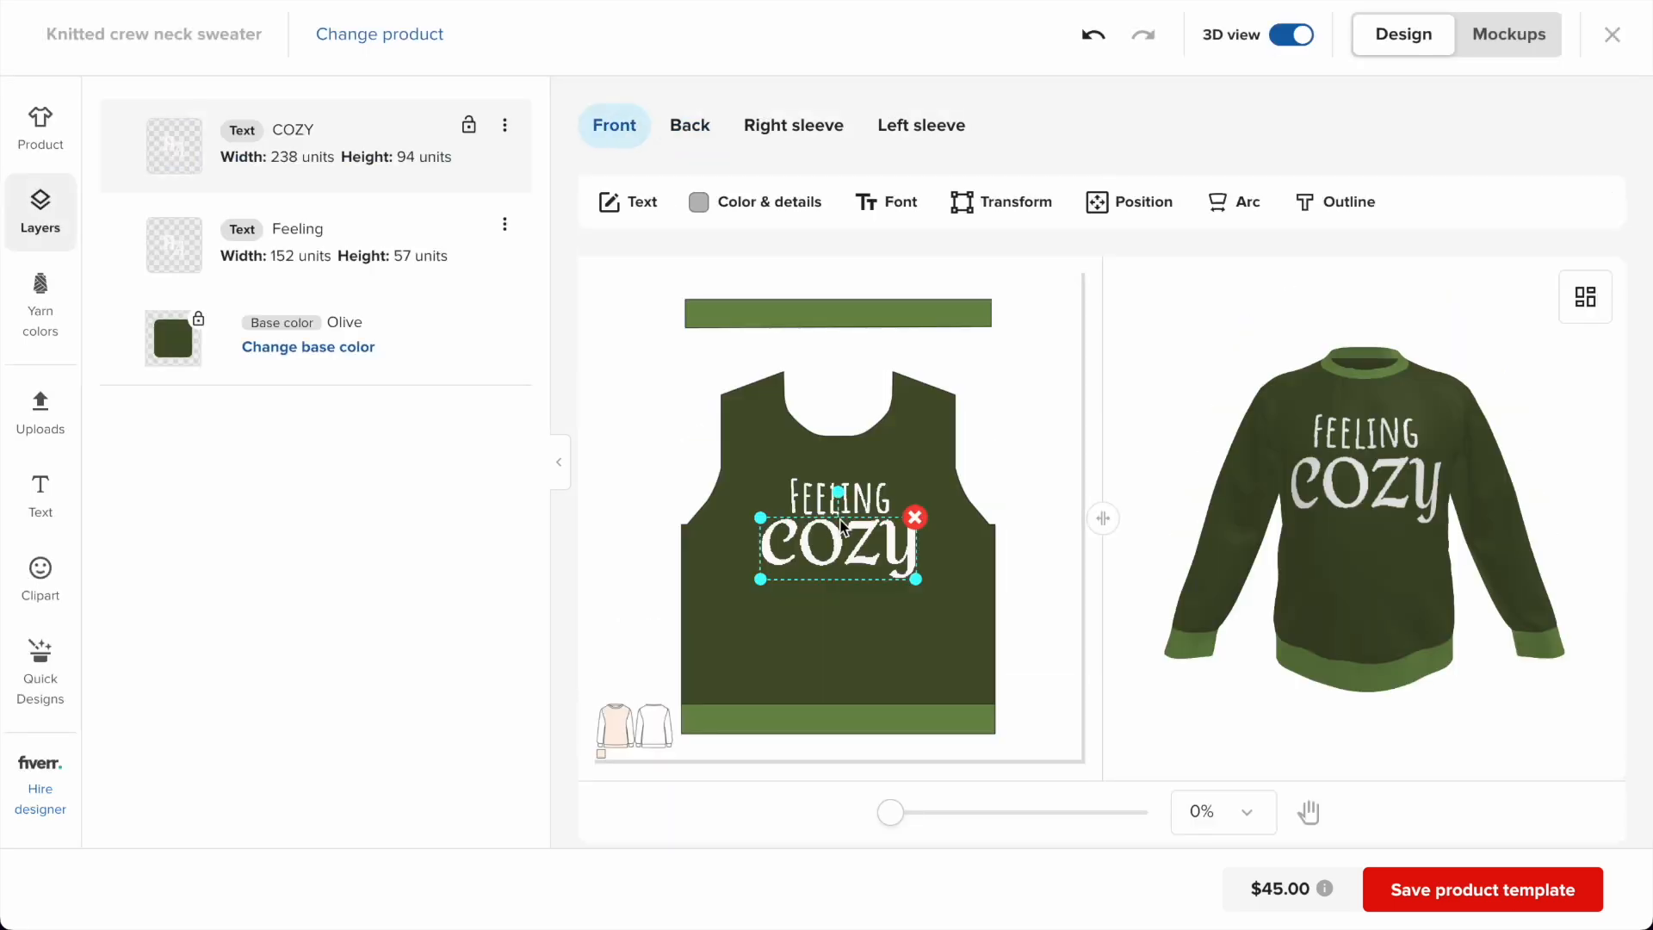
pyautogui.press('Delete')
pyautogui.press('Delete')
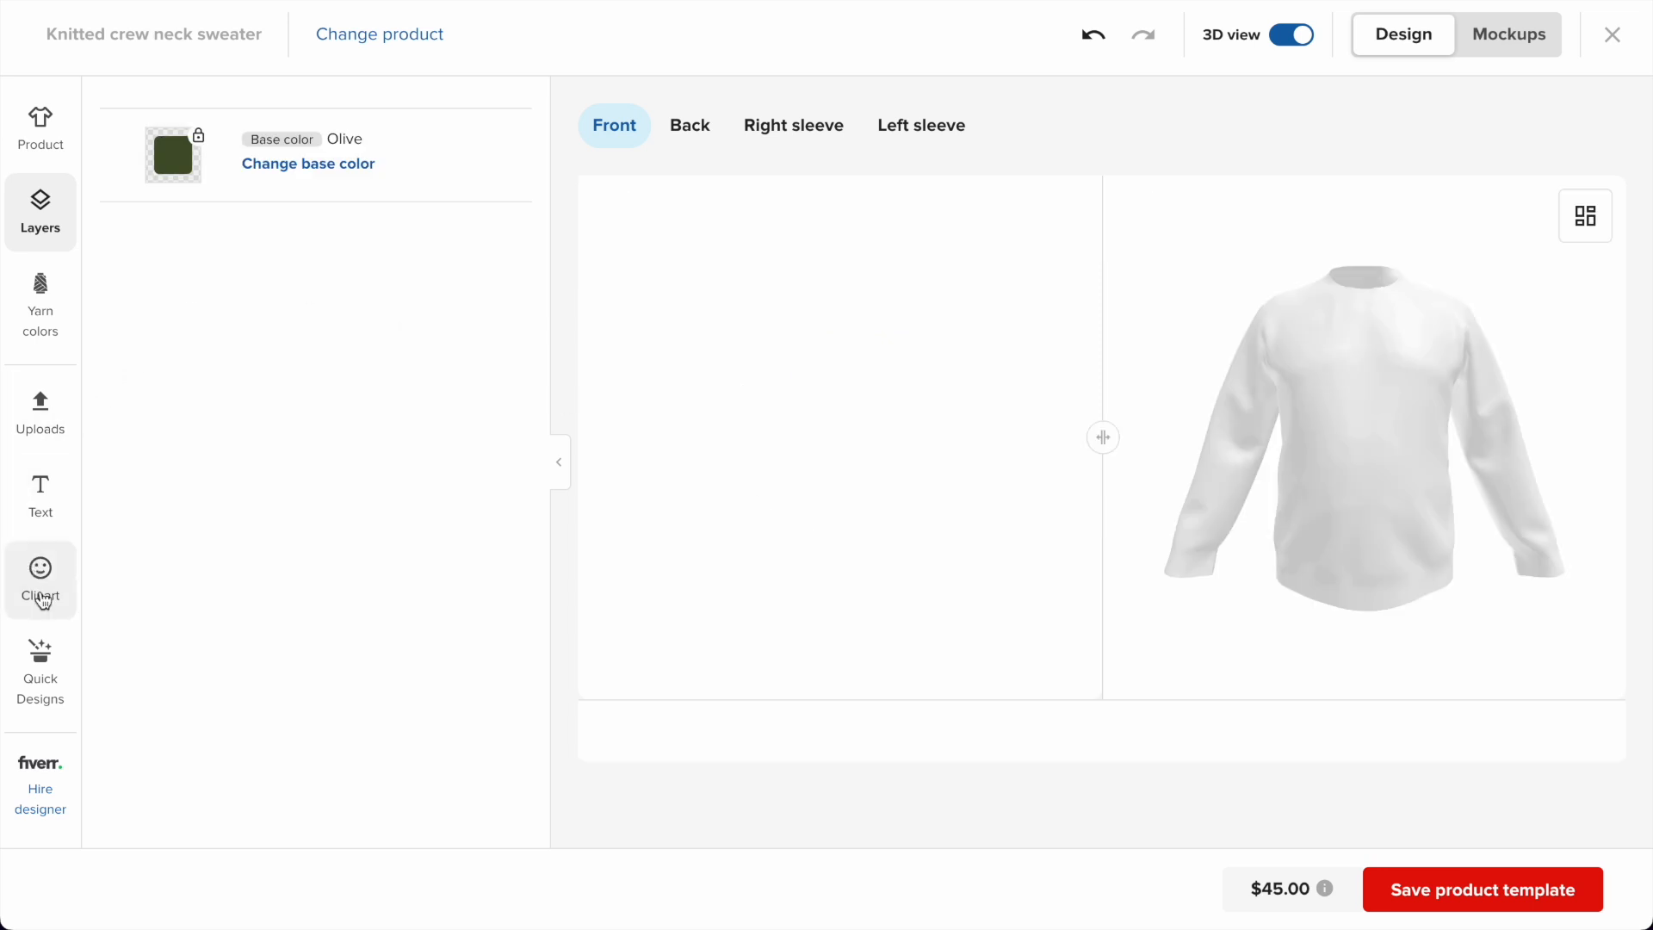
# Add the sprinkled donut clipart from the coffee results to the sweater's front and move it down below the neckline.
pyautogui.click(40, 577)
pyautogui.scroll(-3, 389, 551)
pyautogui.scroll(-3, 387, 430)
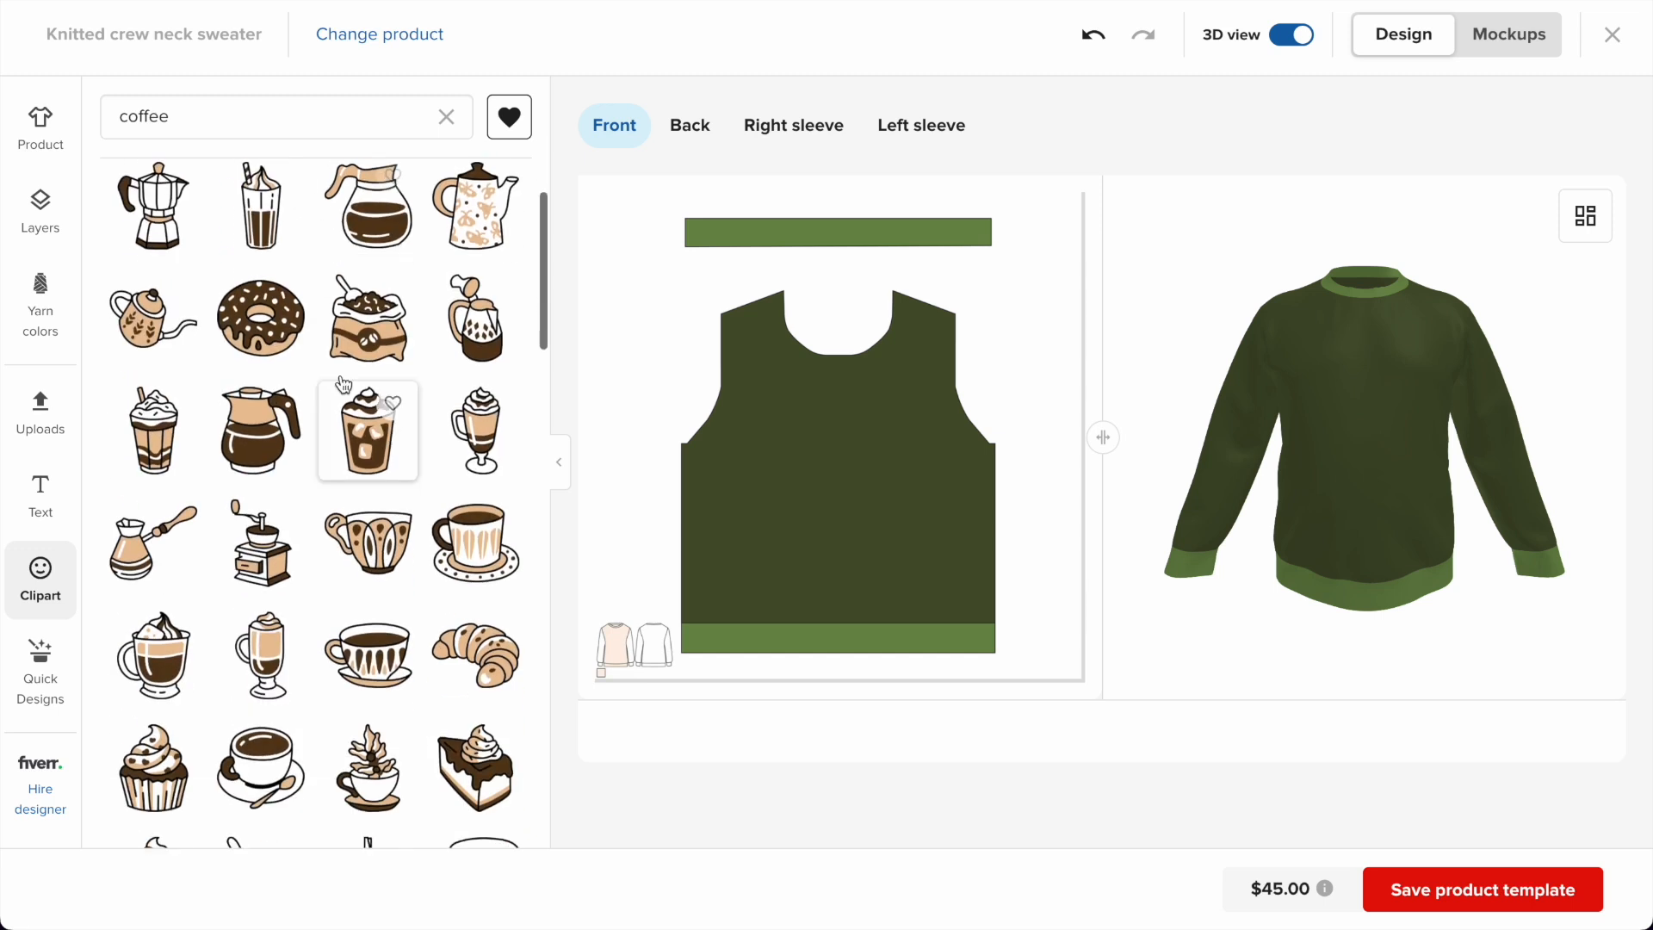
pyautogui.click(256, 344)
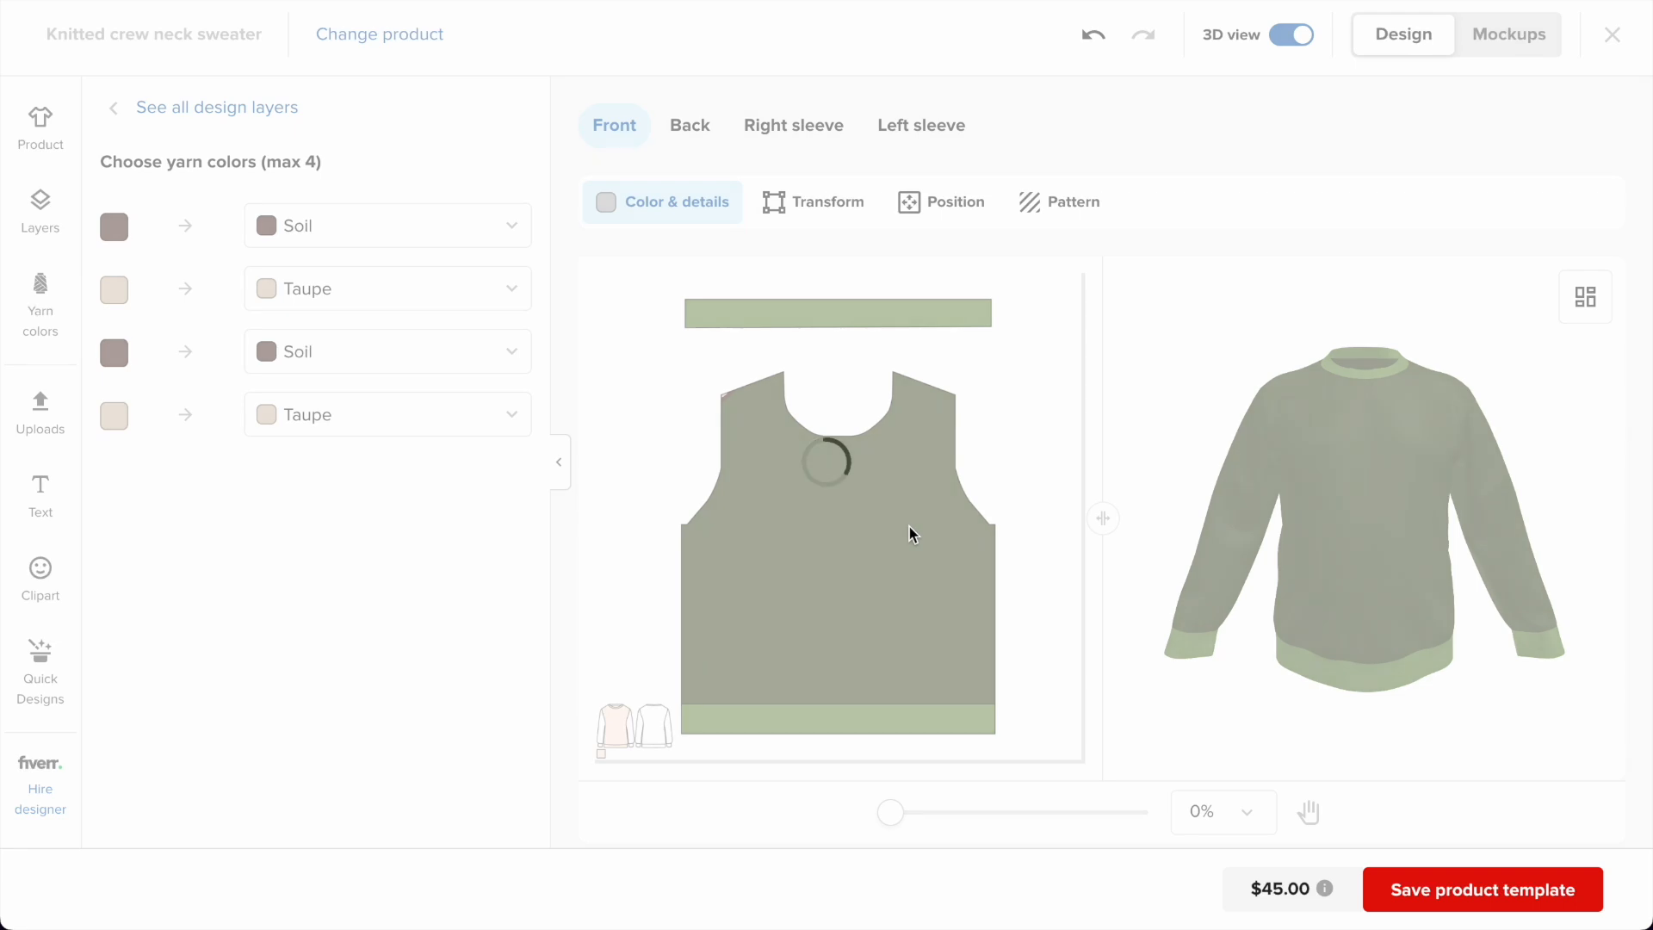
pyautogui.moveTo(904, 571)
pyautogui.mouseDown()
pyautogui.moveTo(922, 579)
pyautogui.moveTo(901, 551)
pyautogui.mouseUp()
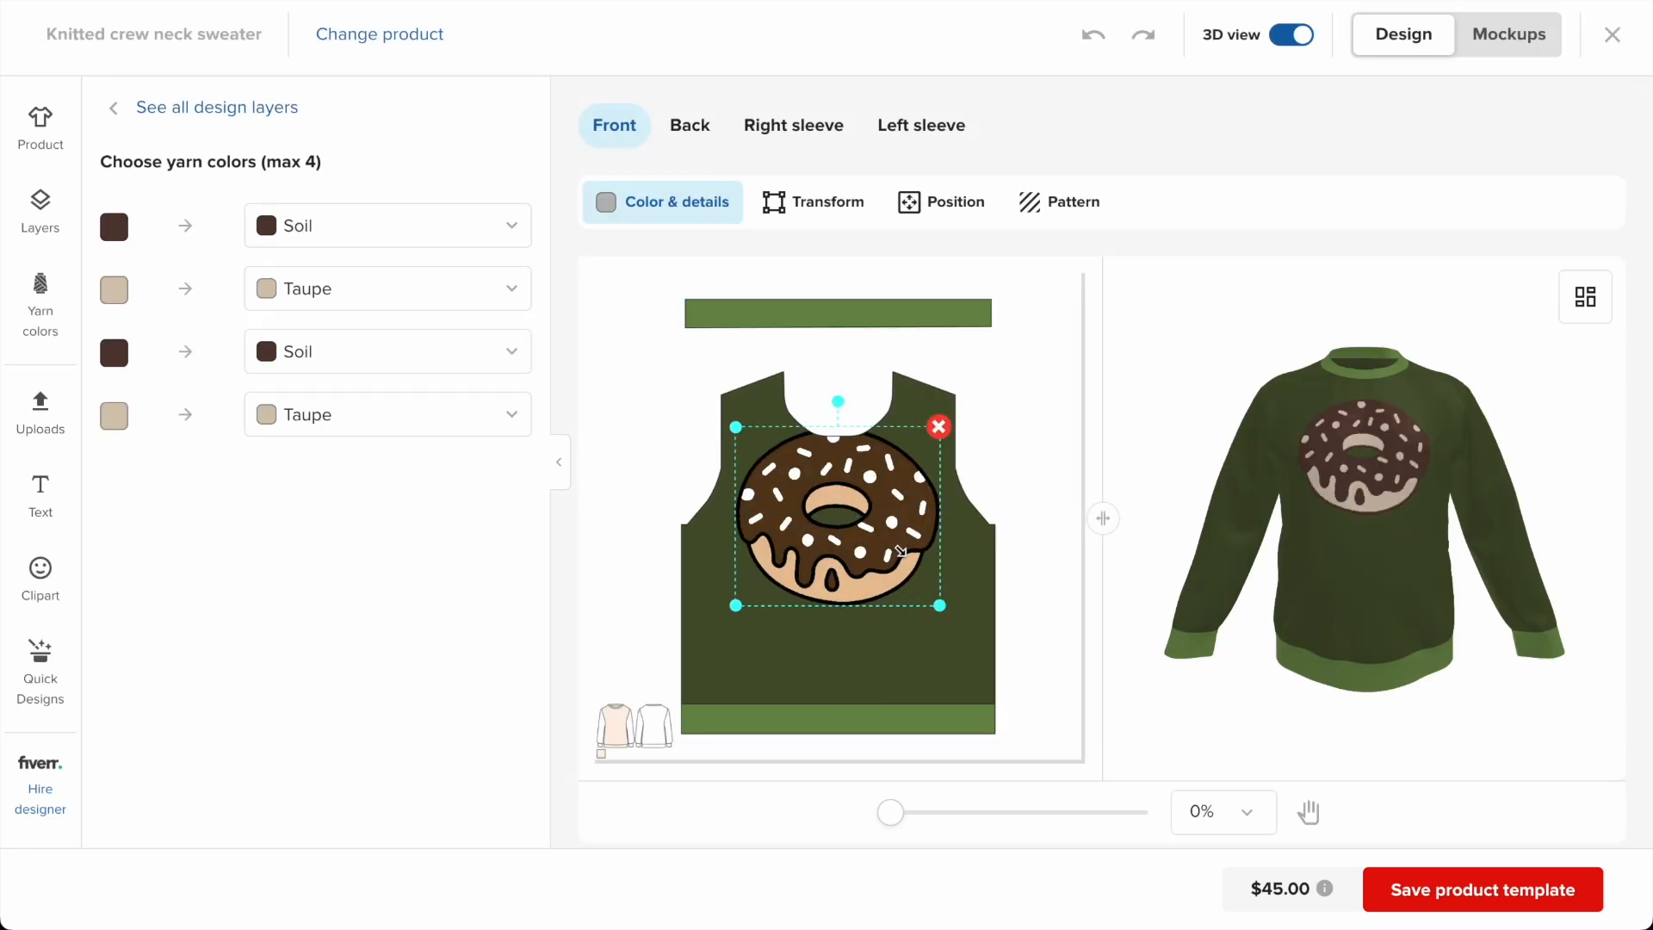
# Change the yarn color of the donut's icing to Hot Pink.
pyautogui.click(288, 226)
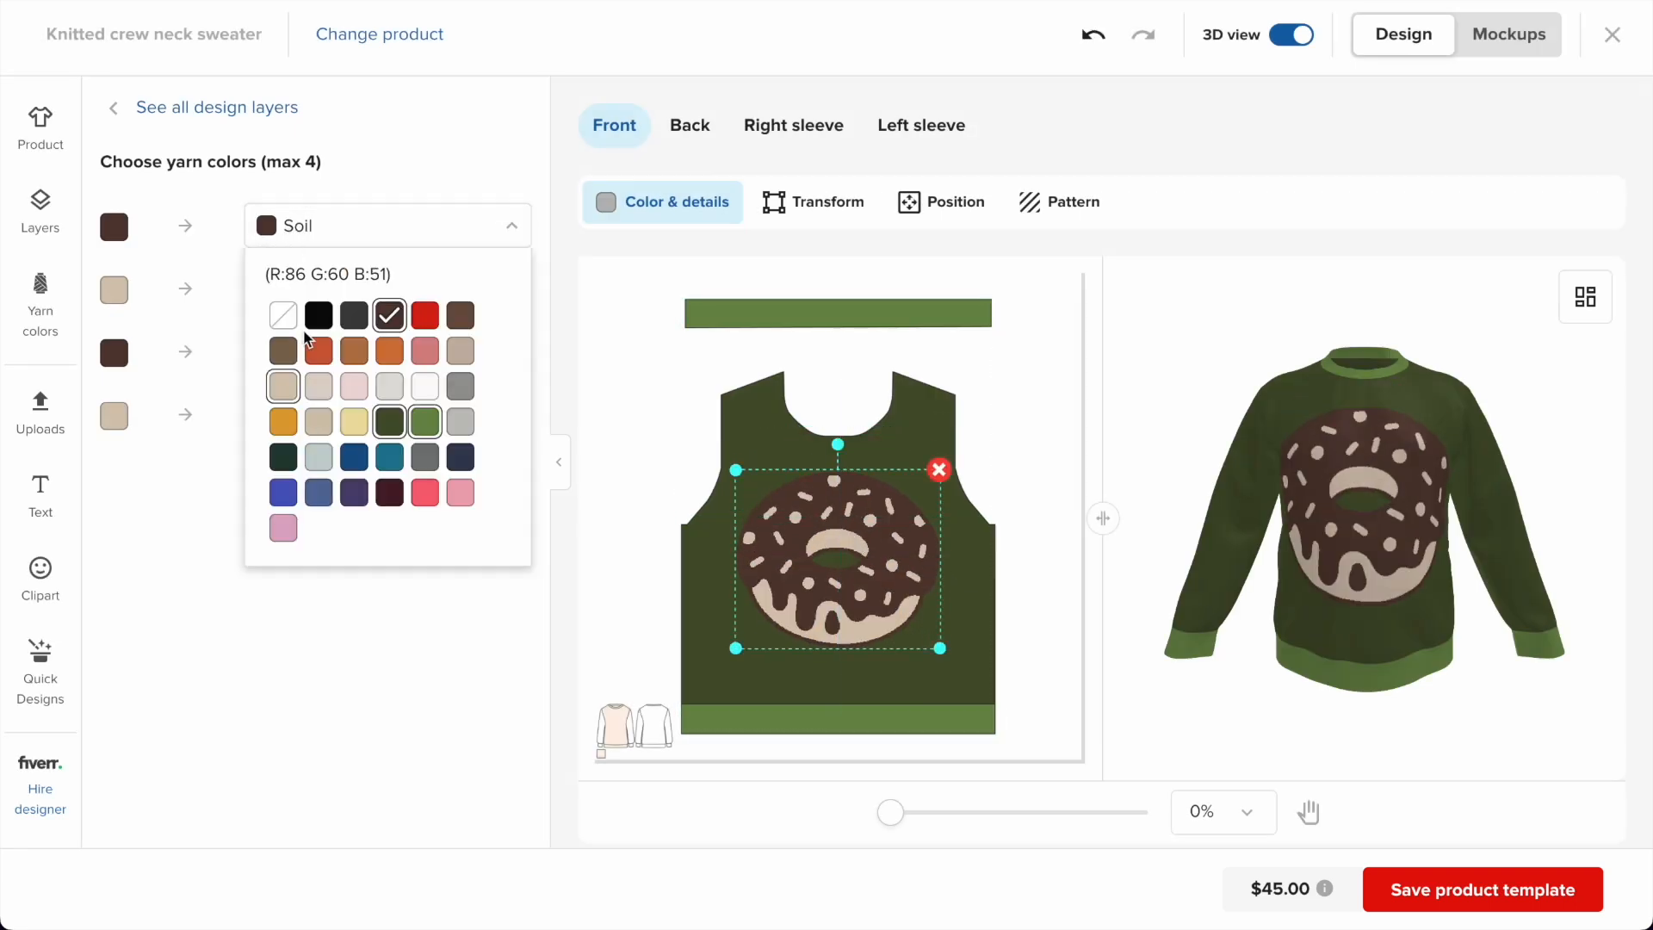
pyautogui.click(318, 316)
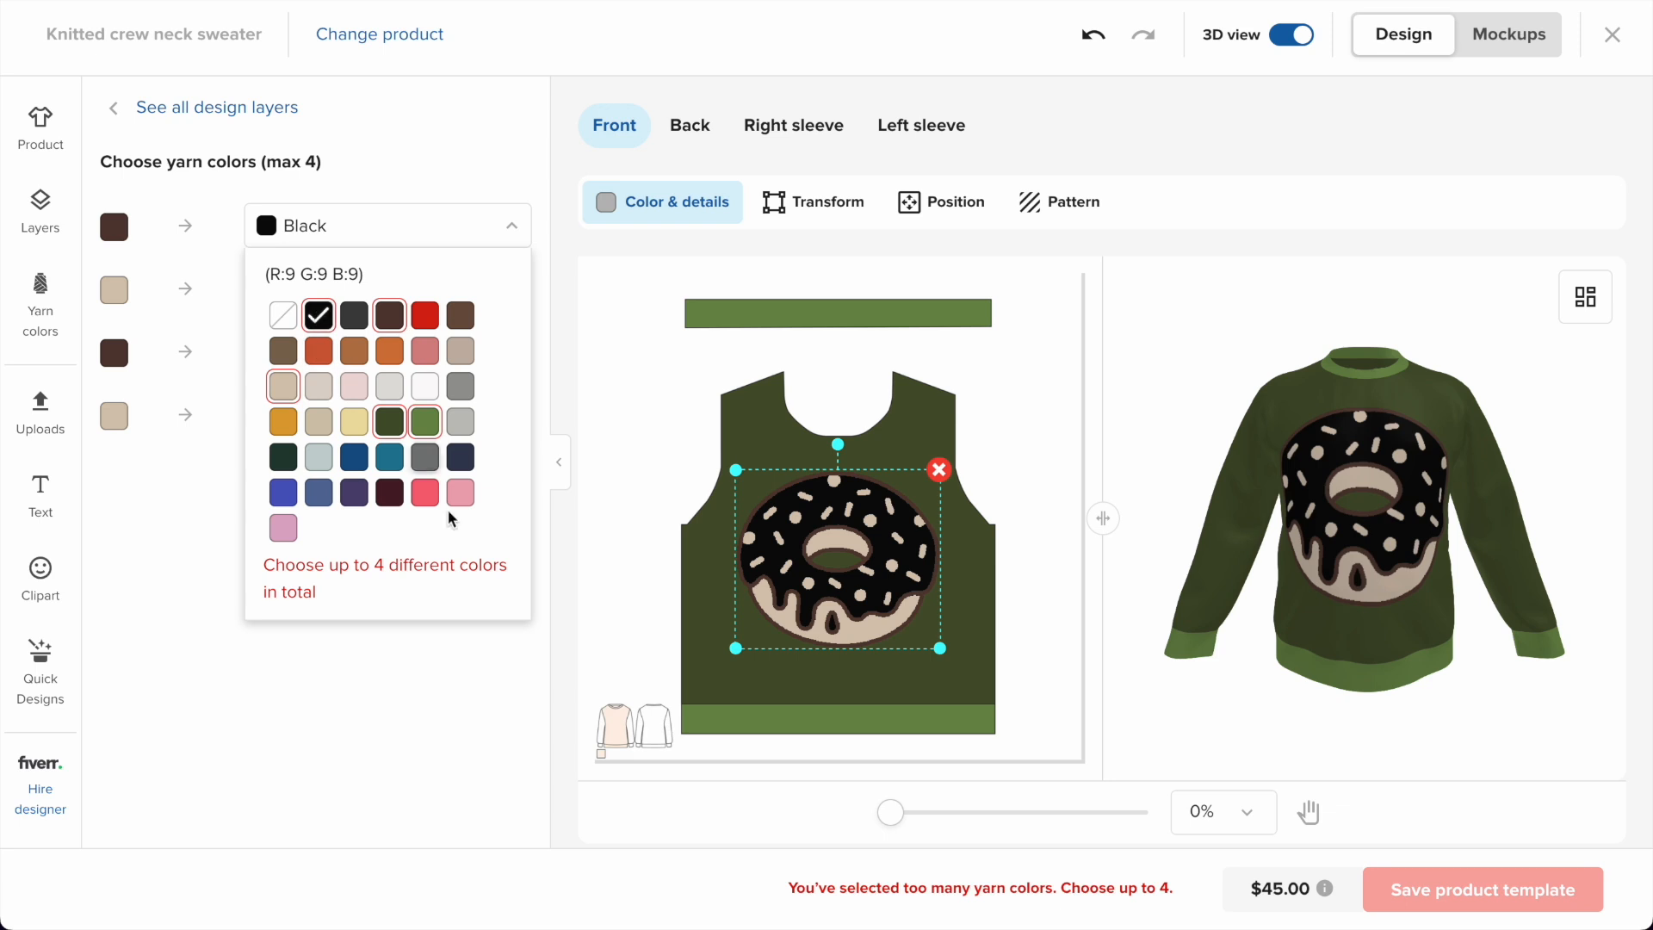
pyautogui.click(426, 492)
pyautogui.click(196, 462)
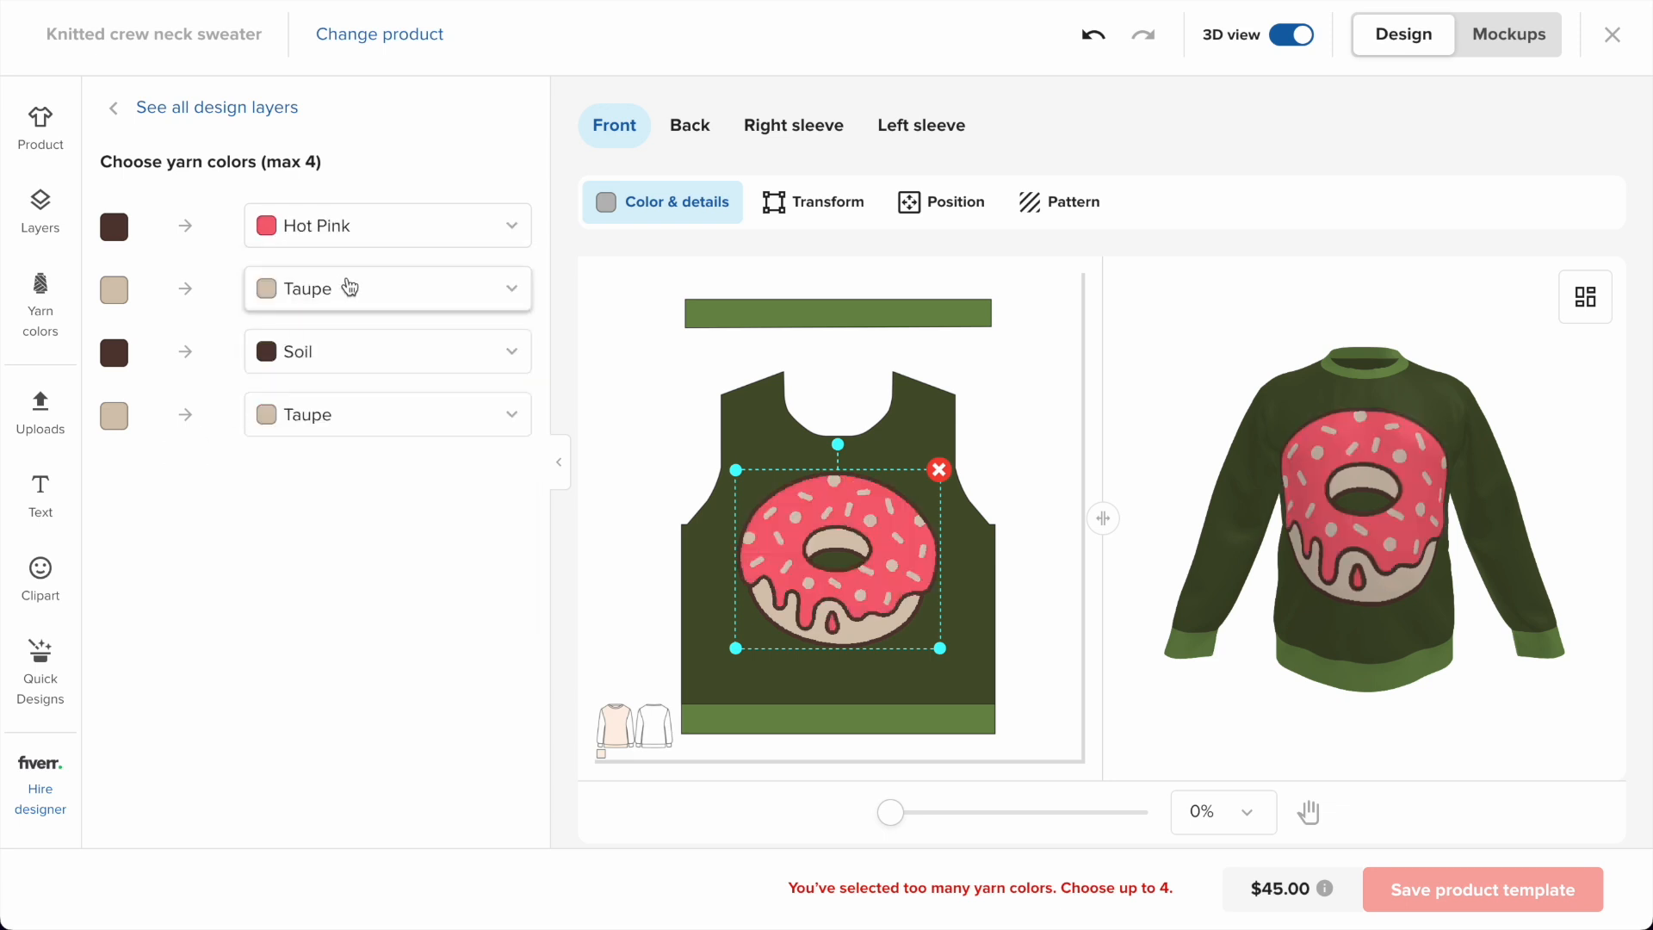
# Set the donut dough's yarn color, the second color in the design, to Rust.
pyautogui.click(348, 286)
pyautogui.click(318, 378)
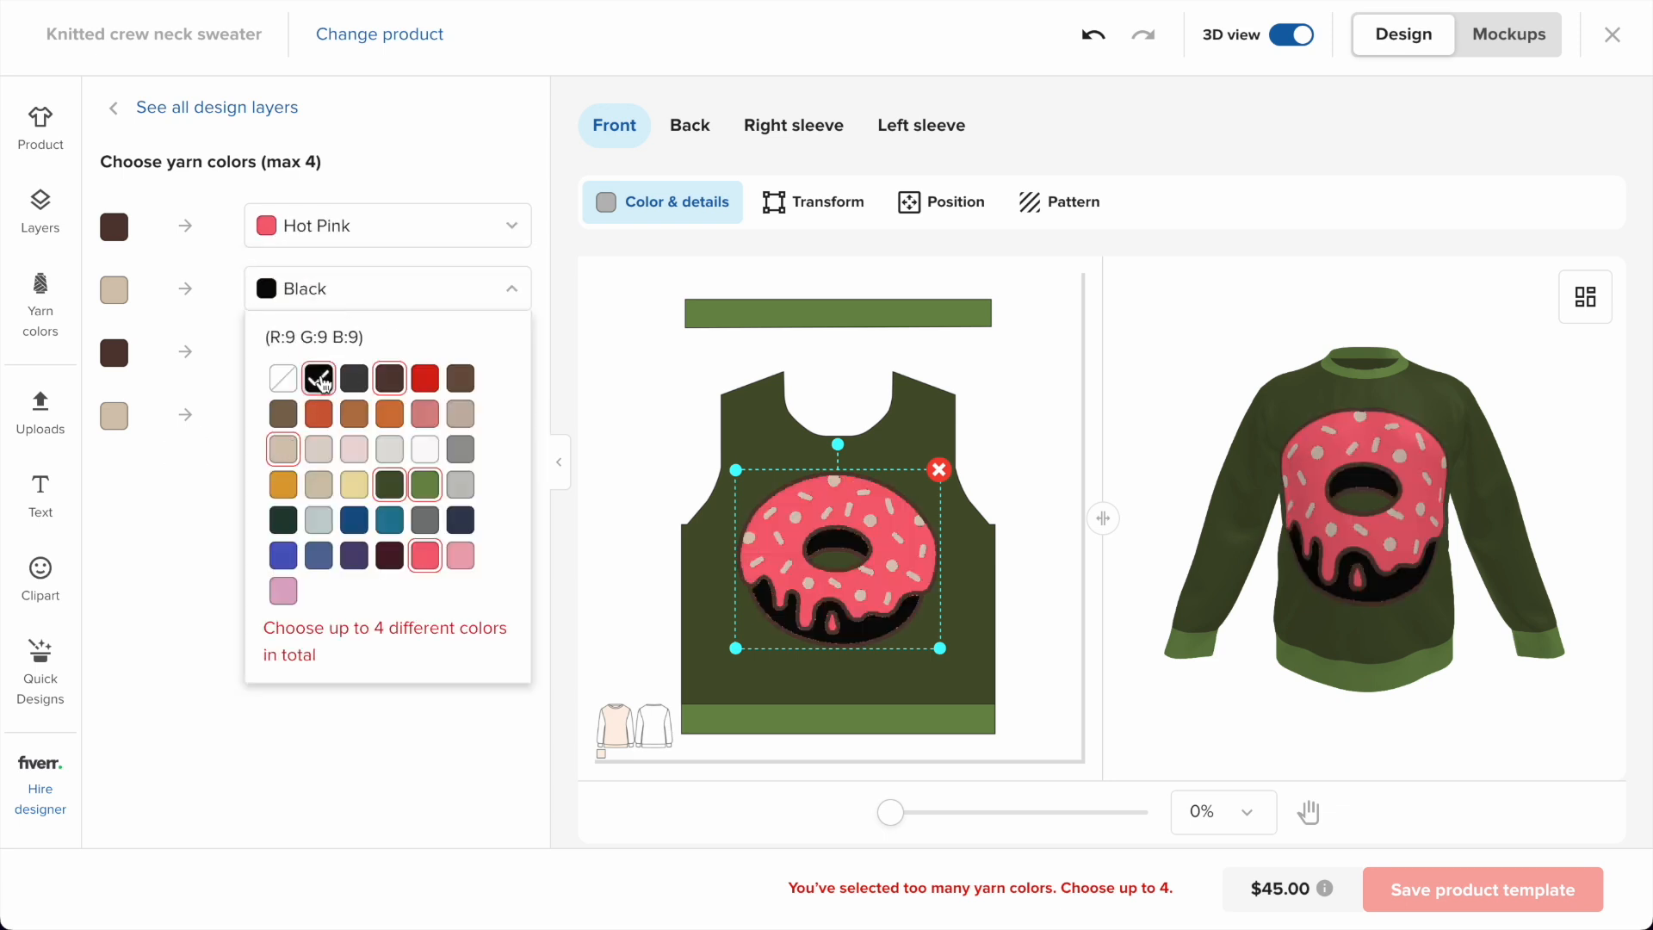
pyautogui.click(354, 413)
pyautogui.click(148, 490)
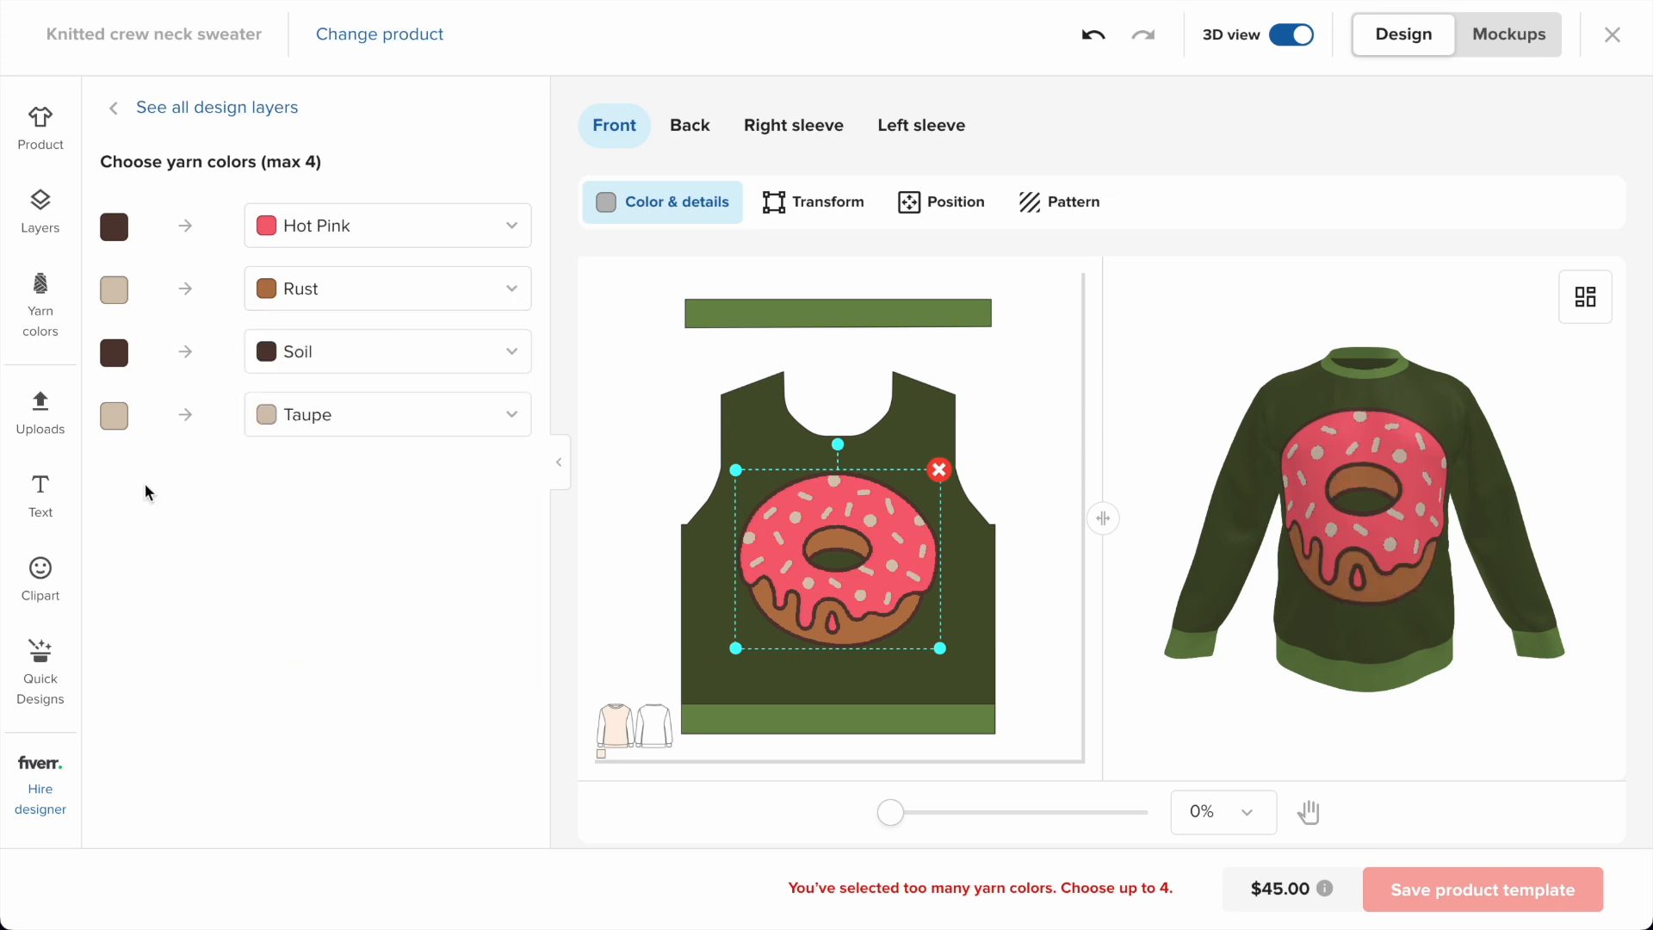
# Set the donut outline's yarn color to Black and the sprinkles' yarn color to Bleach.
pyautogui.click(317, 355)
pyautogui.click(318, 442)
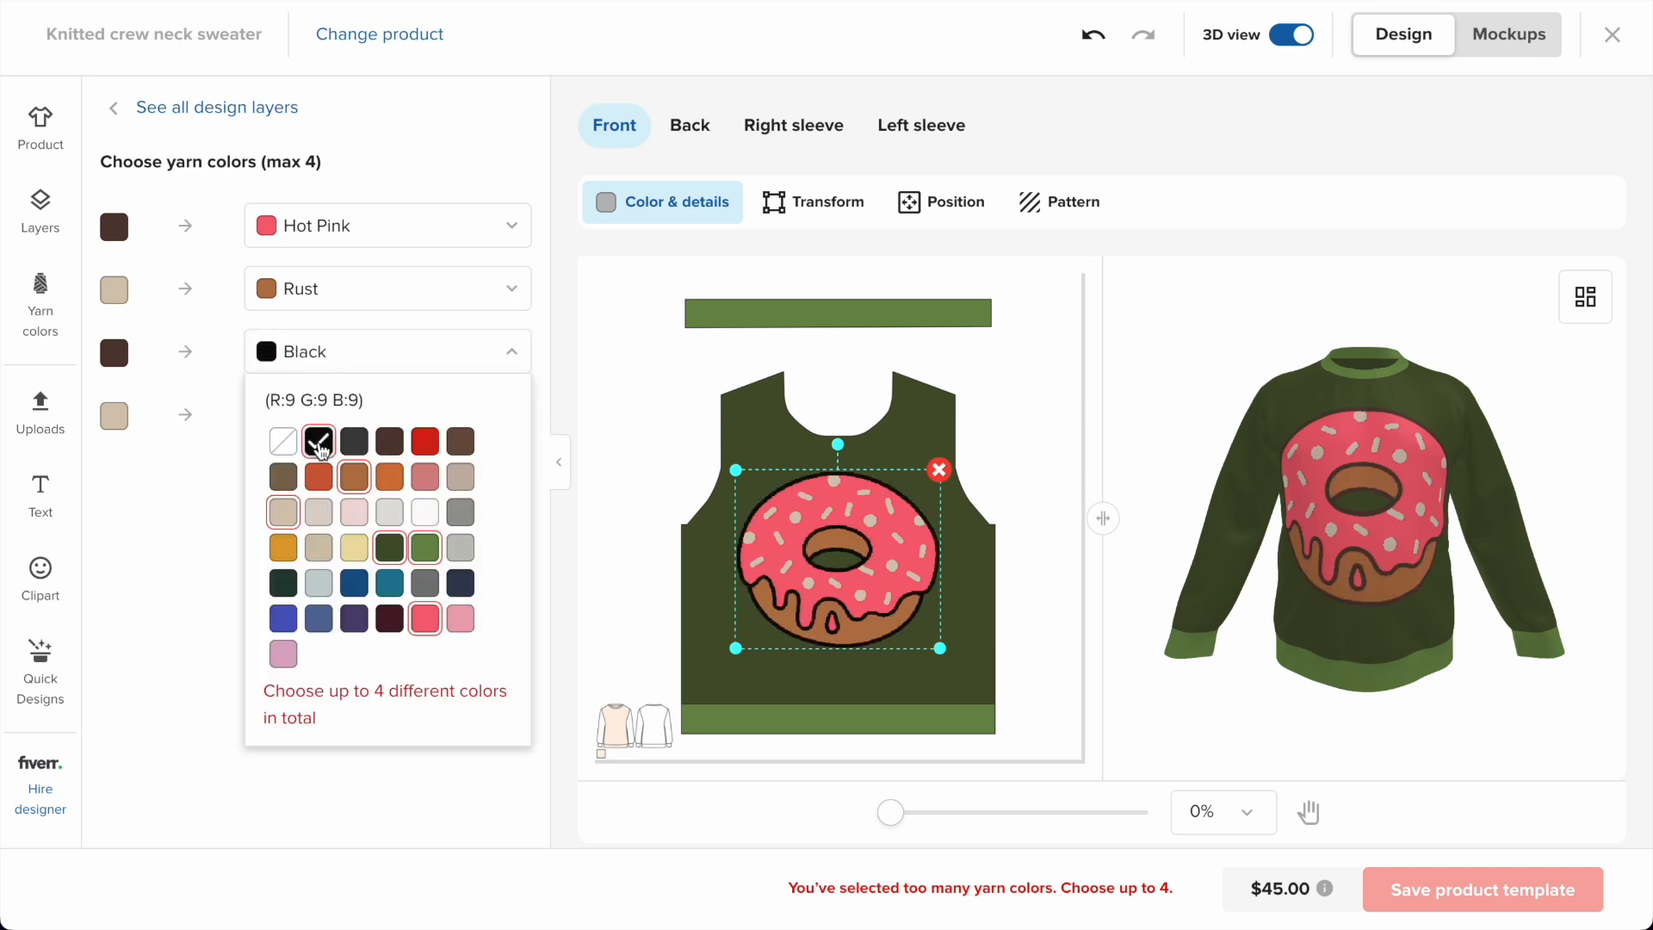
pyautogui.click(188, 535)
pyautogui.click(310, 417)
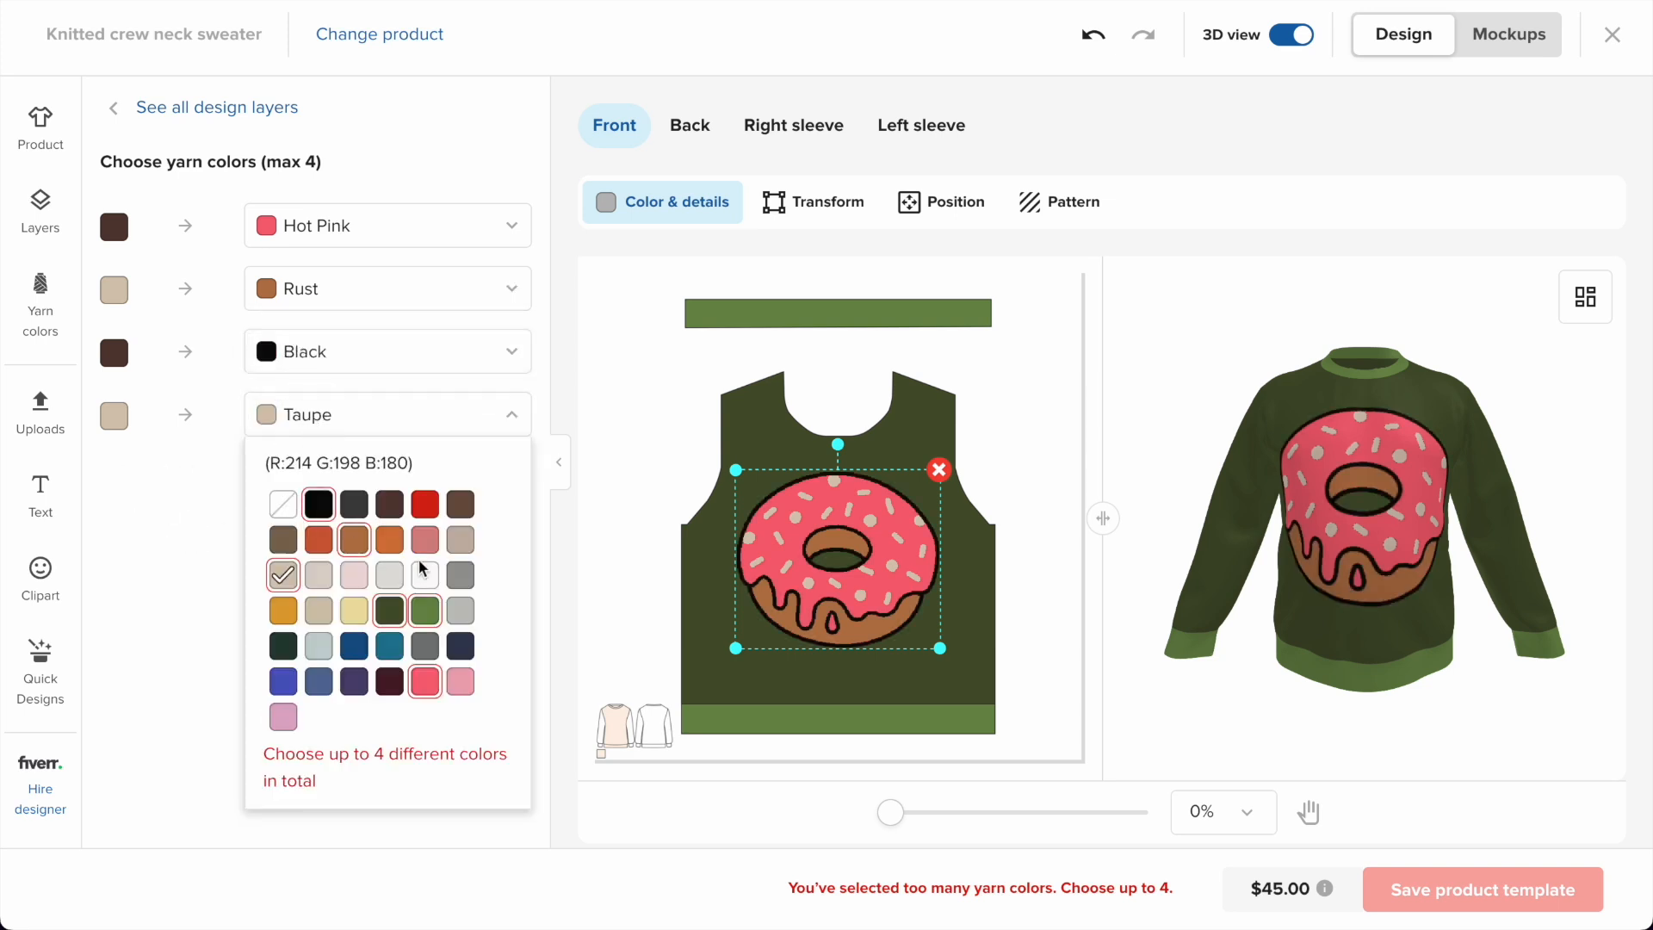
pyautogui.click(425, 575)
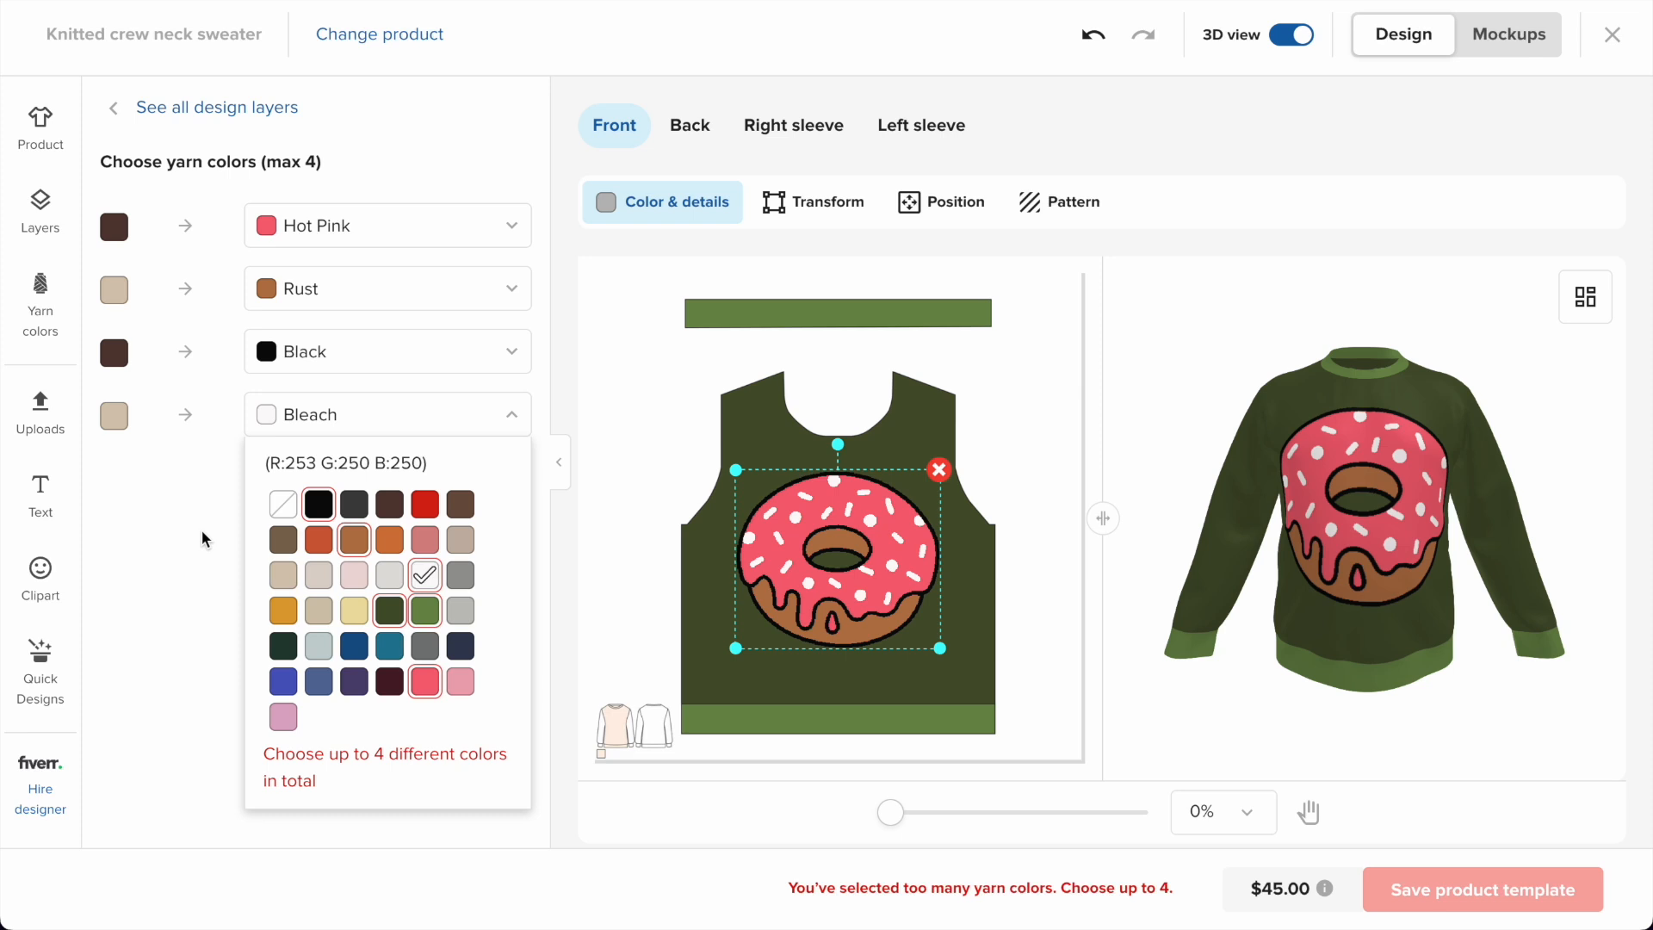
pyautogui.click(167, 571)
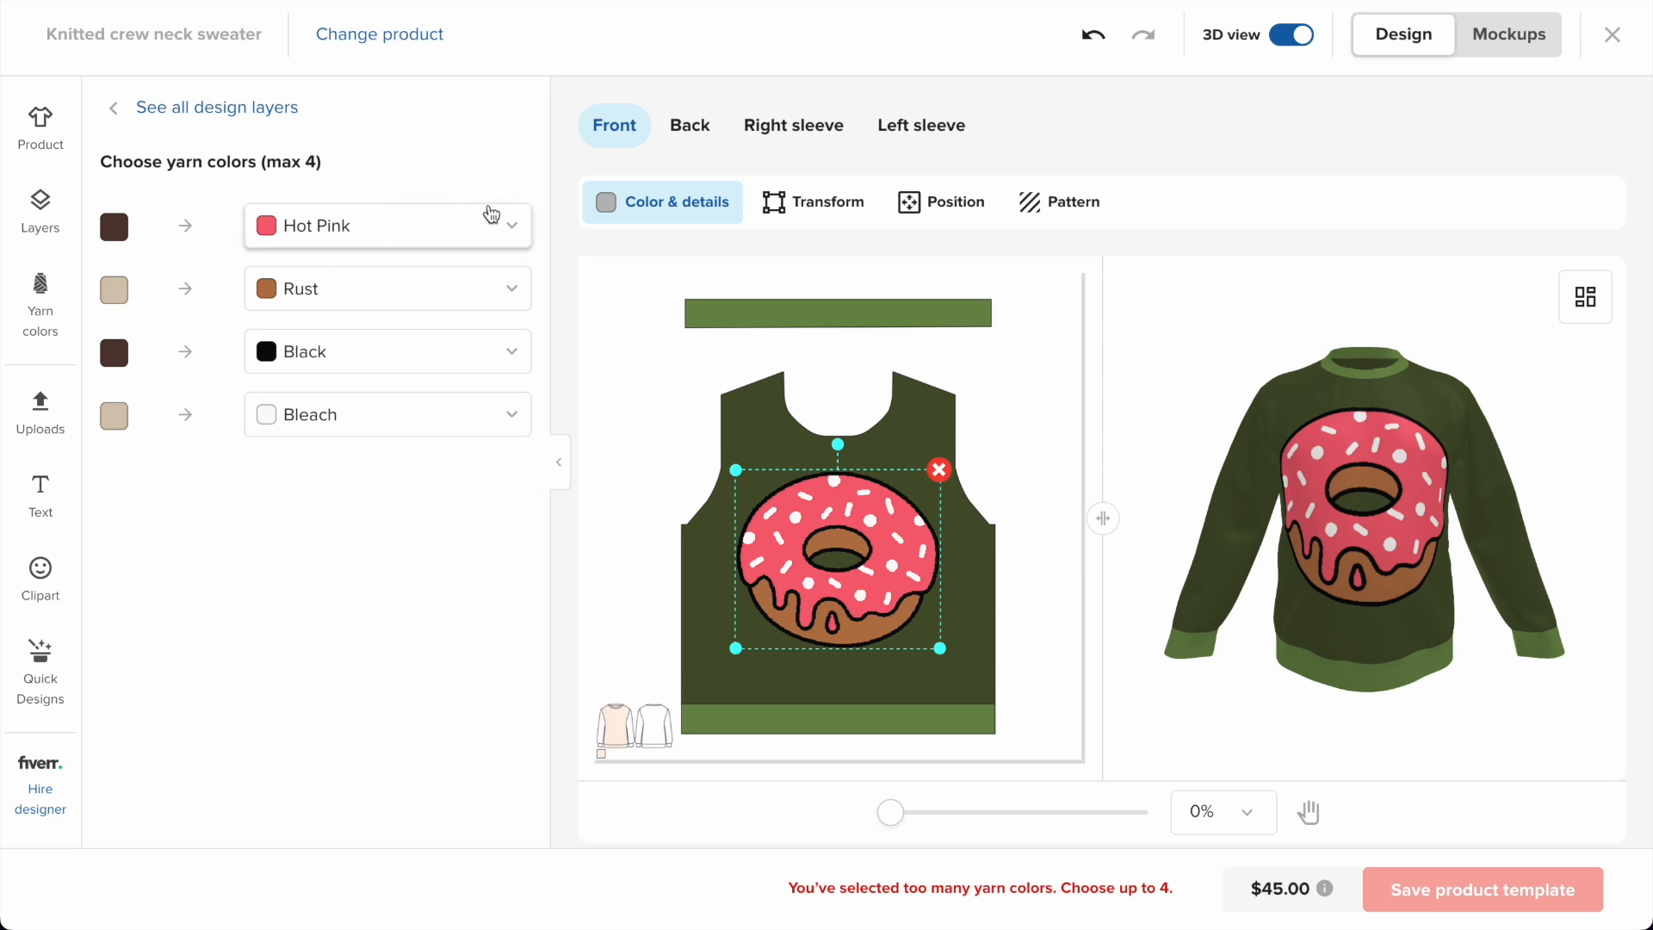
# Try Hot Pink, Black and Rust as the sweater's base yarn color, and settle on Bleach.
pyautogui.click(56, 211)
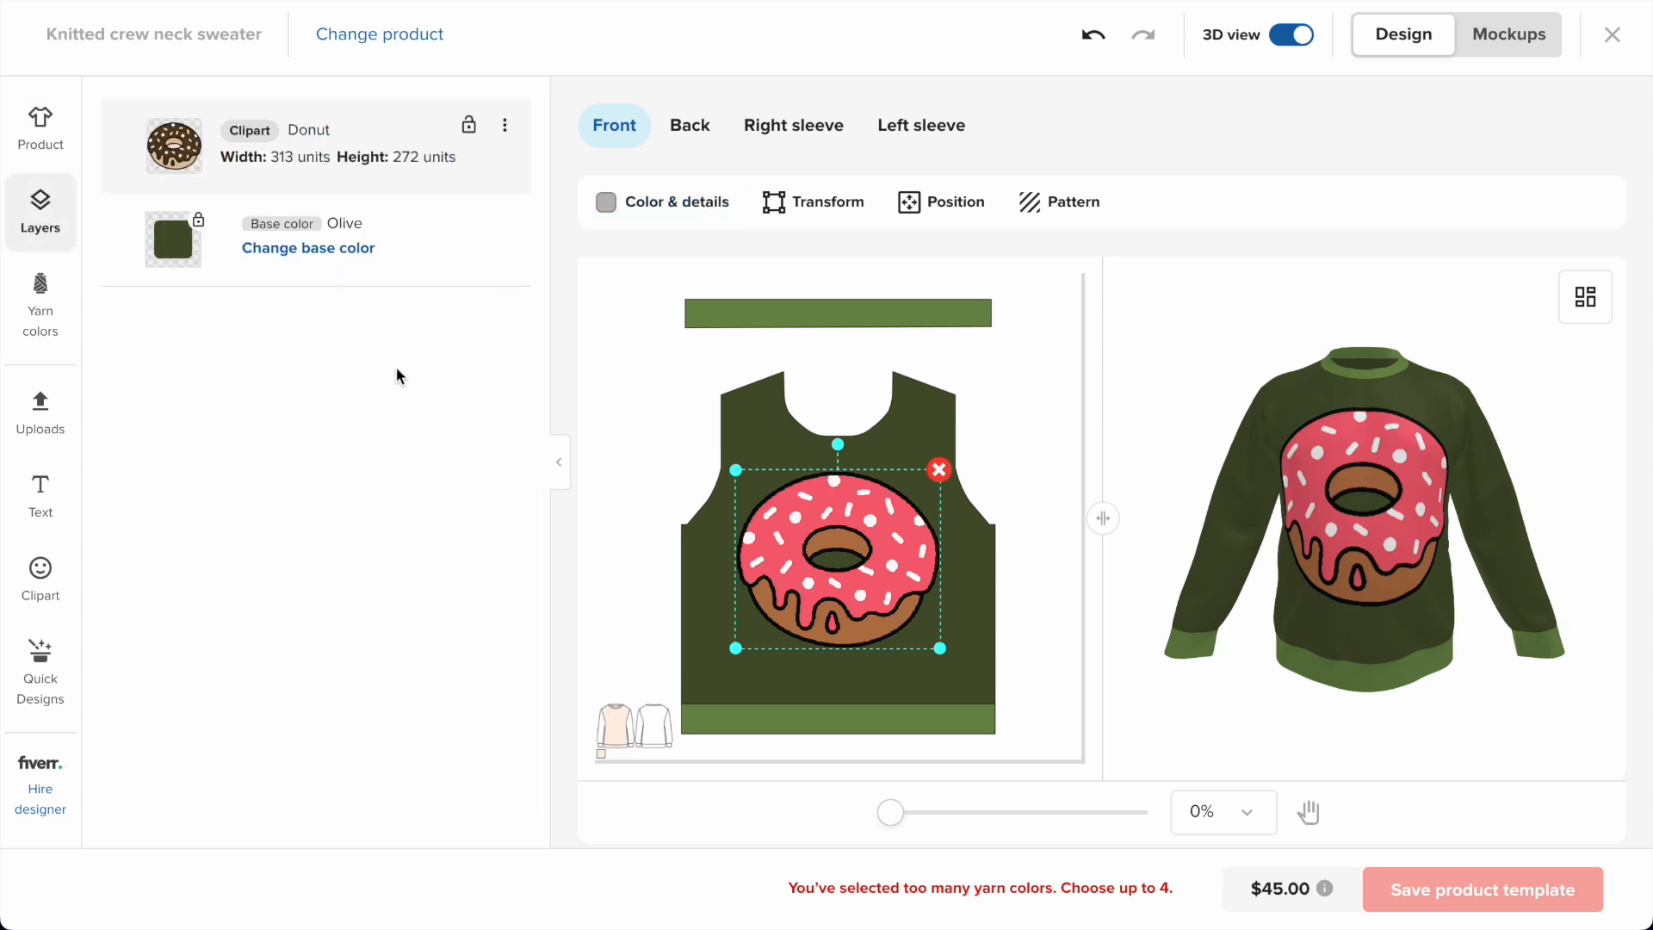
pyautogui.click(295, 256)
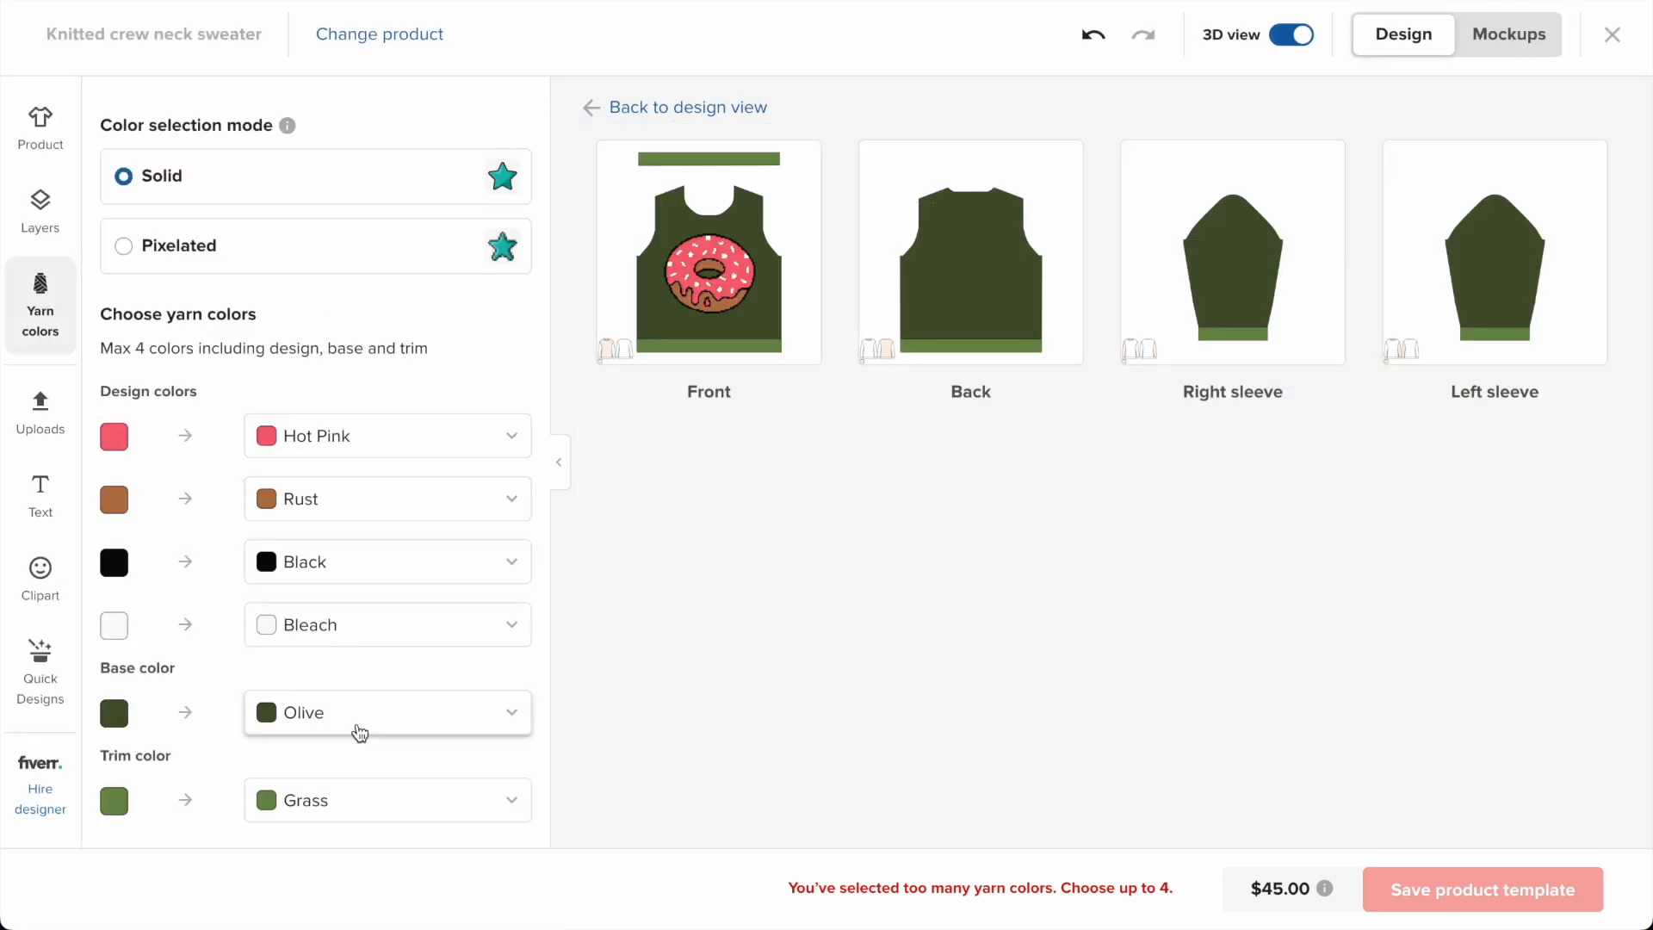
pyautogui.click(360, 731)
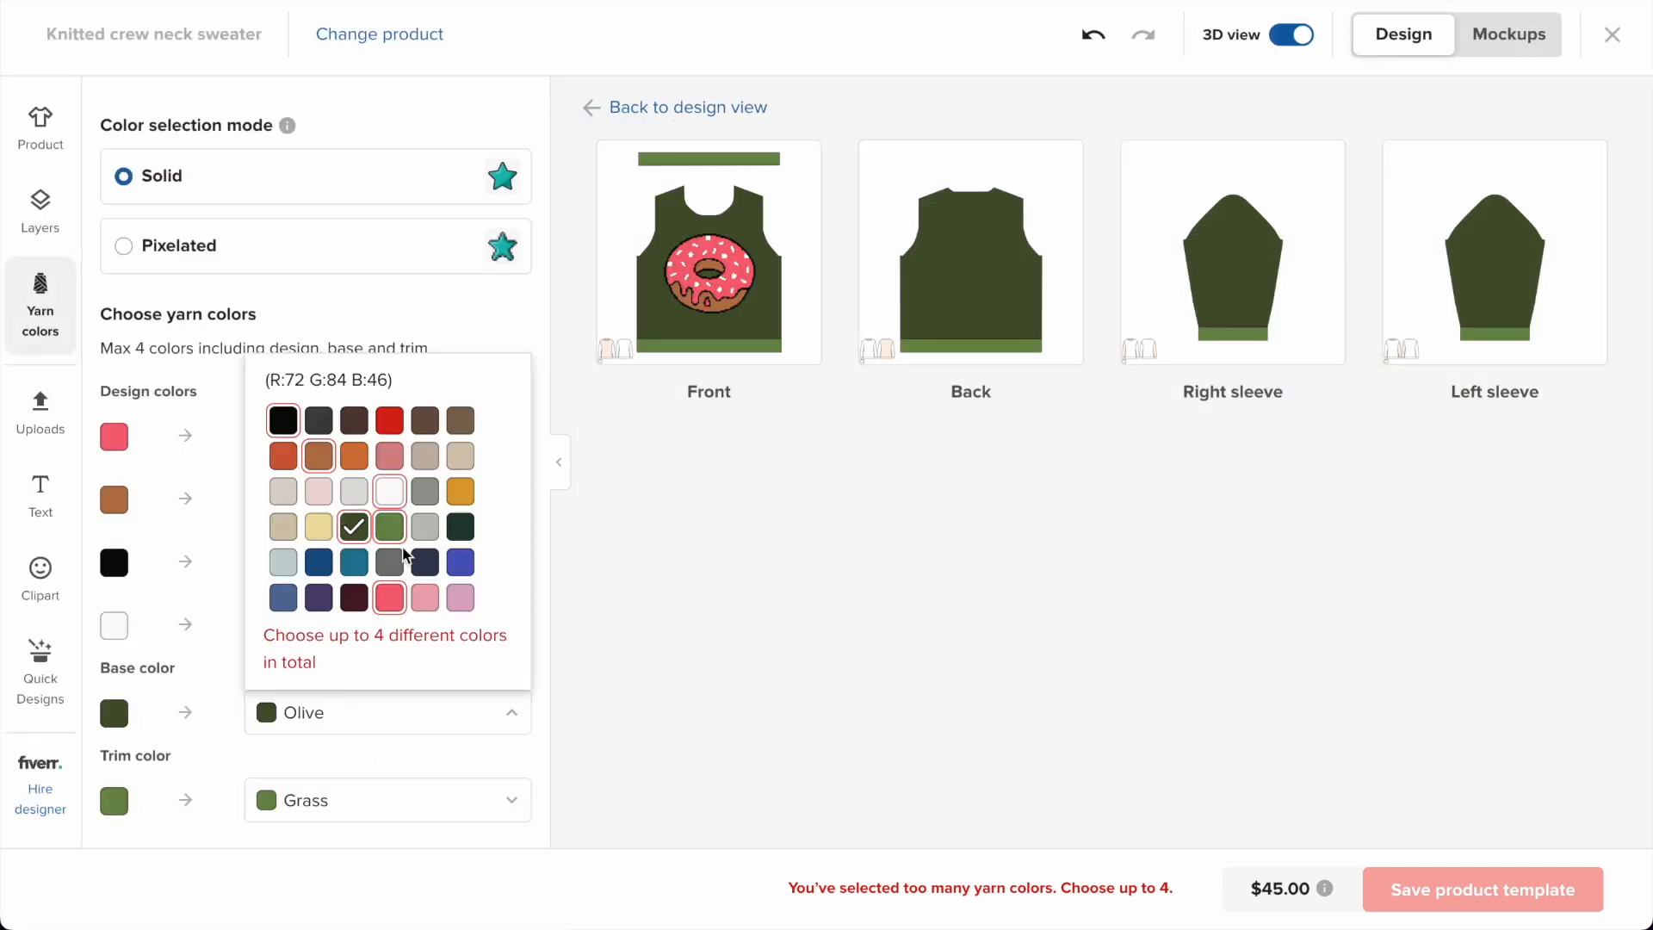
pyautogui.click(394, 597)
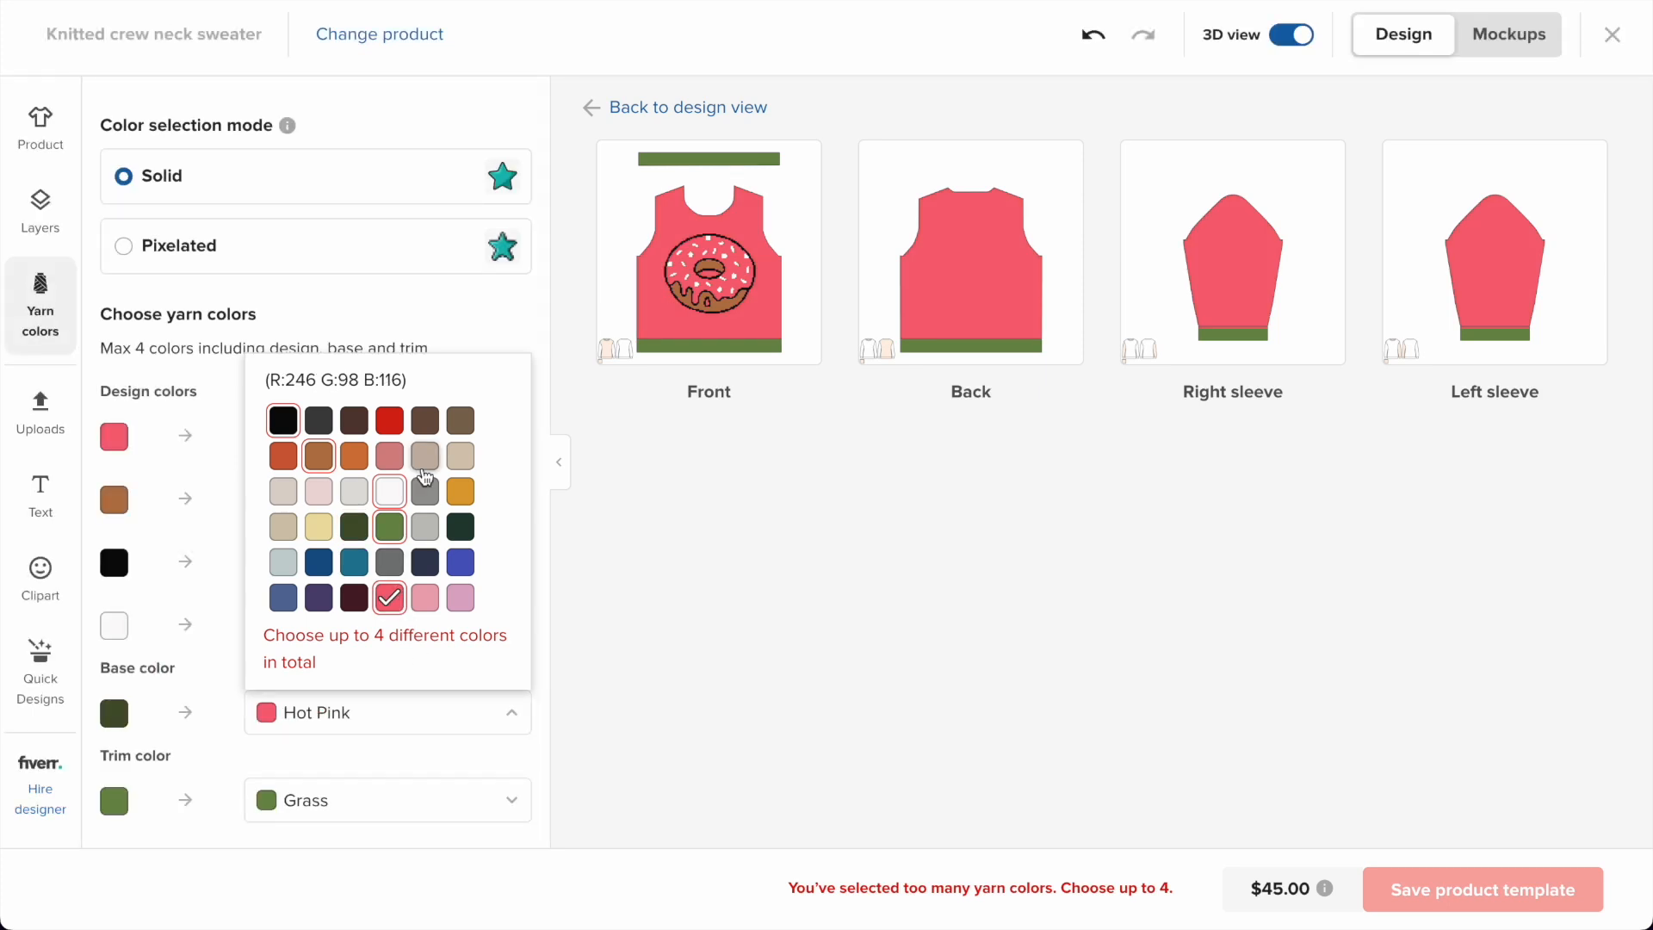
pyautogui.click(285, 422)
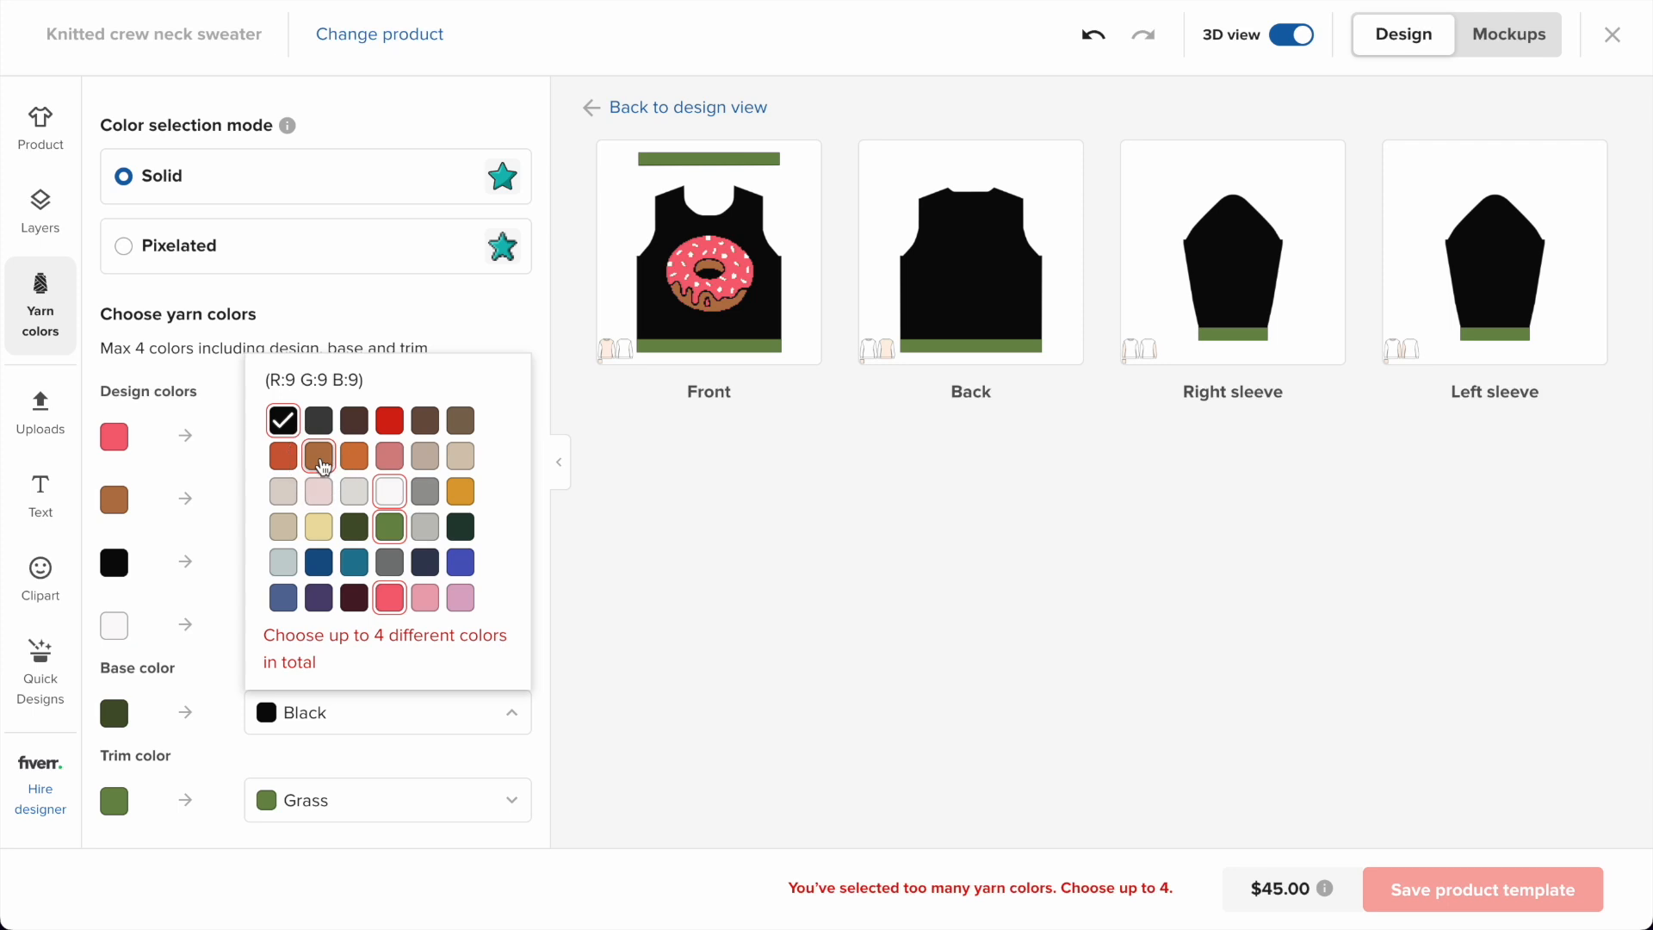
pyautogui.click(322, 463)
pyautogui.click(390, 495)
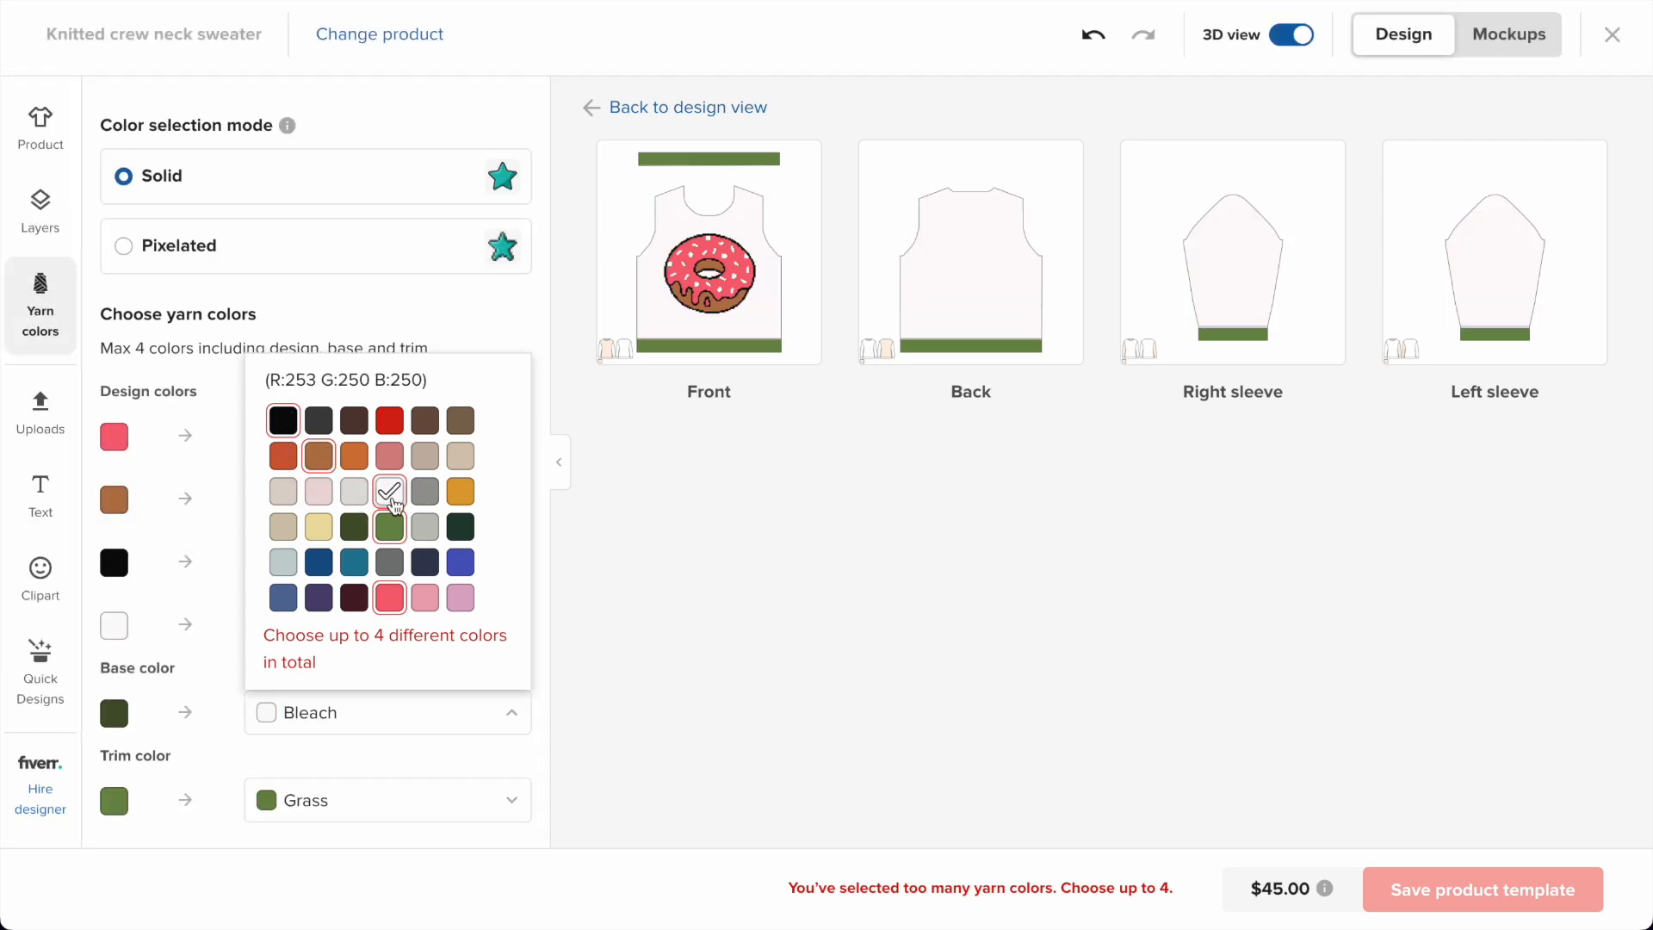
# Set the sweater's trim yarn color to Rust.
pyautogui.click(339, 800)
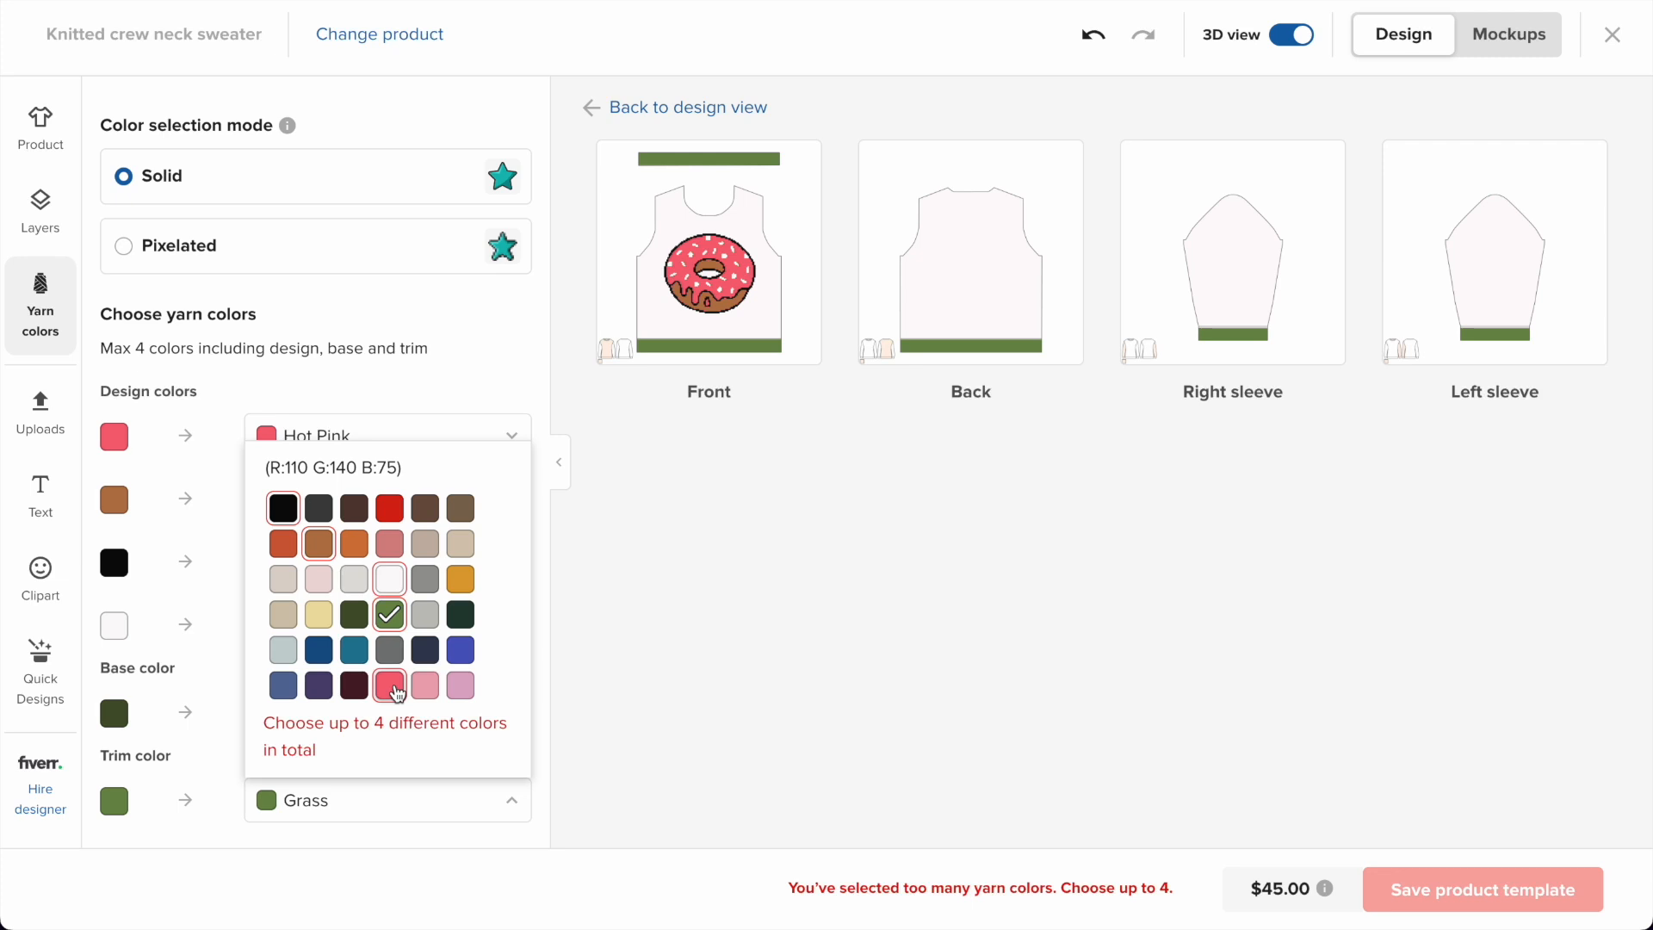
pyautogui.click(331, 555)
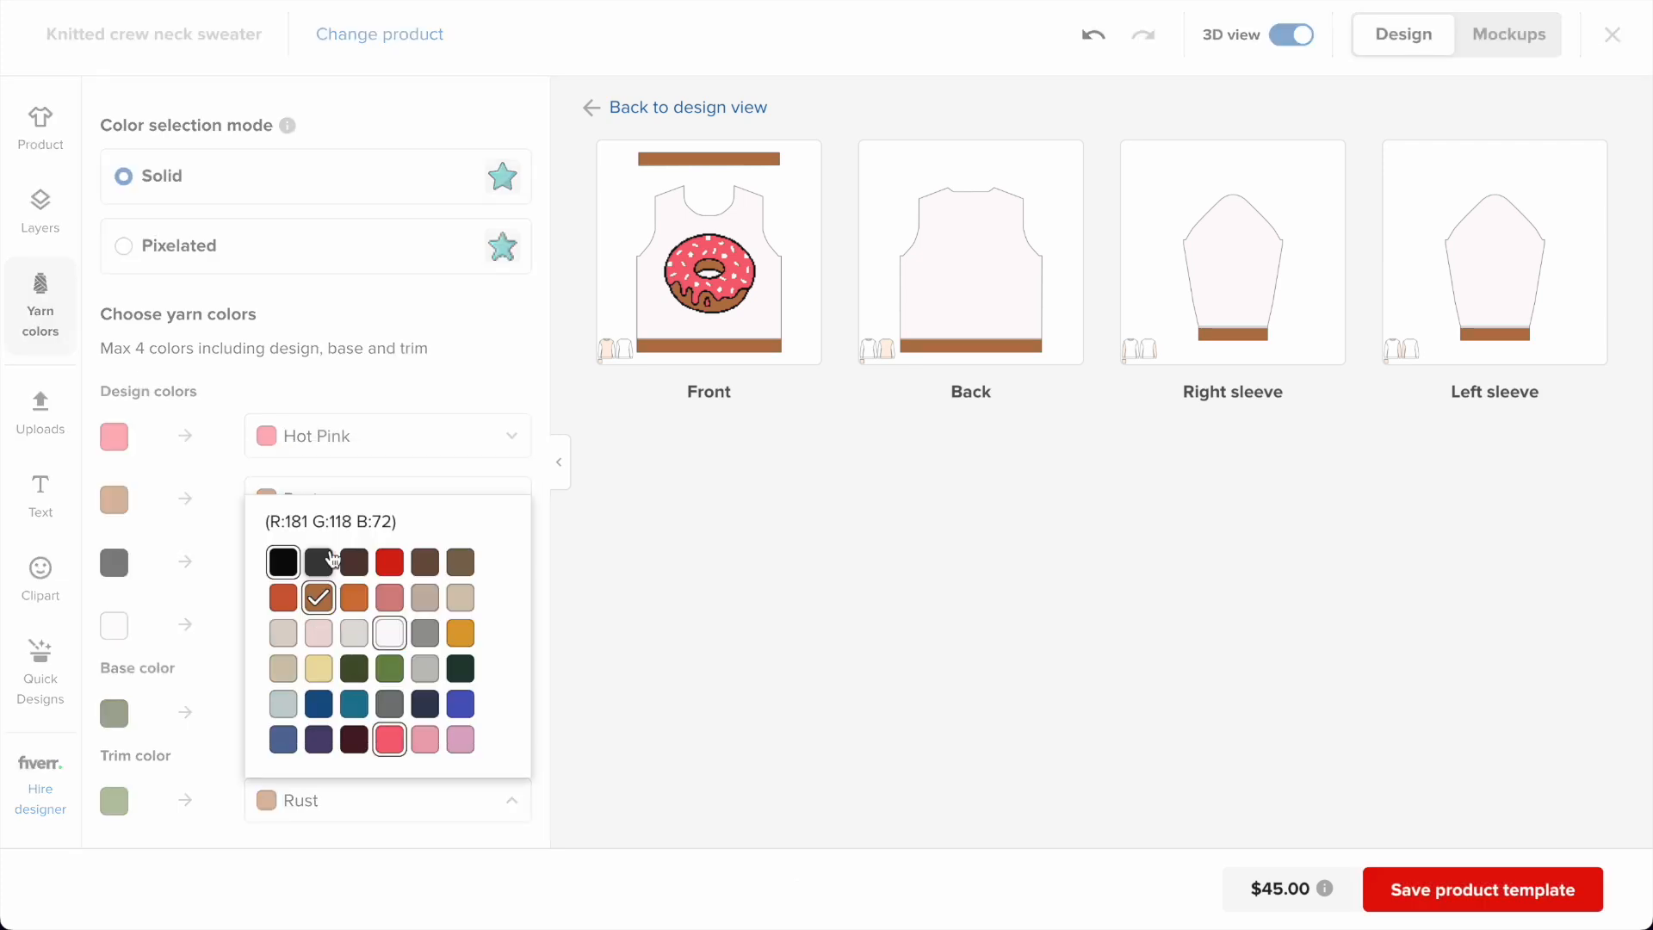
pyautogui.click(483, 311)
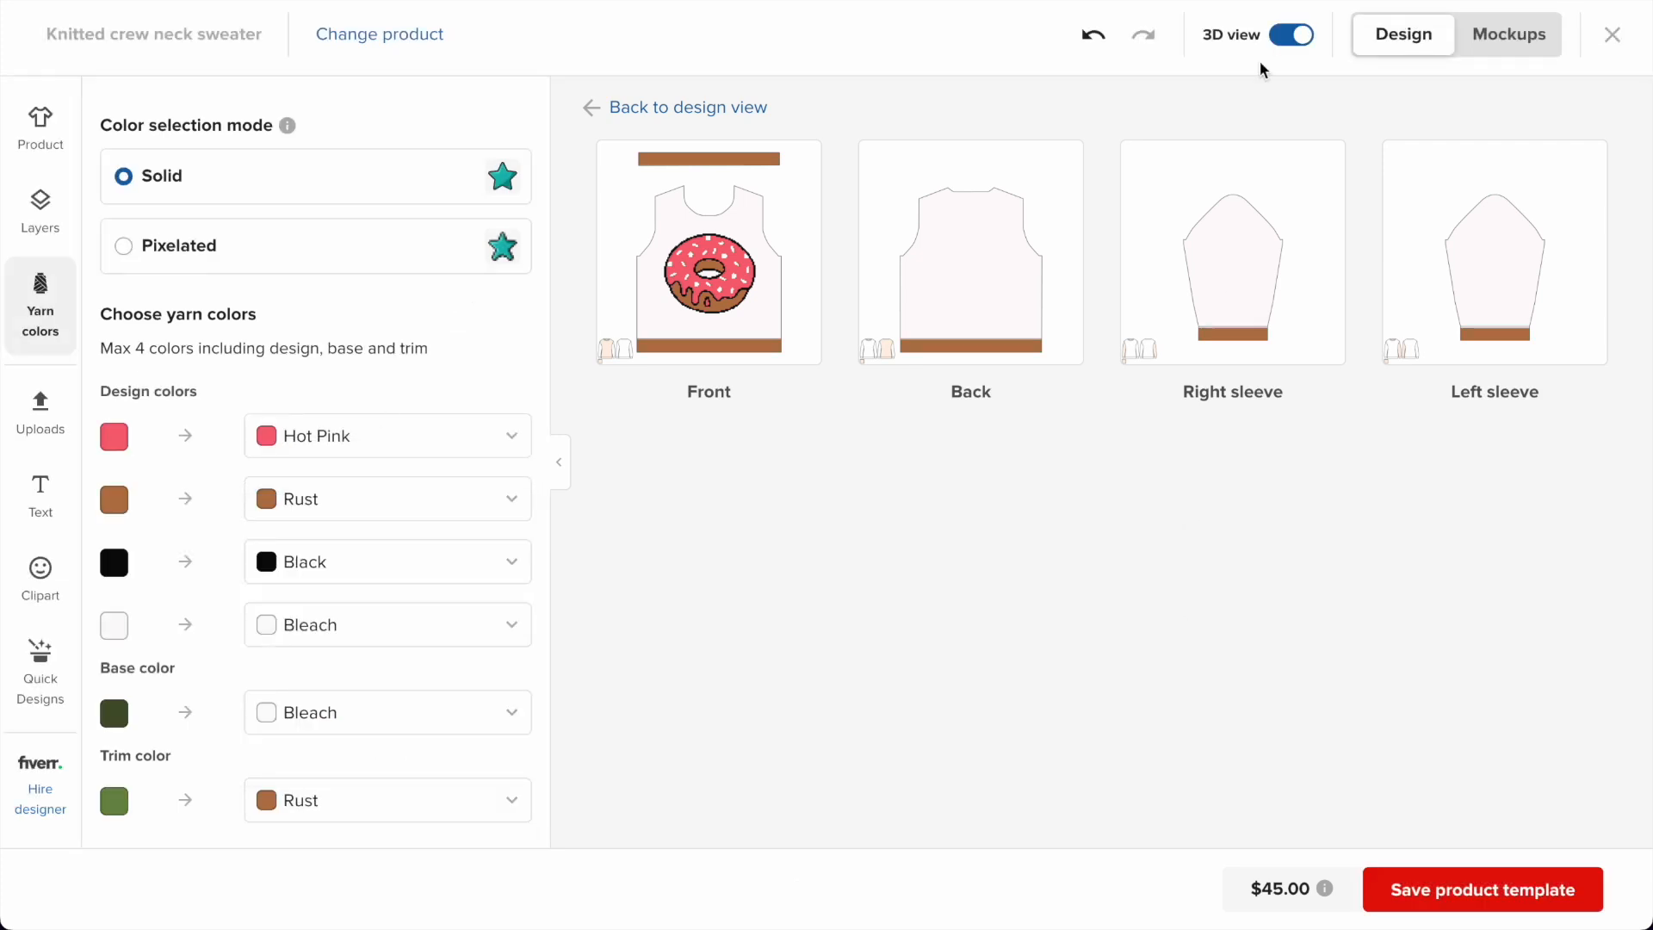
# Preview the recolored donut sweater as a mockup and return to the design.
pyautogui.click(40, 129)
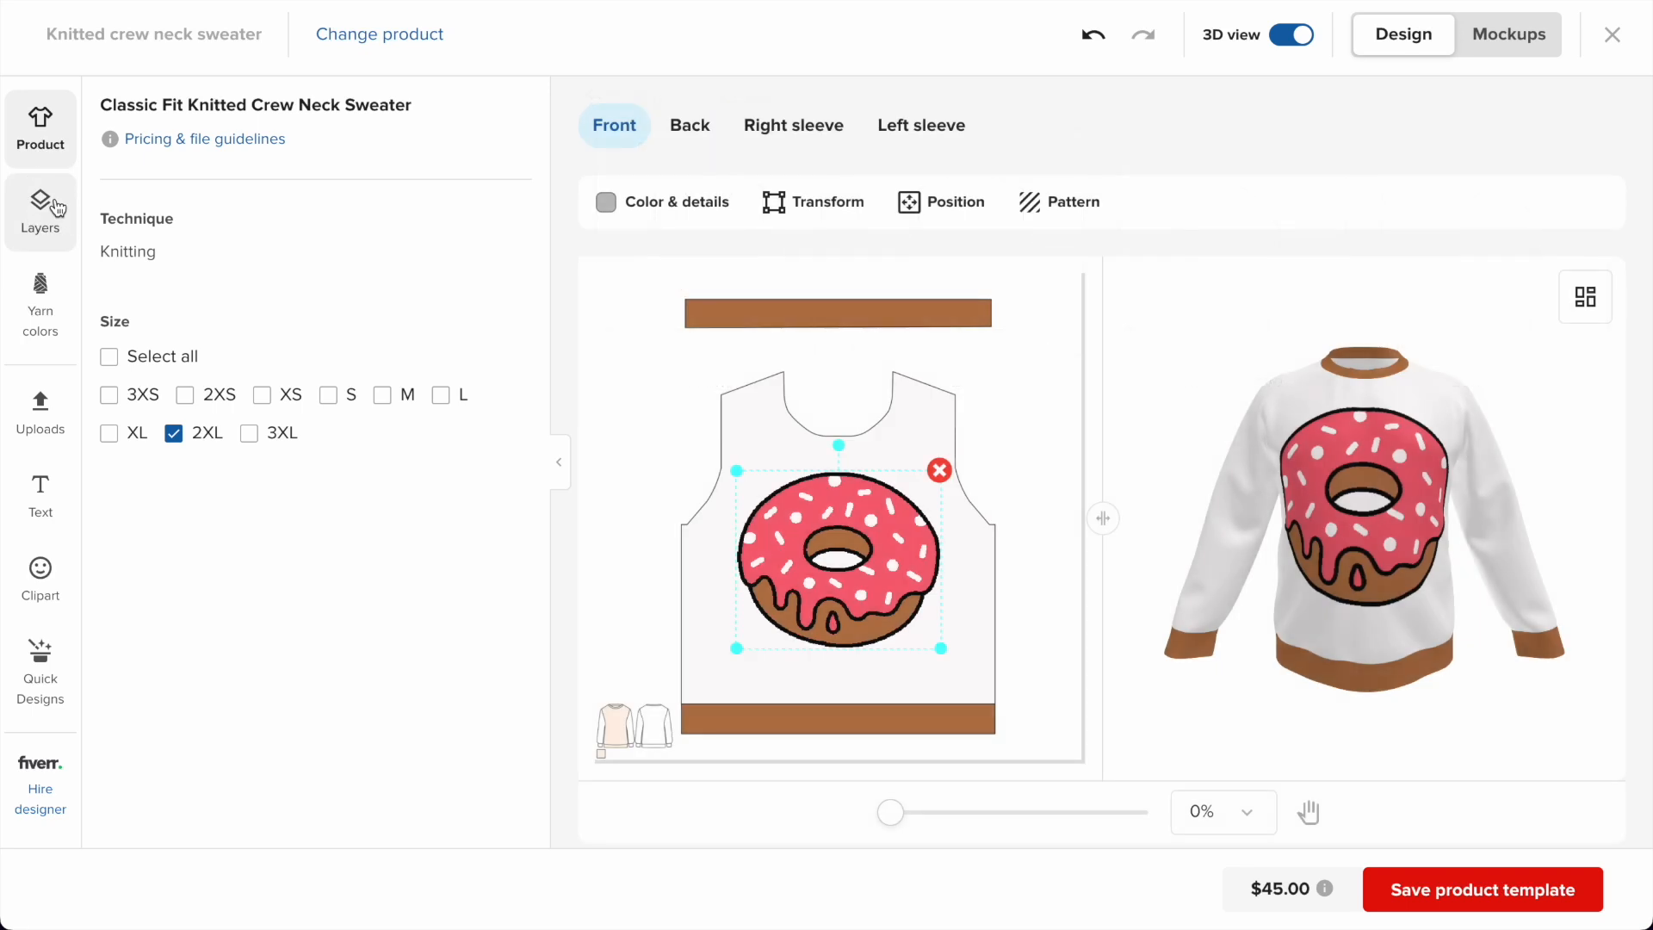
pyautogui.click(1508, 34)
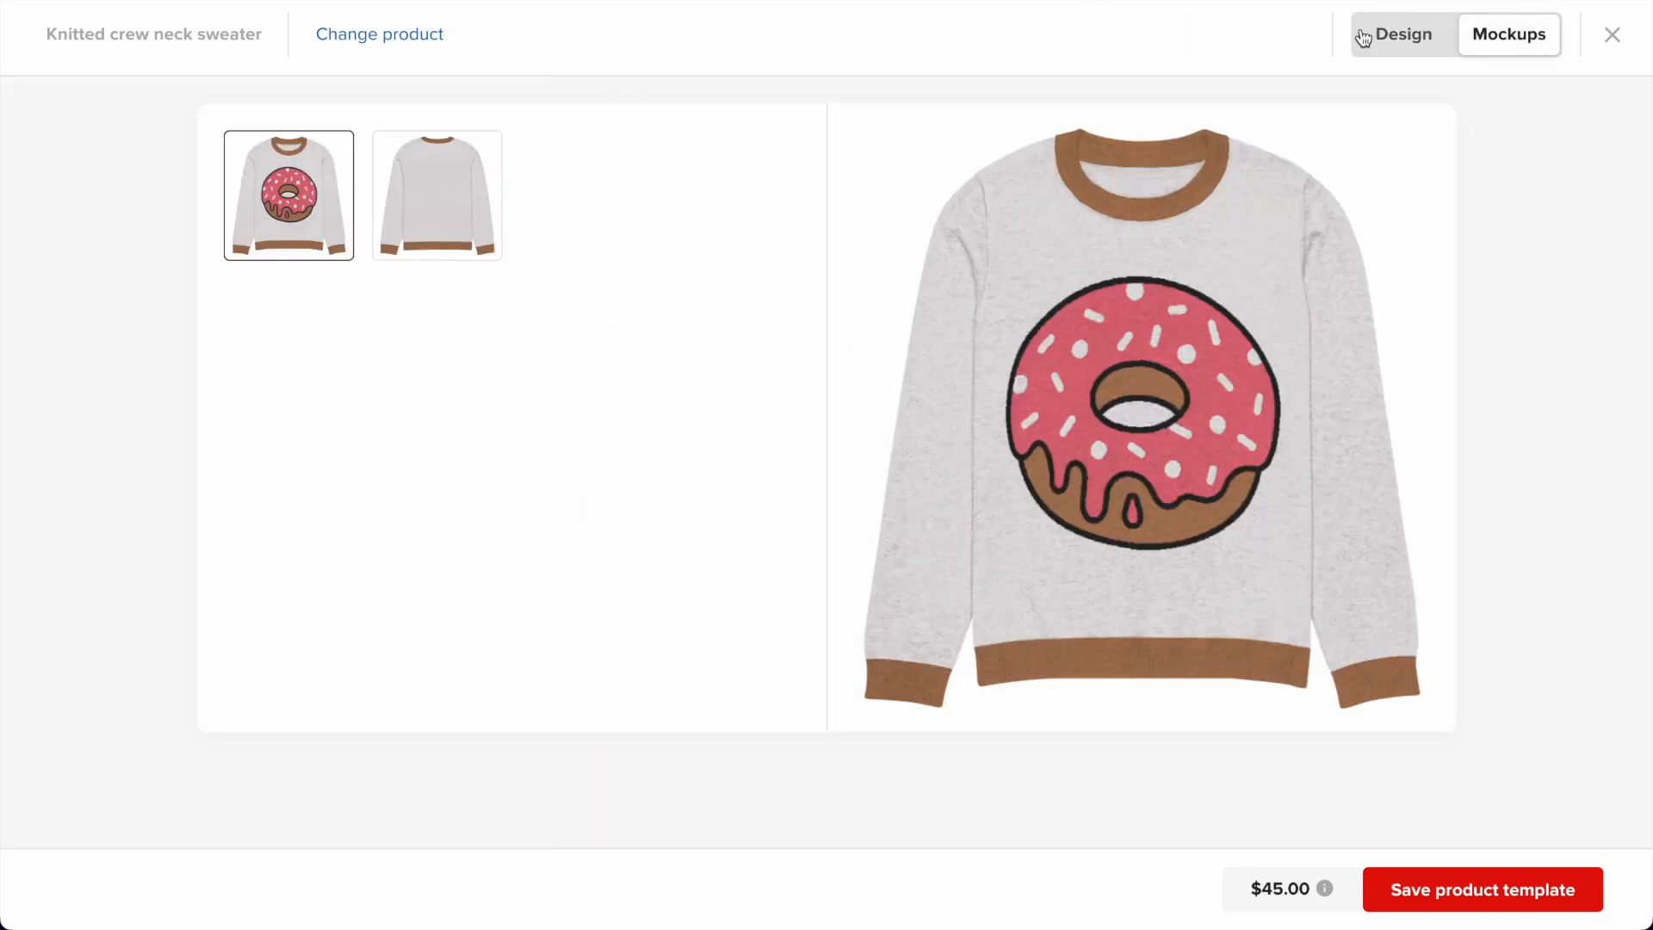
pyautogui.click(1401, 41)
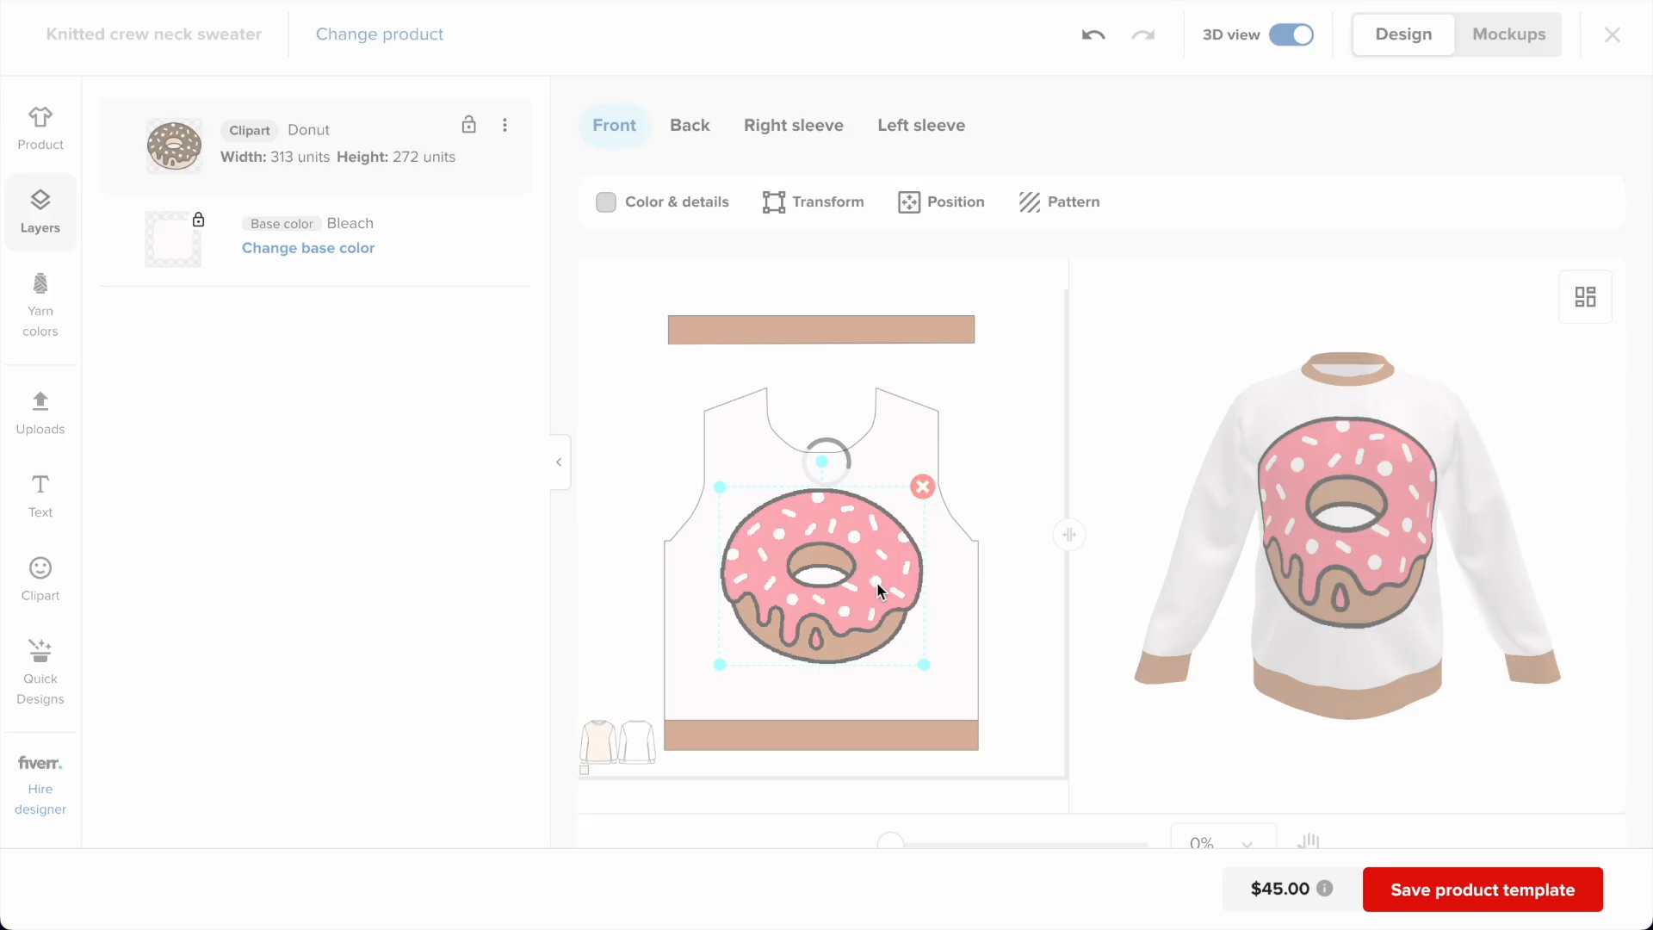
# Shrink the front donut to about 116 by 101 units and repeat it in a column-offset pattern with 0.11 spacing.
pyautogui.moveTo(722, 488); pyautogui.dragTo(783, 543)
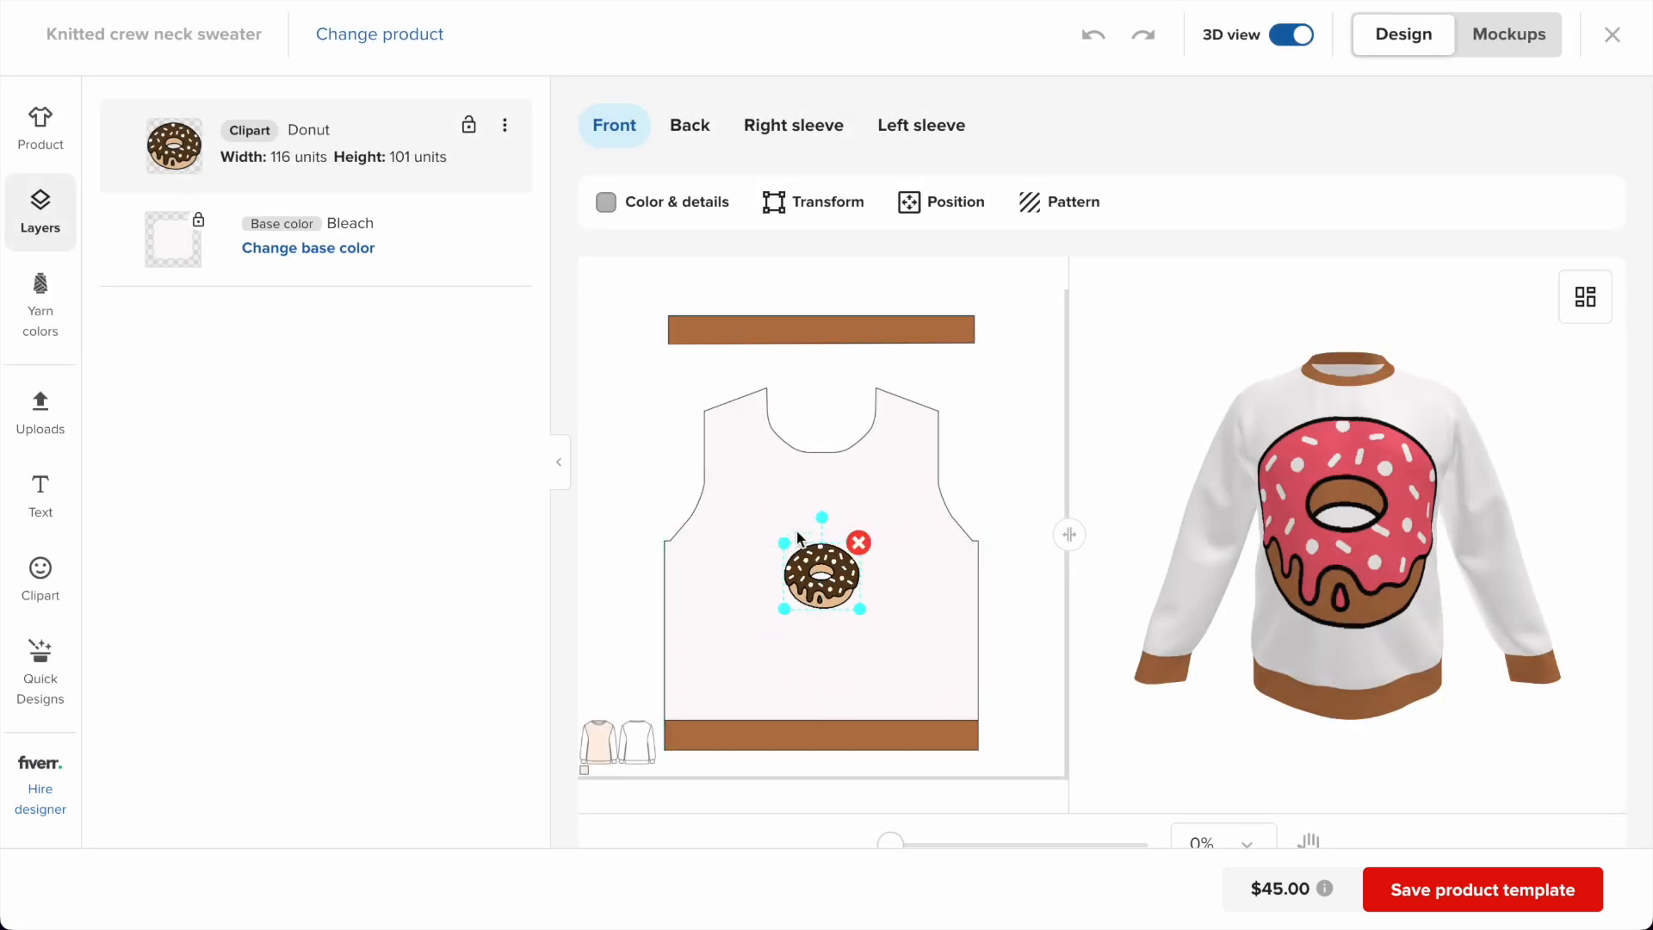
pyautogui.click(1027, 210)
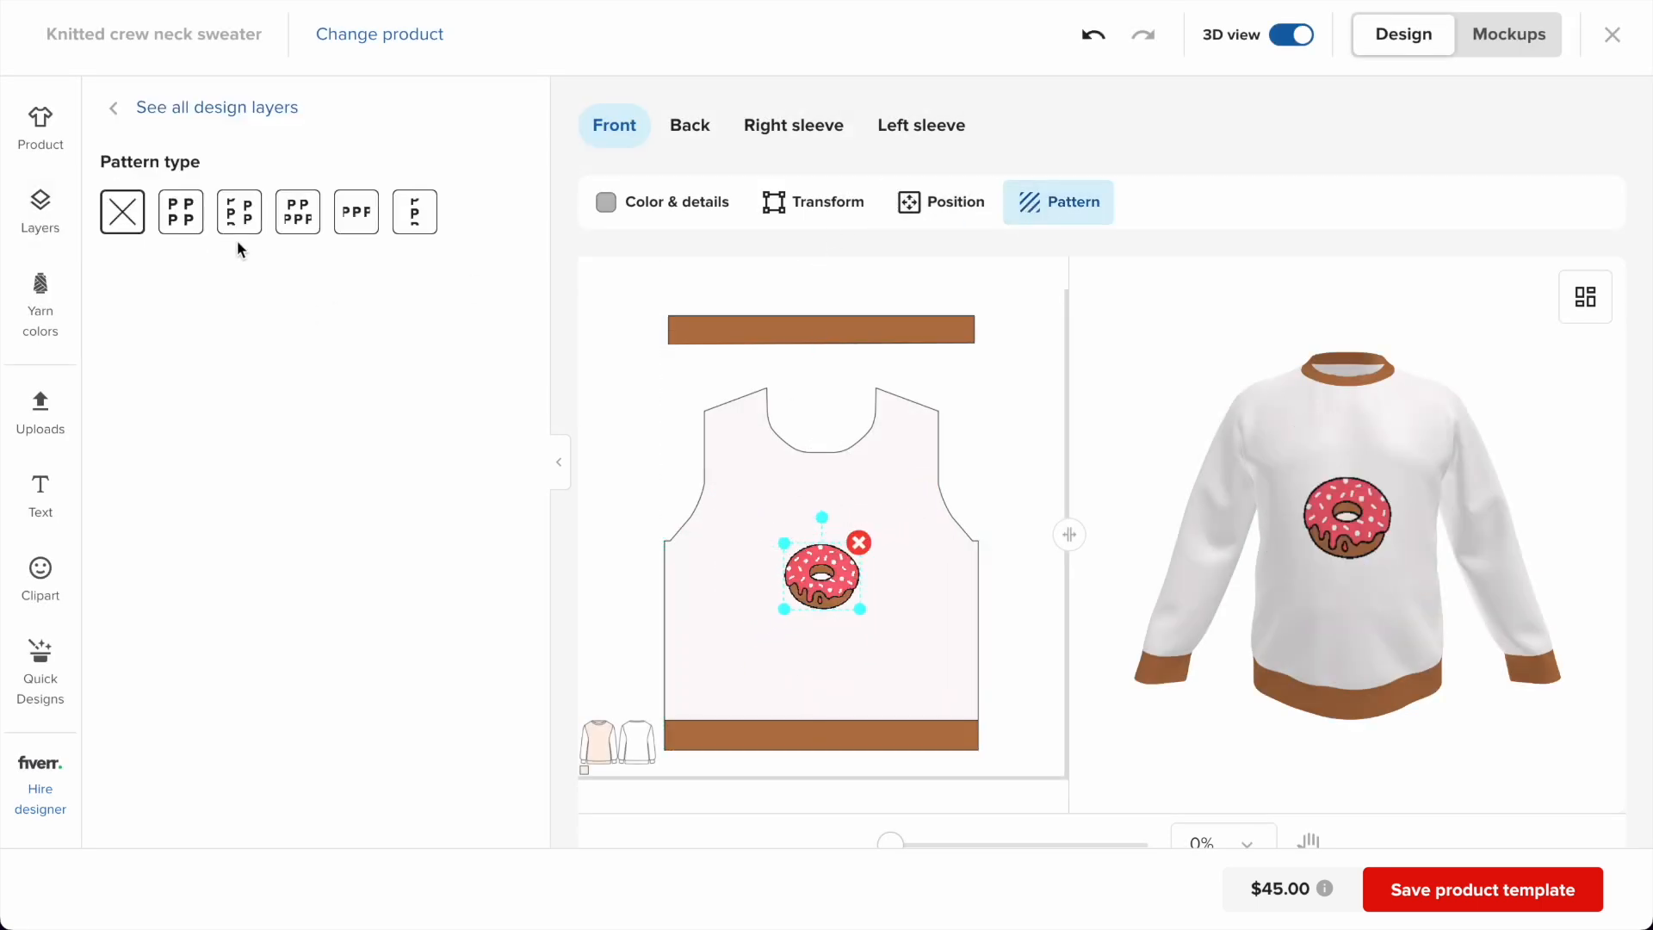
pyautogui.click(240, 215)
pyautogui.moveTo(156, 324); pyautogui.dragTo(164, 321)
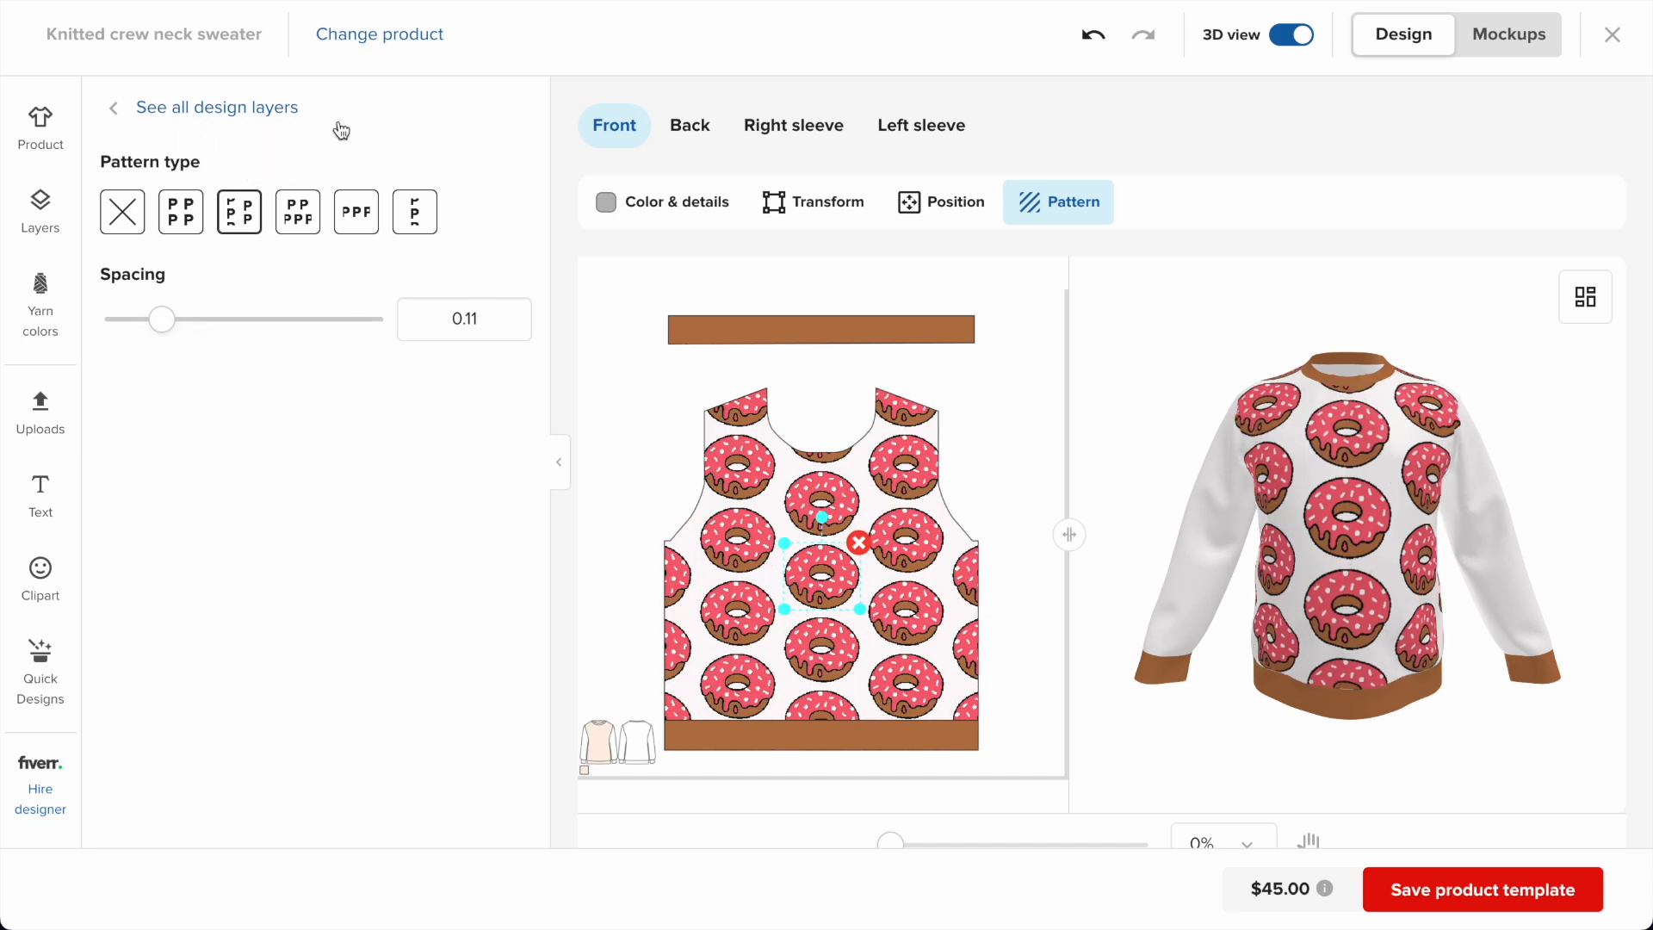
# Duplicate the patterned donut layer to the sweater's back.
pyautogui.click(221, 108)
pyautogui.click(504, 124)
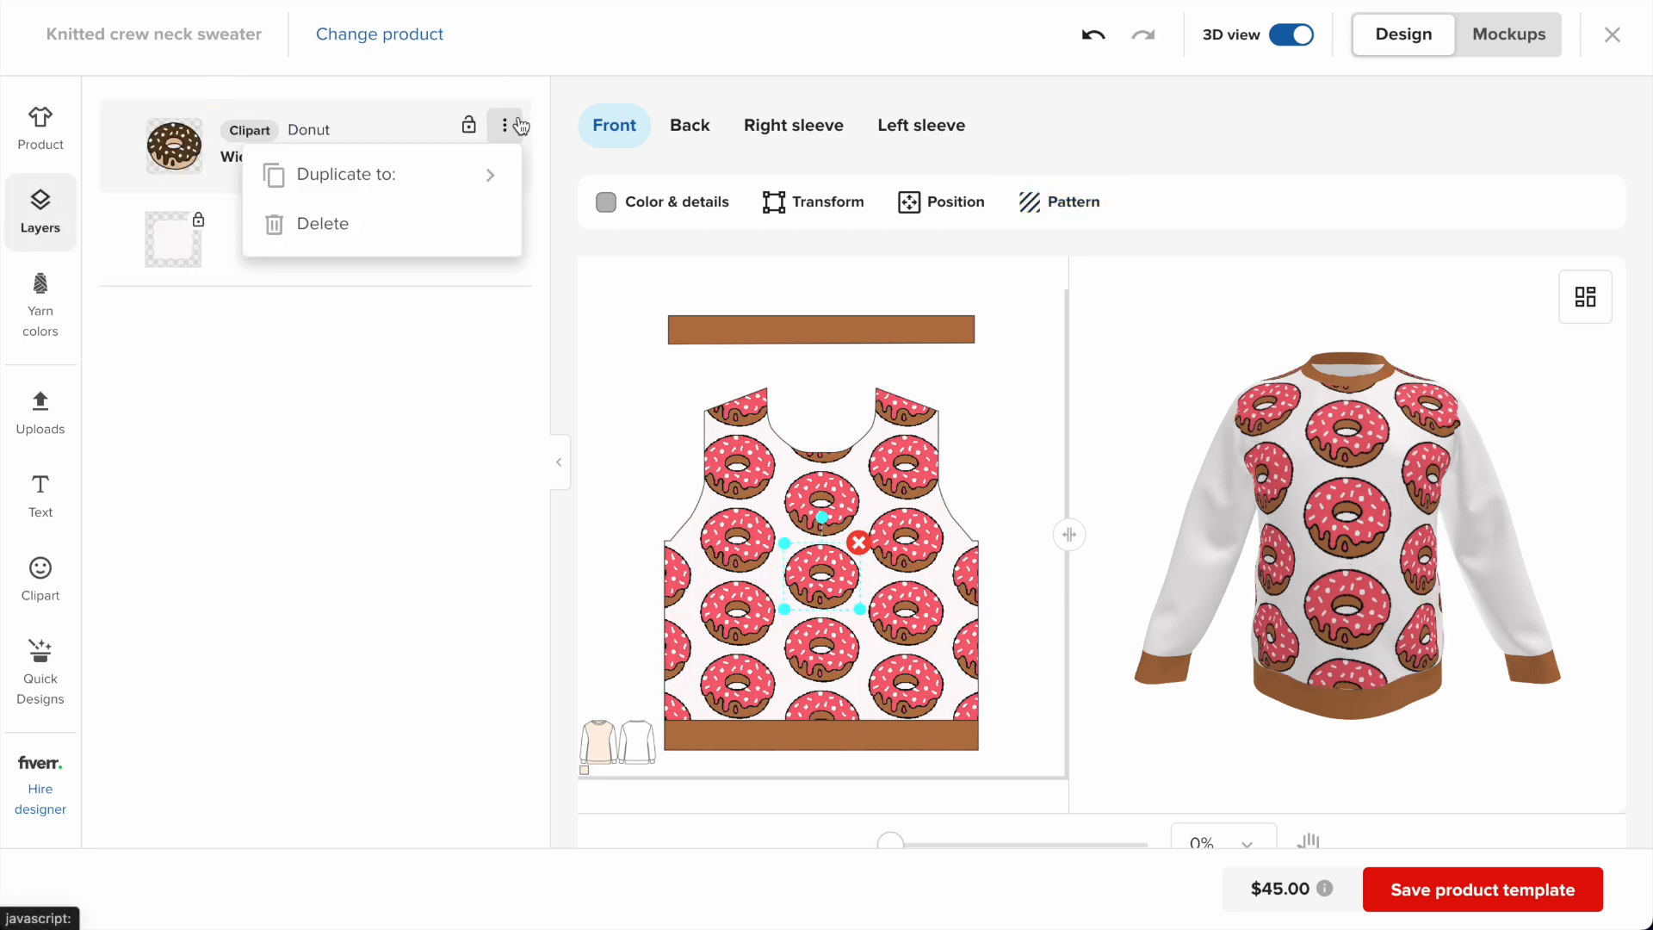
pyautogui.click(494, 174)
pyautogui.click(325, 344)
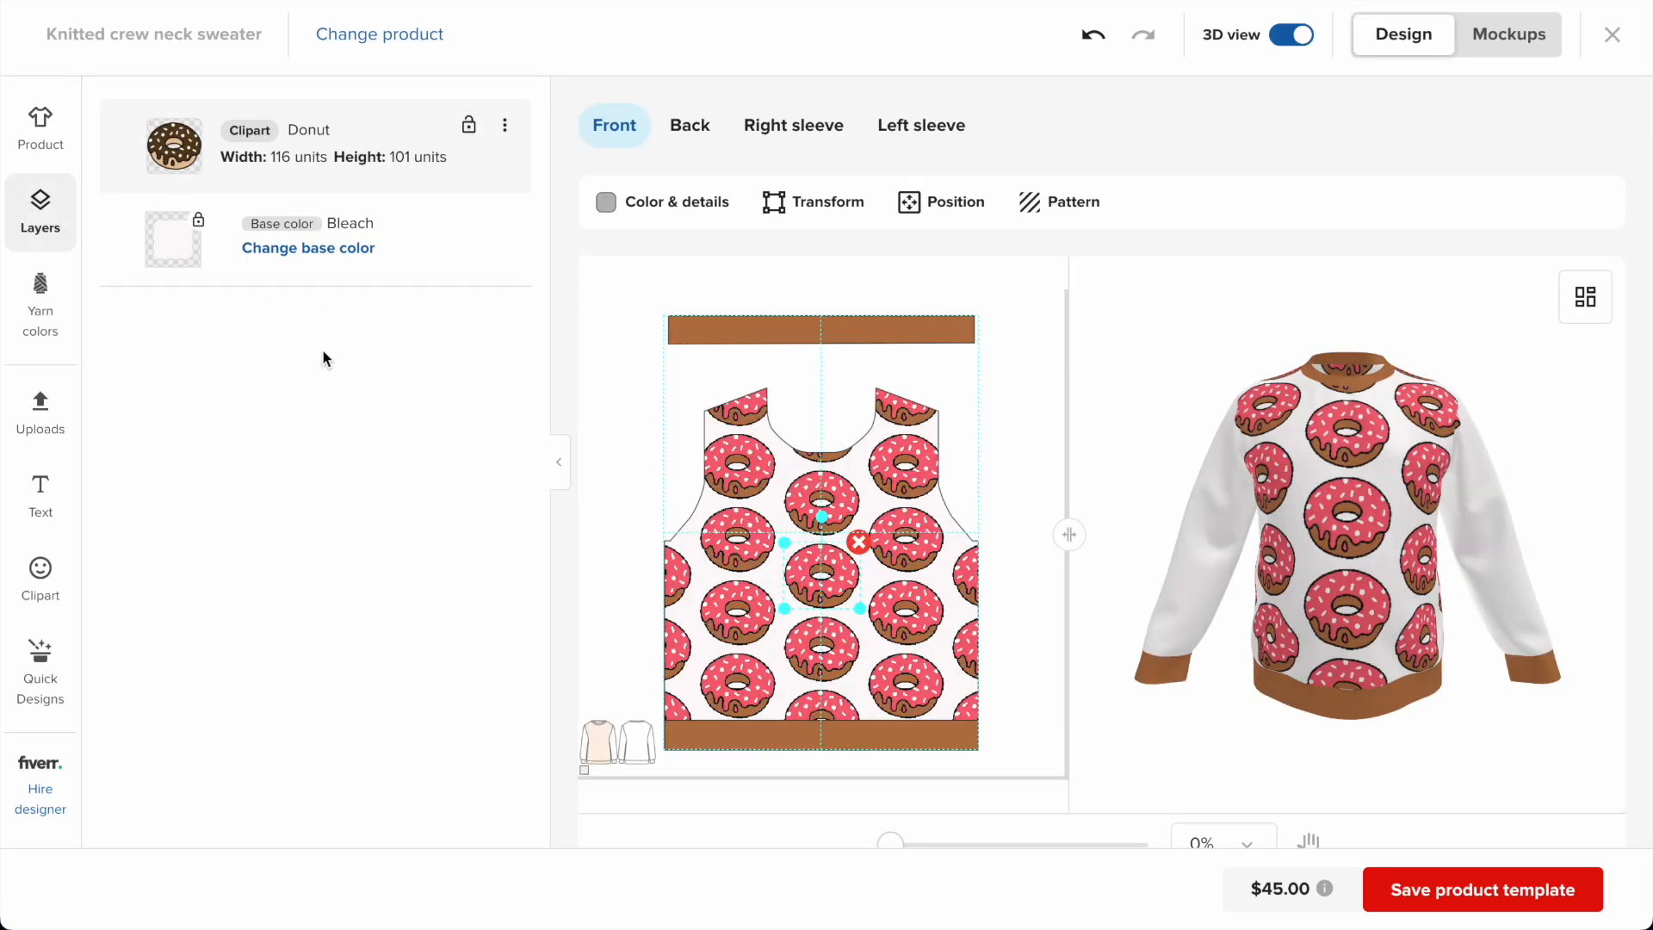
# Apply the solid-color file Untitled-design-(12).jpg from the second page of the file library to the right sleeve.
pyautogui.click(793, 125)
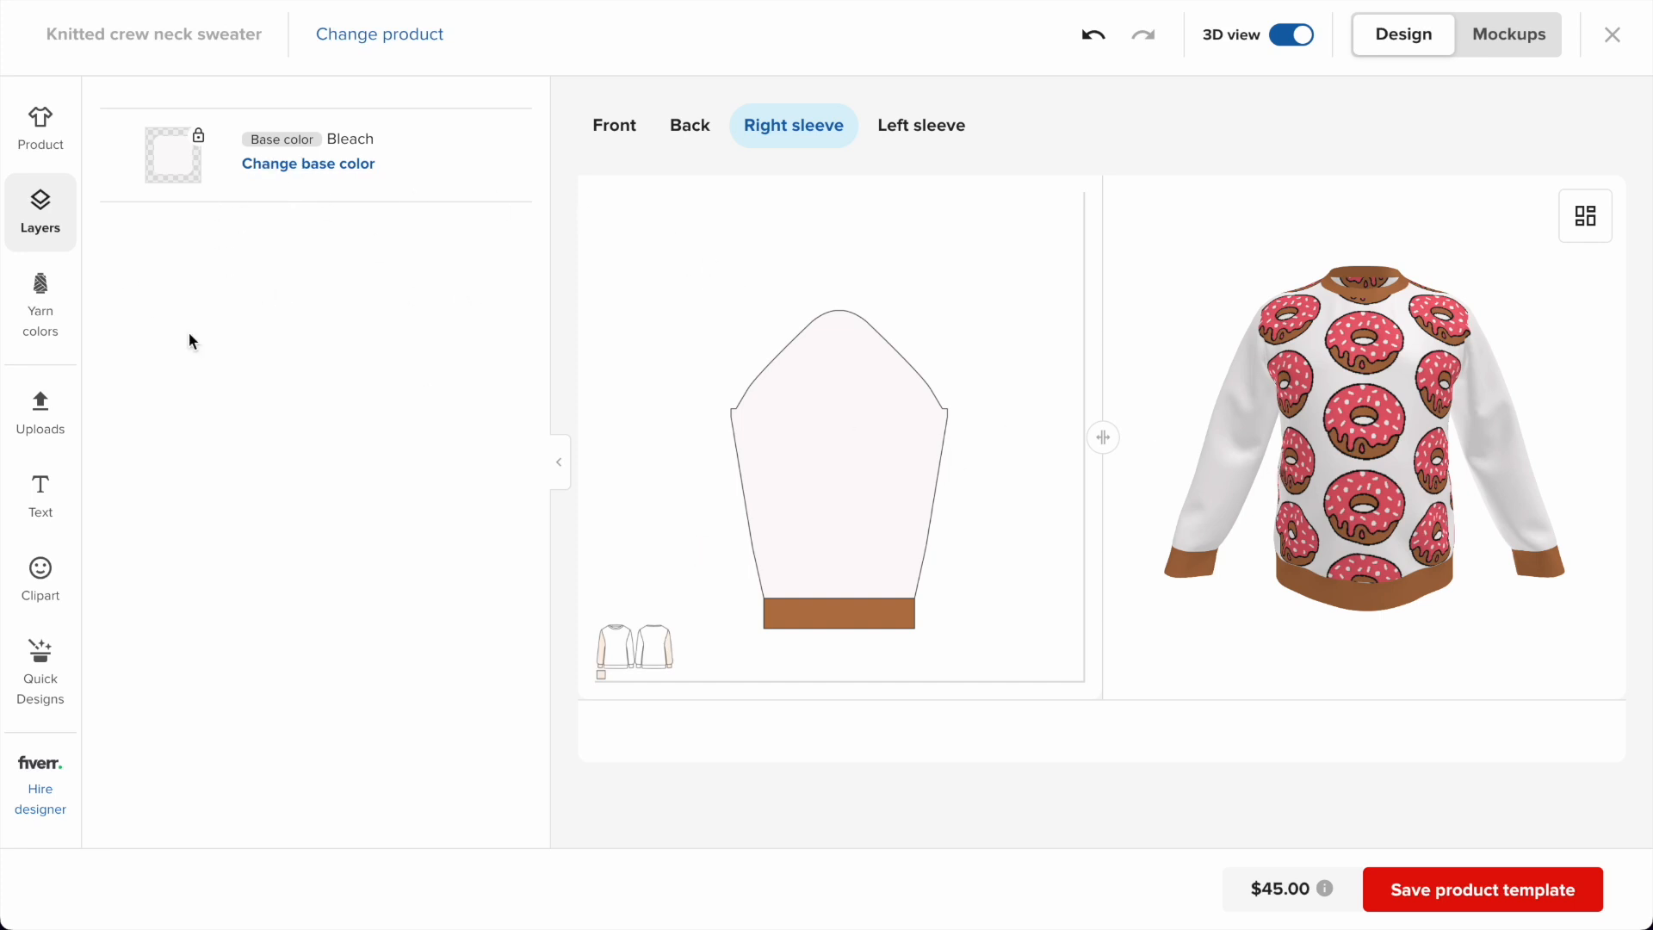
pyautogui.click(41, 413)
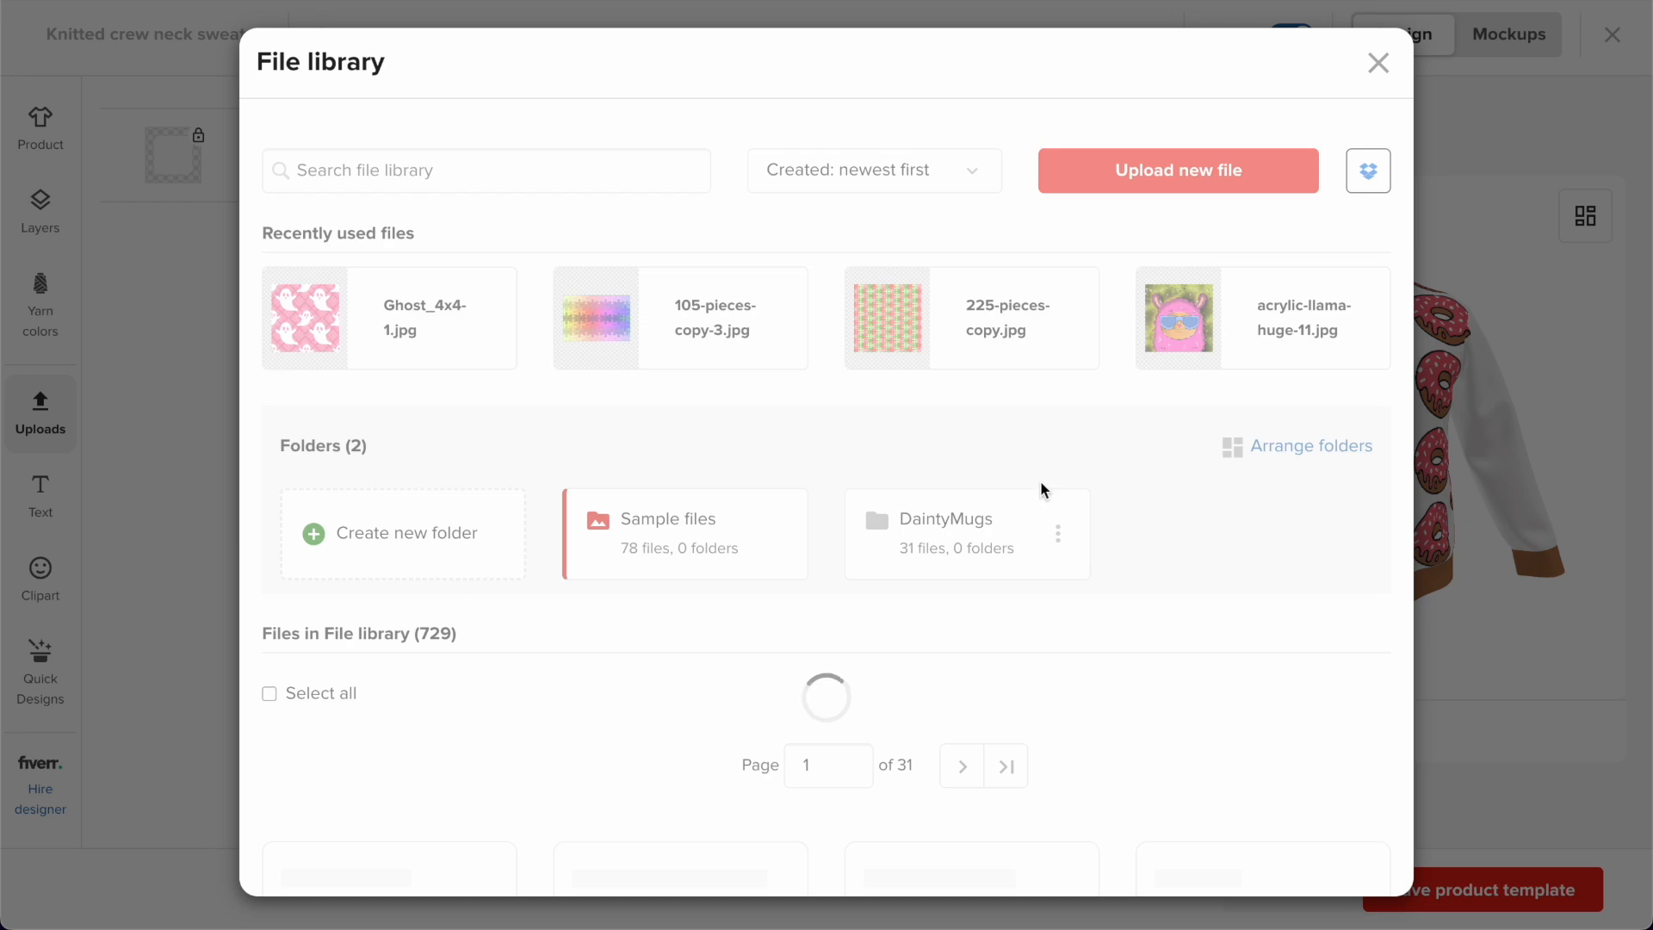
pyautogui.scroll(-20, 1042, 482)
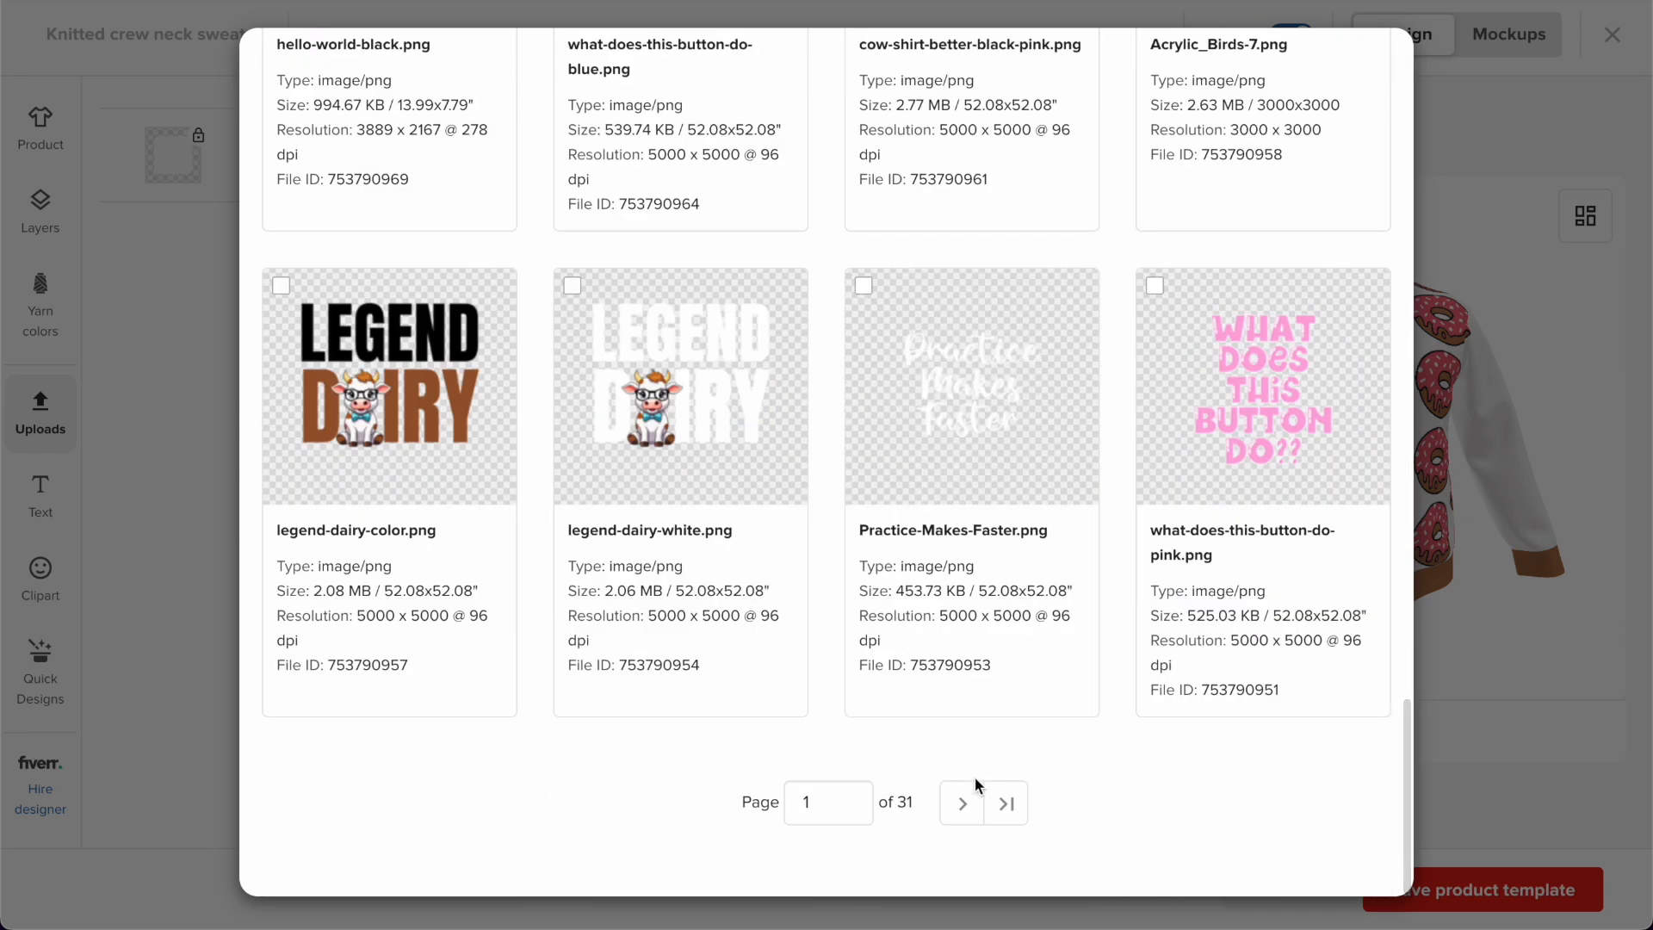
pyautogui.click(962, 800)
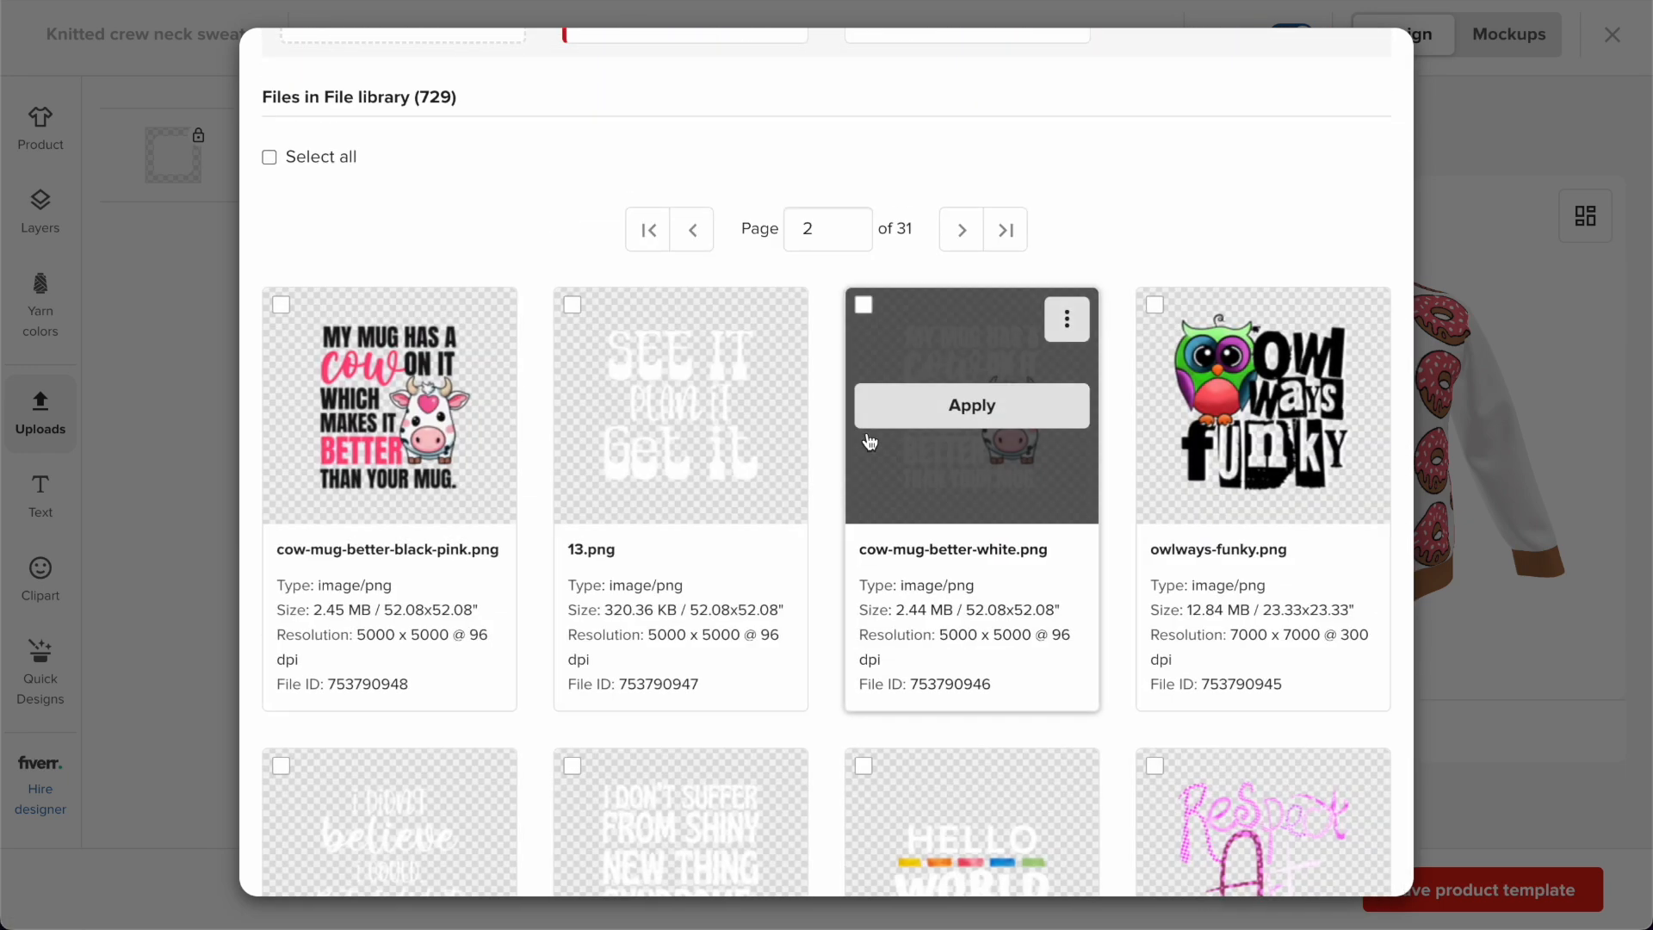
pyautogui.scroll(-20, 426, 351)
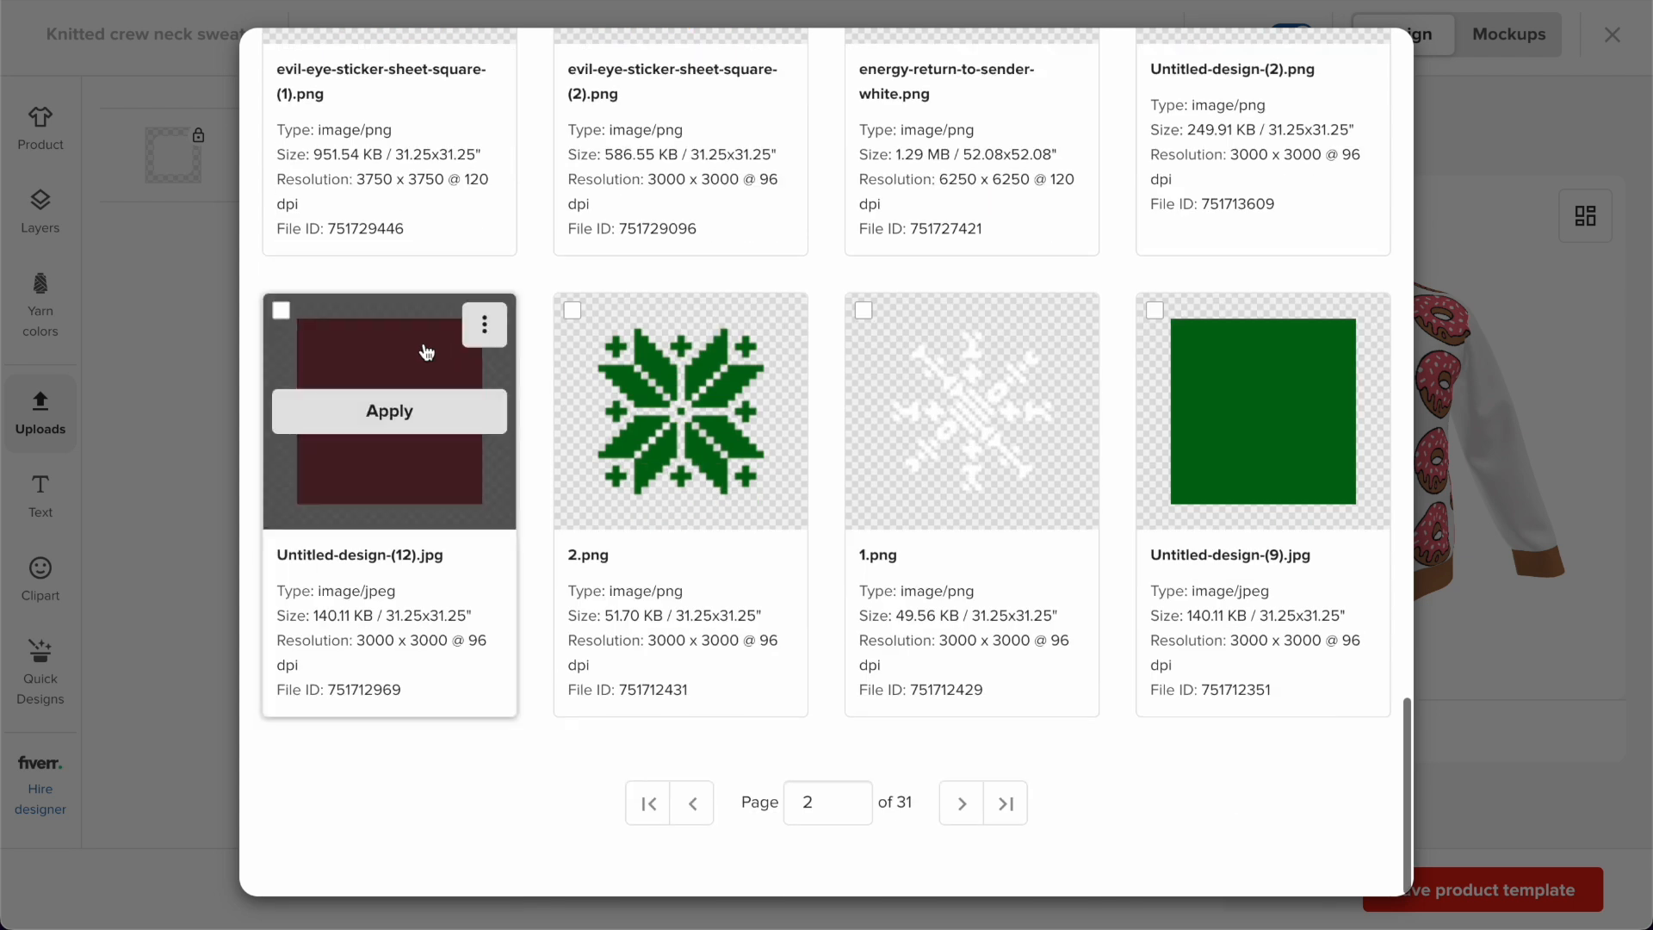
pyautogui.click(401, 416)
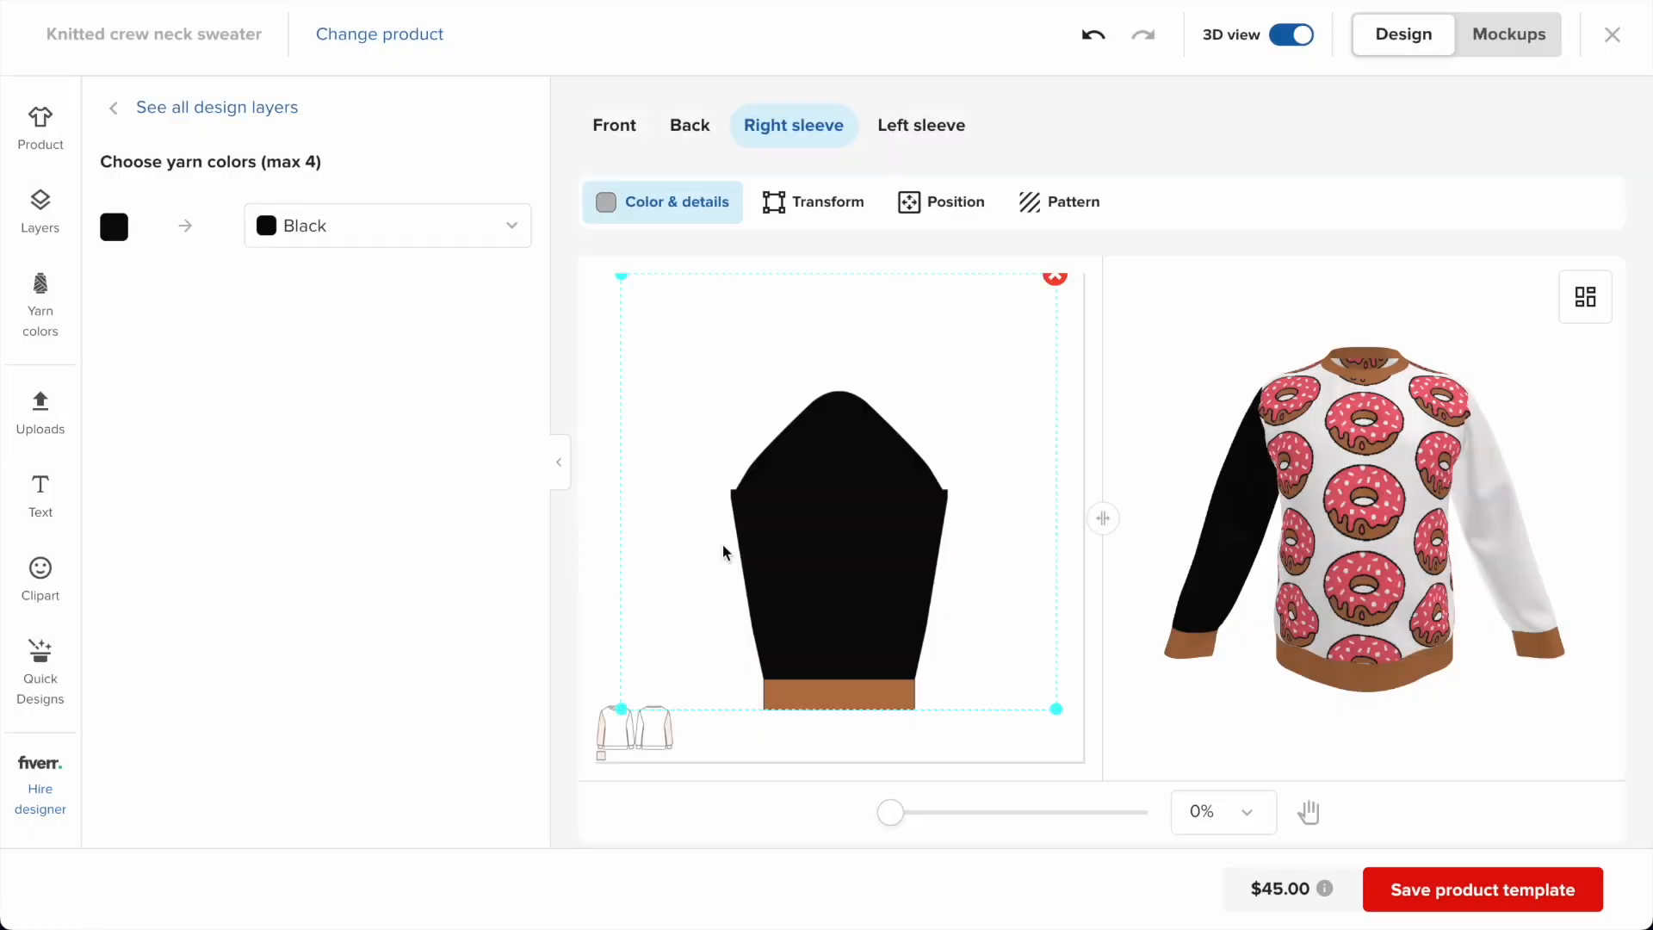
# Try Rust as the right sleeve's yarn color, and settle on Hot Pink.
pyautogui.click(295, 225)
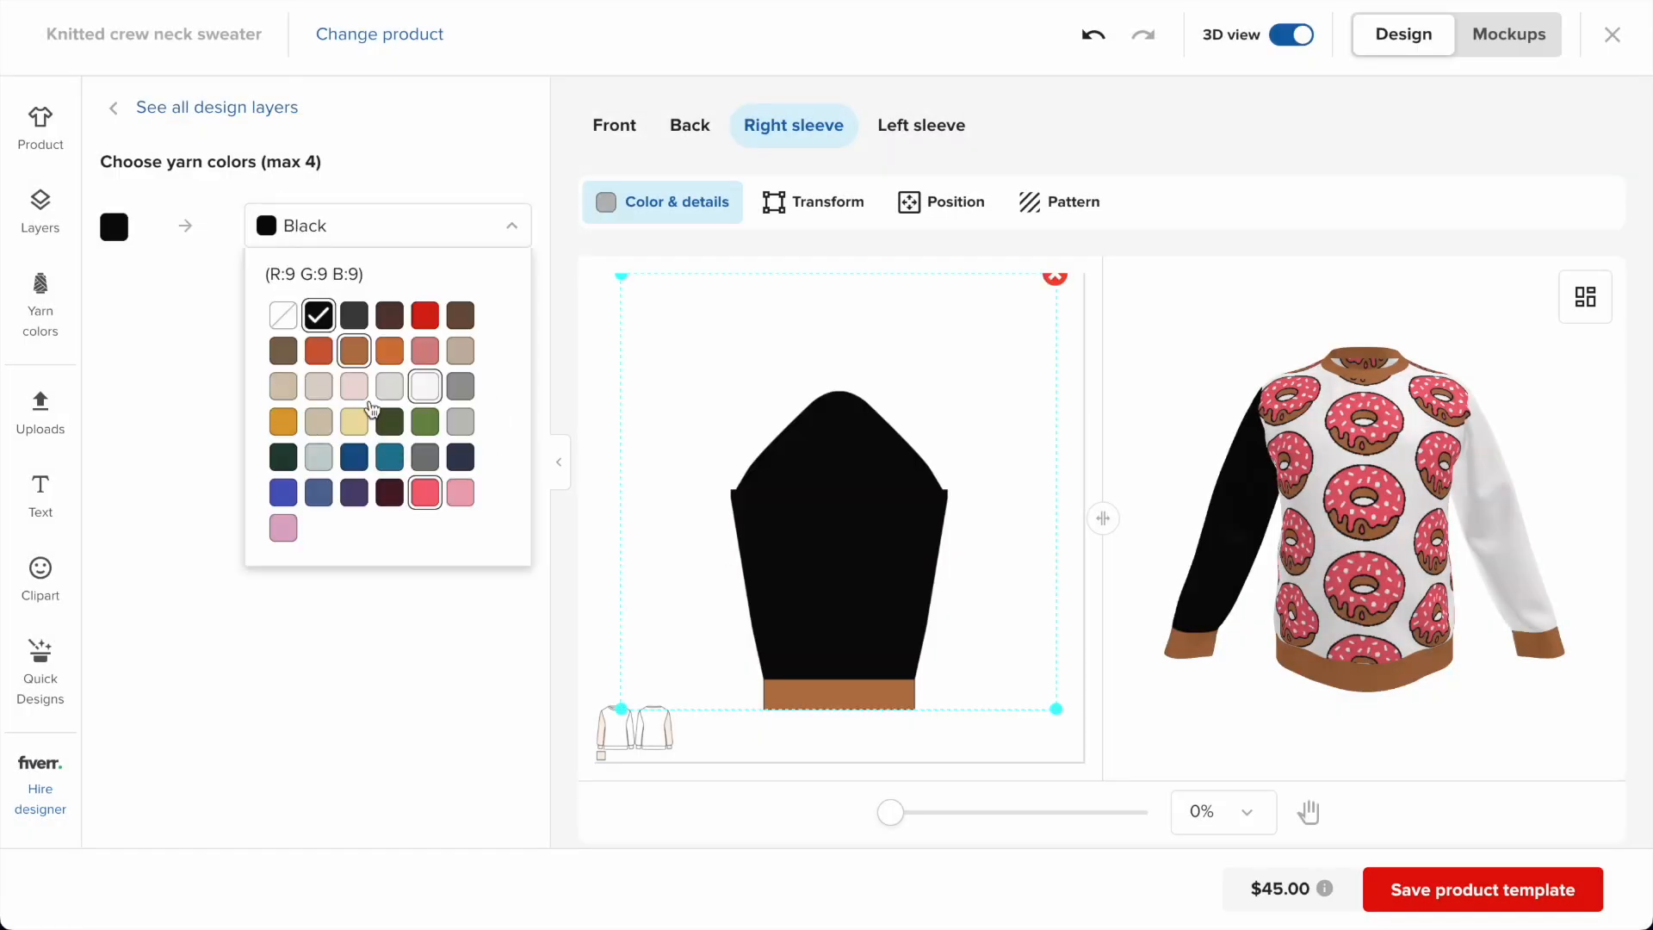
pyautogui.click(354, 350)
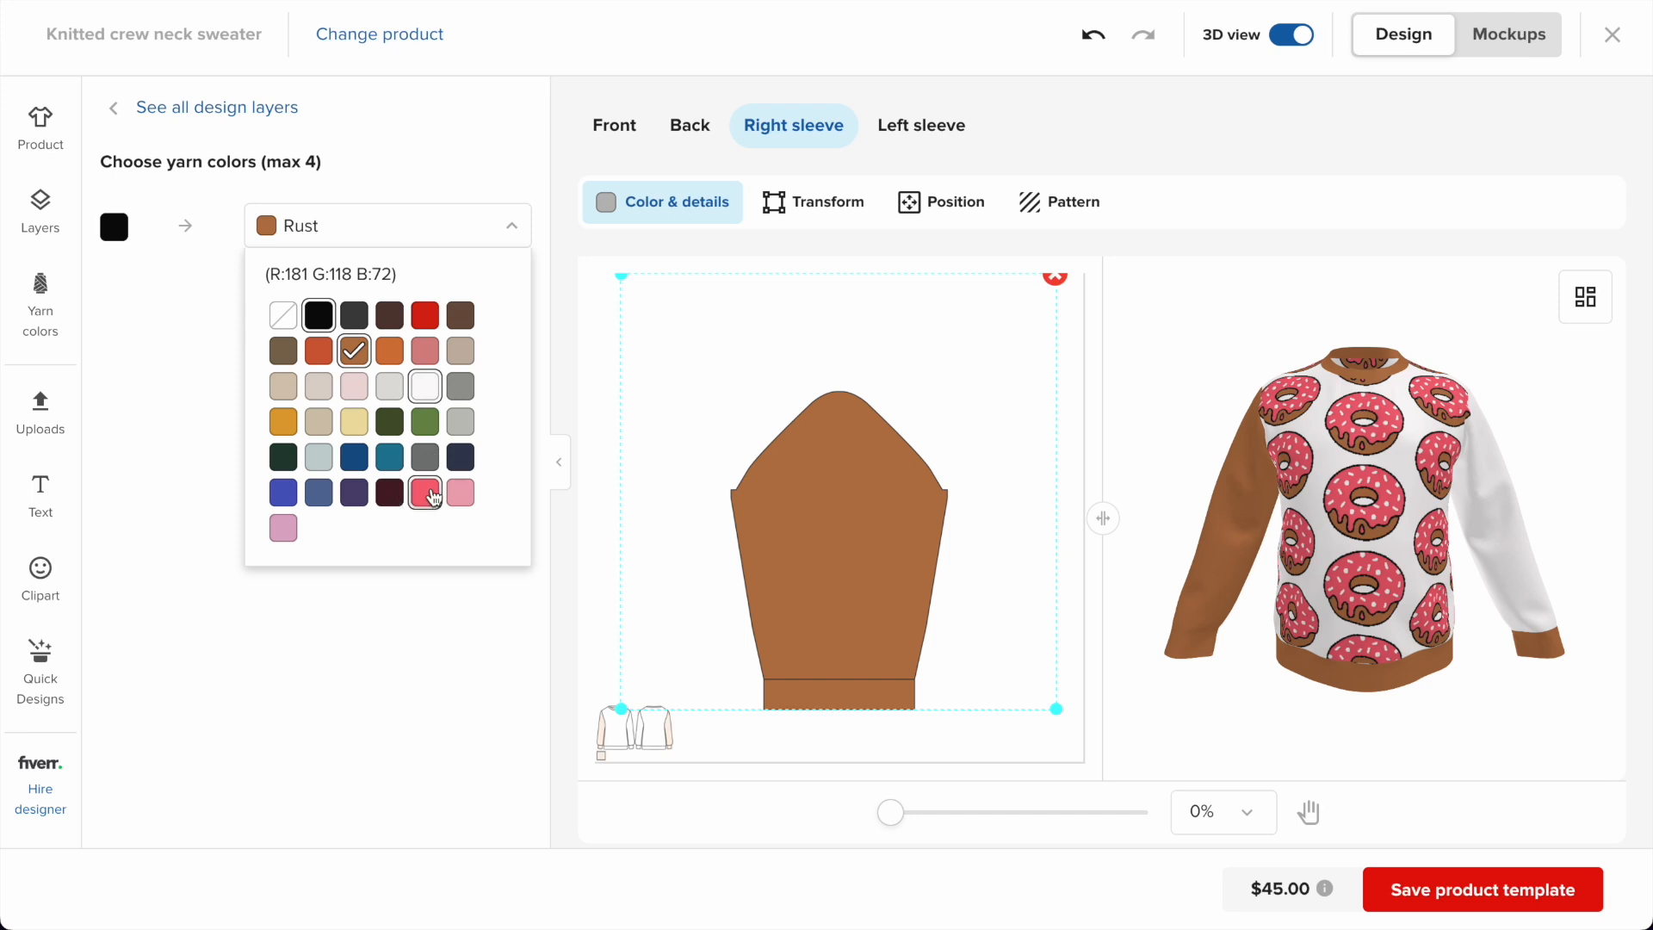
pyautogui.click(425, 492)
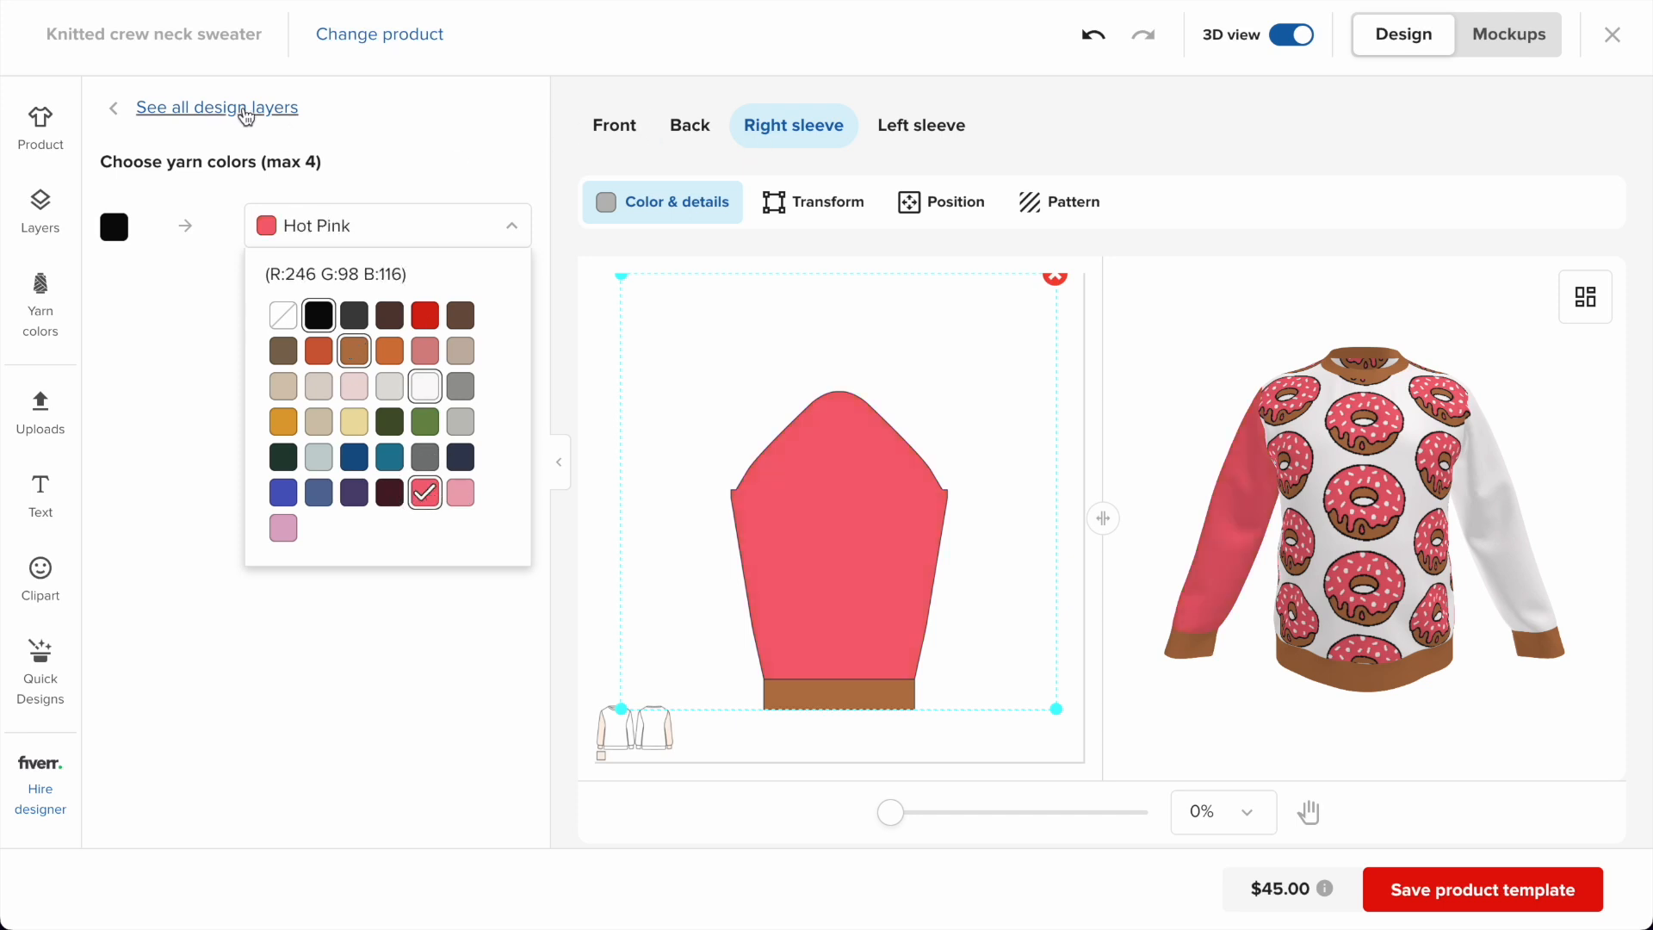
# Duplicate the solid-color sleeve layer to the left sleeve and preview the finished sweater as a mockup.
pyautogui.click(245, 109)
pyautogui.click(505, 127)
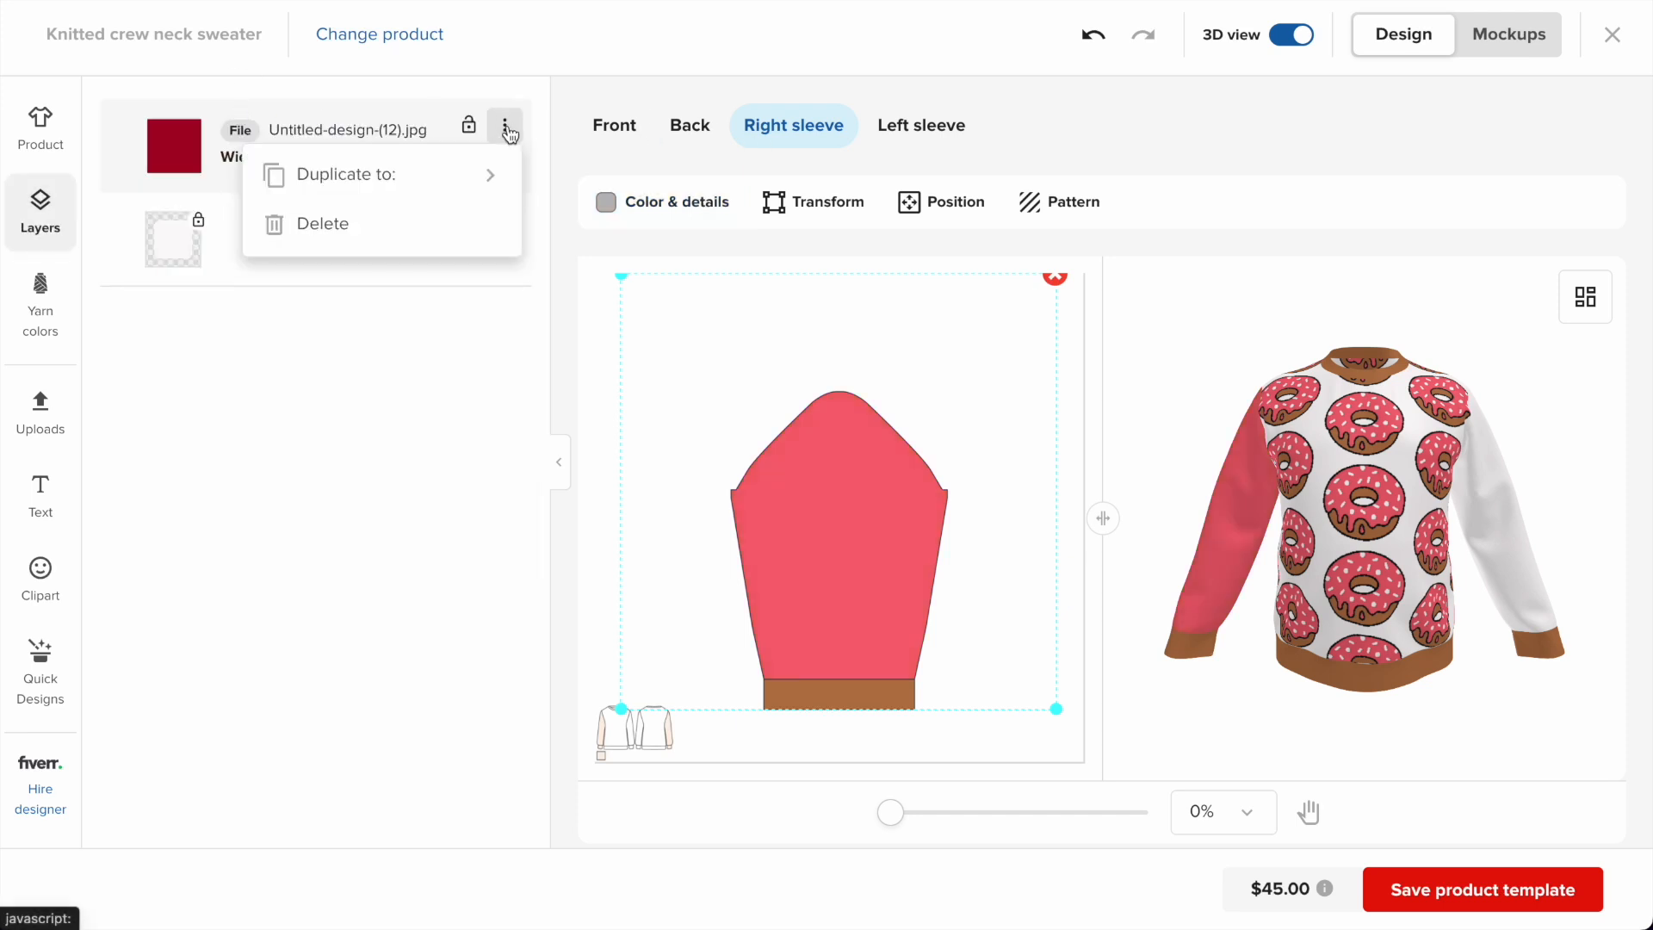
pyautogui.click(460, 178)
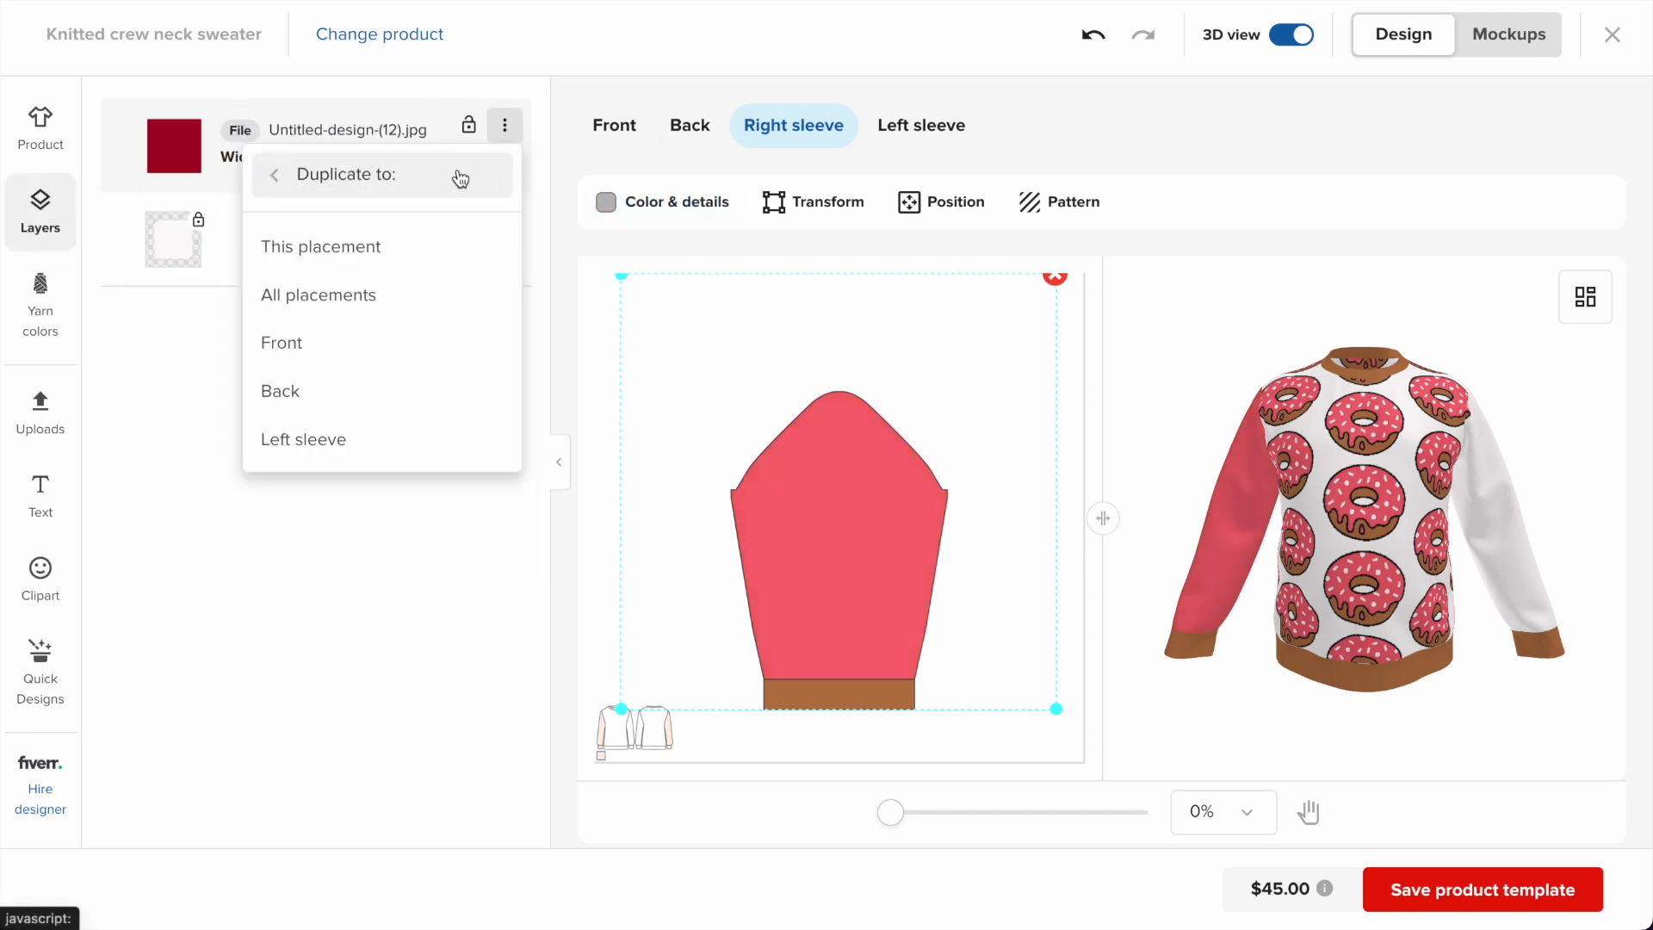
pyautogui.click(376, 450)
pyautogui.click(1506, 43)
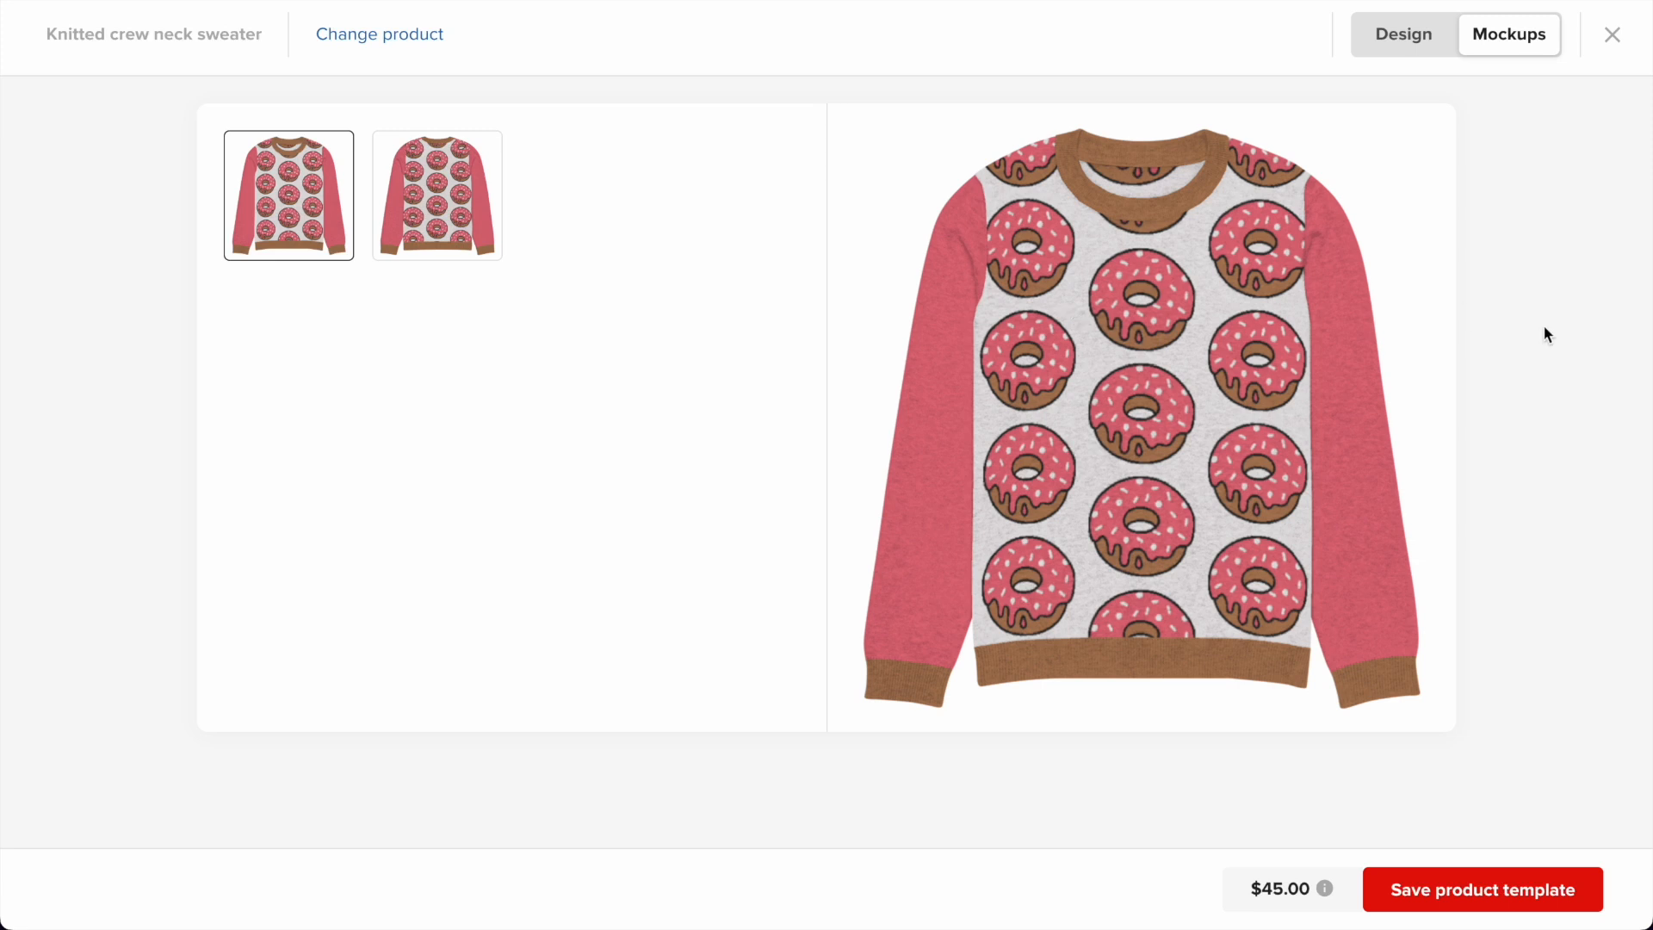
# Set the sweater's trim yarn color to Black, preview it as a mockup, and return to the design view.
pyautogui.click(1405, 42)
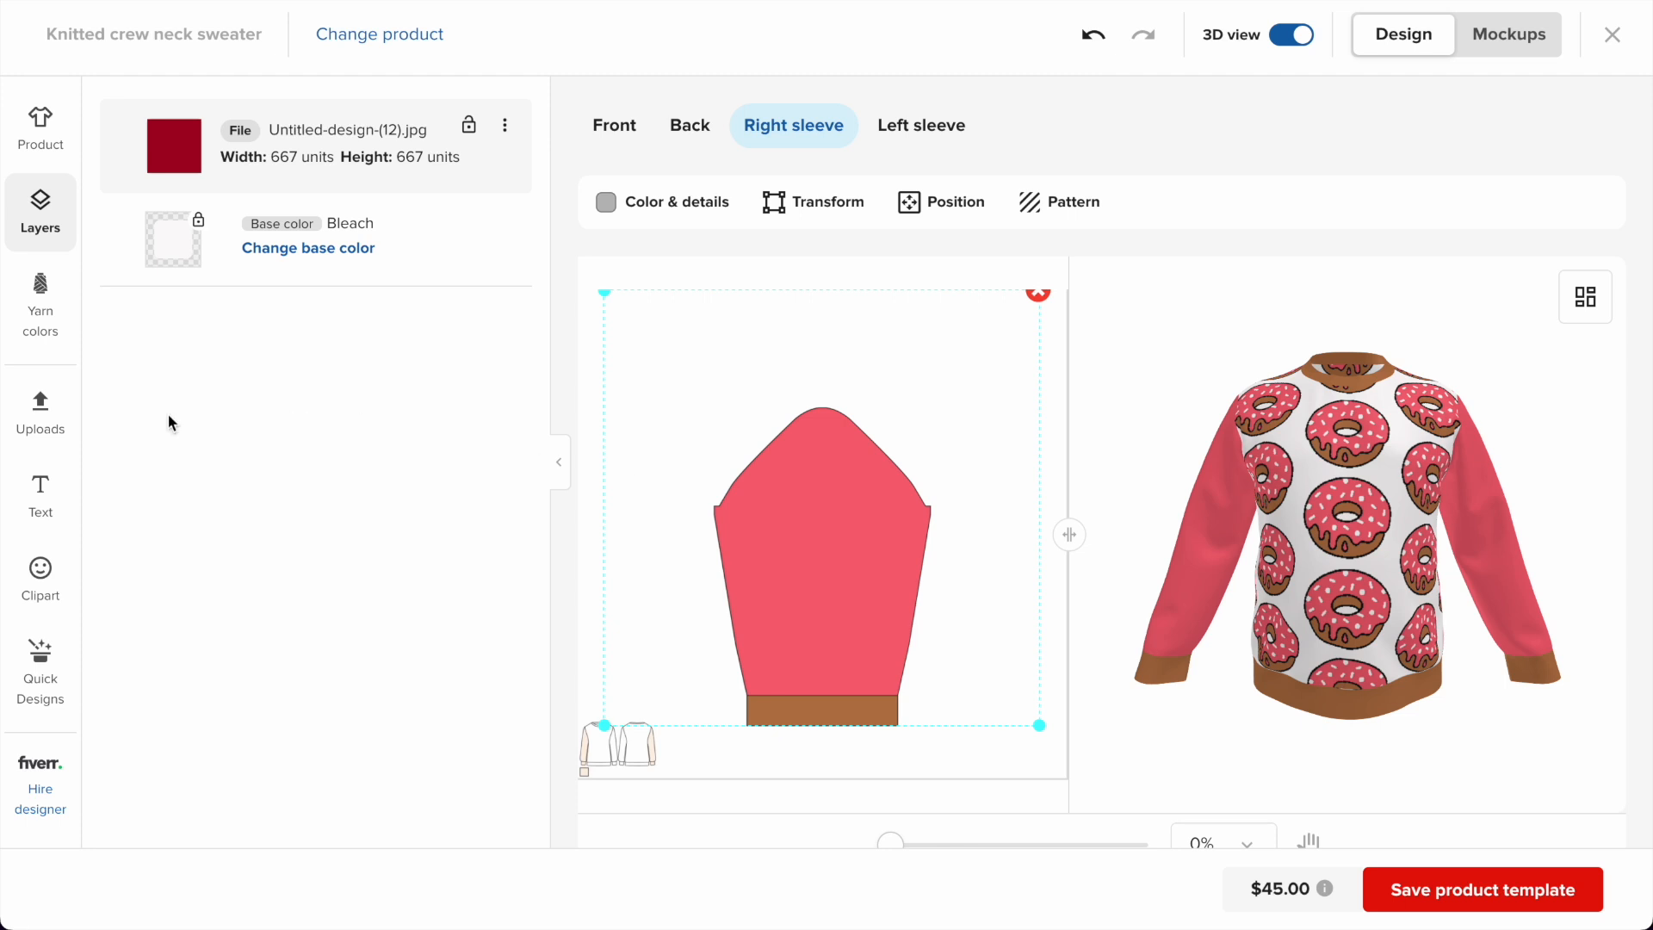
pyautogui.click(41, 305)
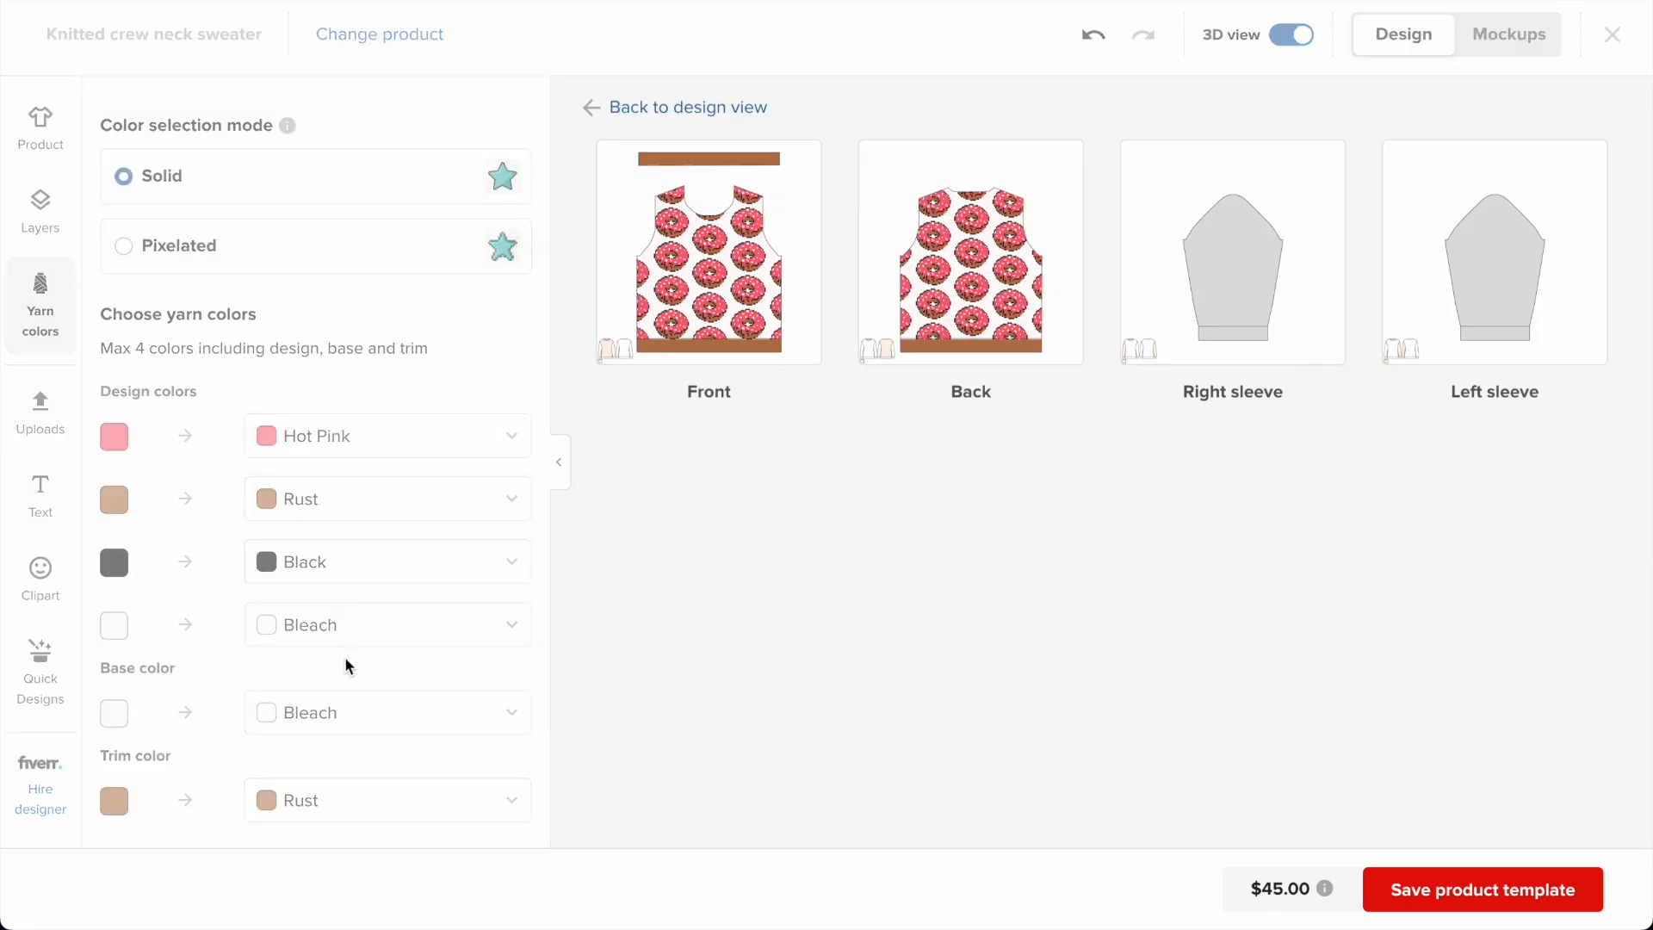
pyautogui.click(344, 818)
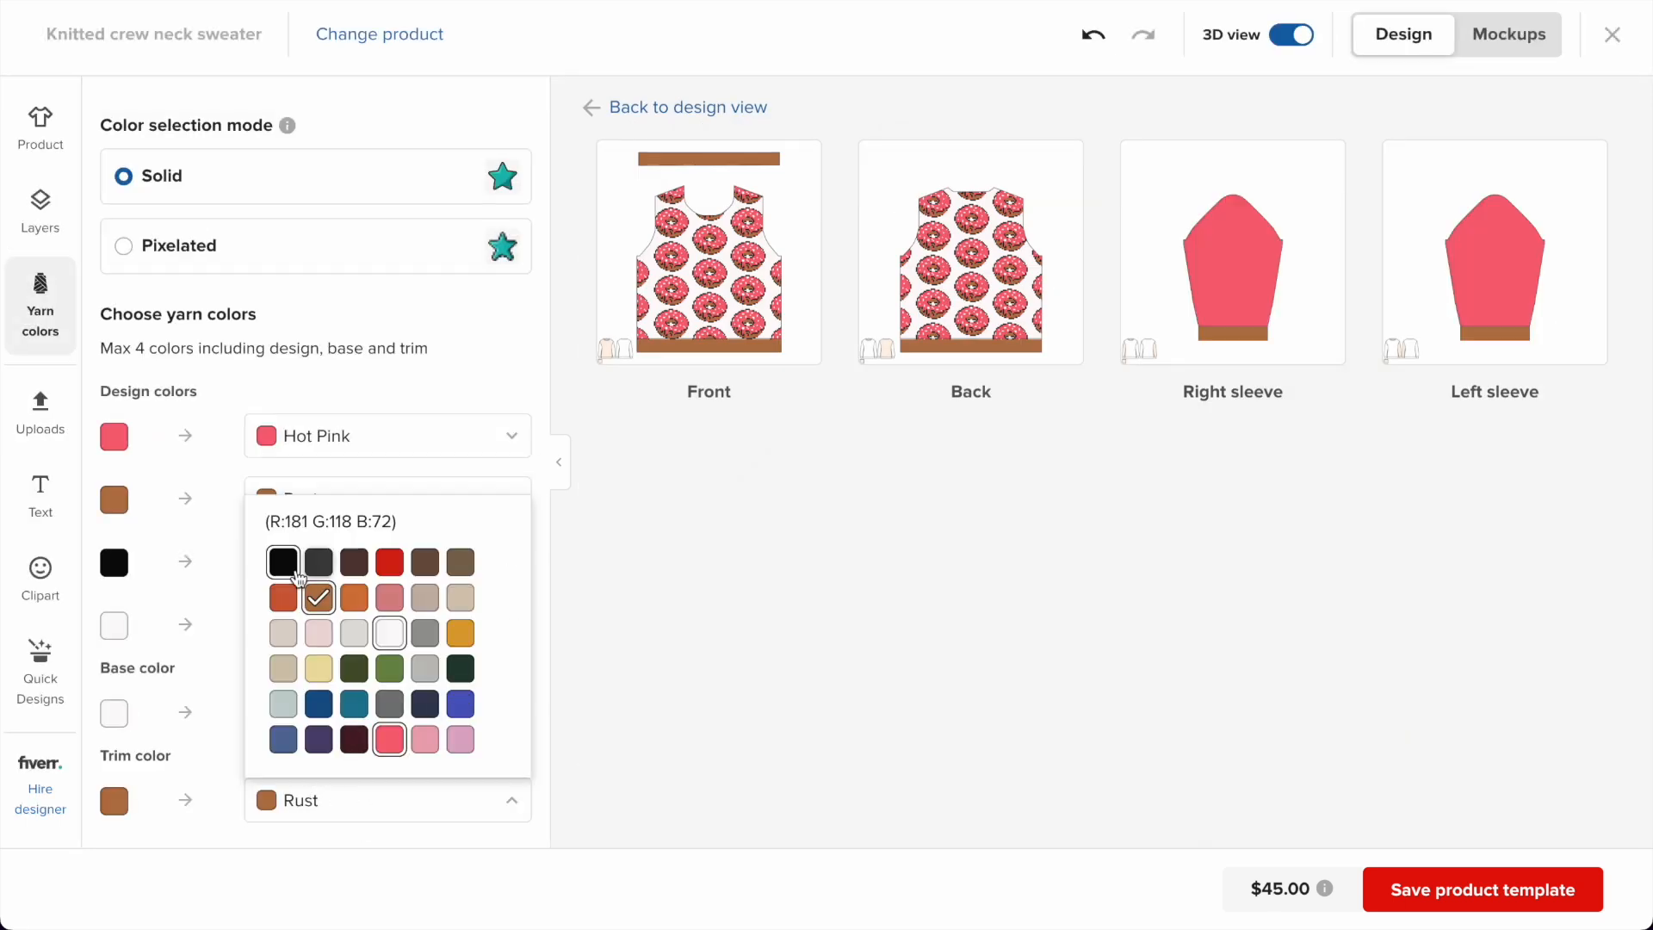
pyautogui.click(293, 572)
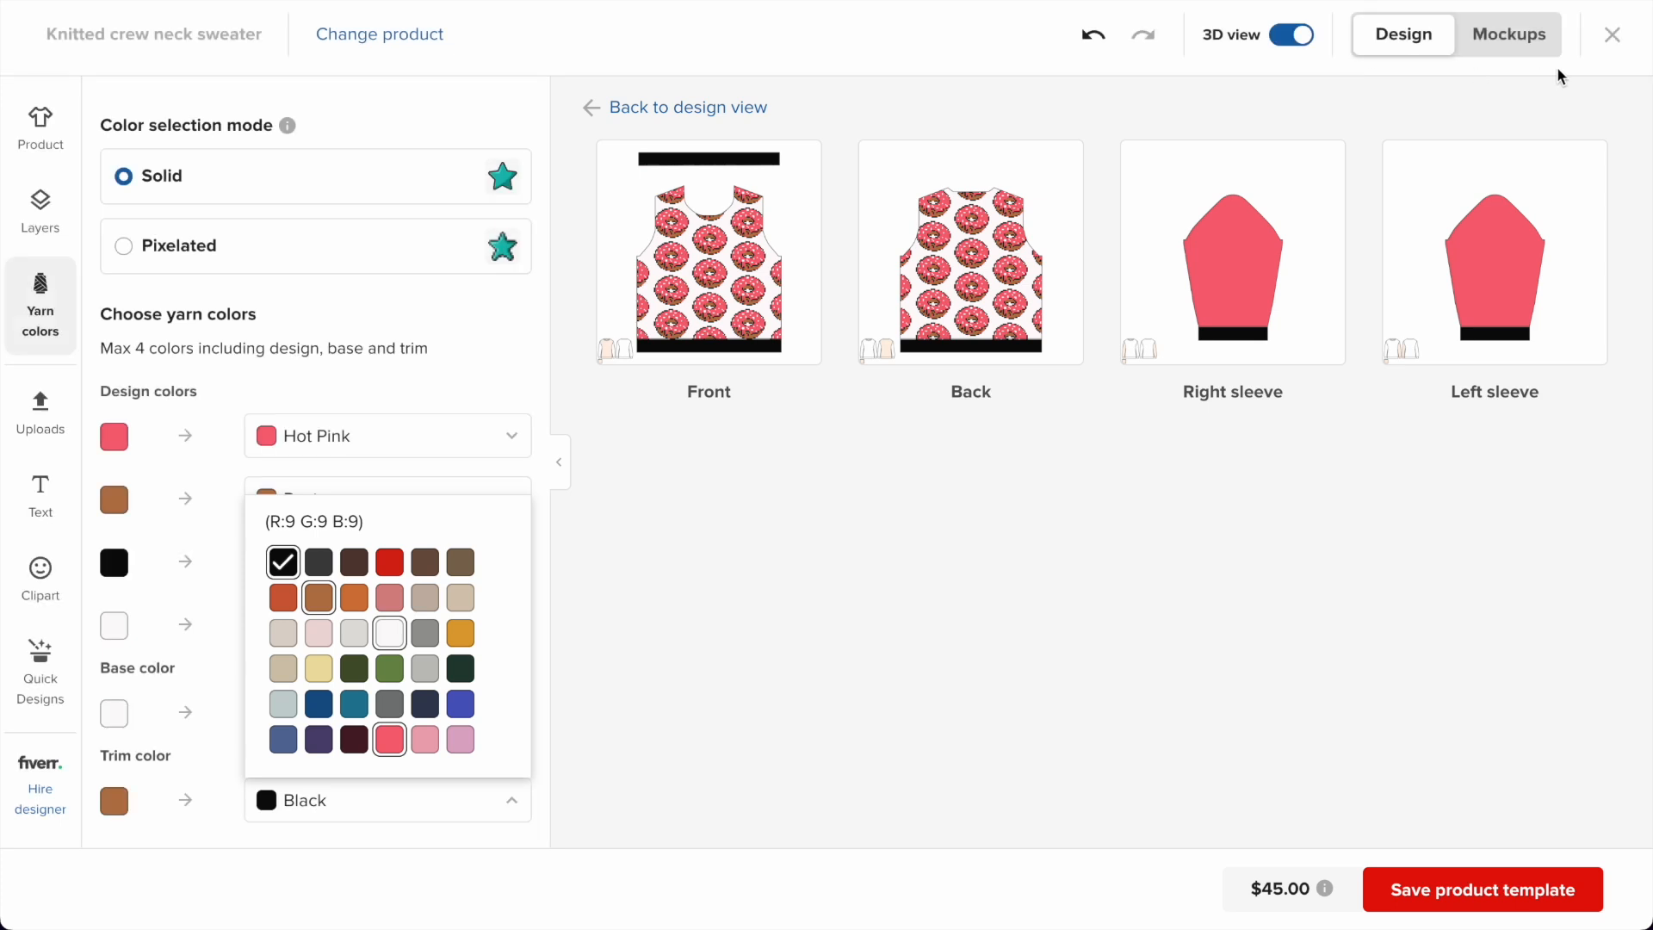
pyautogui.click(1522, 50)
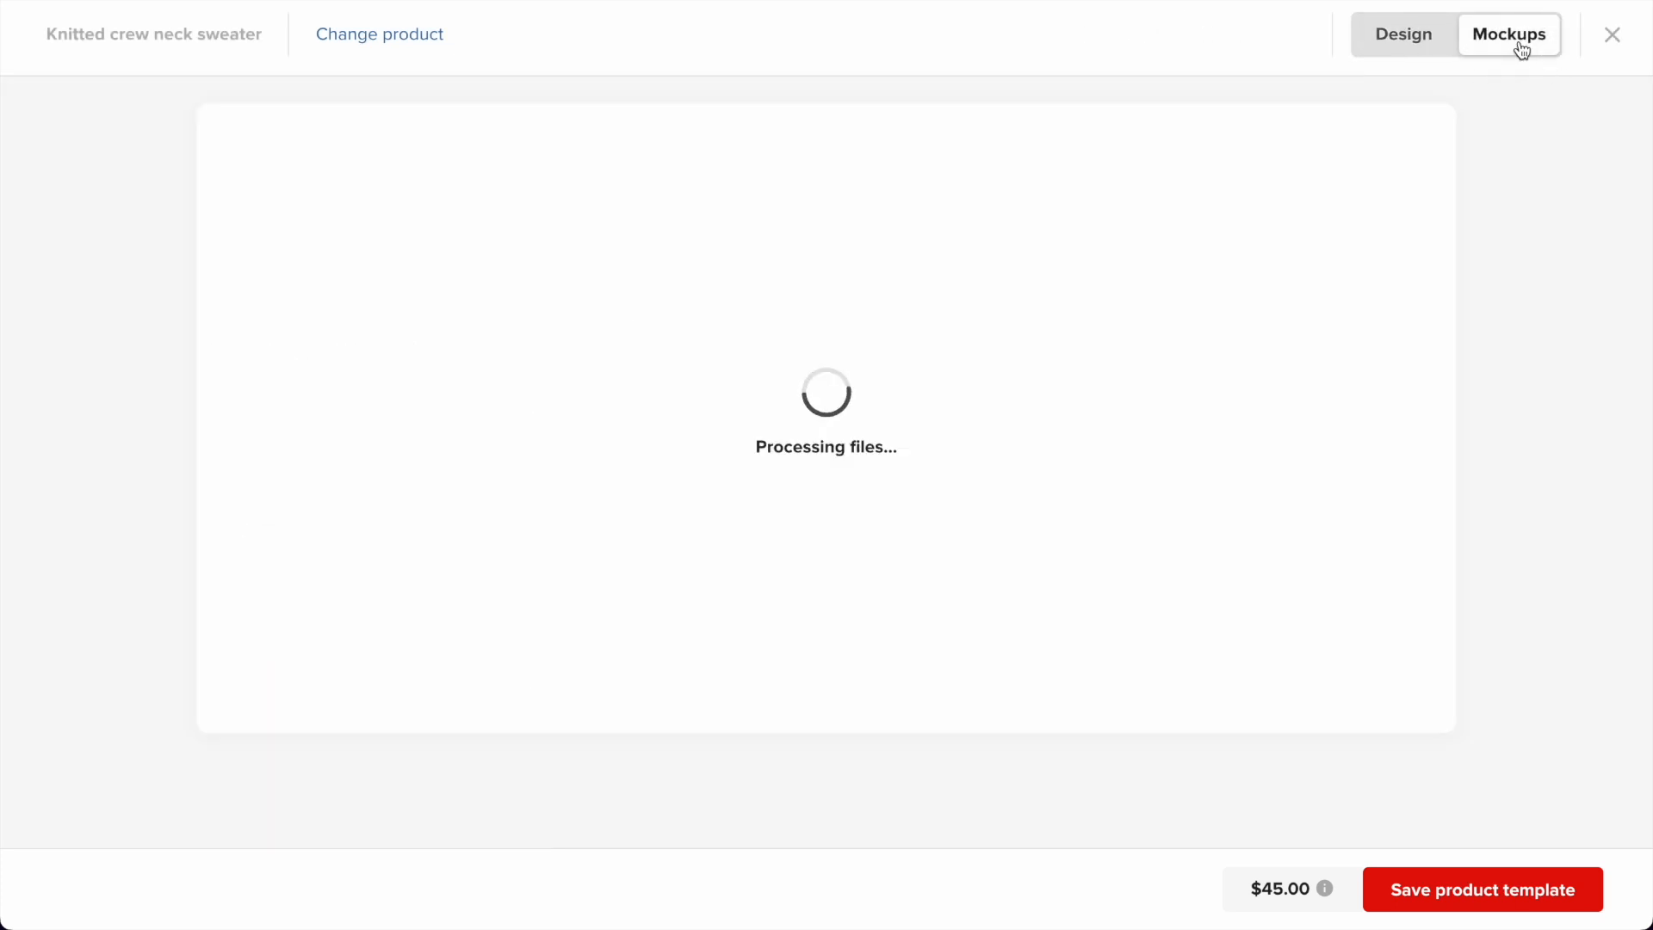
pyautogui.click(1420, 39)
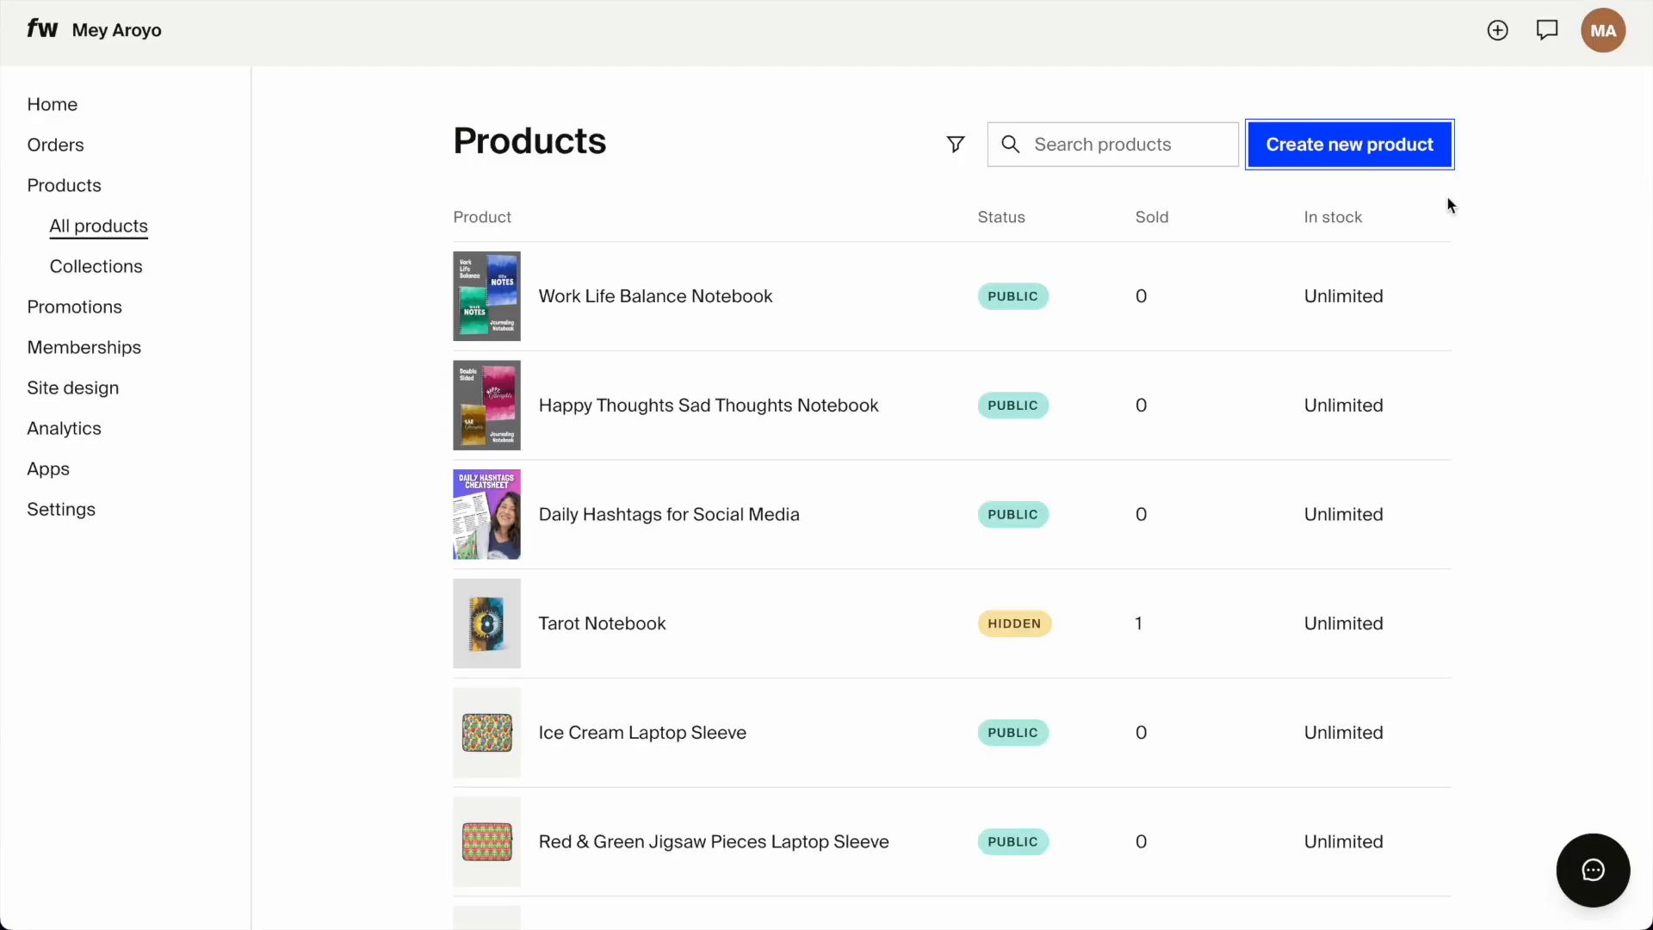
# Switch to the Fourthwall store, start a new product, and open the Sweaters category of Apparel.
pyautogui.click(1365, 144)
pyautogui.click(601, 411)
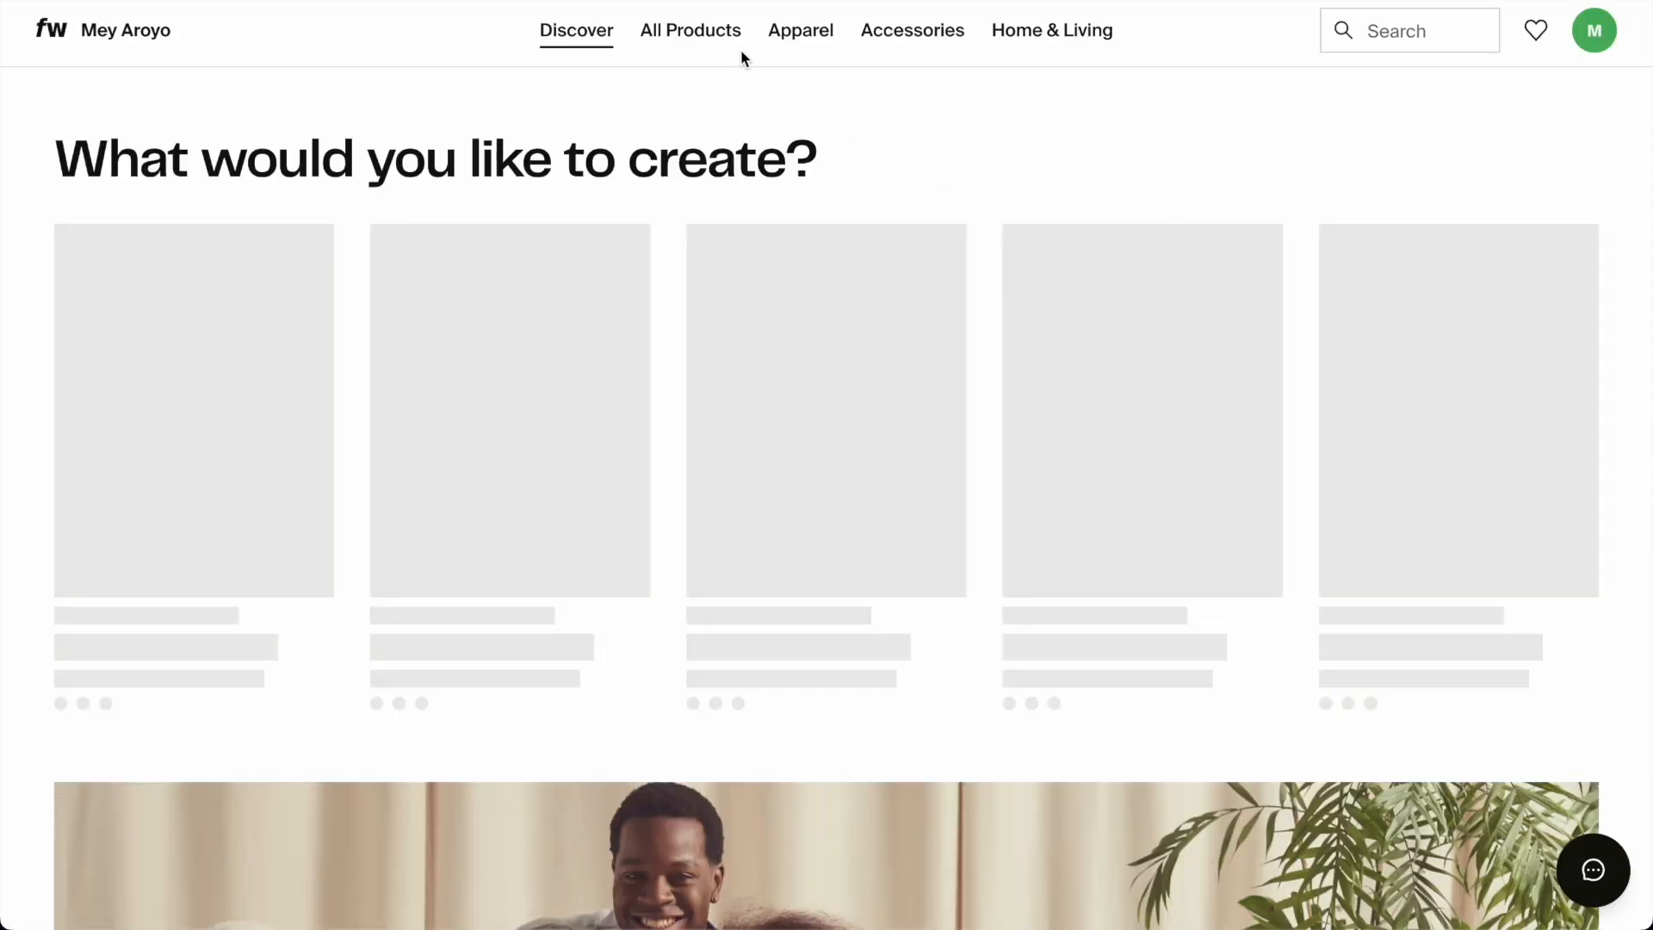
pyautogui.click(819, 36)
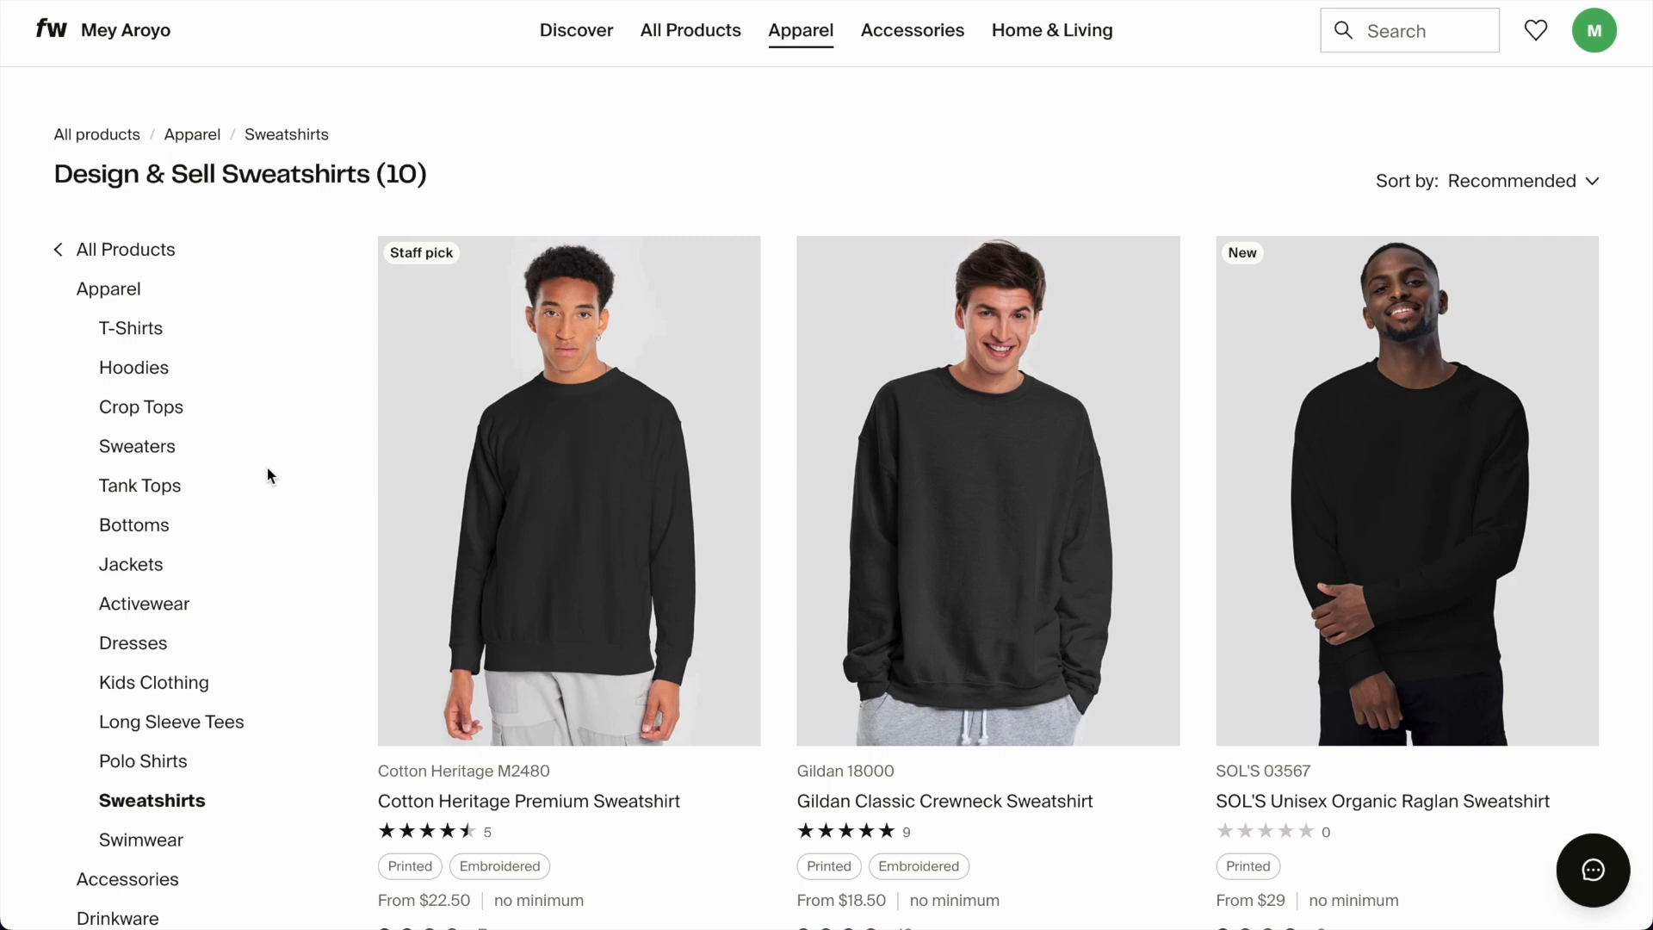
pyautogui.click(137, 446)
# Examine which knitted garments the Sweaters category offers and what each one costs.
pyautogui.scroll(-1, 916, 190)
pyautogui.scroll(-6, 1124, 605)
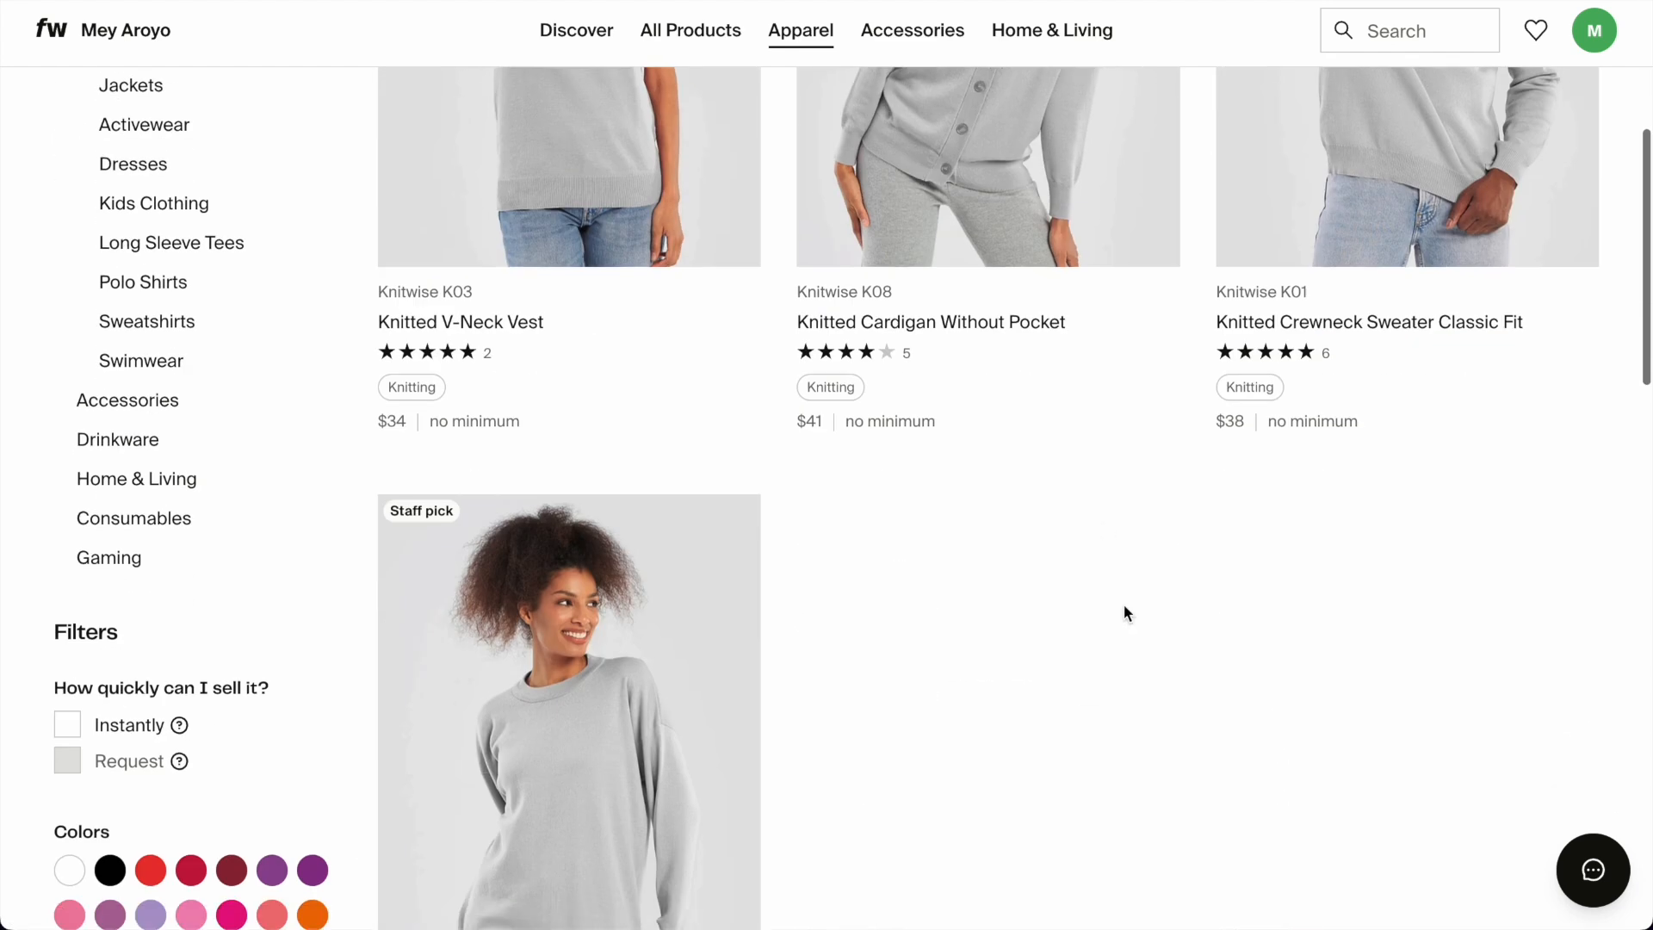
pyautogui.scroll(7, 1123, 604)
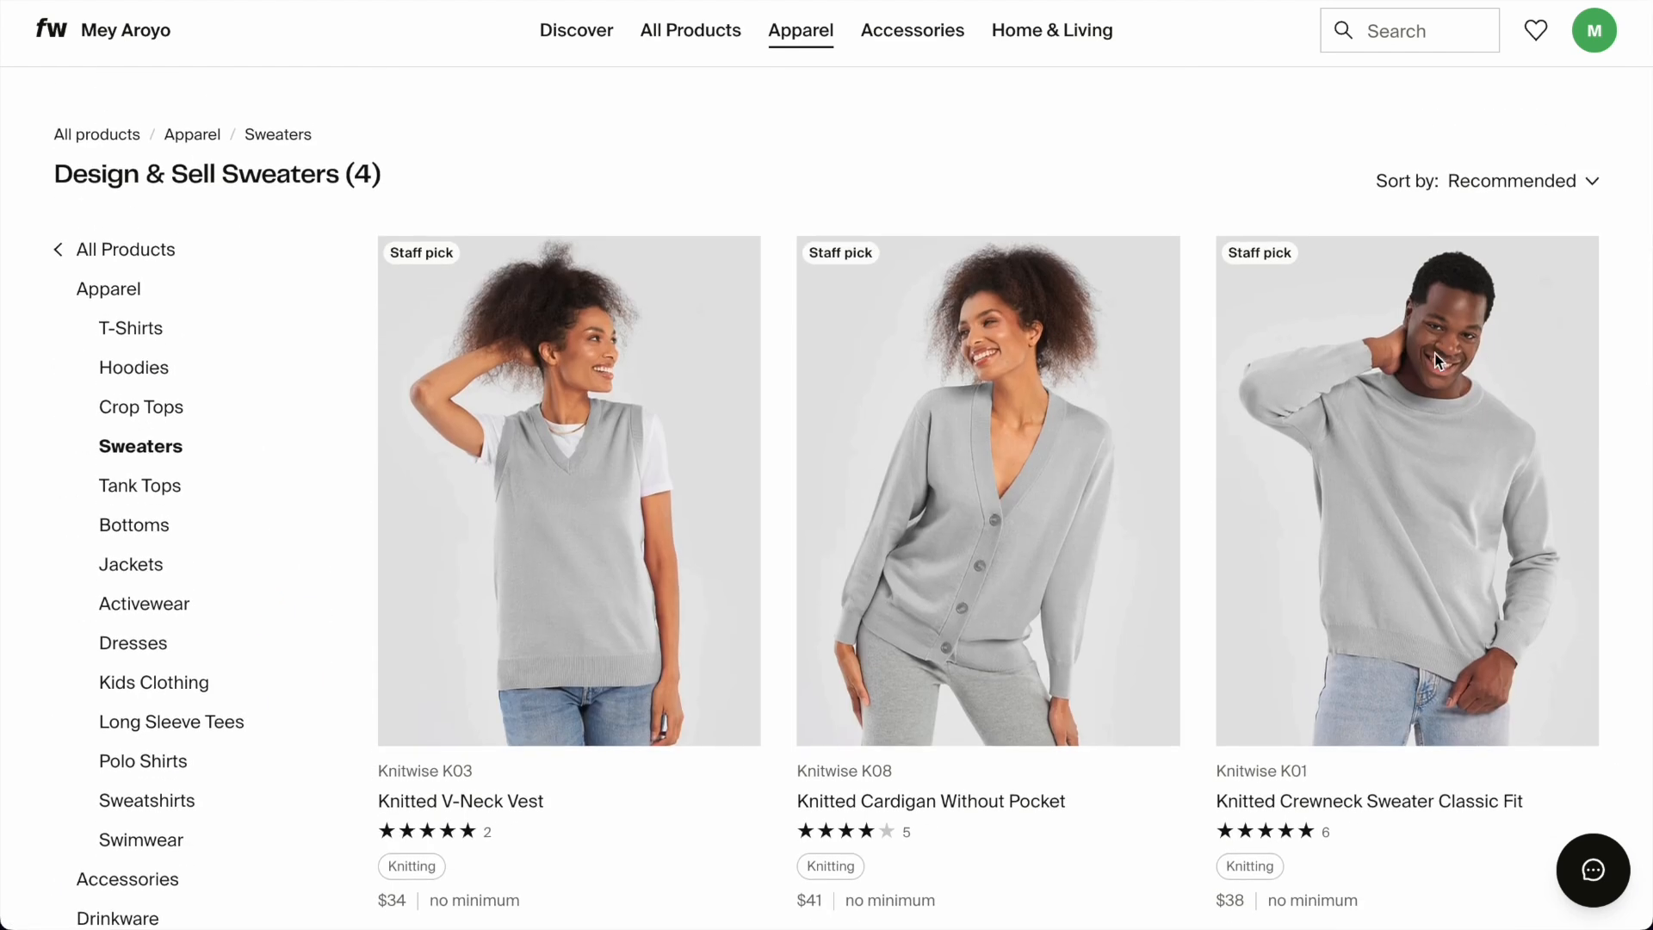
pyautogui.scroll(-8, 1414, 389)
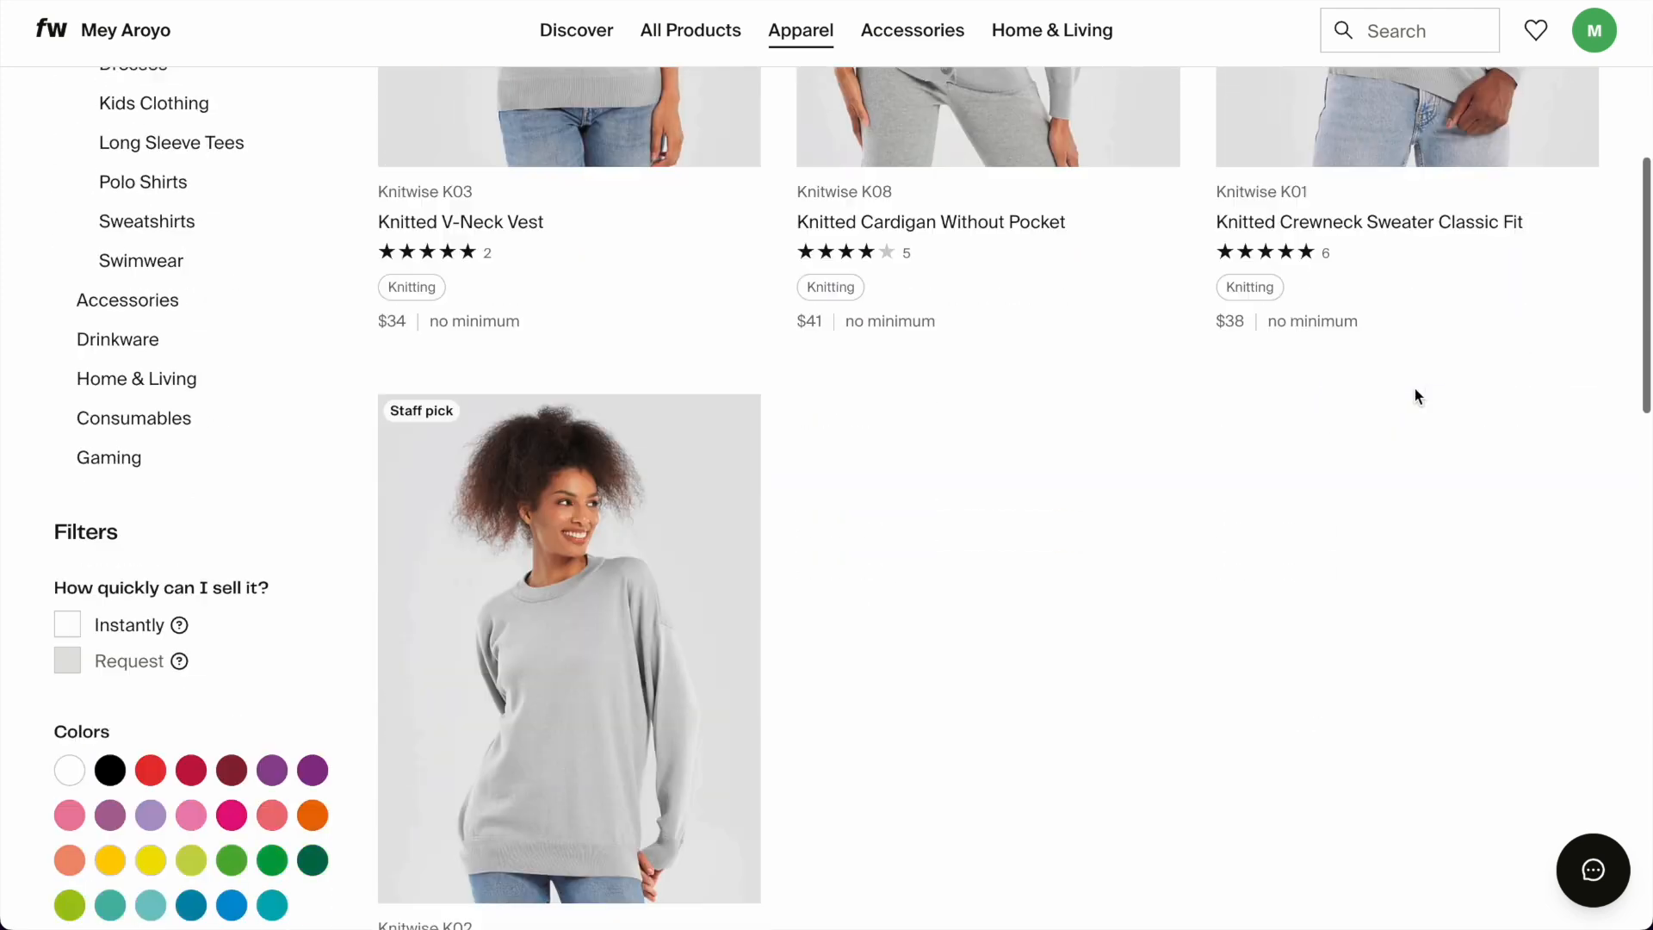
pyautogui.scroll(7, 835, 527)
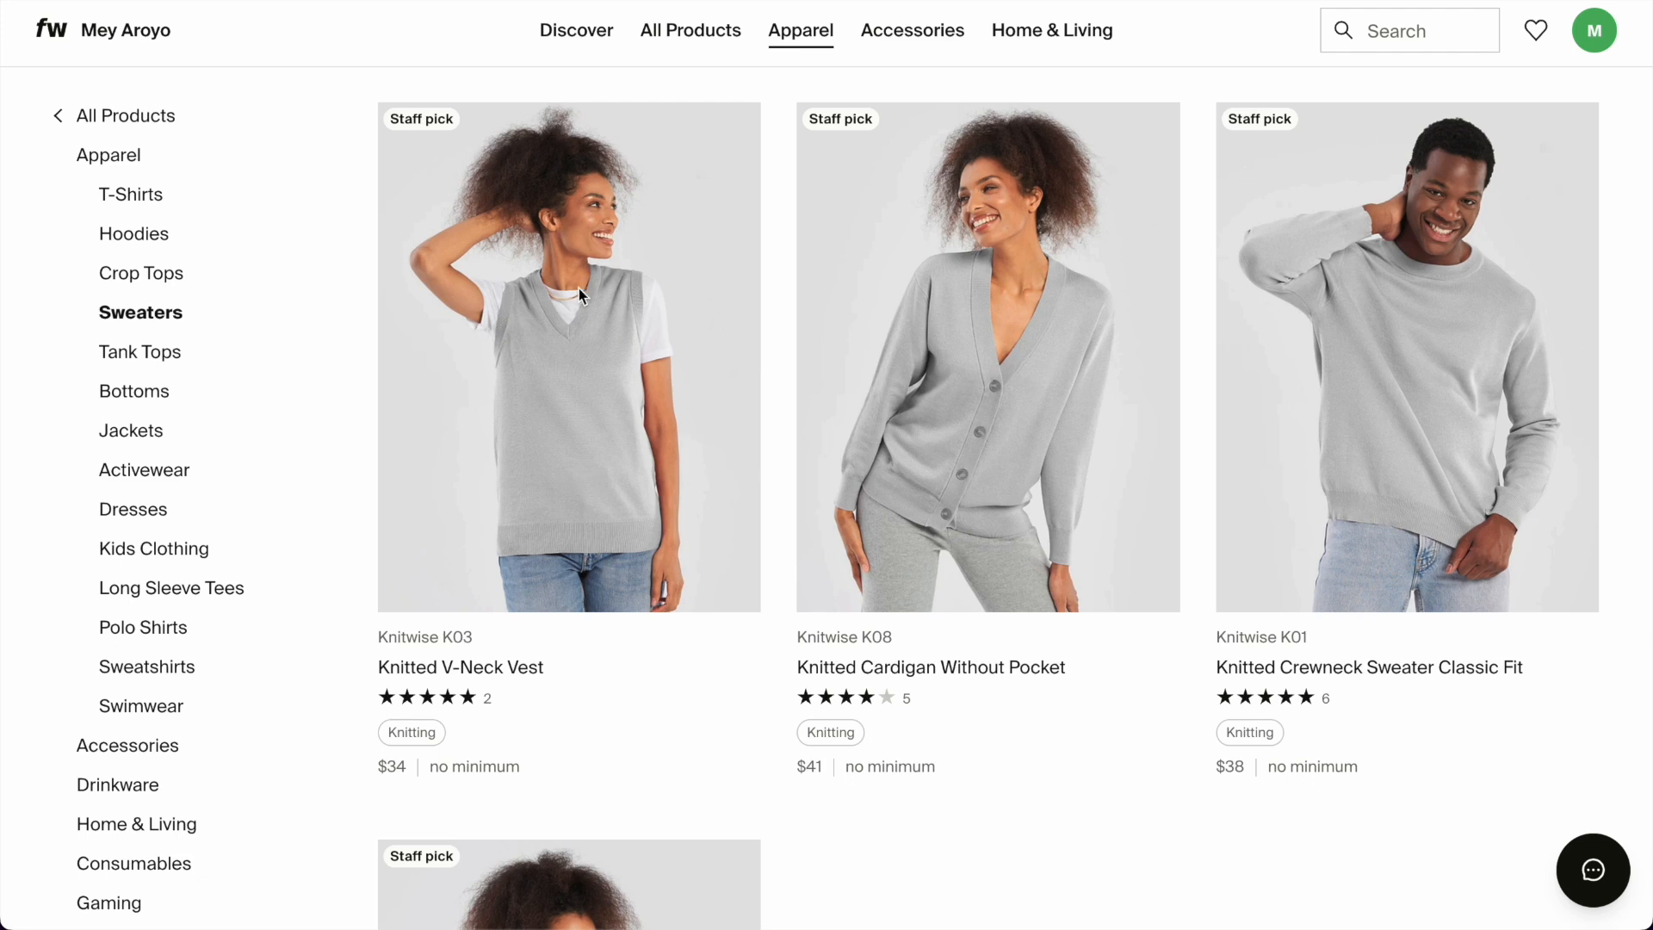
pyautogui.scroll(-8, 656, 338)
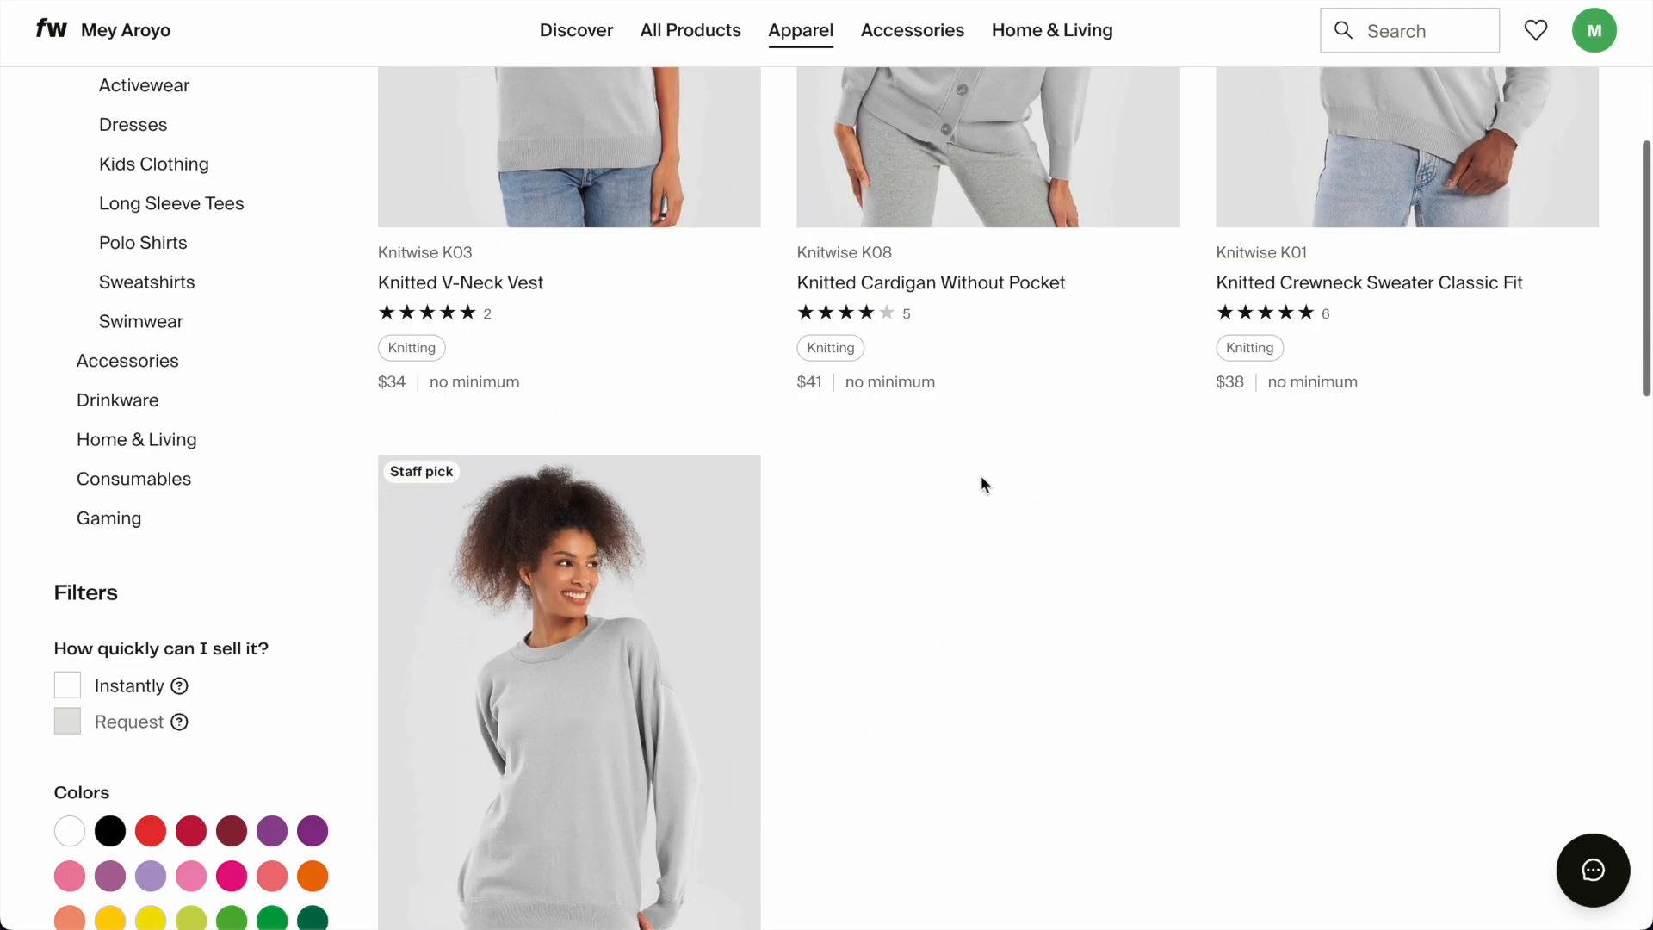
pyautogui.scroll(7, 1125, 482)
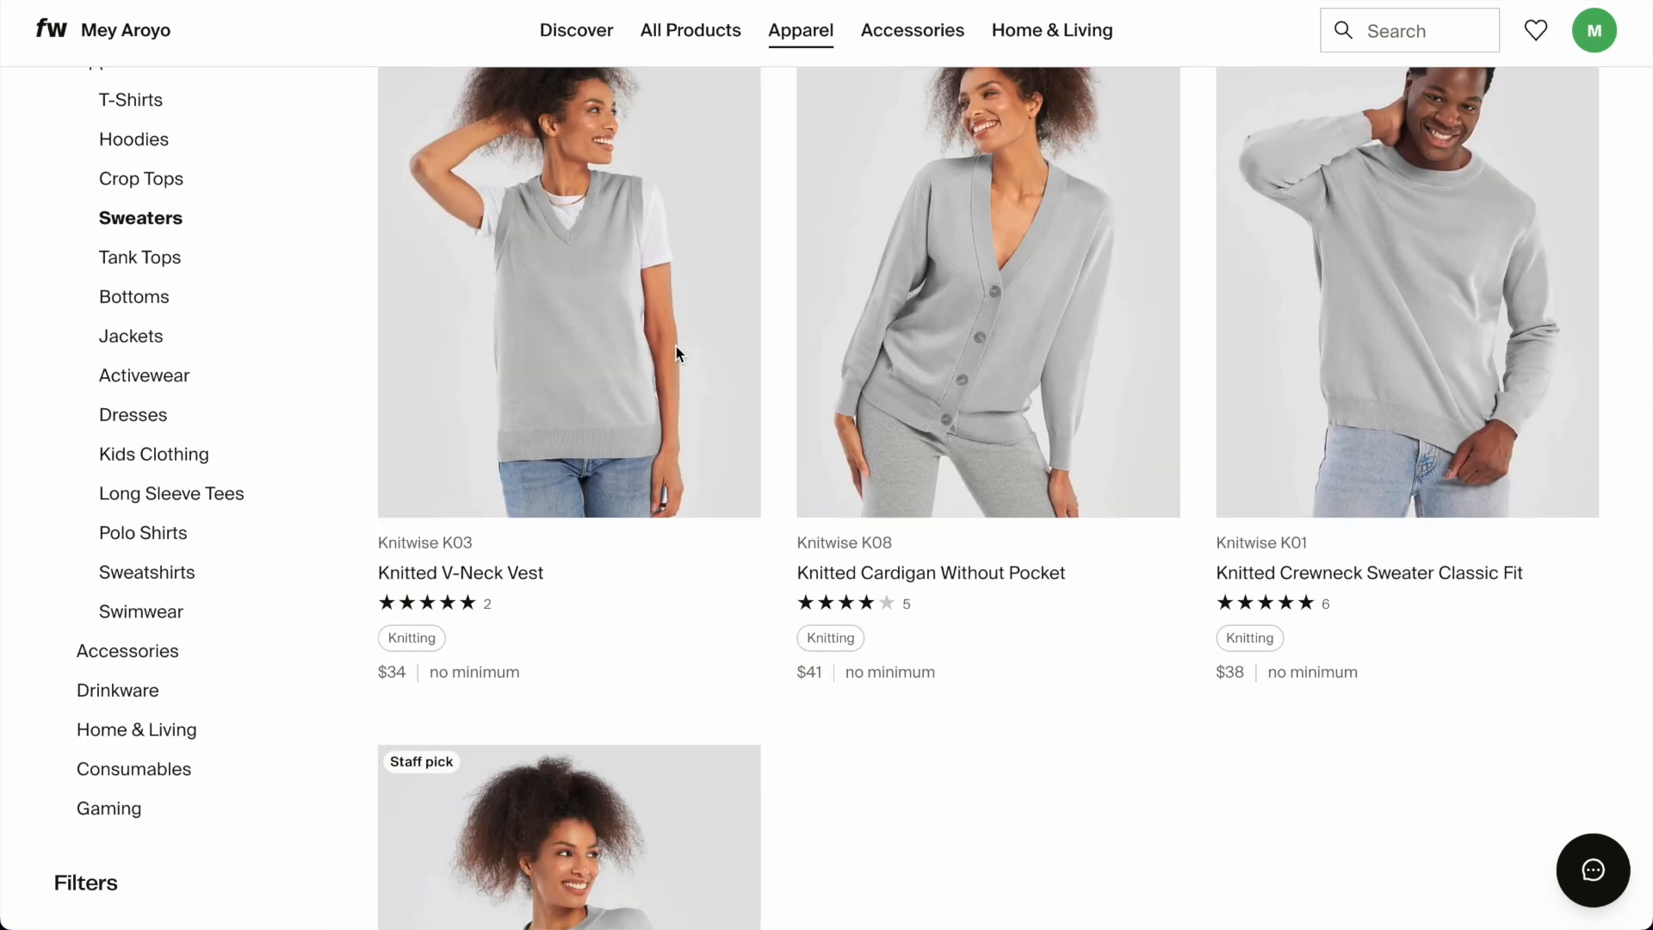
pyautogui.scroll(3, 625, 652)
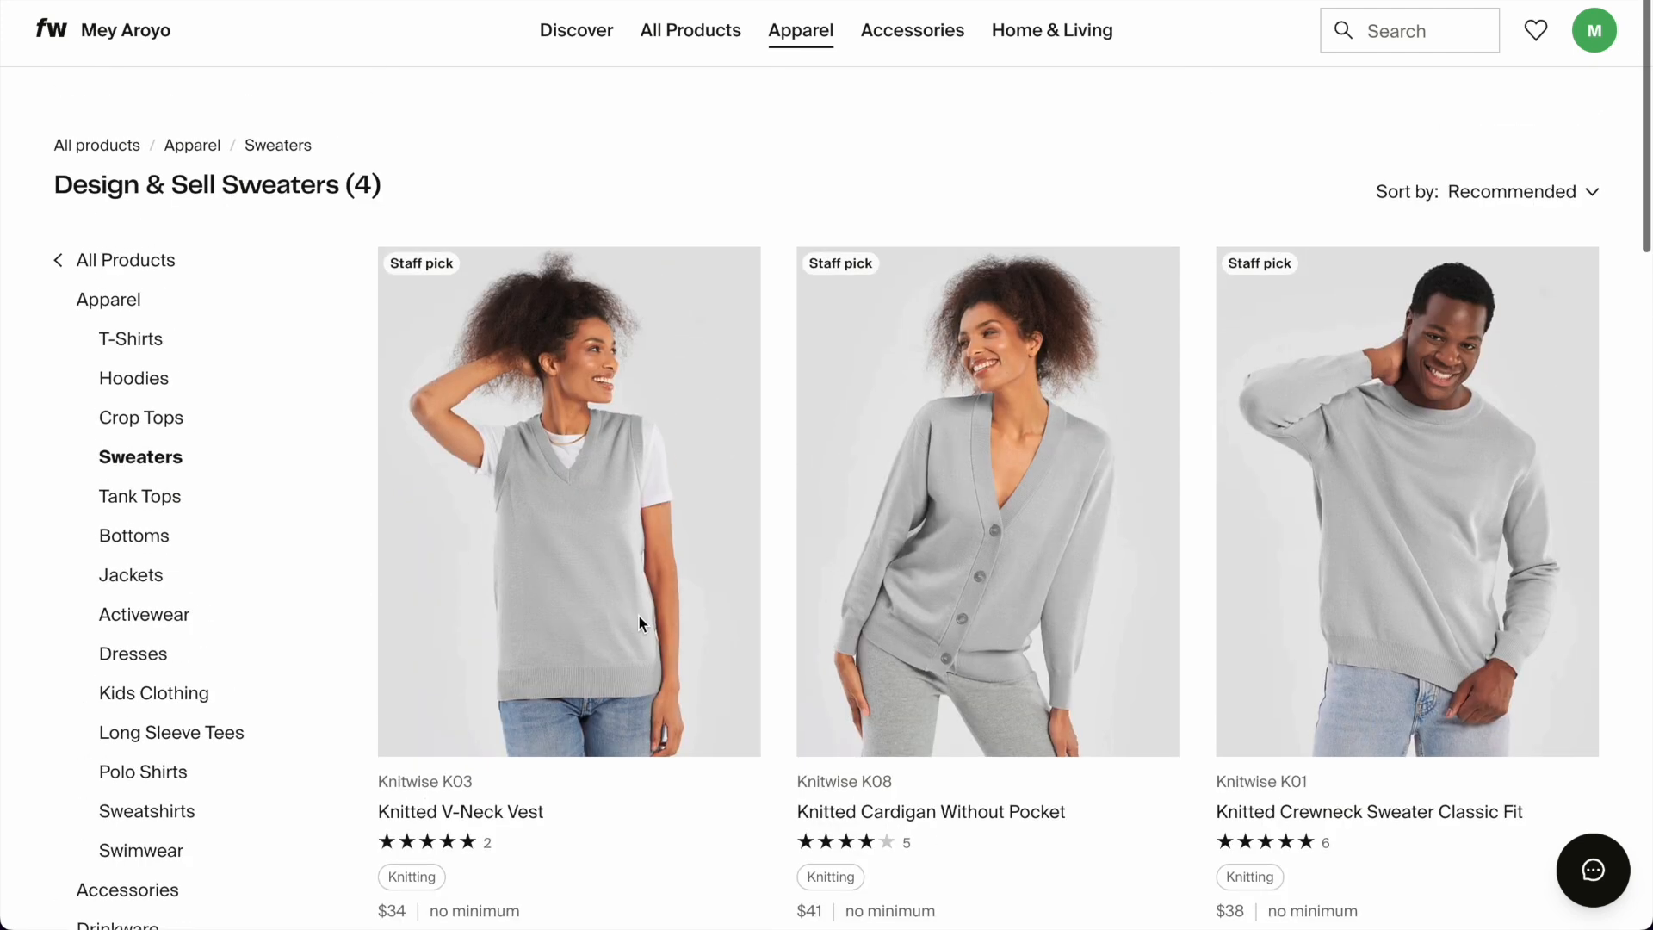
# Open the Knitted V-Neck Vest, review its holiday shipping cut-off dates and description, and start designing it.
pyautogui.click(609, 397)
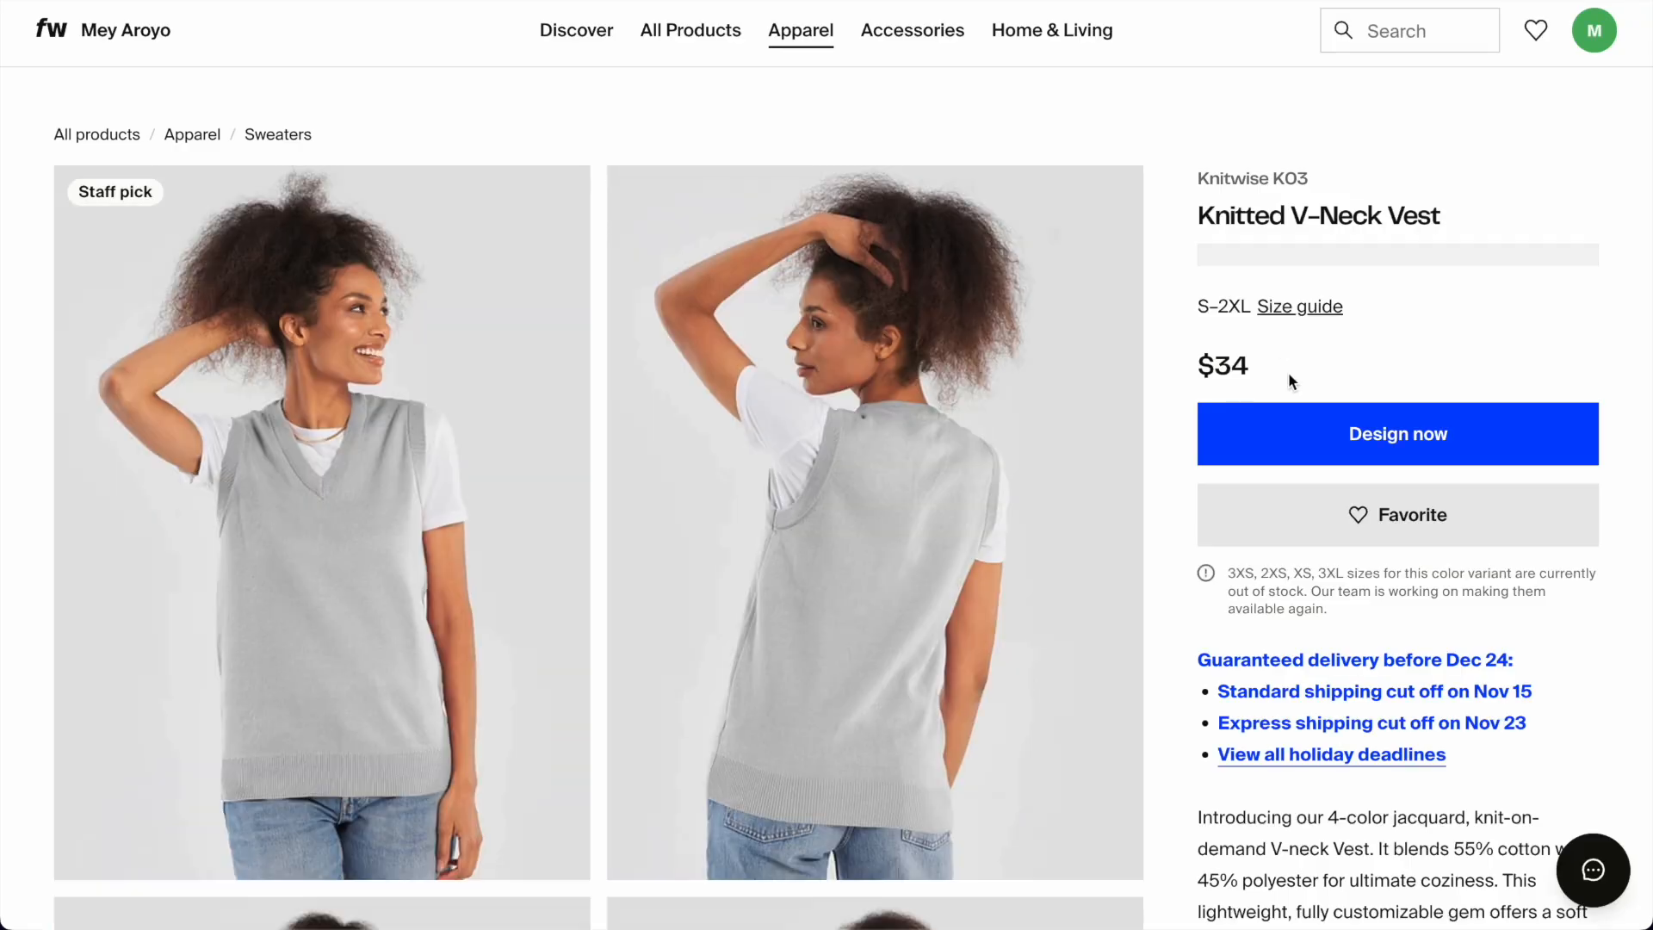
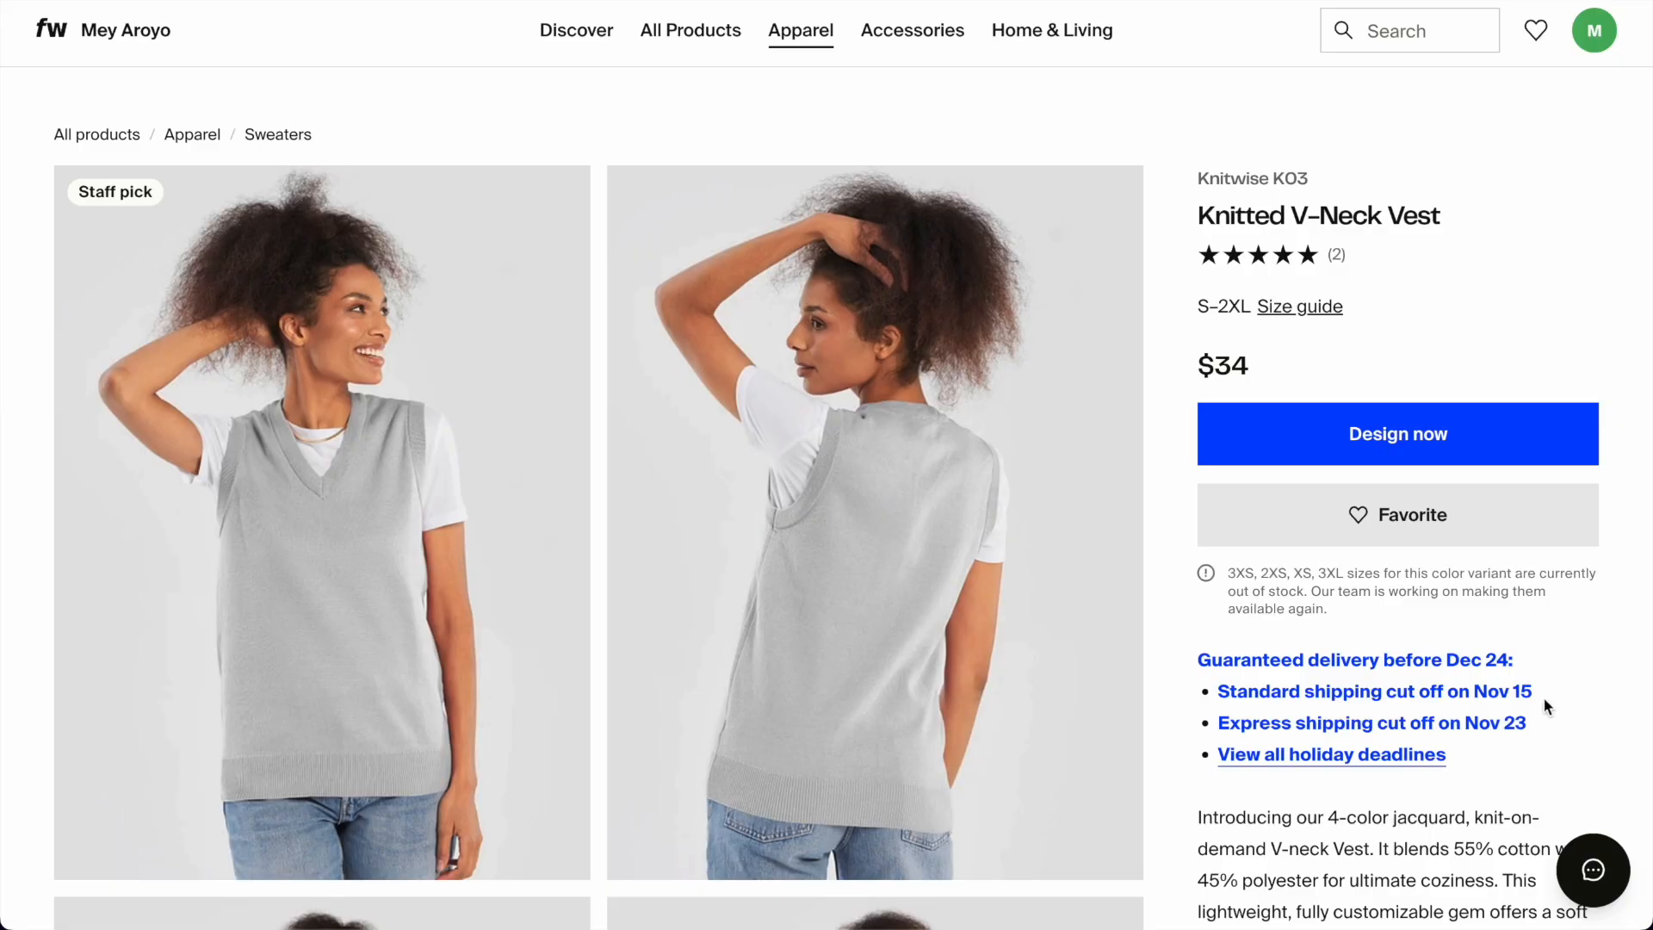
pyautogui.moveTo(1516, 659); pyautogui.dragTo(1203, 661)
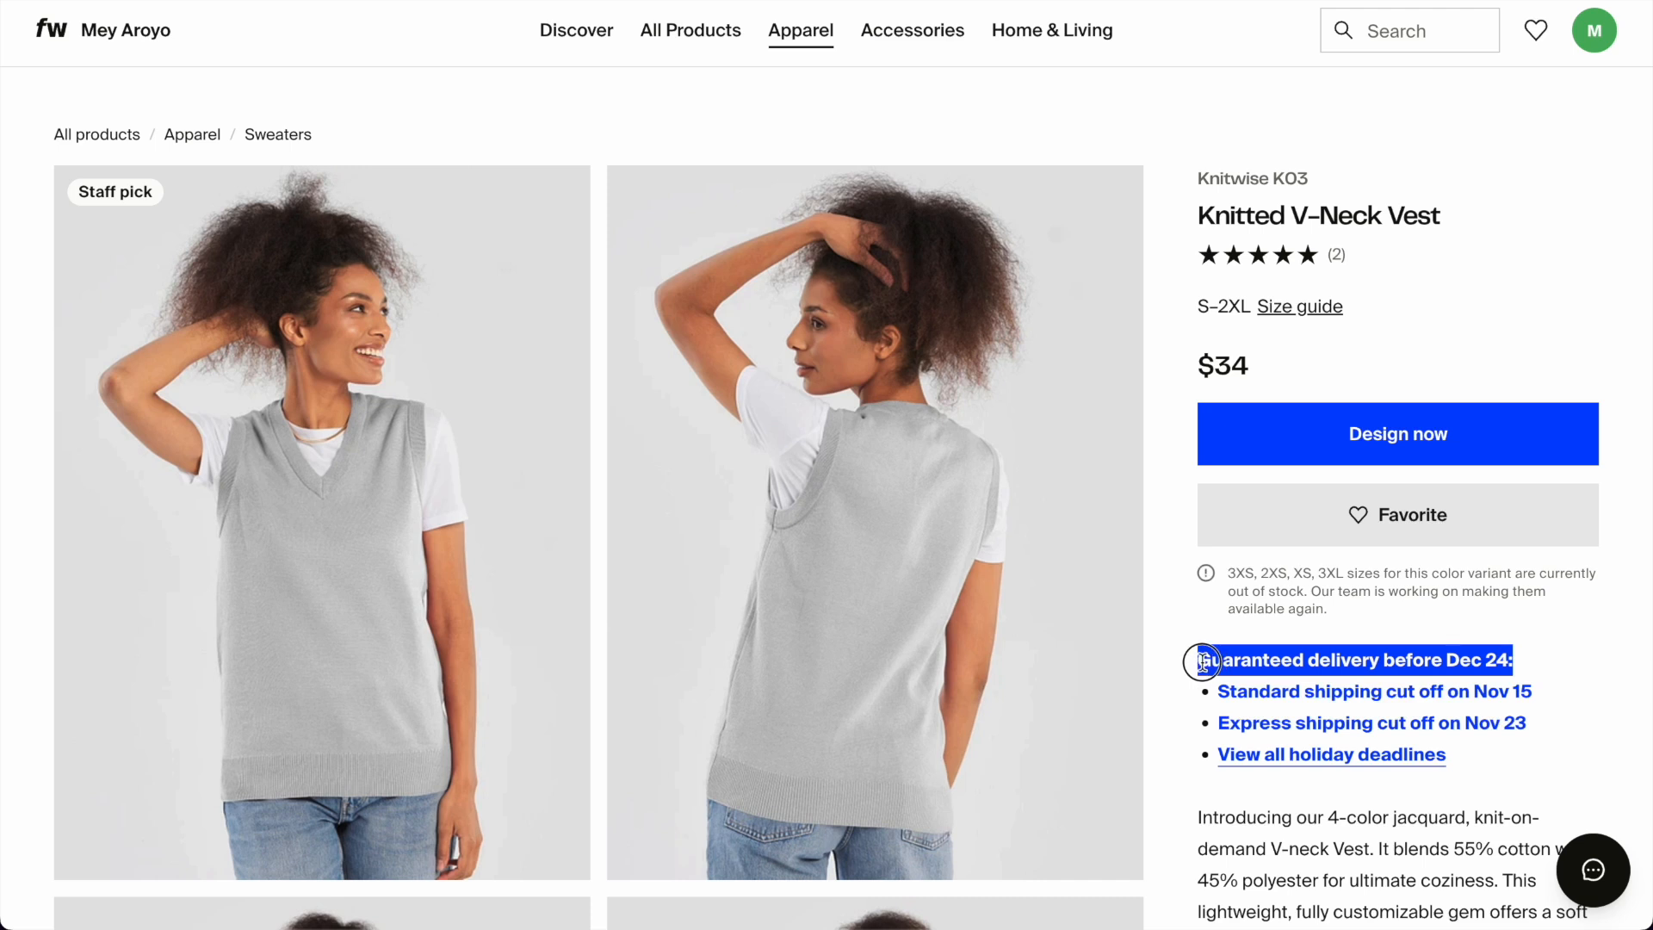
pyautogui.moveTo(1553, 691); pyautogui.dragTo(1335, 695)
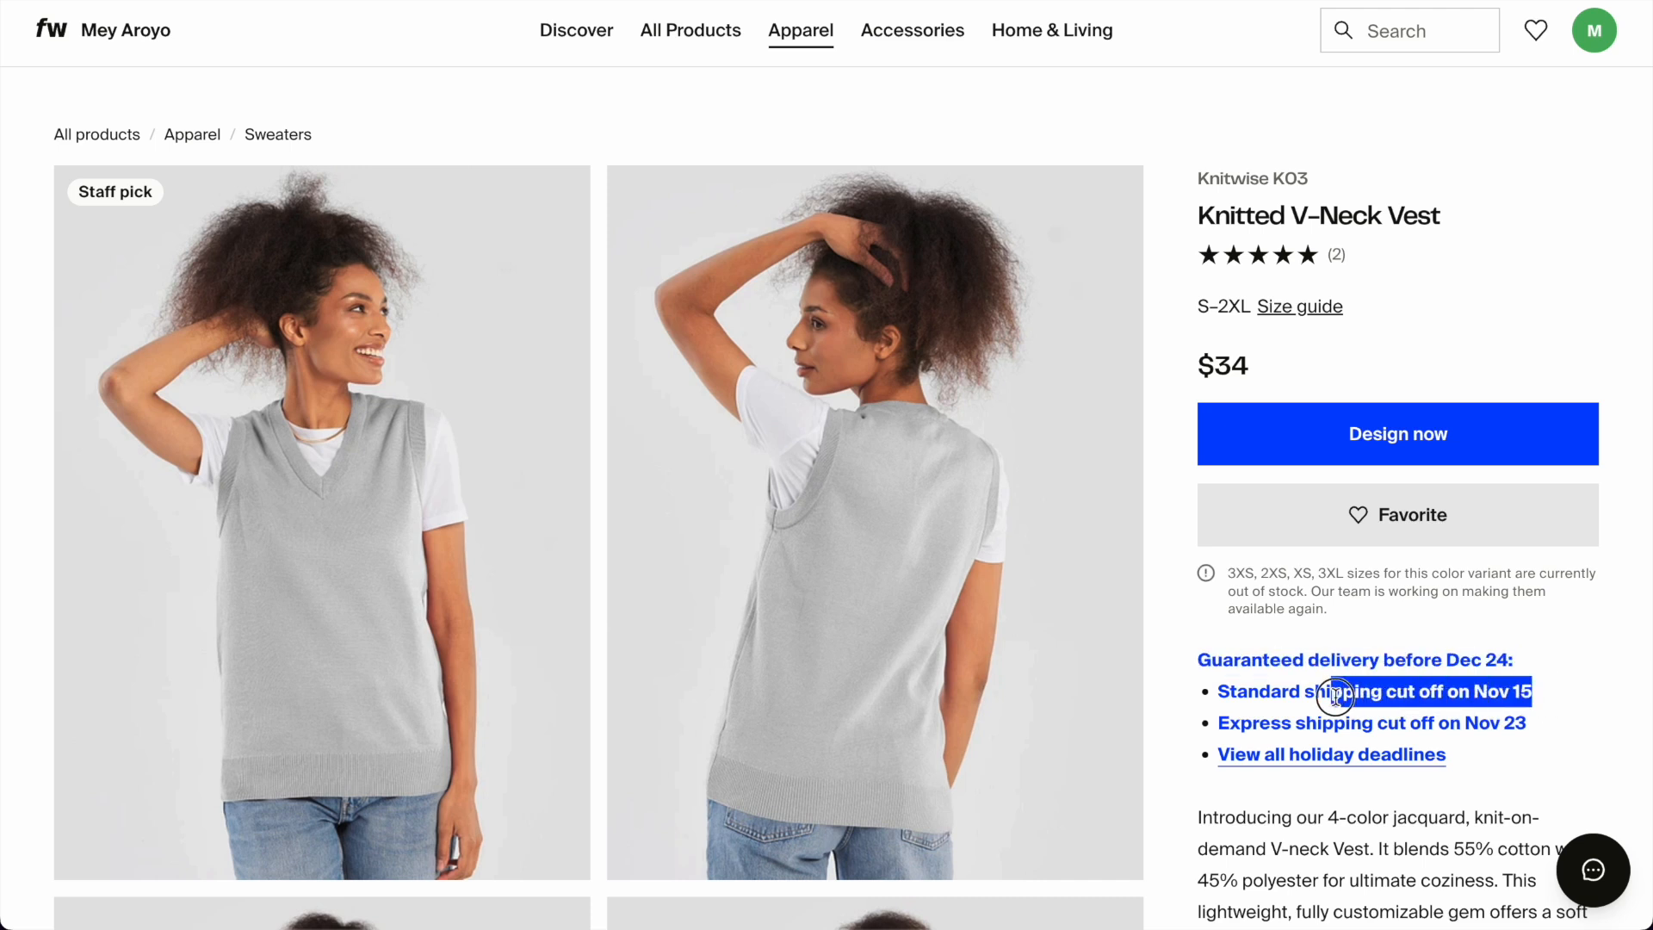
pyautogui.moveTo(1472, 691); pyautogui.dragTo(1565, 689)
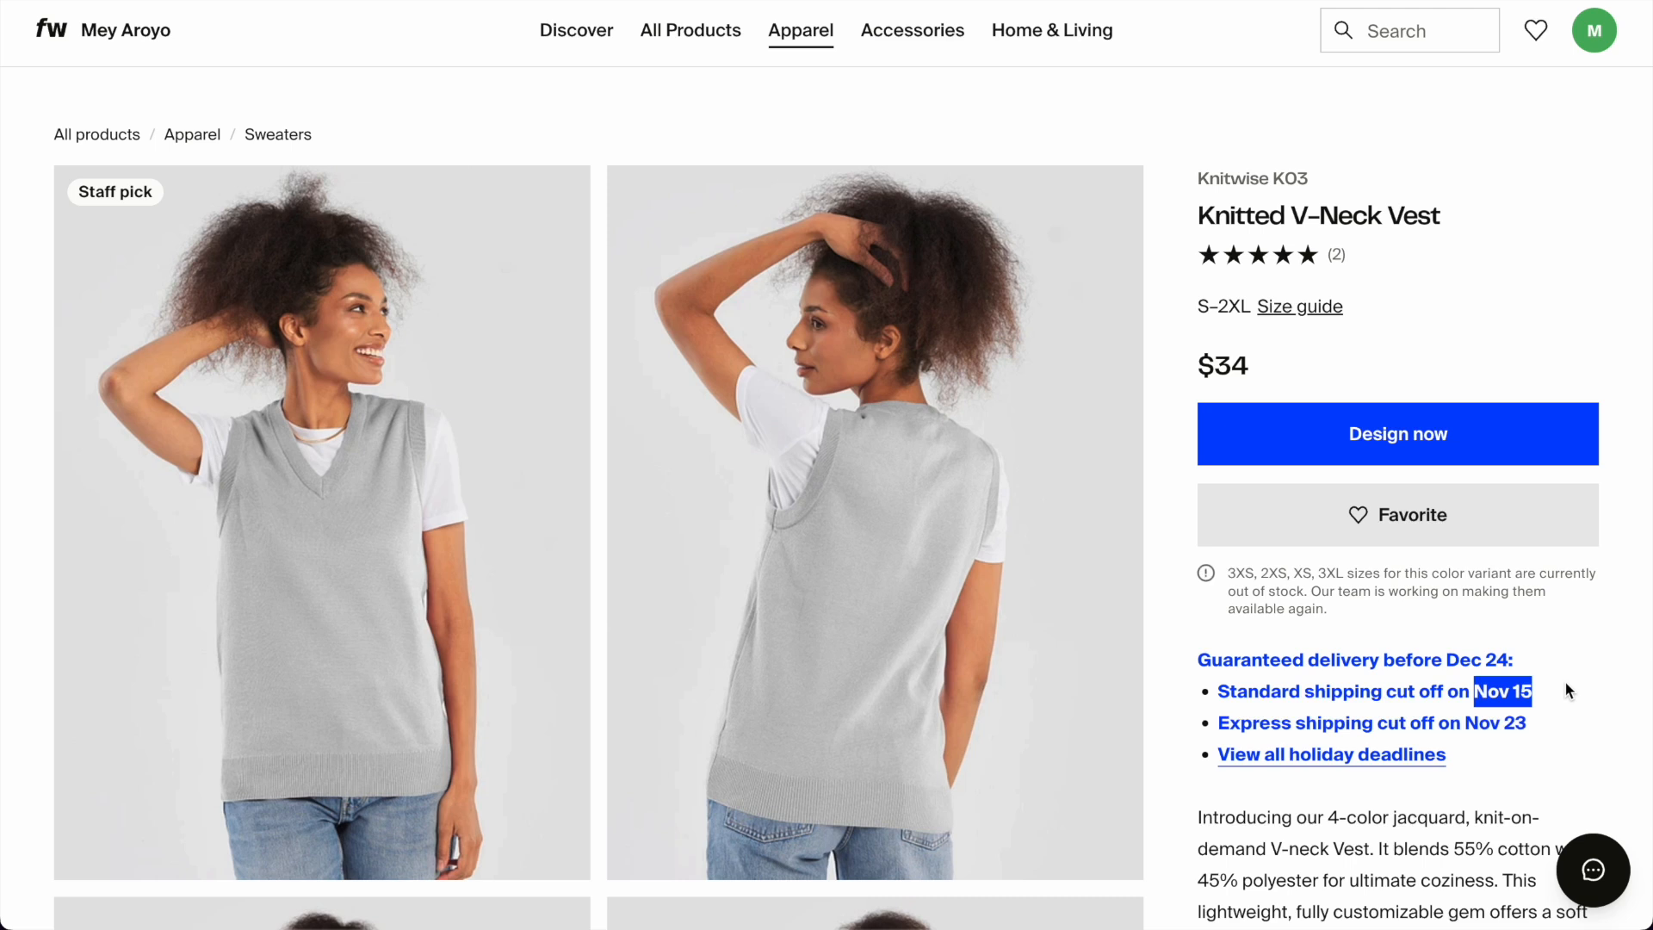
pyautogui.moveTo(1528, 723); pyautogui.dragTo(1467, 723)
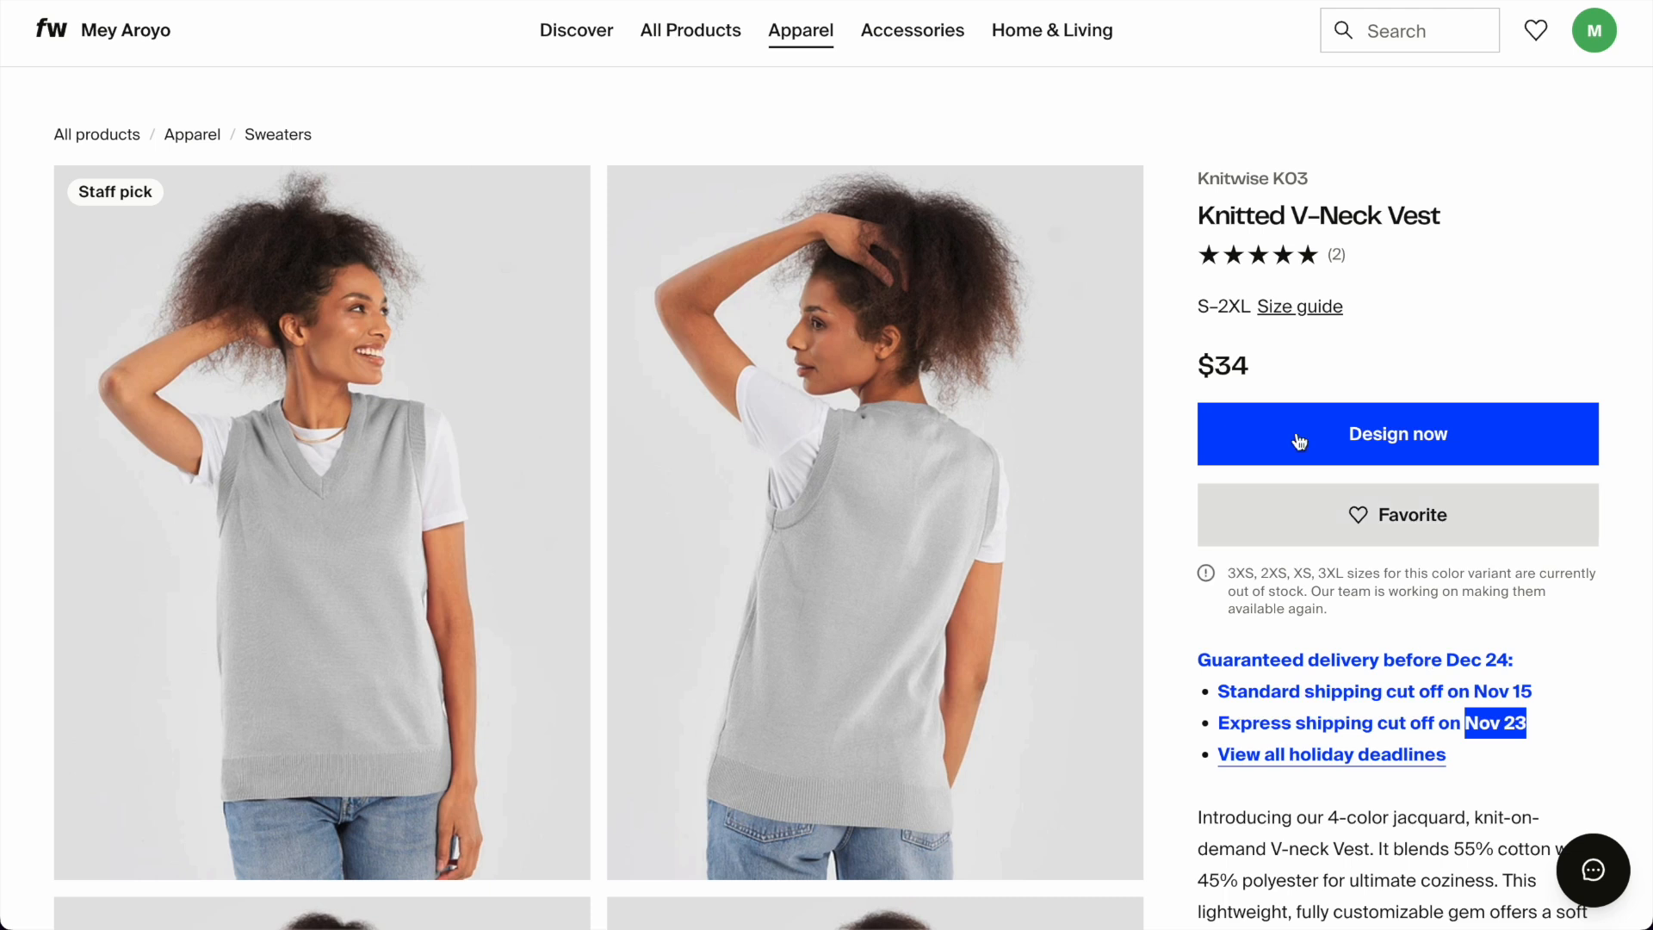
pyautogui.scroll(-6, 1398, 347)
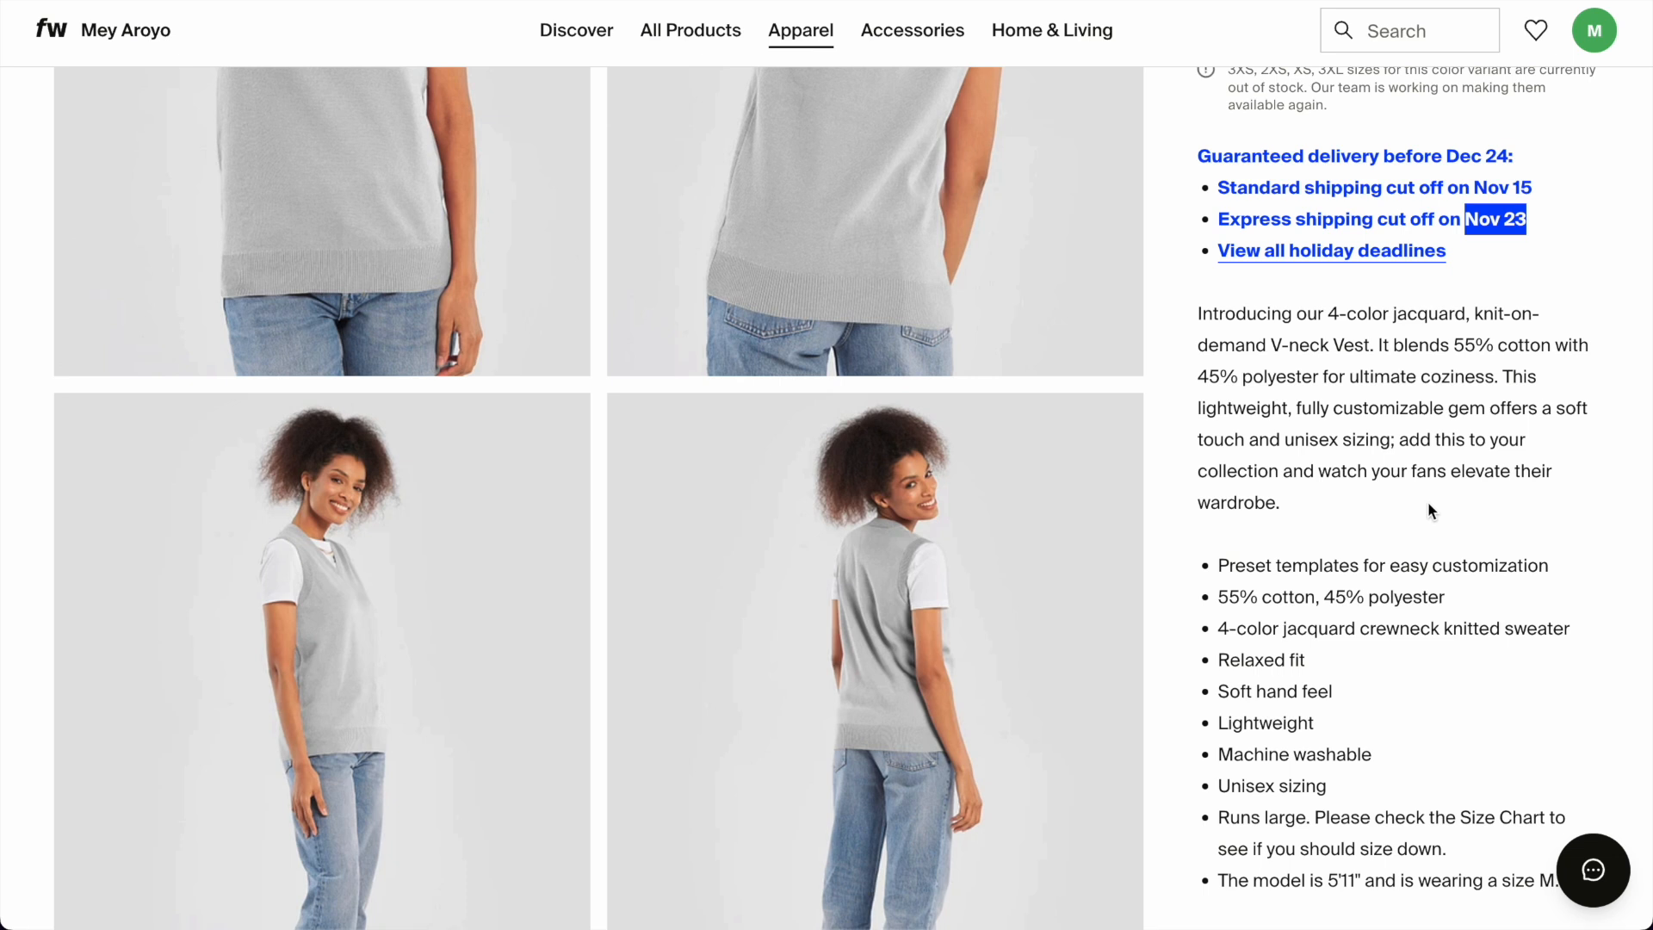
pyautogui.scroll(4, 1428, 506)
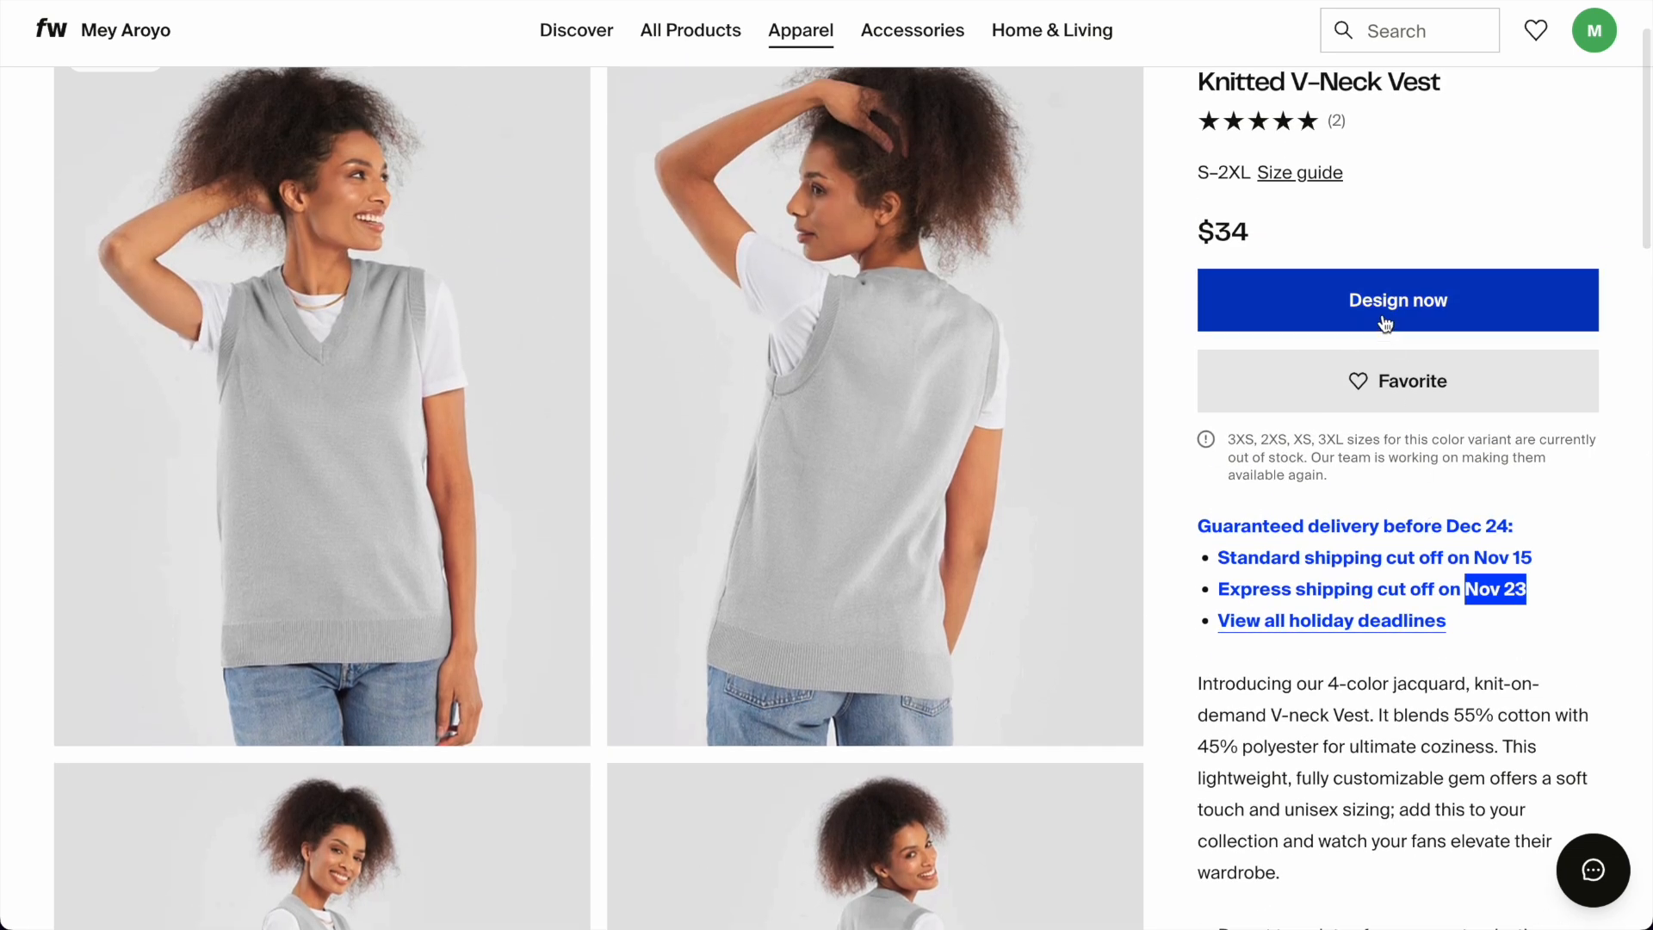
pyautogui.click(1381, 306)
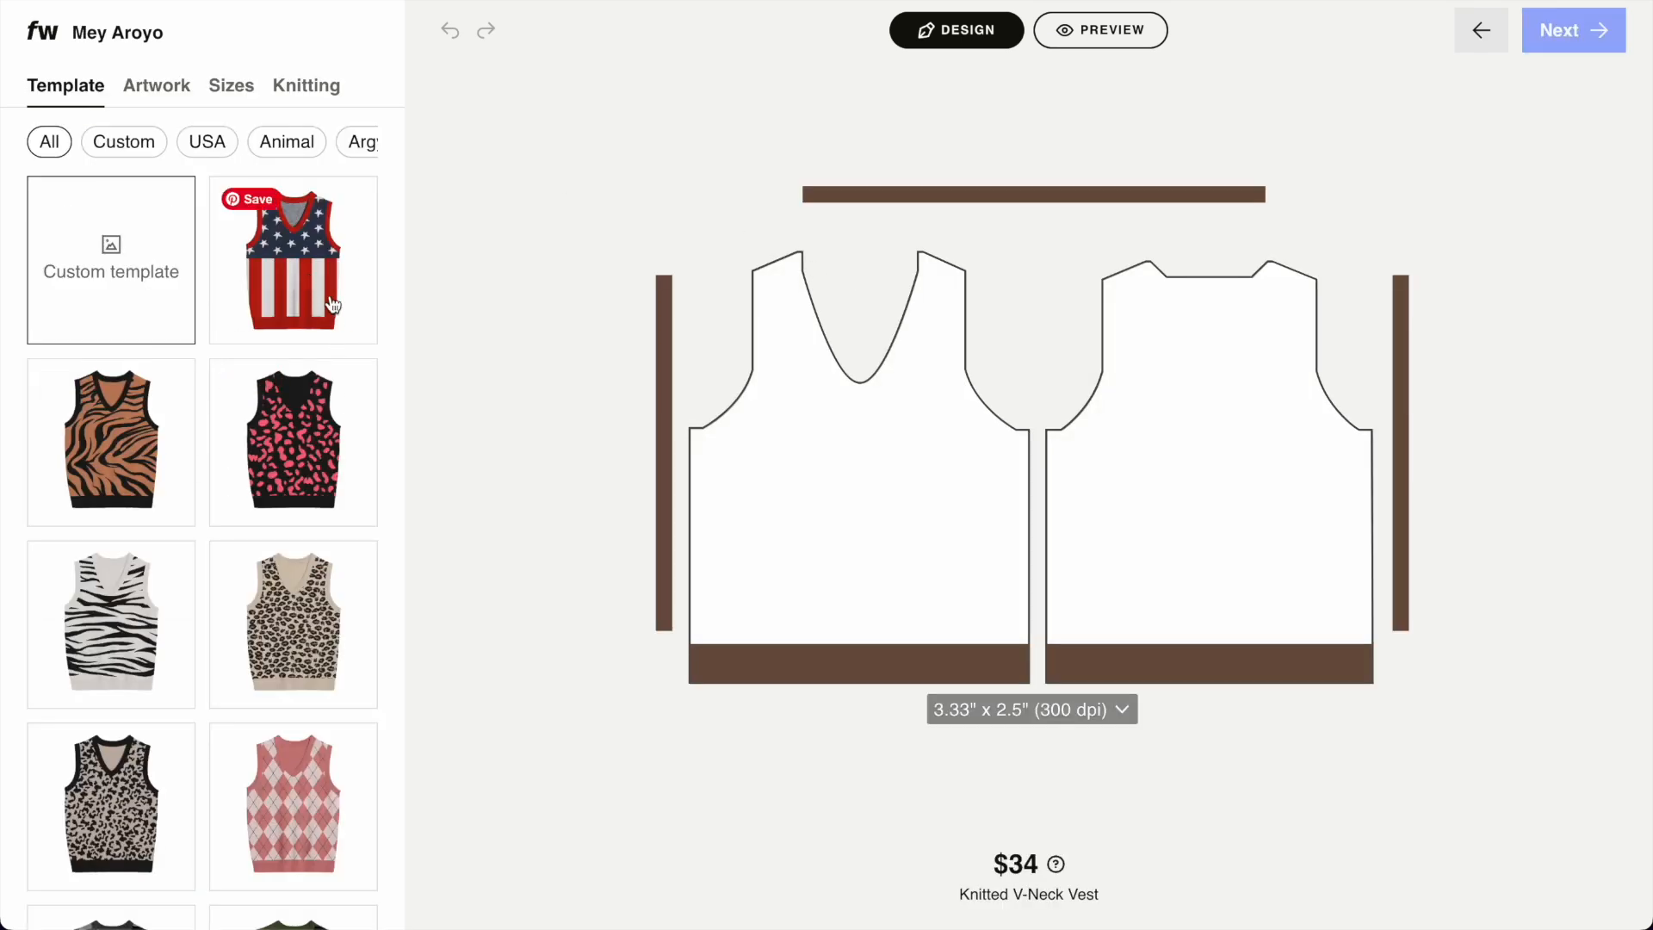
# Browse the vest's preset templates and apply the pink mountain landscape design with powder-blue trim.
pyautogui.scroll(-8, 332, 302)
pyautogui.scroll(-12, 348, 476)
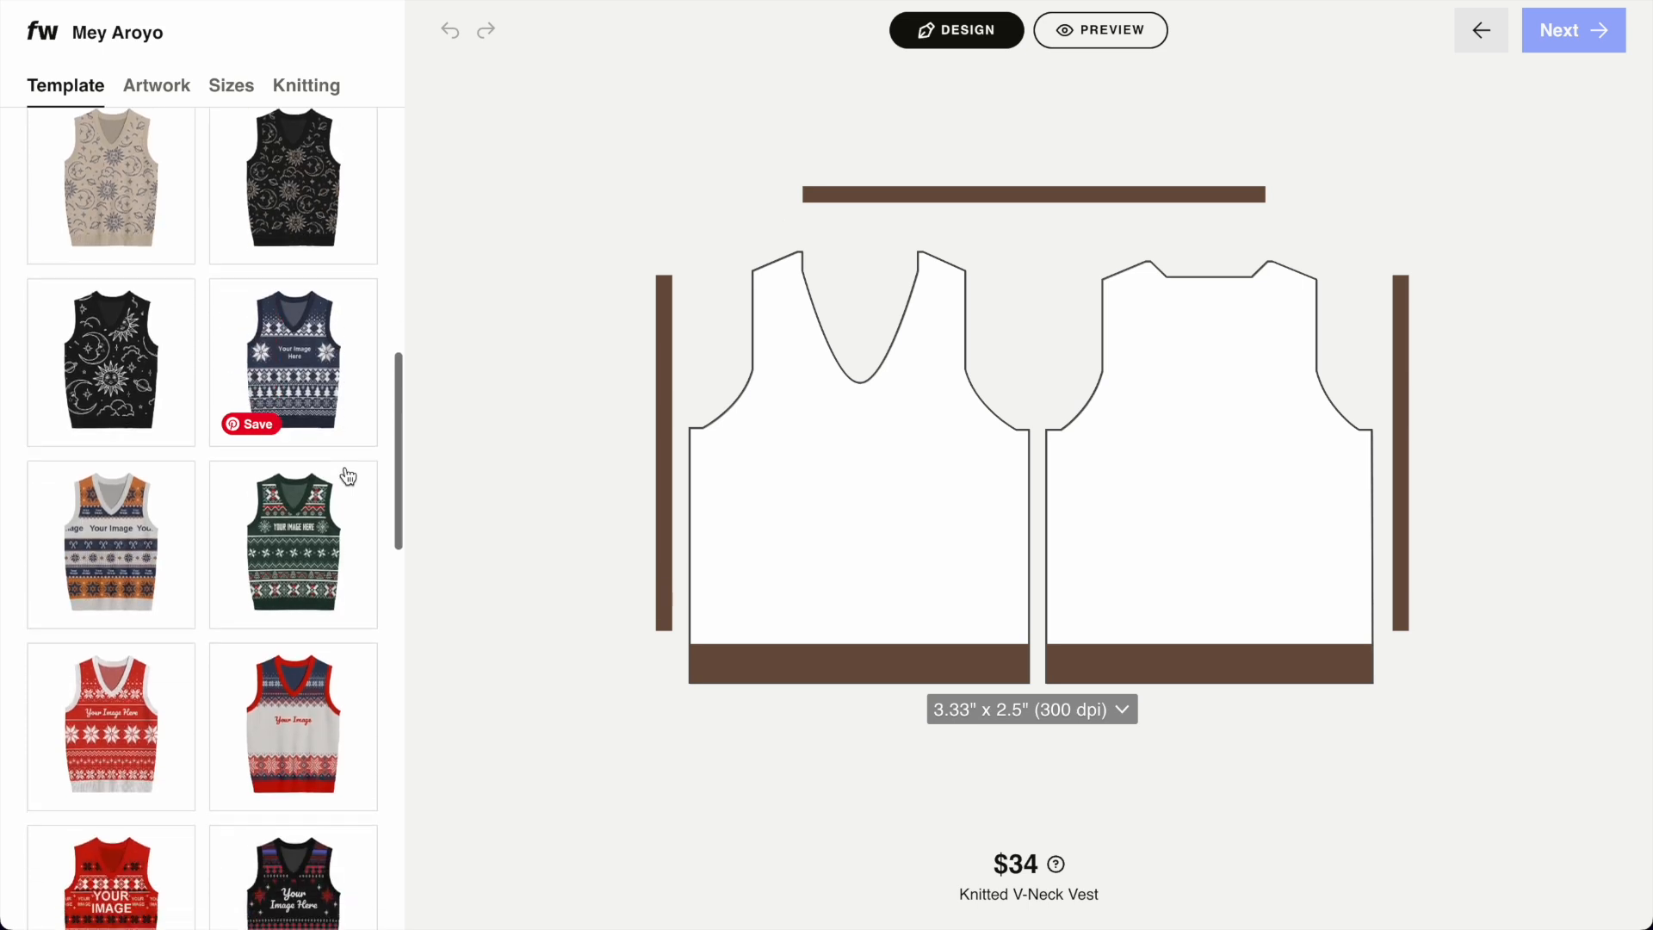
pyautogui.scroll(-4, 348, 477)
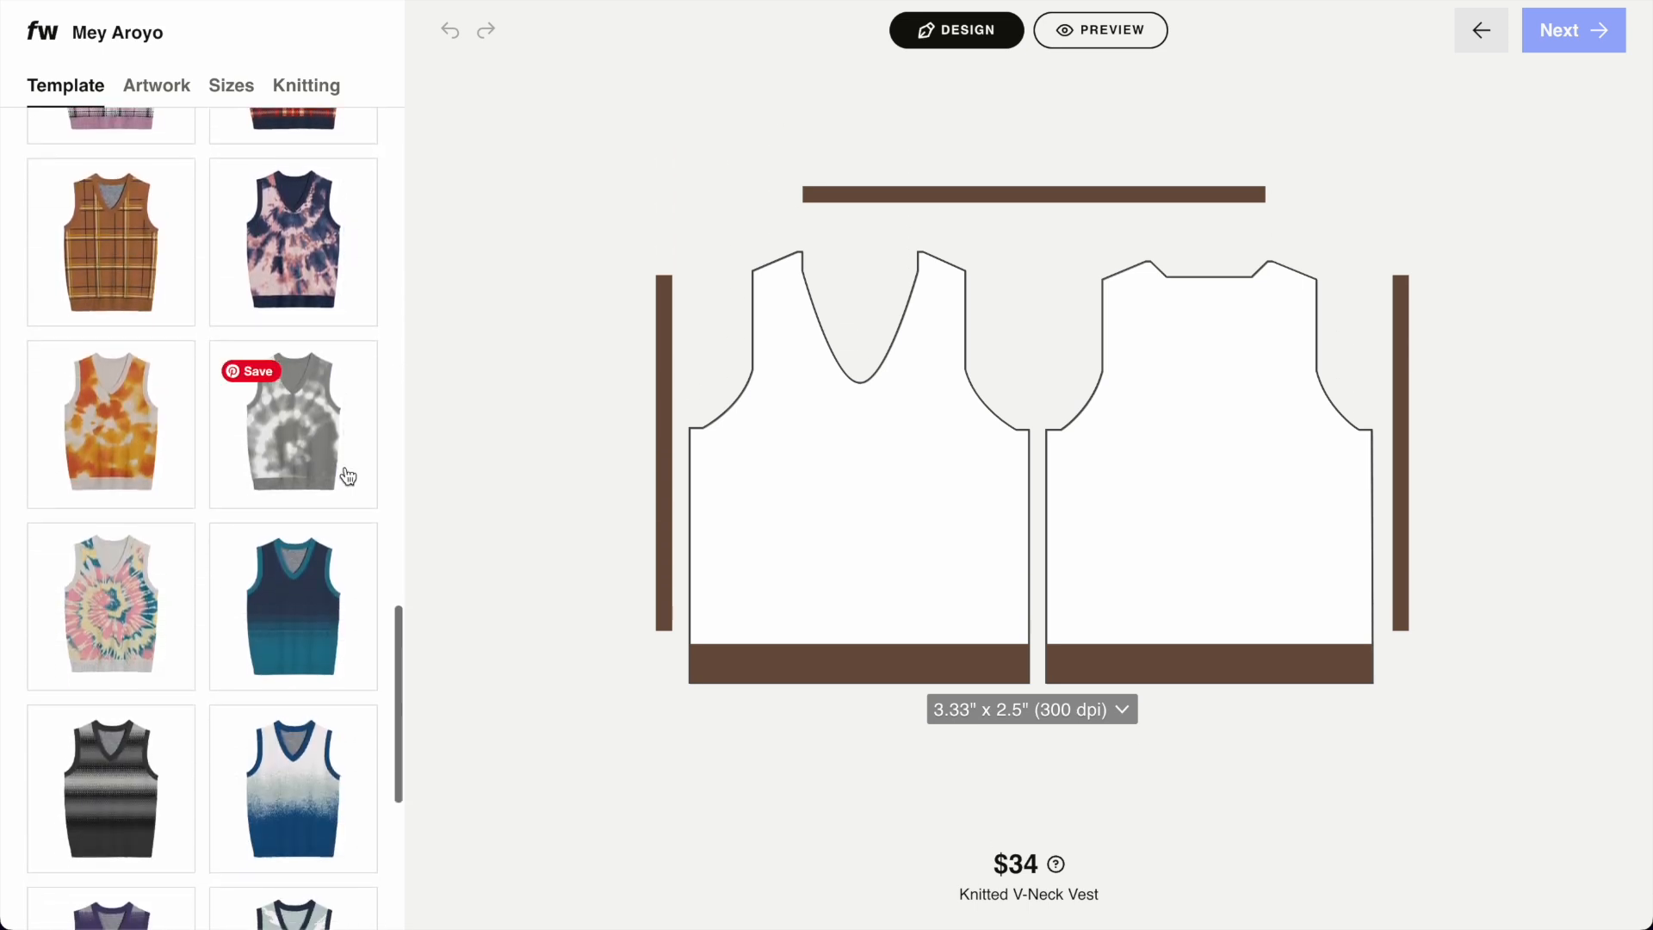
pyautogui.scroll(-6, 347, 476)
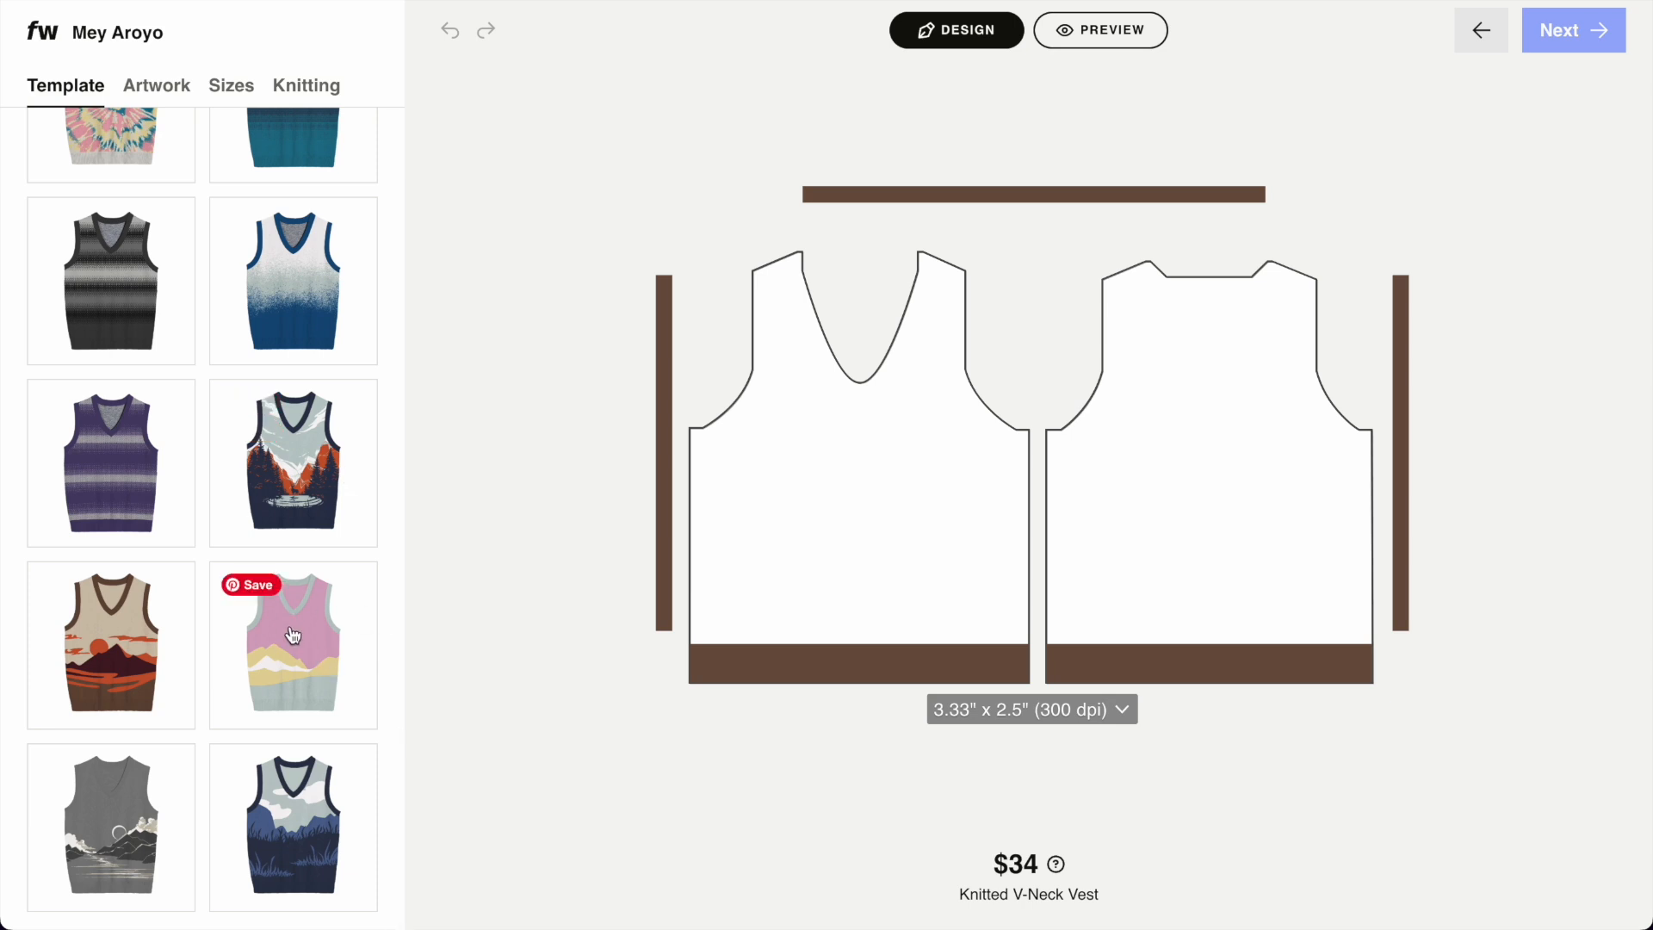
pyautogui.click(293, 635)
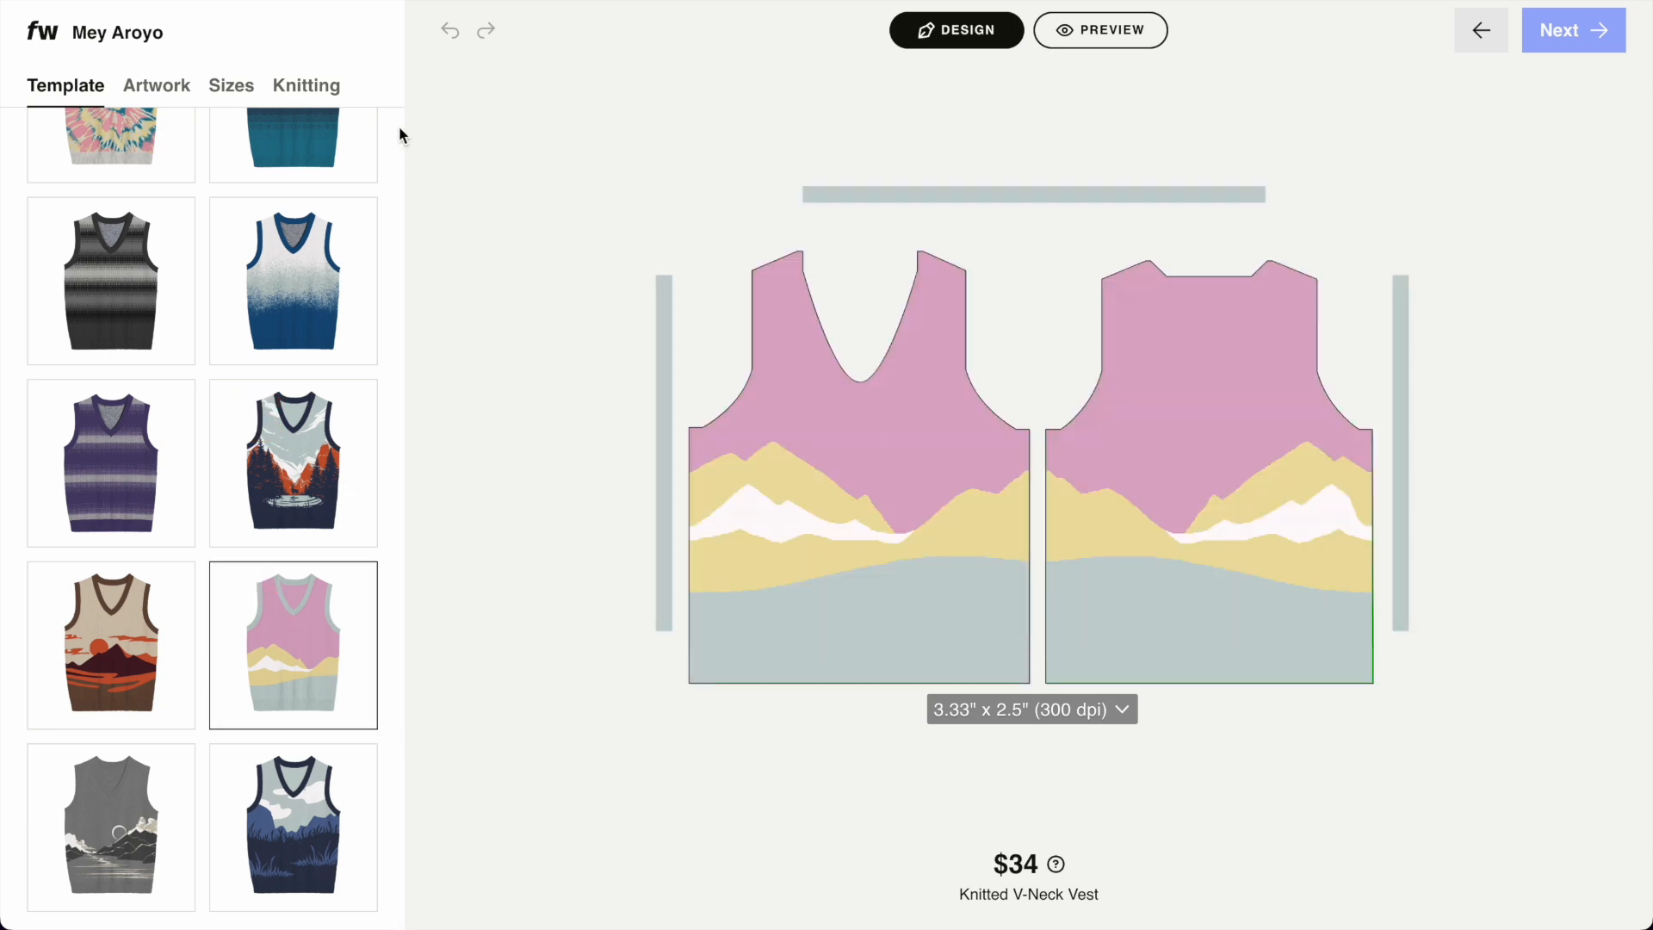
pyautogui.scroll(15, 258, 259)
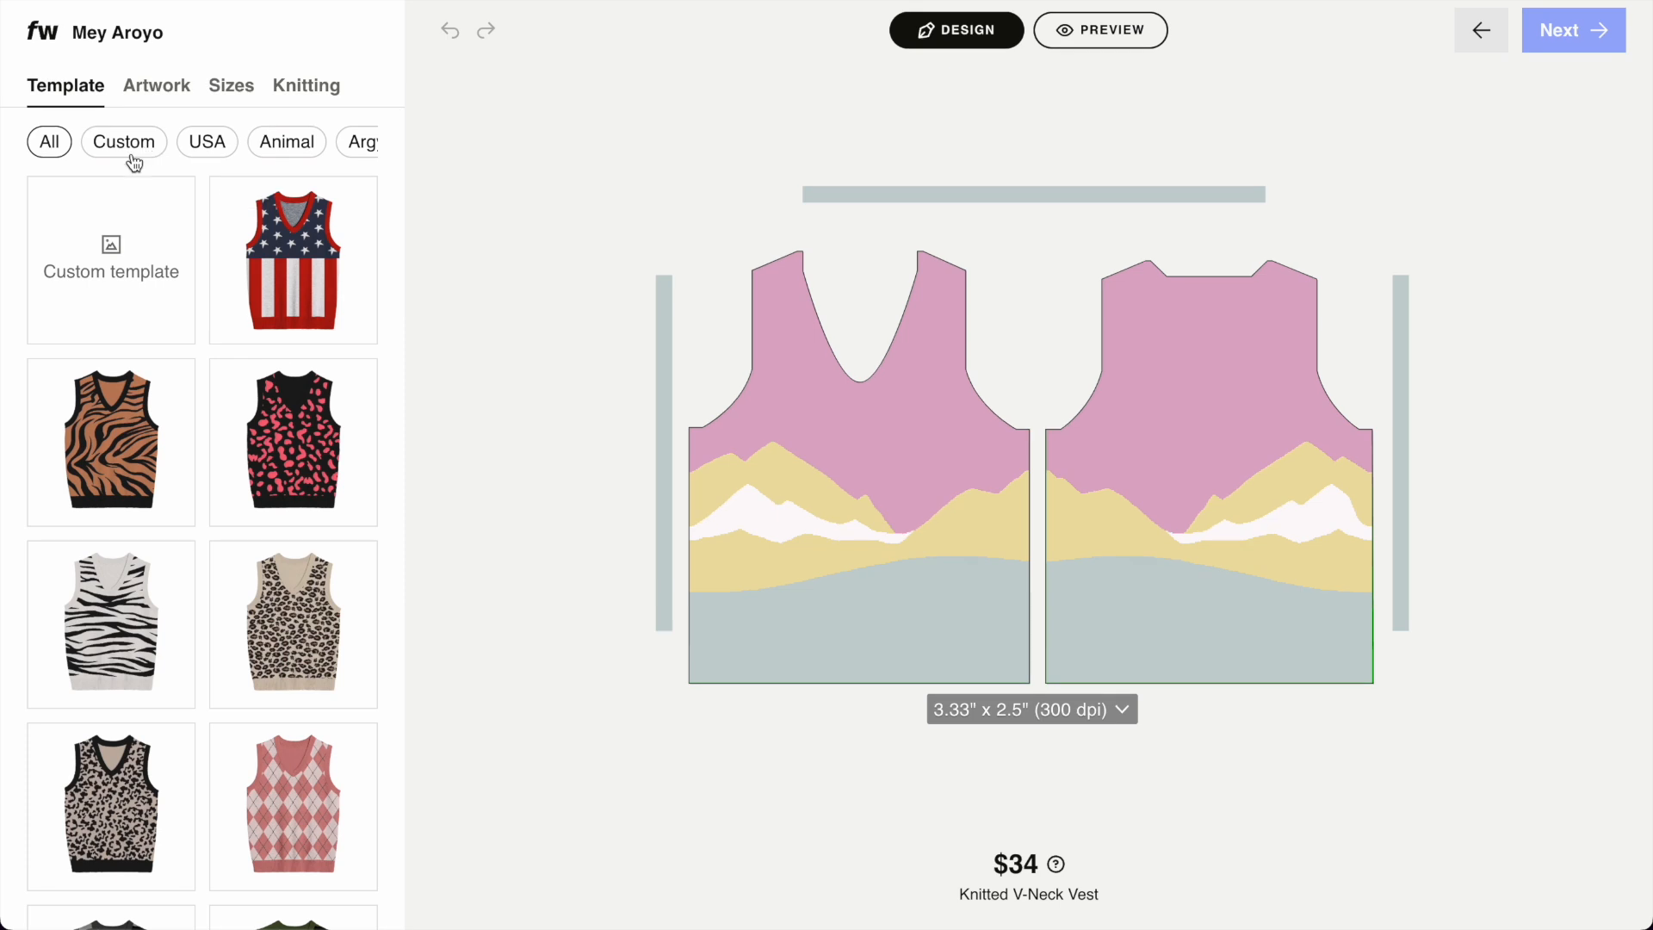
# Examine the vest designer's artwork and knitting yarn options alongside the text tool of the sweater designer.
pyautogui.click(183, 90)
pyautogui.click(57, 85)
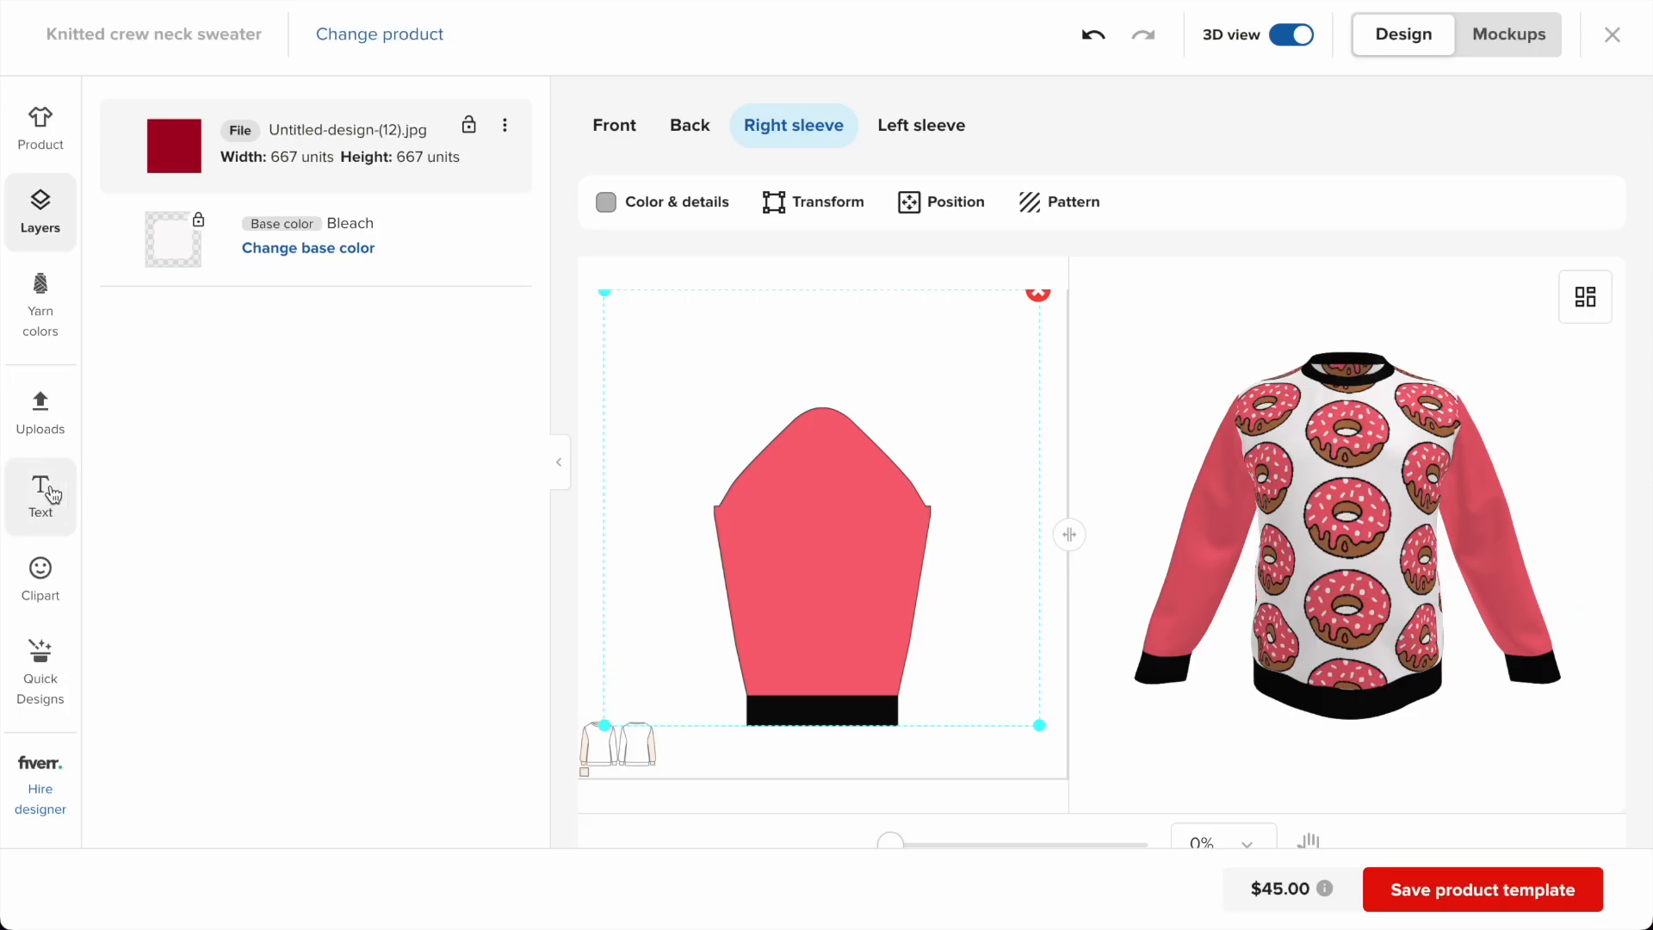
pyautogui.click(48, 495)
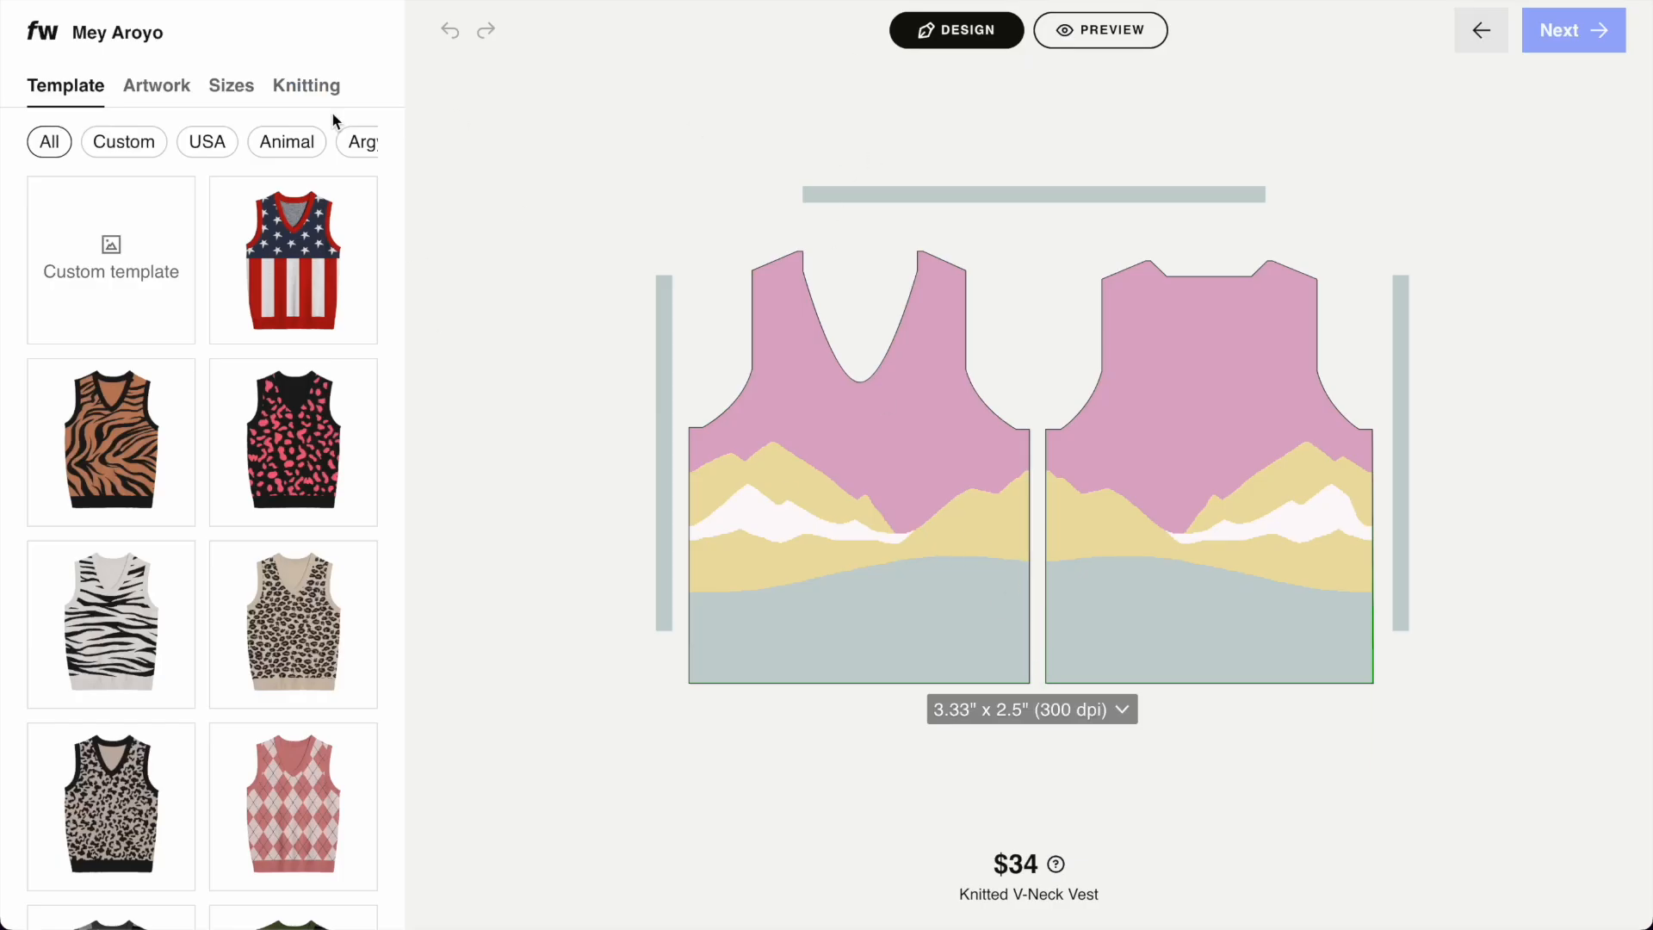
pyautogui.click(153, 89)
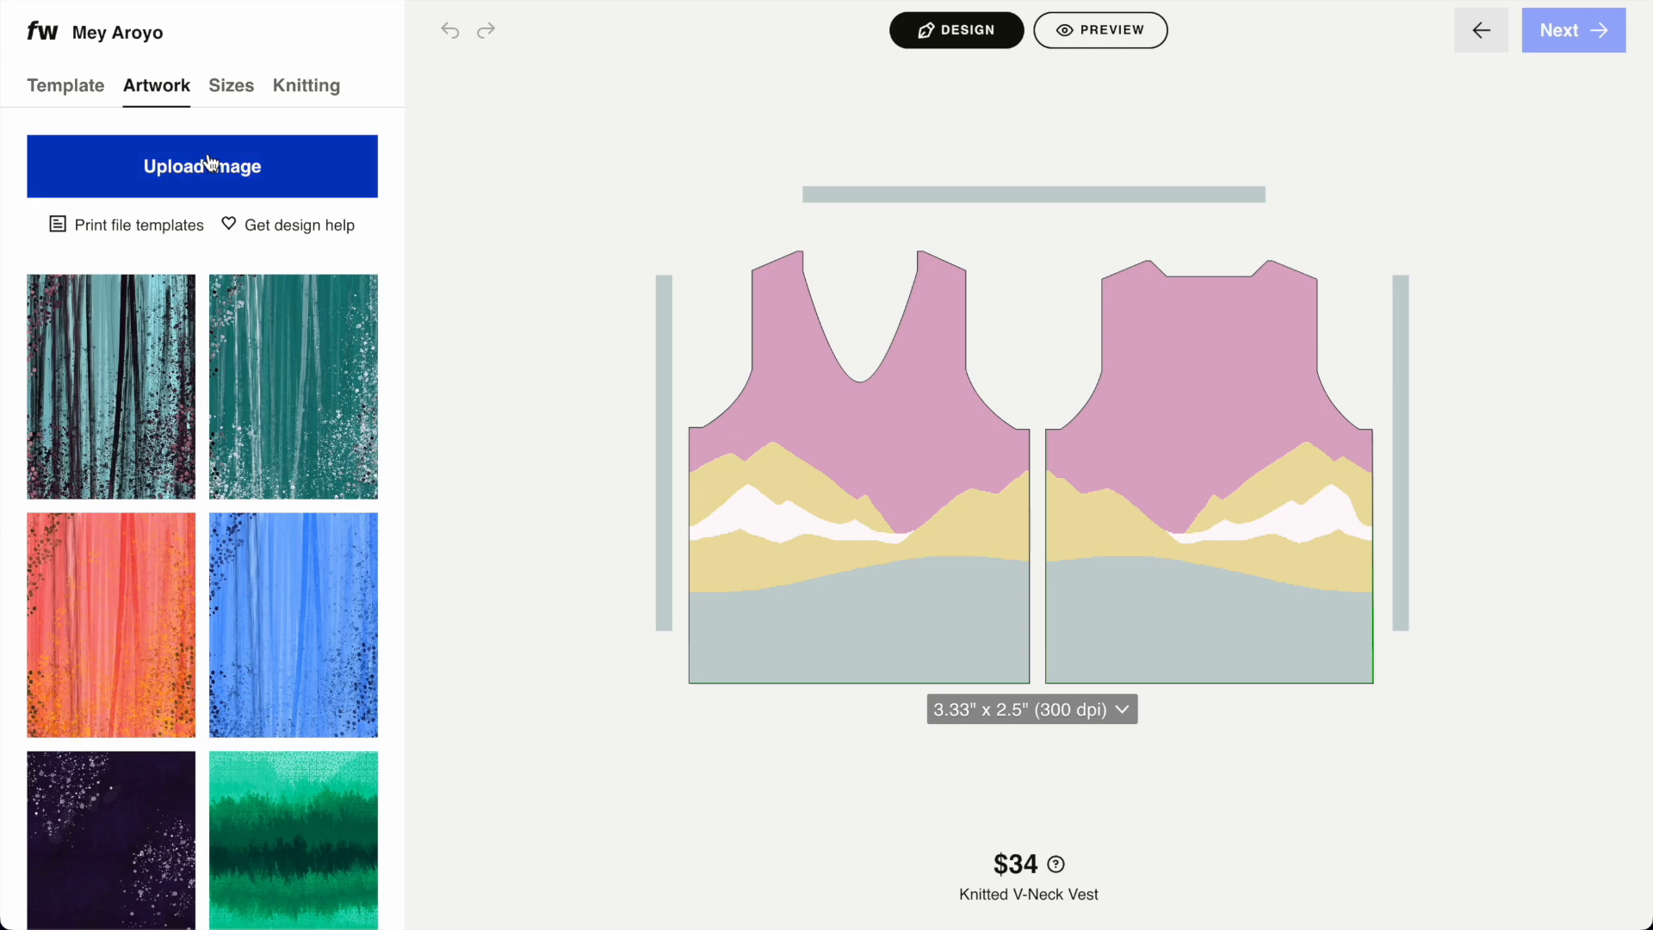
pyautogui.click(318, 88)
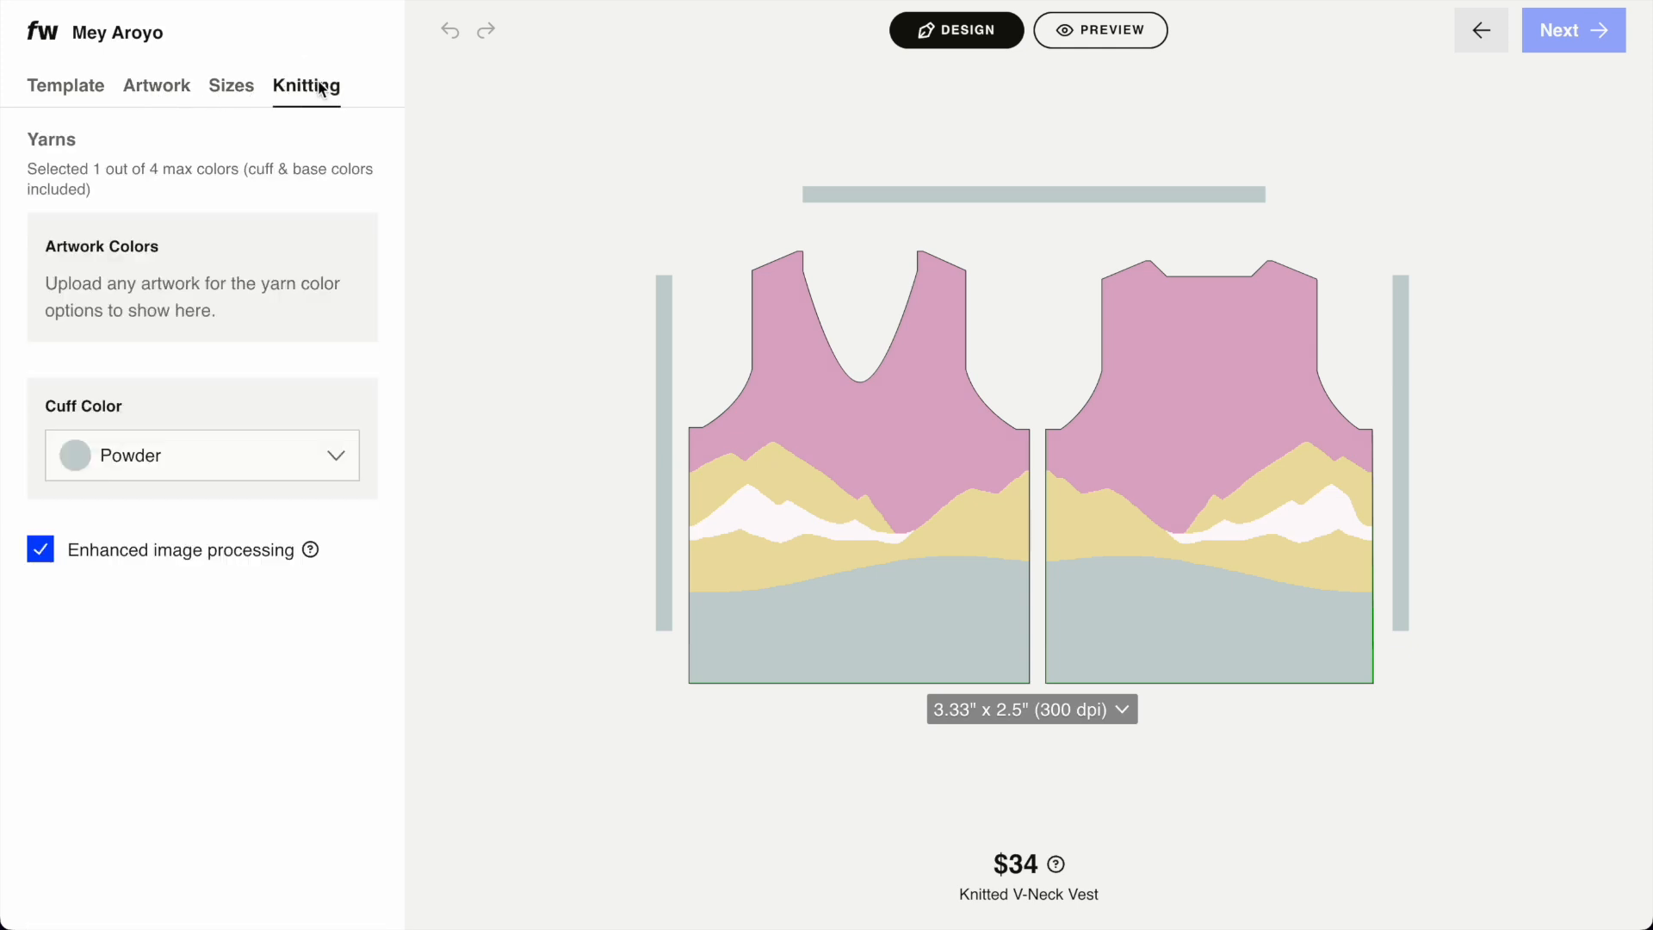
# Reset the vest to the blank custom template and open its artwork options.
pyautogui.click(84, 96)
pyautogui.click(107, 257)
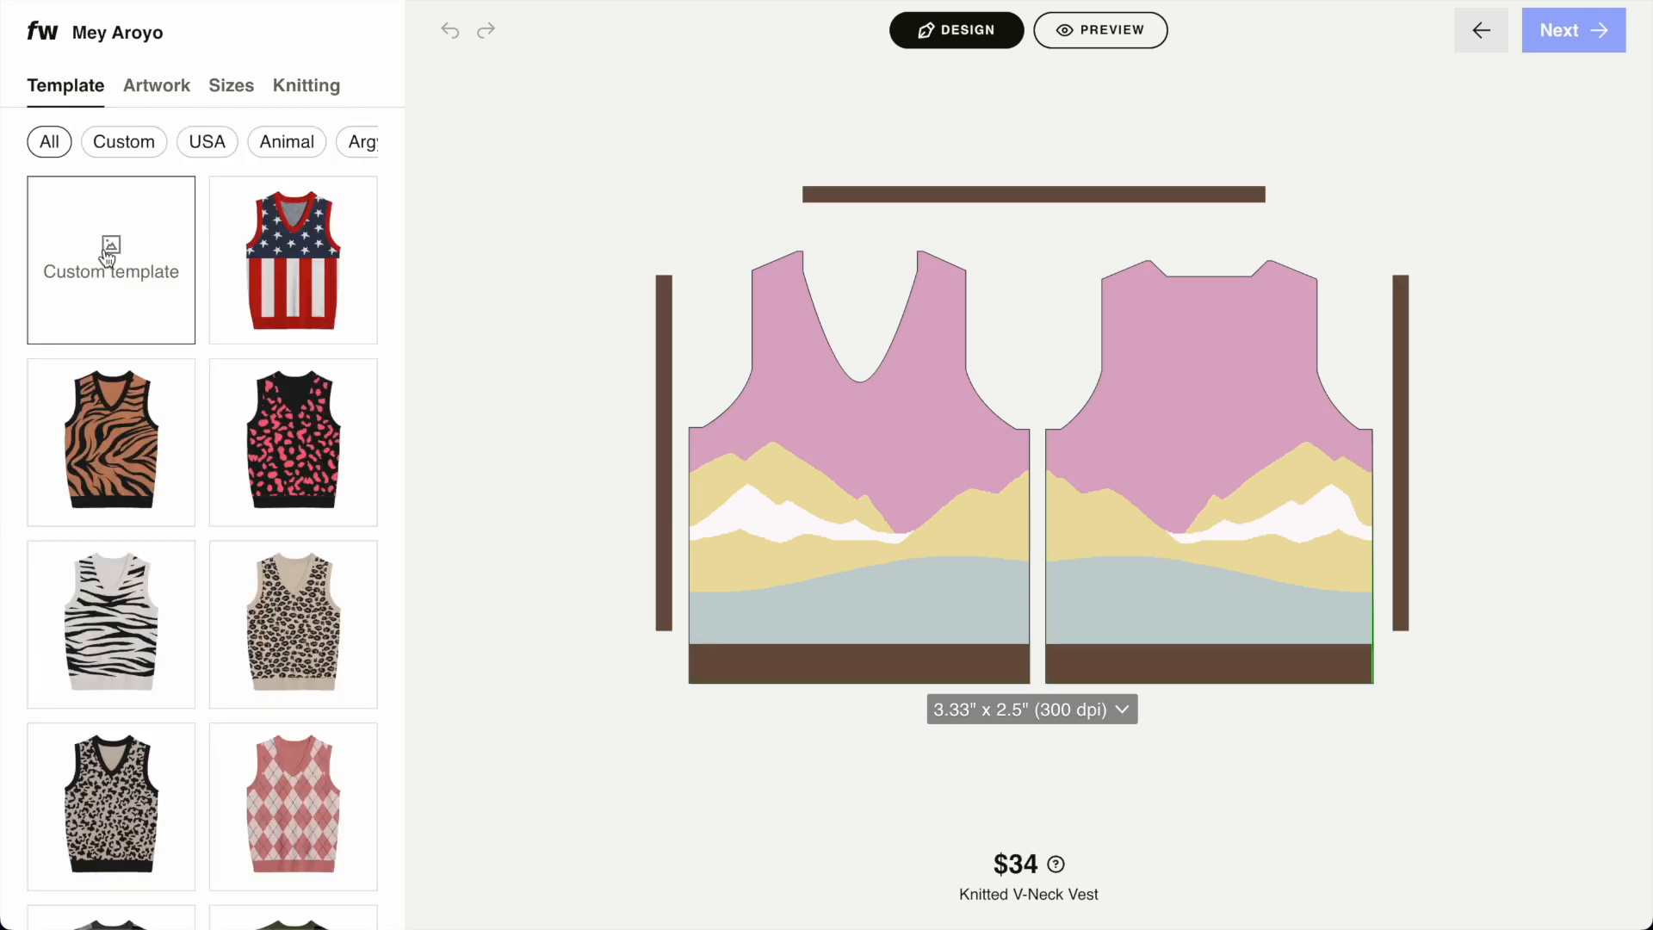
pyautogui.click(154, 90)
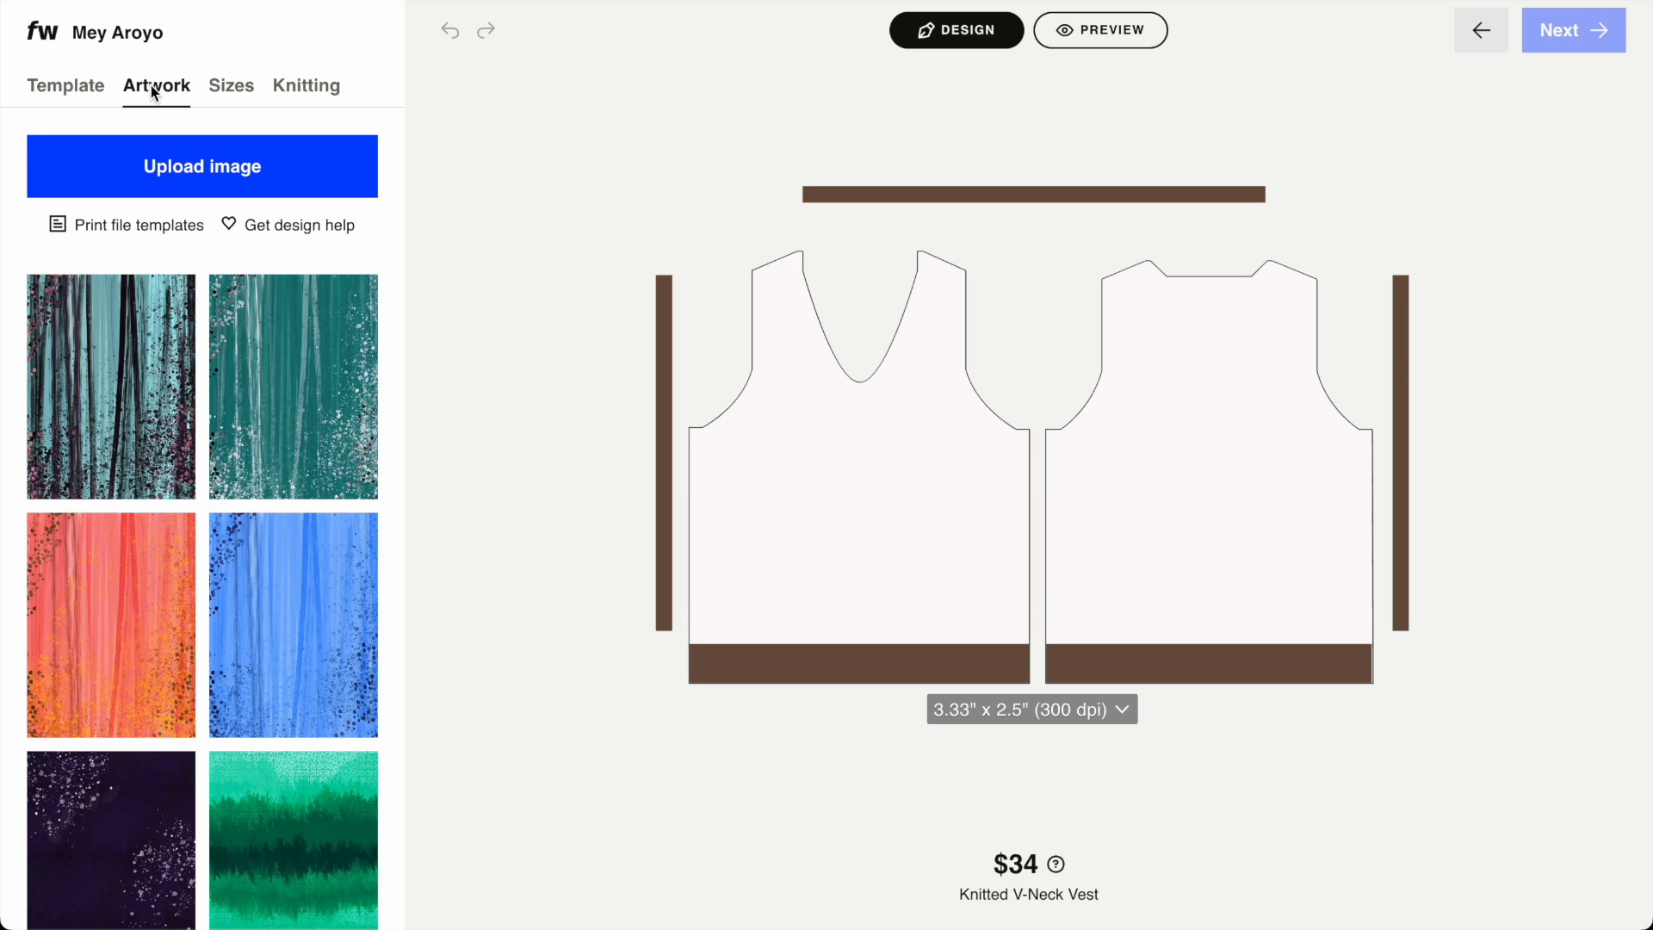
# Add the brown cow artwork with the blue bow to the vest, shrink it to about 0.85" x 0.97" and center it on the front.
pyautogui.scroll(-10, 311, 594)
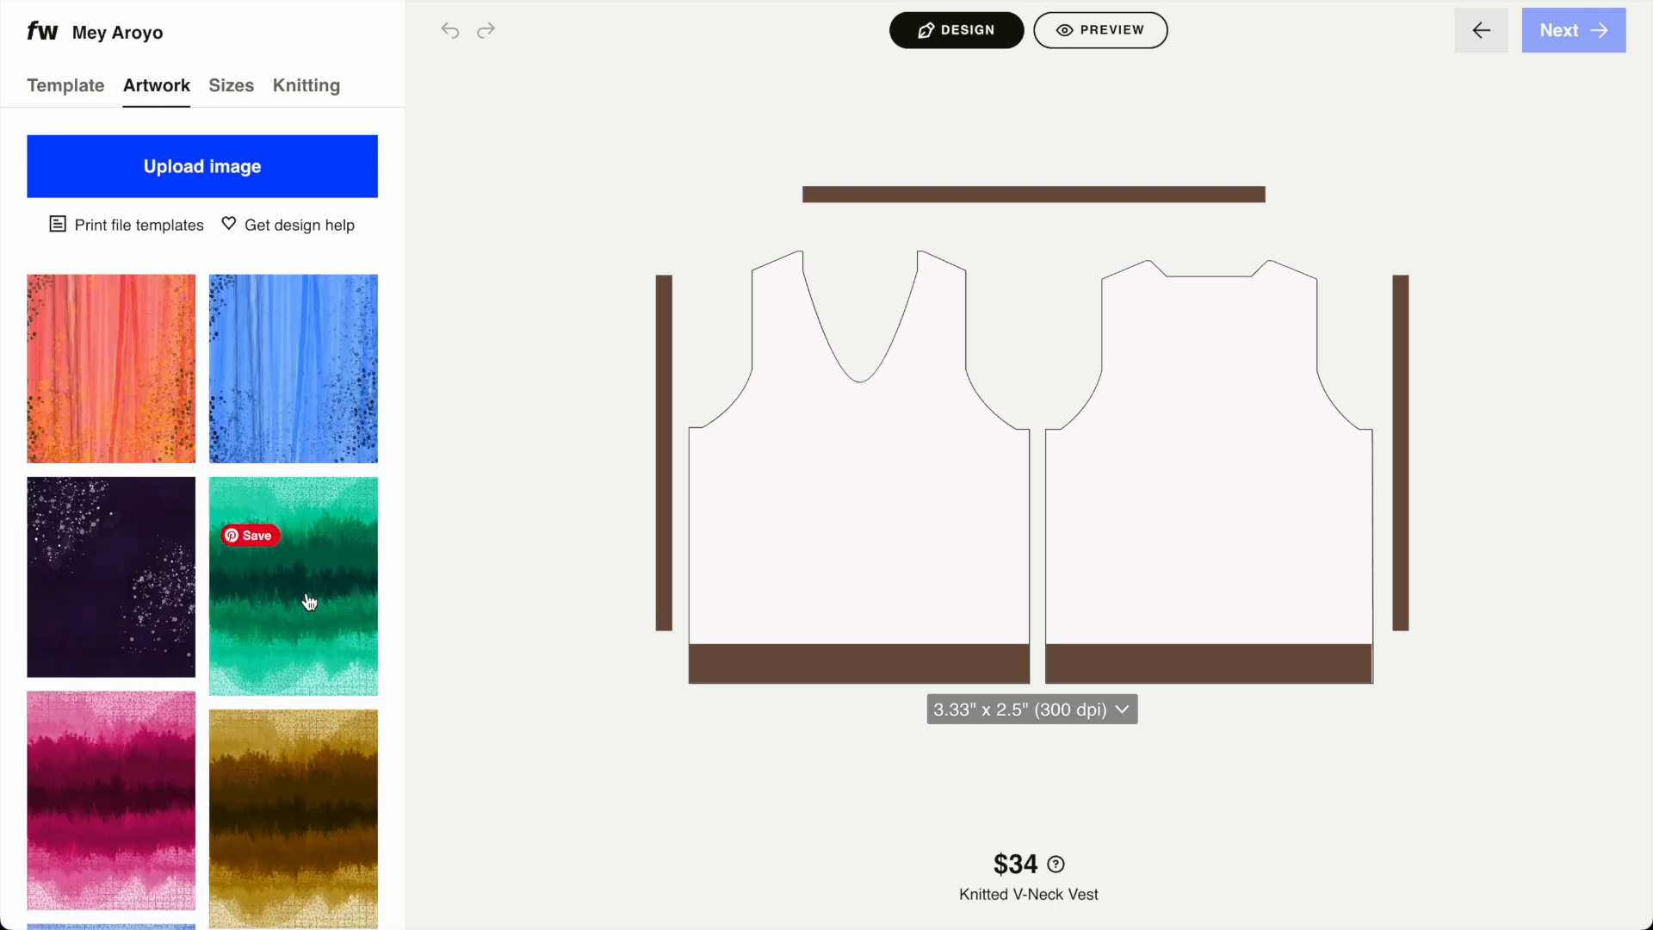
pyautogui.scroll(-12, 310, 602)
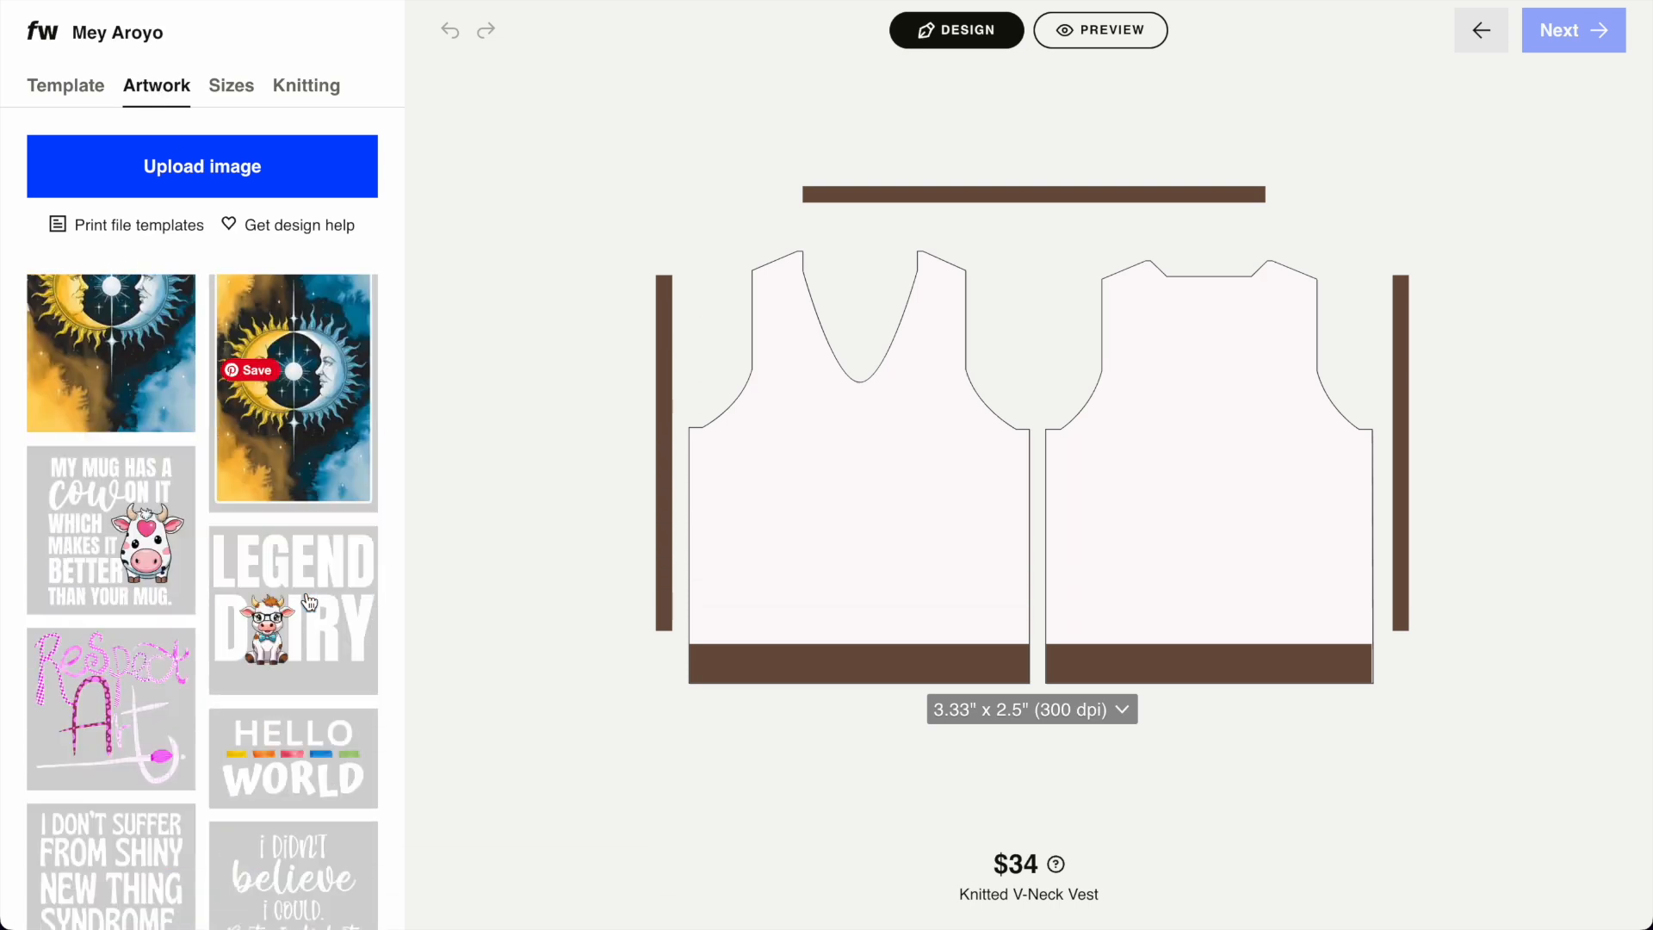
pyautogui.scroll(-2, 310, 602)
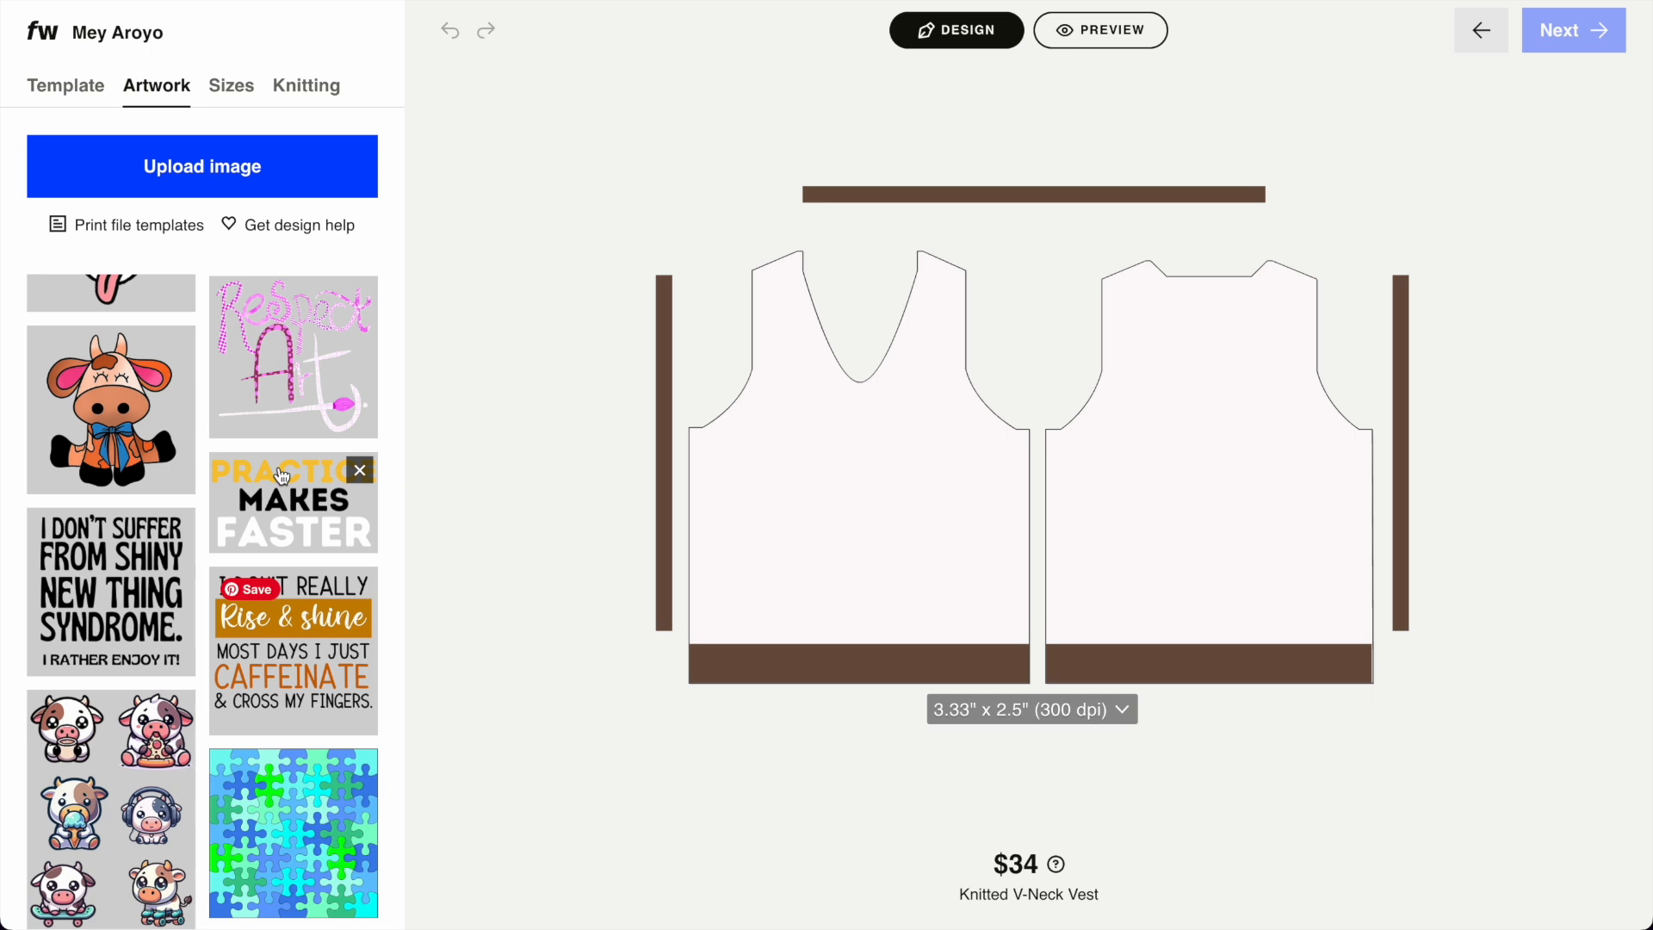
pyautogui.click(121, 421)
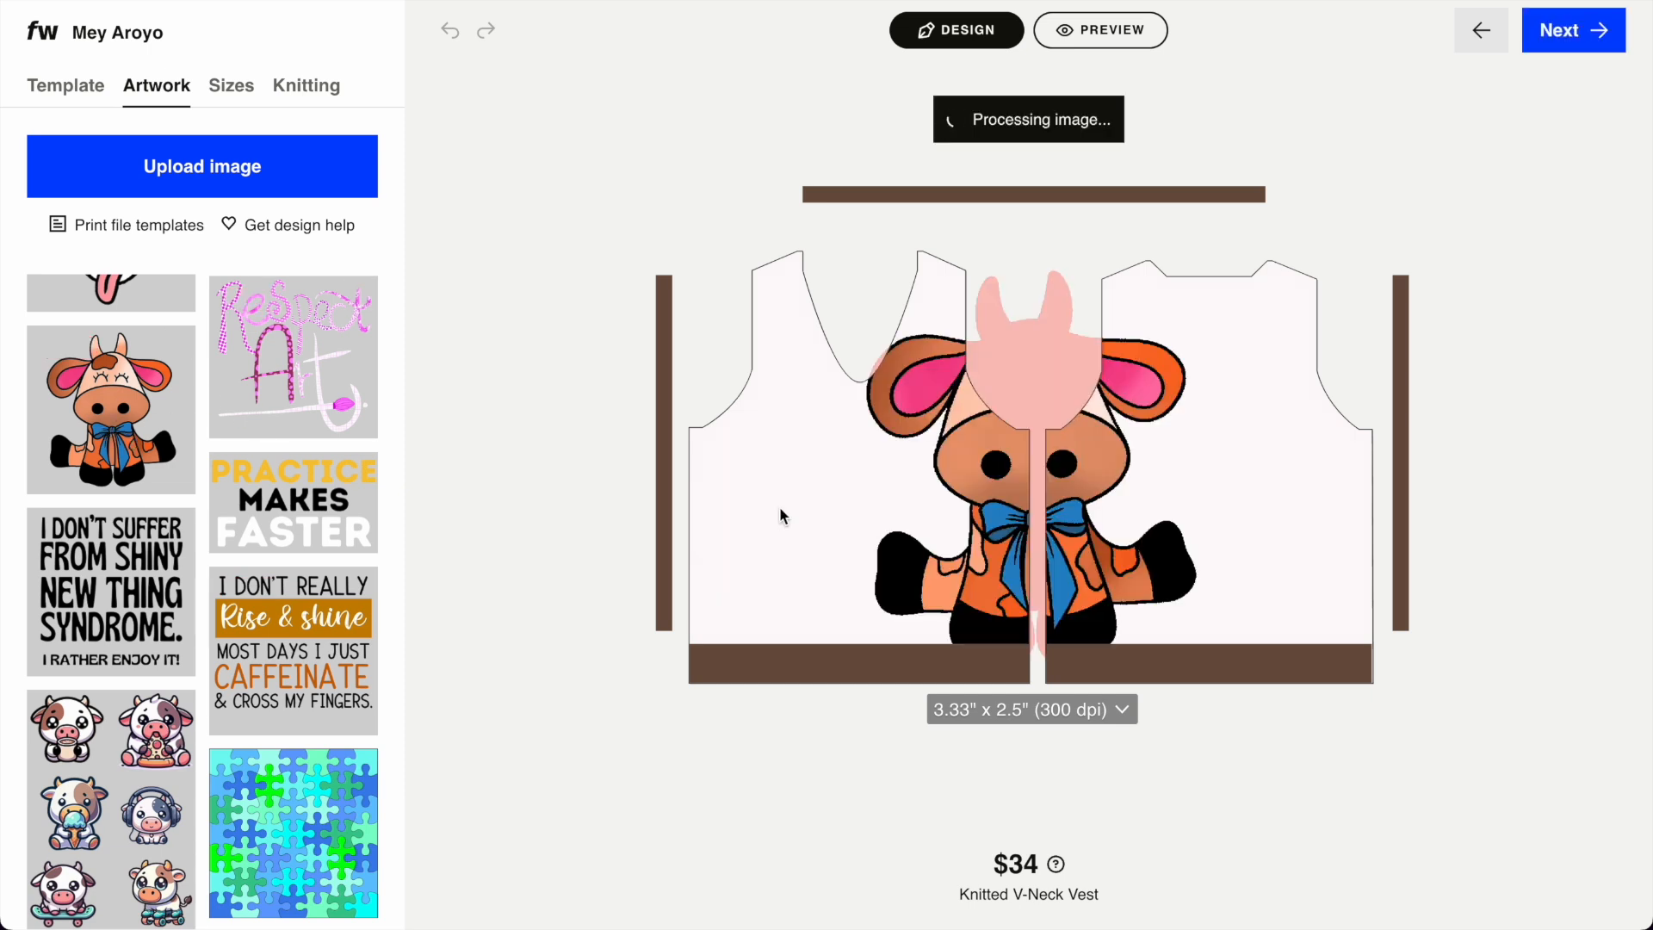
pyautogui.moveTo(1115, 510); pyautogui.dragTo(974, 510)
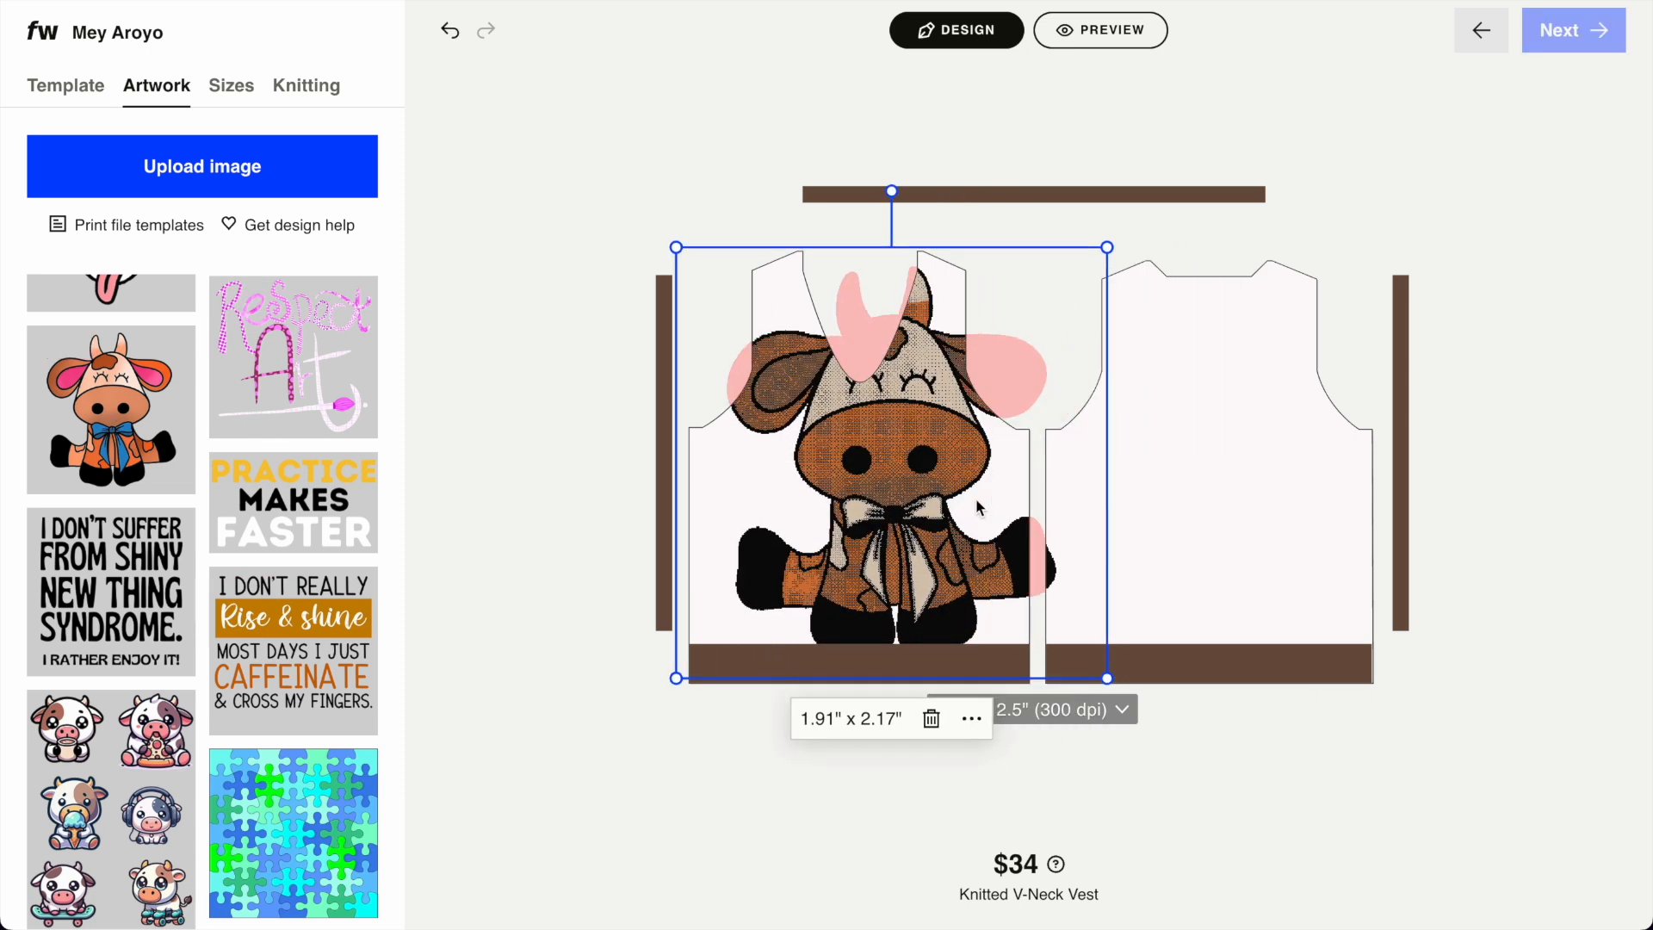
pyautogui.moveTo(1107, 249); pyautogui.dragTo(990, 366)
pyautogui.moveTo(908, 465); pyautogui.dragTo(878, 494)
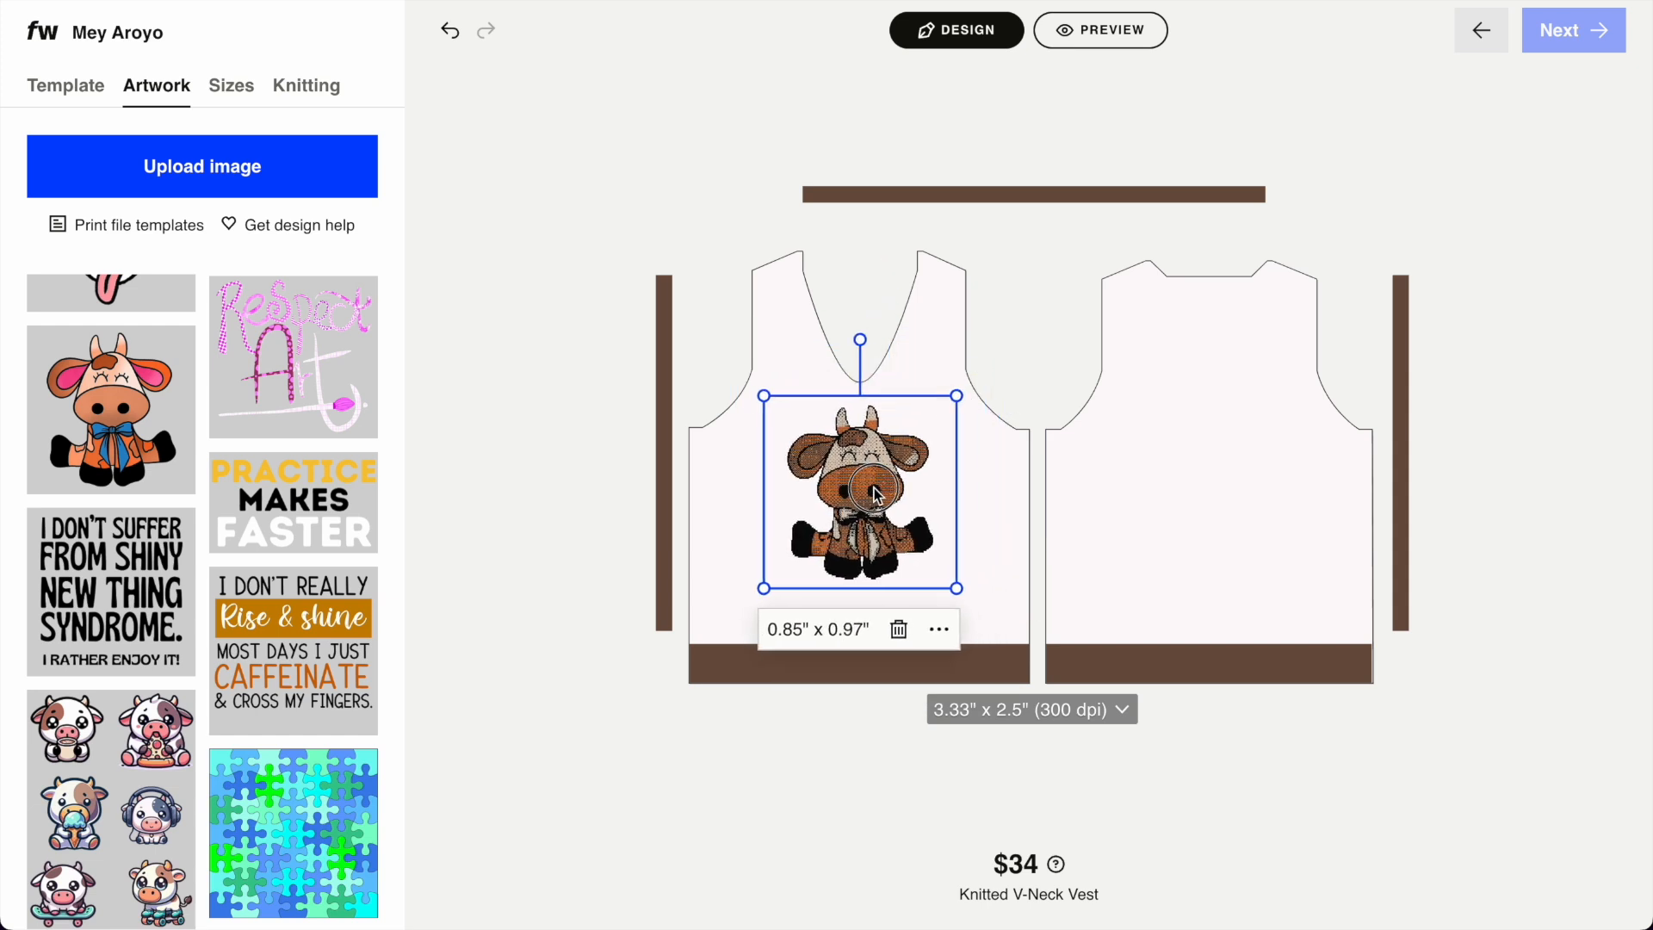
# Set the vest's cuff yarn color to Black.
pyautogui.click(306, 87)
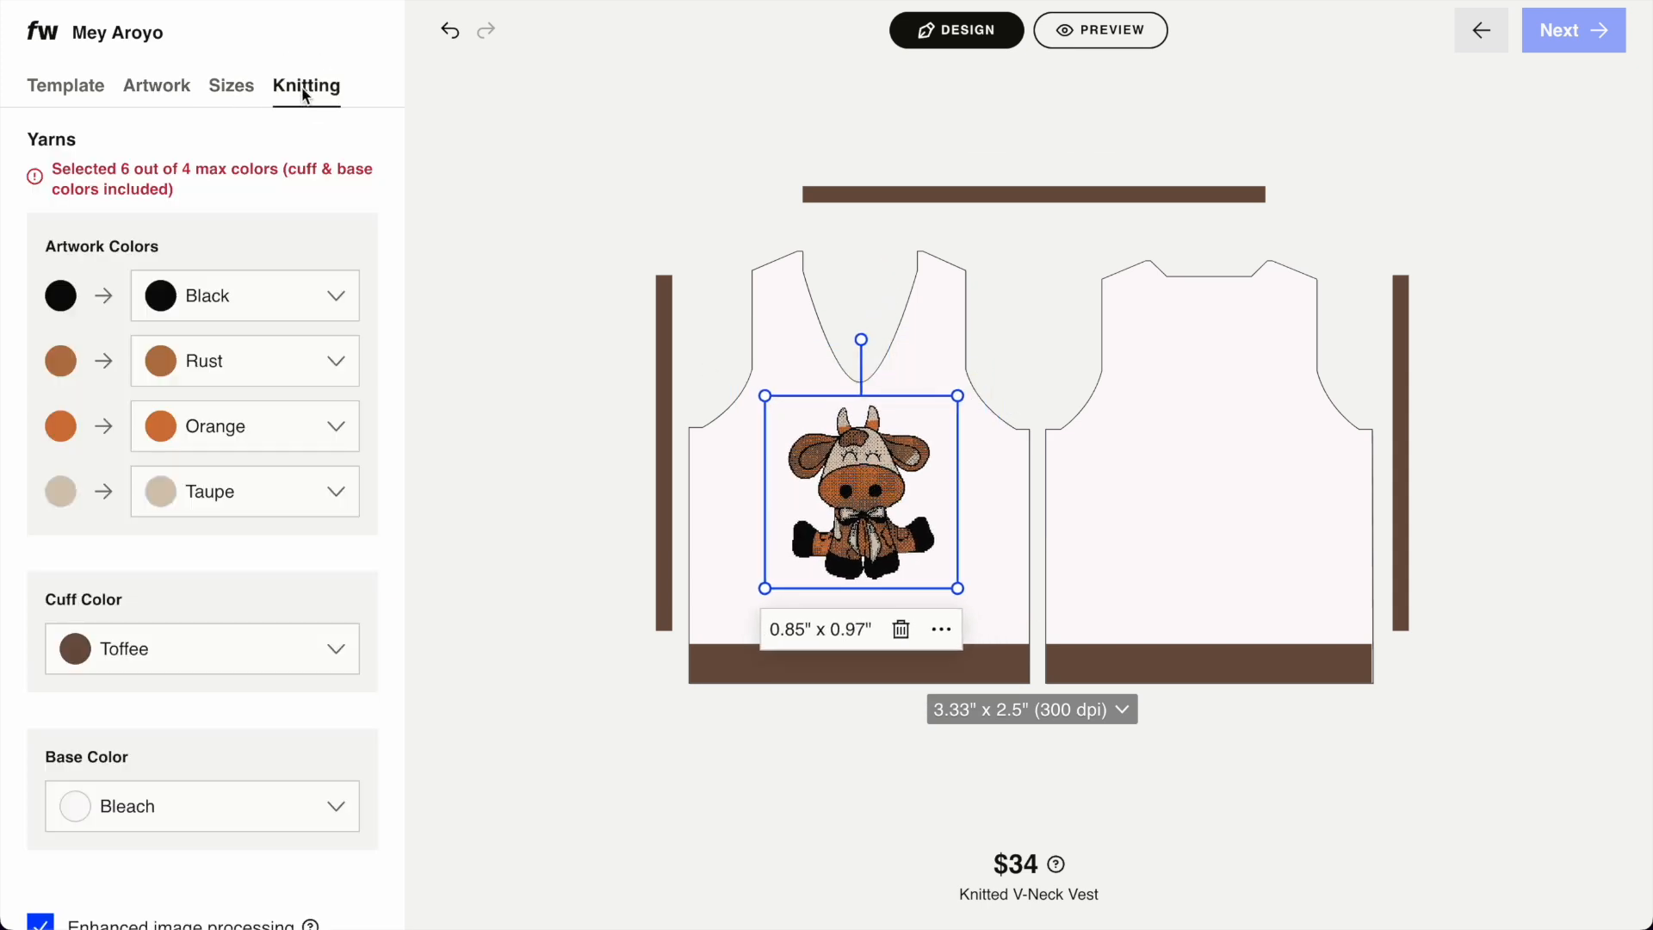
pyautogui.click(245, 657)
pyautogui.click(82, 315)
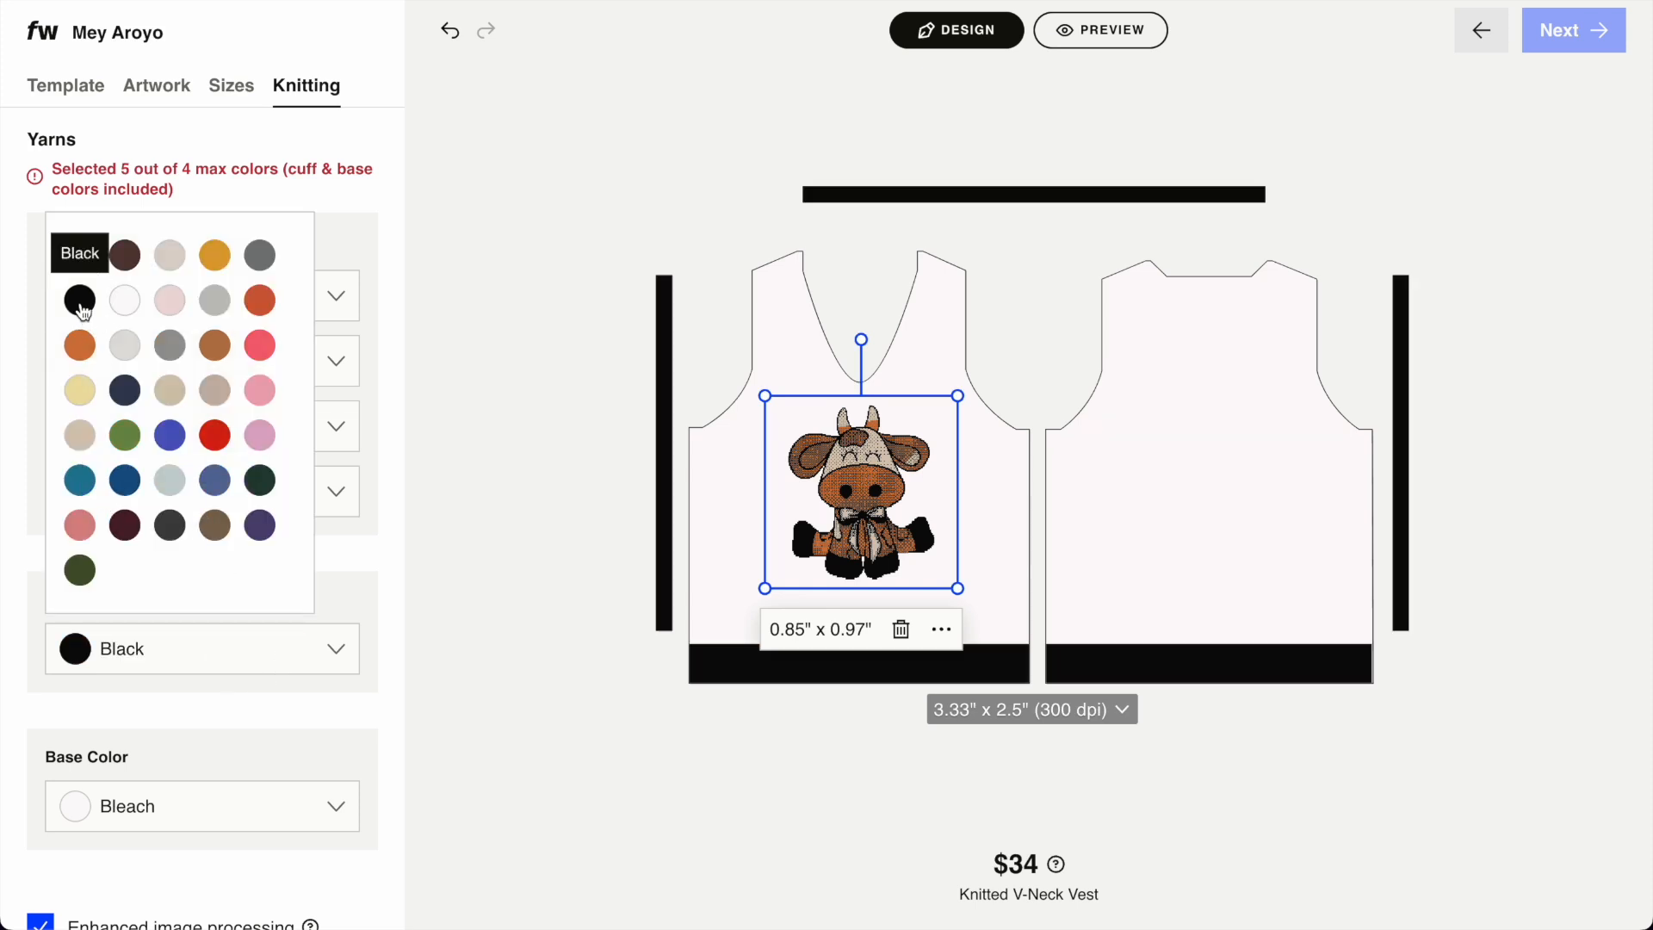
pyautogui.click(257, 718)
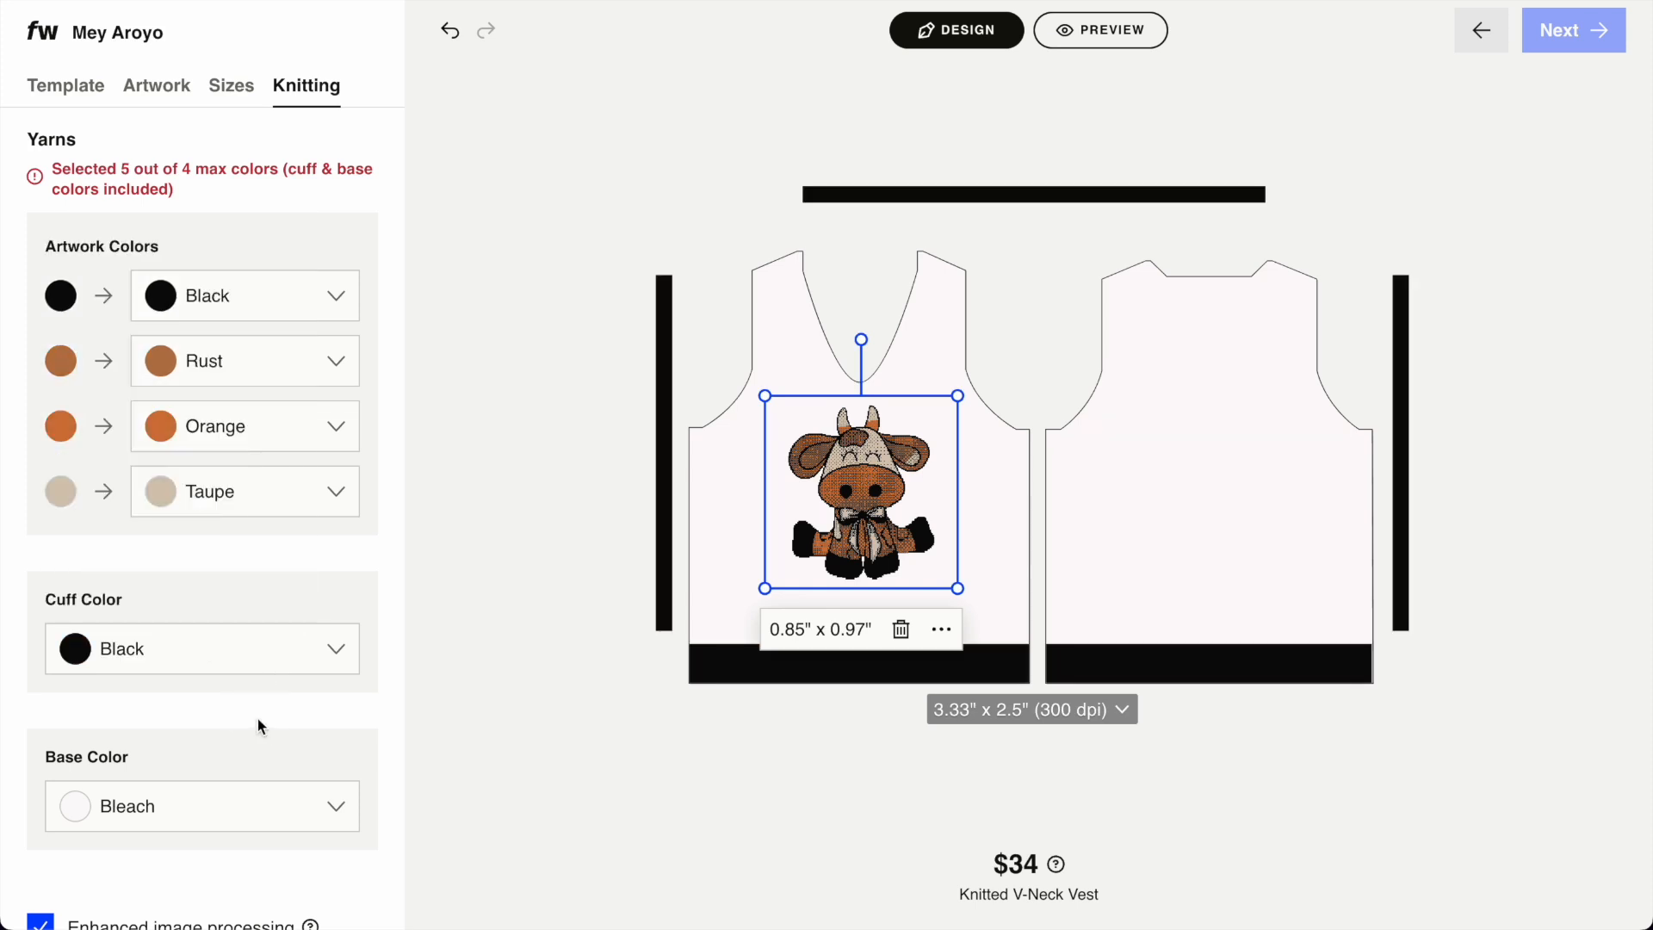
# Set the vest's base yarn color to Taupe, matching one of the cow artwork's yarns.
pyautogui.click(210, 803)
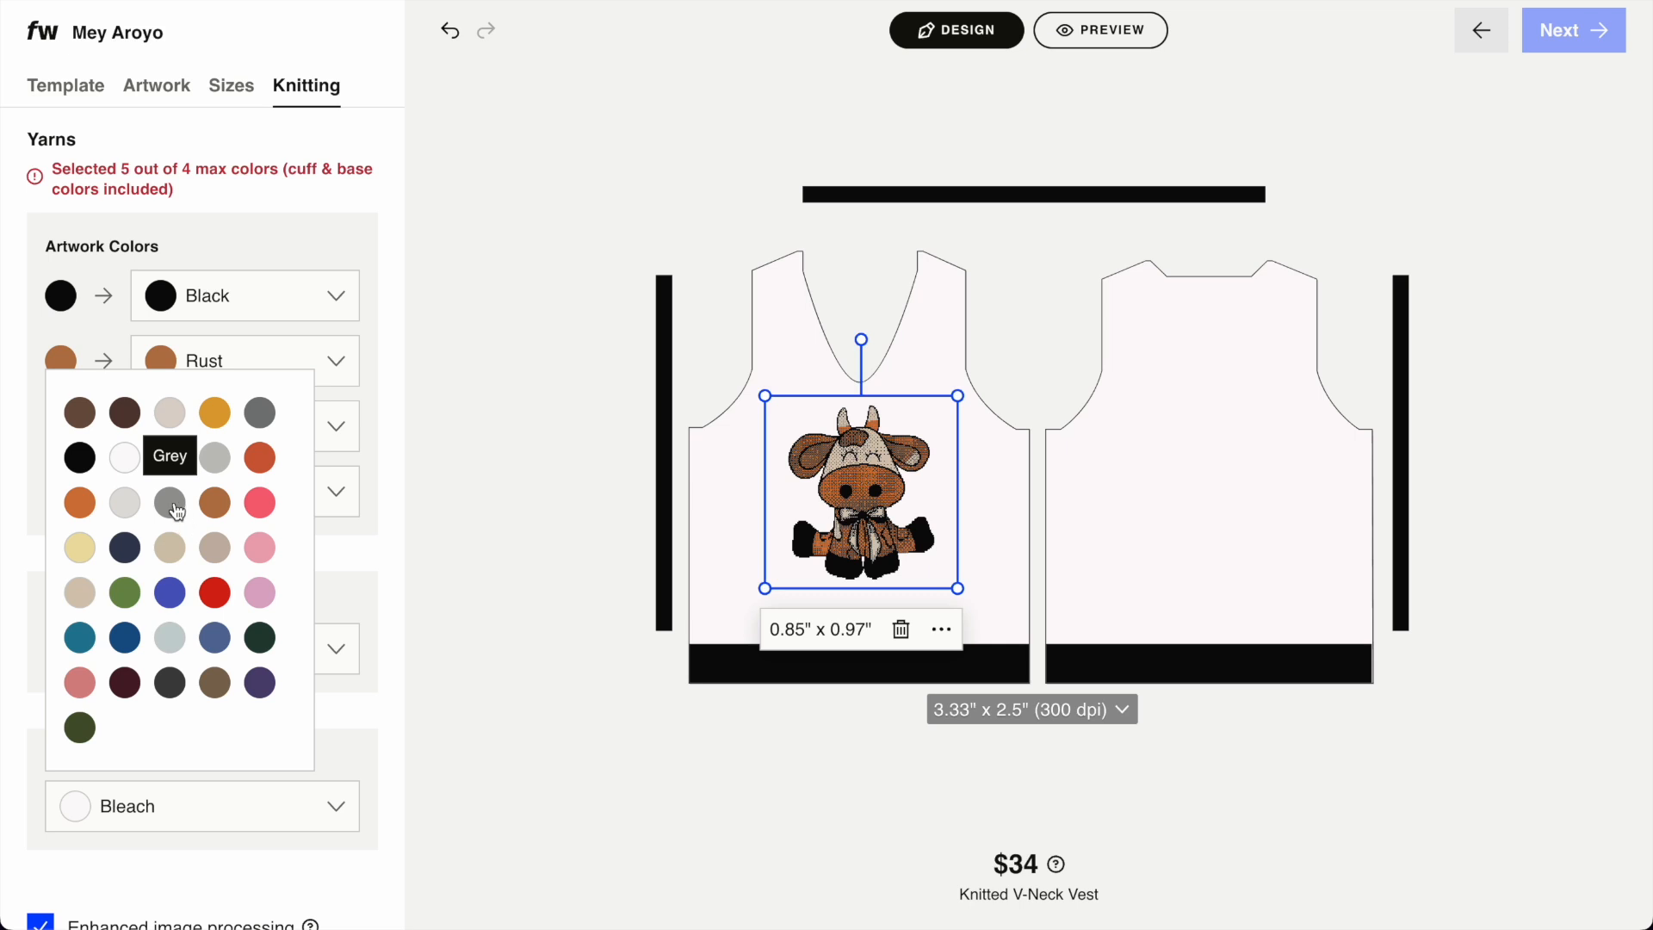
pyautogui.click(327, 560)
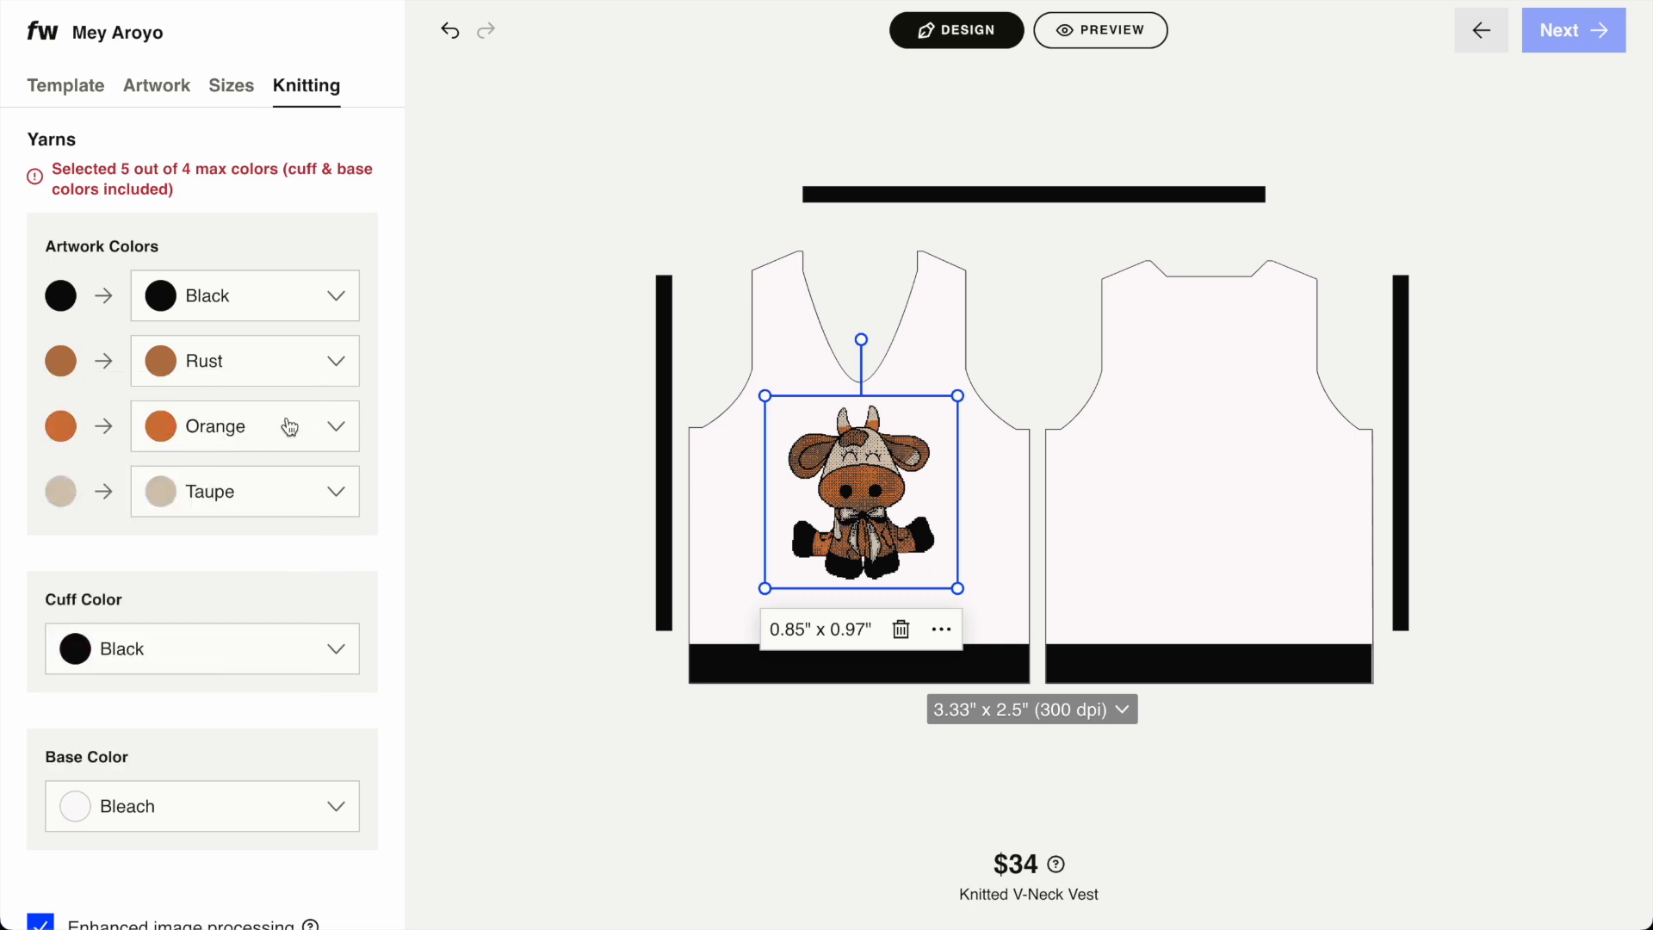
pyautogui.click(195, 826)
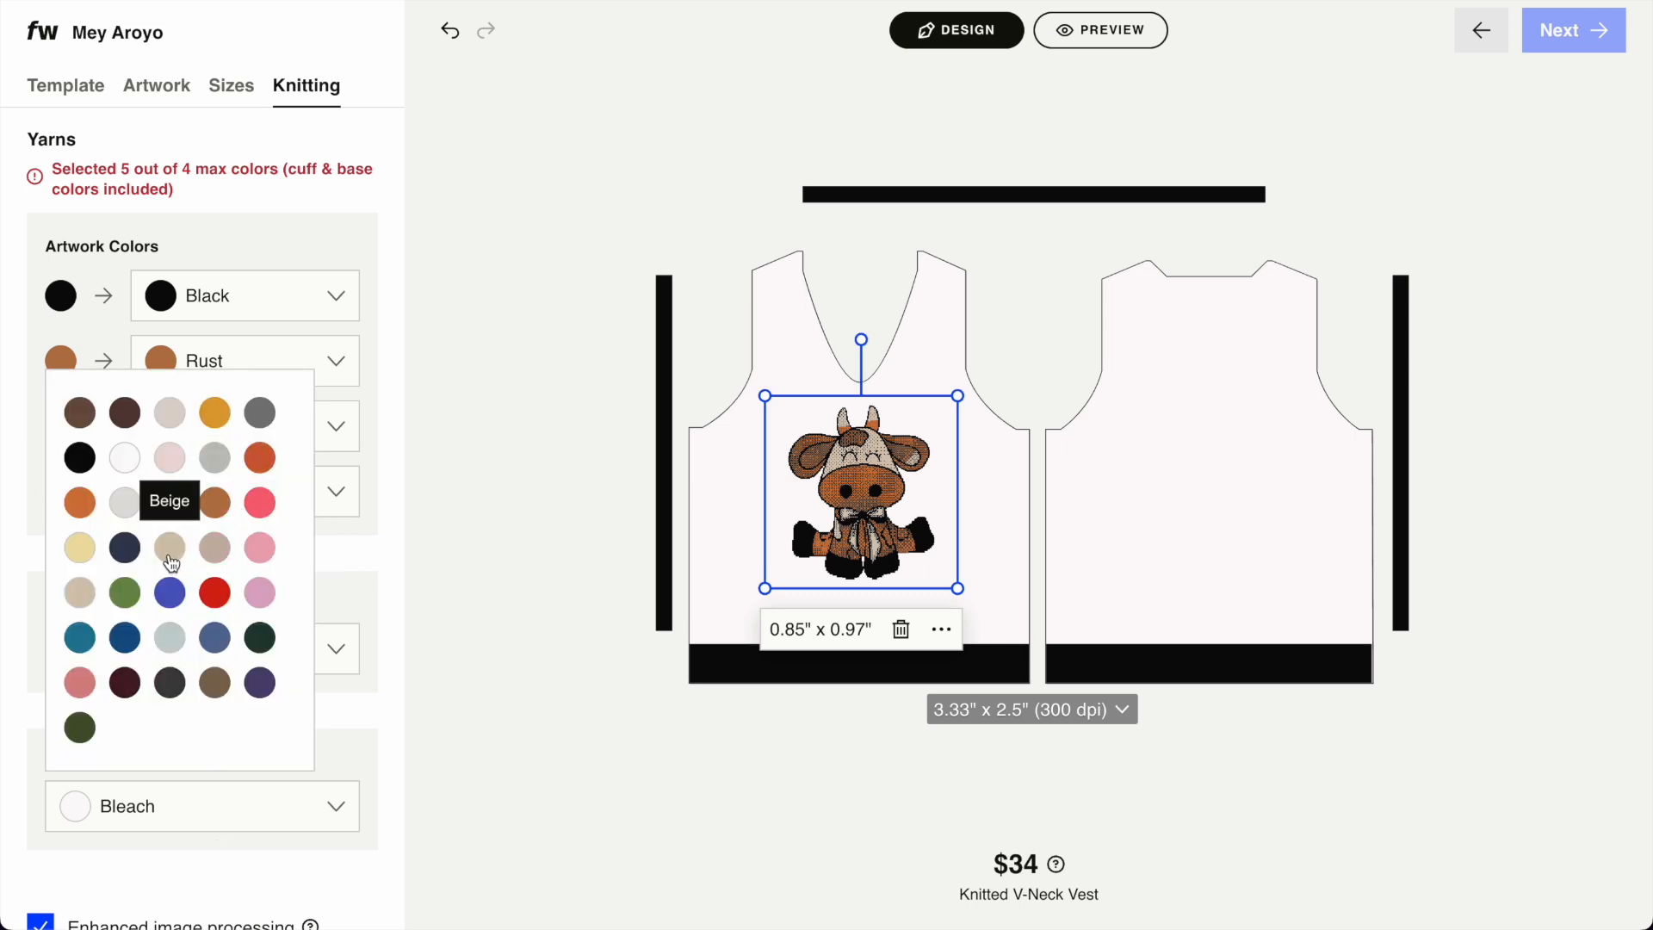
pyautogui.click(79, 592)
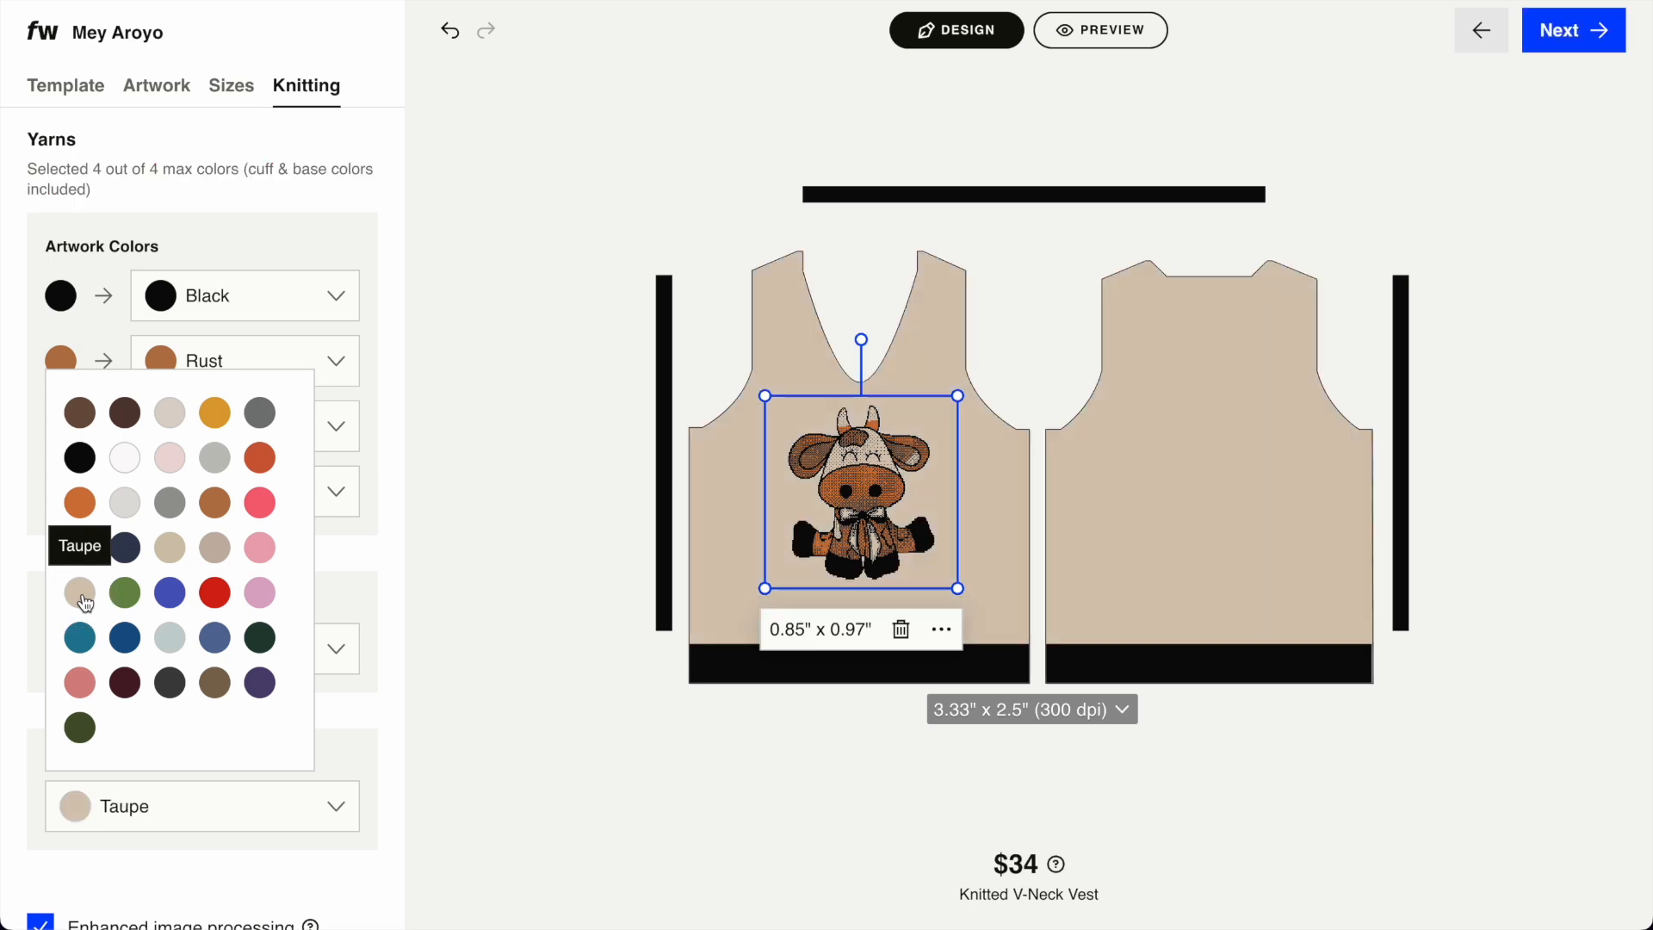
pyautogui.click(329, 551)
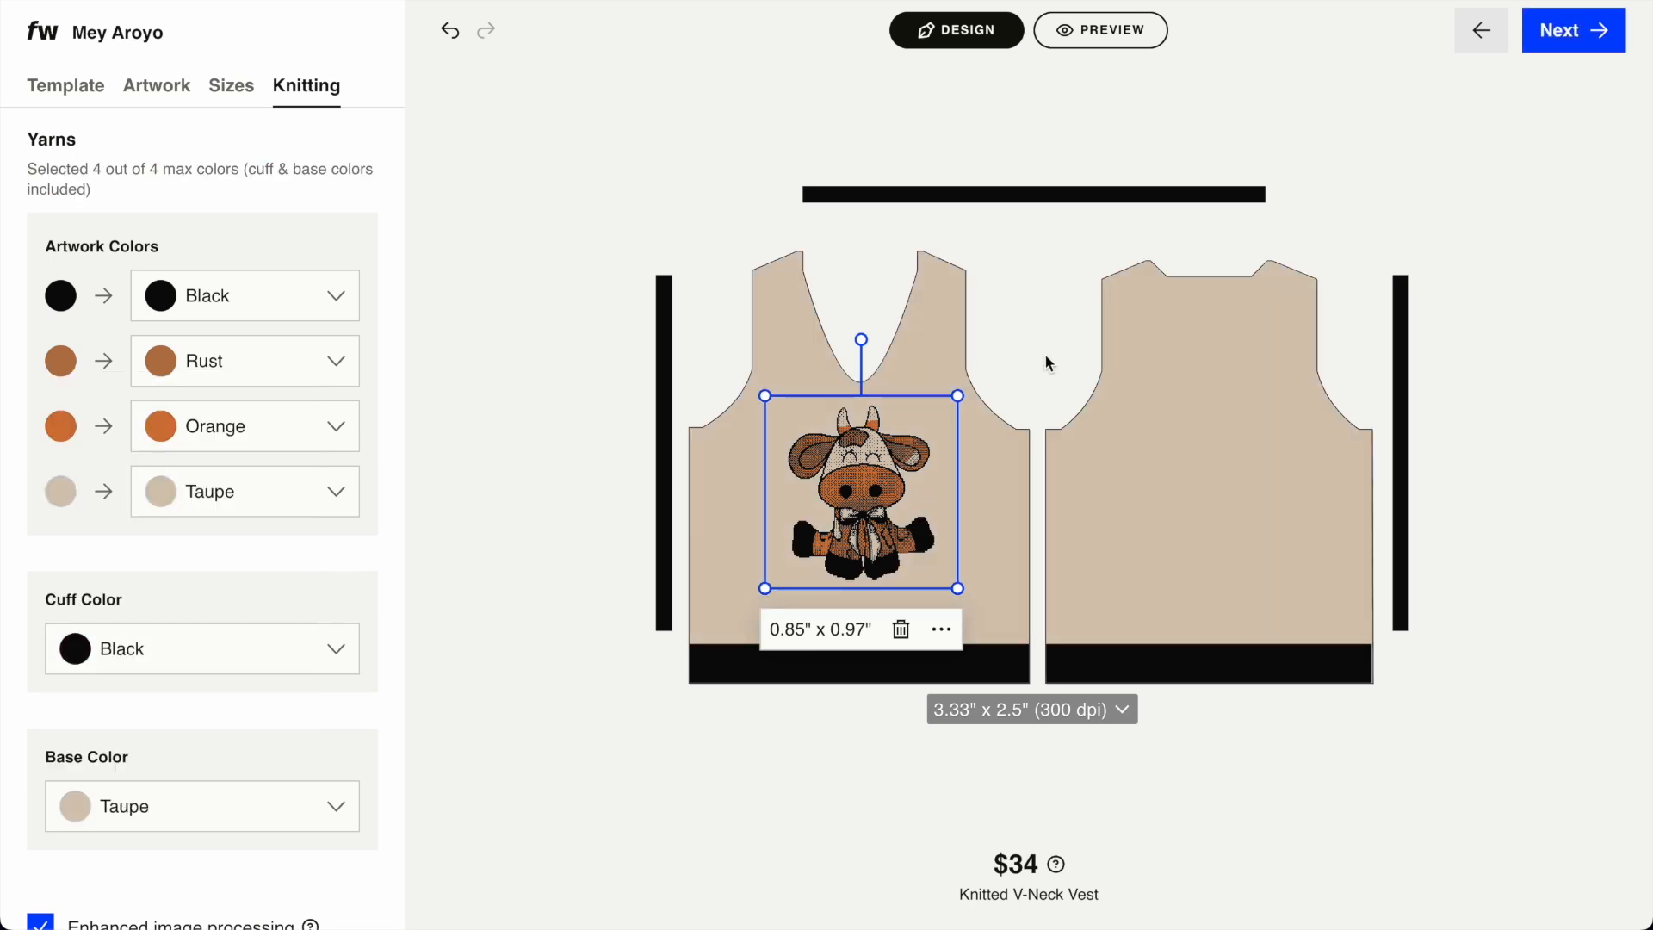
# Preview the cow vest, return to the design view and turn off enhanced image processing.
pyautogui.click(1124, 28)
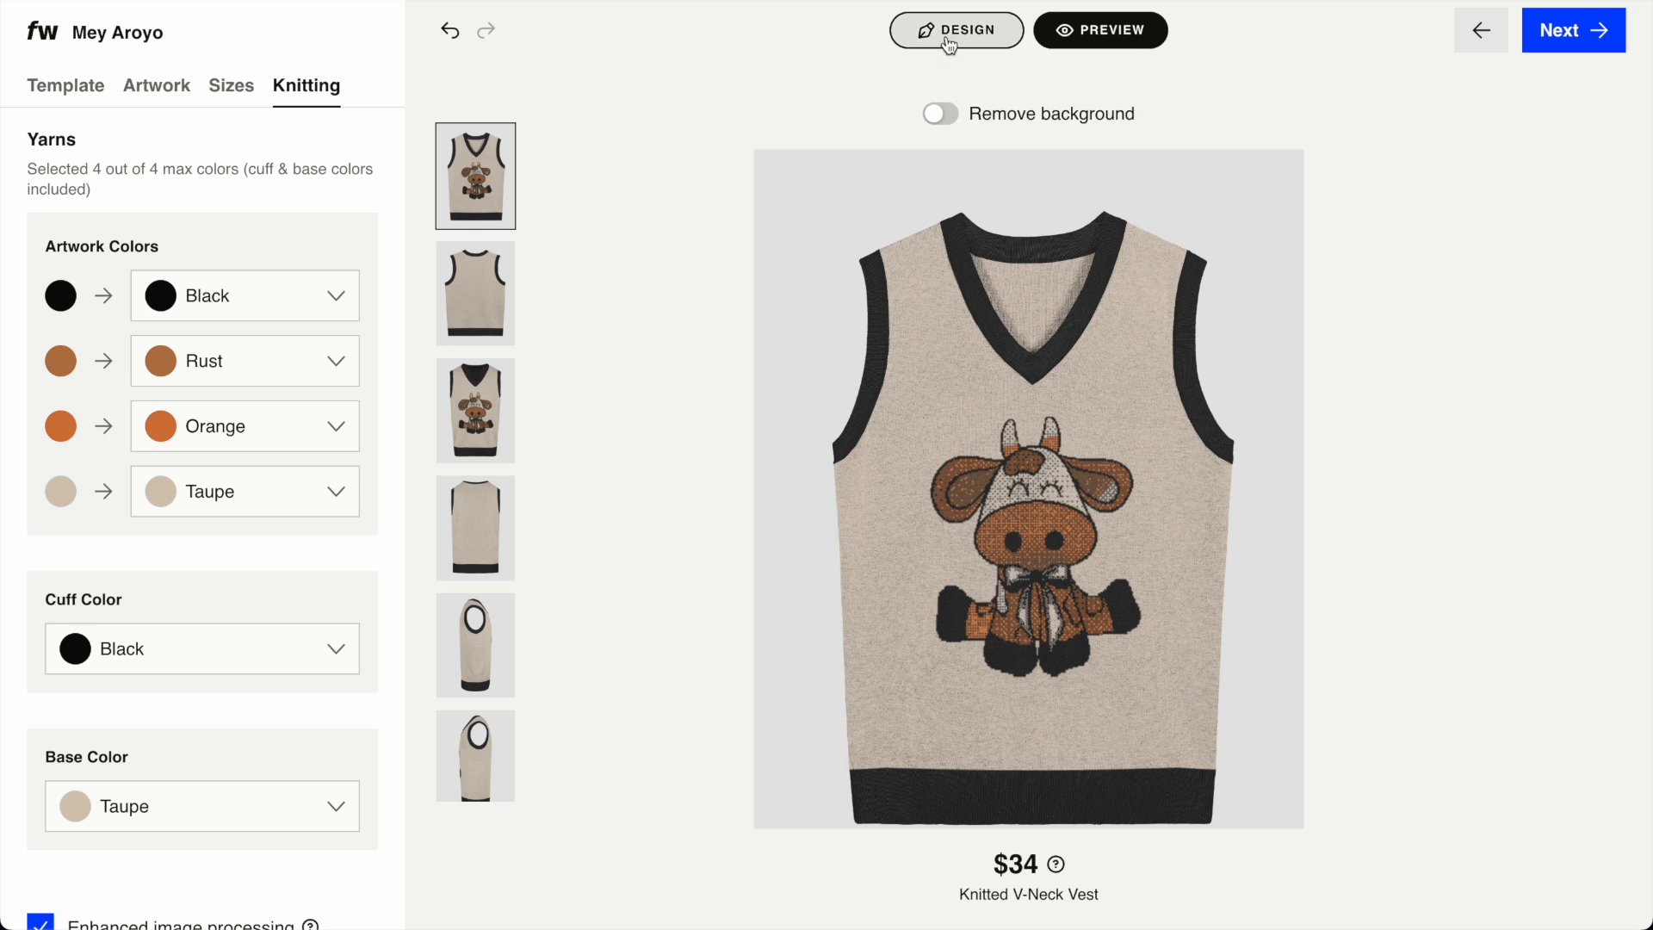
pyautogui.click(950, 43)
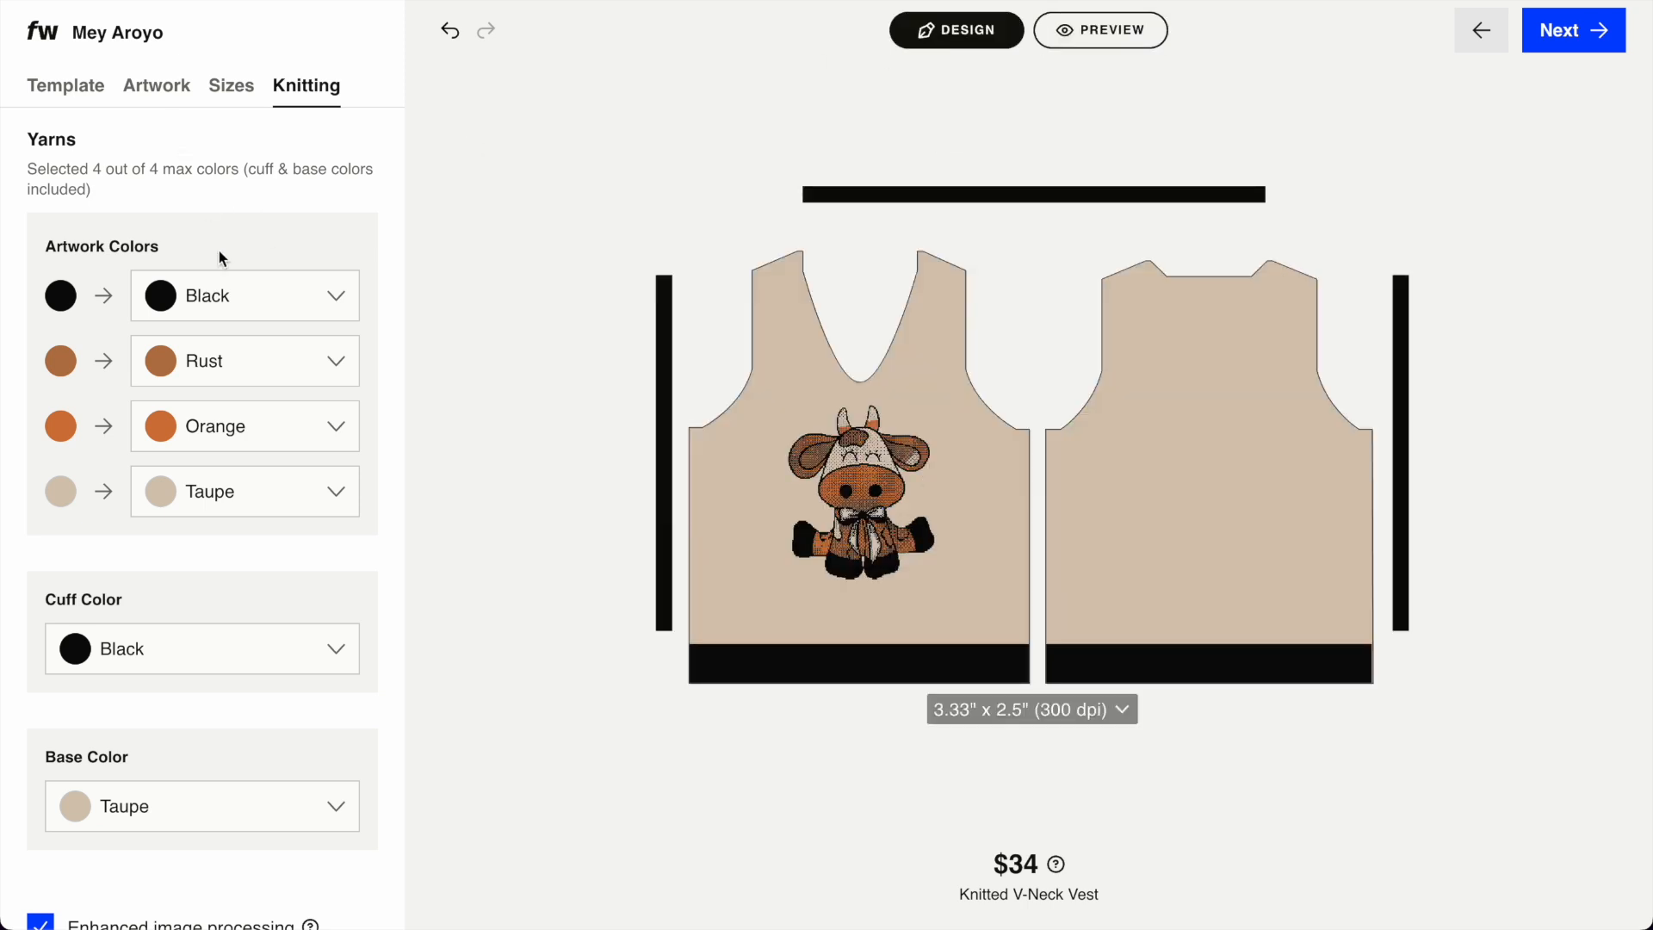
pyautogui.scroll(-1, 247, 579)
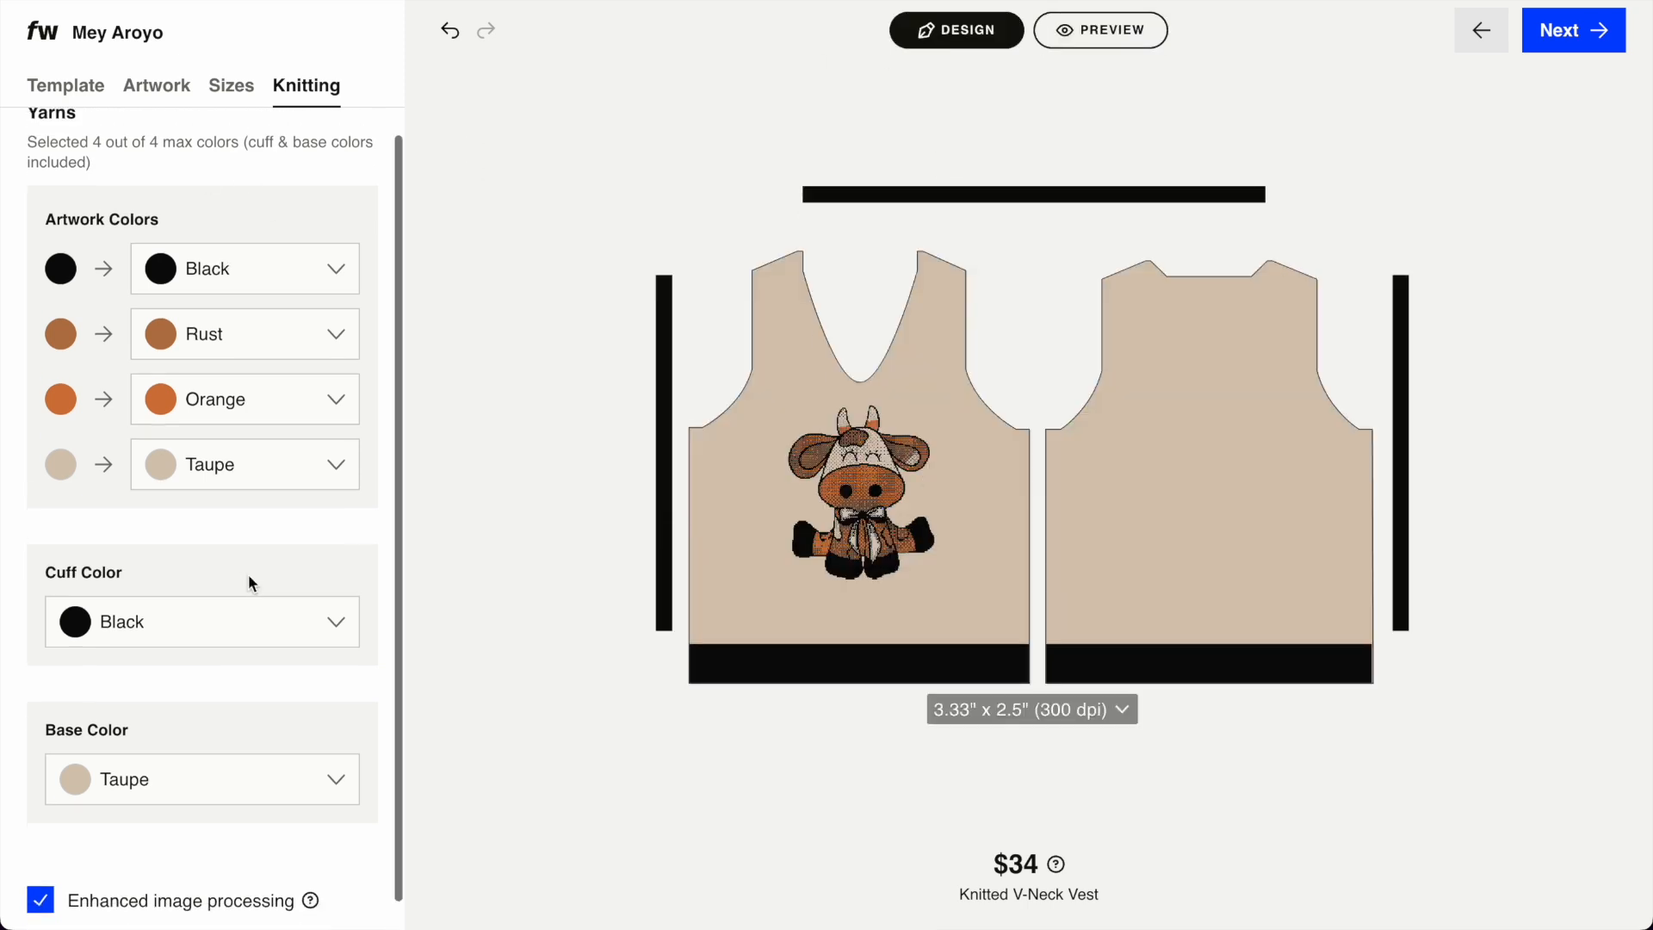
pyautogui.click(40, 898)
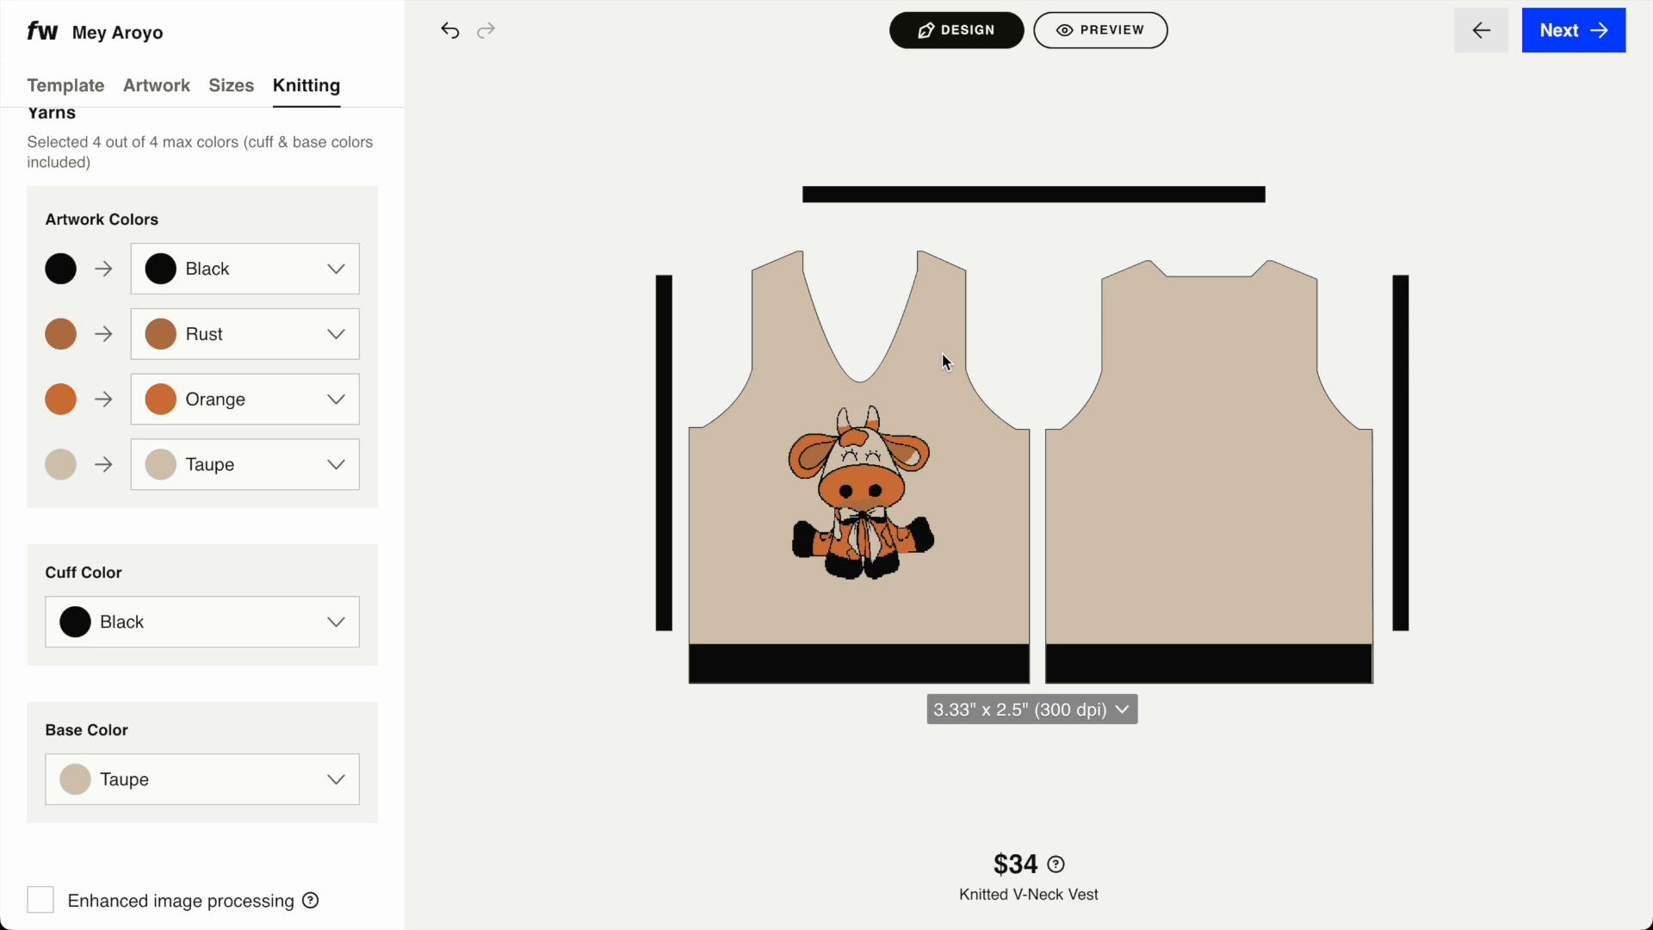
# Replace the cow with "cat eating ice cream.png" from the Kawaii animals bundle folder, sized about 0.87" x 0.99" and centered on the vest front.
pyautogui.click(881, 503)
pyautogui.press('Delete')
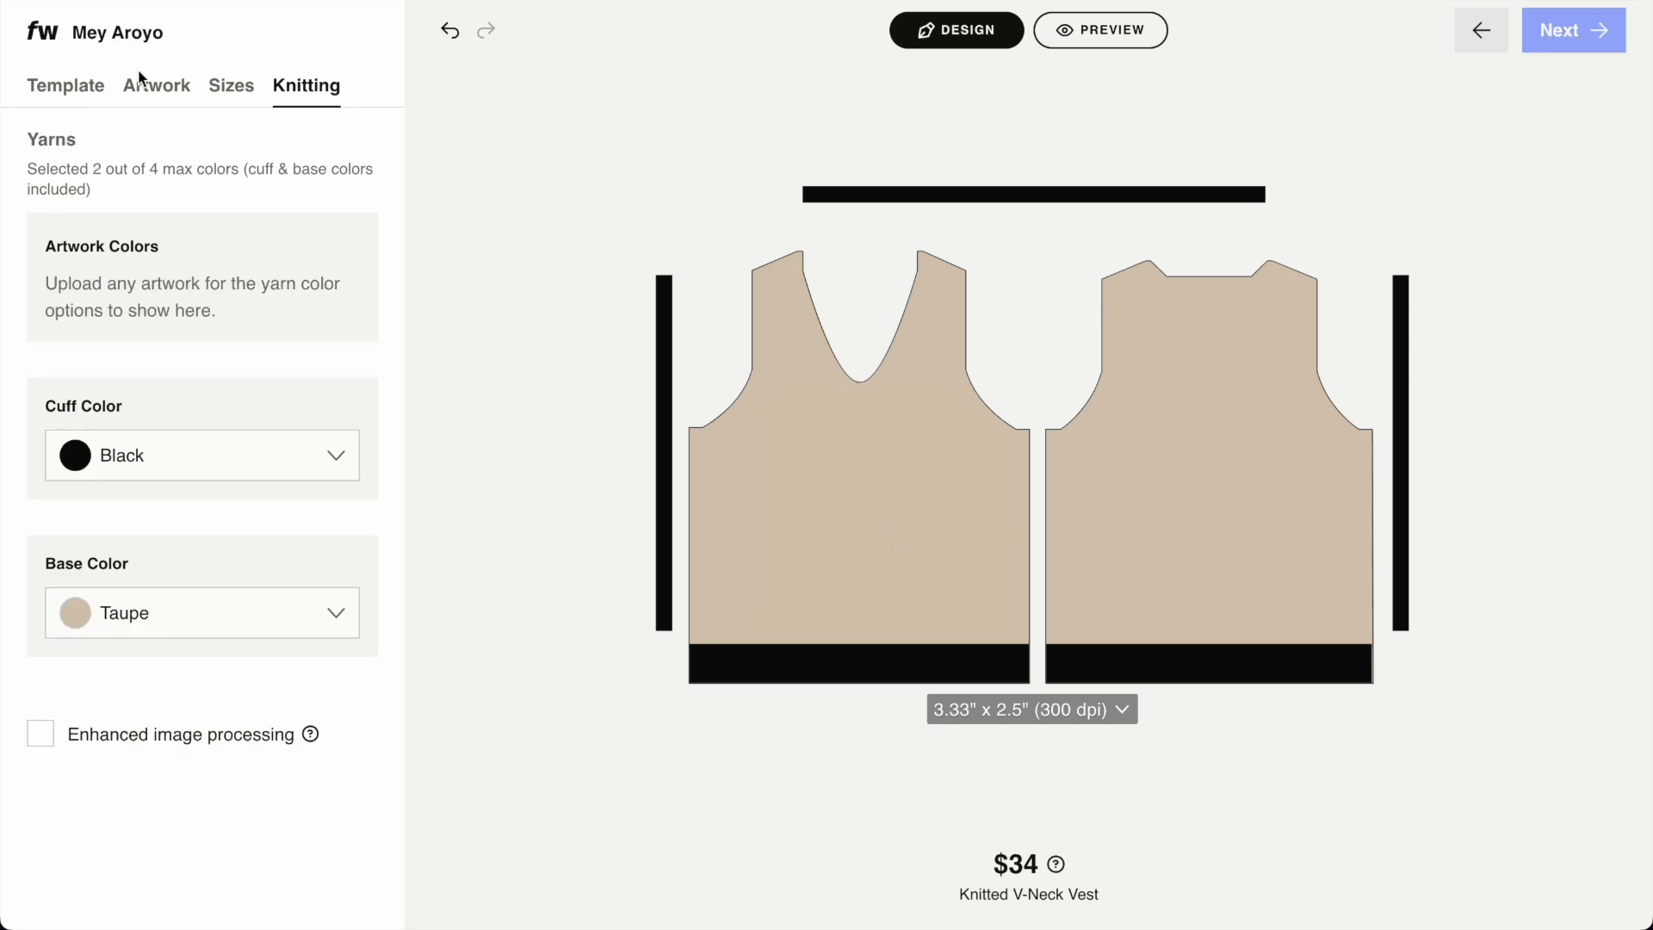
pyautogui.click(140, 79)
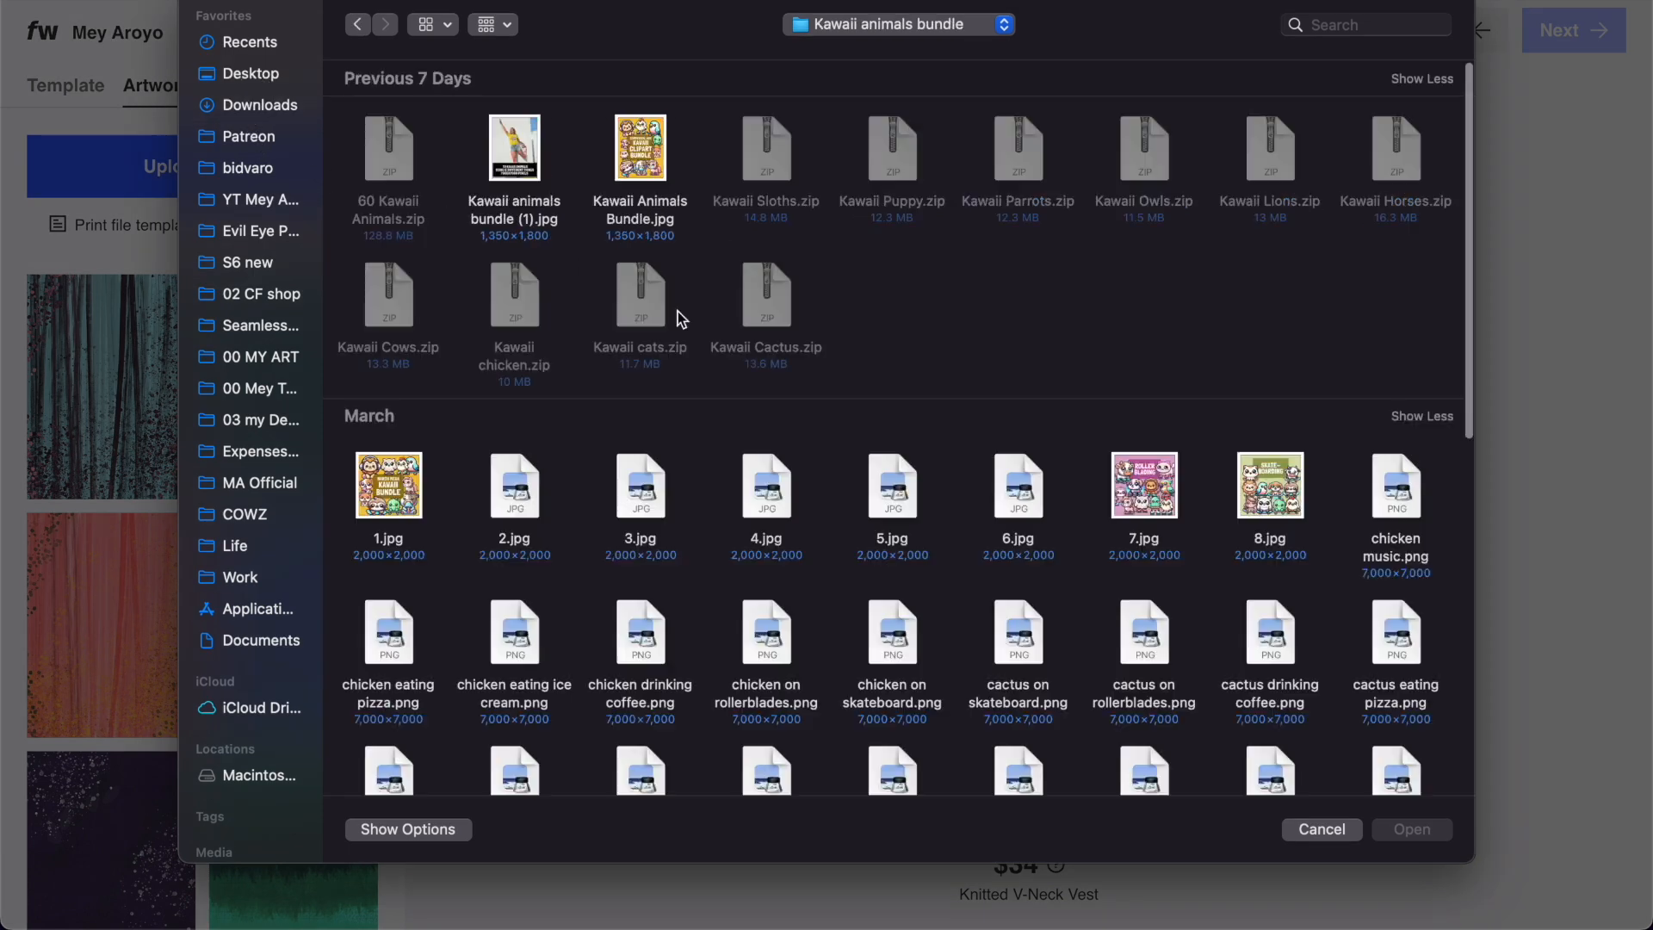
pyautogui.scroll(-5, 918, 379)
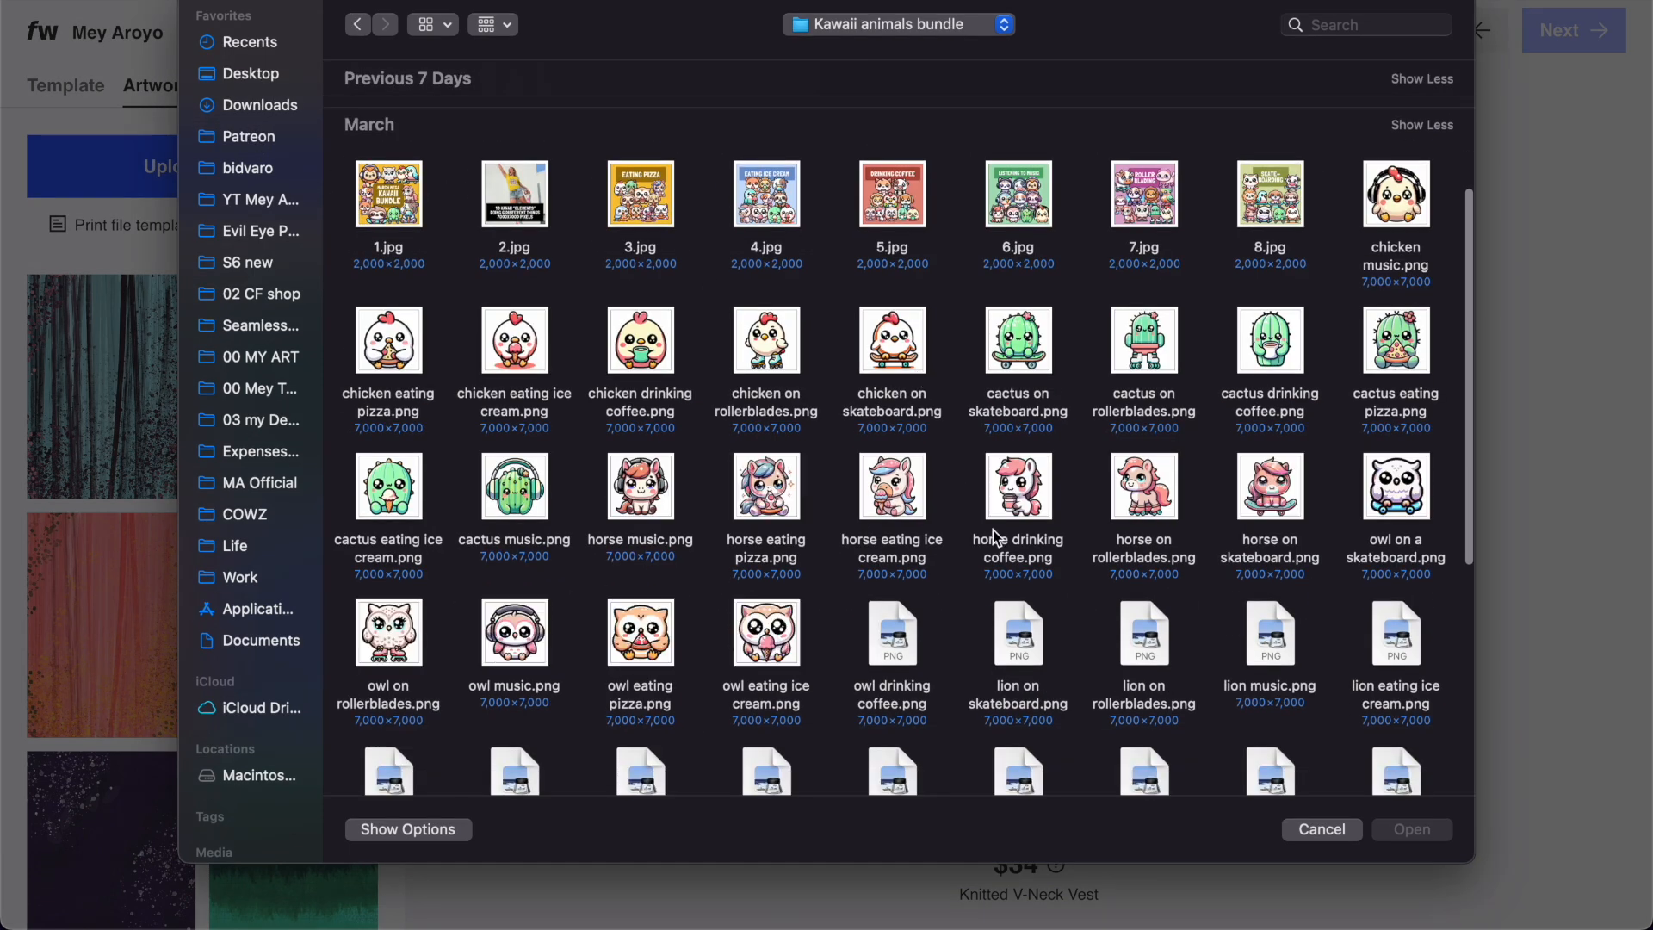
pyautogui.scroll(-10, 993, 529)
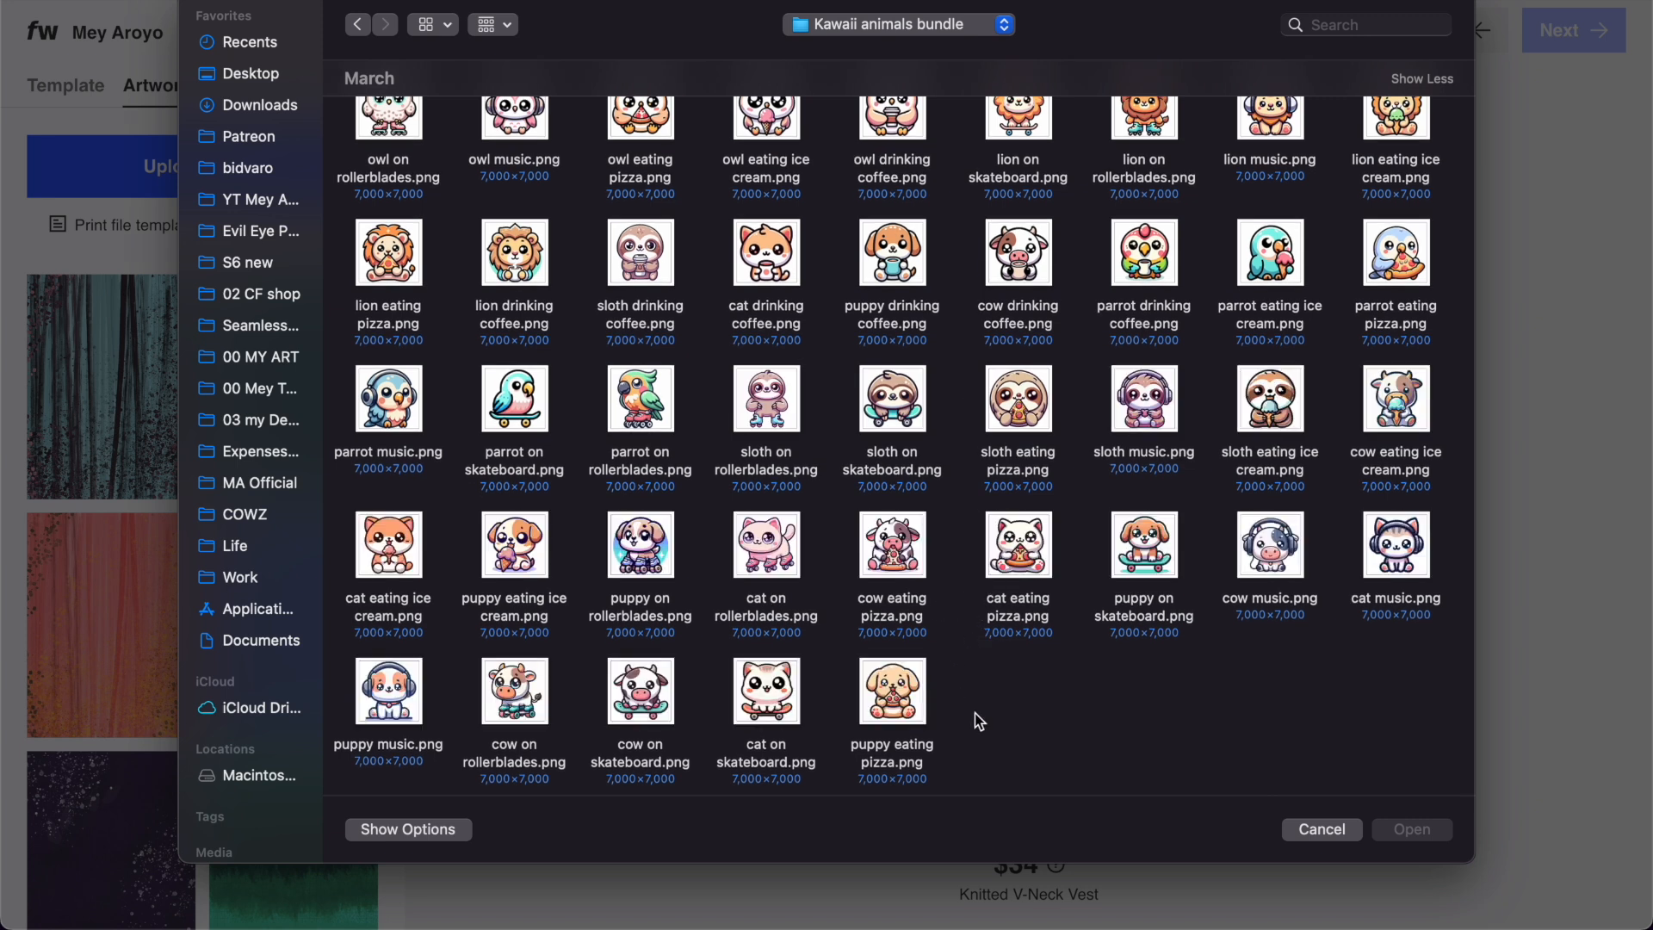
pyautogui.doubleClick(401, 545)
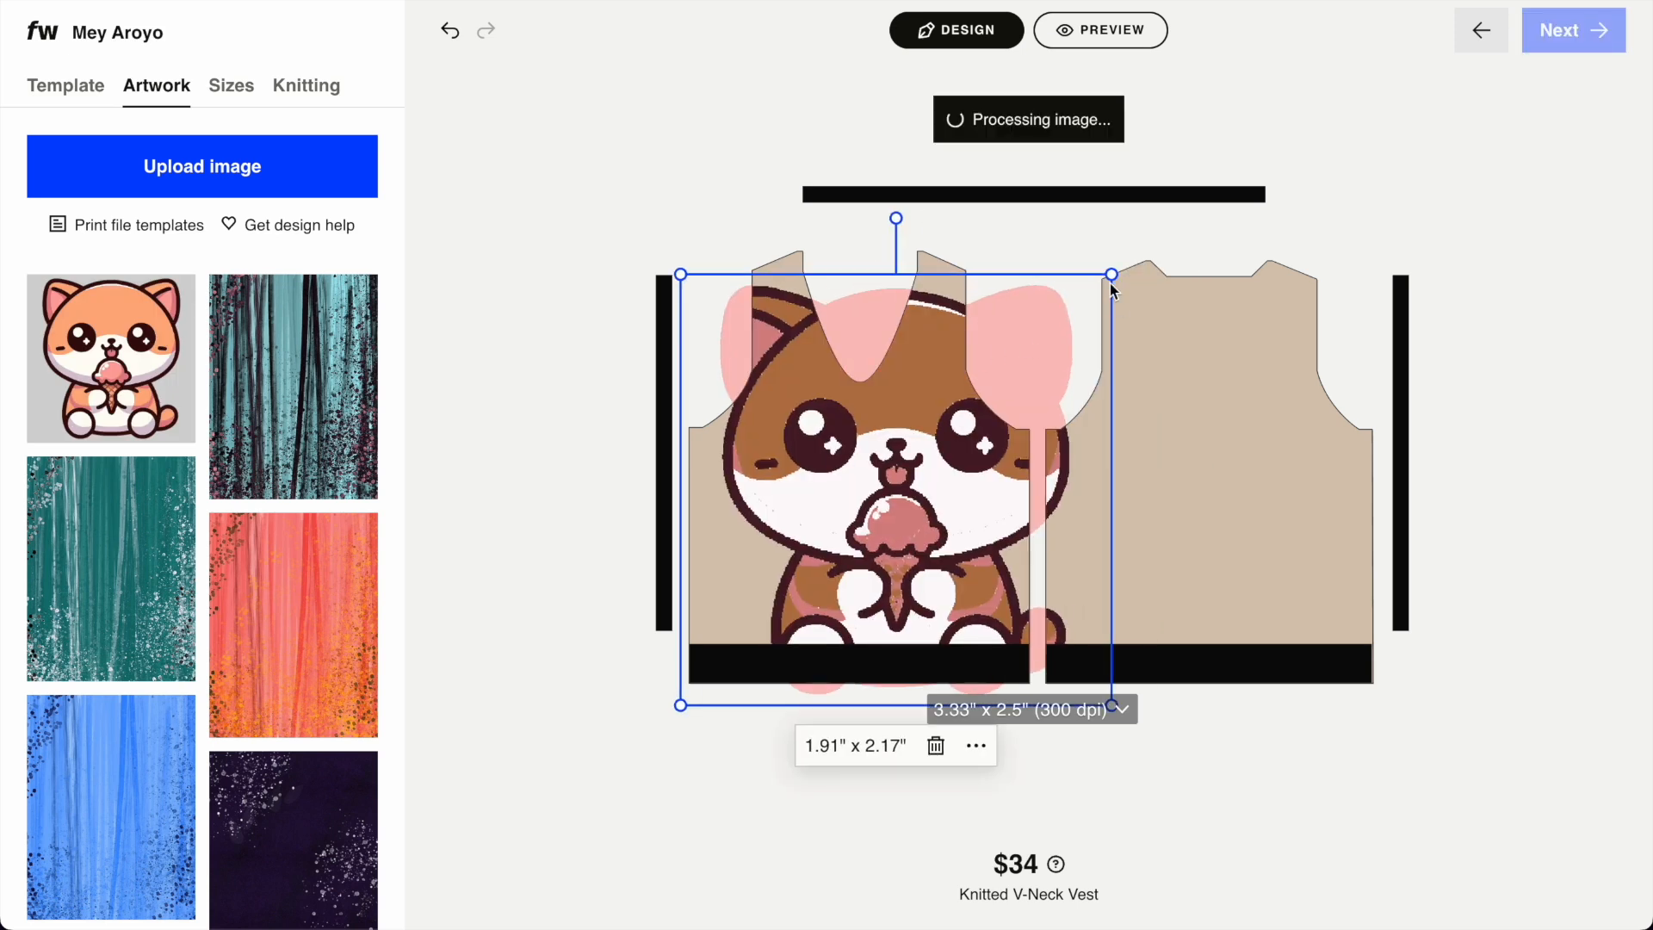
pyautogui.moveTo(1112, 276); pyautogui.dragTo(1019, 424)
pyautogui.moveTo(938, 485); pyautogui.dragTo(903, 507)
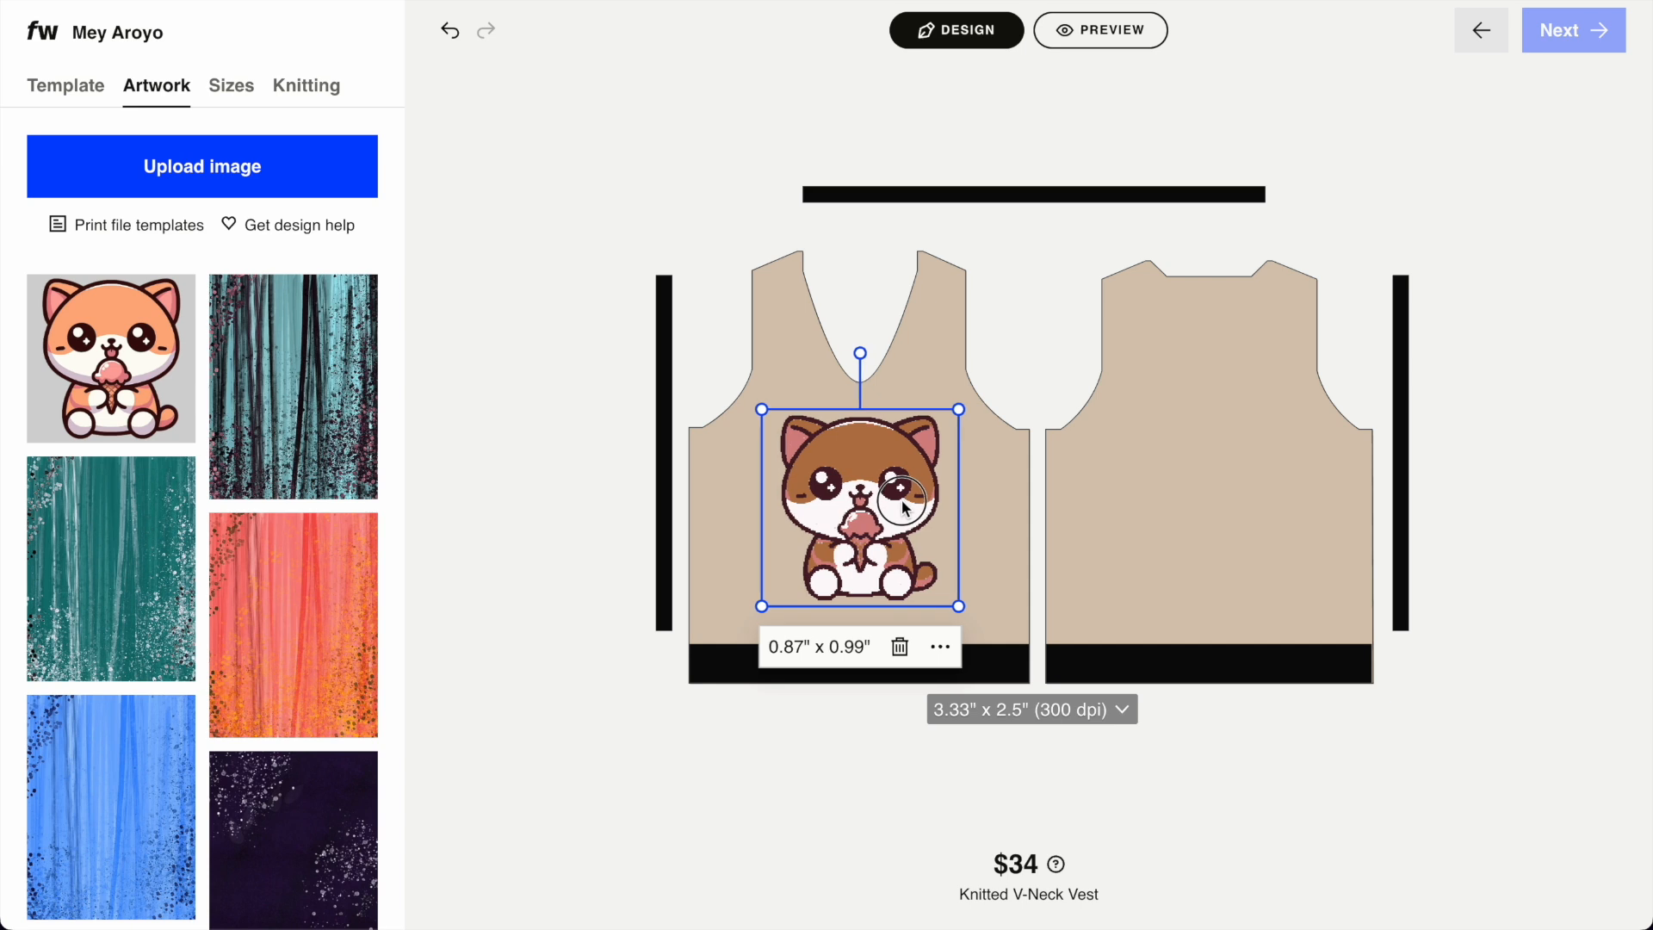
# Check the offered sizes, then change the cat artwork's Burgundy yarn to Black.
pyautogui.click(229, 82)
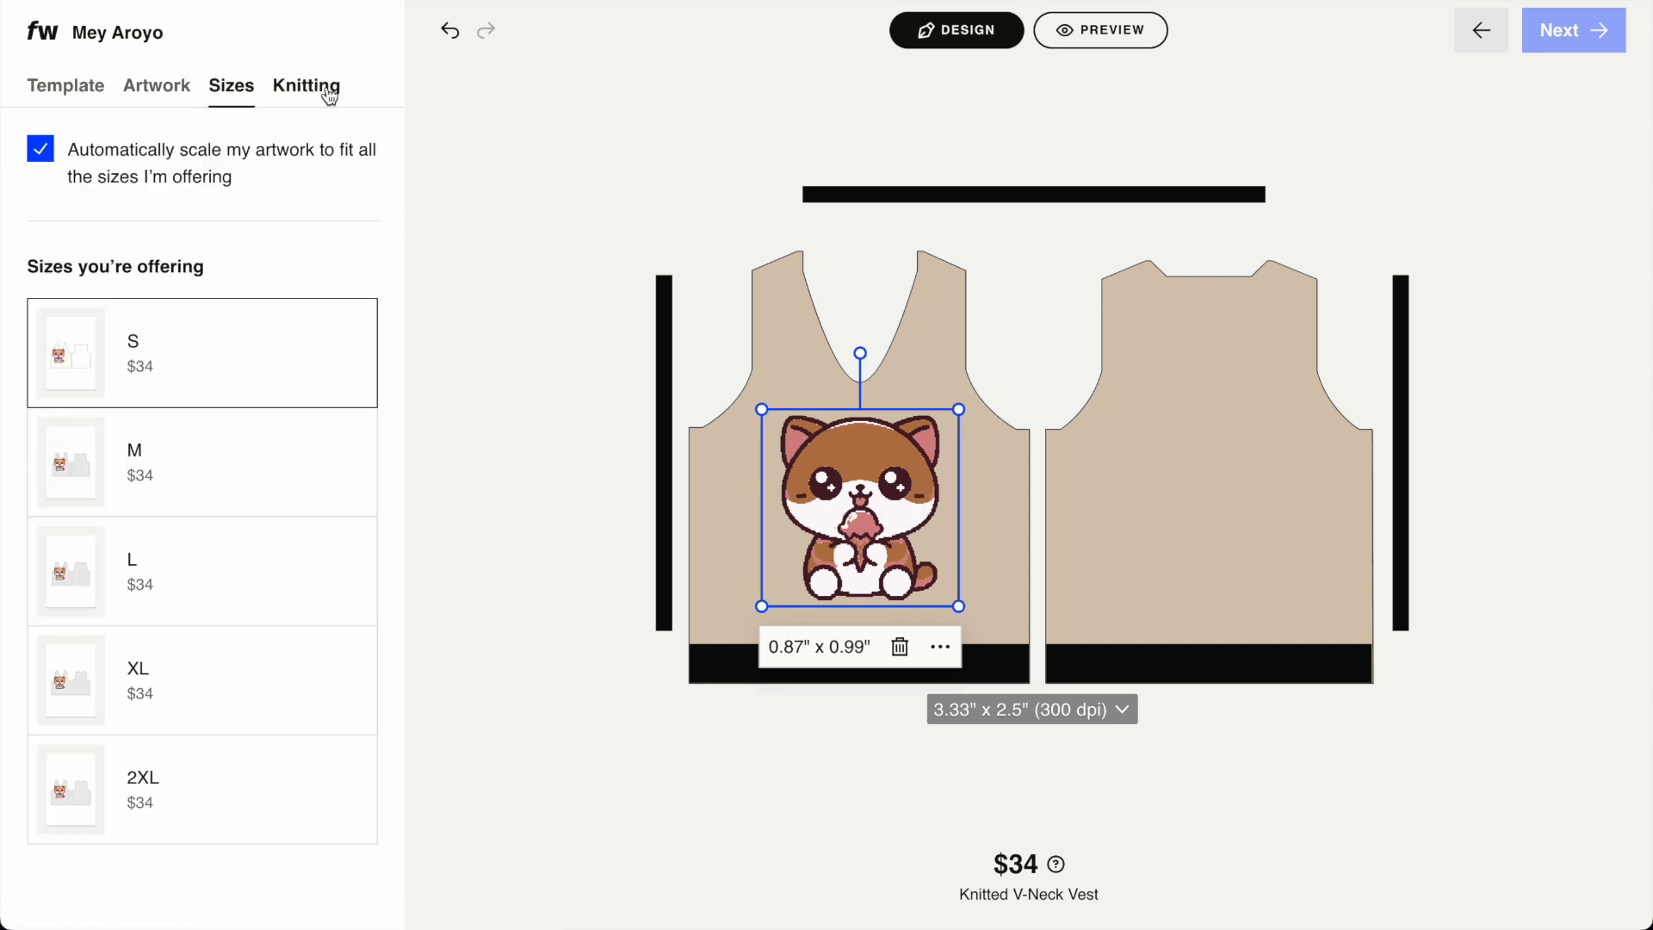
pyautogui.click(327, 93)
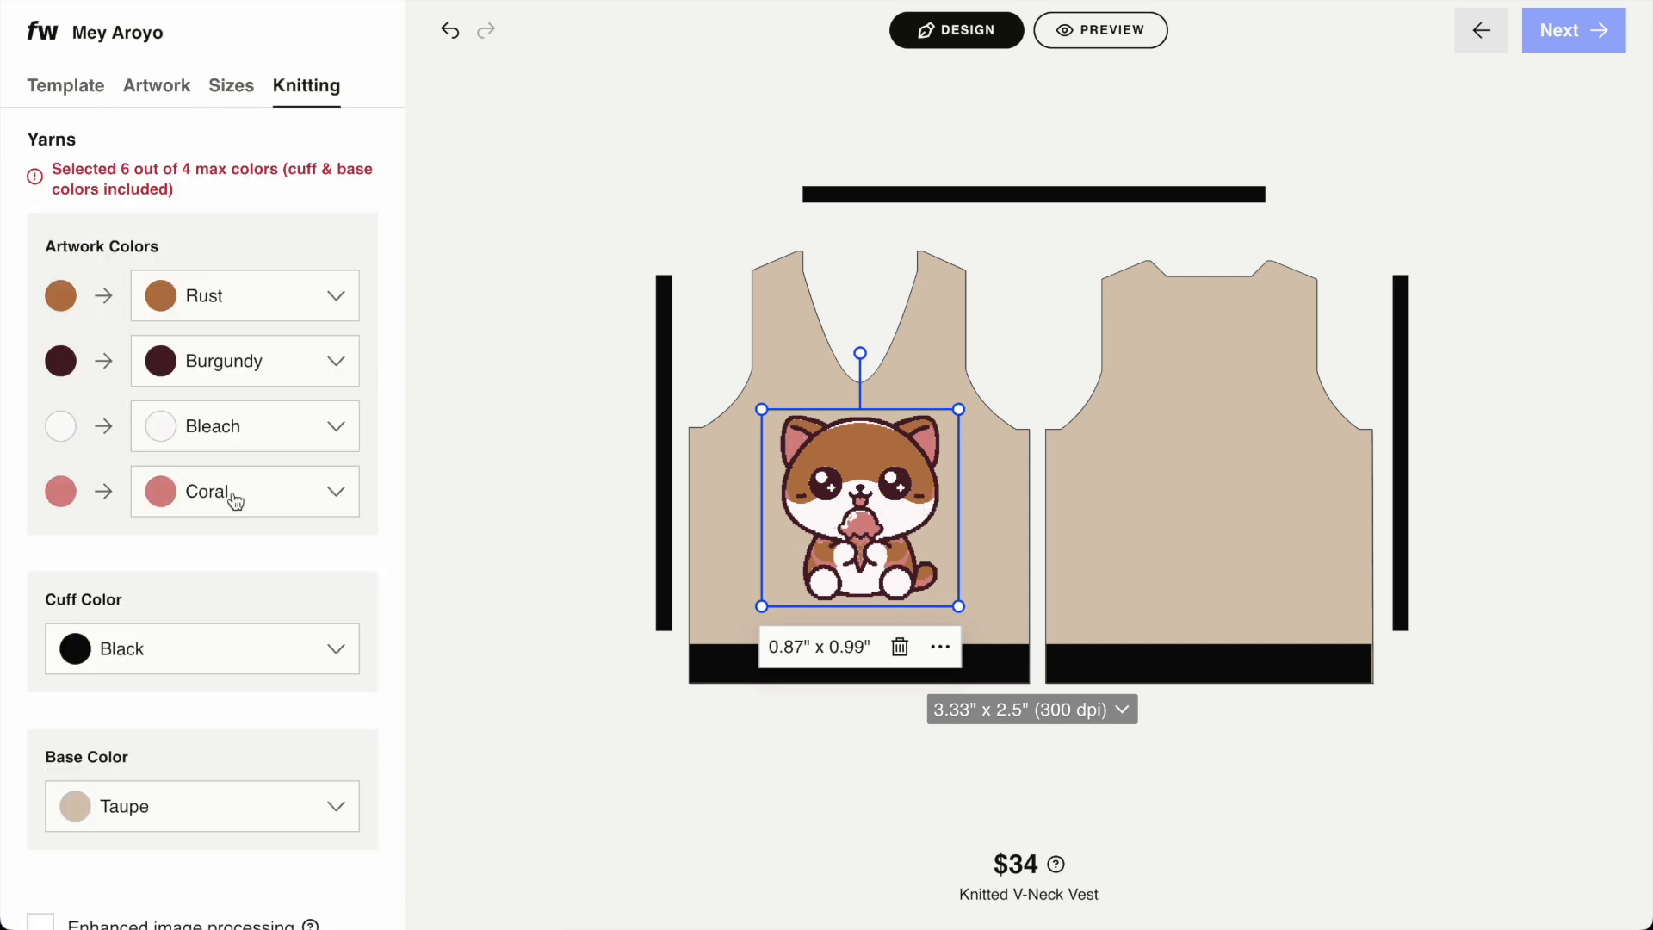
pyautogui.click(229, 367)
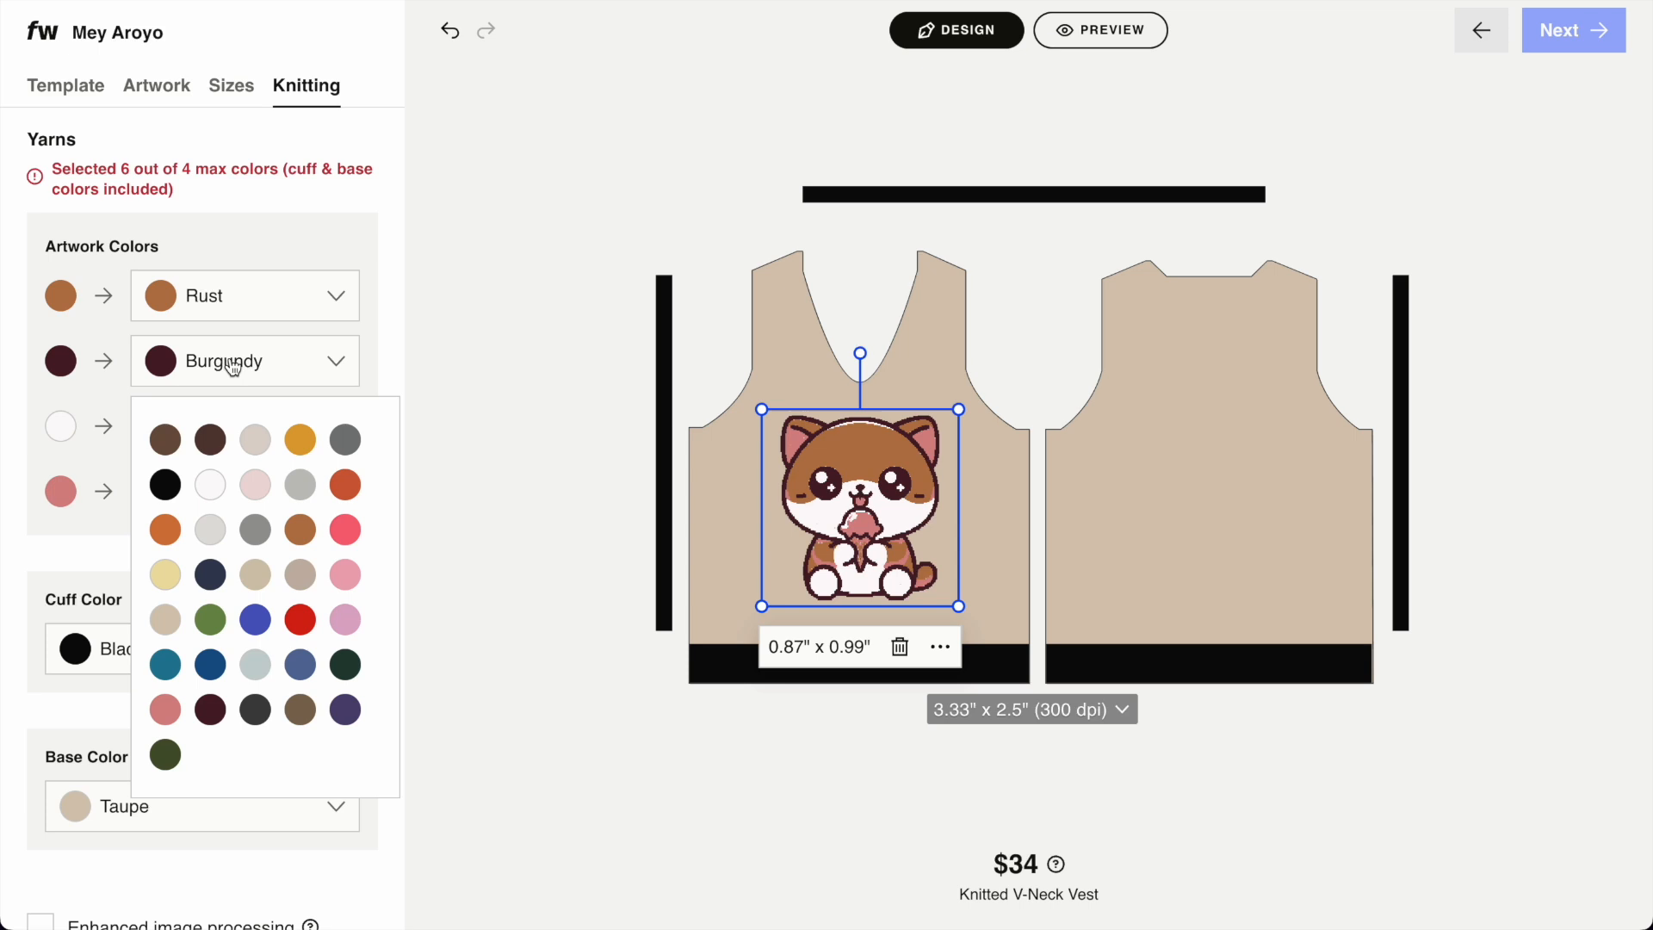
pyautogui.click(180, 494)
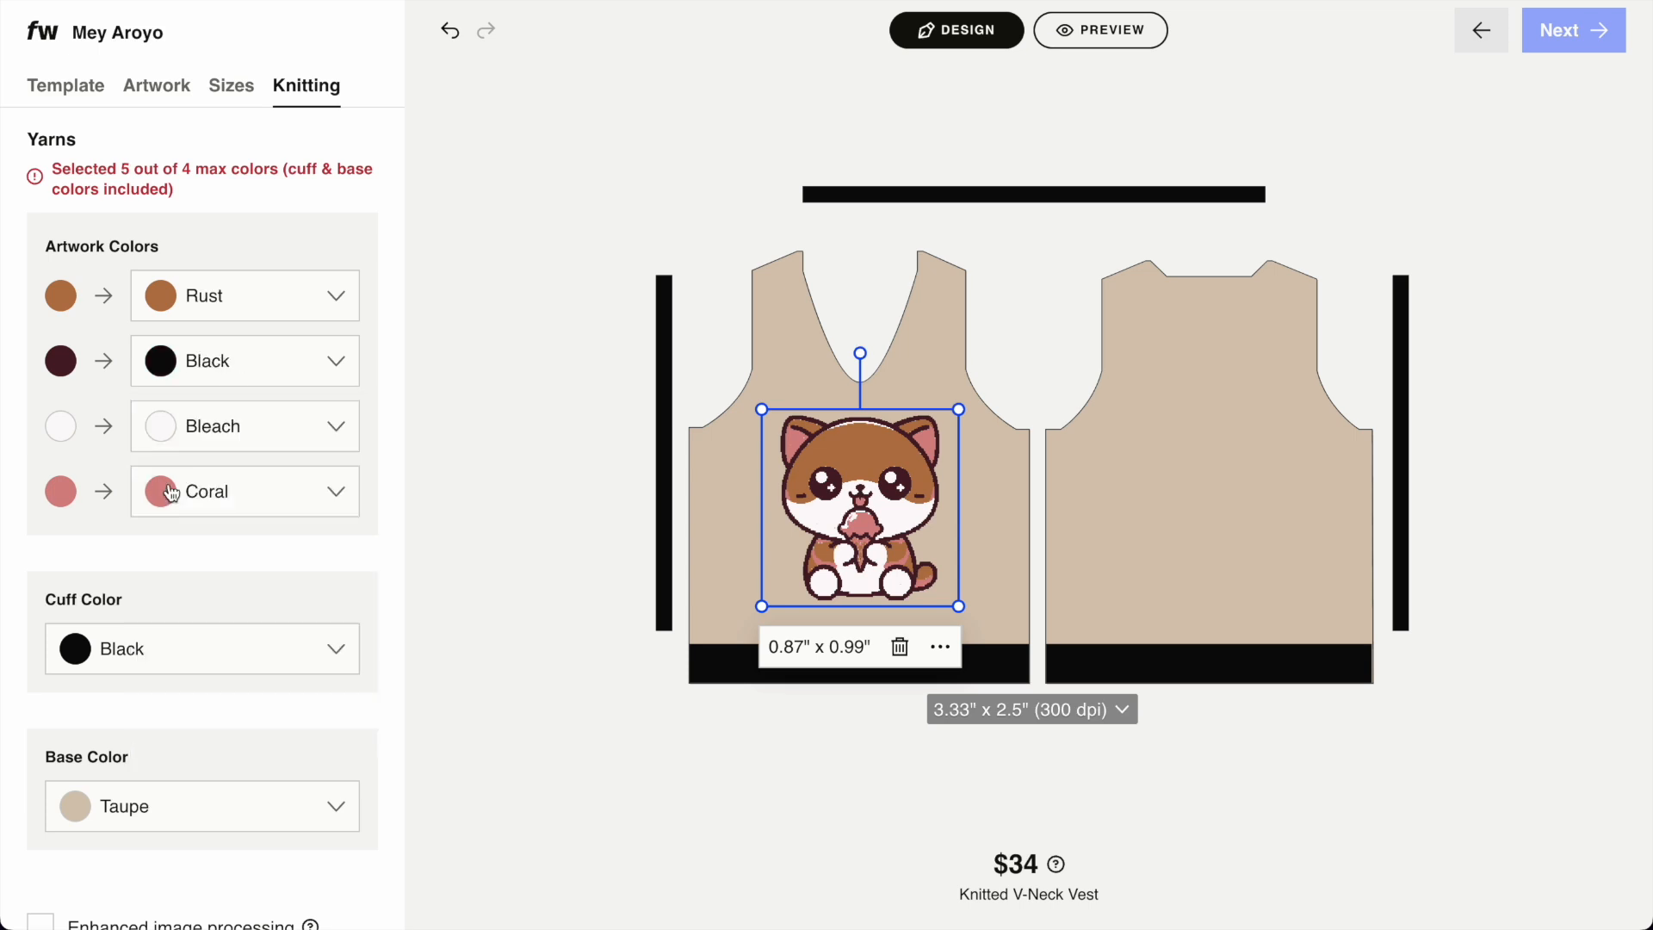
pyautogui.click(216, 304)
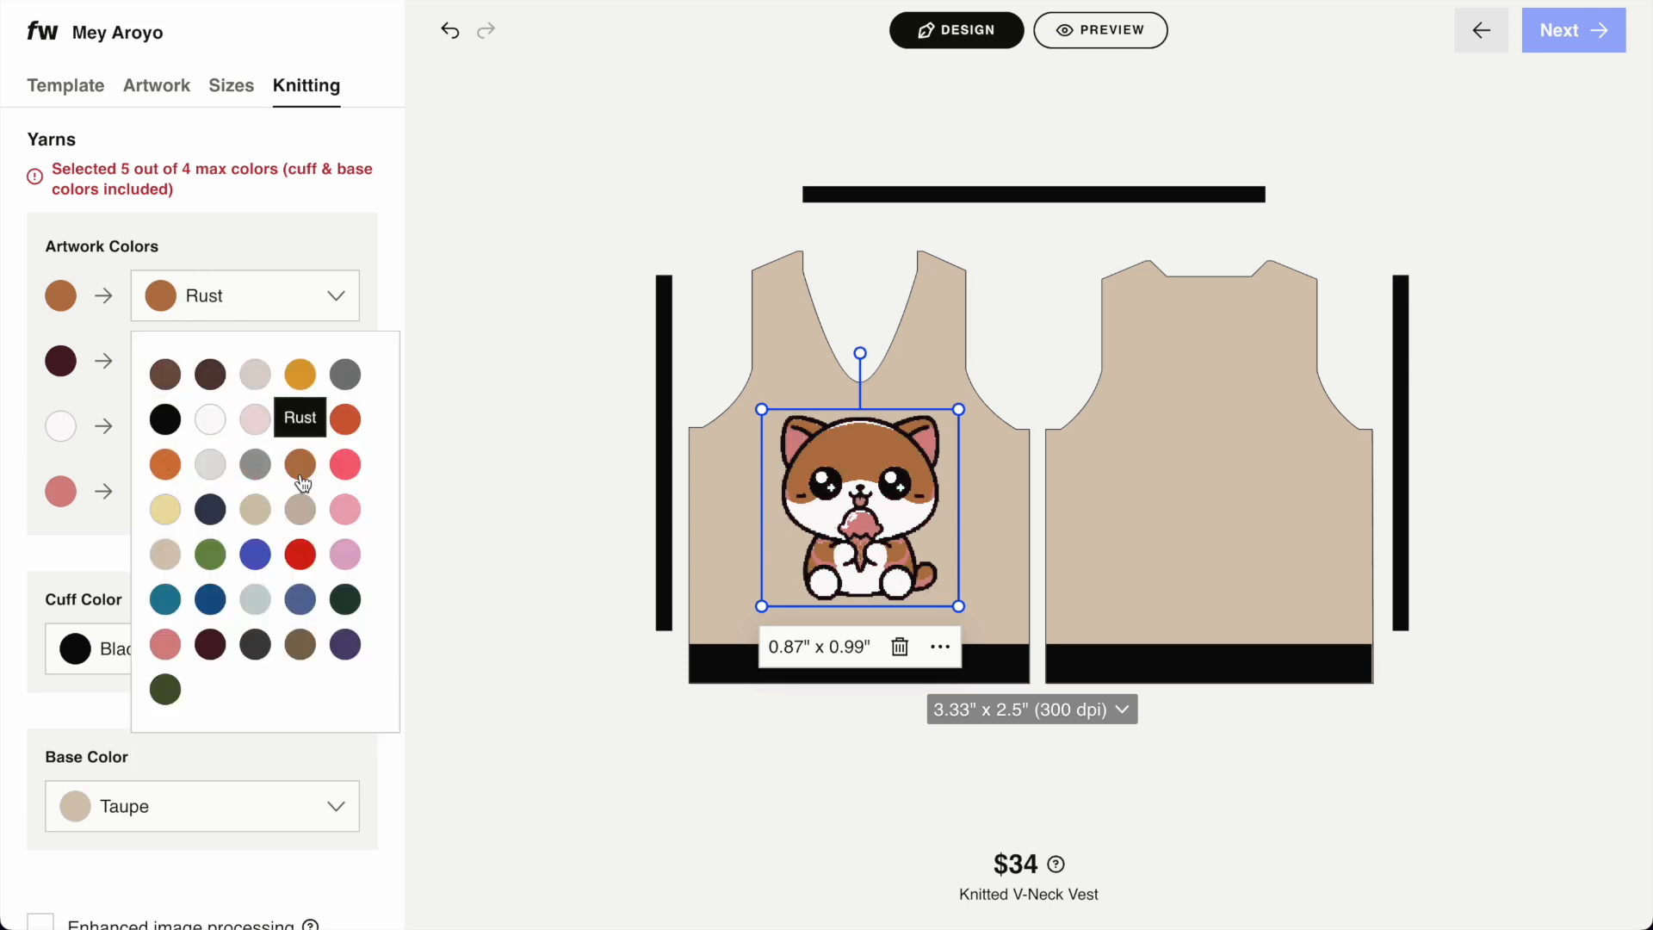
pyautogui.click(317, 222)
pyautogui.click(257, 499)
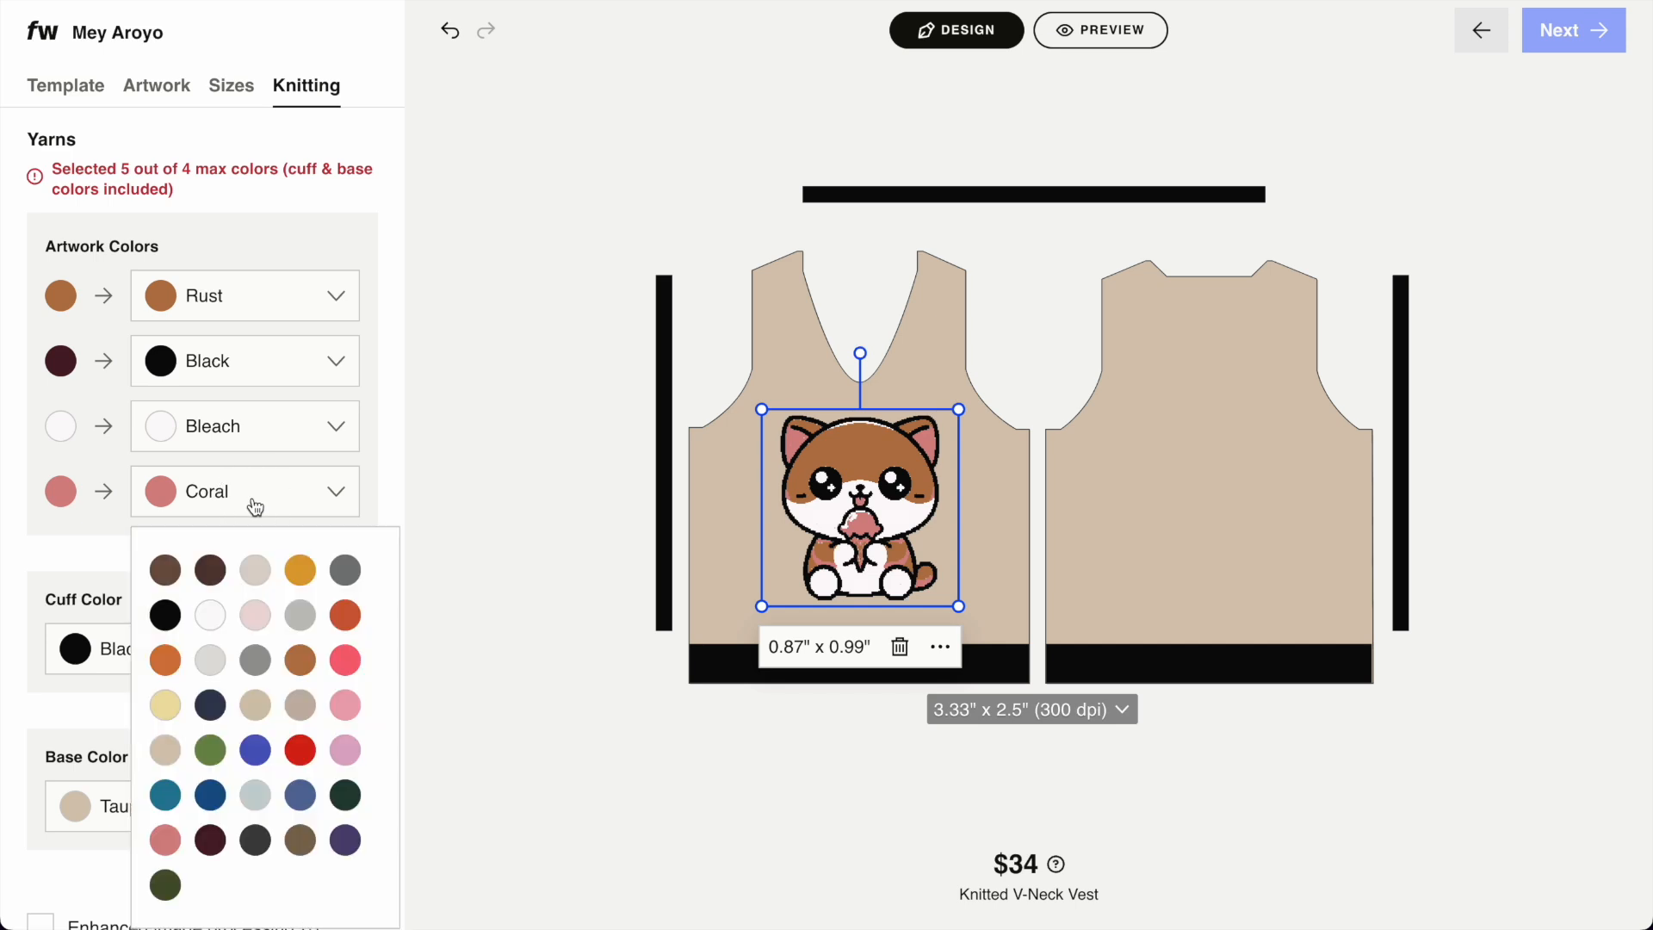
pyautogui.click(256, 506)
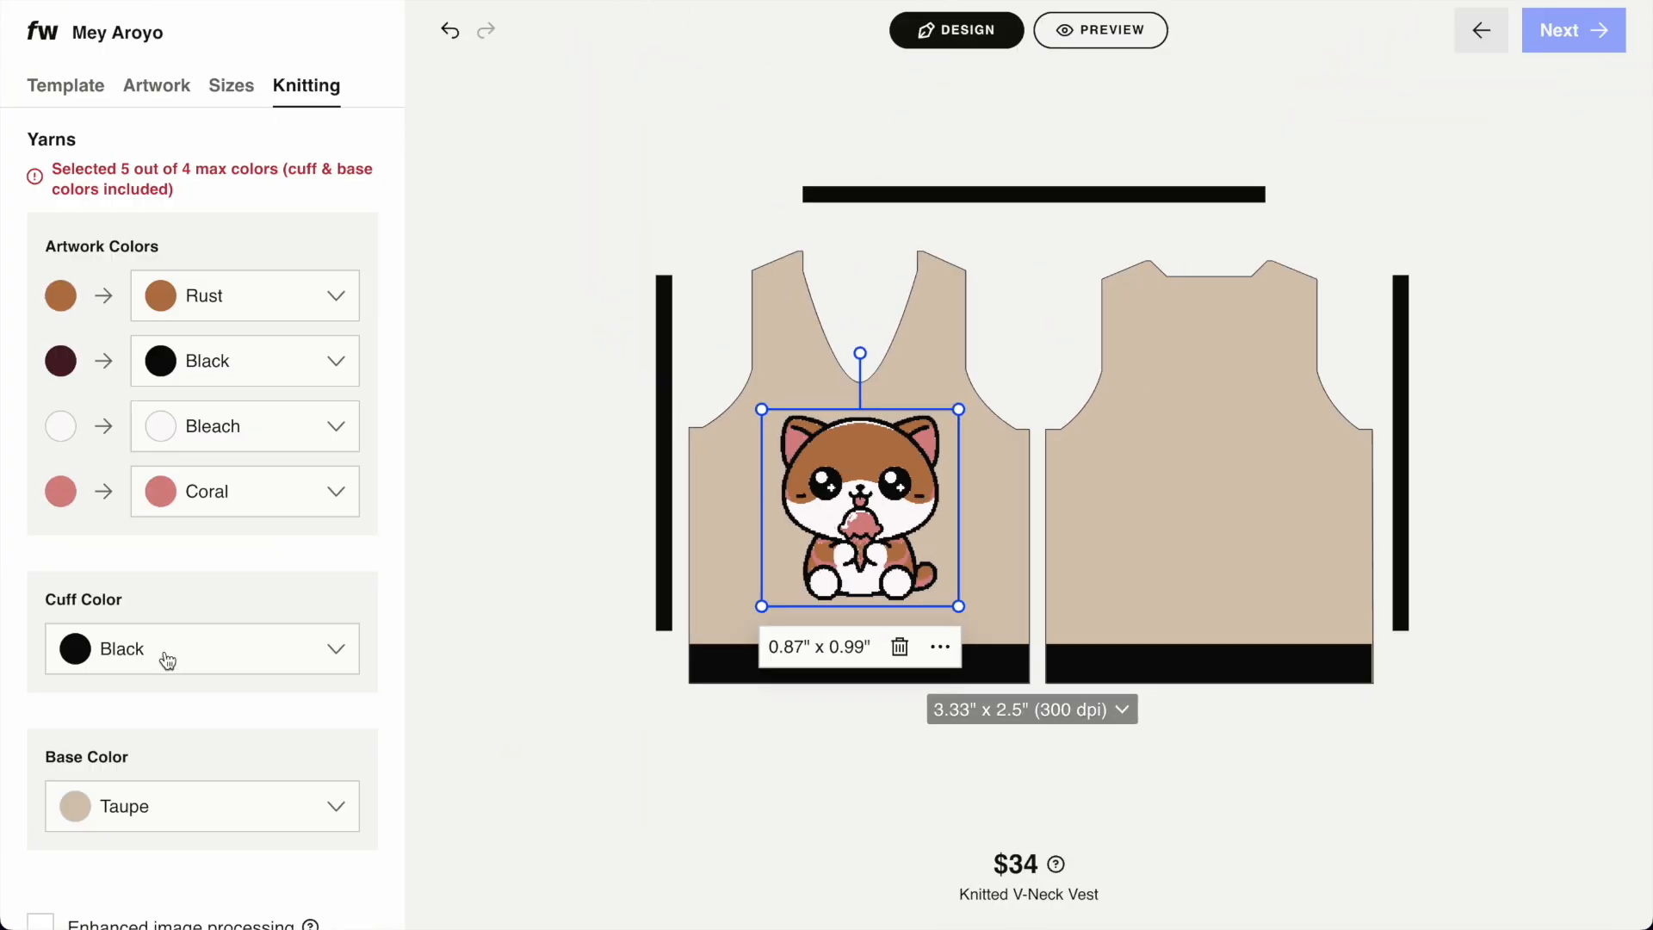
# Try Black as the vest's base color, switch it to Coral and preview the finished cat vest.
pyautogui.click(183, 811)
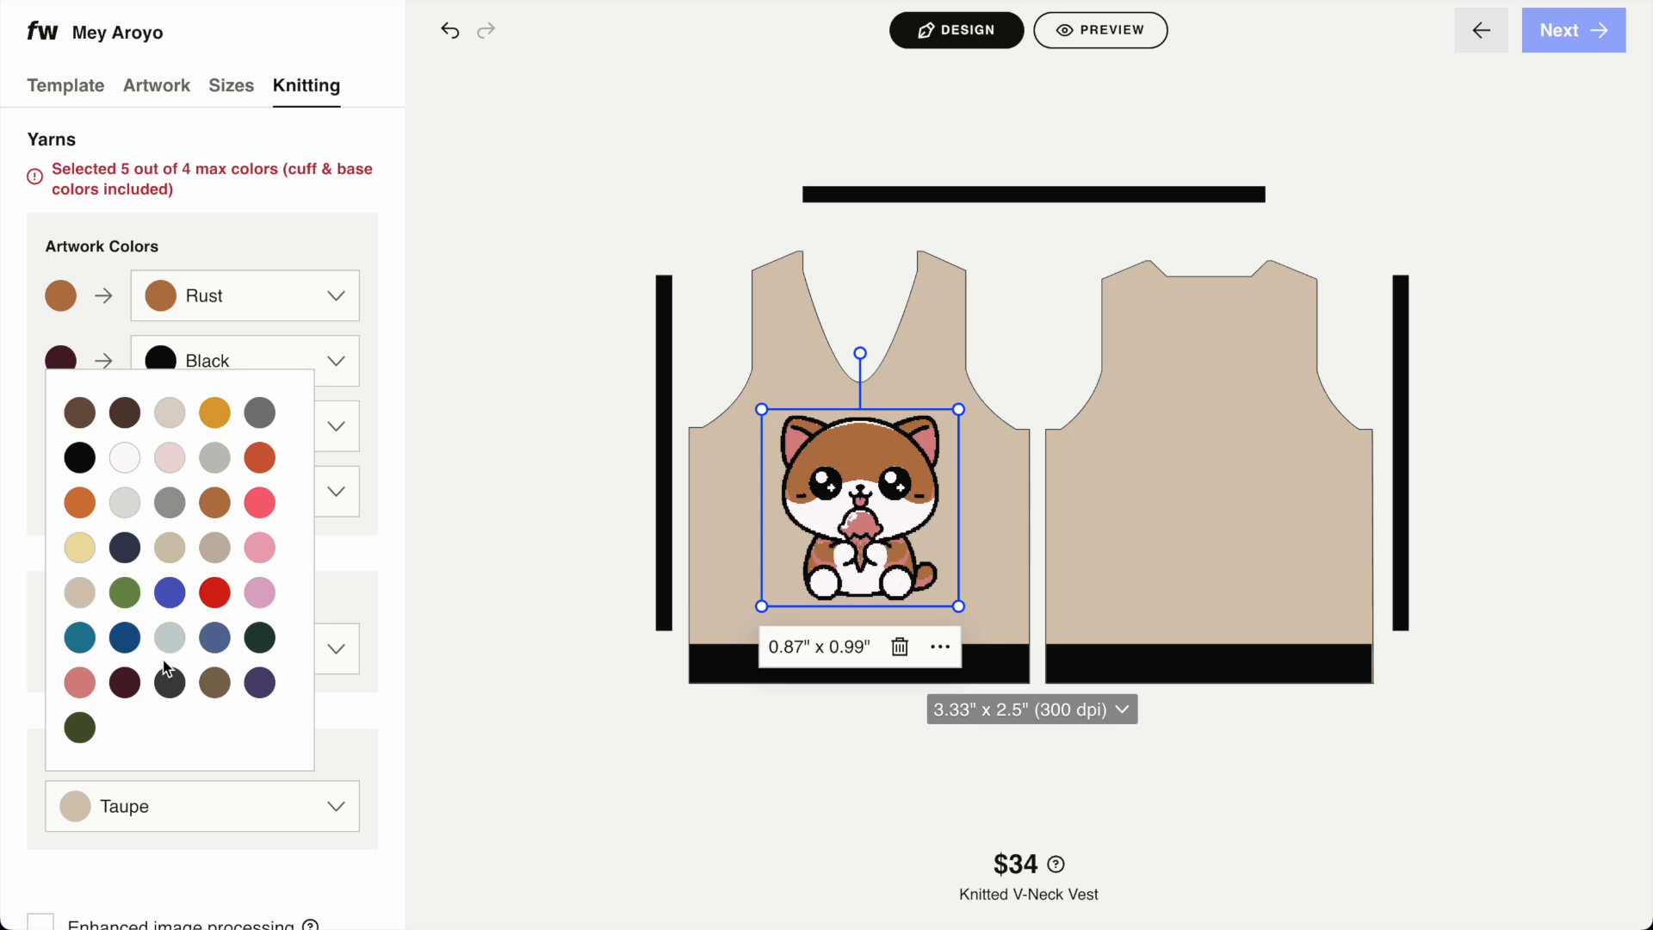
pyautogui.click(82, 460)
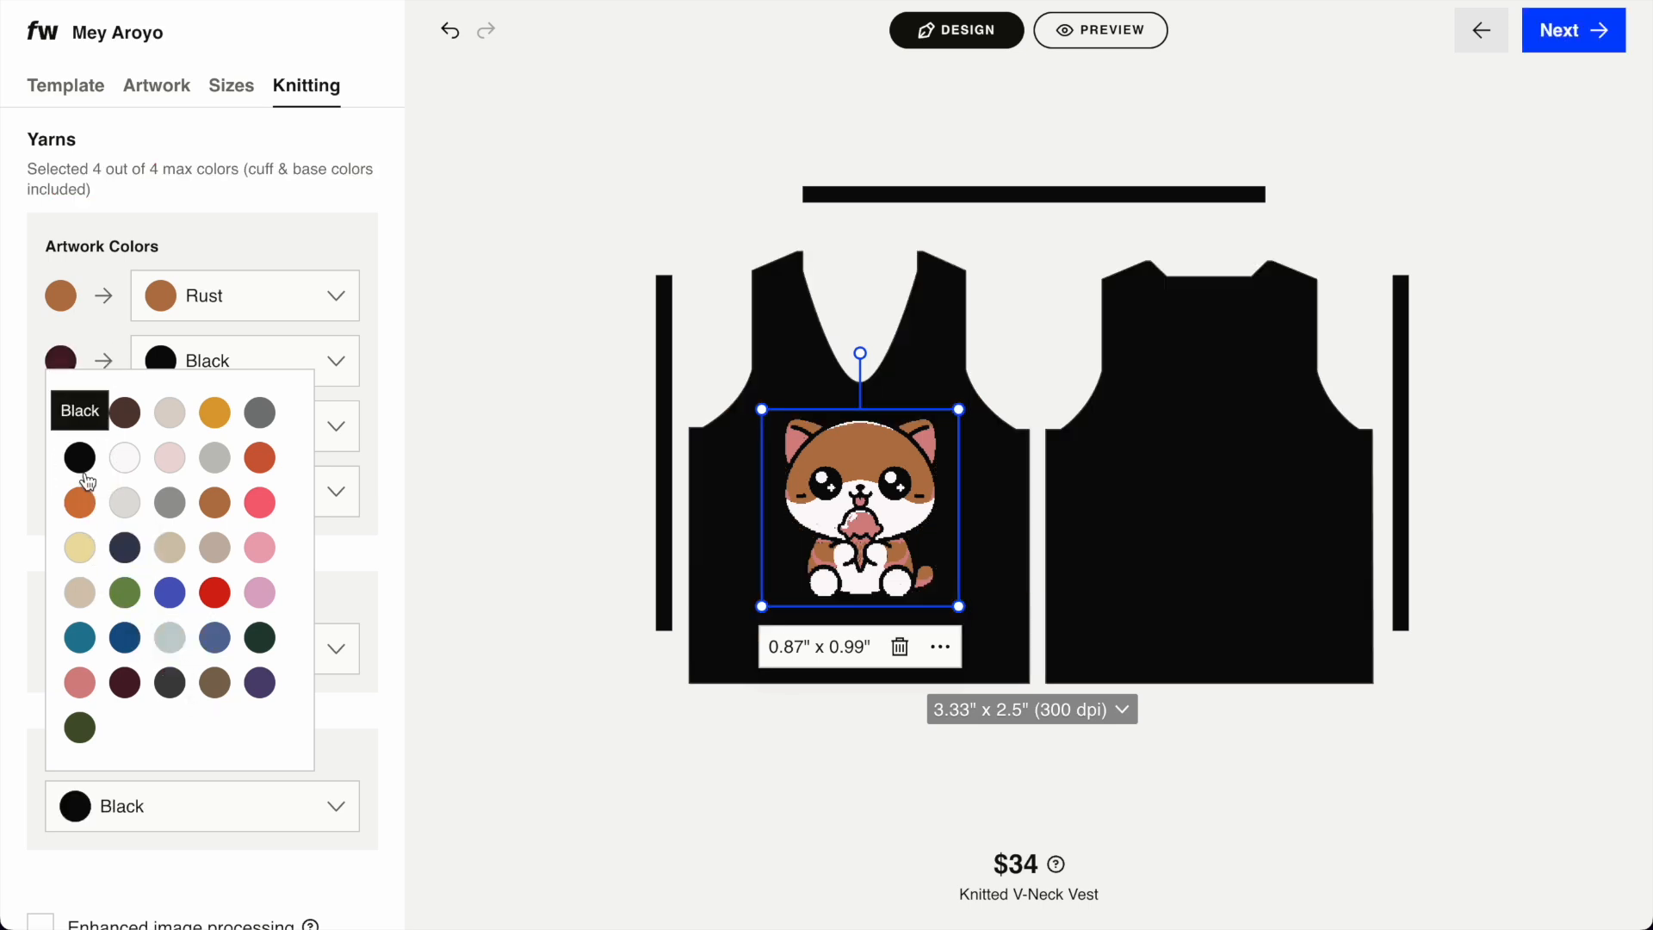
pyautogui.click(80, 682)
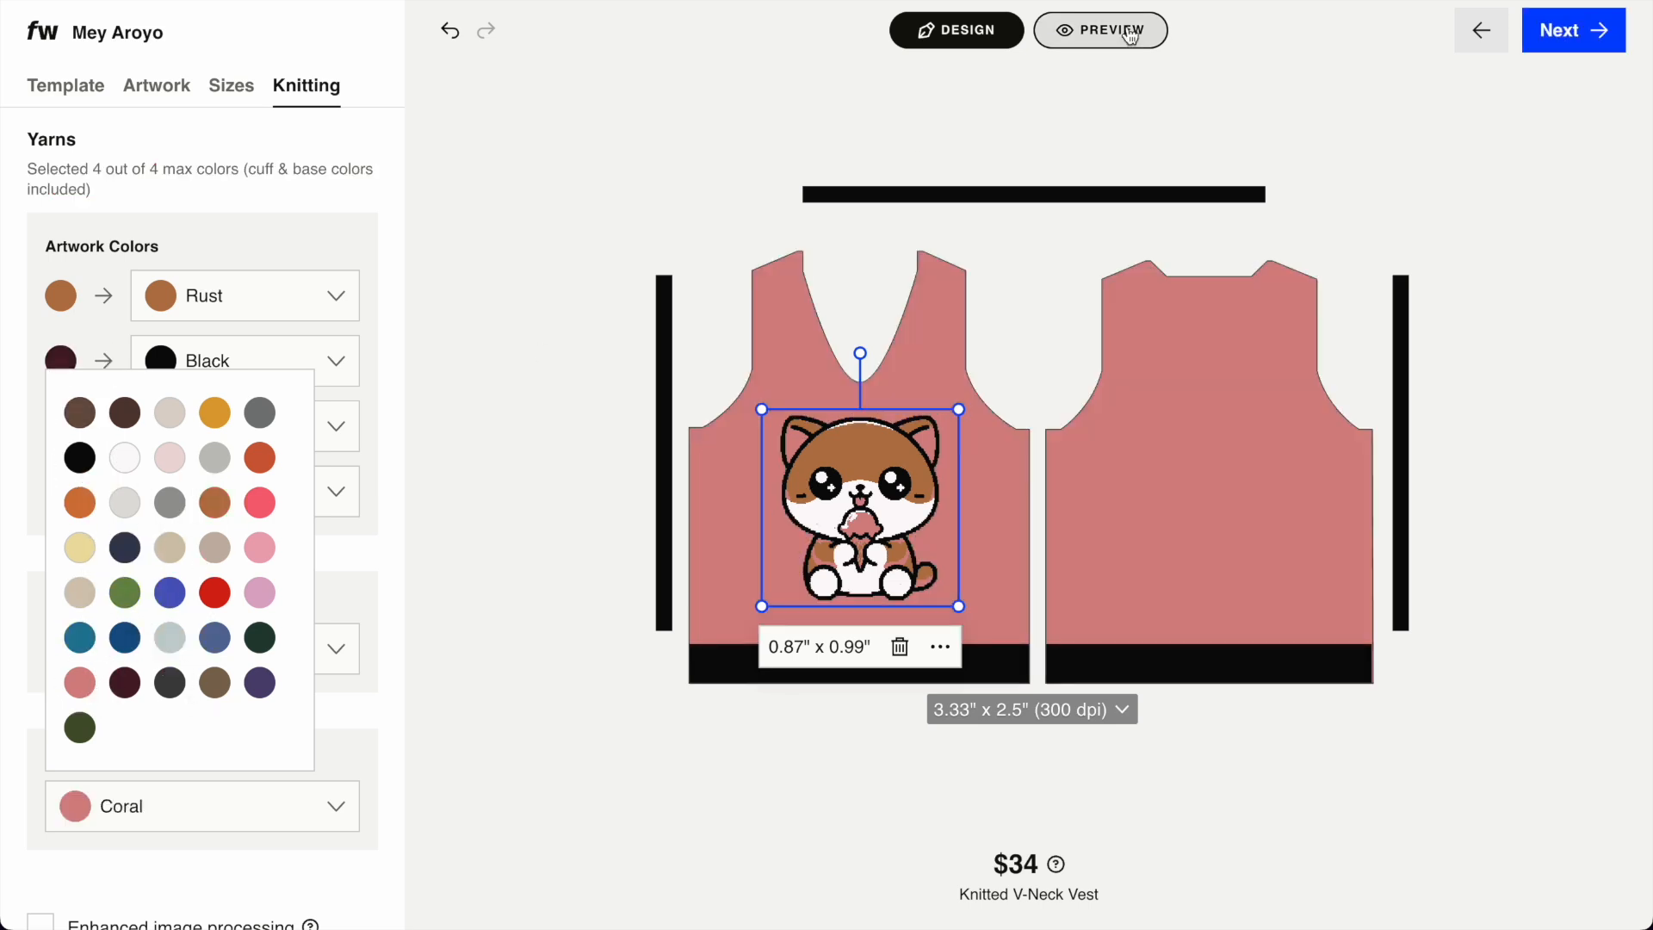
pyautogui.click(1130, 35)
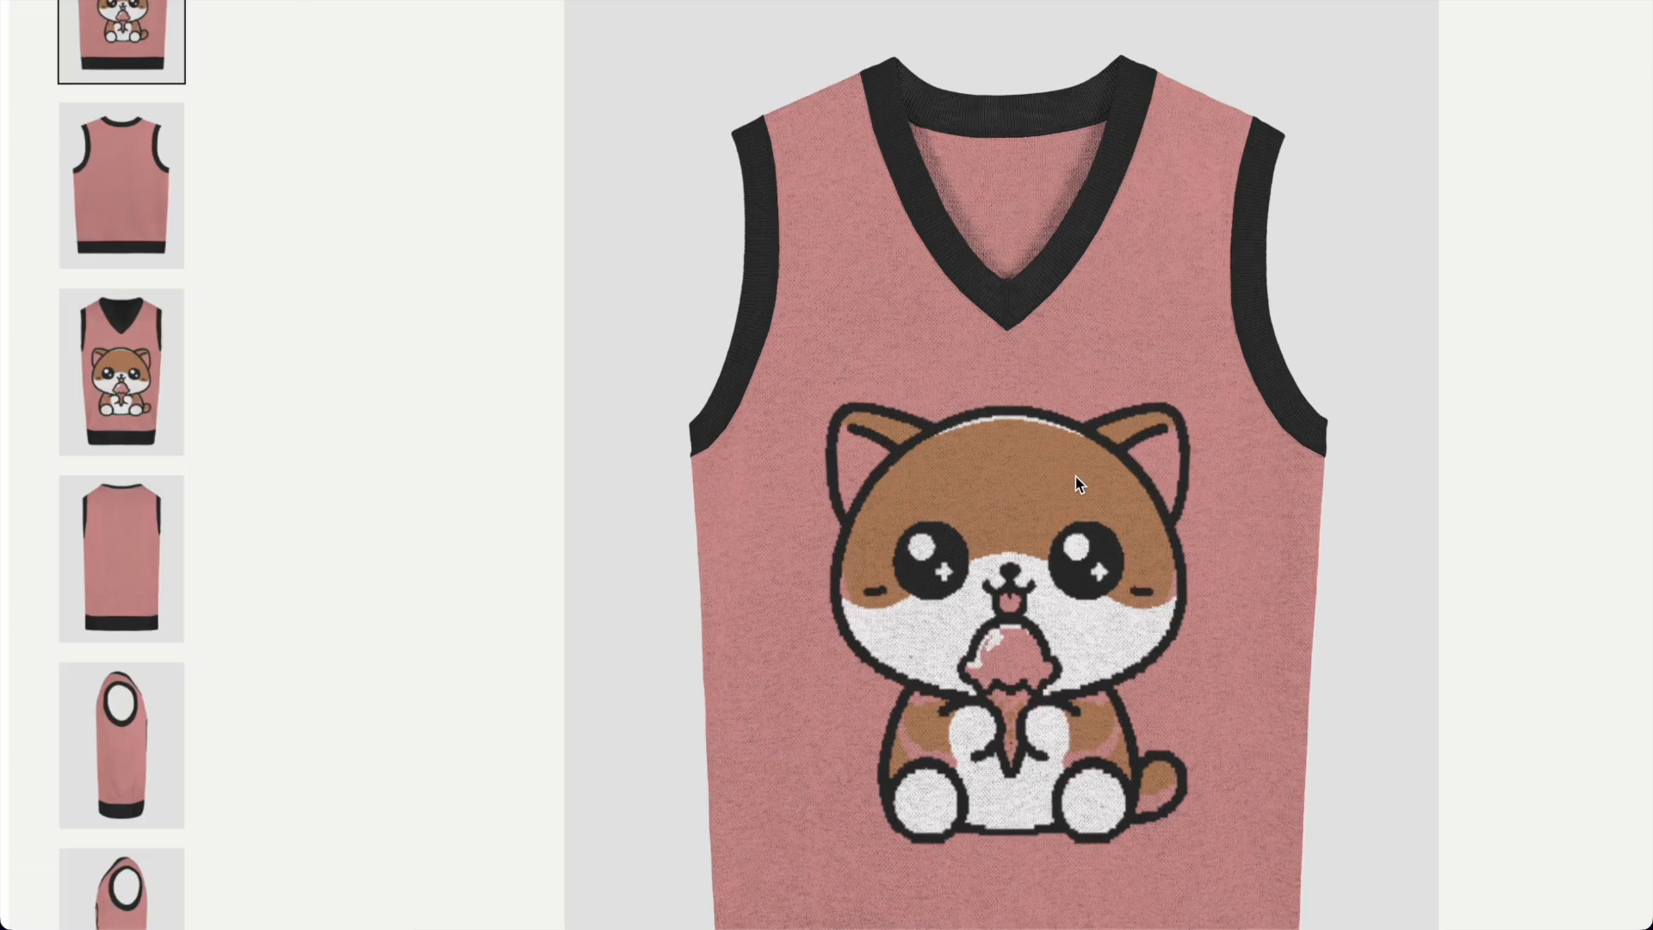
# Move the cat artwork slightly higher on the vest front and preview the vest again.
pyautogui.scroll(-1, 992, 494)
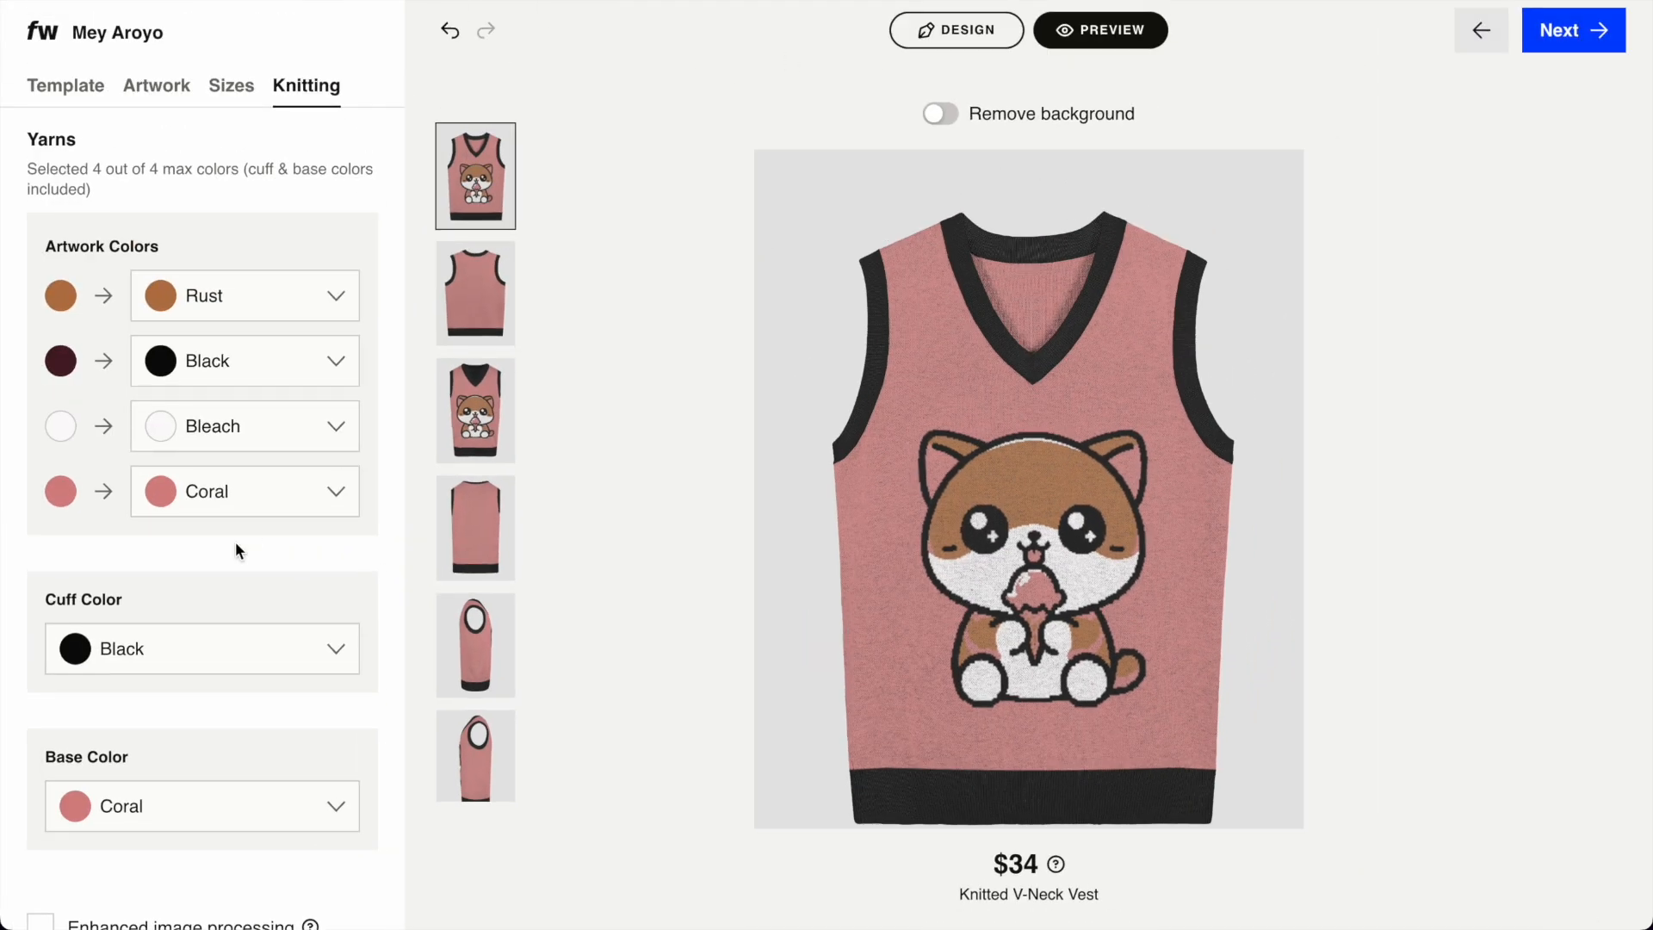
pyautogui.click(960, 33)
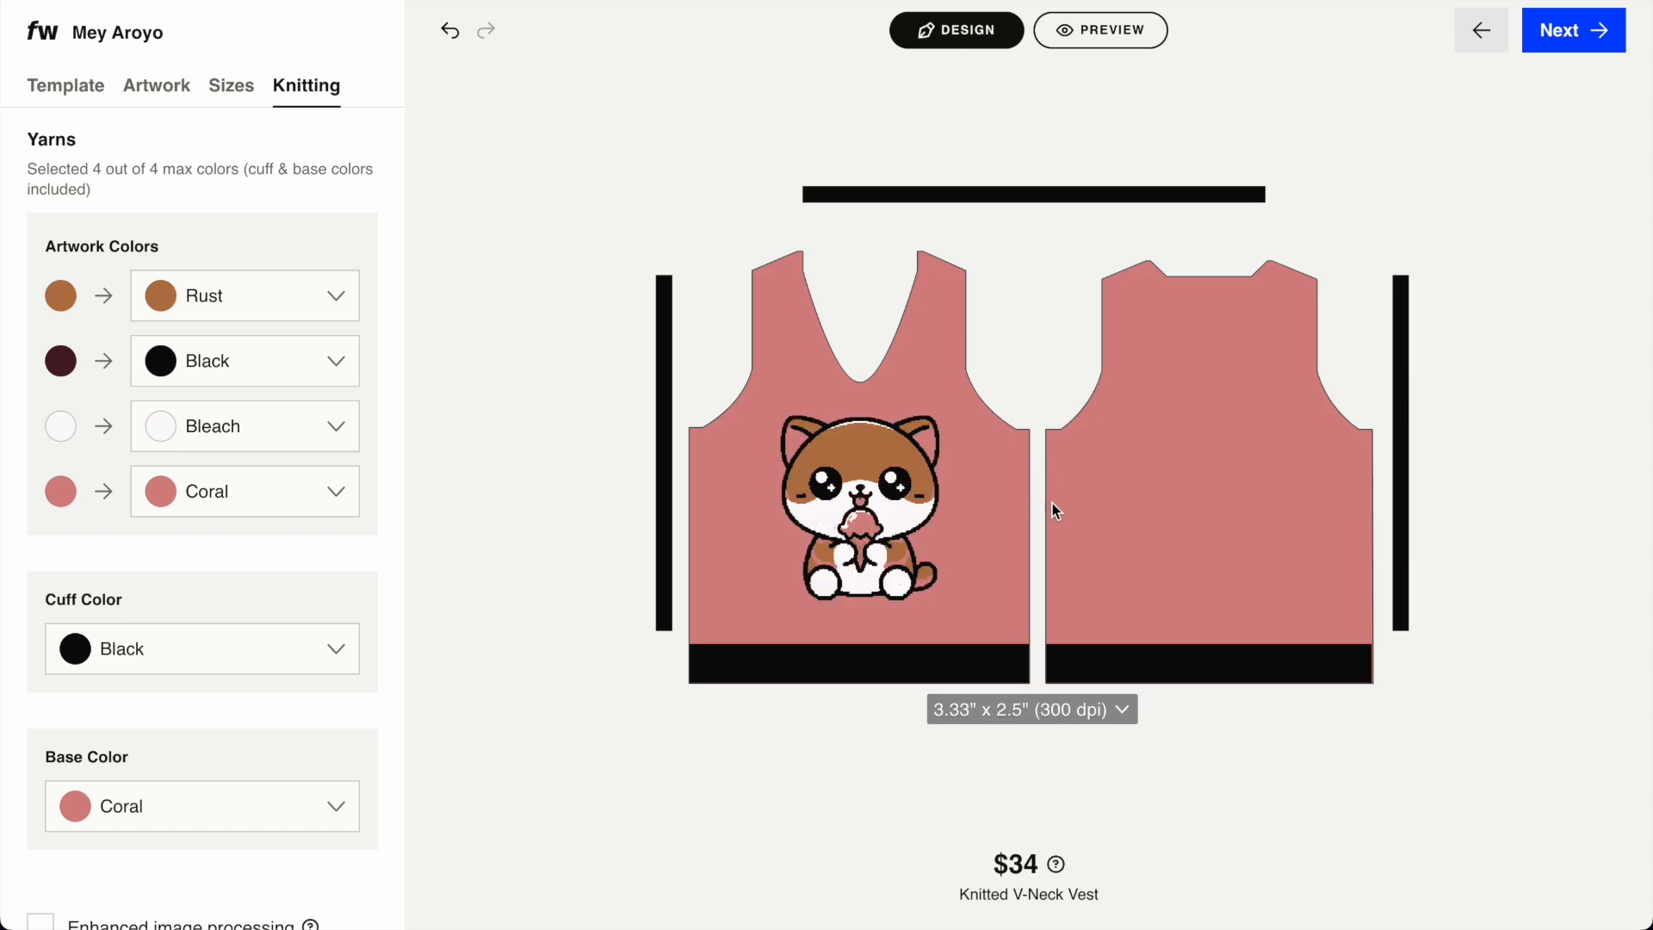
pyautogui.moveTo(856, 523); pyautogui.dragTo(857, 502)
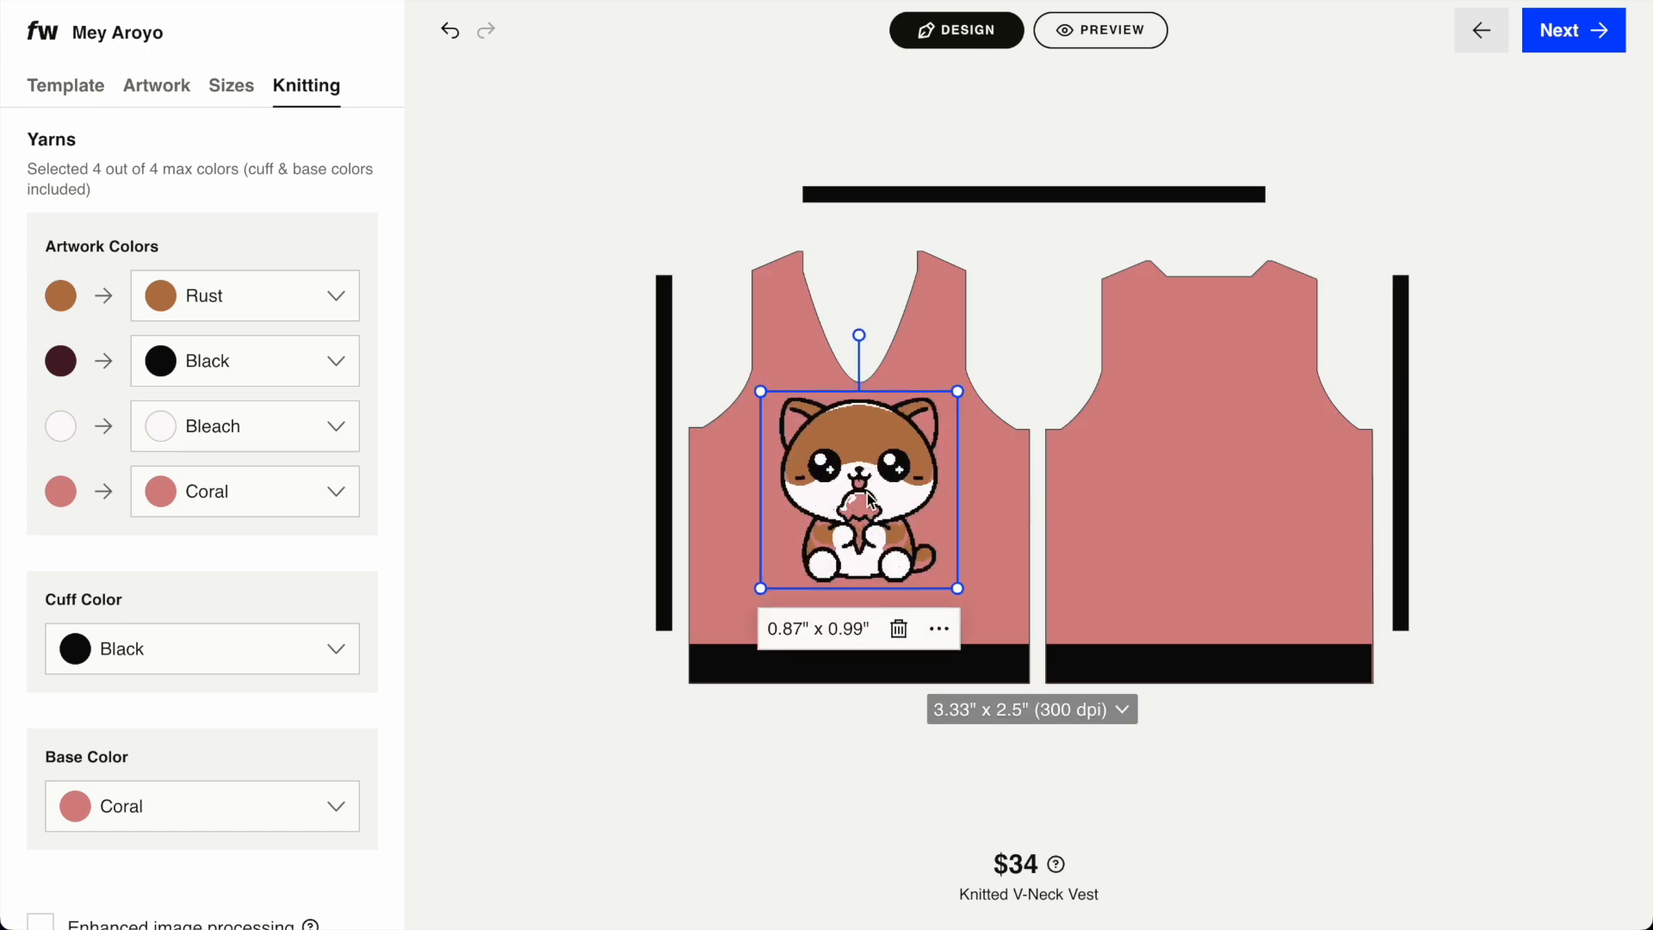
pyautogui.click(1134, 31)
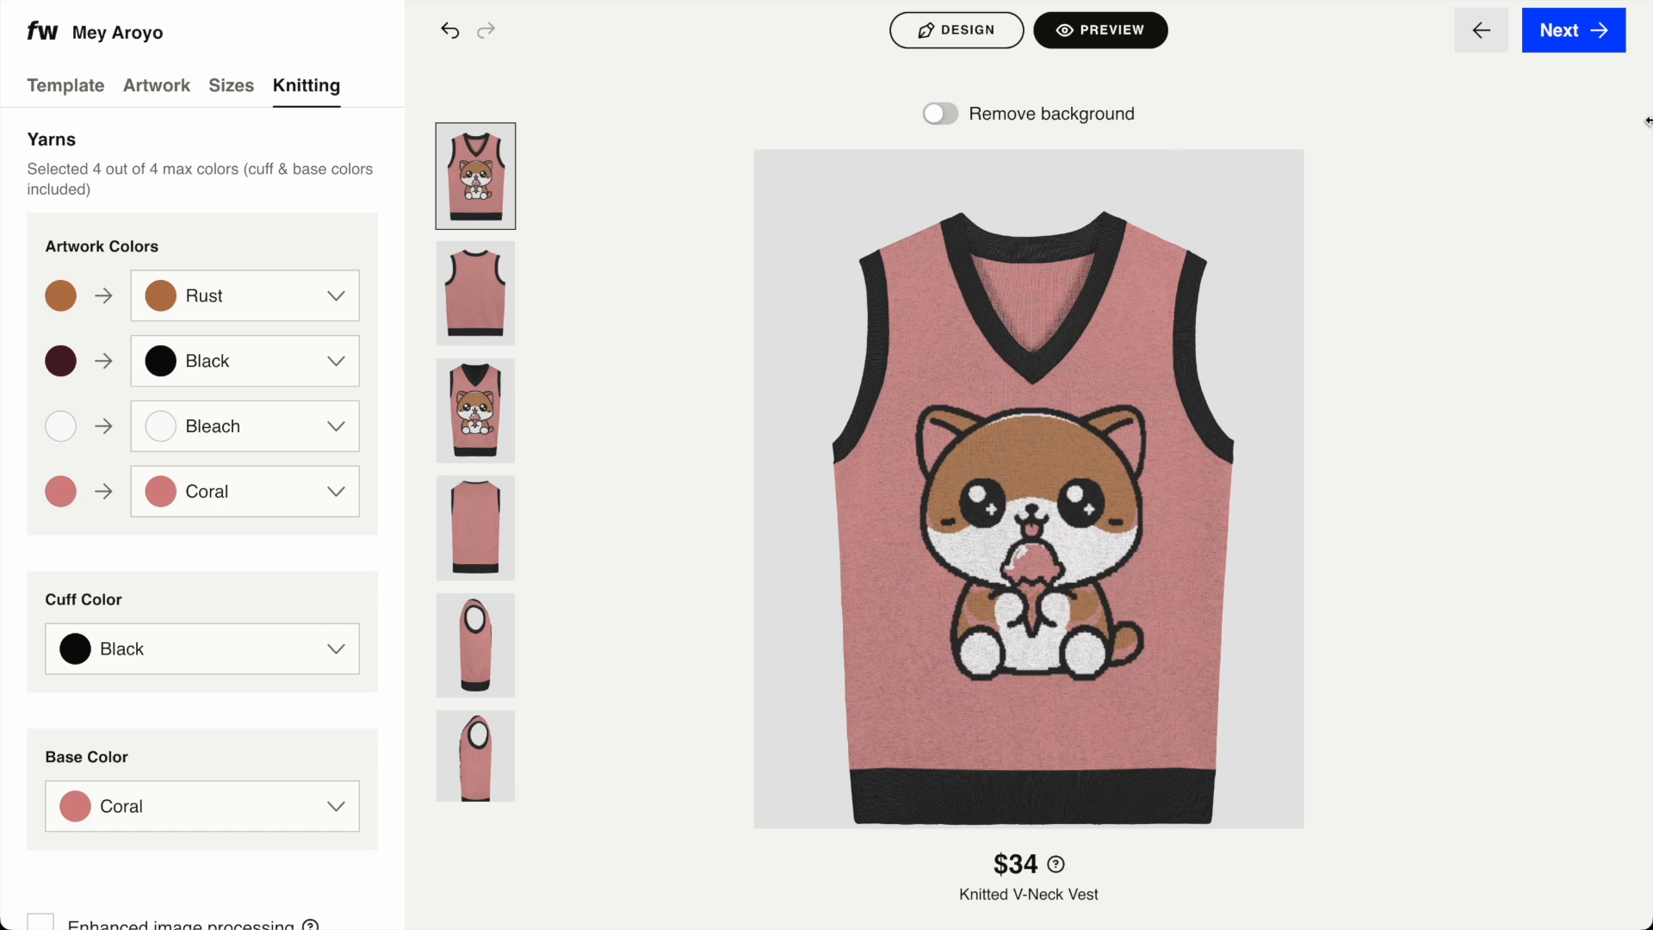
# Examine the previewed vest from the back and the front.
pyautogui.click(505, 542)
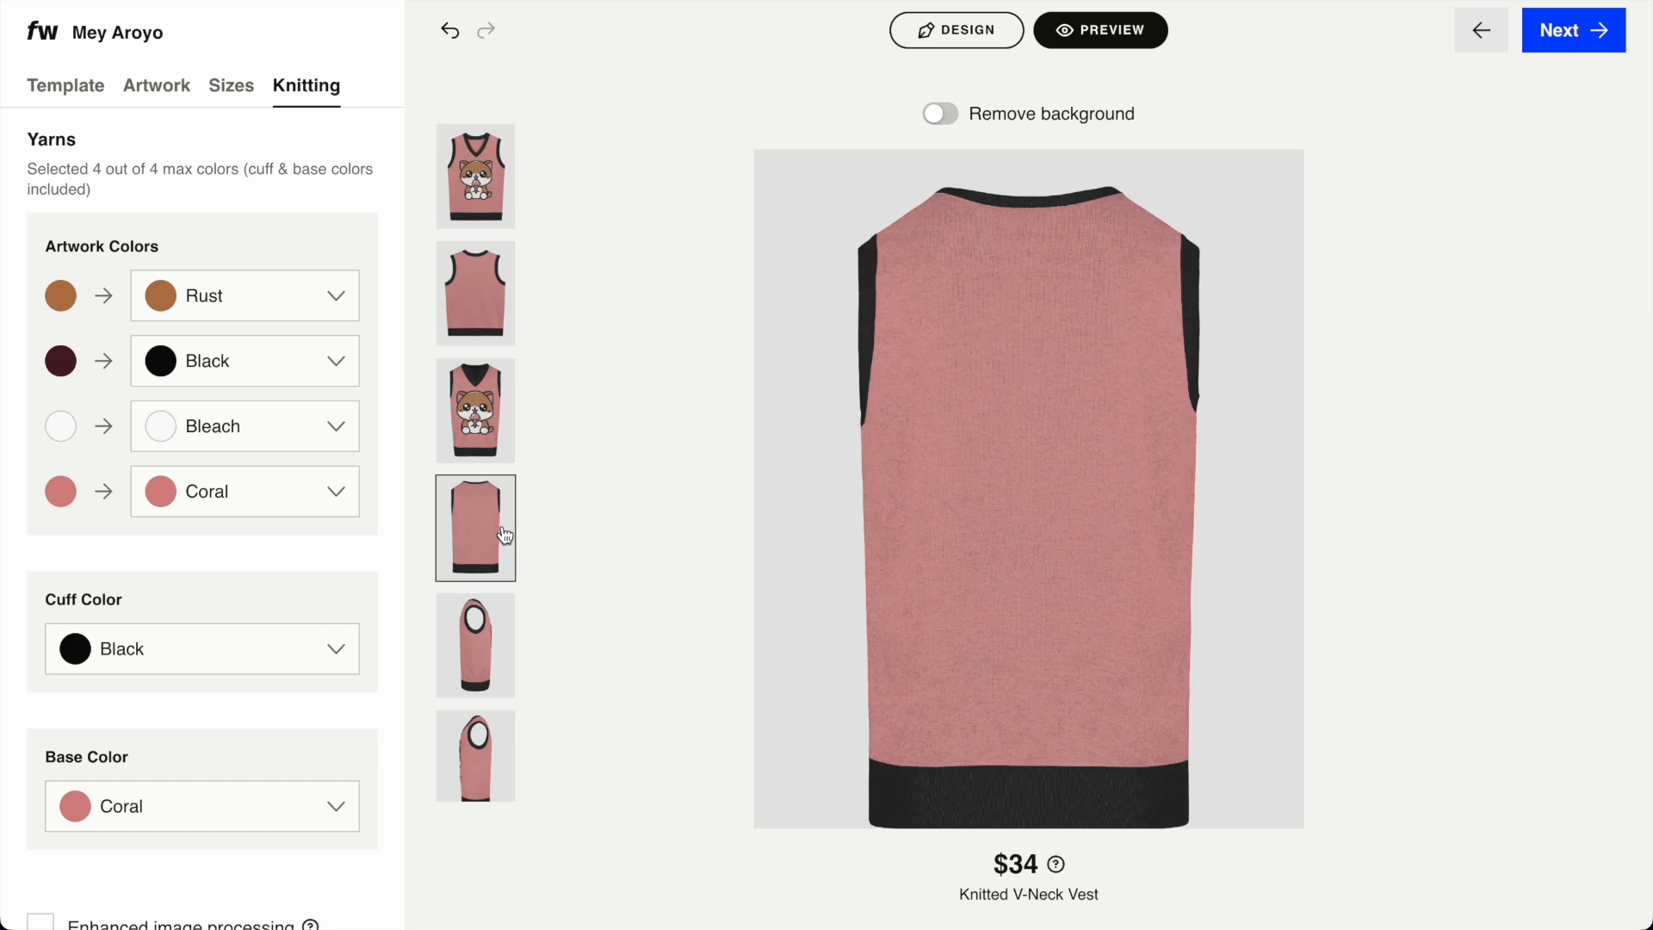
pyautogui.click(478, 441)
pyautogui.click(508, 293)
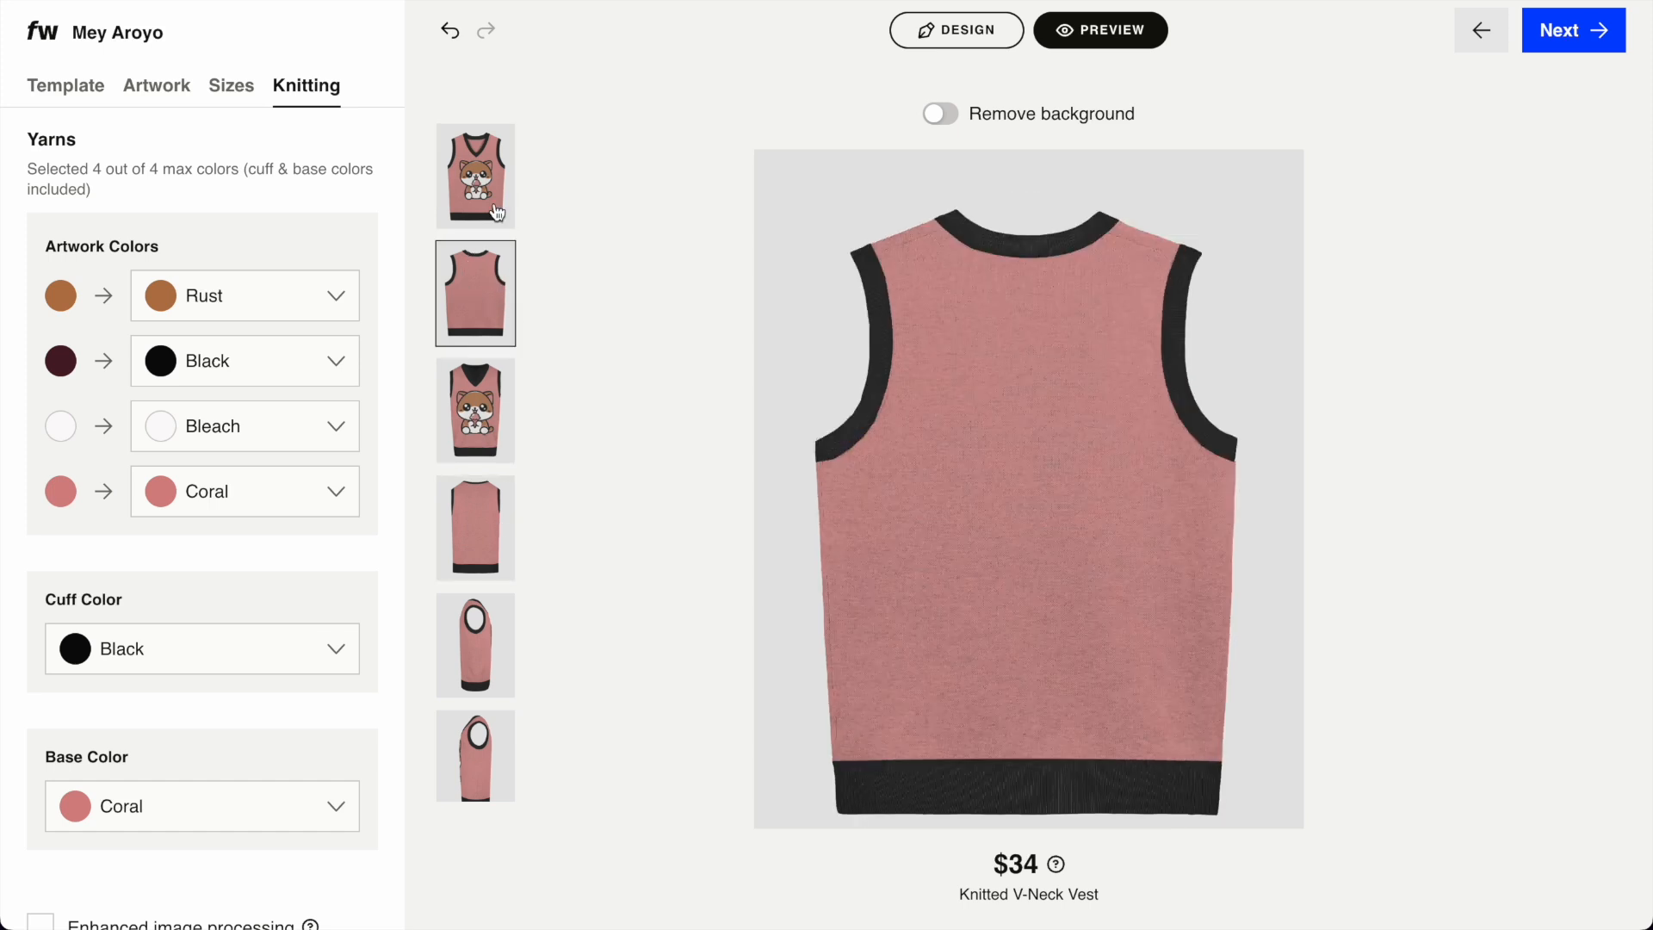
pyautogui.click(501, 202)
# Continue to the vest's product details, name the product "test" and save it as hidden.
pyautogui.click(1567, 36)
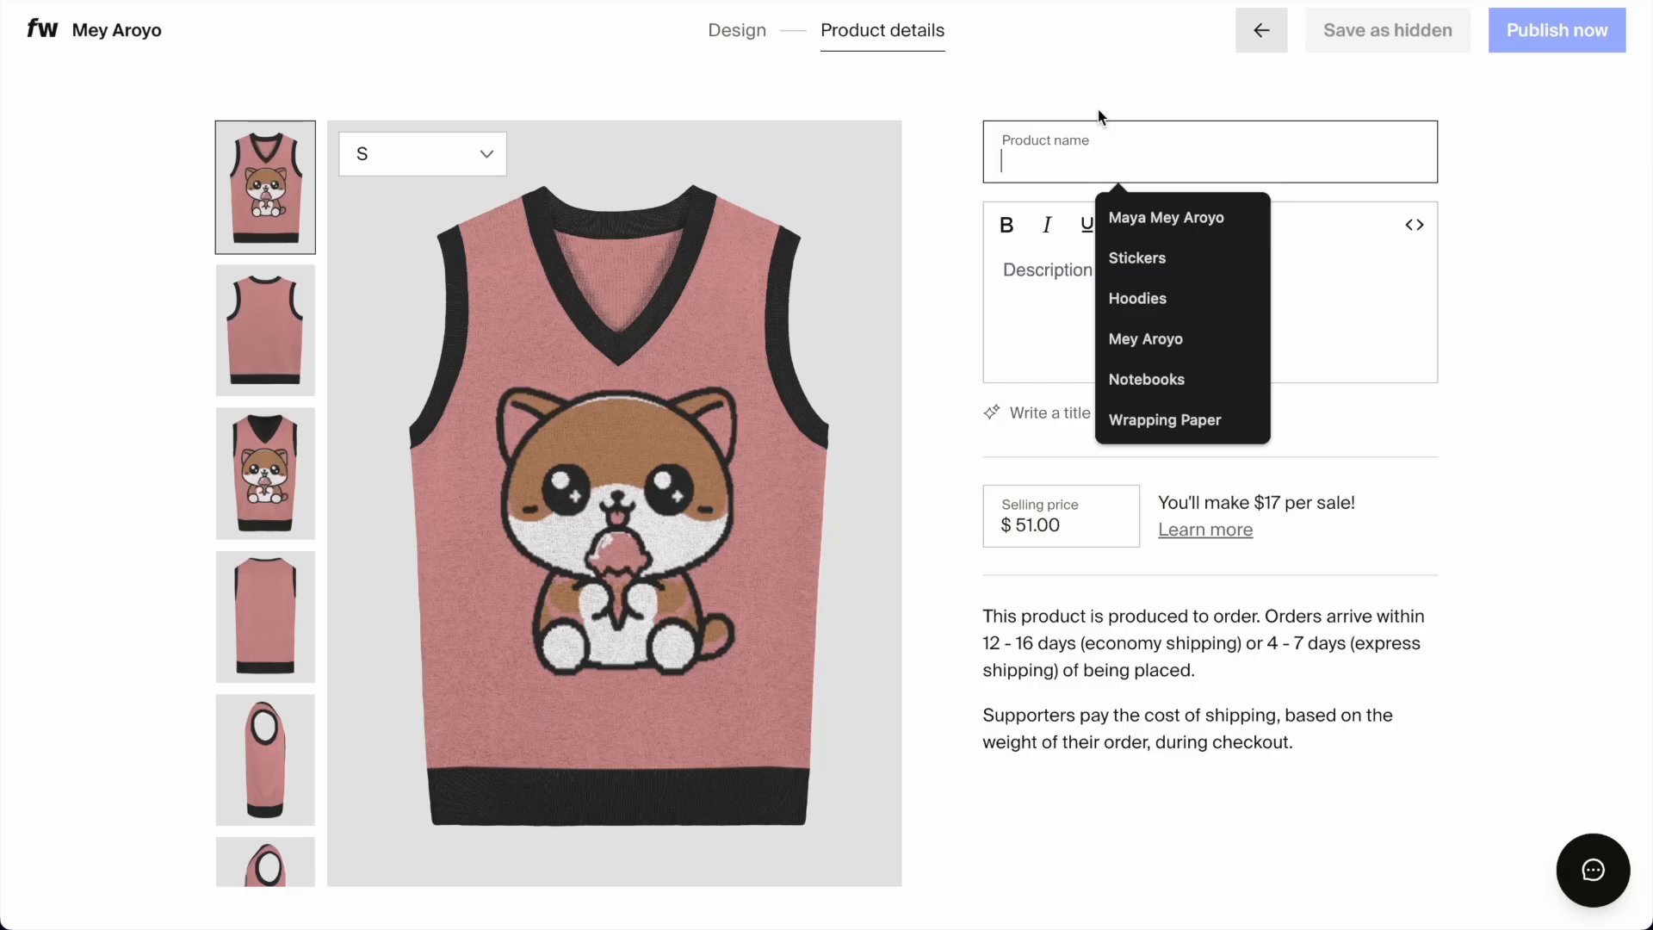
pyautogui.click(1099, 116)
pyautogui.click(1083, 159)
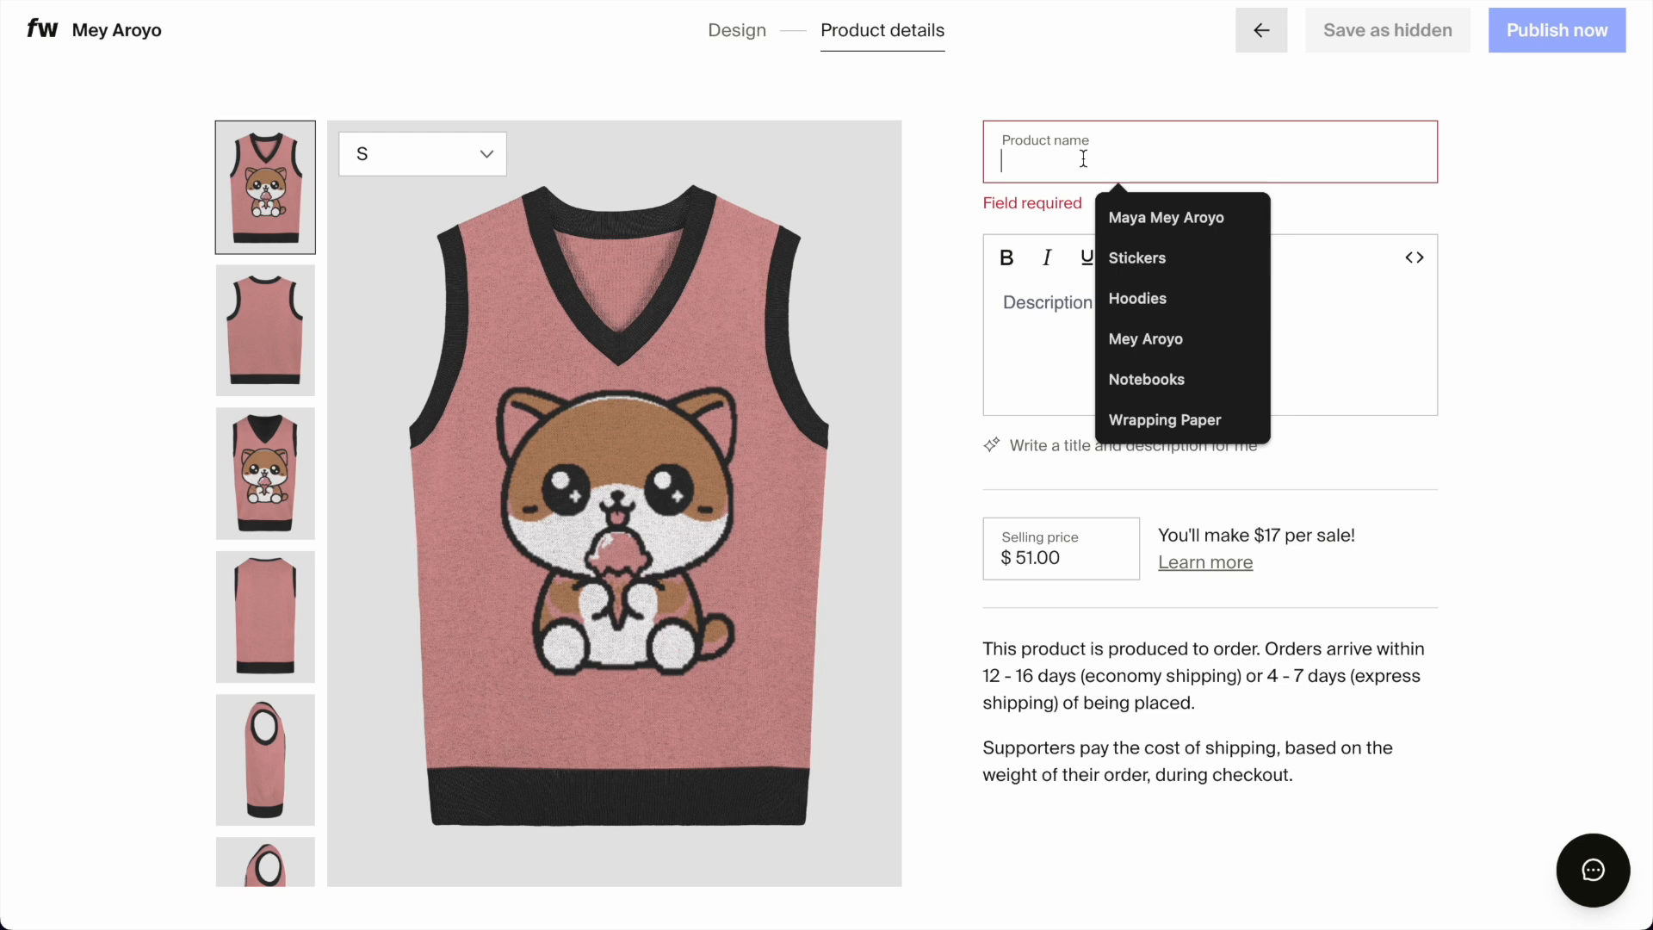
pyautogui.write('test')
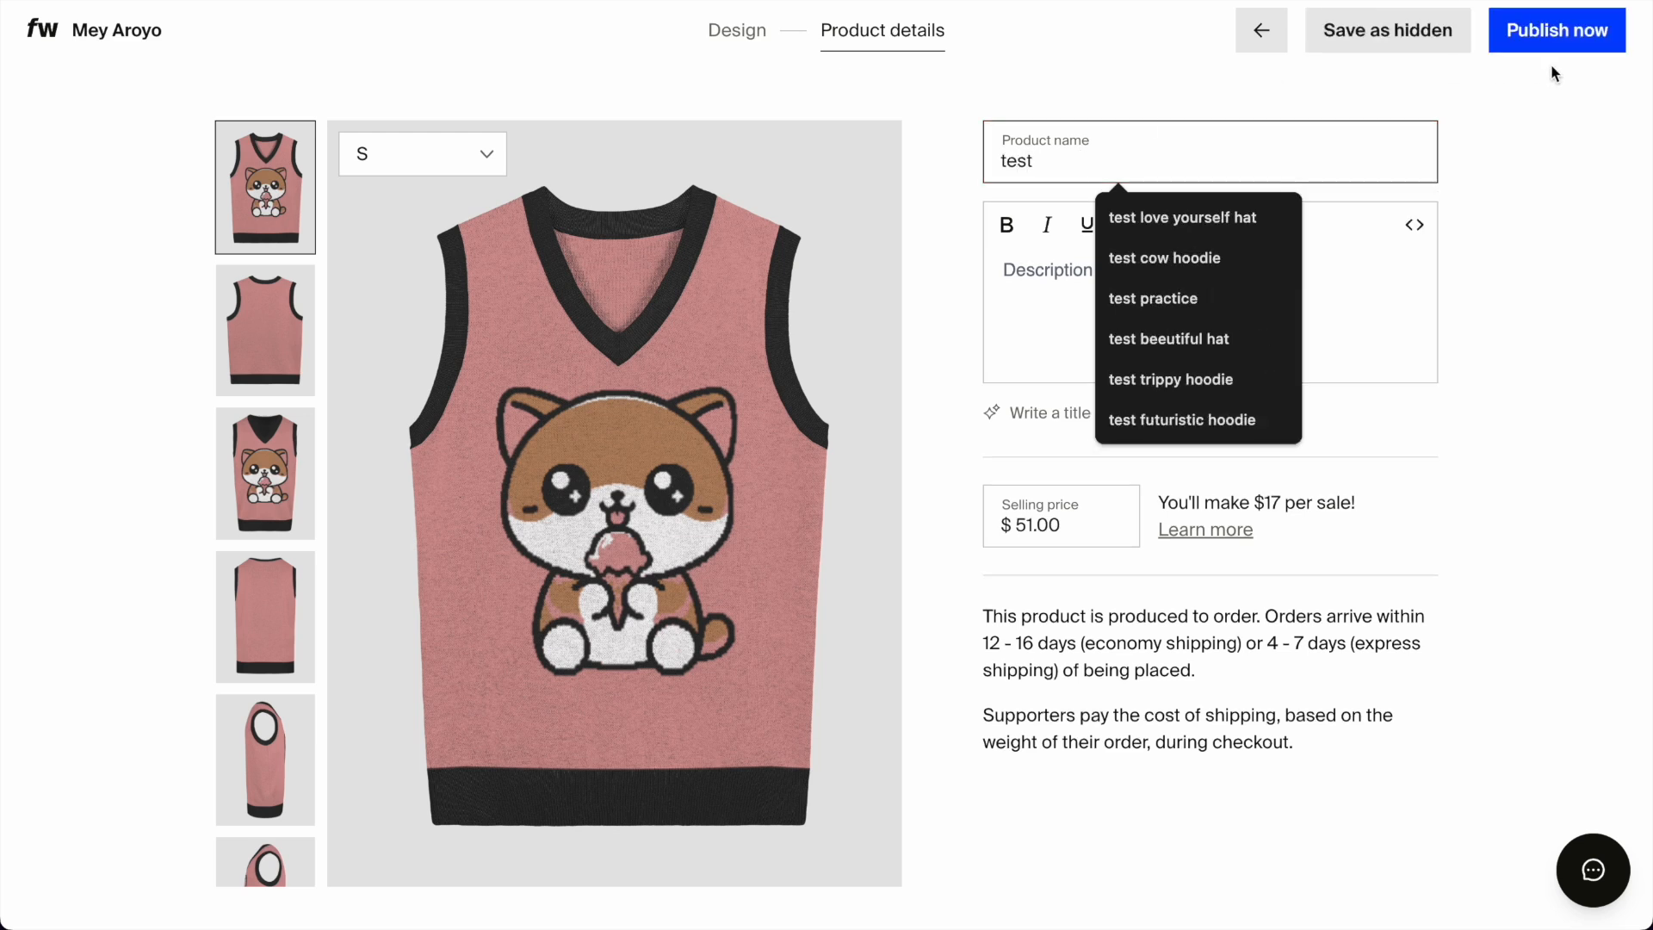
pyautogui.click(1562, 86)
pyautogui.click(1399, 49)
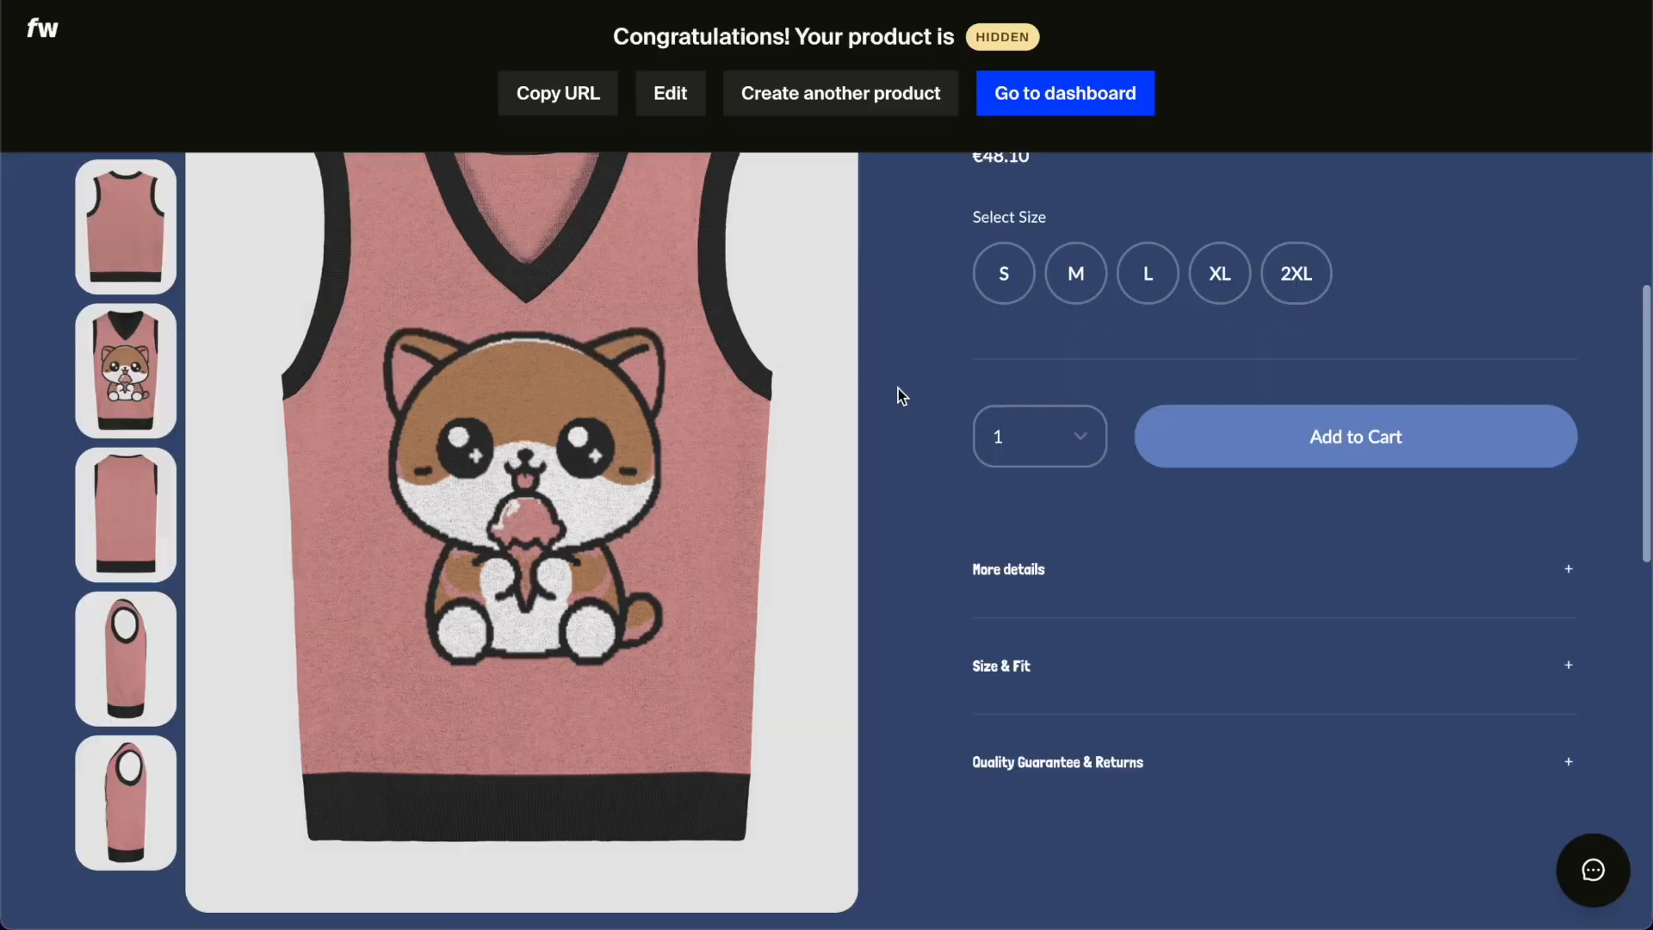
# Look over the hidden vest's product page in the shop.
pyautogui.scroll(-3, 897, 393)
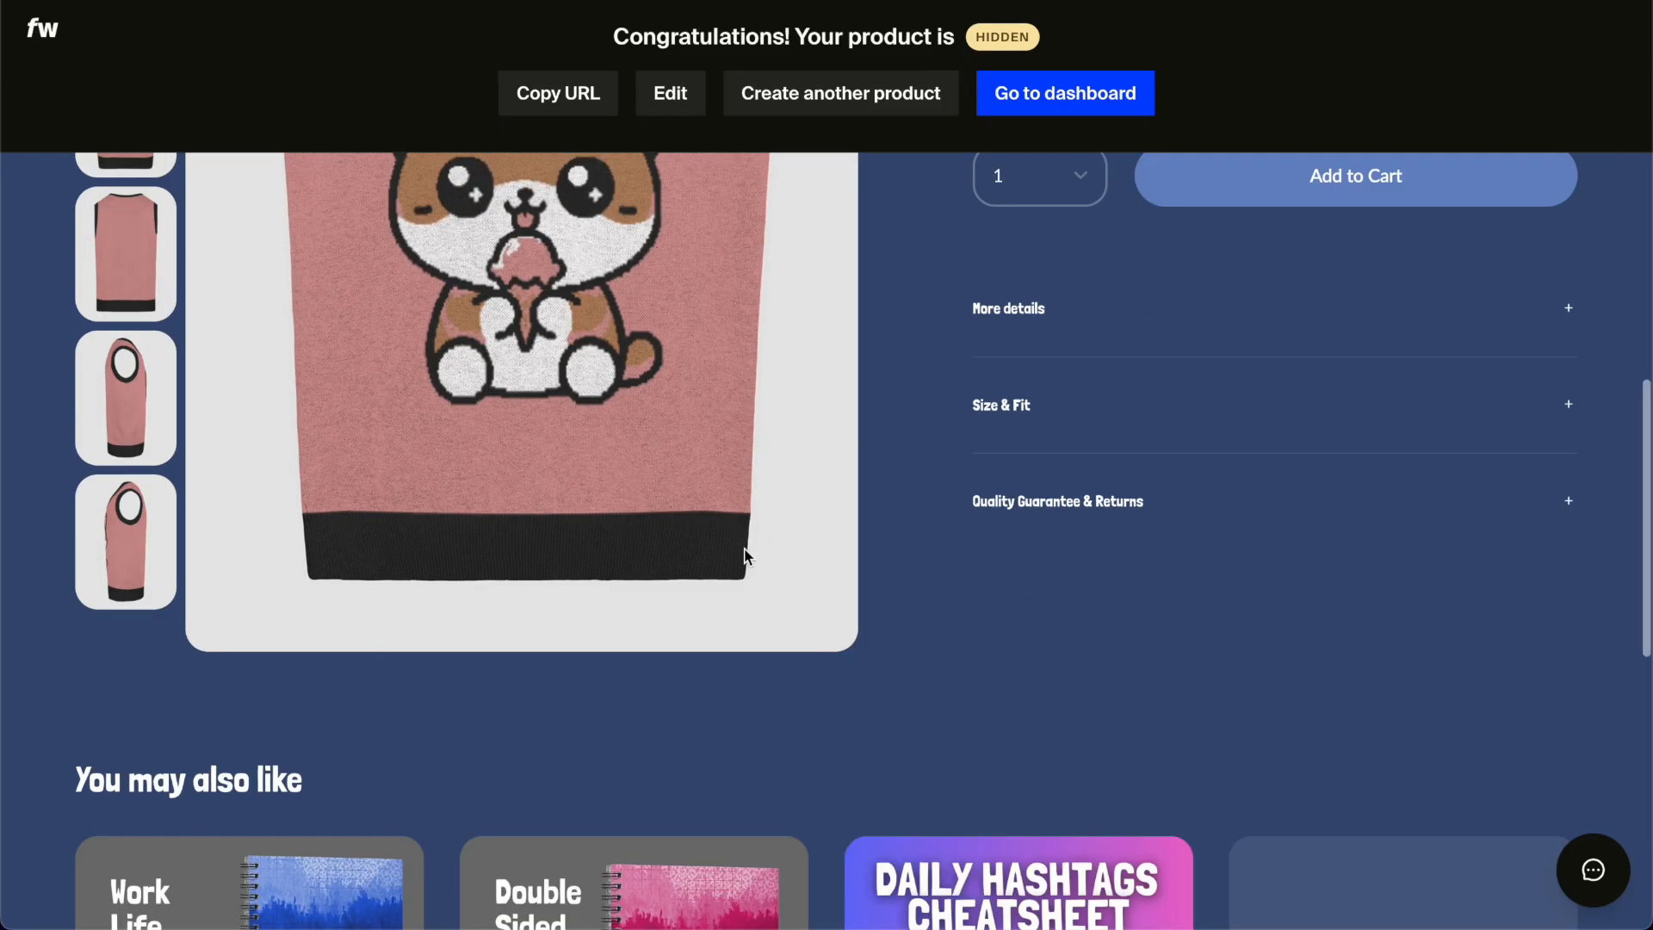
pyautogui.scroll(5, 742, 553)
pyautogui.click(479, 471)
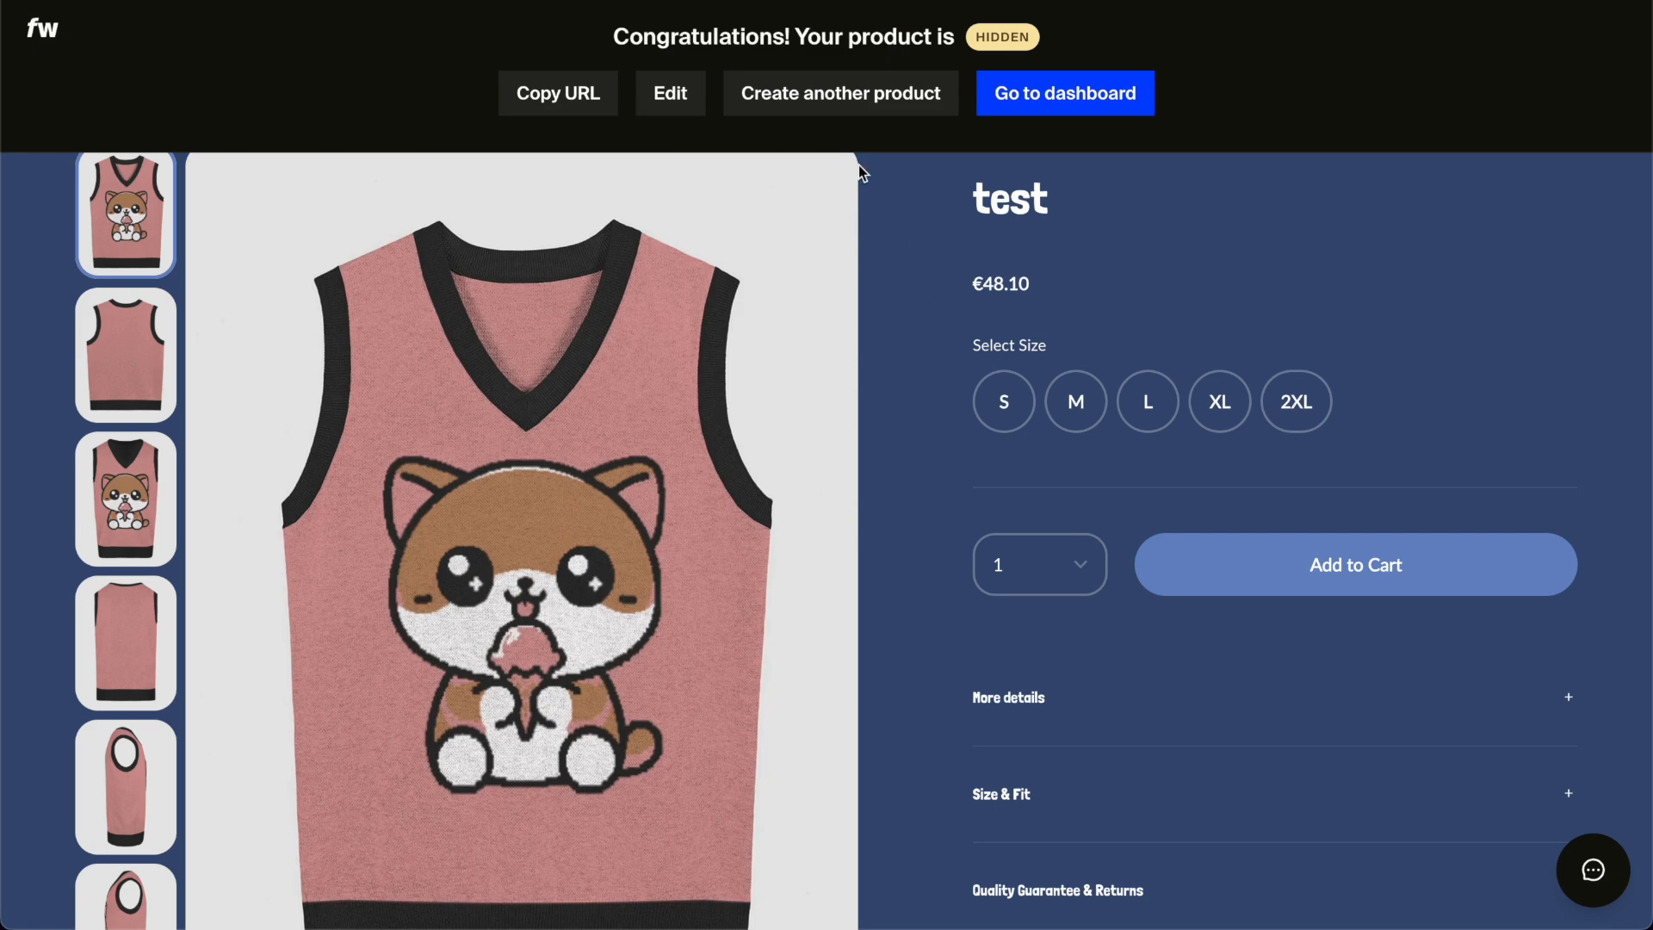
# Start another product from the Sweaters category and open the Knitted Cardigan Without Pocket for designing.
pyautogui.click(903, 118)
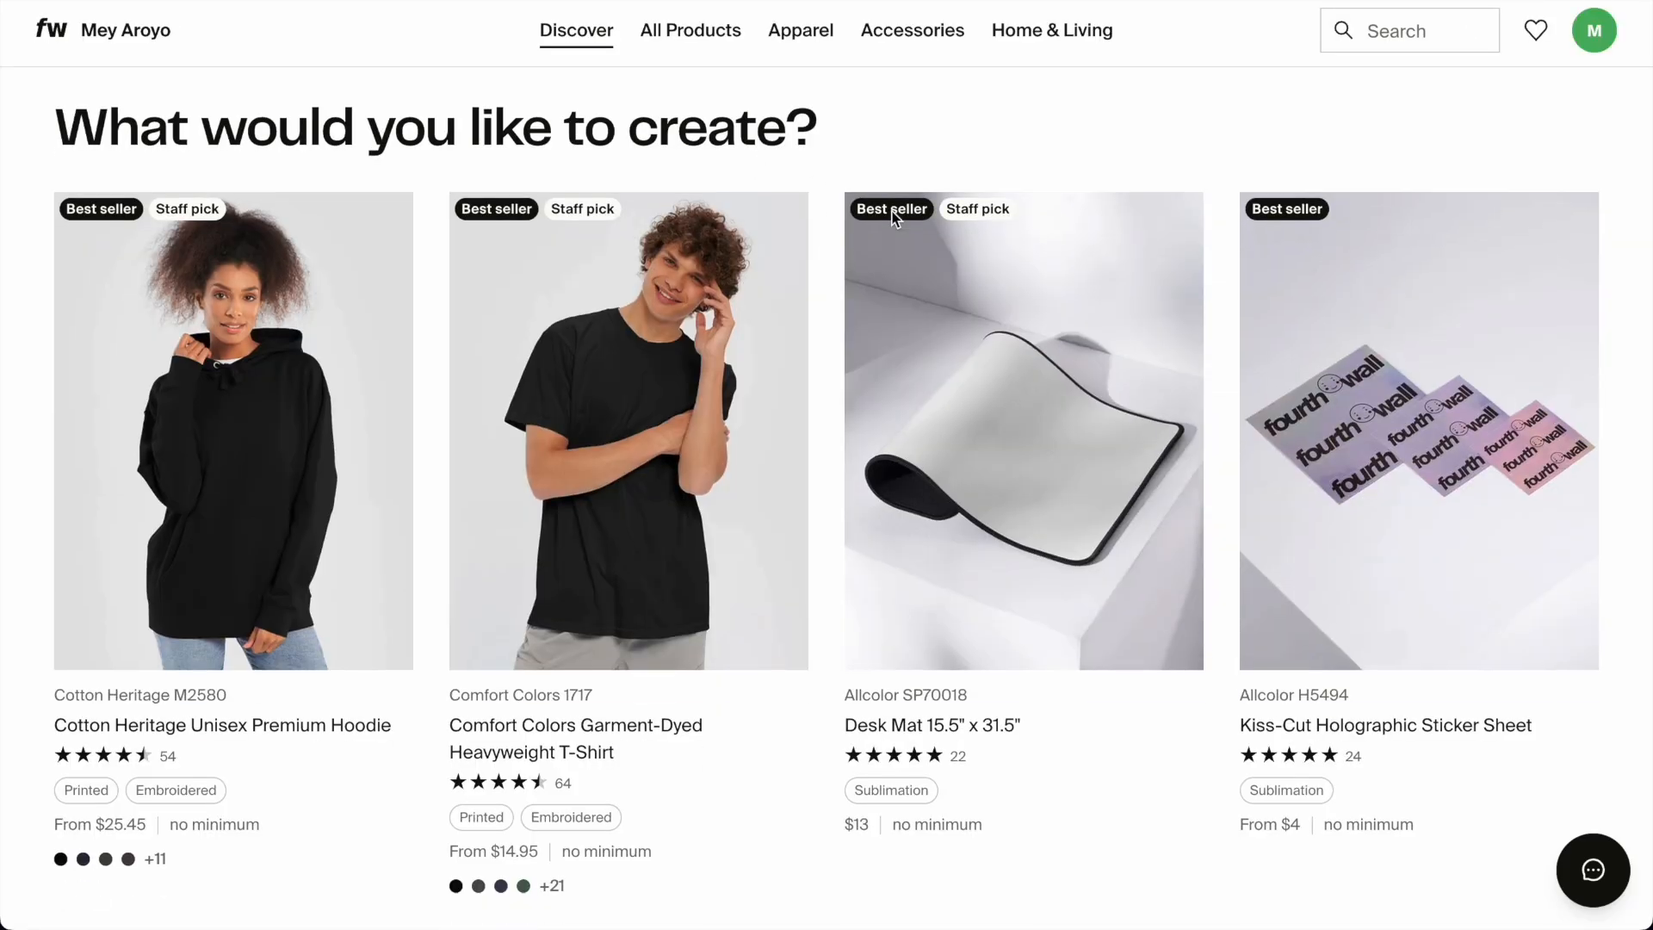
pyautogui.scroll(-10, 891, 215)
pyautogui.scroll(-2, 892, 216)
pyautogui.click(294, 274)
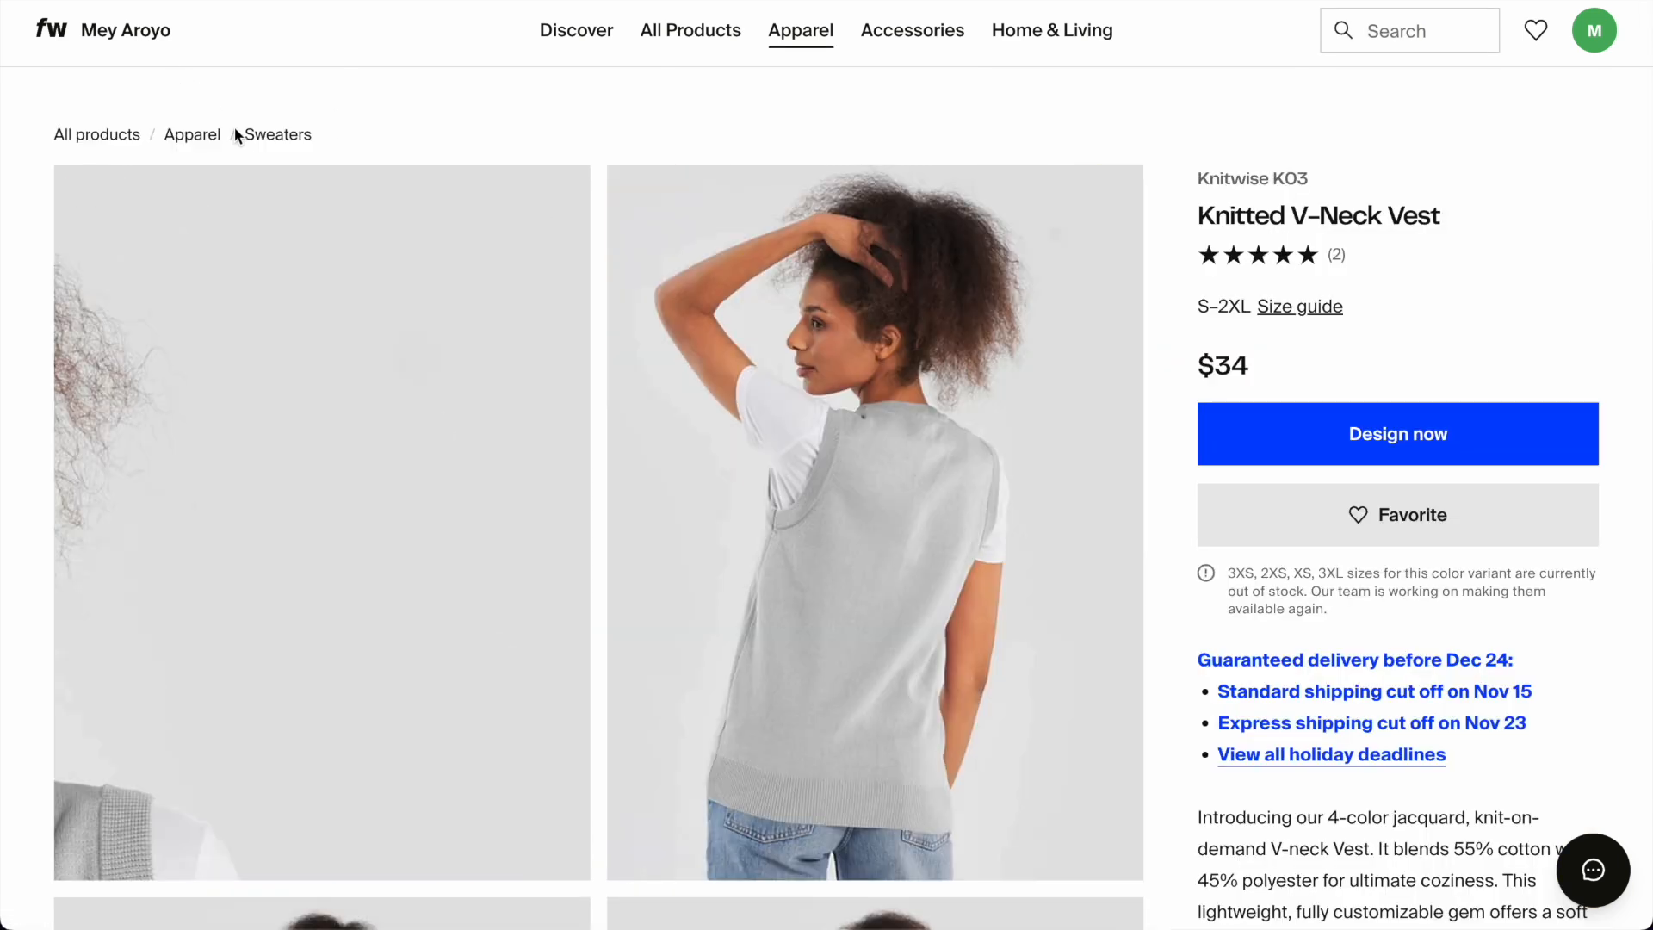
pyautogui.click(262, 134)
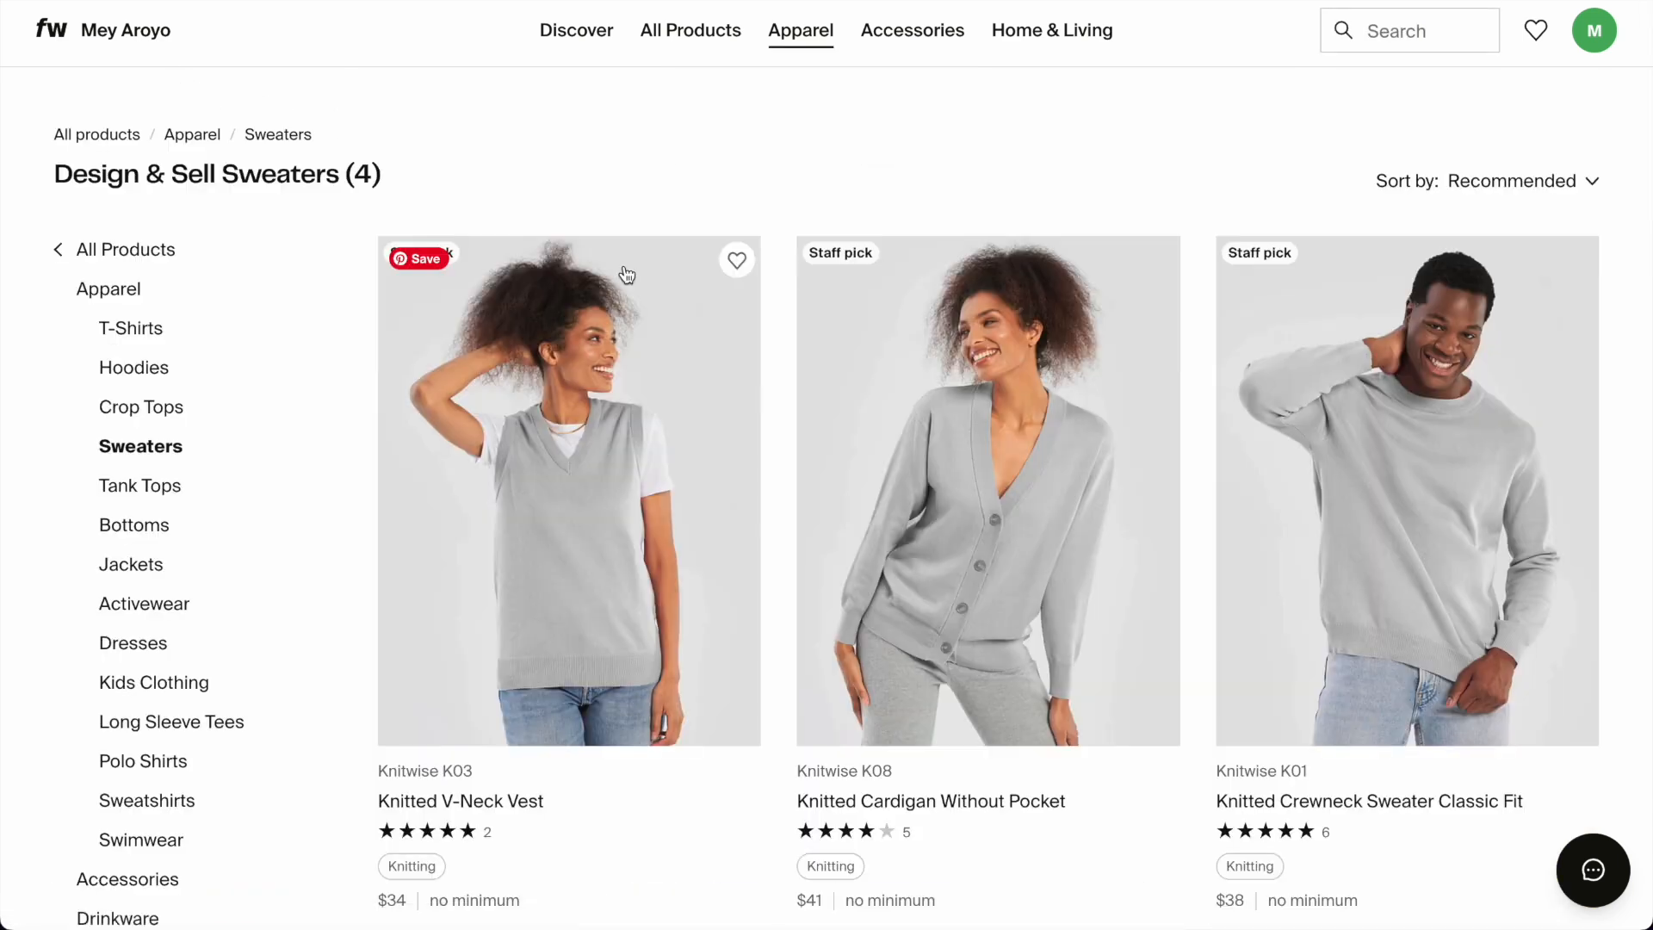
pyautogui.scroll(-2, 1076, 368)
pyautogui.click(1052, 345)
pyautogui.click(1387, 443)
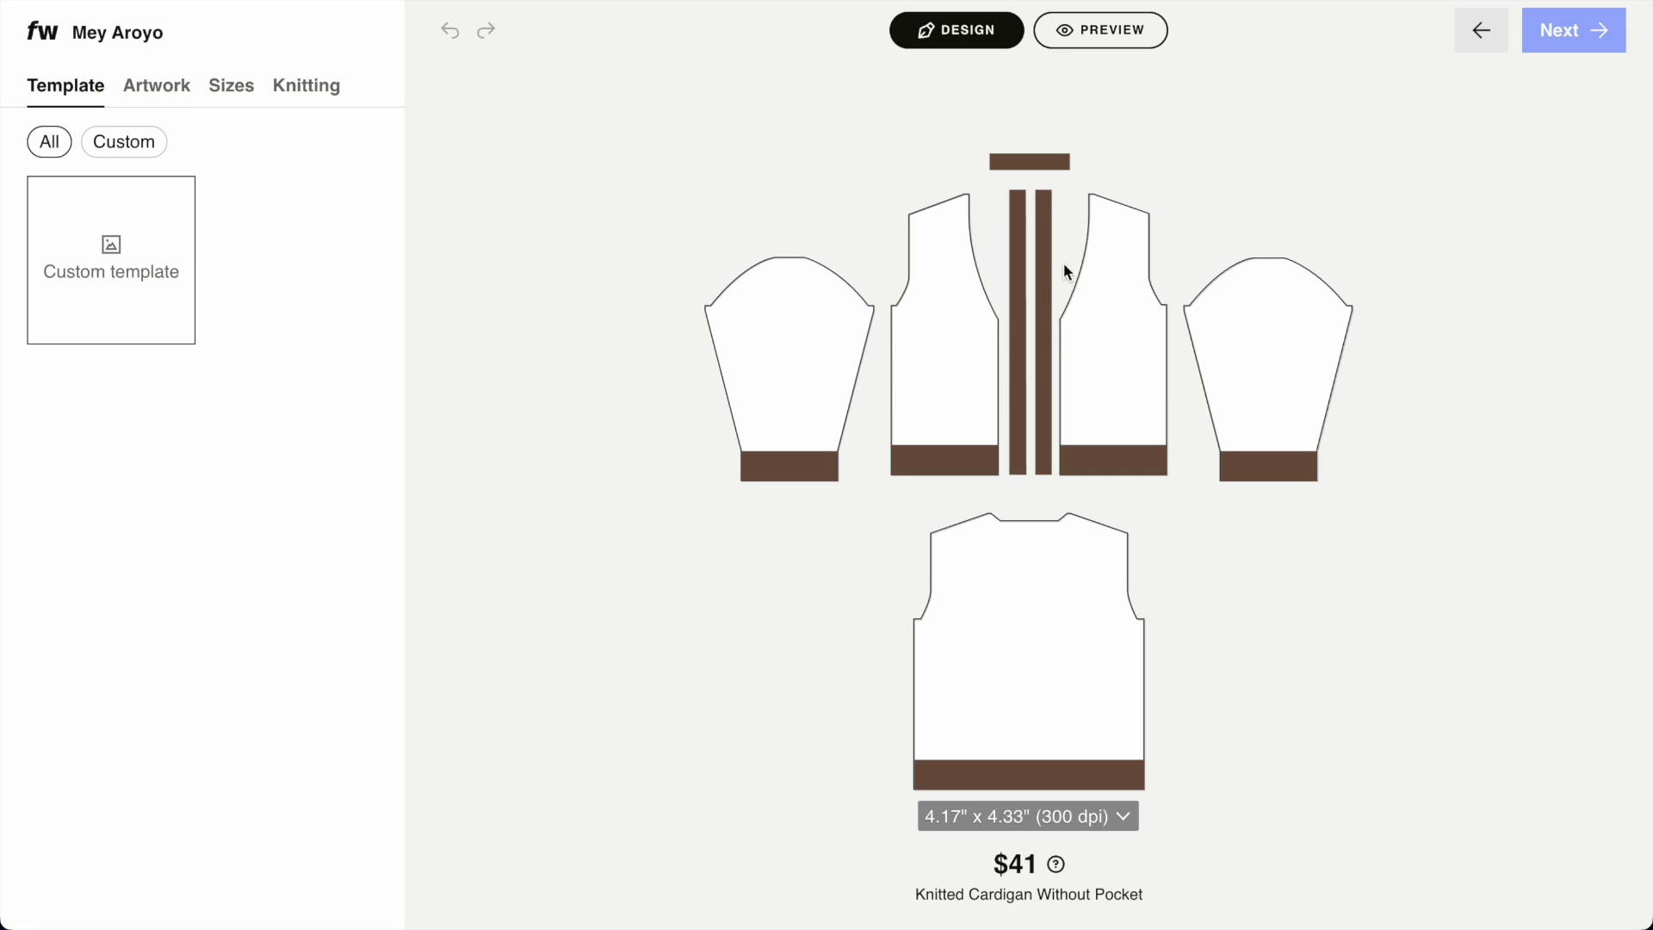
# Place the red and green puzzle pattern from the artwork library on the cardigan and enlarge it to about 4.23" x 4.49", covering all pieces.
pyautogui.click(163, 95)
pyautogui.scroll(-15, 272, 452)
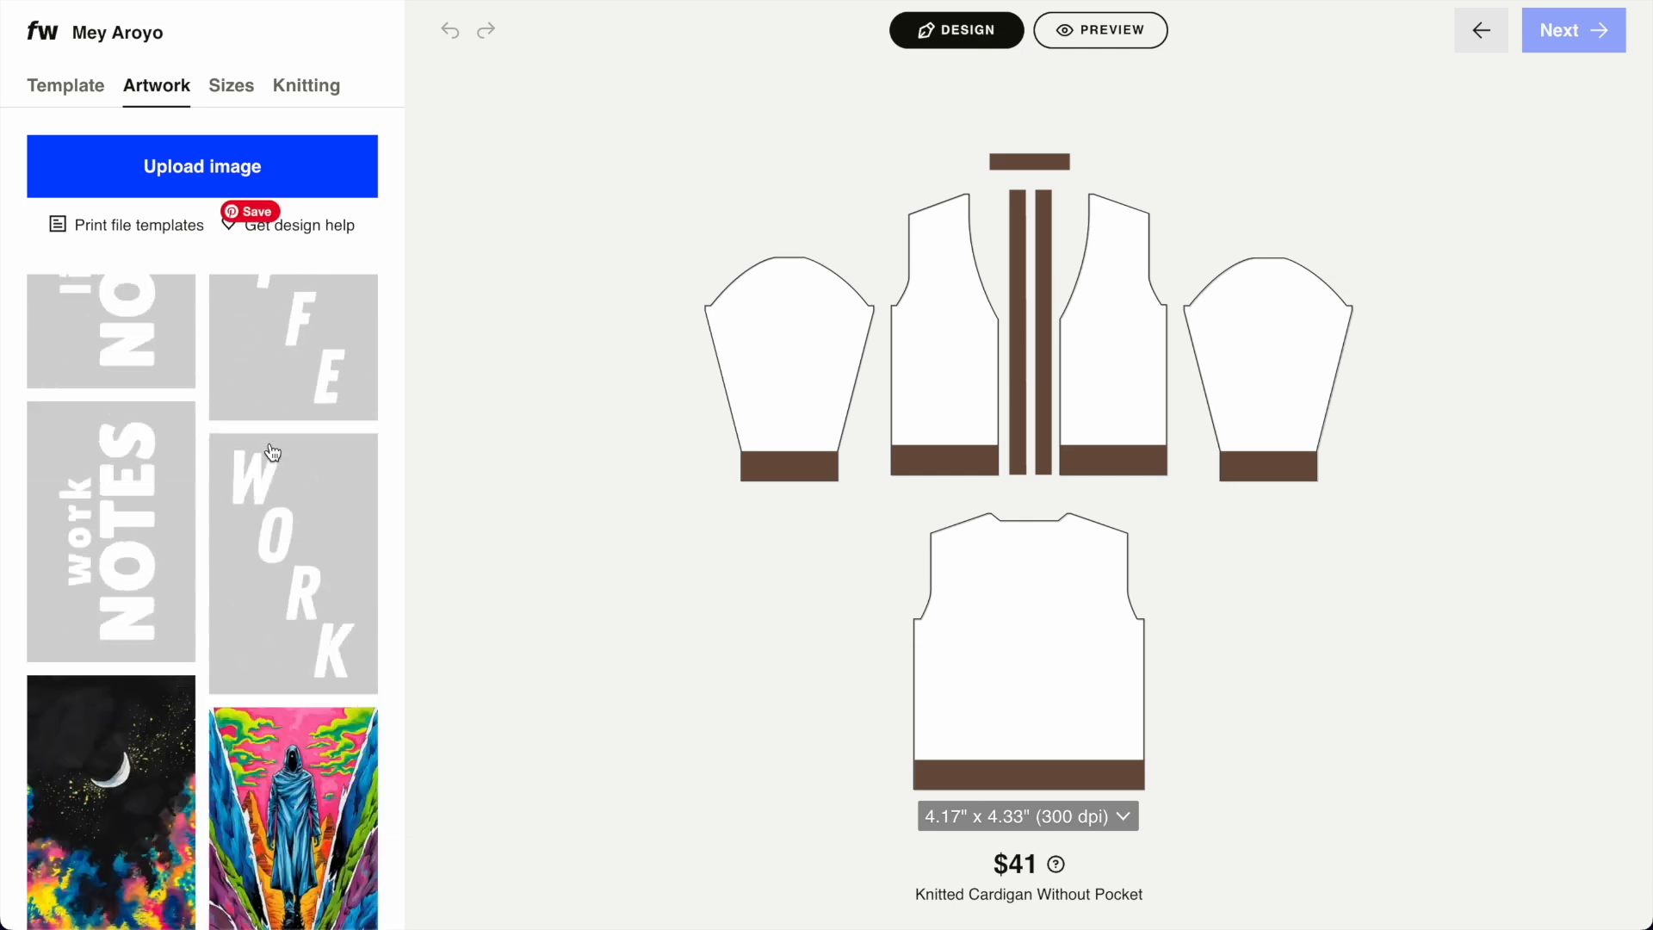
pyautogui.scroll(-10, 272, 452)
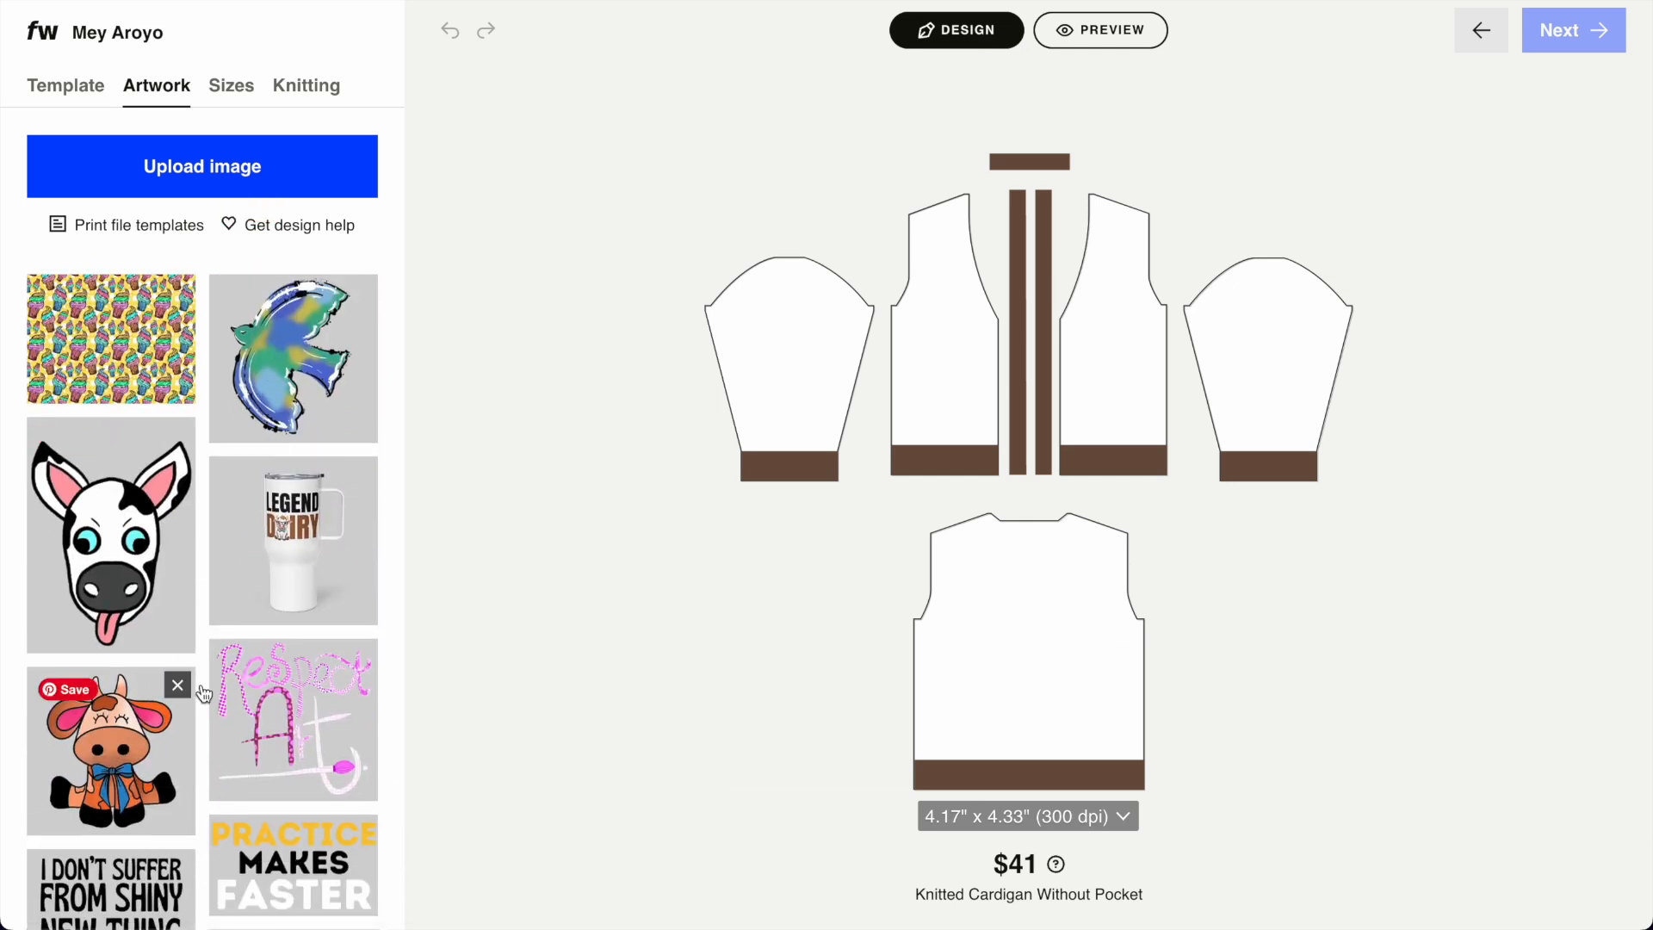
pyautogui.click(143, 687)
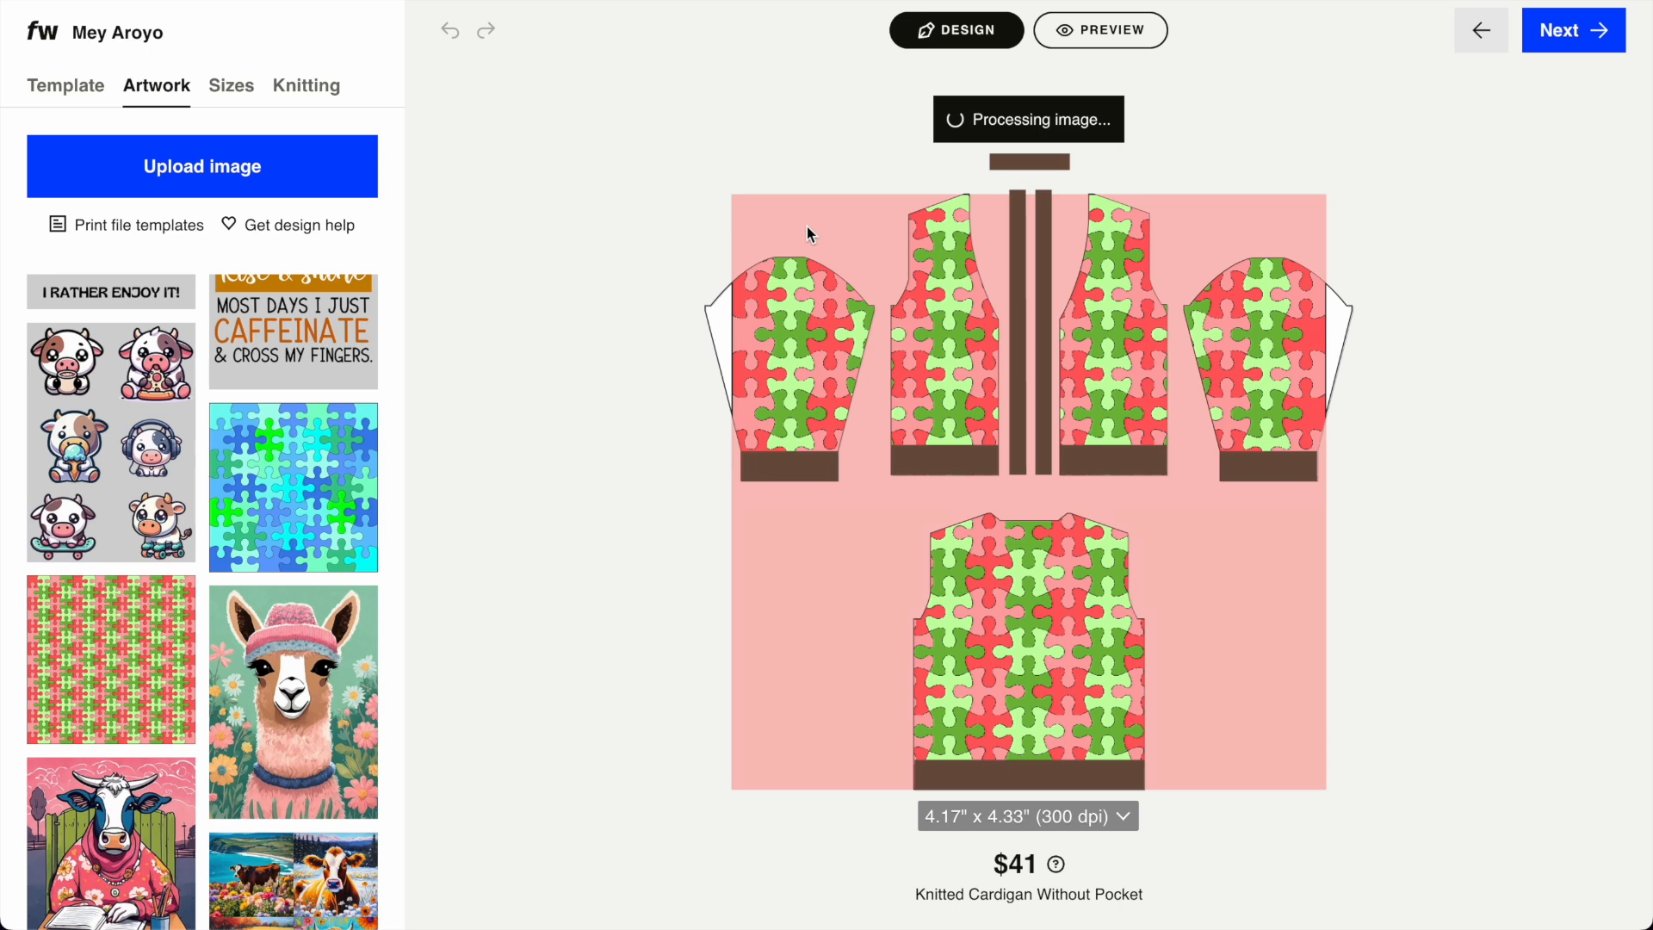
pyautogui.click(892, 403)
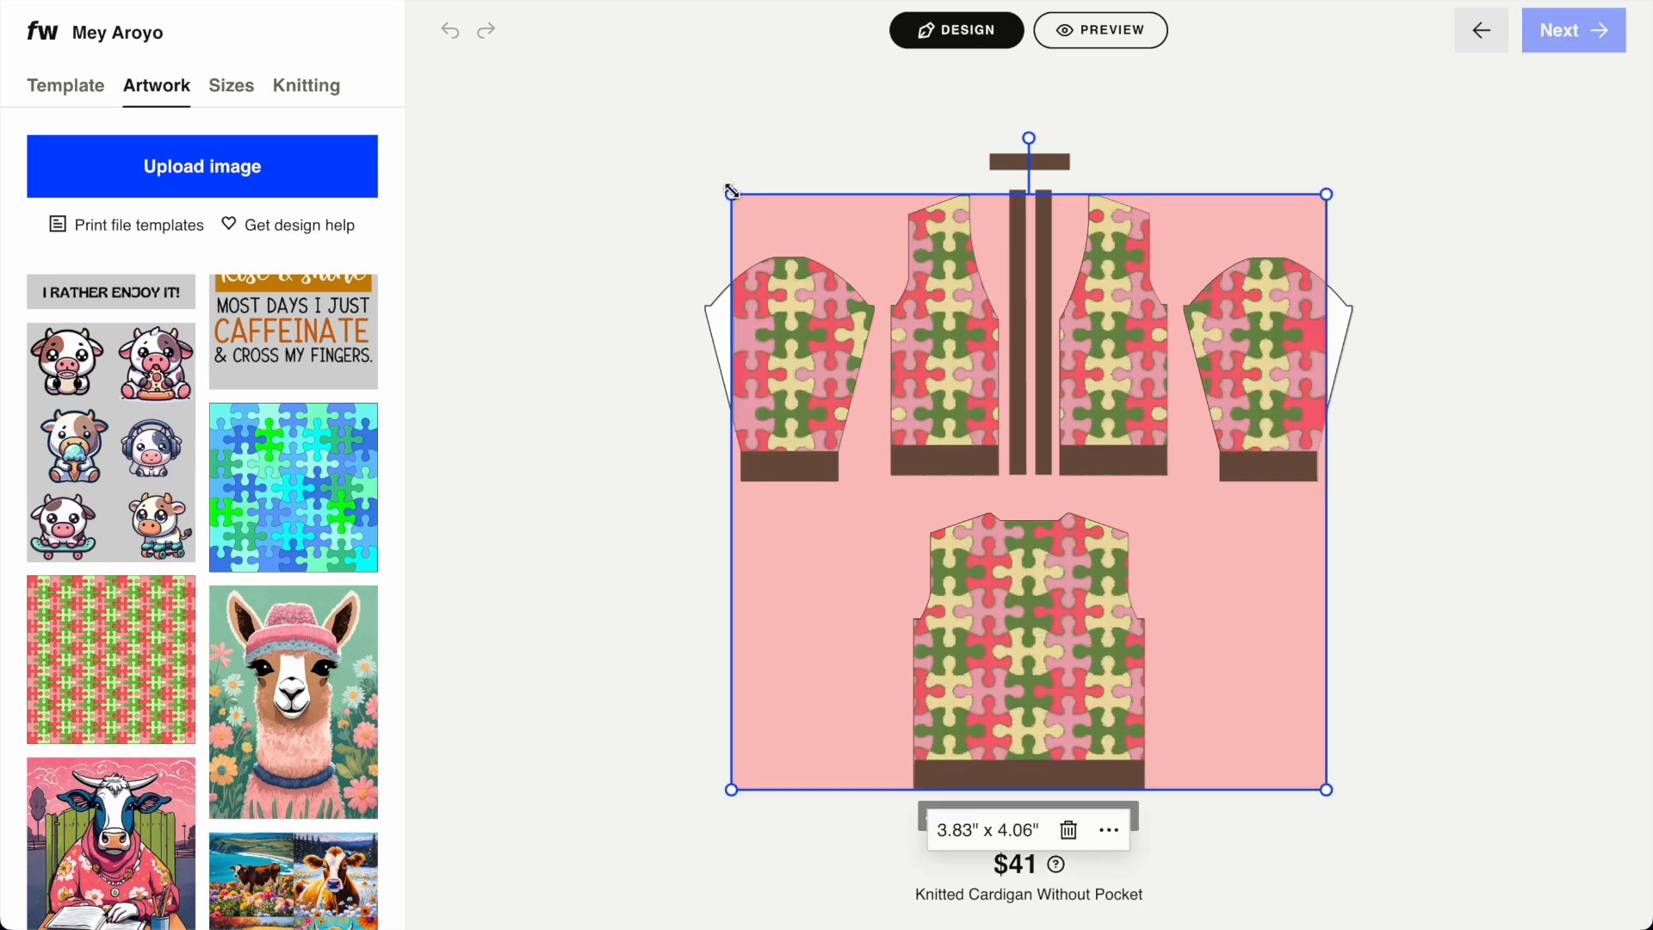
pyautogui.moveTo(729, 190); pyautogui.dragTo(697, 162)
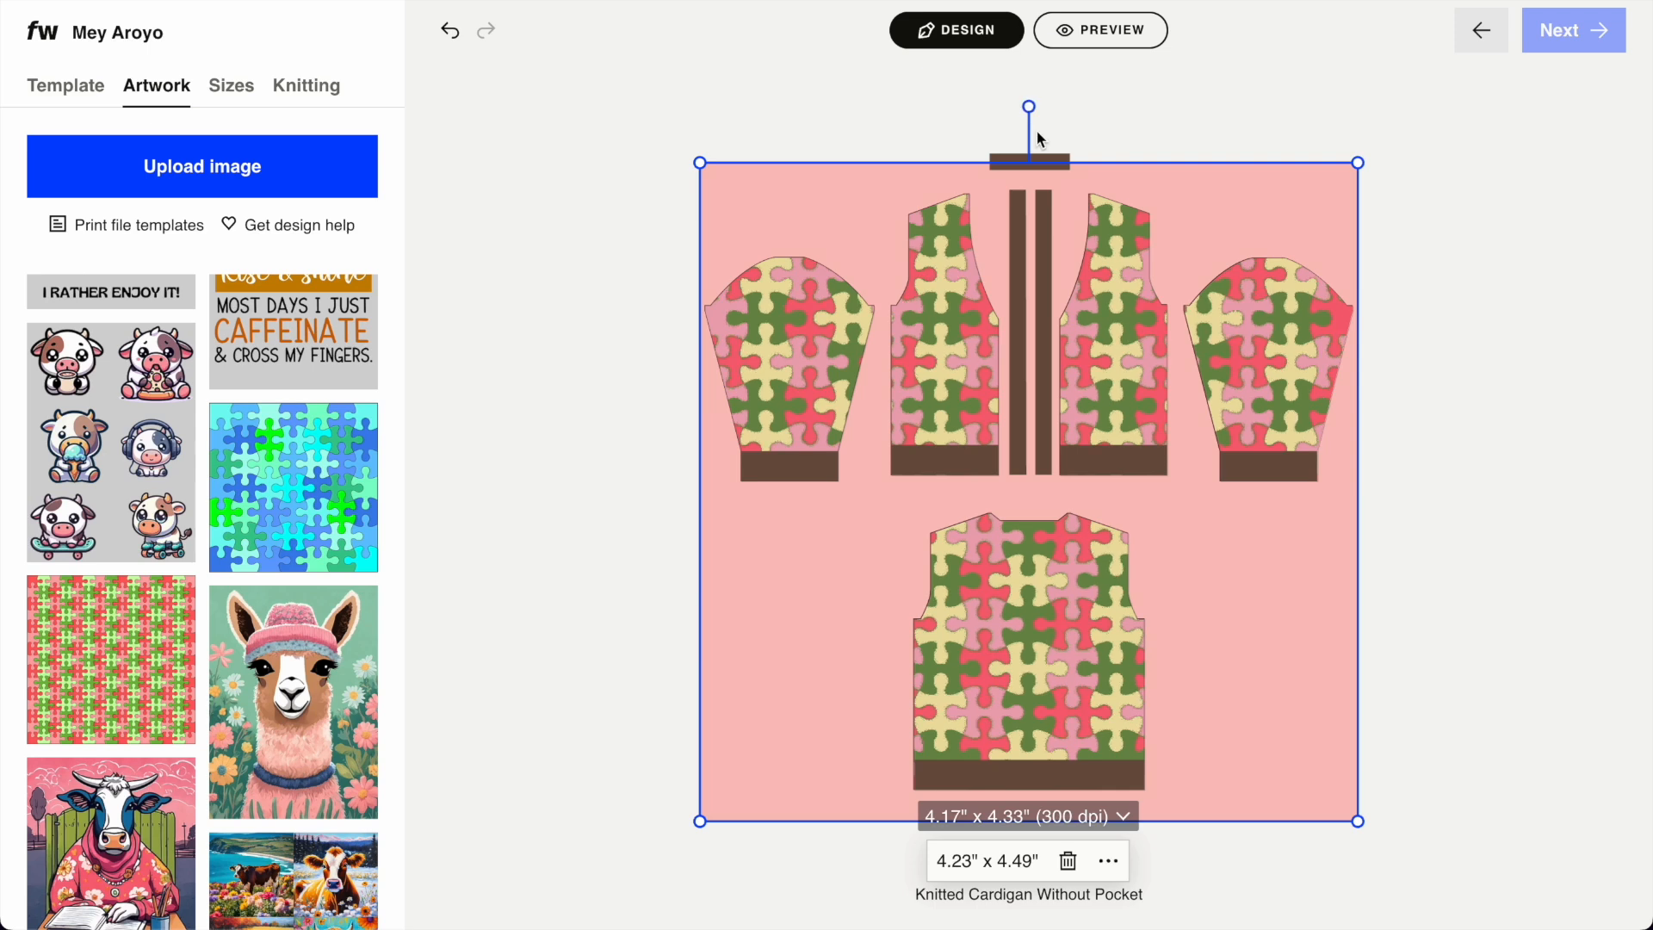
# Change the puzzle artwork's Grass yarn to Navy, the Pink yarn to Royal and the Mellow yarn to Bleach.
pyautogui.click(322, 86)
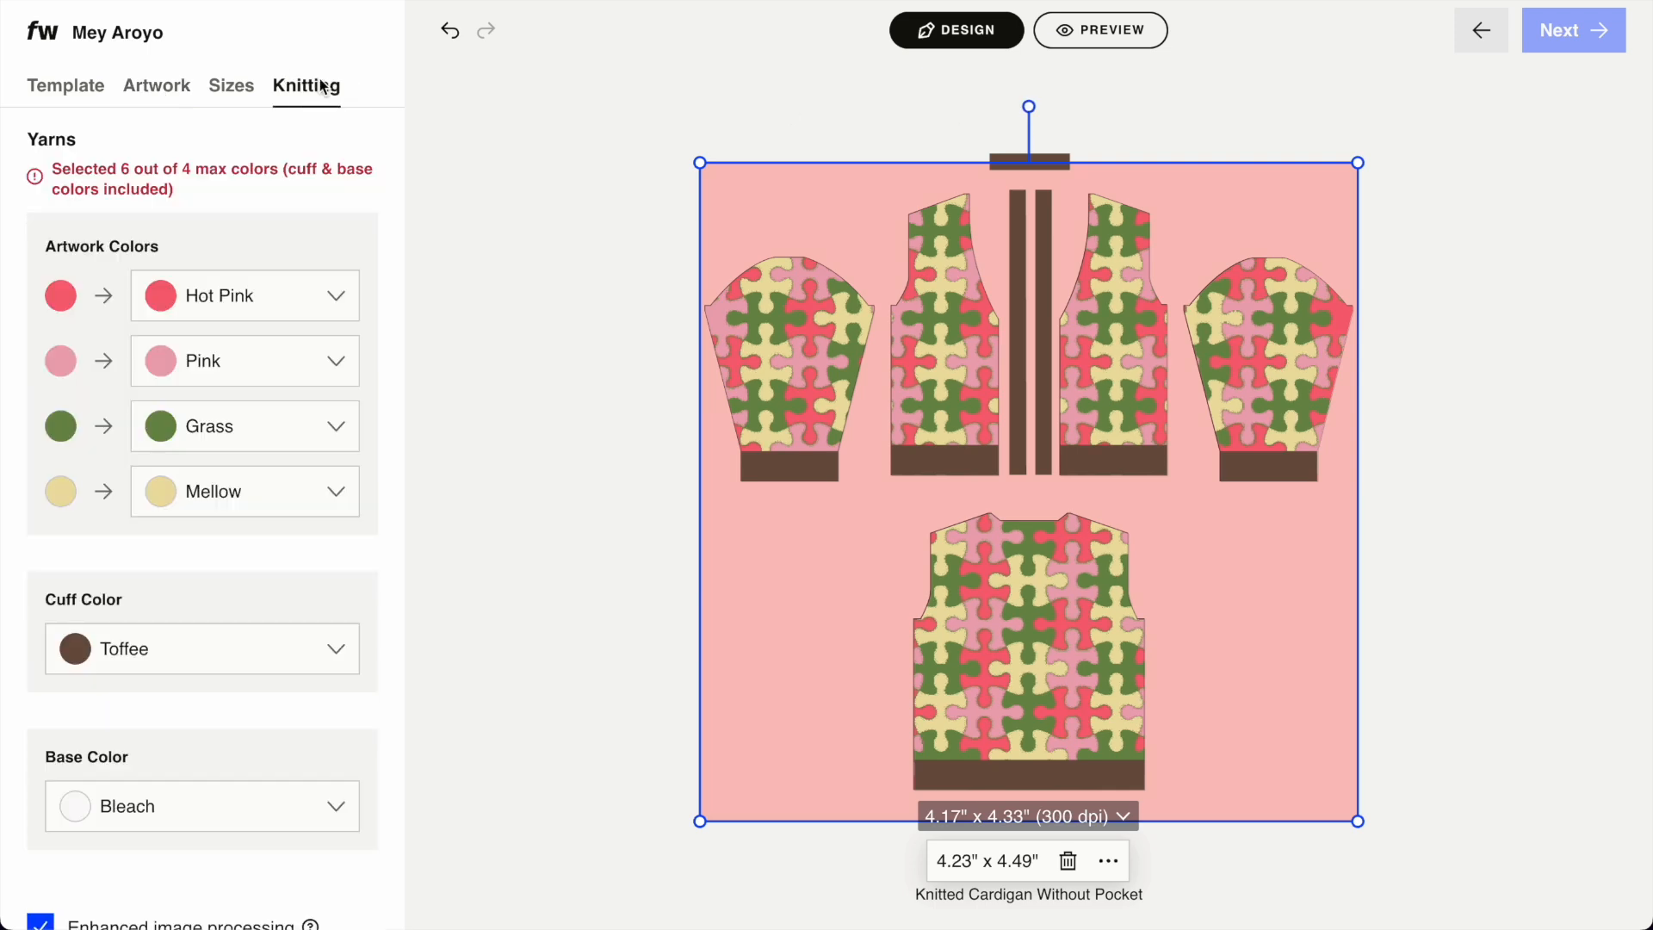
pyautogui.click(337, 433)
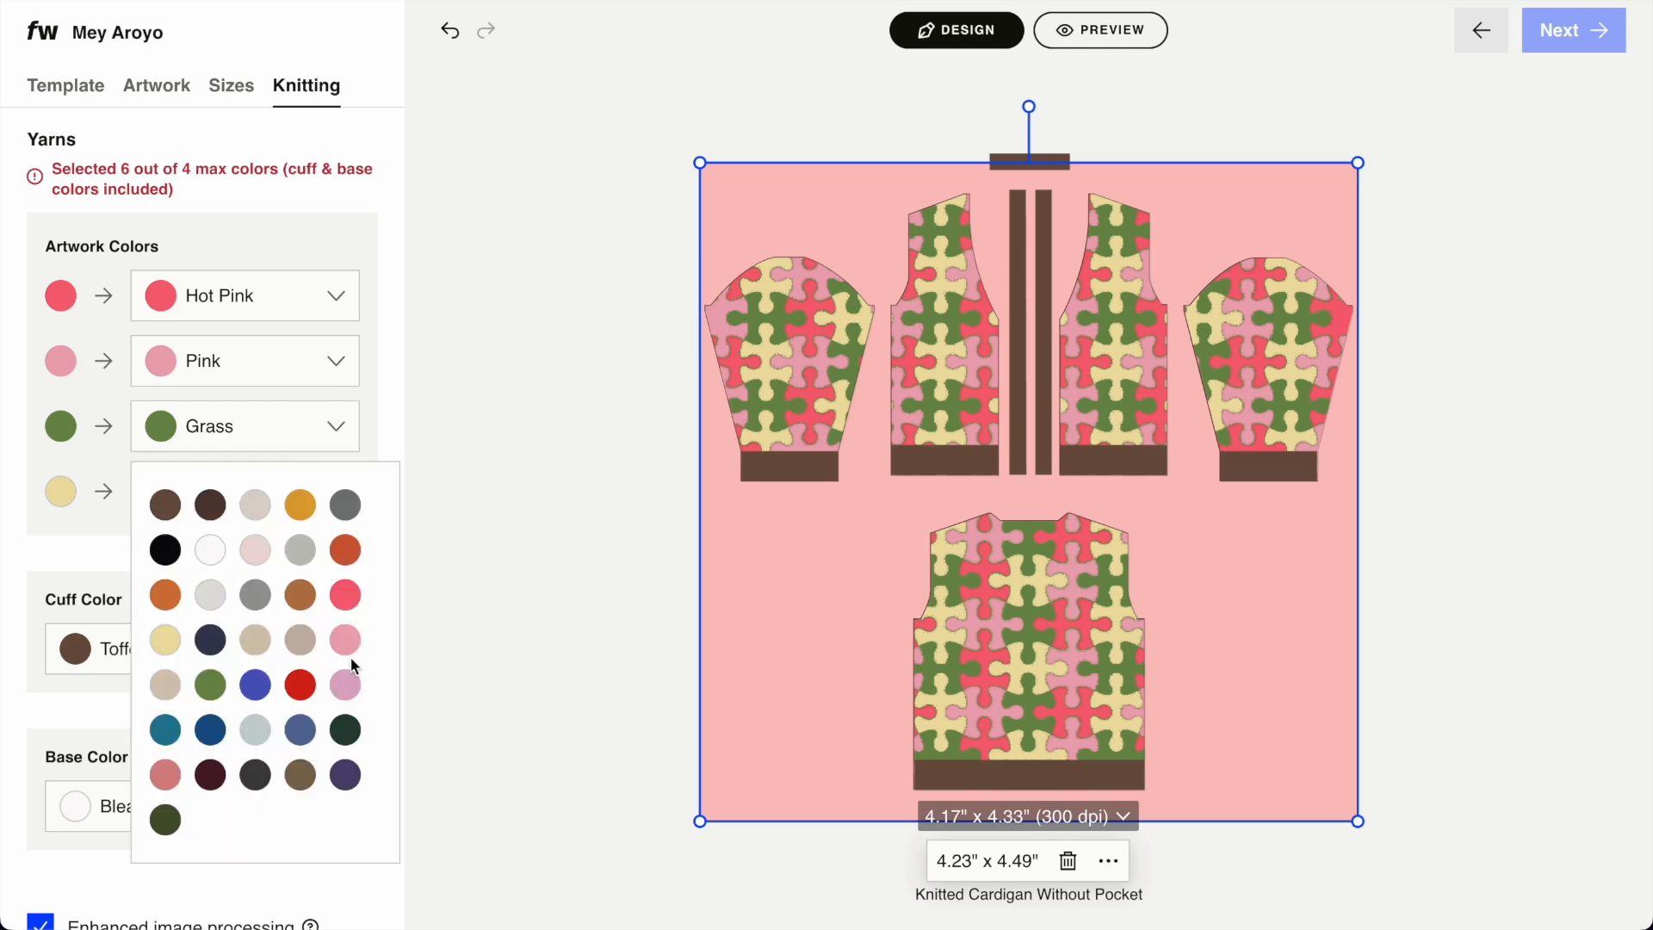
pyautogui.click(210, 639)
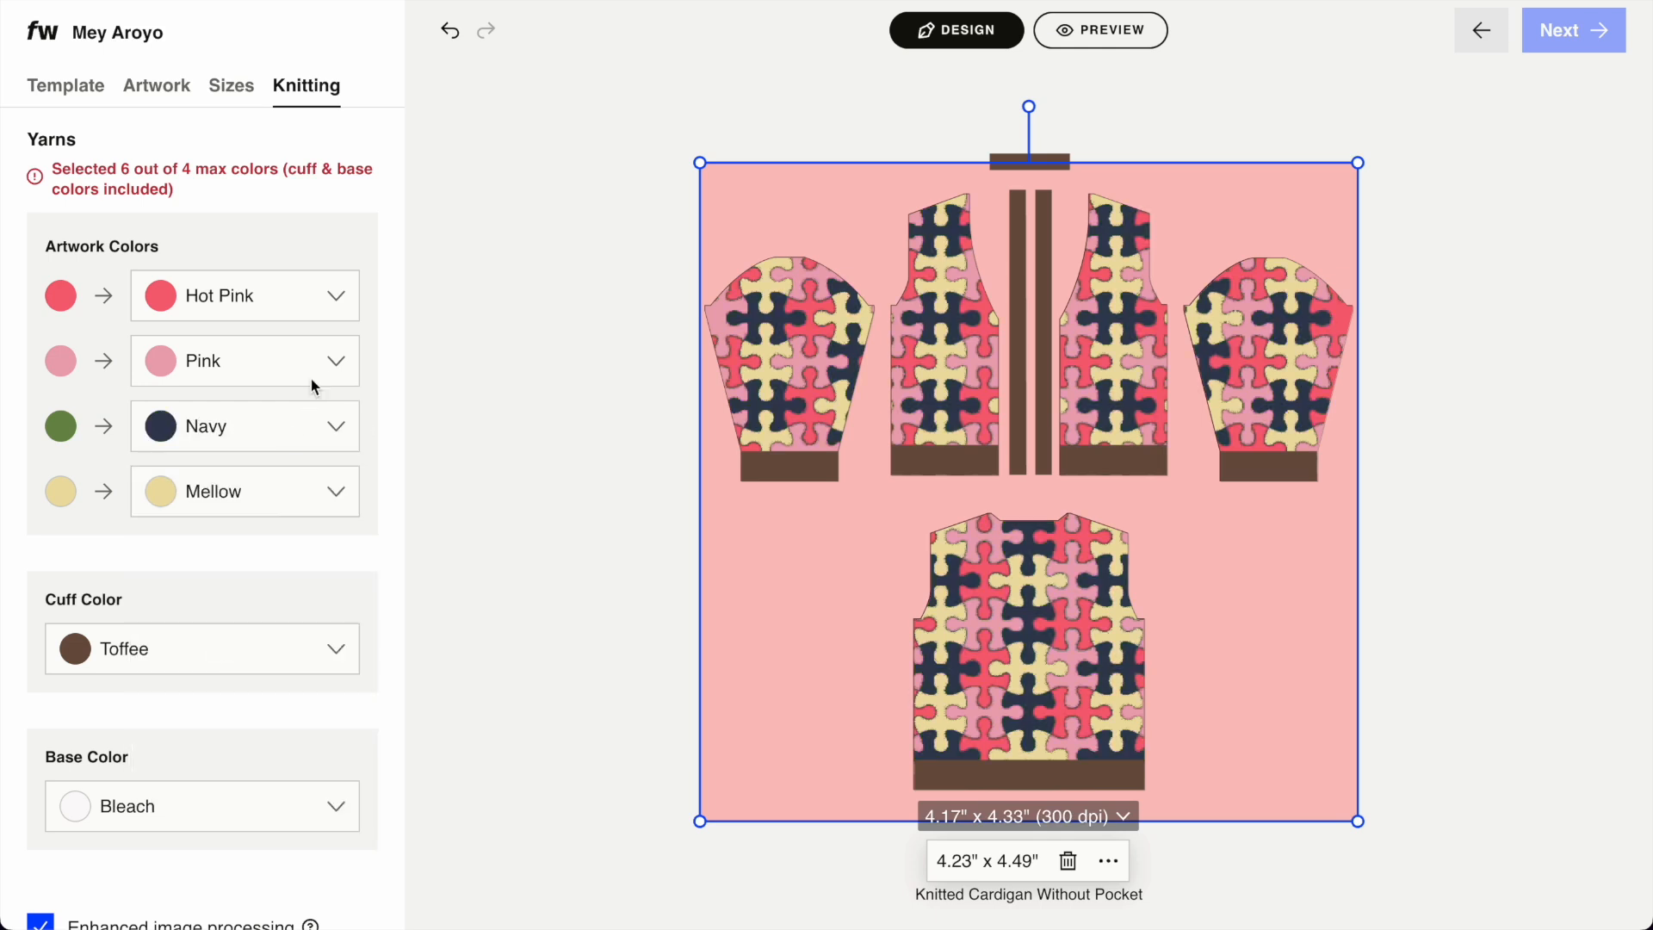
pyautogui.click(255, 370)
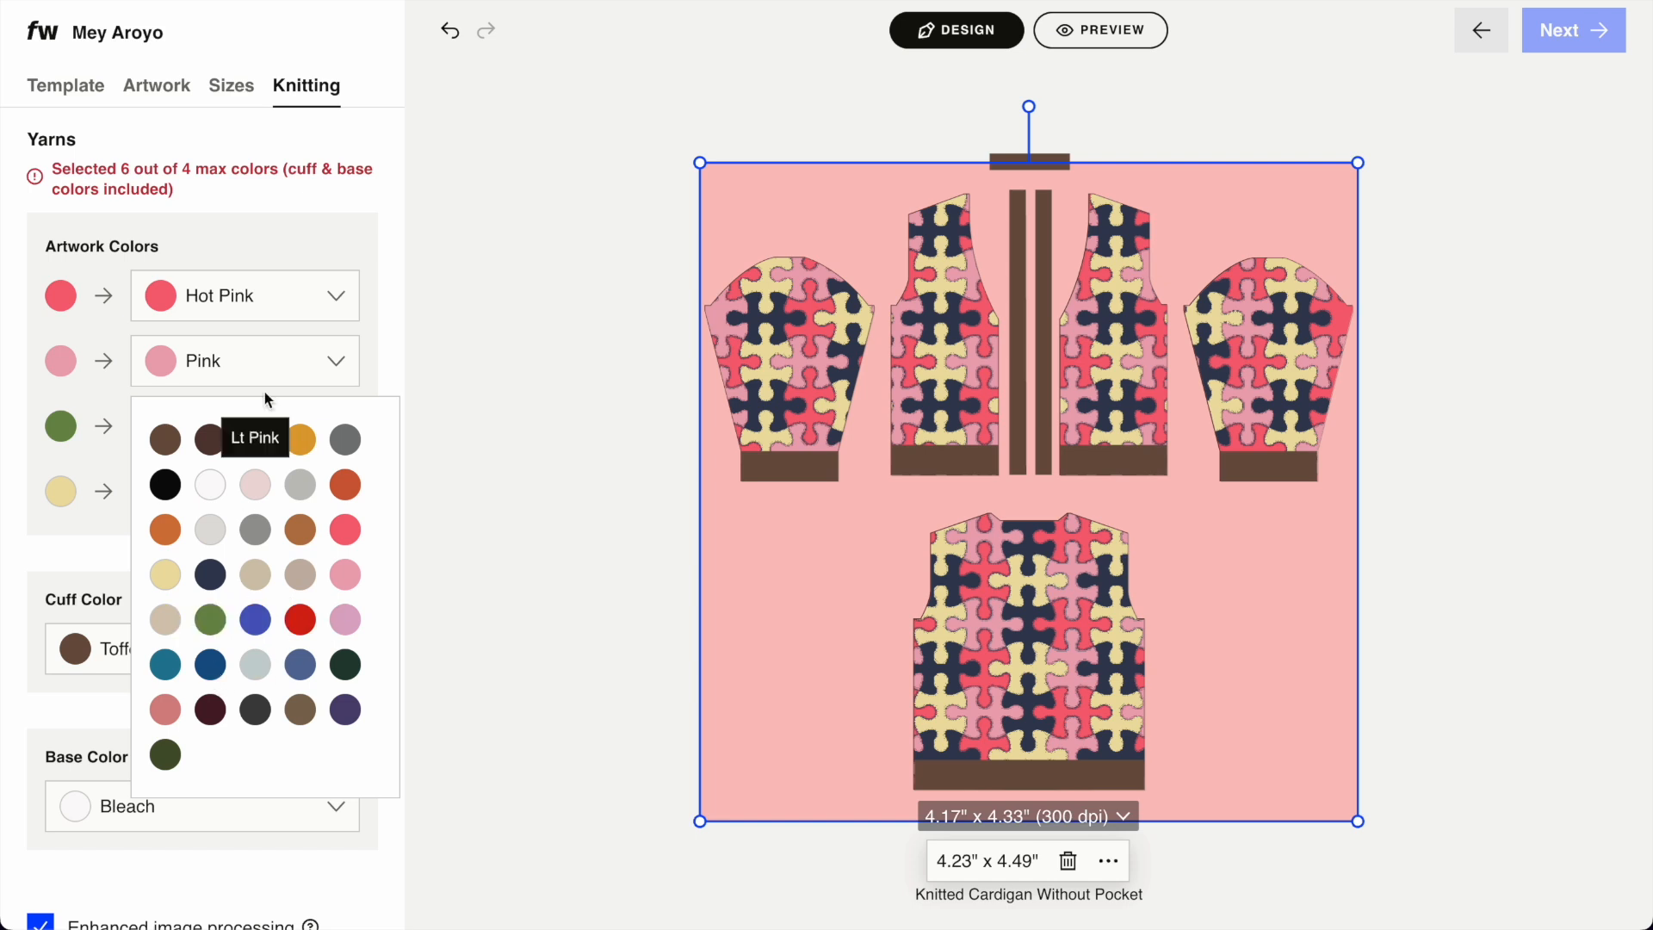
pyautogui.click(255, 617)
pyautogui.click(213, 488)
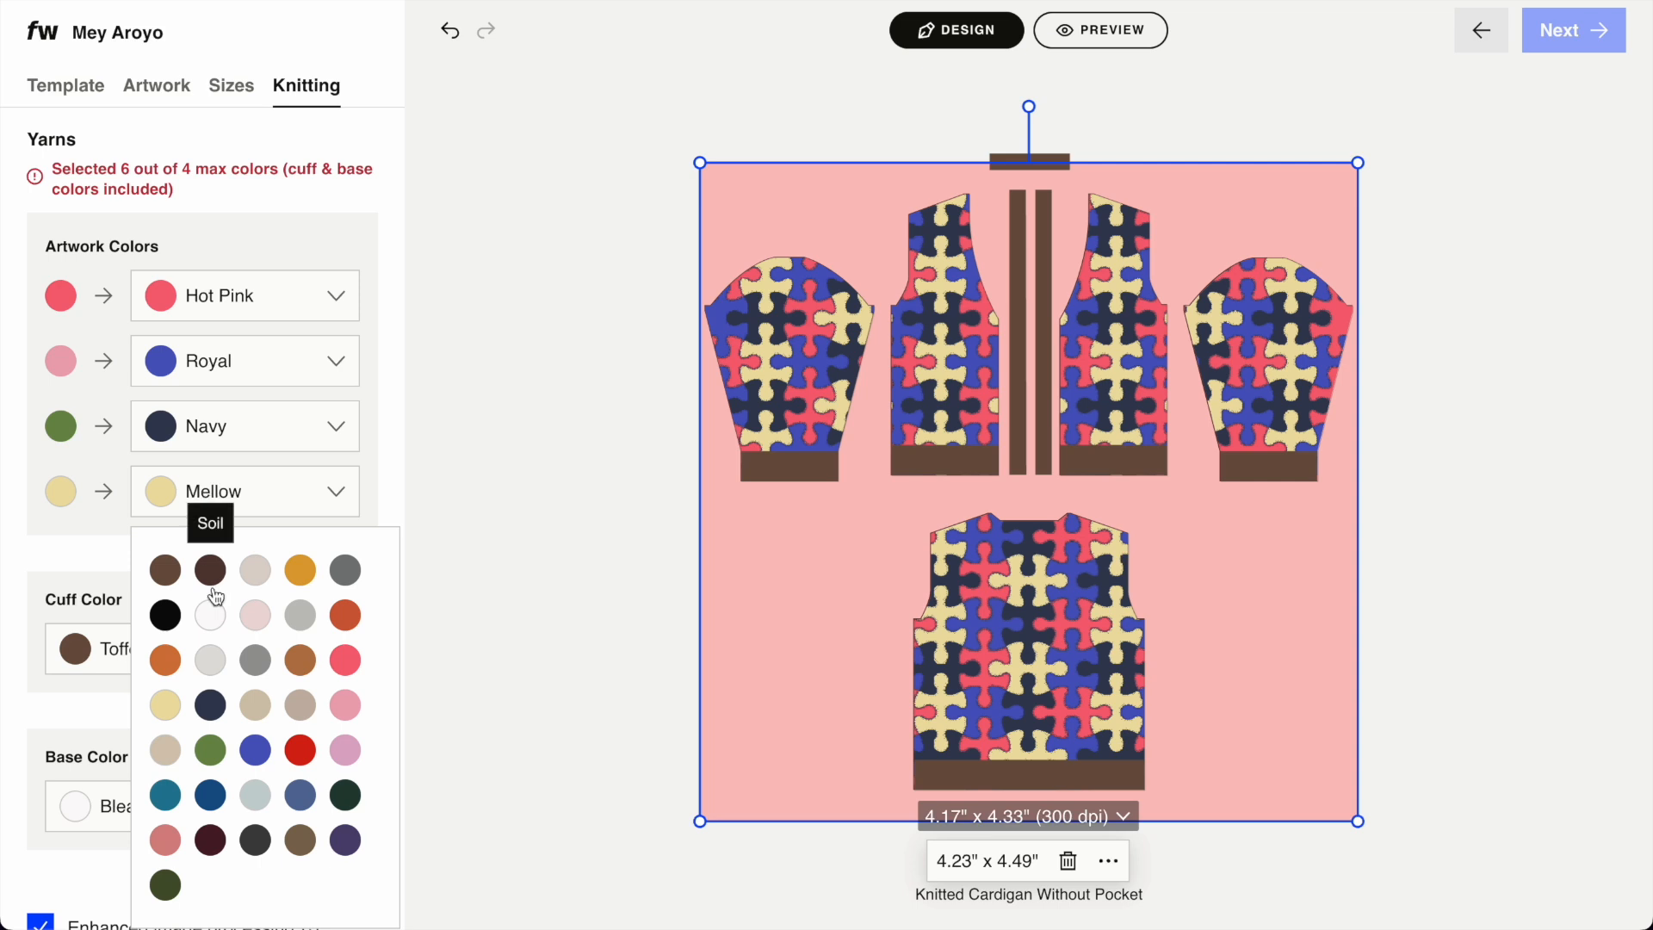
pyautogui.click(210, 615)
# Try Pink in place of the artwork's Hot Pink yarn, switch it to Lilac and set the cuff color to Navy.
pyautogui.click(229, 299)
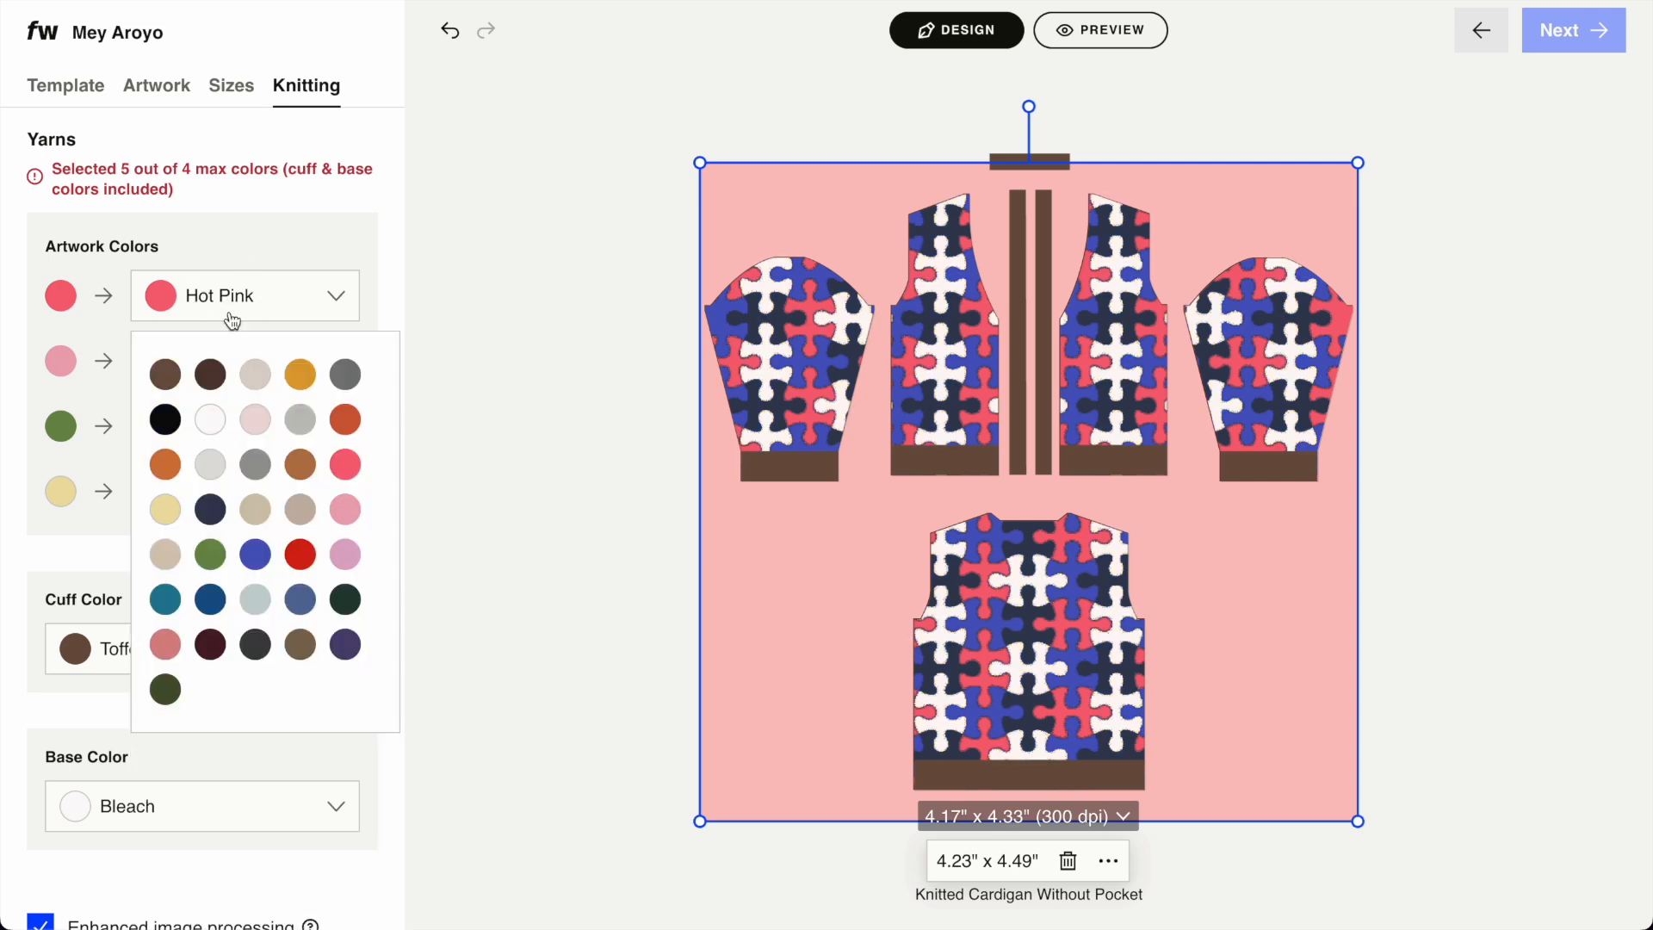
pyautogui.click(347, 508)
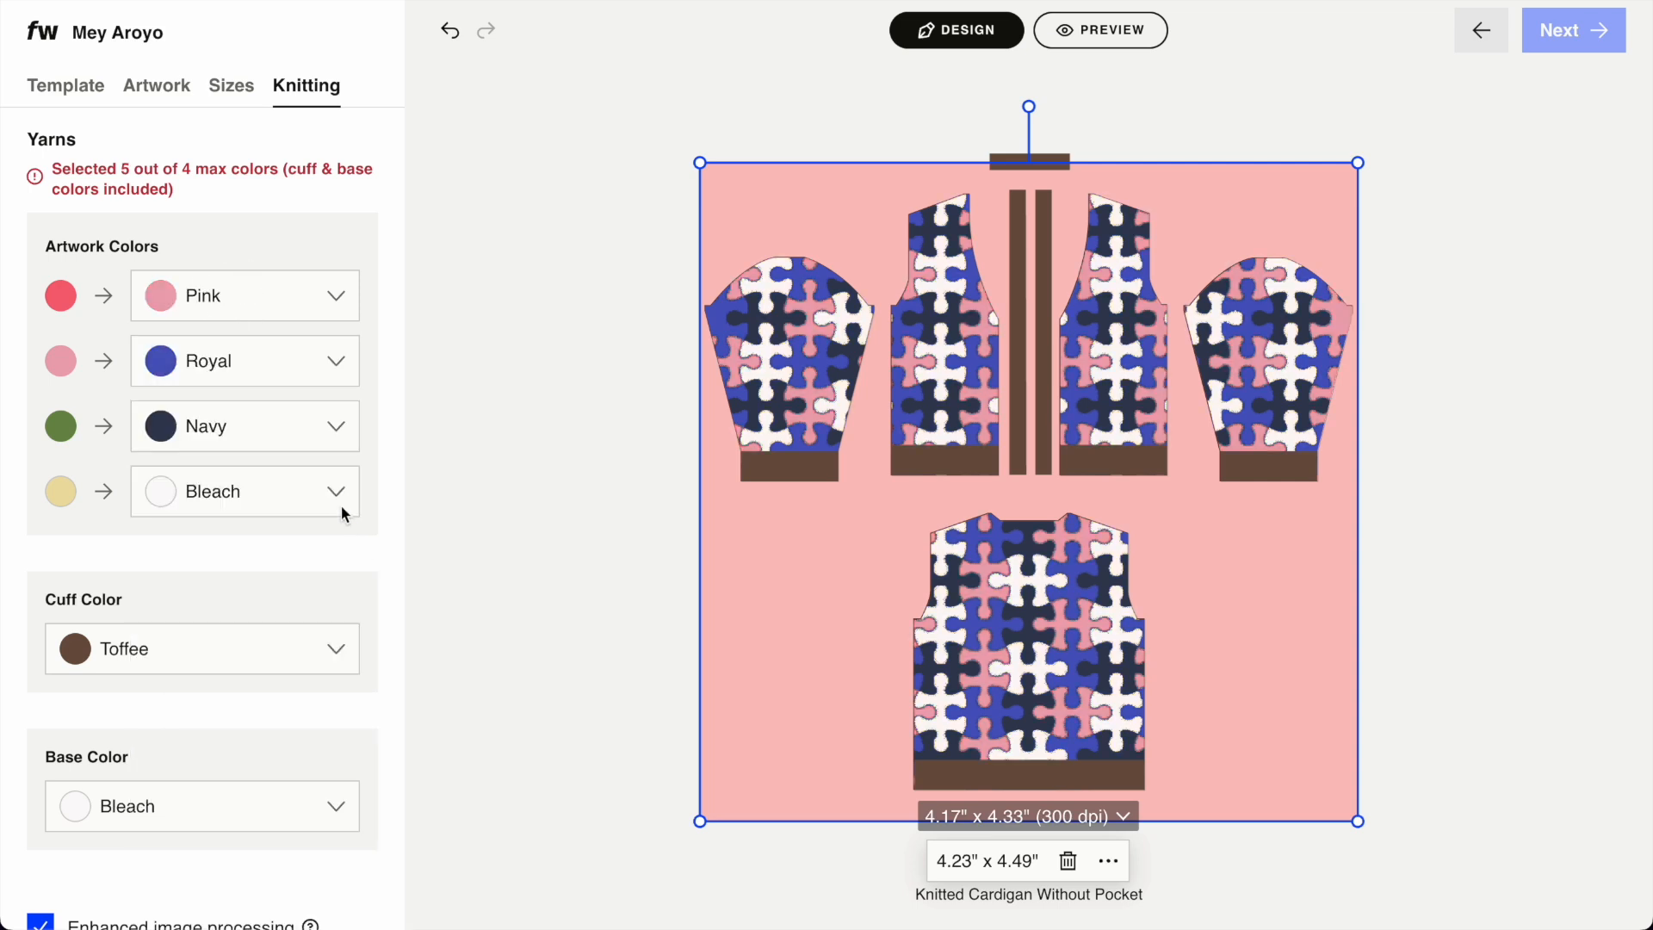
pyautogui.click(284, 299)
pyautogui.click(343, 555)
pyautogui.click(218, 668)
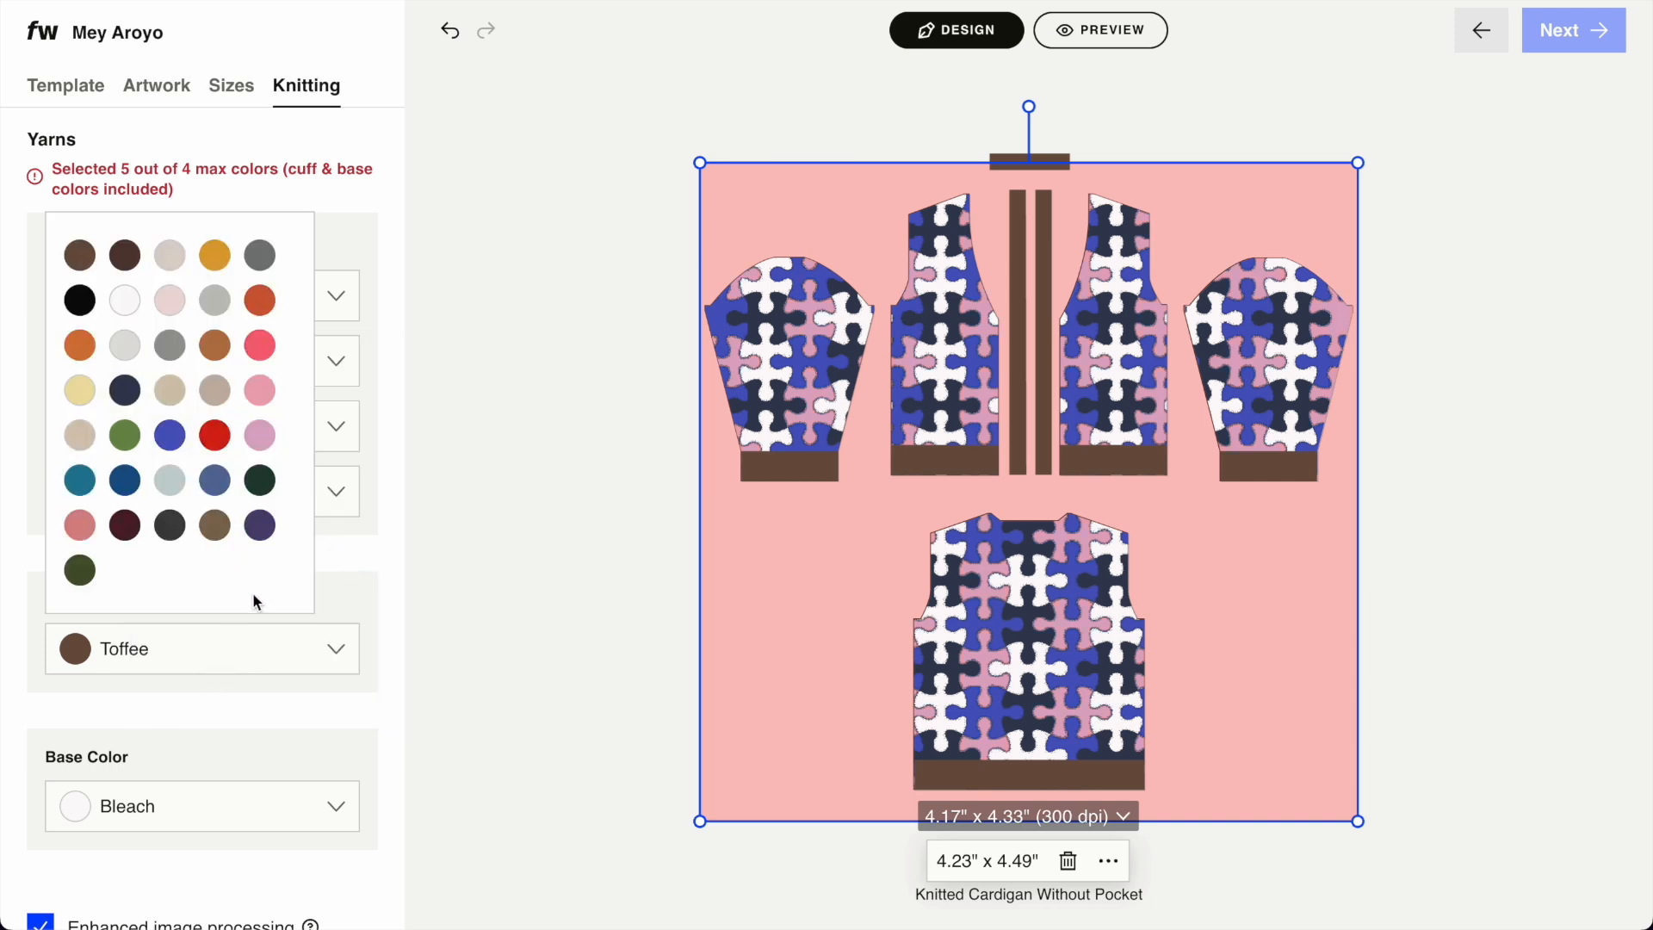
pyautogui.click(125, 390)
pyautogui.click(308, 714)
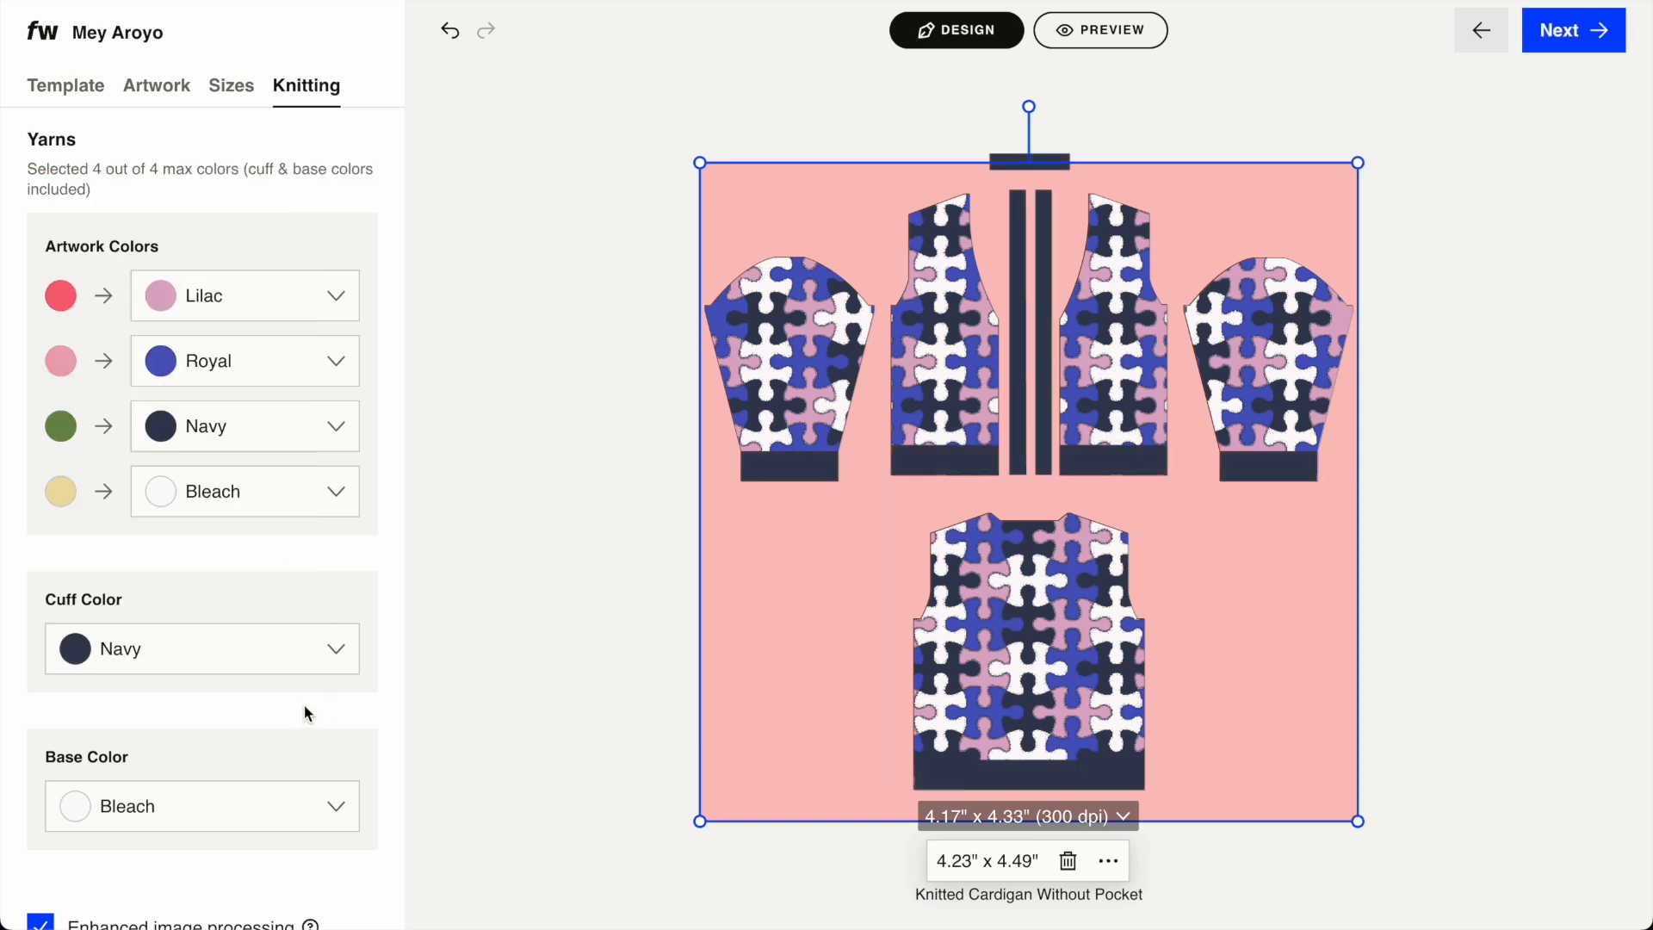
# Preview the puzzle cardigan and examine its back and front.
pyautogui.click(1109, 33)
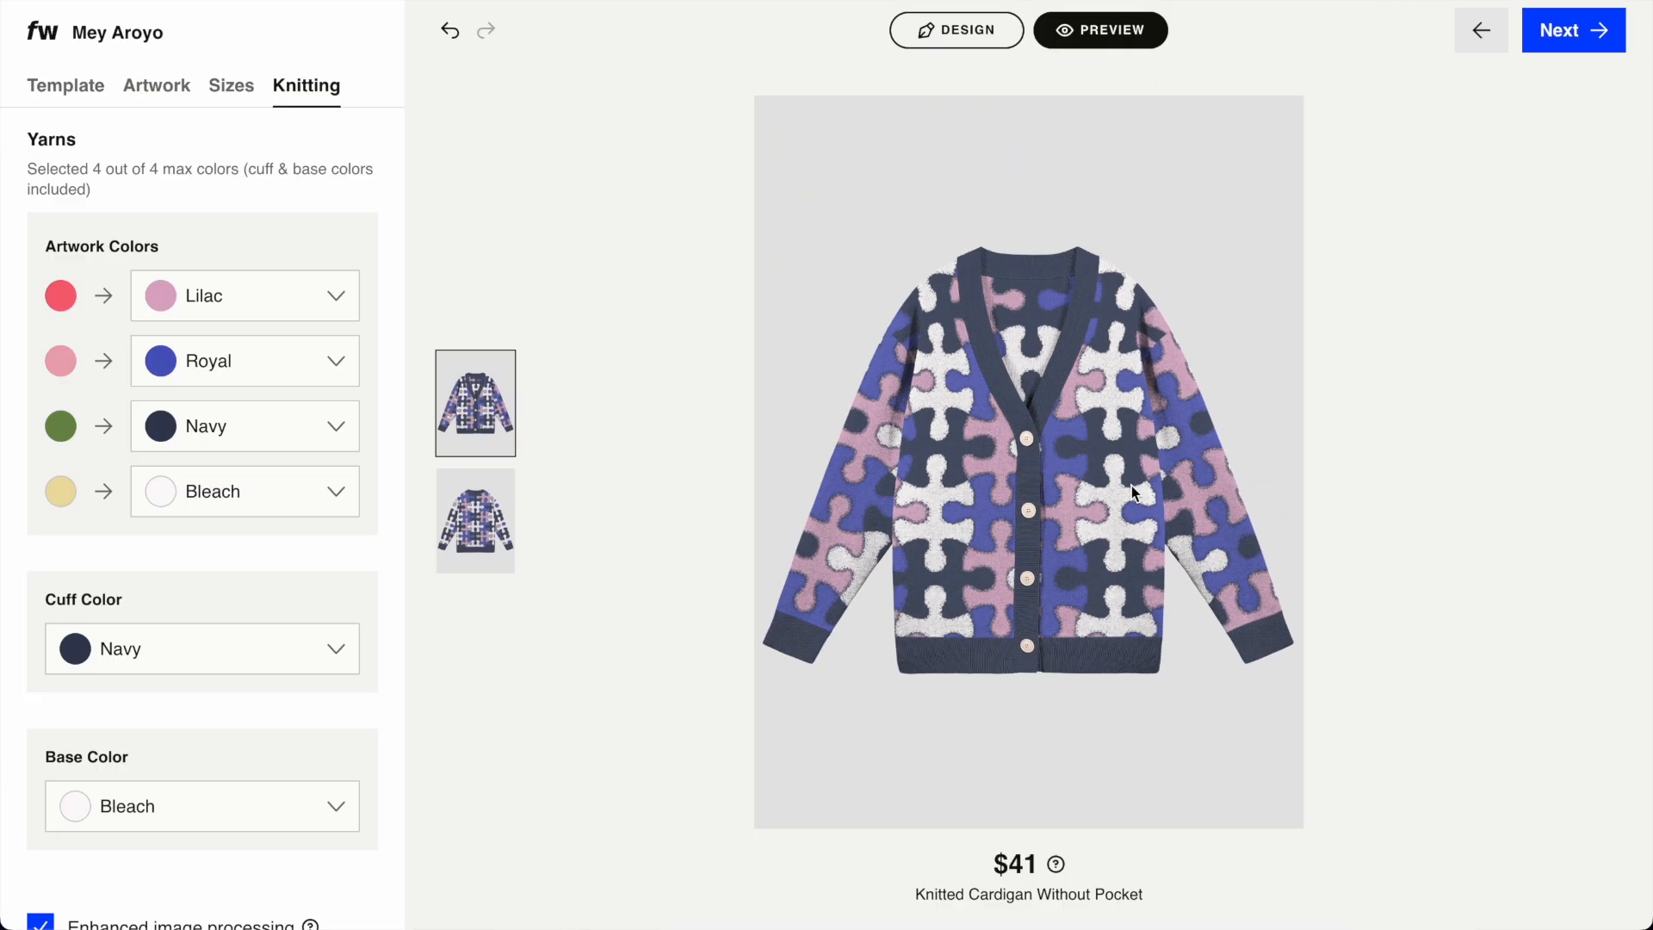
pyautogui.click(487, 541)
pyautogui.click(489, 410)
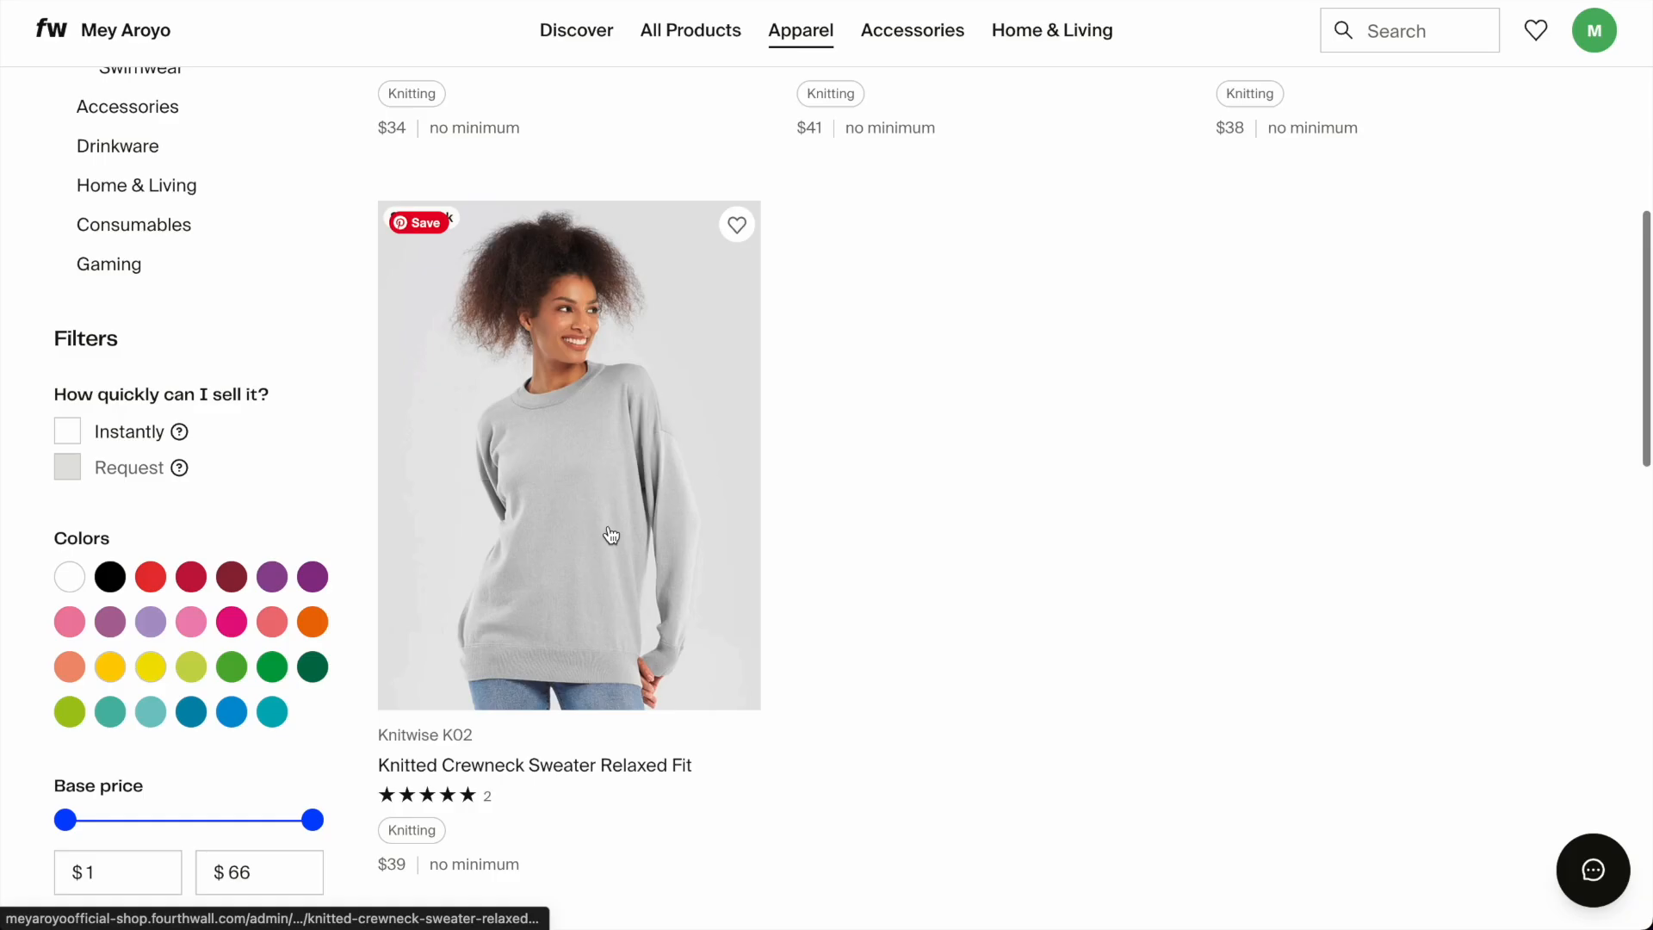
# Start a design on the Knitted Crewneck Sweater Relaxed Fit and show the artwork options.
pyautogui.click(568, 457)
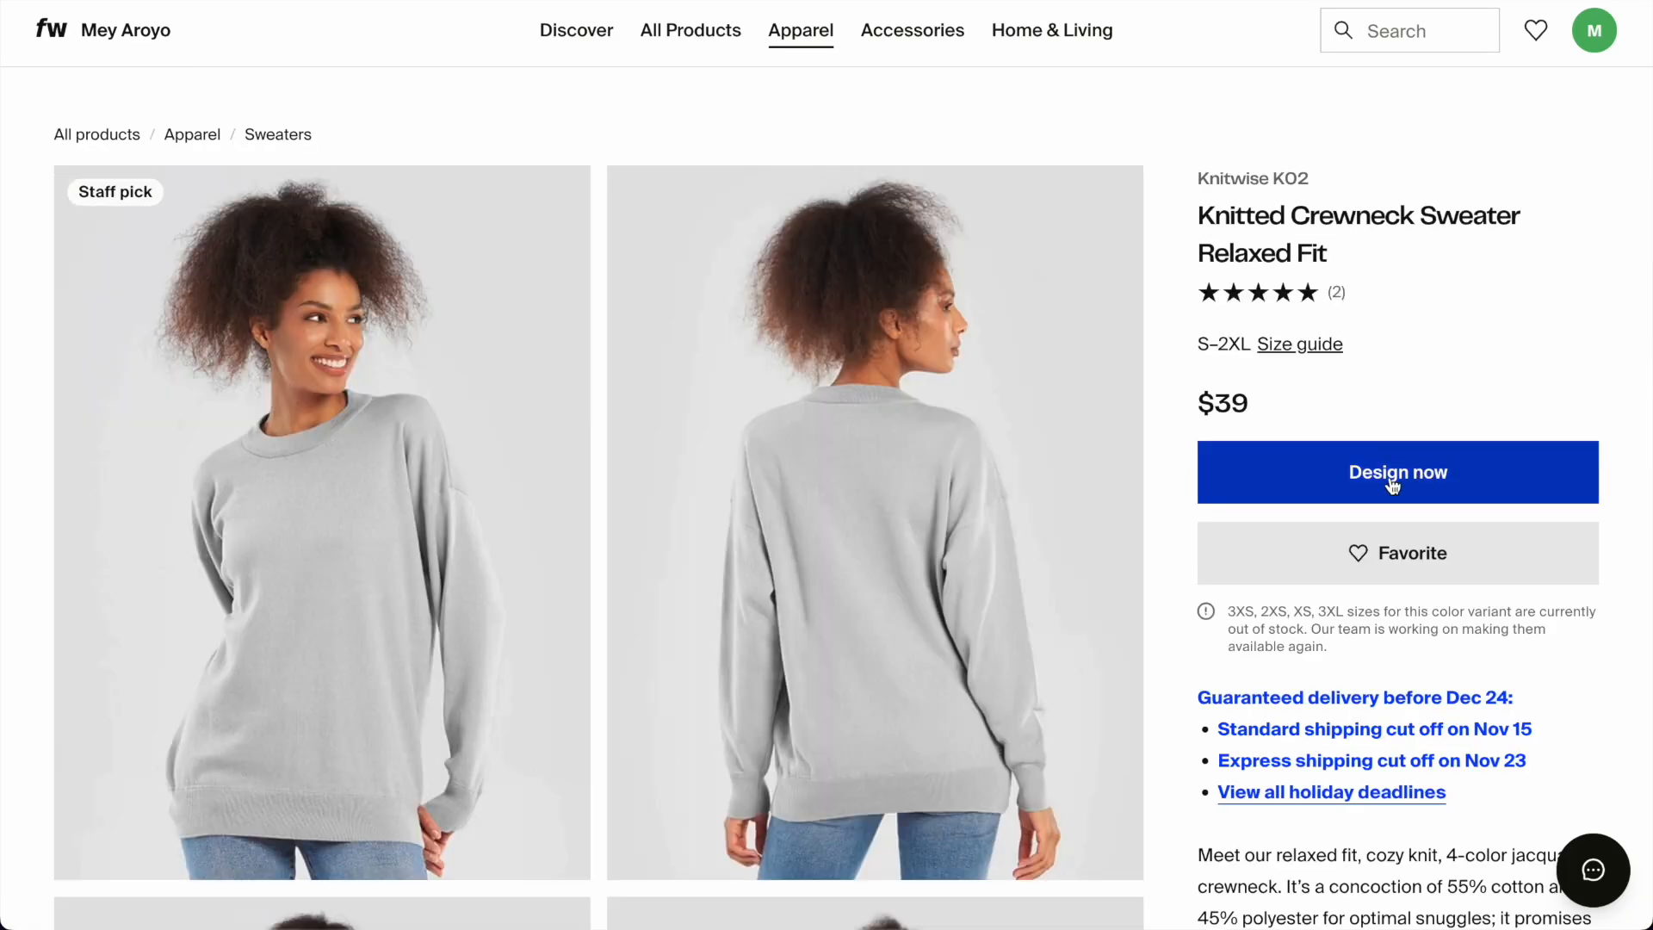
pyautogui.click(1392, 482)
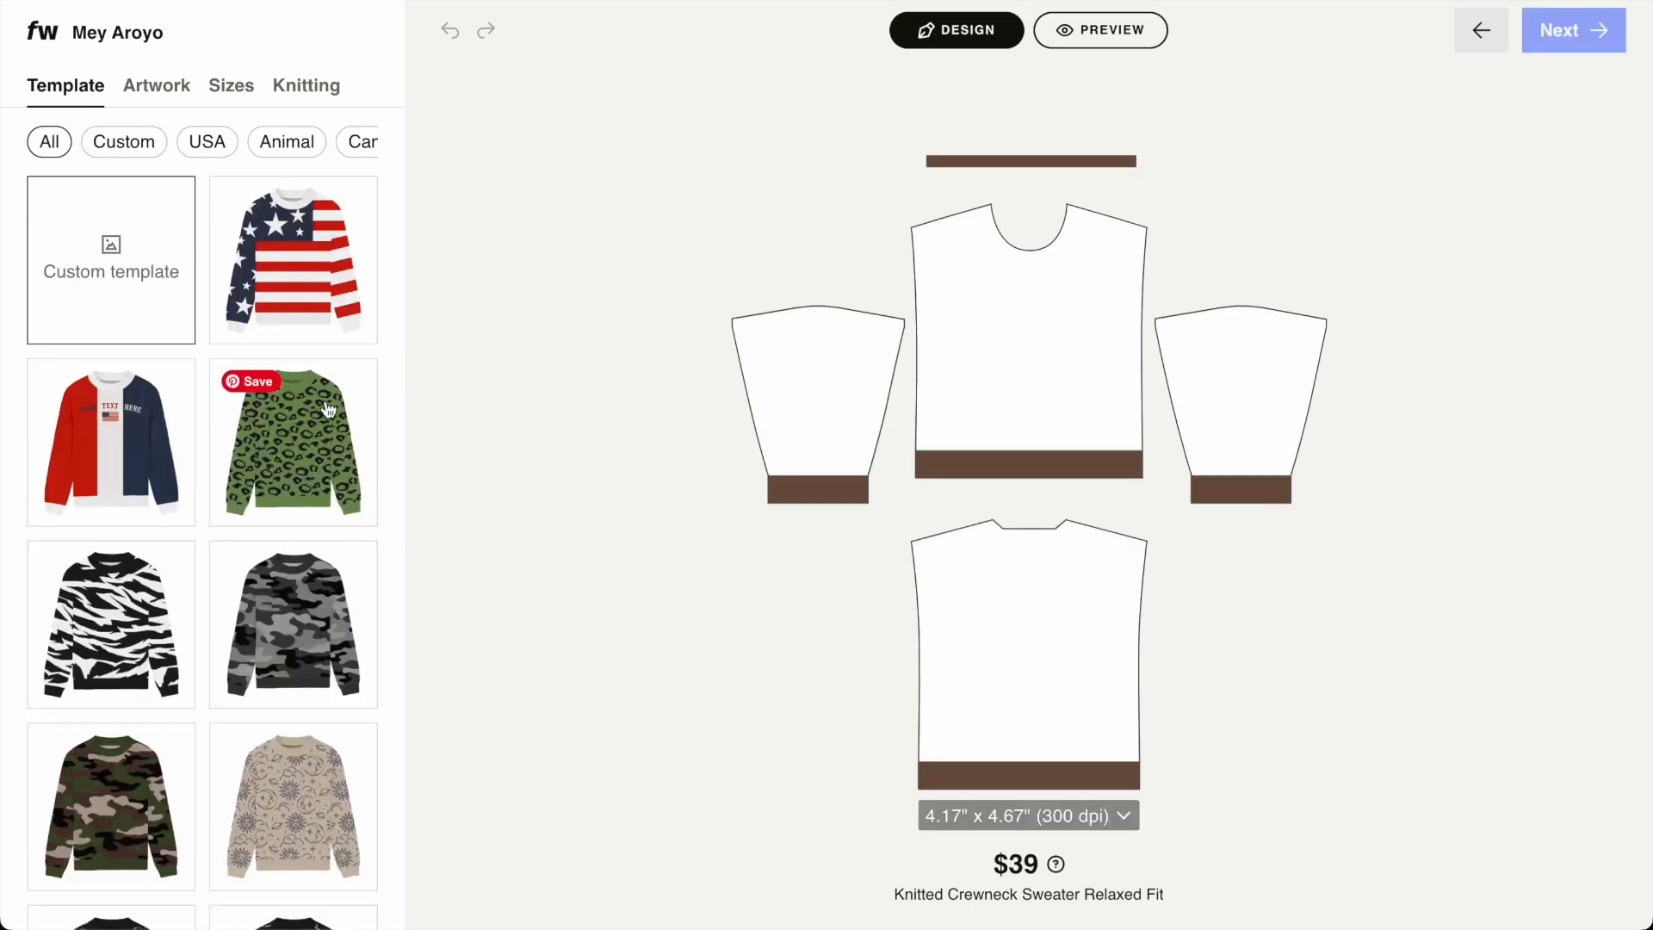
pyautogui.click(168, 86)
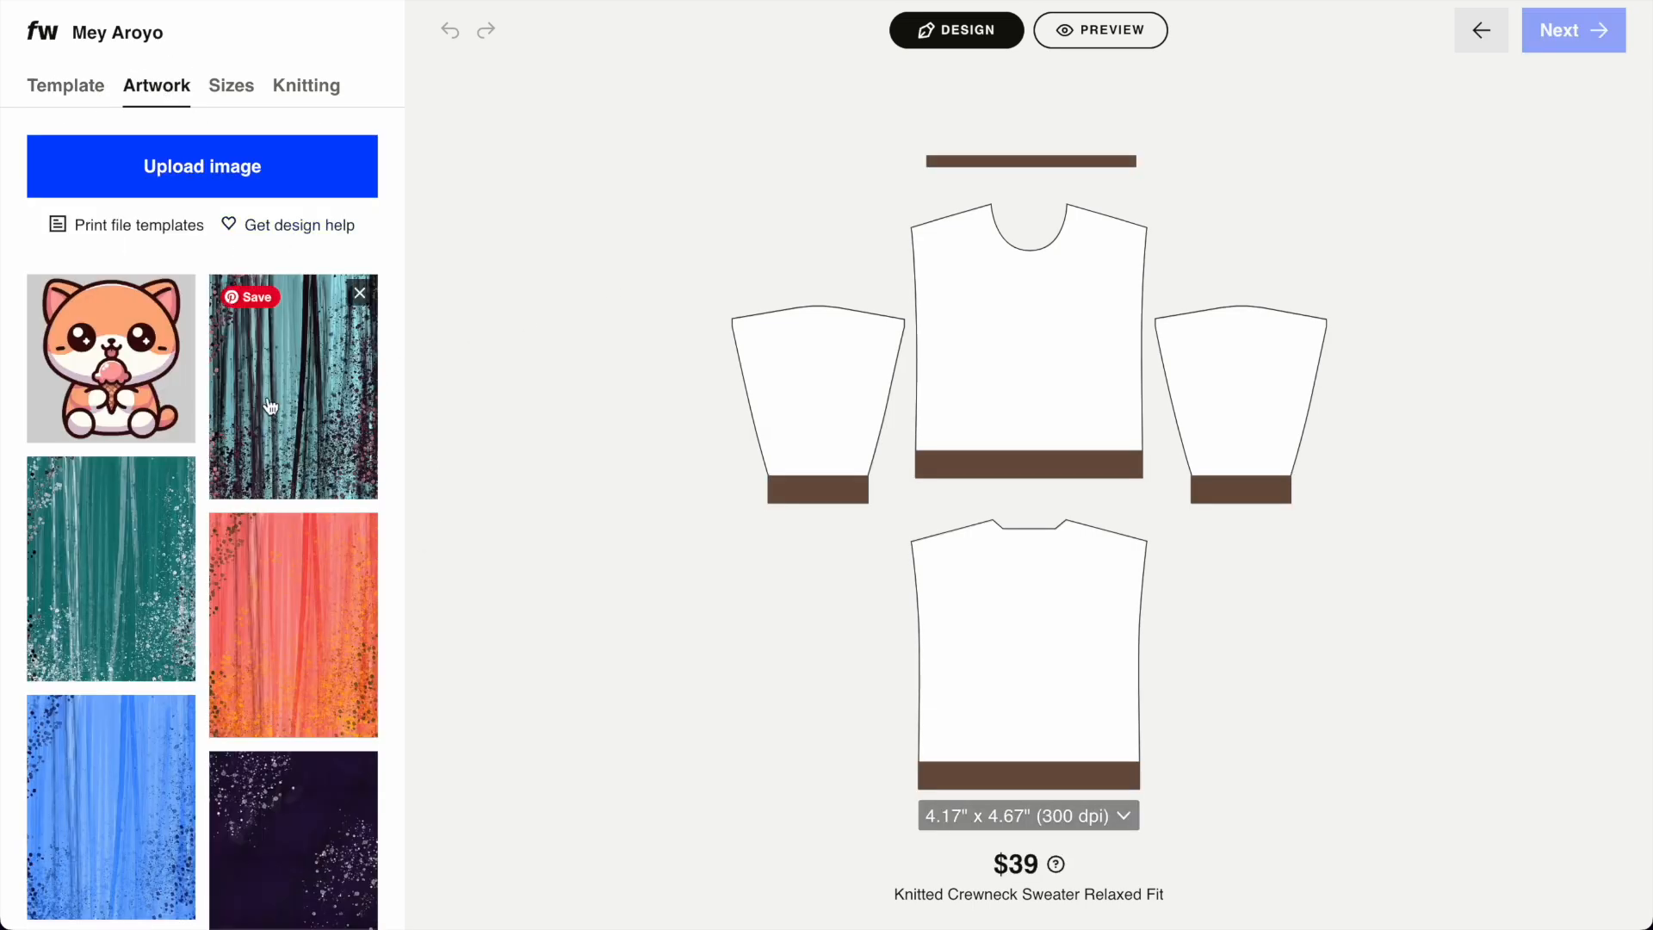
pyautogui.click(235, 167)
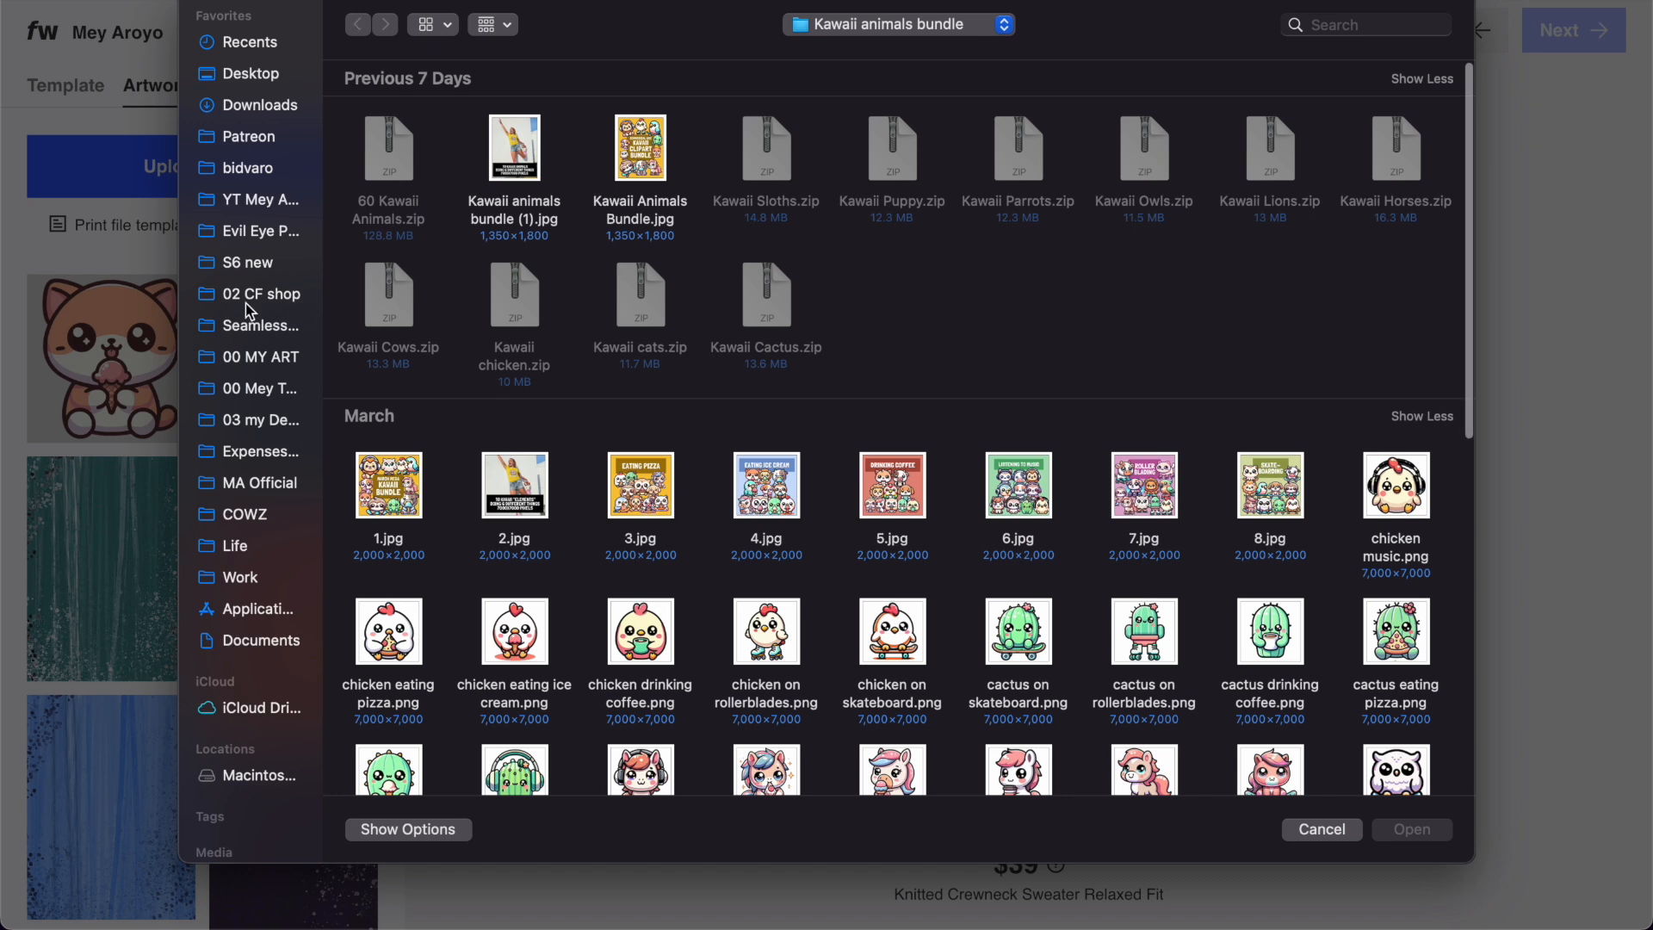
pyautogui.click(251, 326)
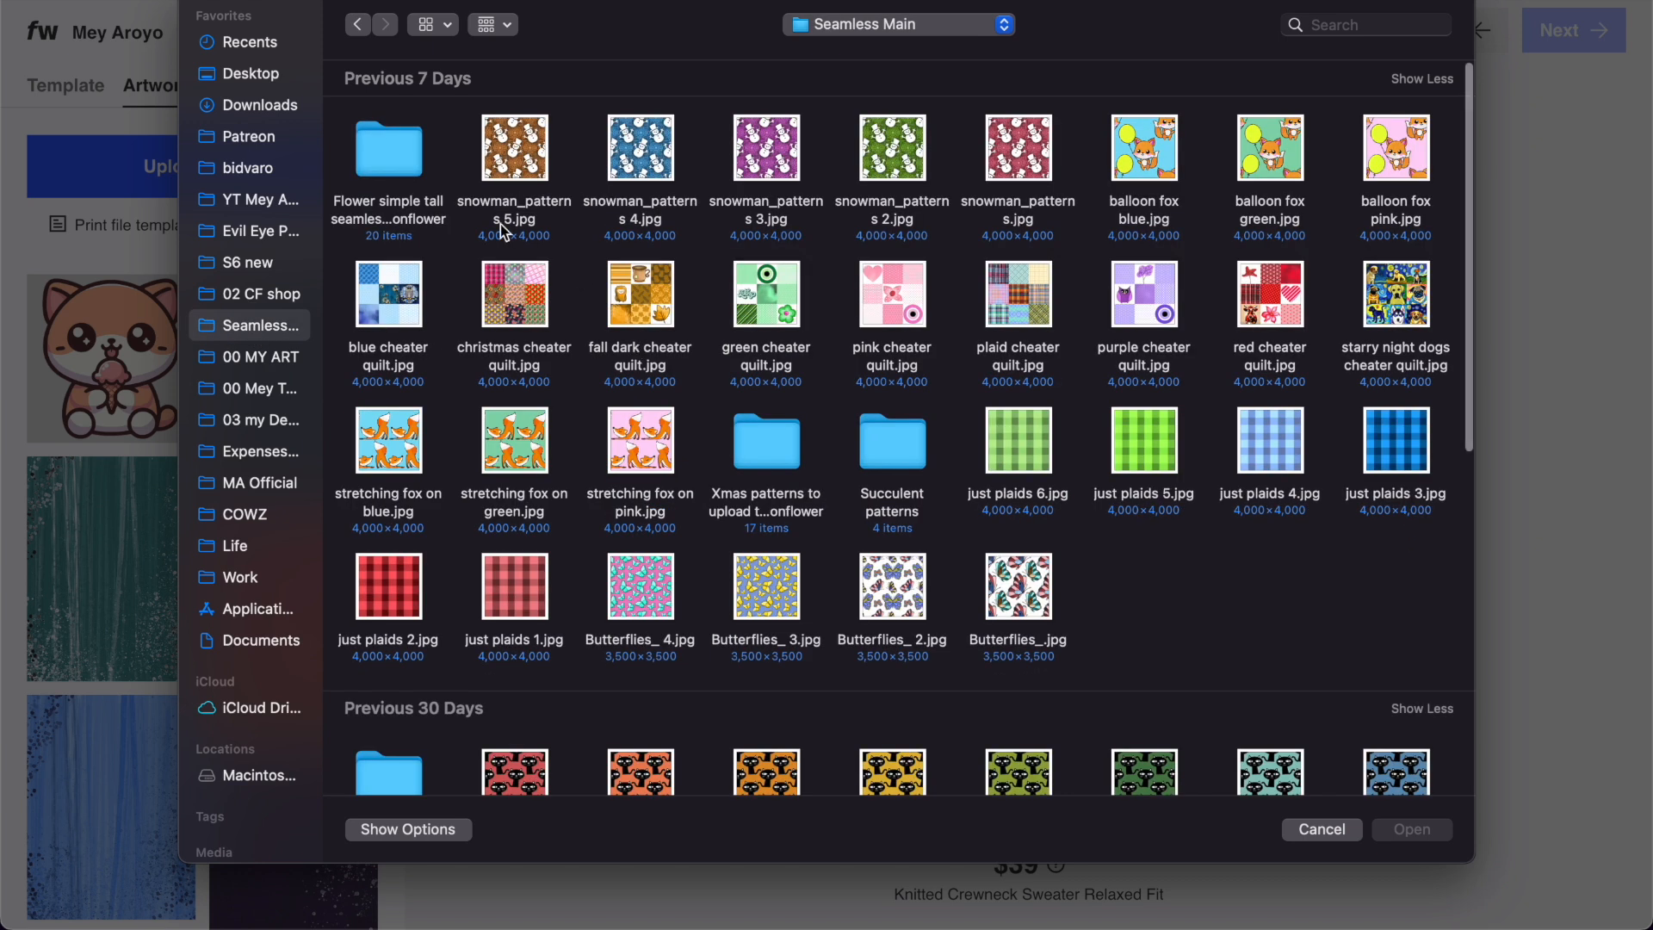
pyautogui.doubleClick(392, 164)
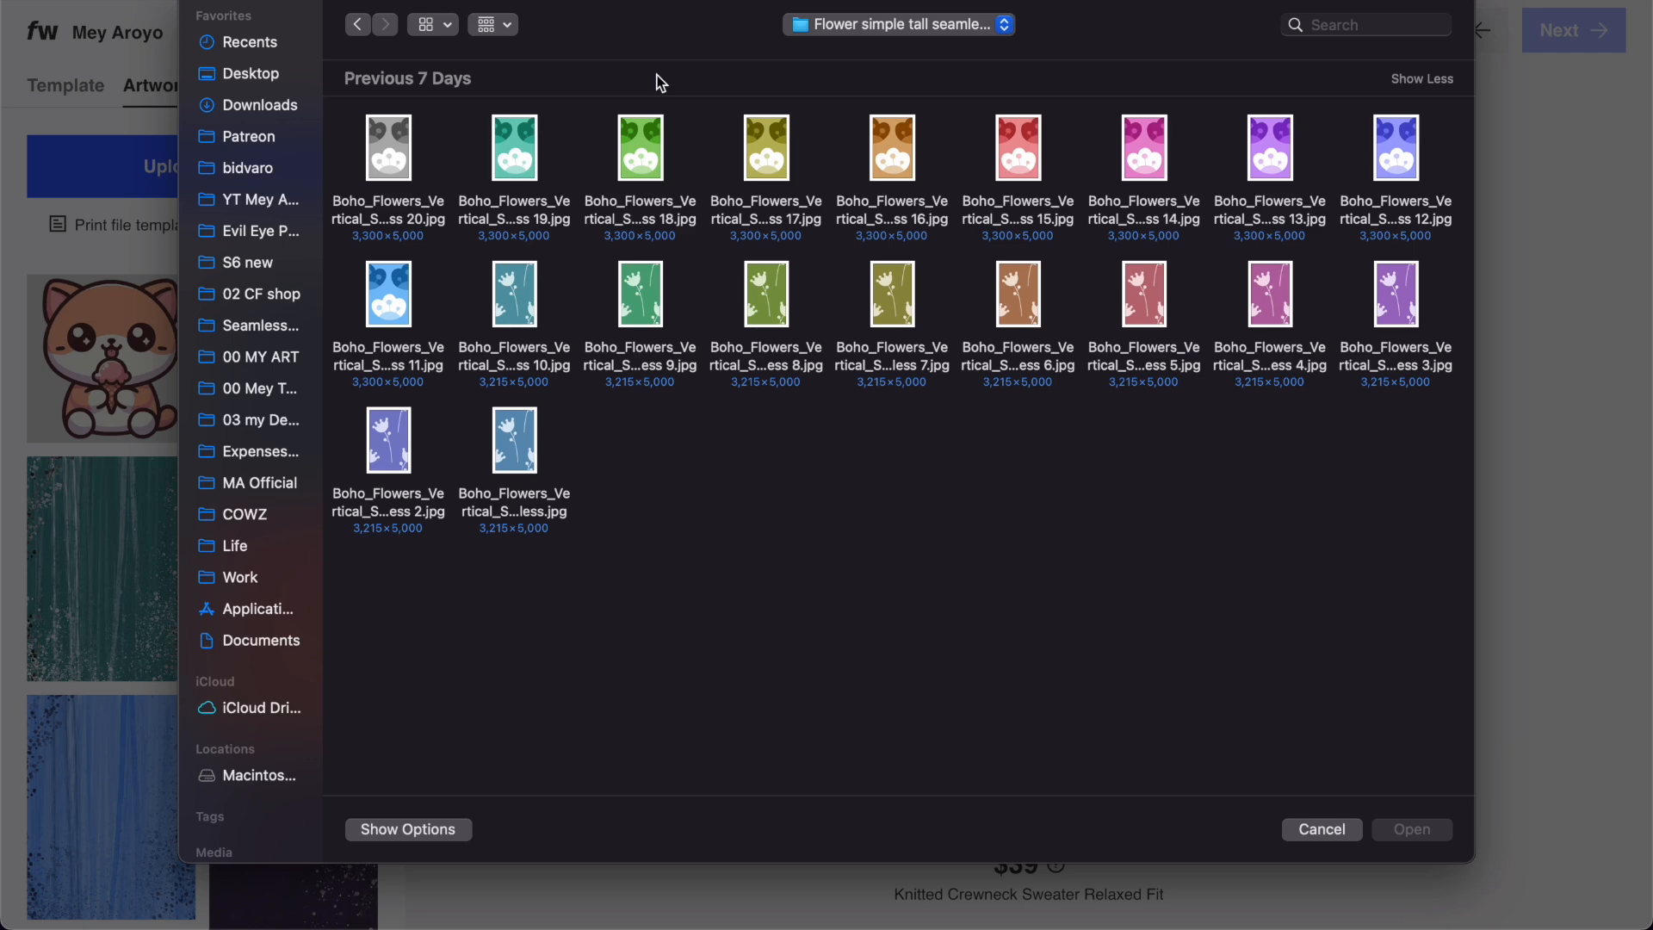
pyautogui.press('Escape')
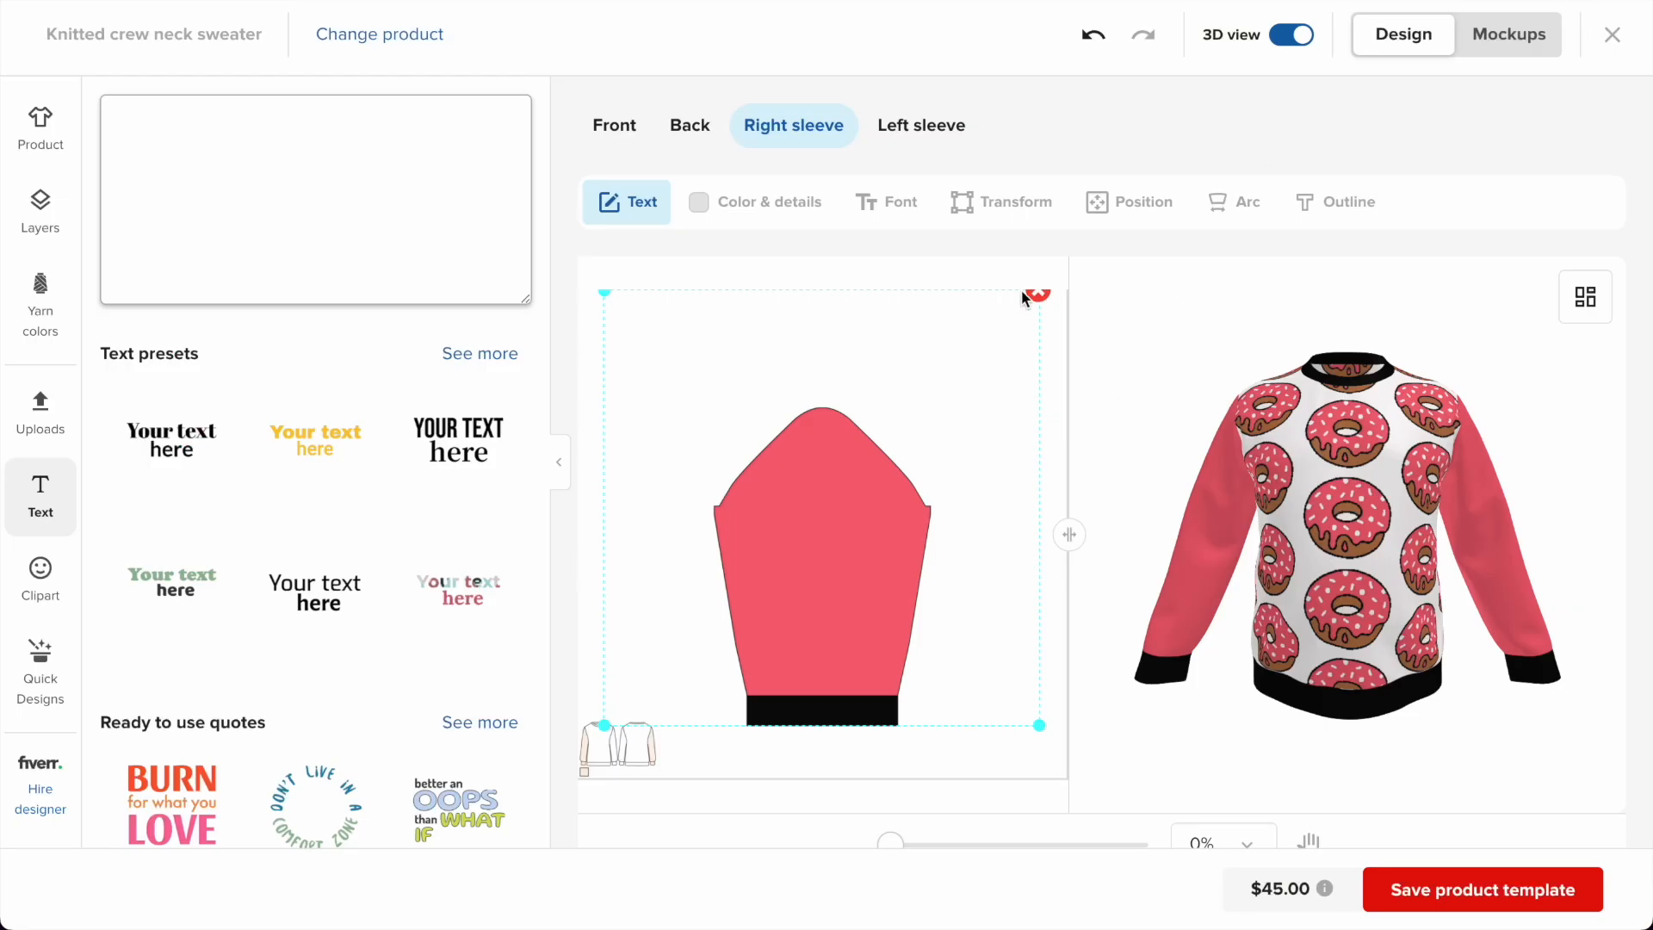
# Switch to the Printful donut sweater design and remove the empty text layer from its right sleeve.
pyautogui.click(1038, 294)
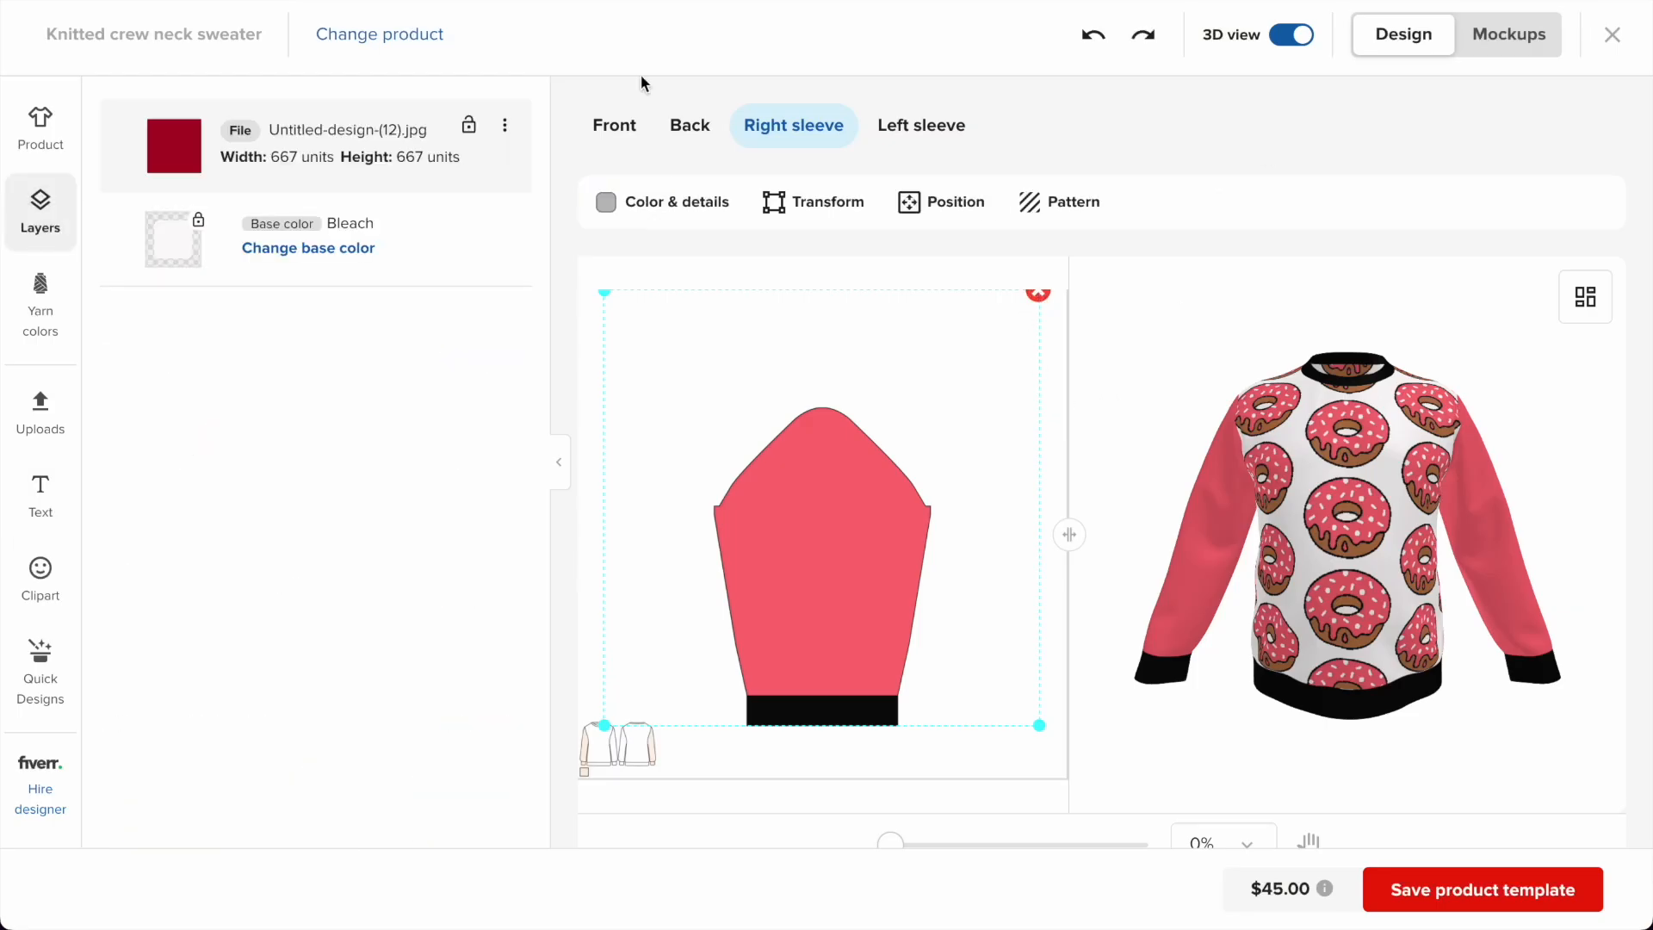
pyautogui.click(606, 127)
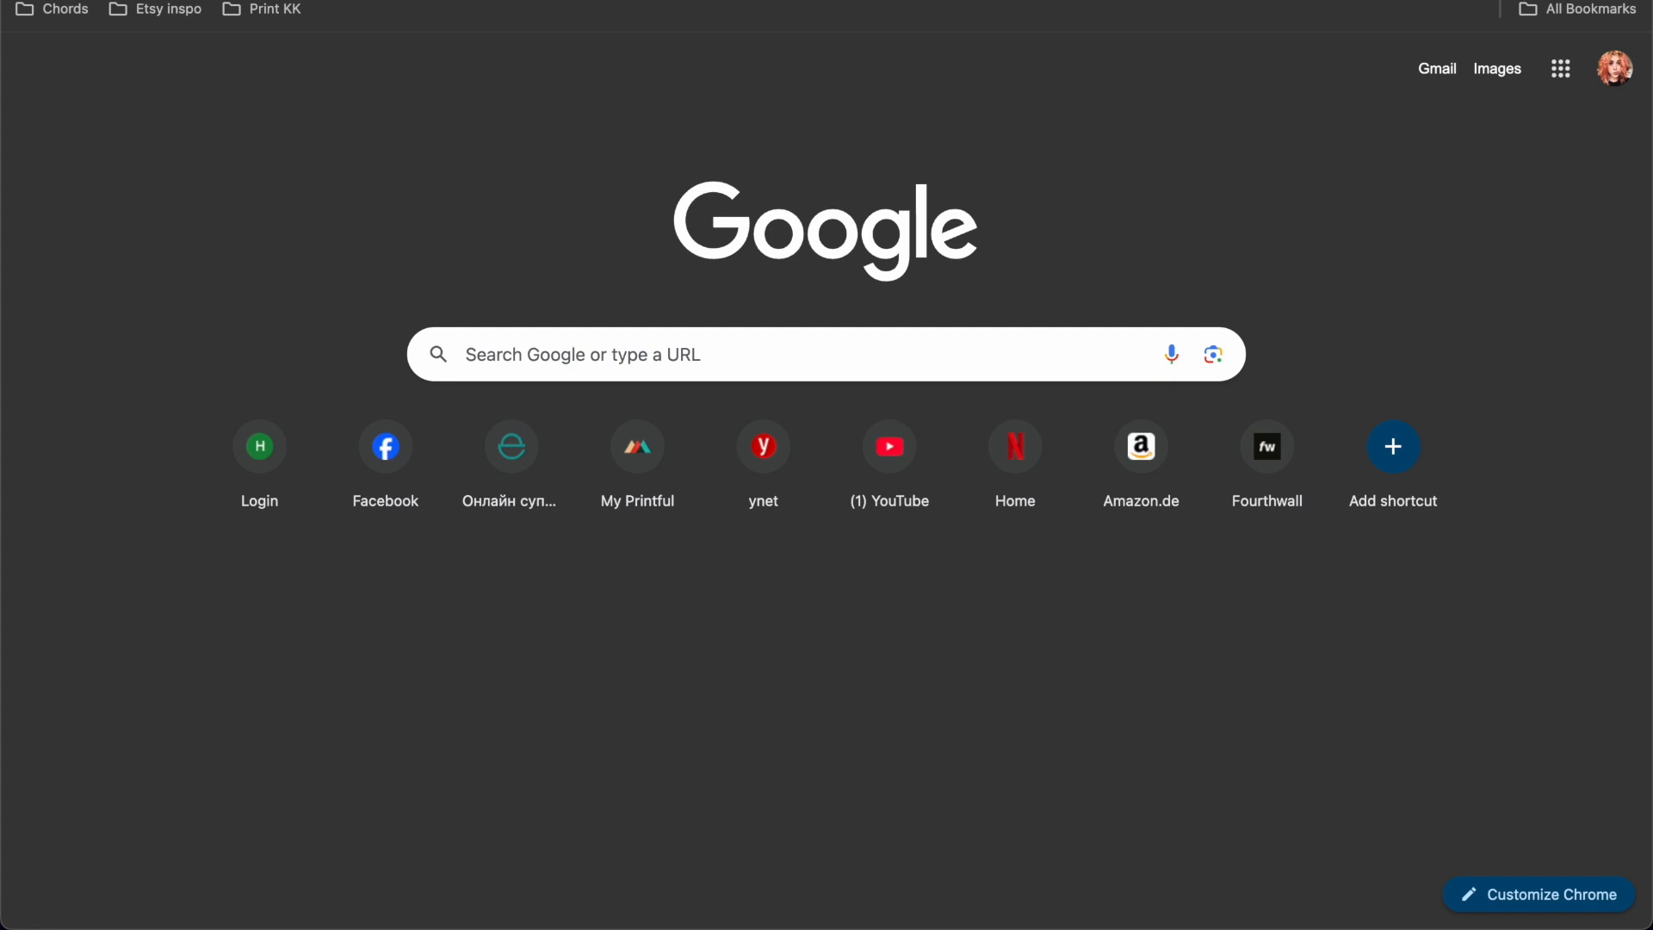
# Switch to Repper in a new browser tab, start its app and create a new collection titled "test".
pyautogui.write('repper')
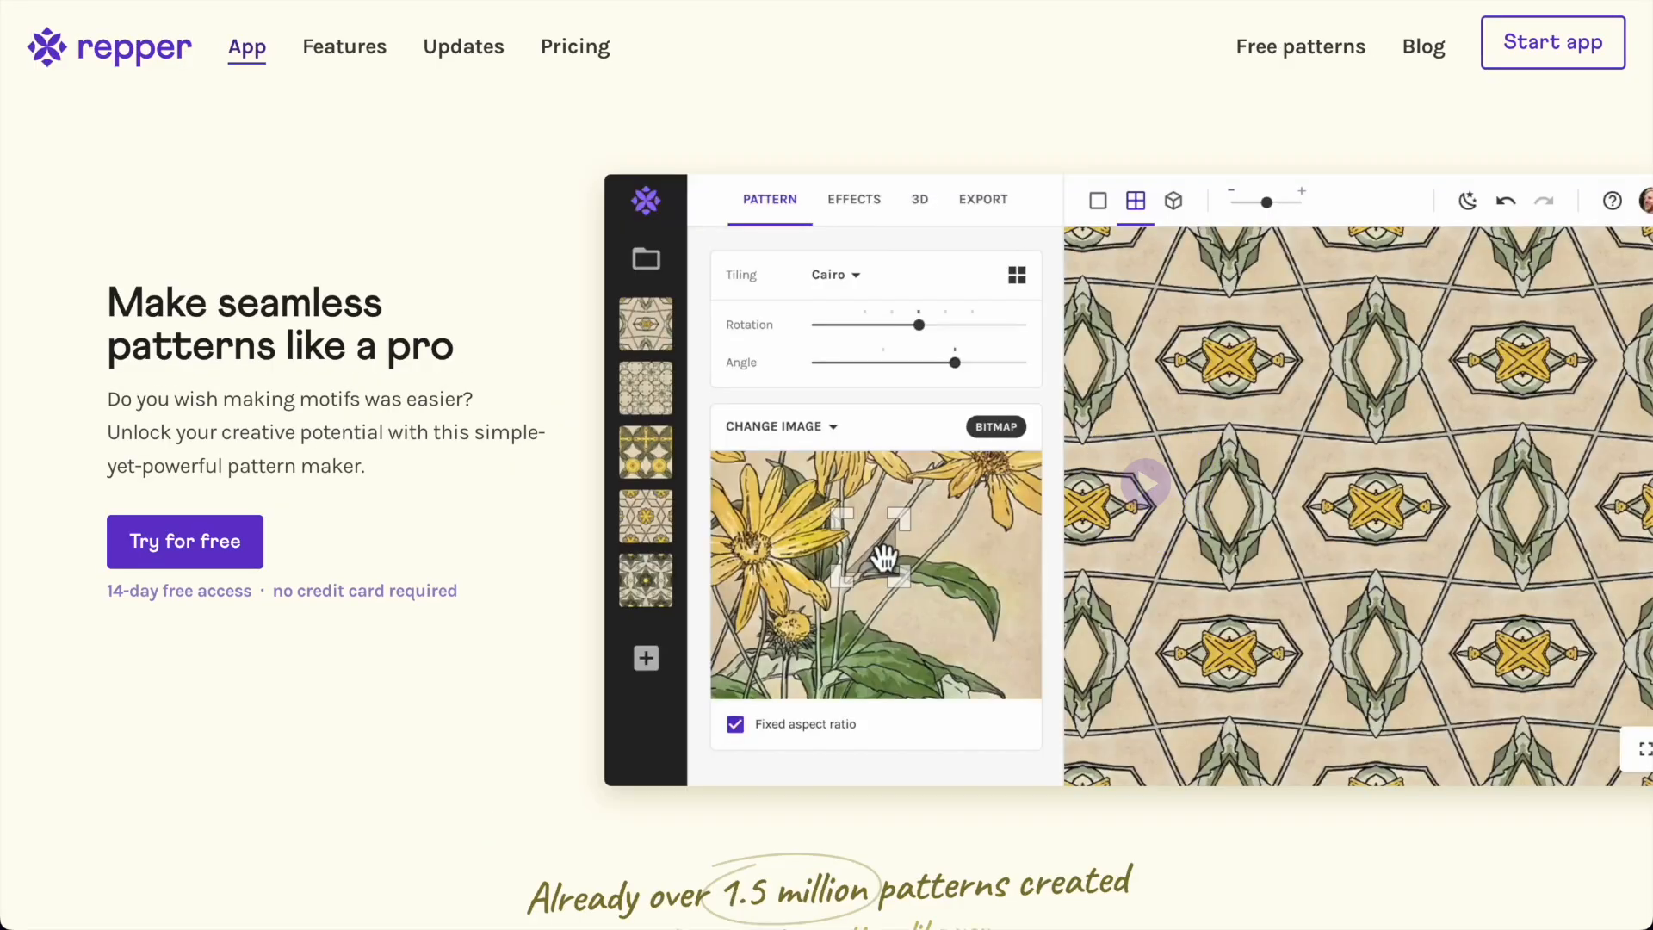
pyautogui.click(1532, 37)
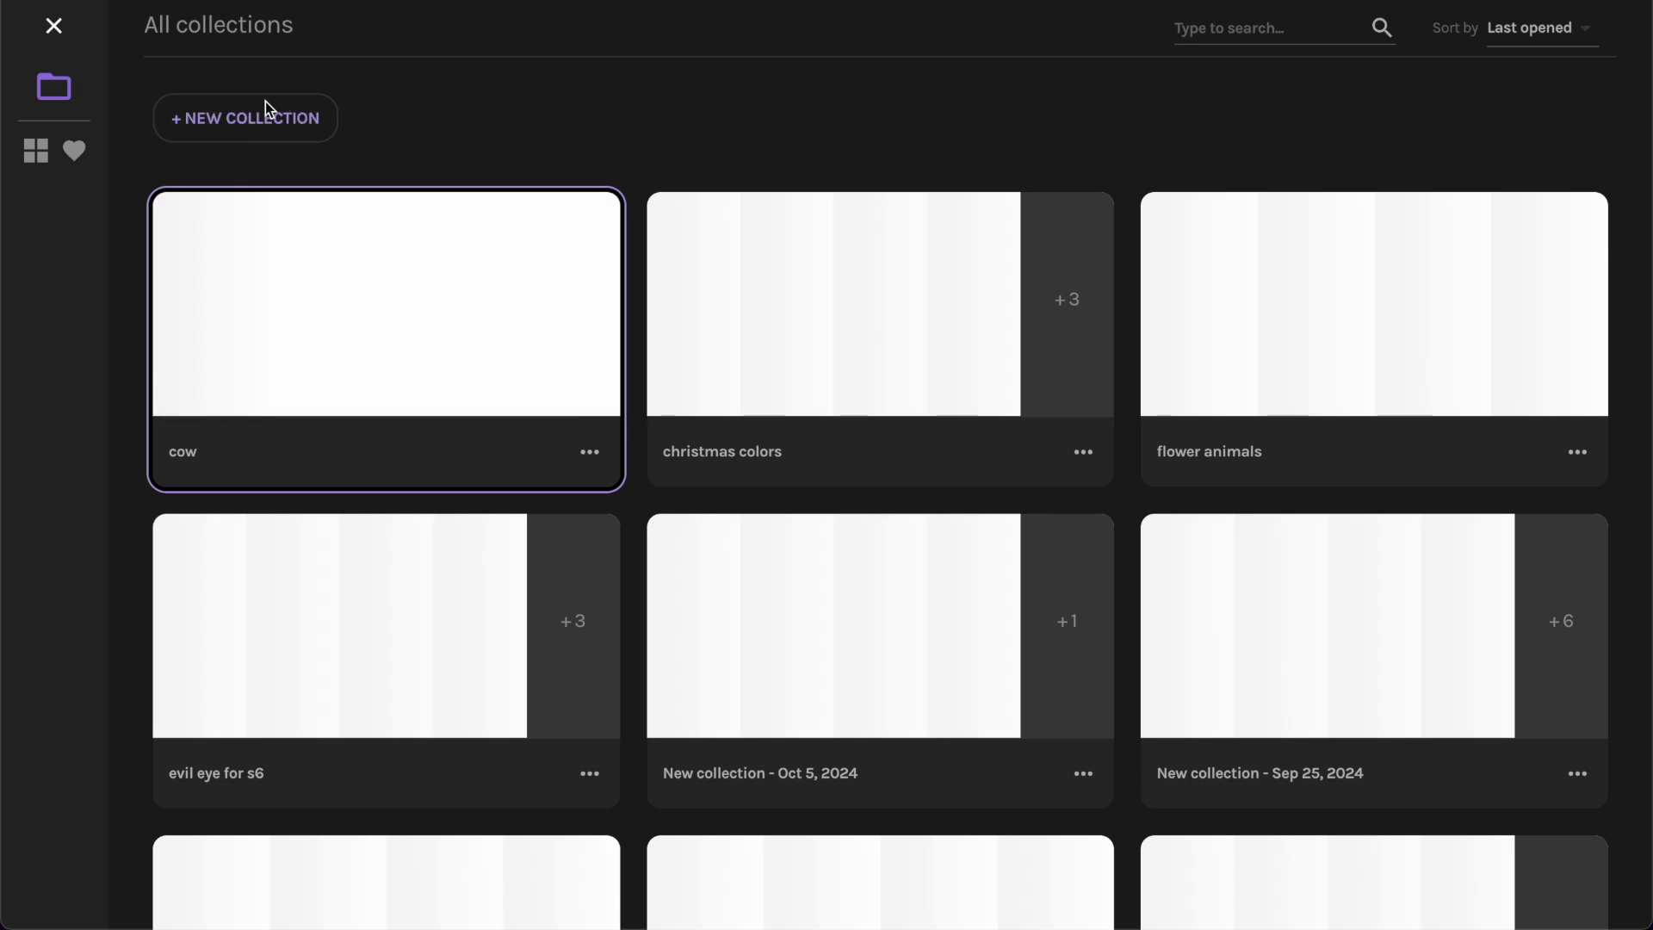
pyautogui.click(266, 101)
pyautogui.write('test')
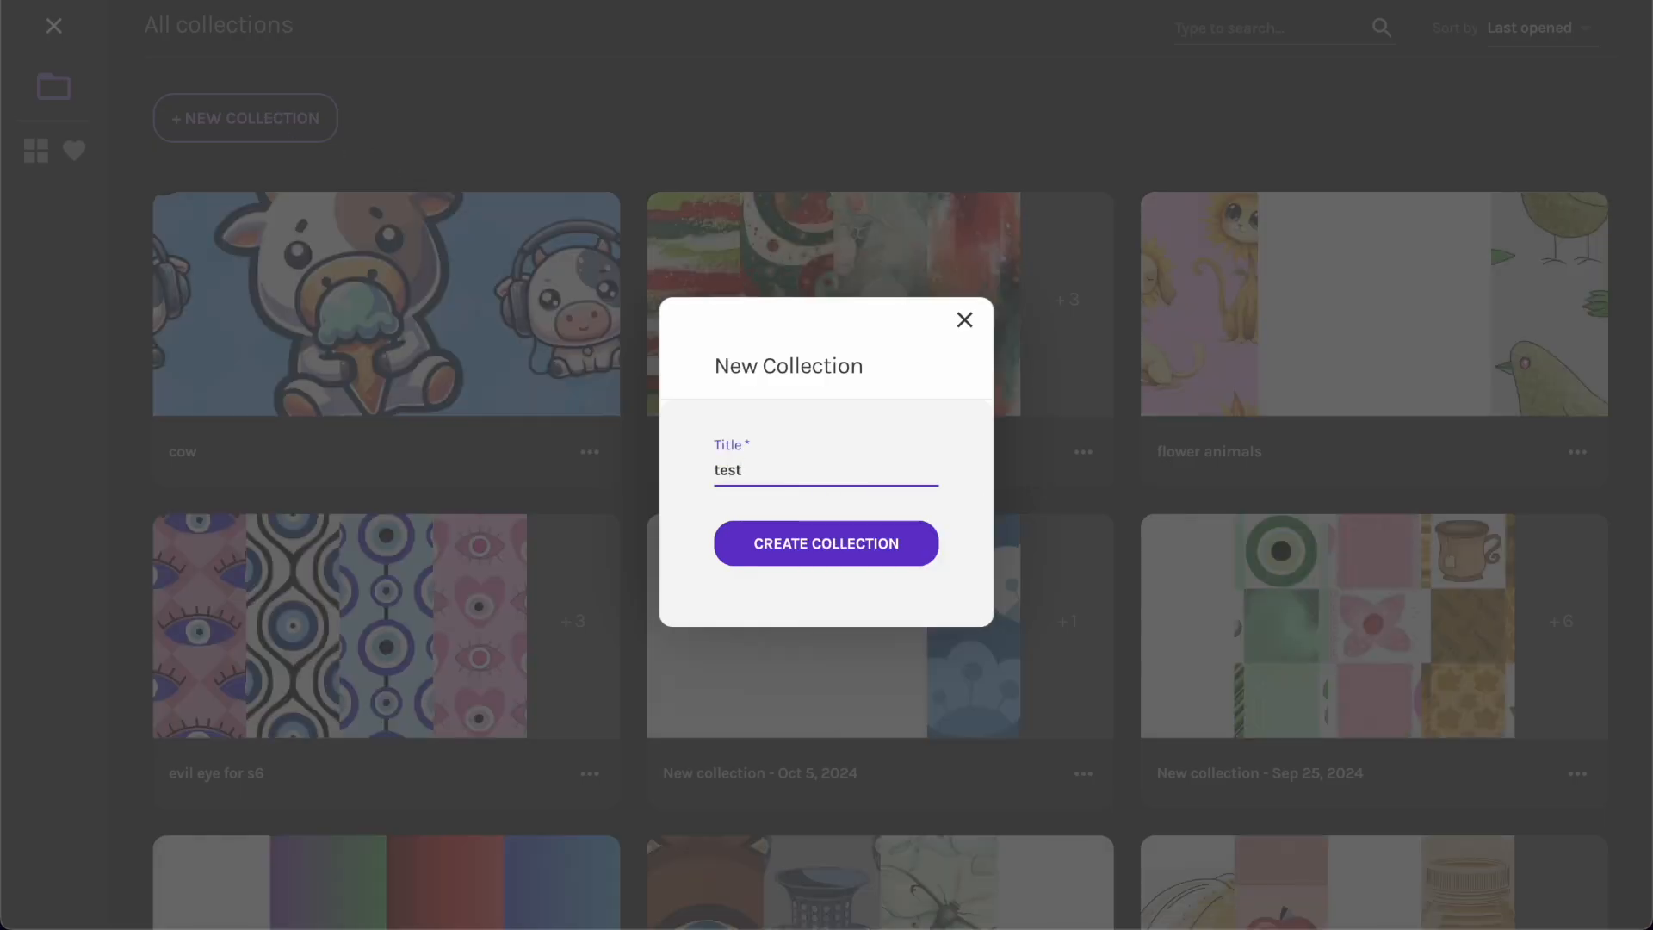
pyautogui.press('Return')
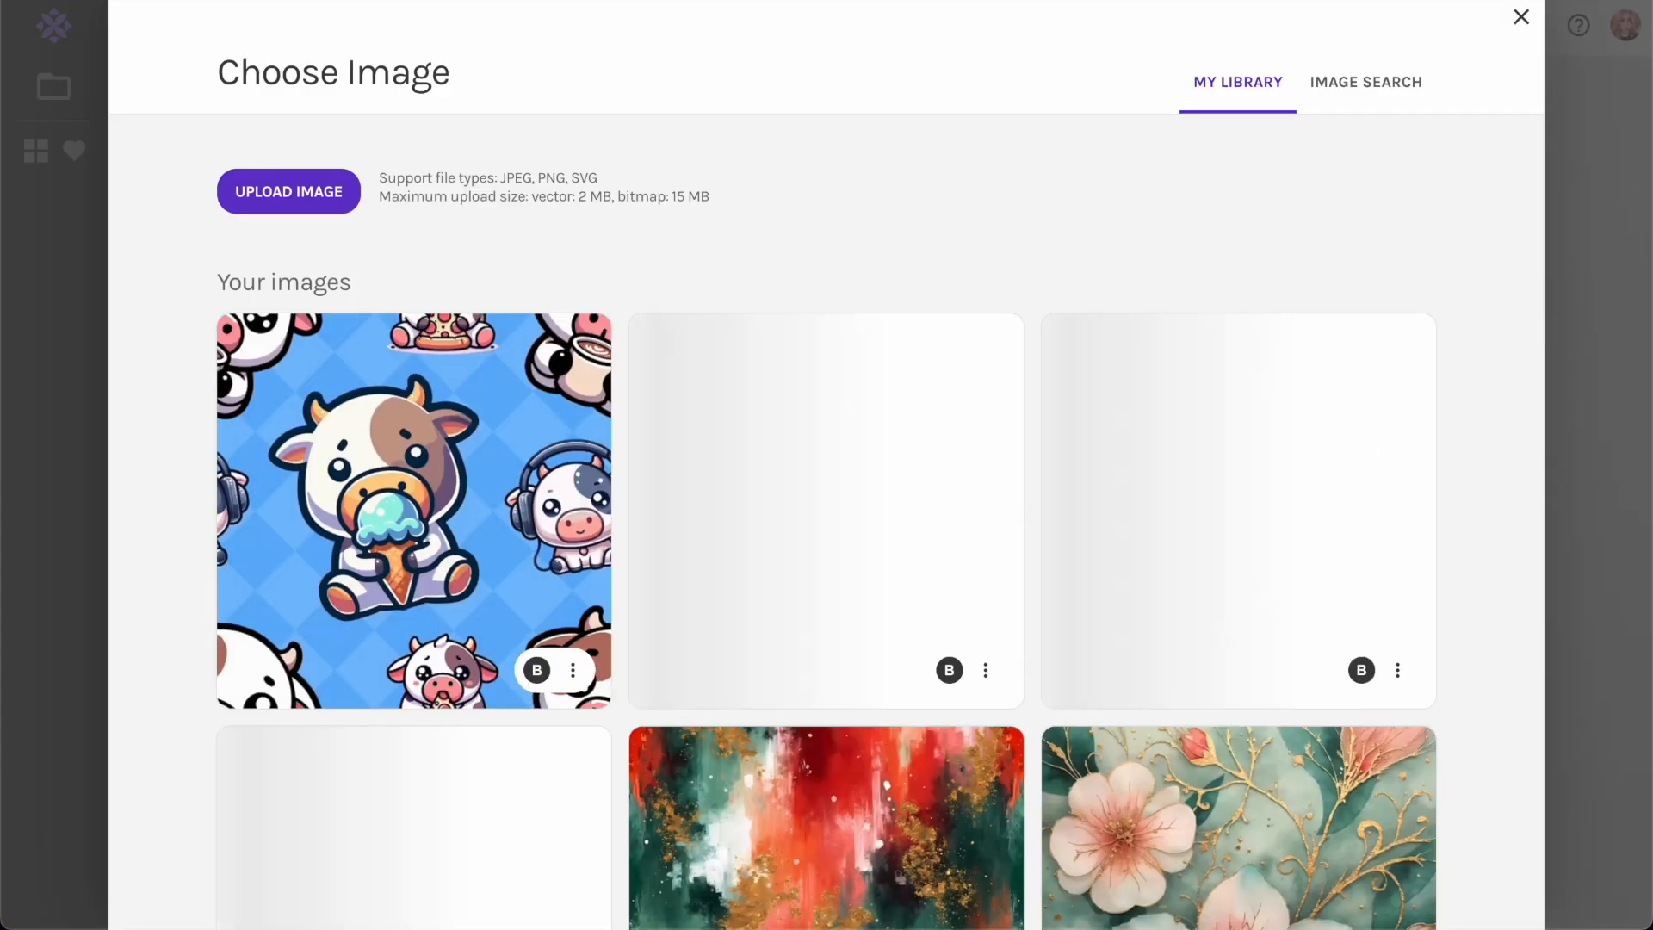
# Upload the blue boho flowers vertical seamless image number 11 from the simple tall flower folder in Seamless Main.
pyautogui.click(295, 194)
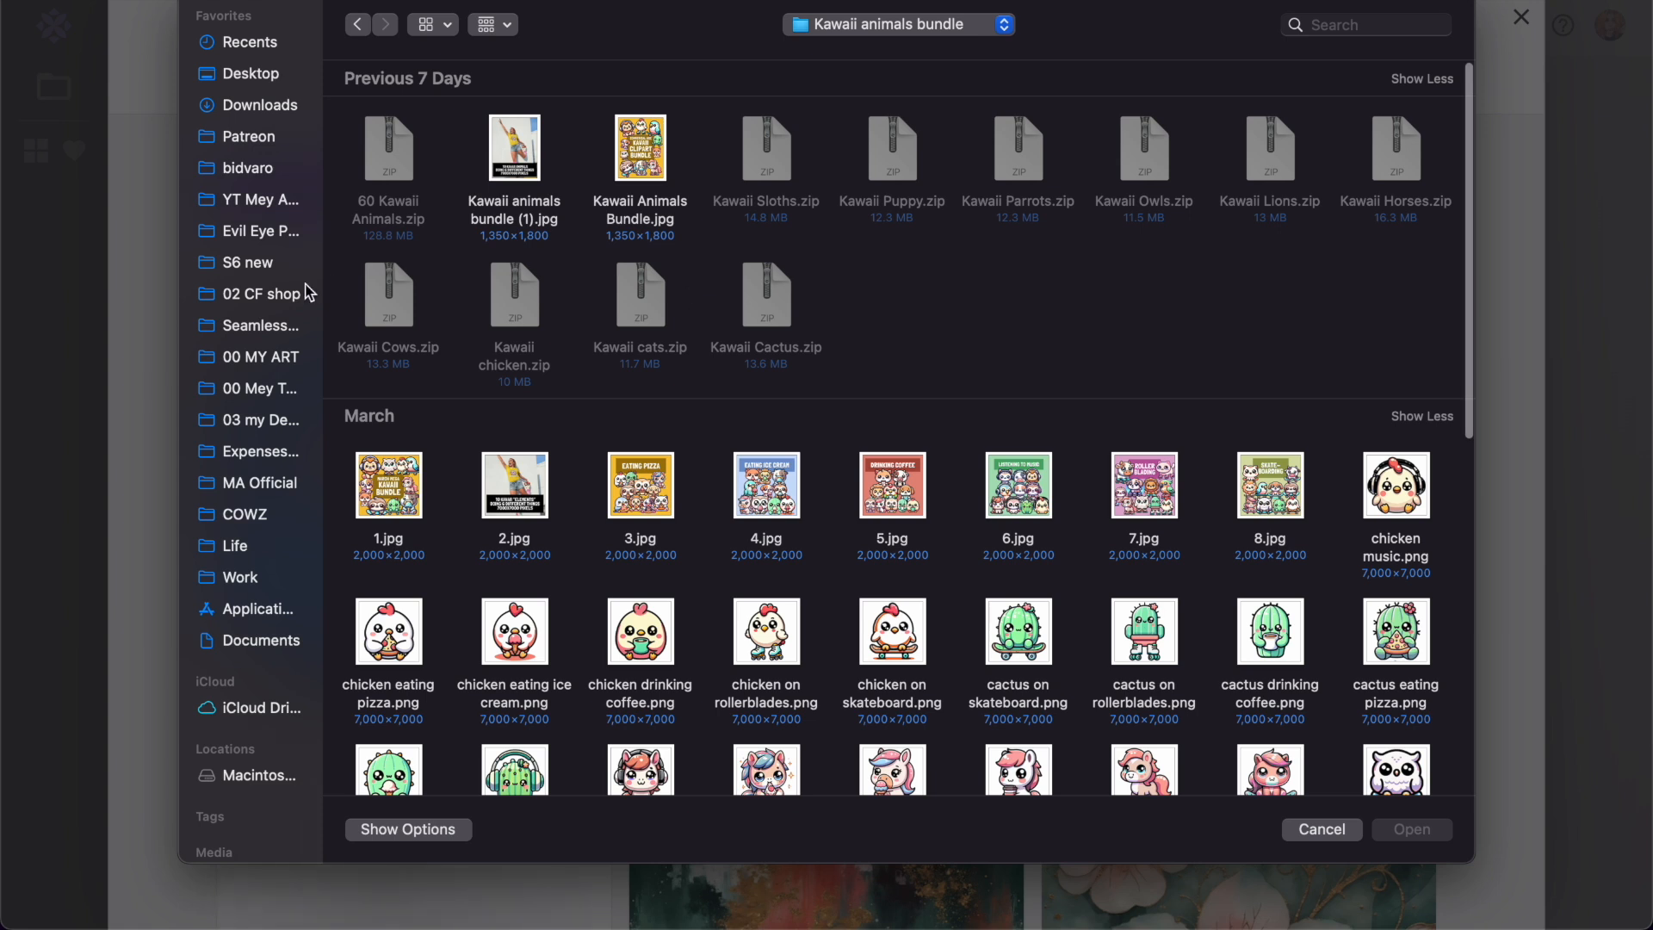
pyautogui.click(258, 327)
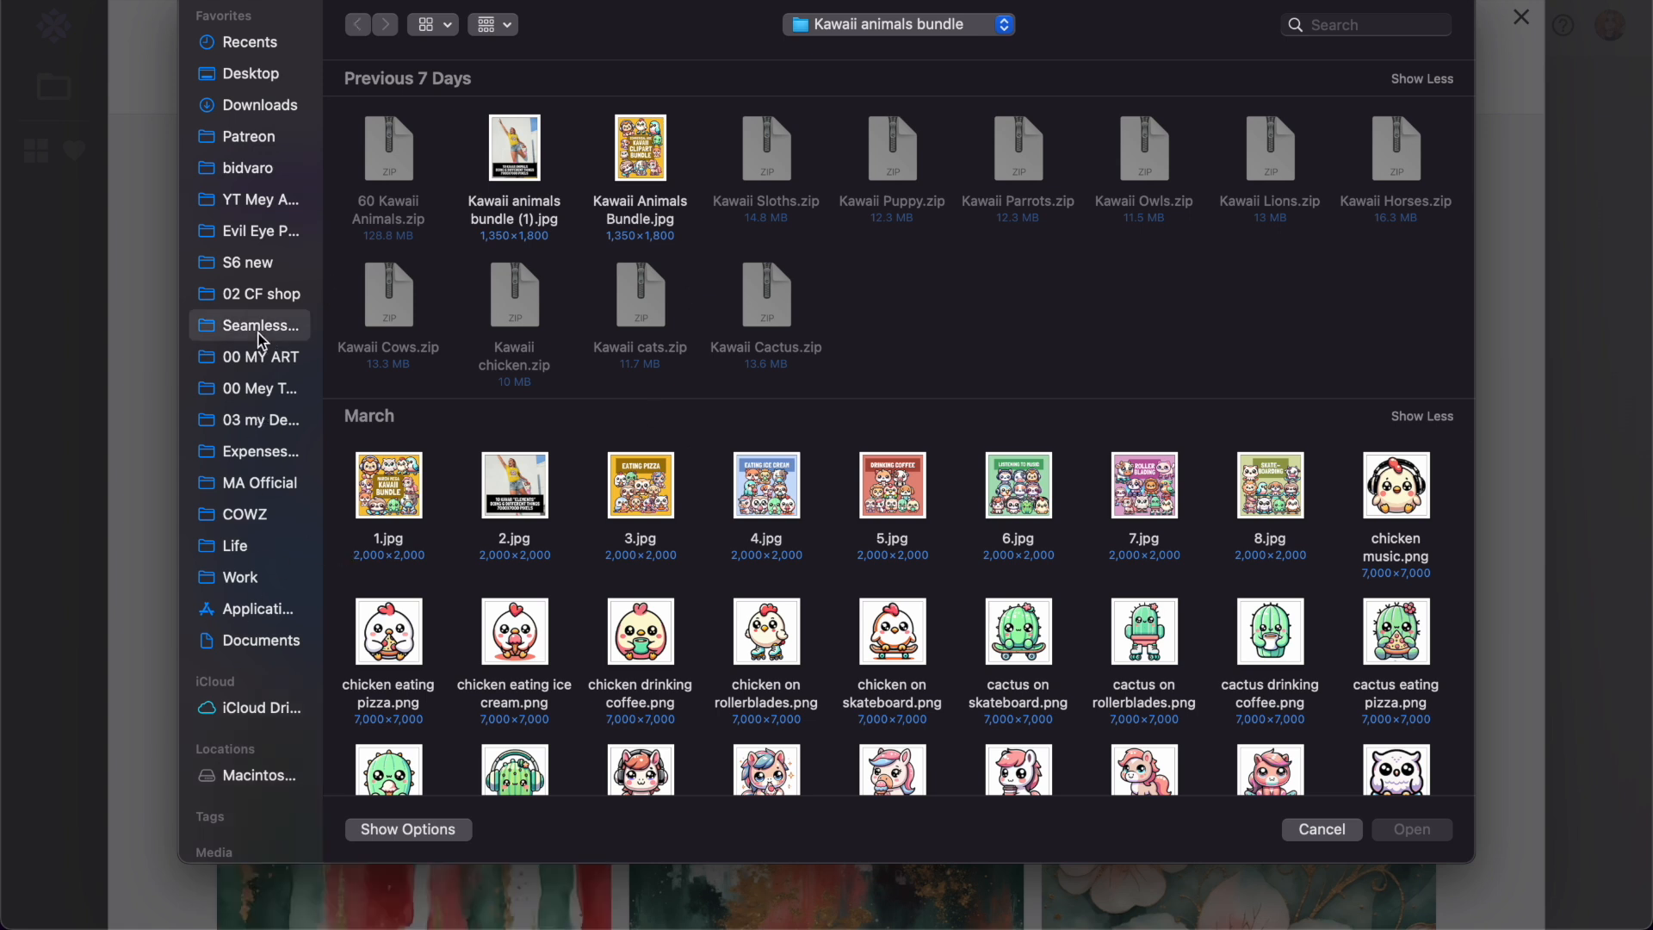
pyautogui.doubleClick(419, 166)
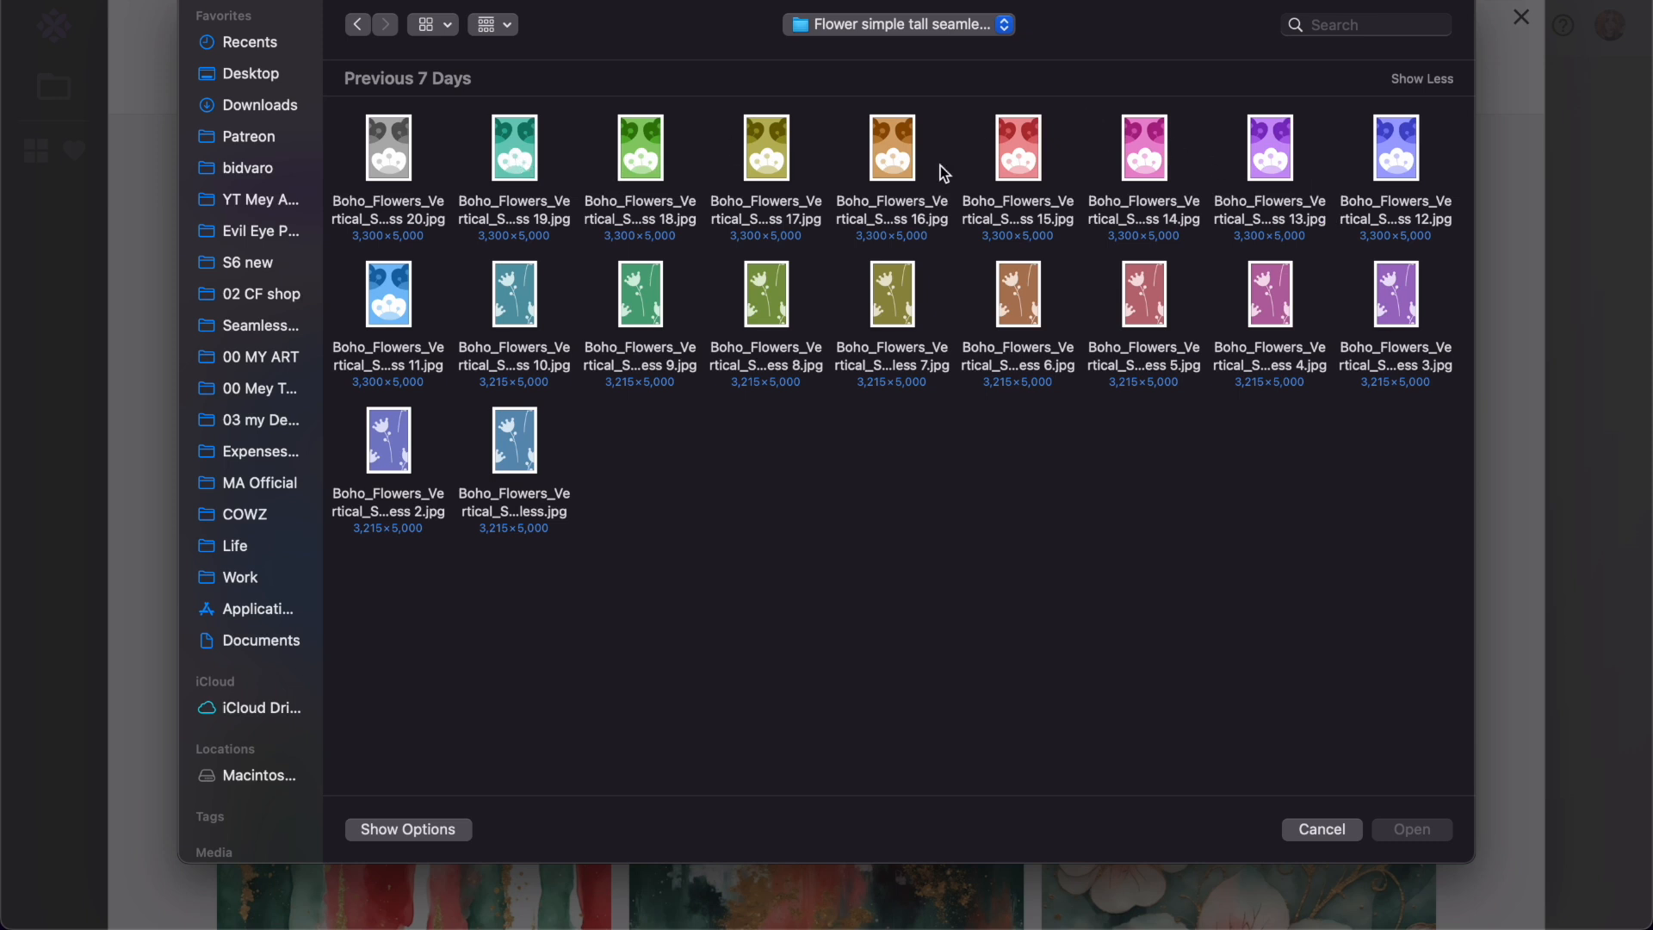
pyautogui.doubleClick(389, 297)
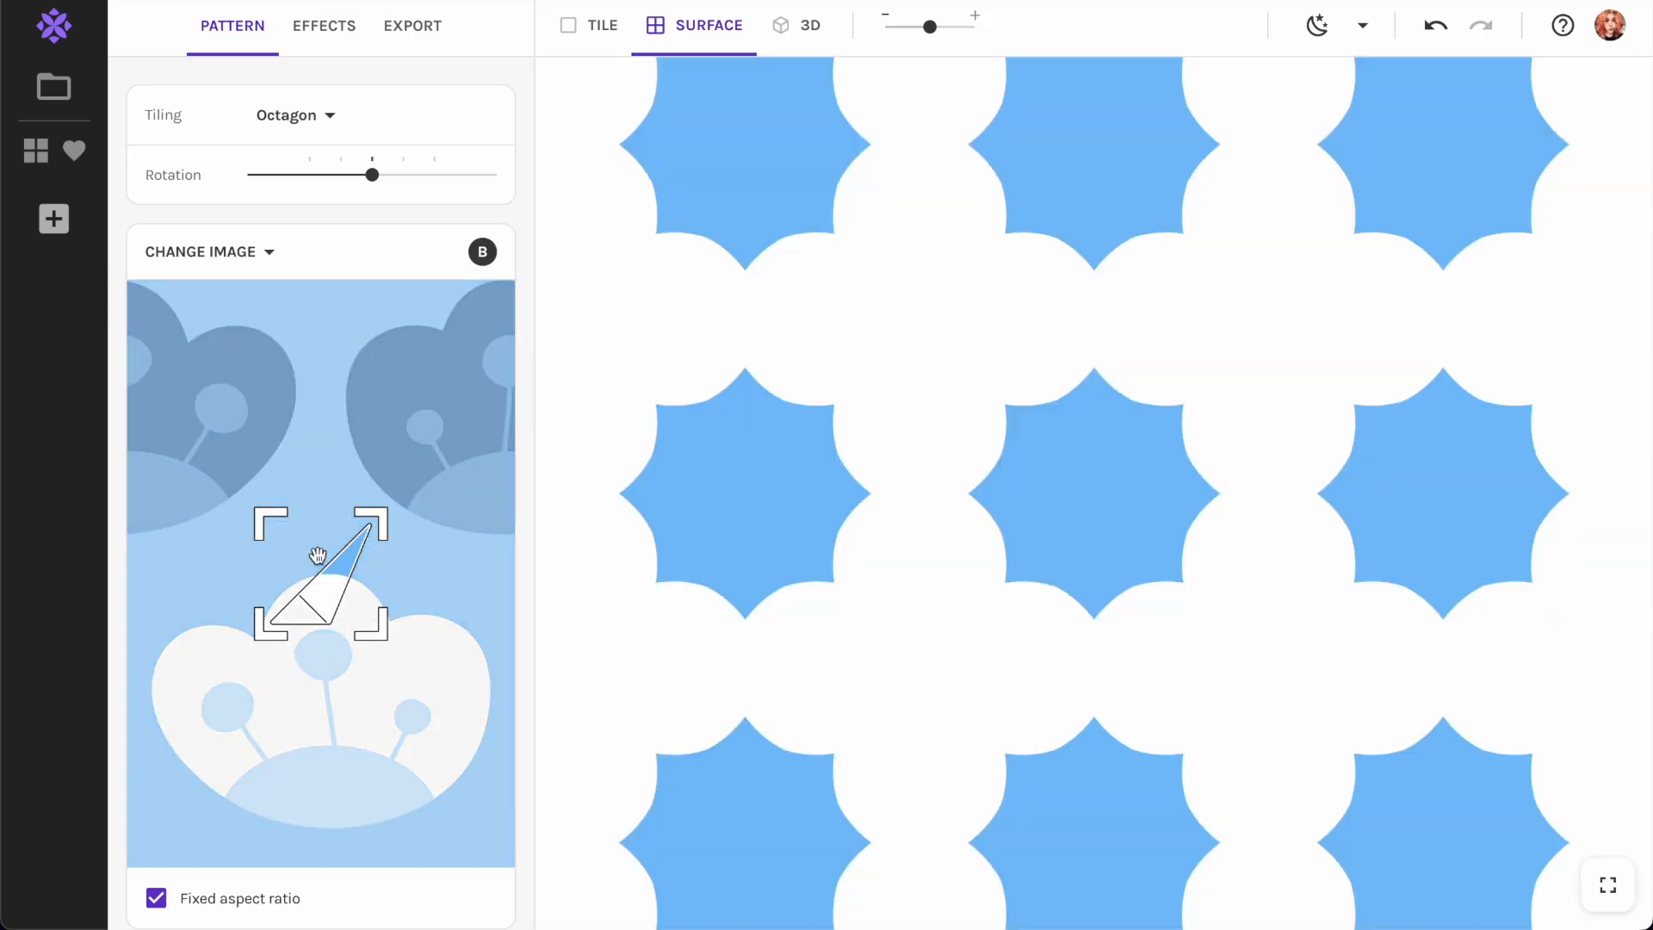
# Set the tiling to the seamed Rectangular Grid and stretch the selection frame over the whole flower image.
pyautogui.click(319, 115)
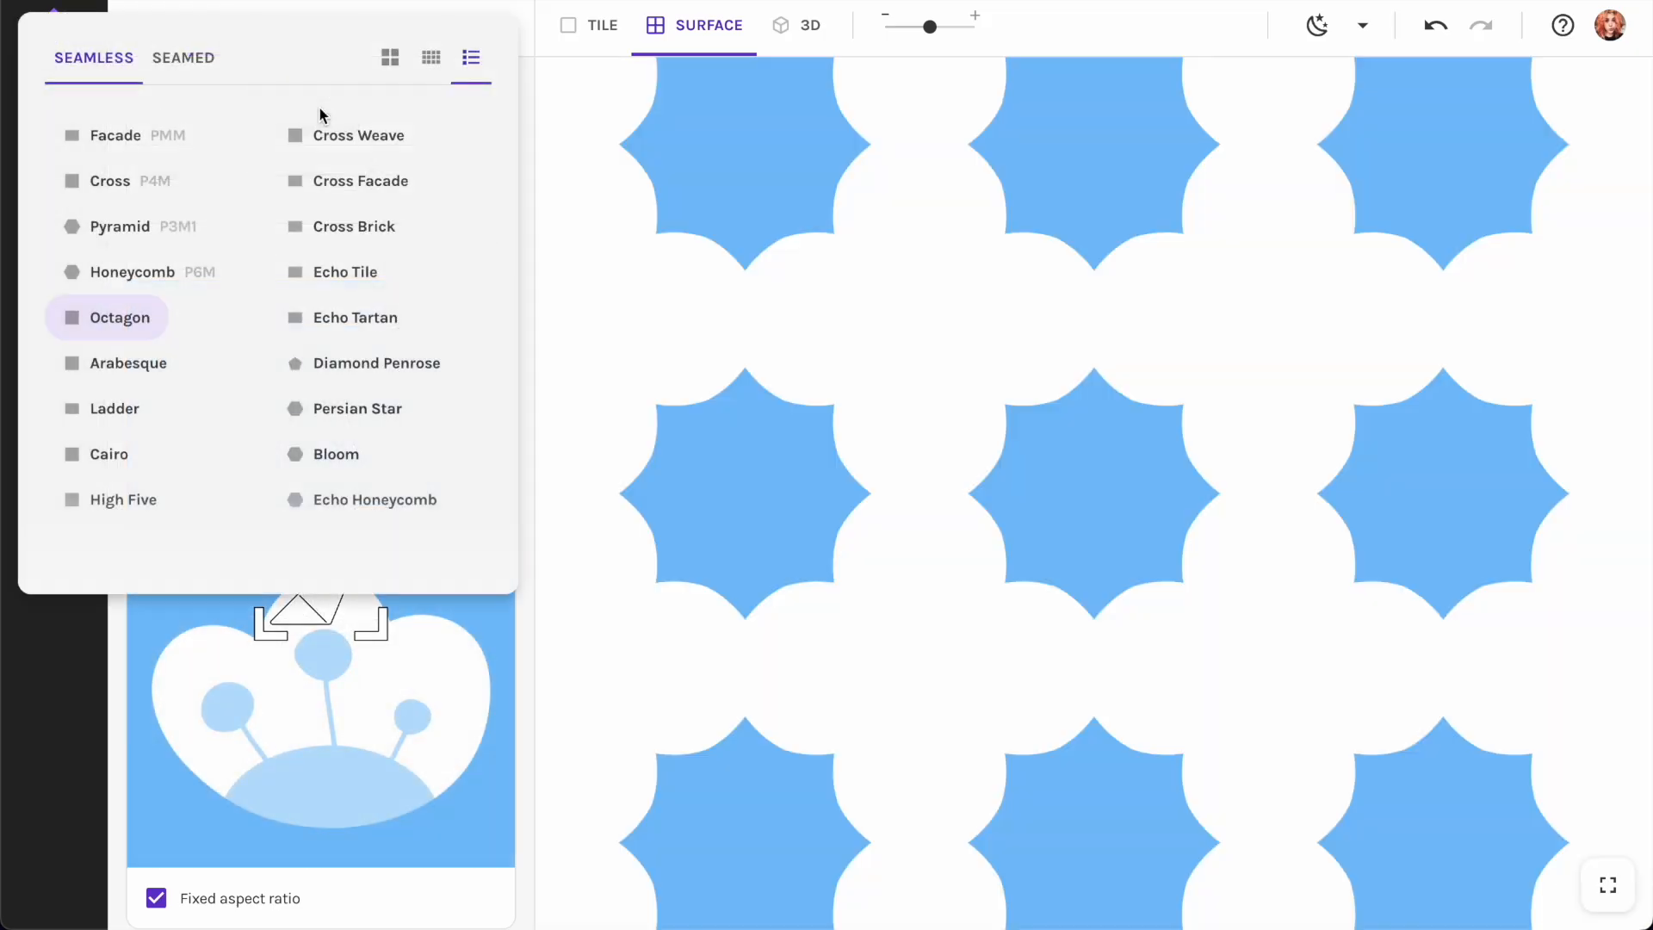
pyautogui.click(183, 60)
pyautogui.click(160, 135)
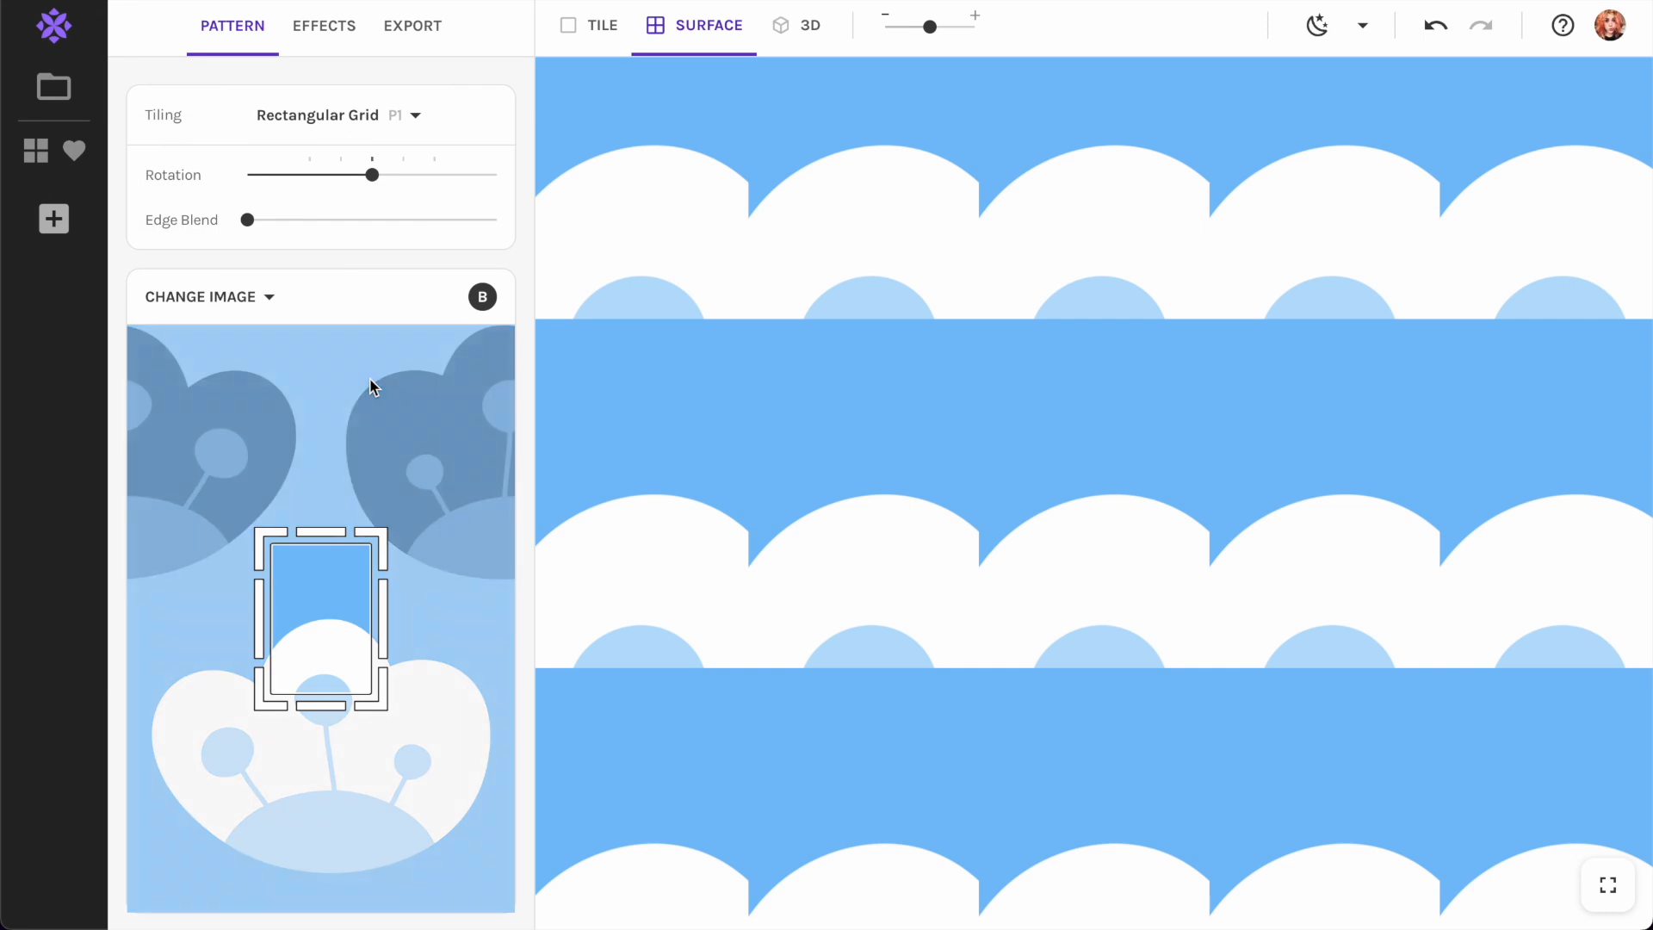
pyautogui.moveTo(325, 577); pyautogui.dragTo(181, 359)
pyautogui.moveTo(231, 482); pyautogui.dragTo(527, 920)
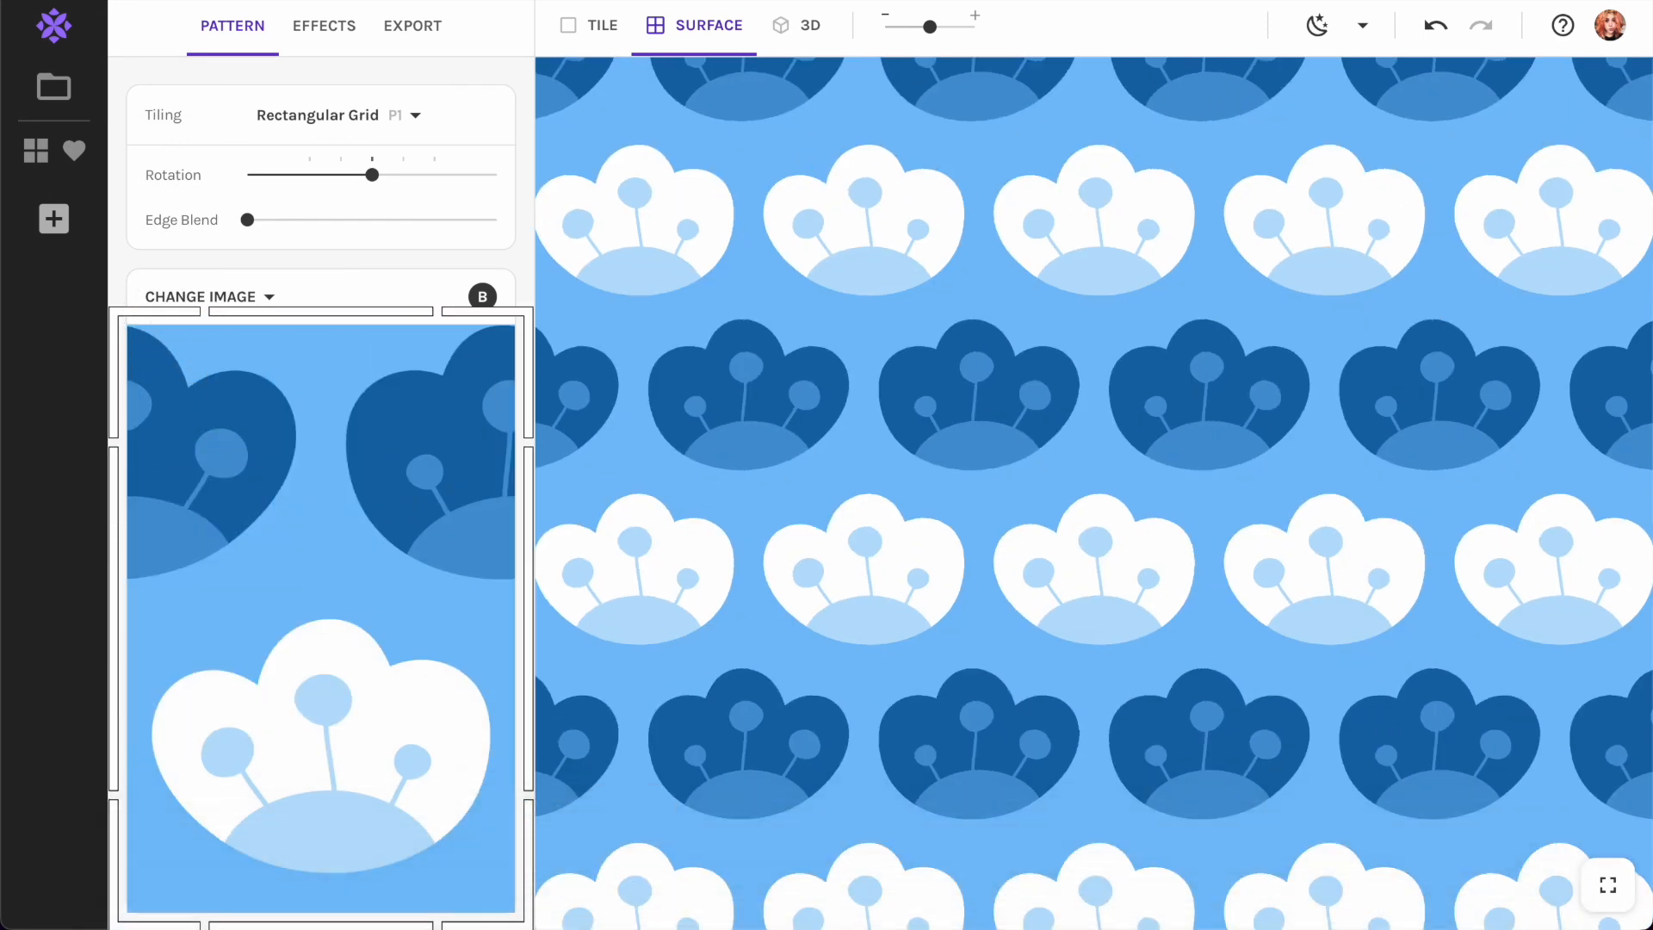
# Configure the surface export with a custom size of 5000 × 5000 pixels and the JPEG file type.
pyautogui.click(412, 26)
pyautogui.click(258, 246)
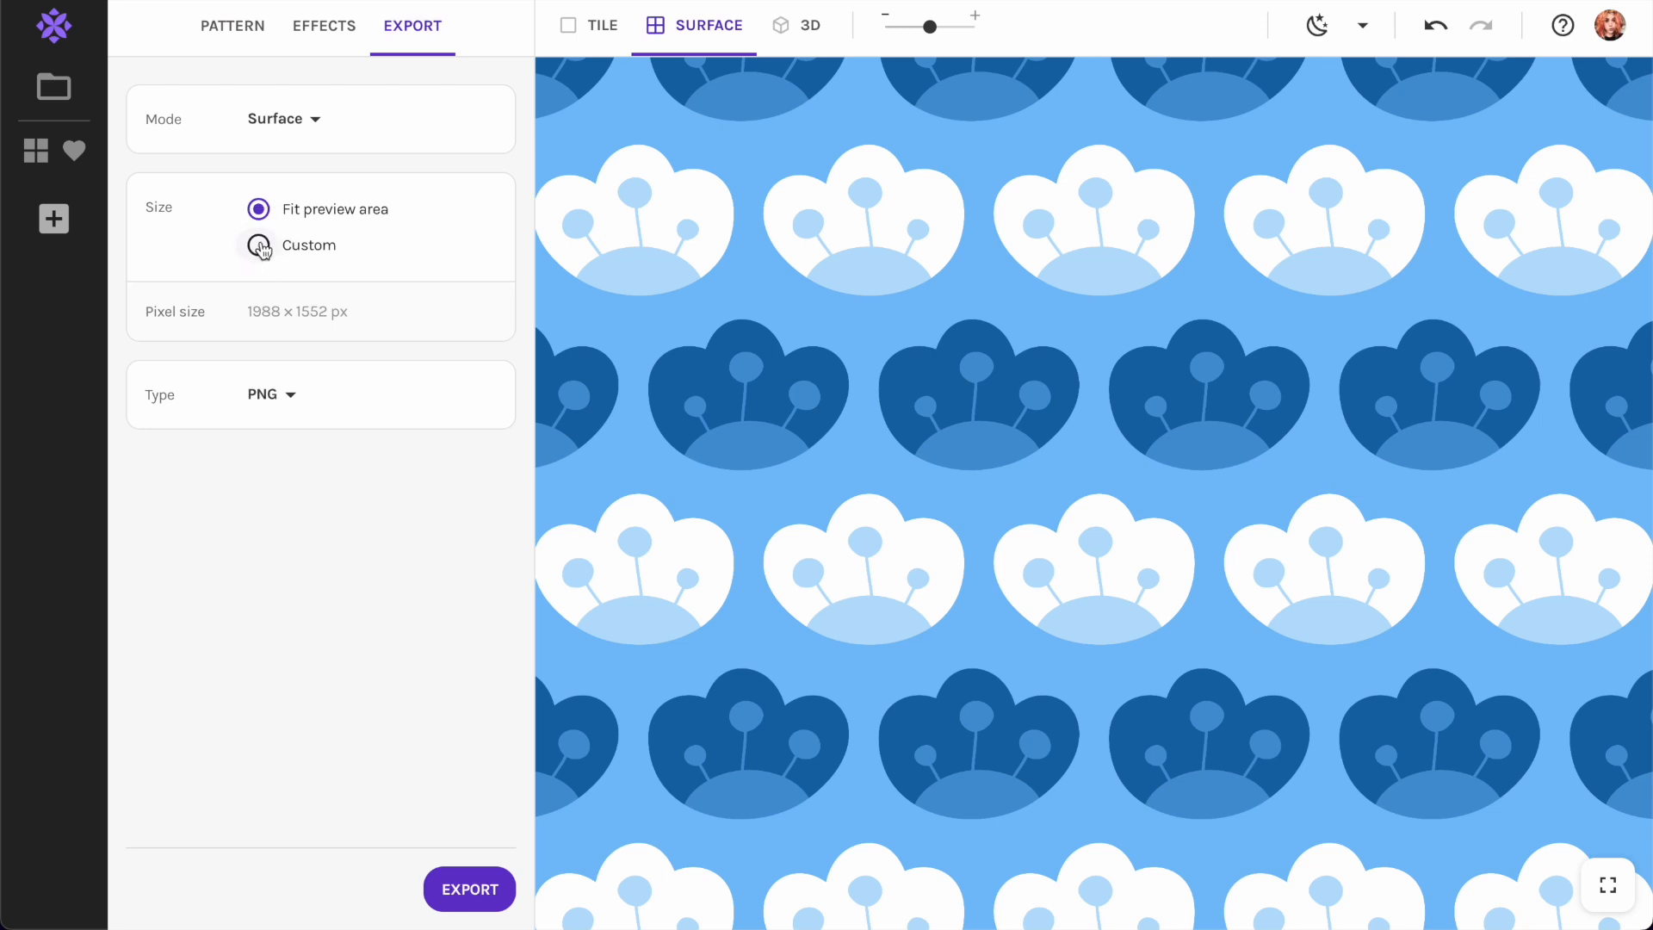
pyautogui.doubleClick(252, 402)
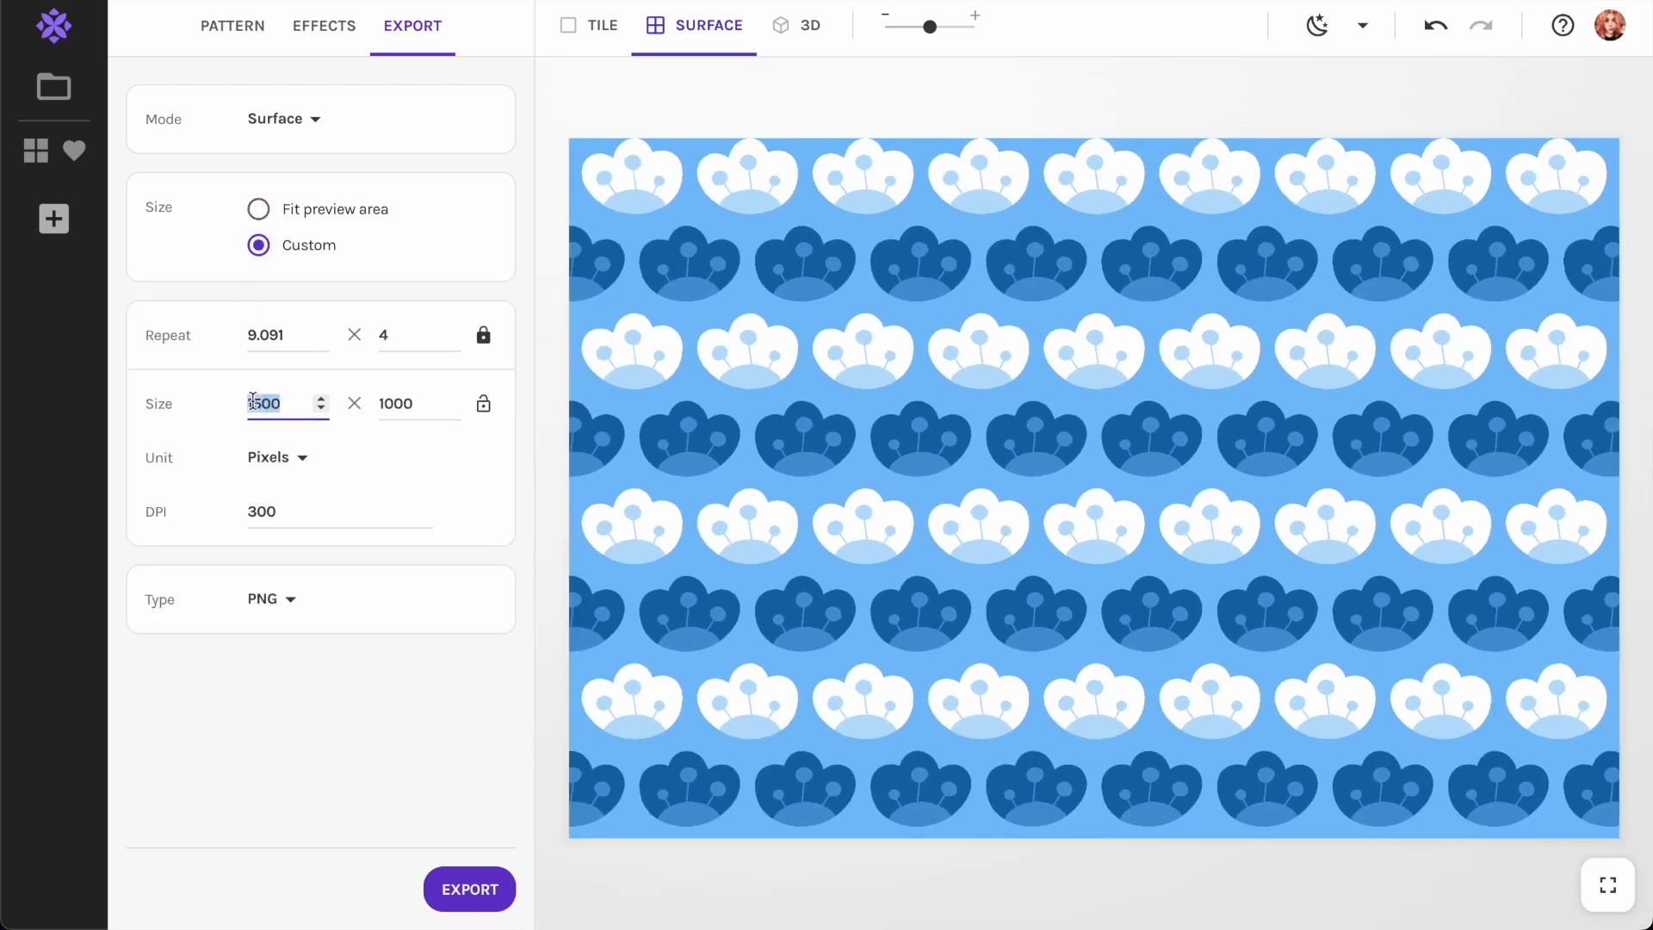
pyautogui.write('5000')
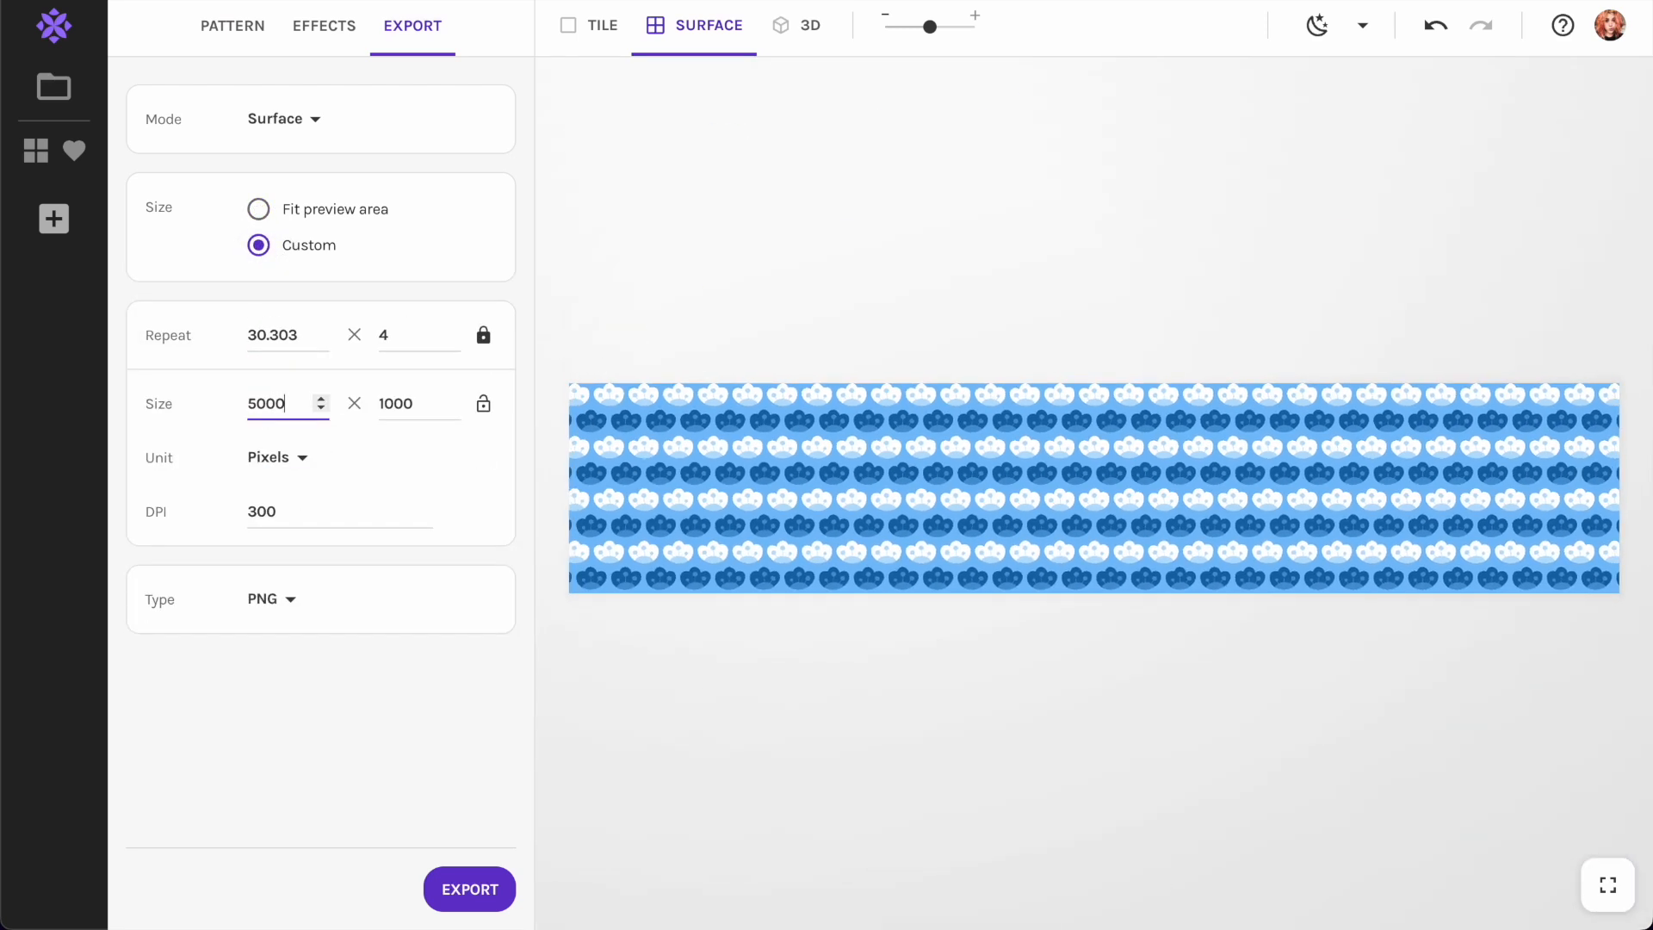
pyautogui.press('Tab')
pyautogui.write('5000')
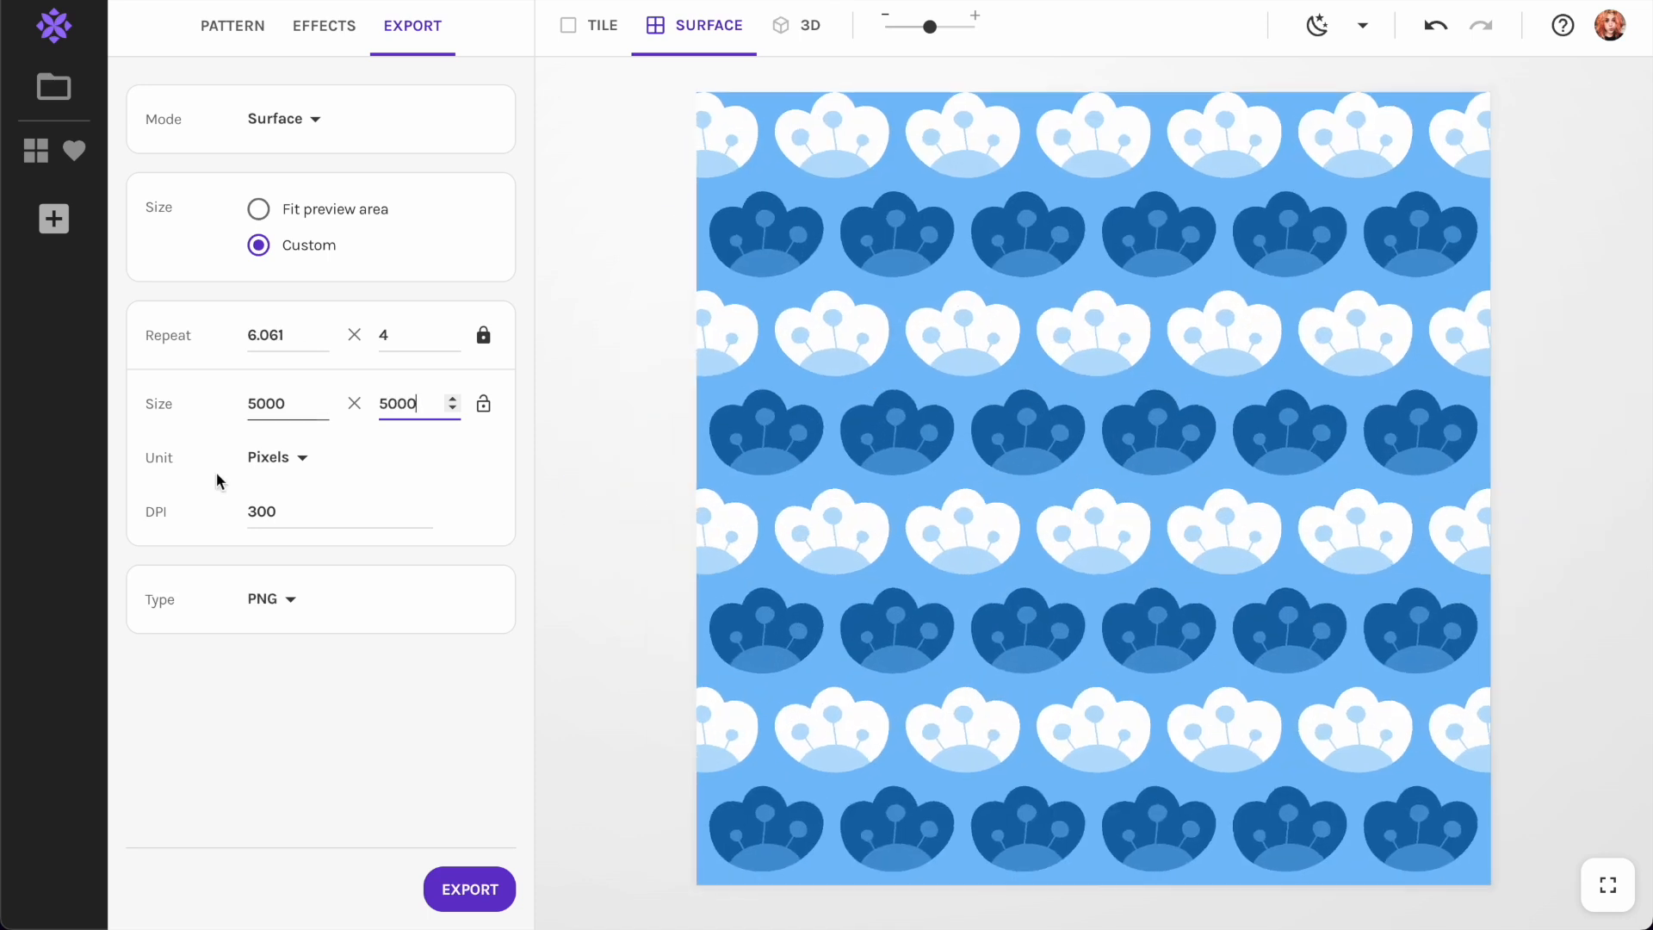
pyautogui.click(286, 456)
pyautogui.click(456, 472)
pyautogui.click(274, 599)
pyautogui.click(282, 635)
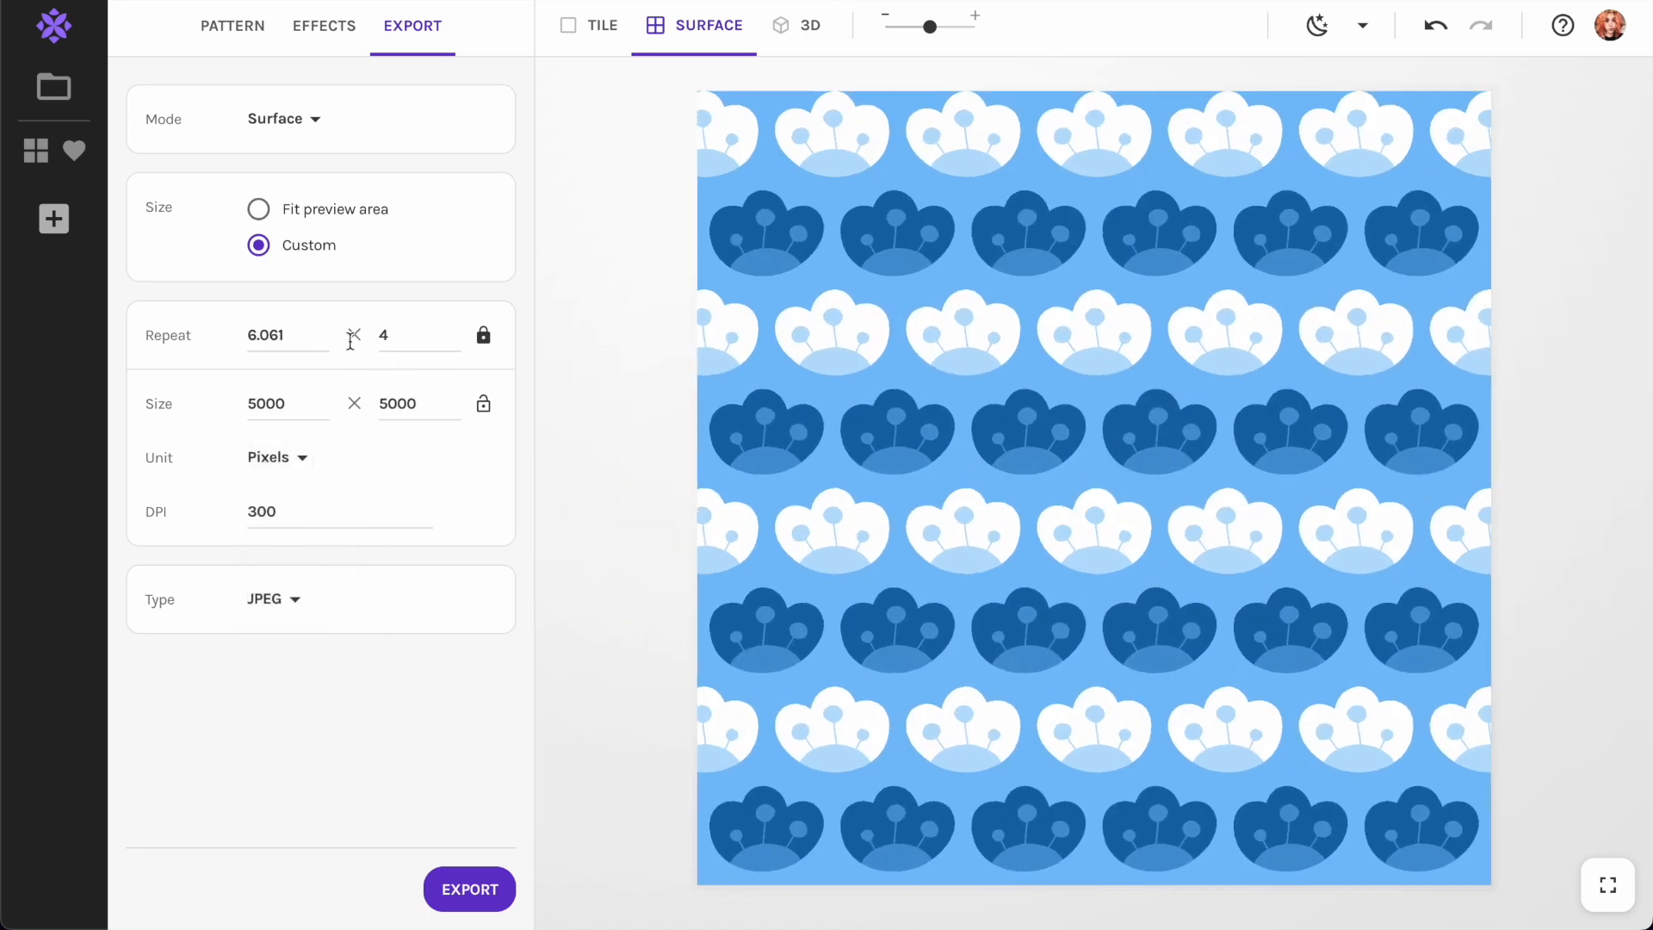
# Increase the export's horizontal repeat beyond 10.9 with the proportions locked, making the flowers smaller.
pyautogui.click(324, 341)
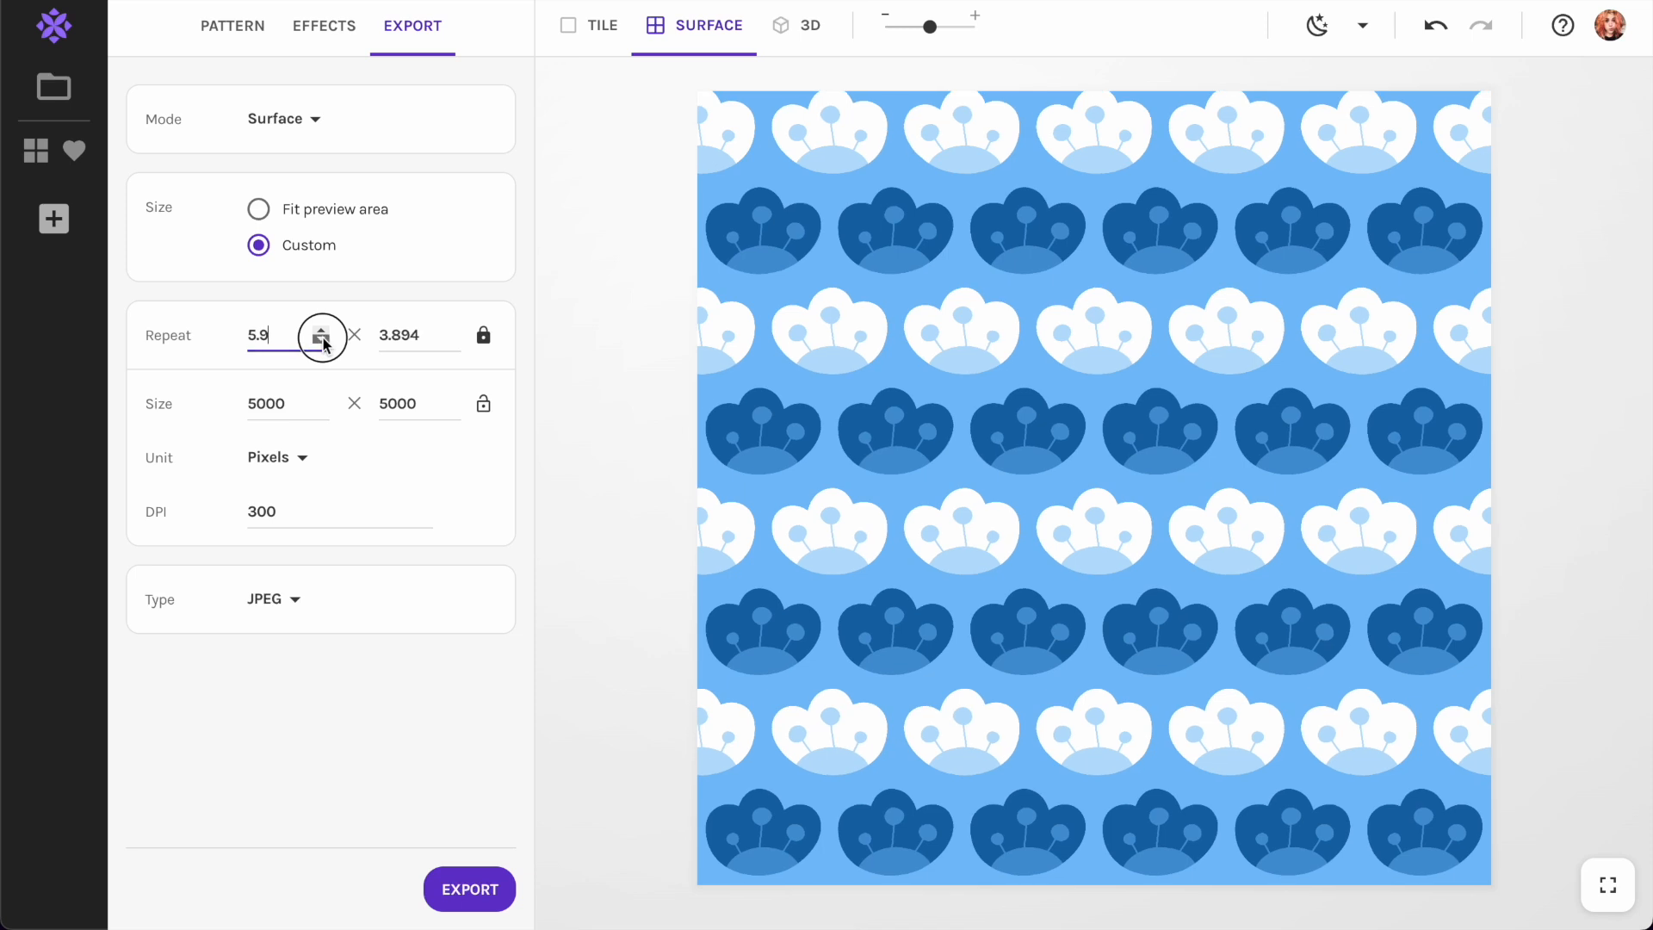
pyautogui.click(321, 331)
pyautogui.click(321, 332)
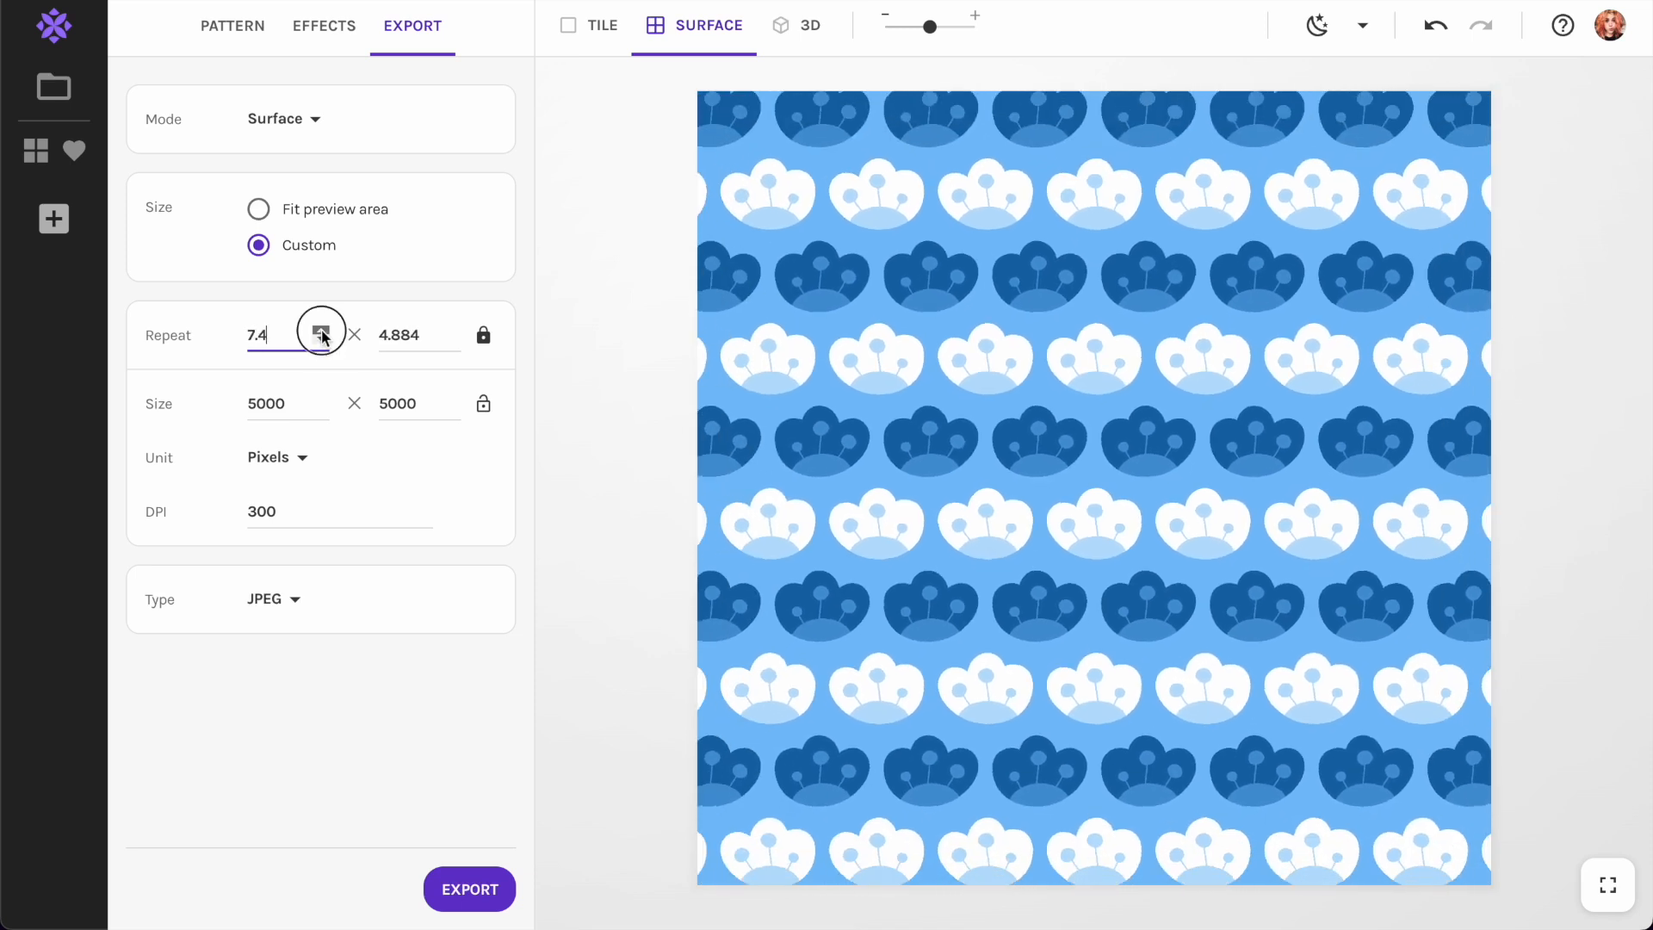
pyautogui.click(321, 331)
pyautogui.click(321, 332)
pyautogui.click(321, 332)
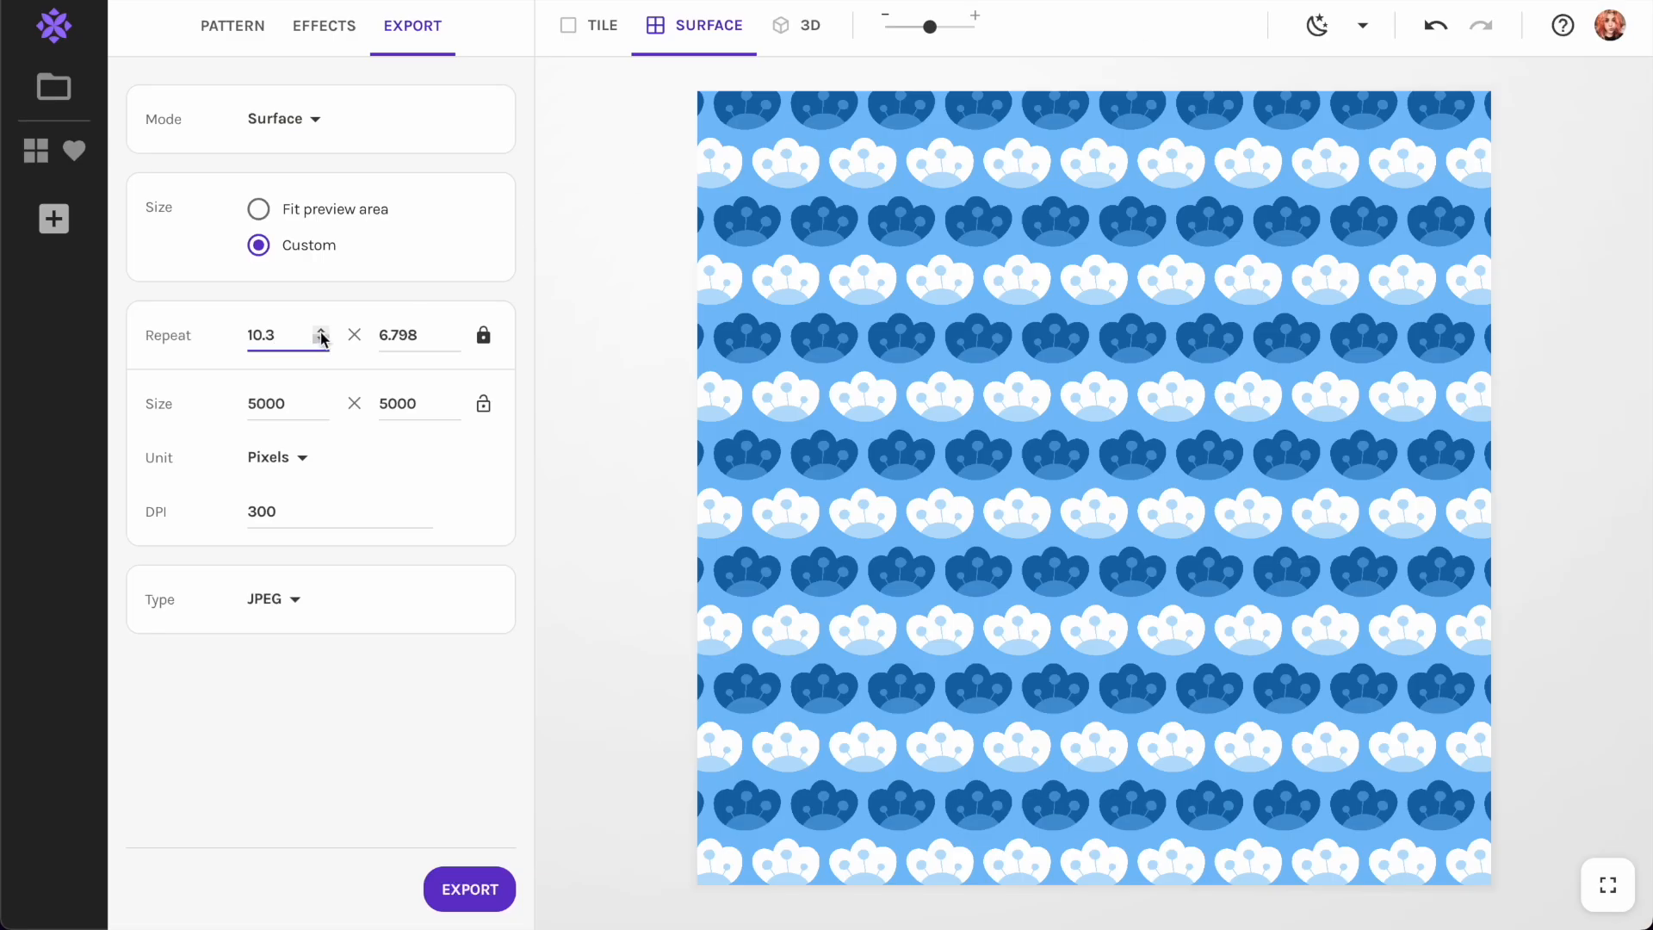
pyautogui.click(321, 331)
pyautogui.click(321, 332)
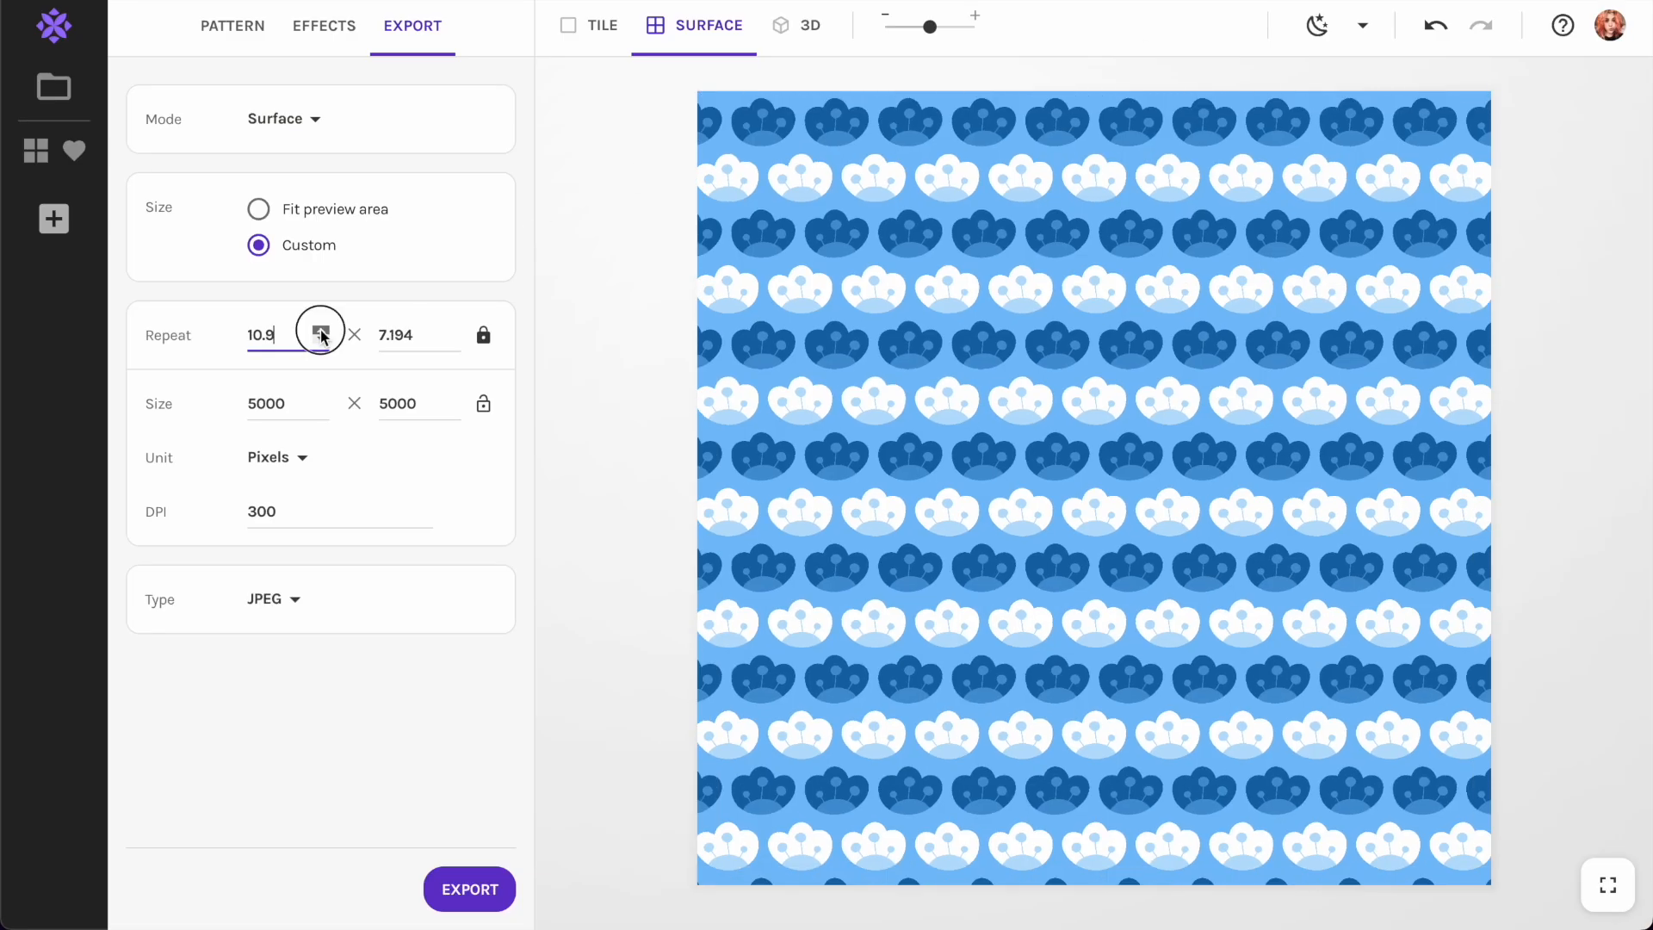
pyautogui.click(321, 331)
pyautogui.click(321, 331)
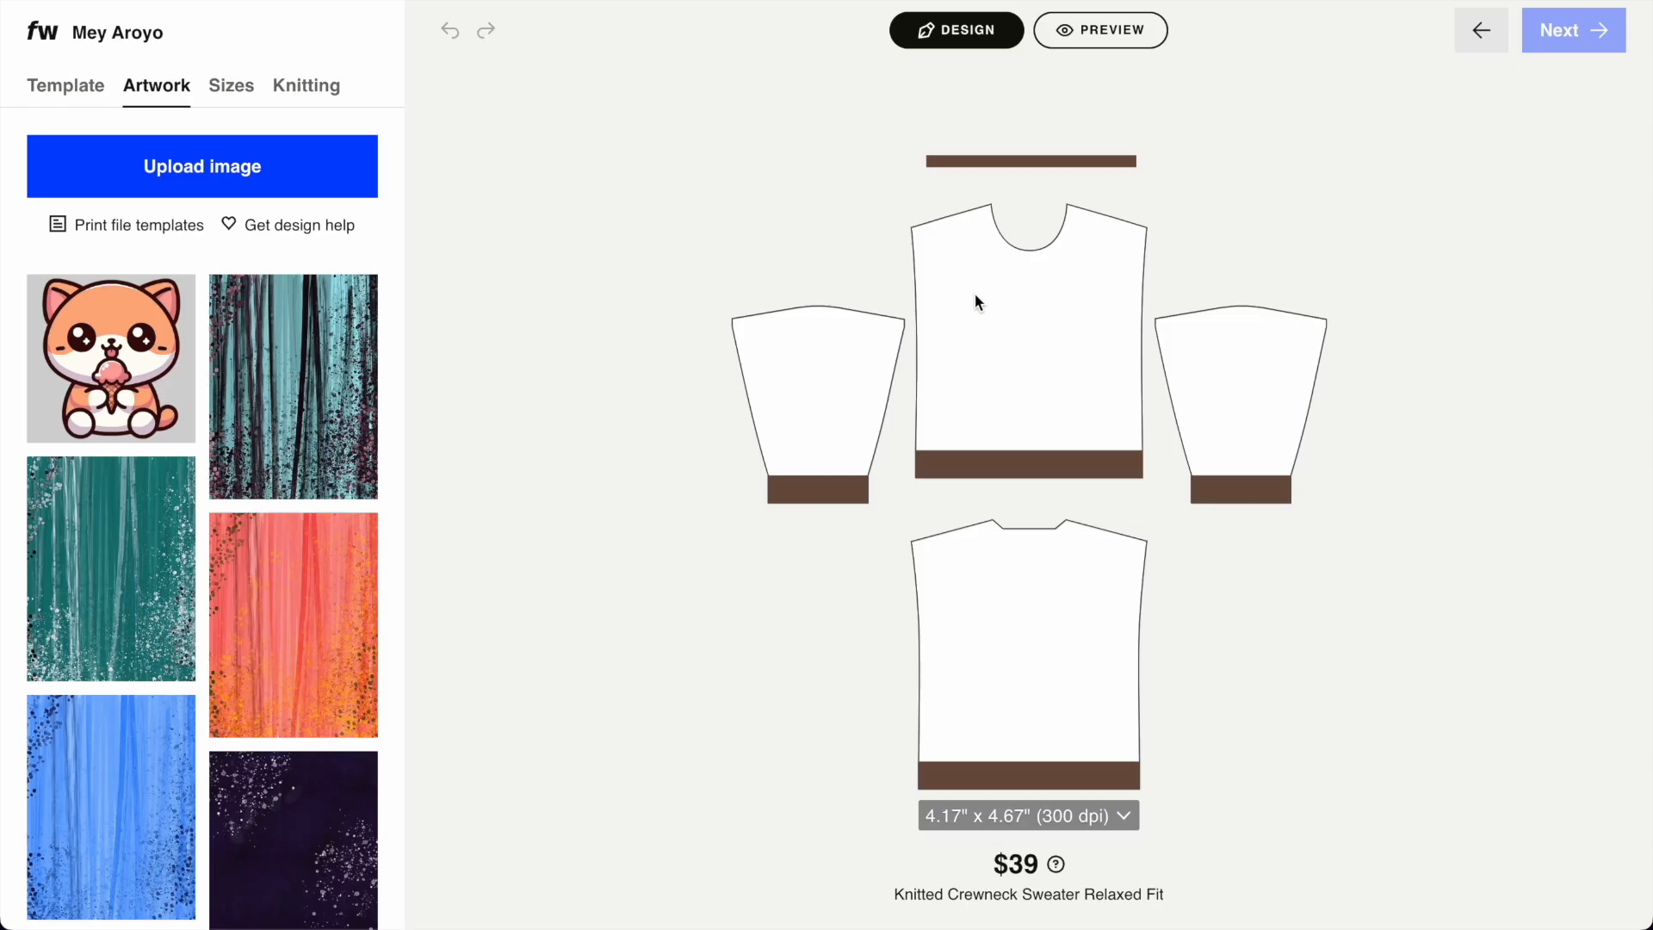
# Switch to the Fourthwall crewneck design, upload the blue flower pattern from Downloads and enlarge it to about 4.23" x 4.45", covering all pieces.
pyautogui.click(247, 166)
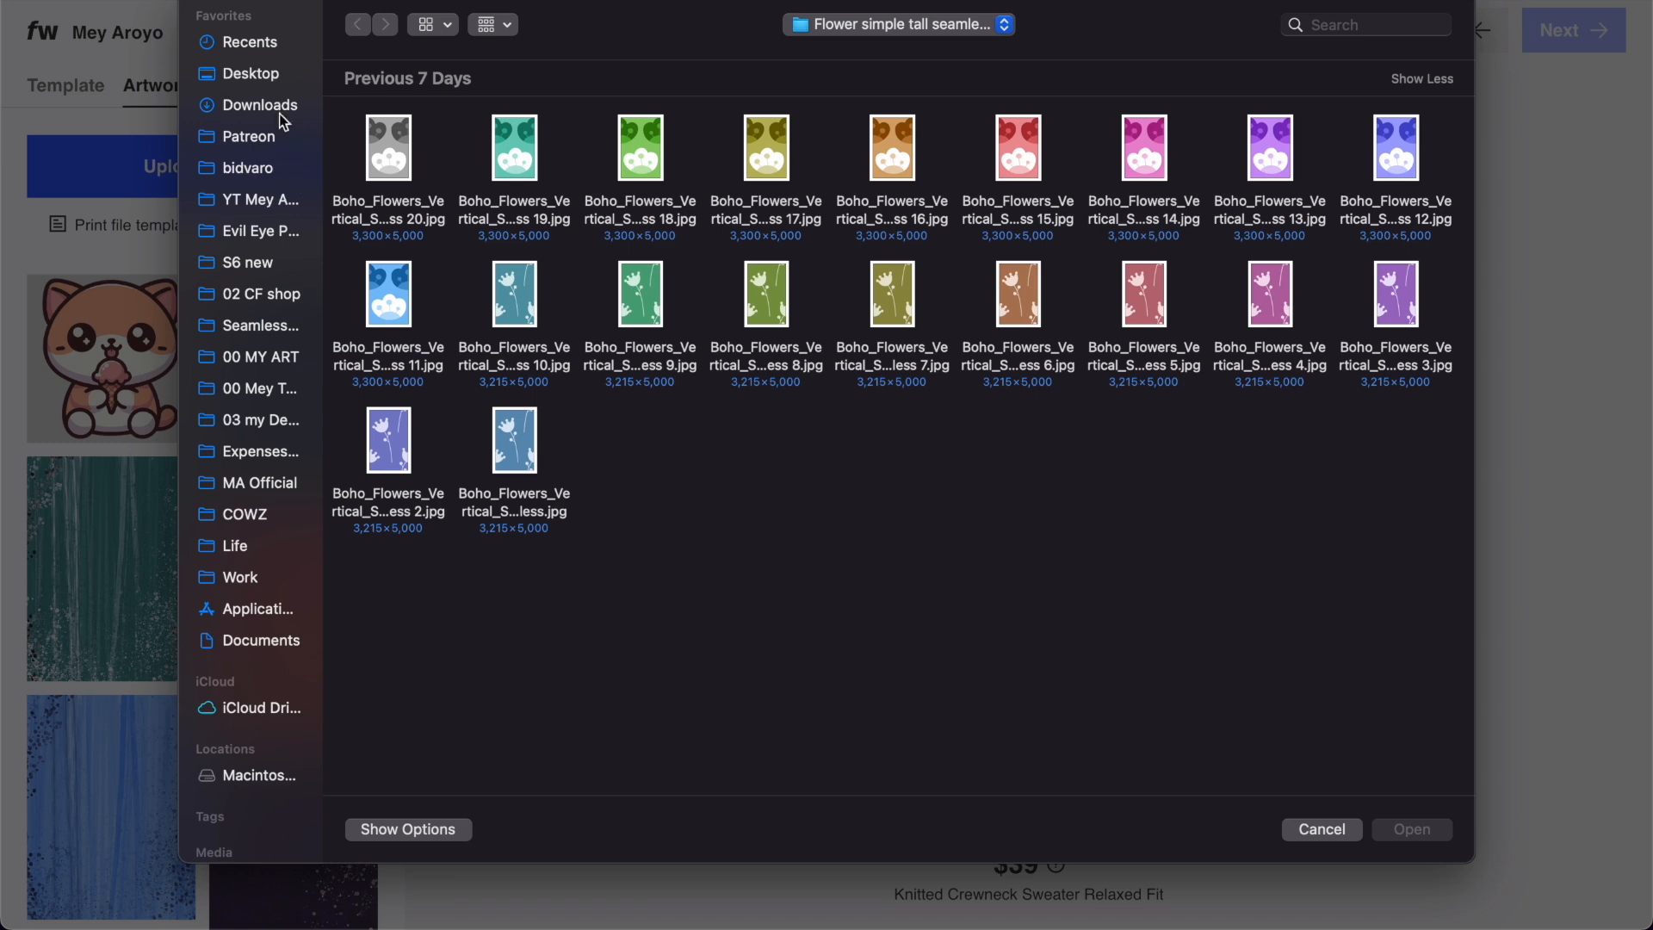
pyautogui.click(281, 116)
pyautogui.doubleClick(387, 145)
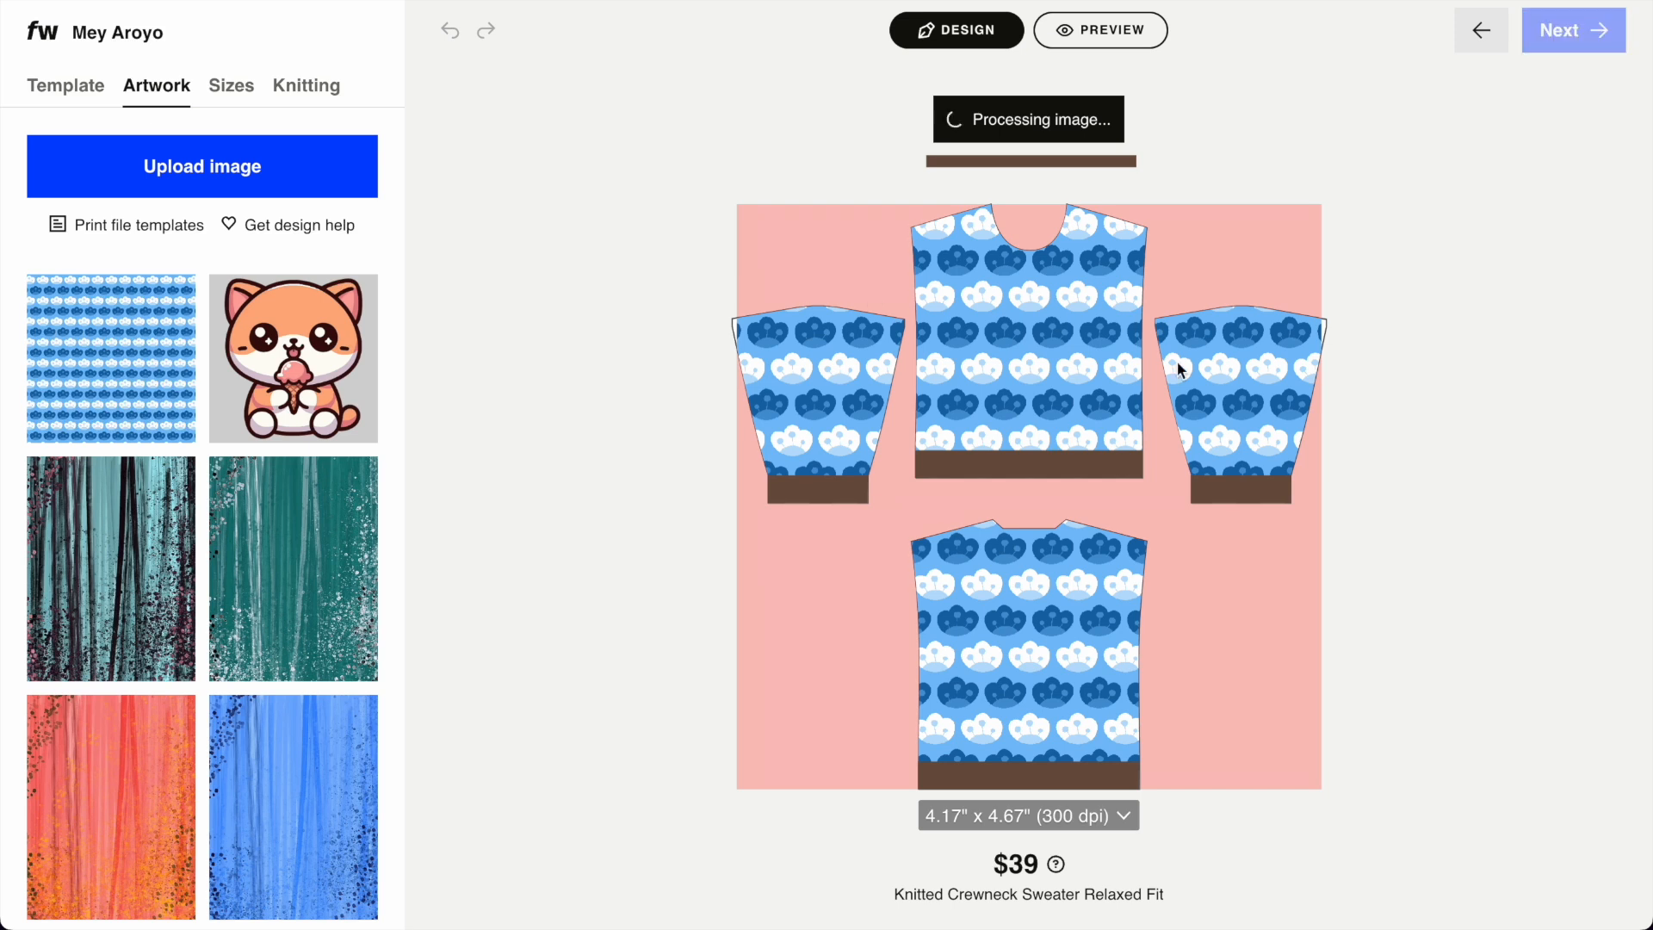
pyautogui.click(1070, 323)
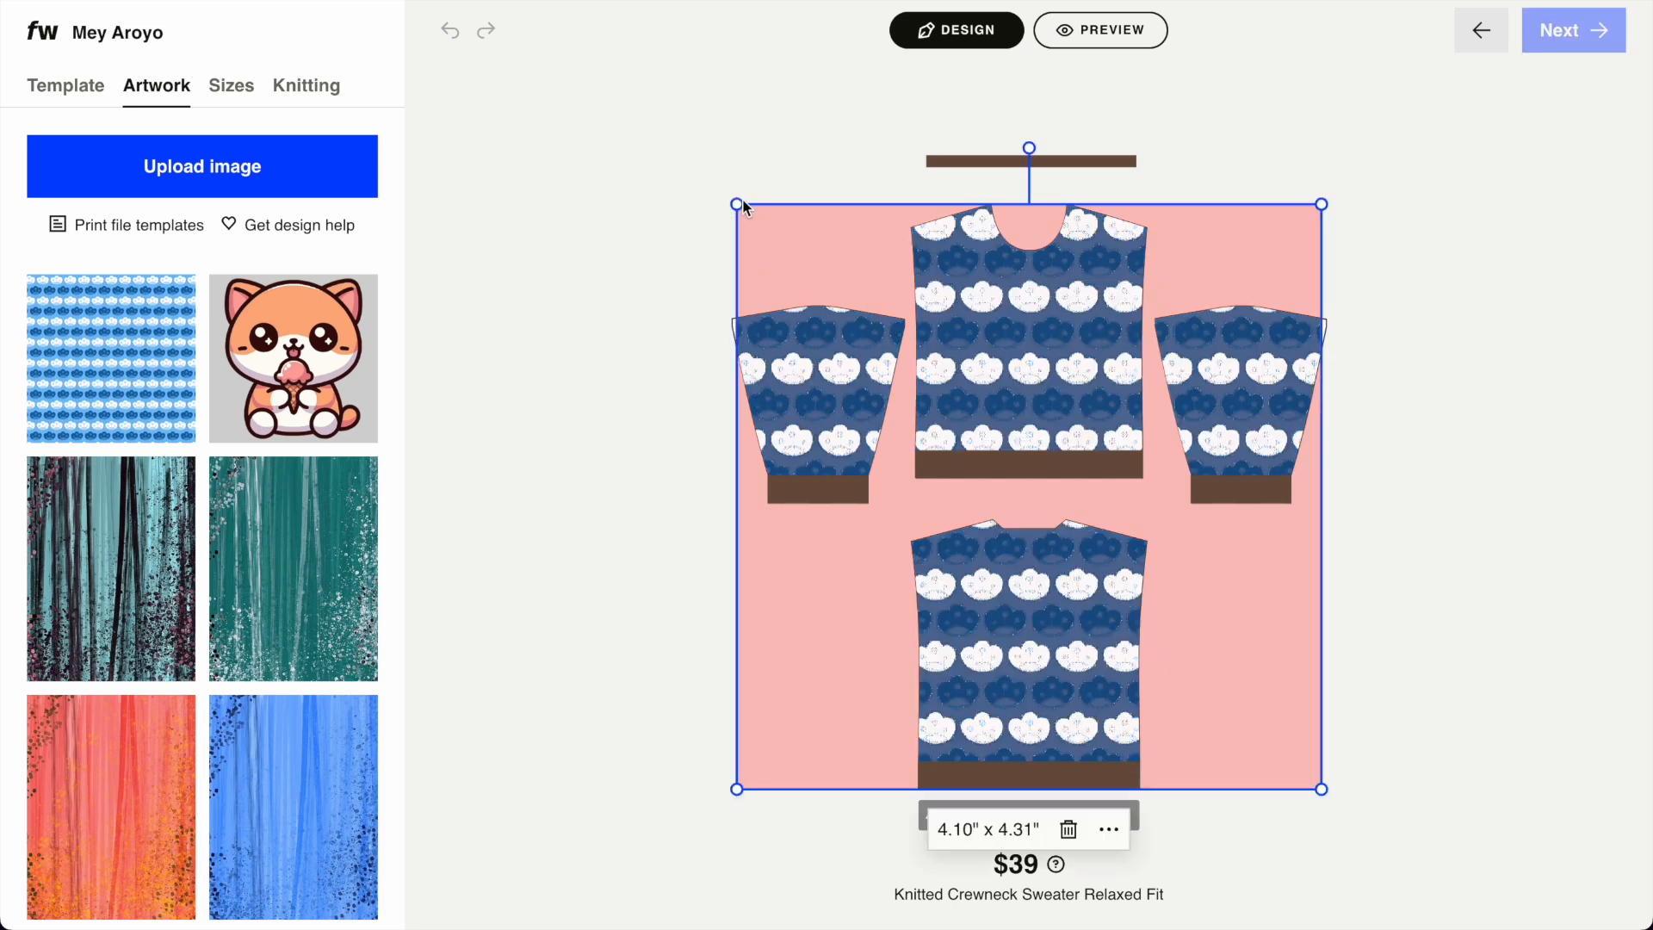
pyautogui.moveTo(736, 203); pyautogui.dragTo(728, 194)
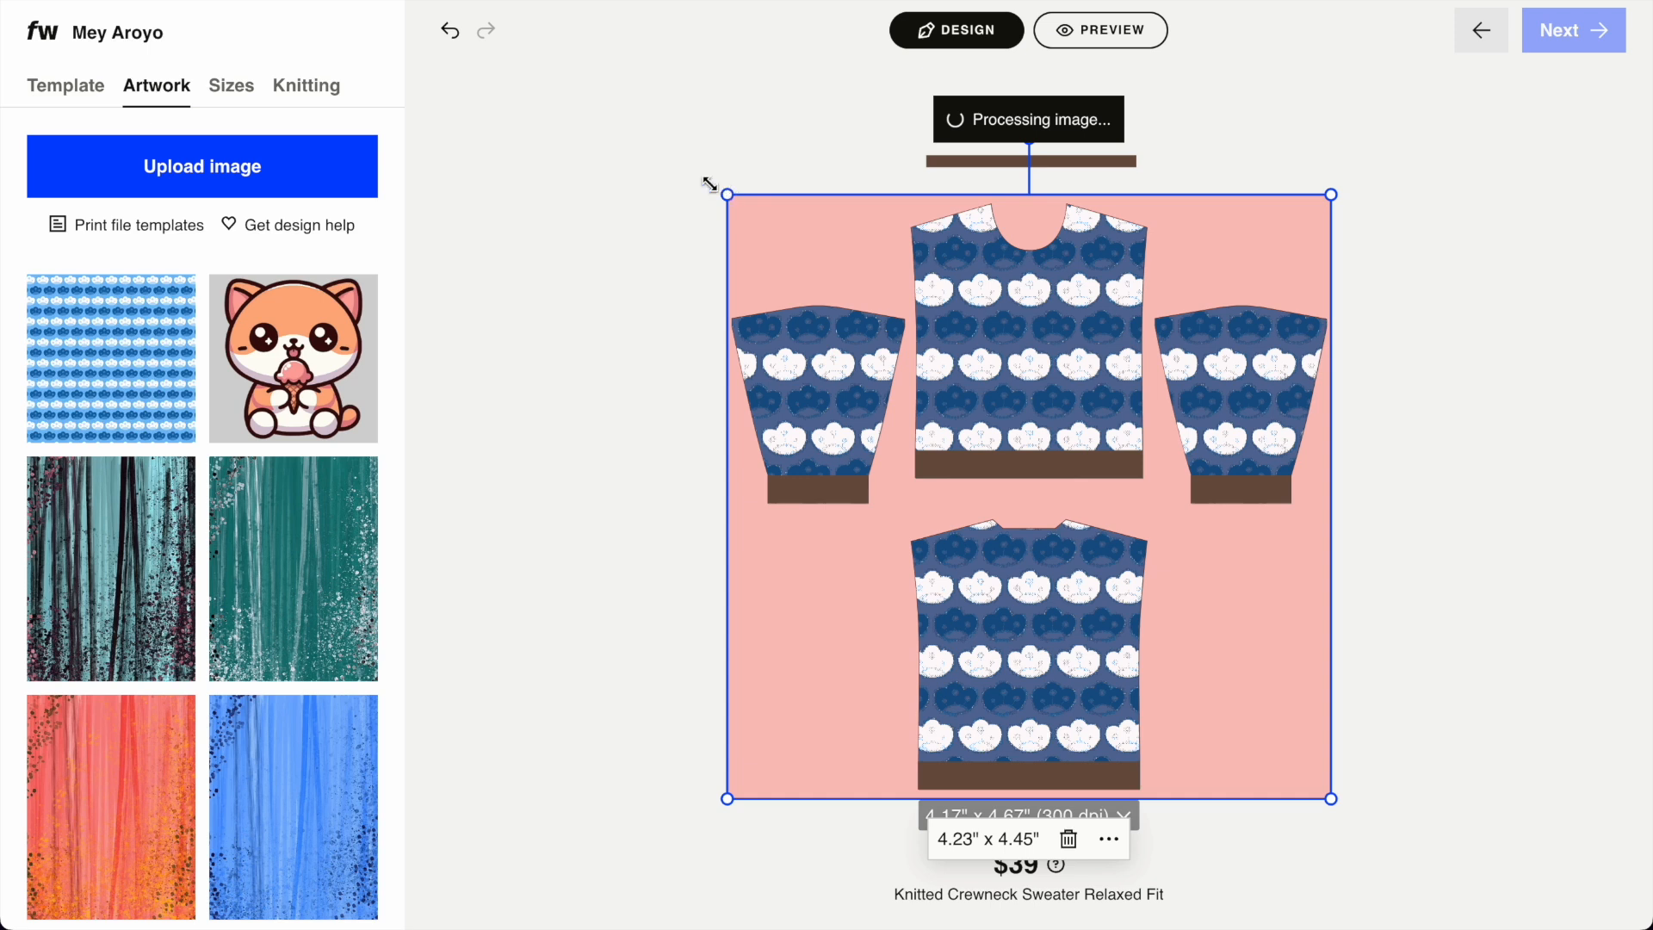
# Set the cuff color to Bleach and replace the artwork's Powder yarn with Bleach.
pyautogui.click(311, 86)
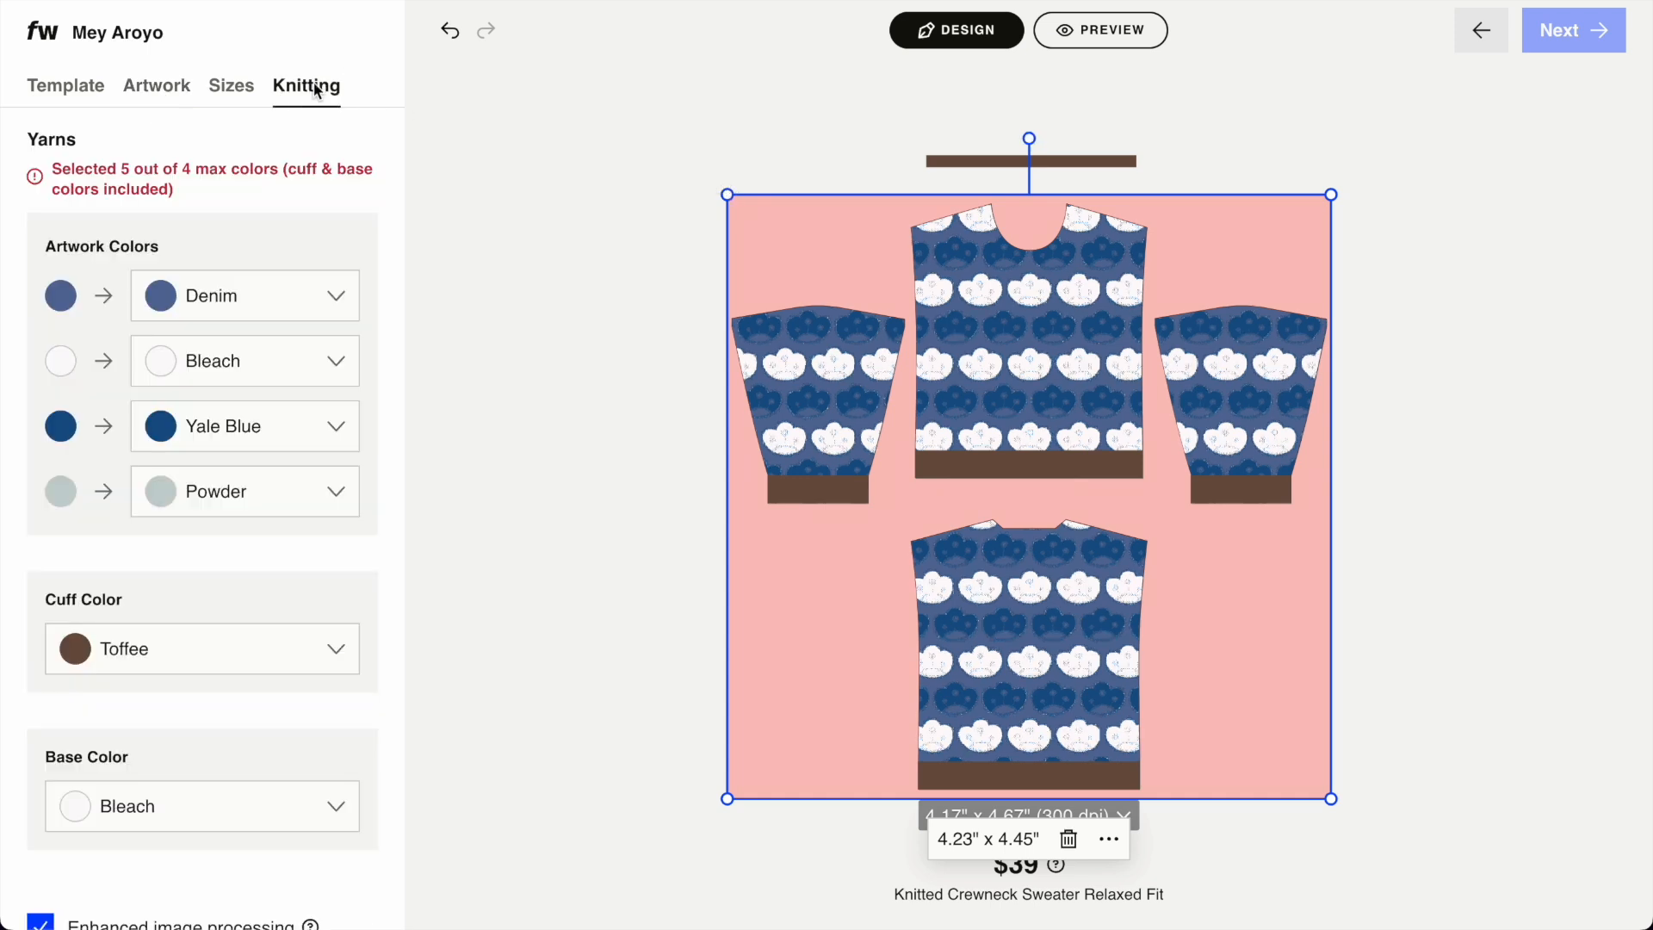
pyautogui.click(226, 659)
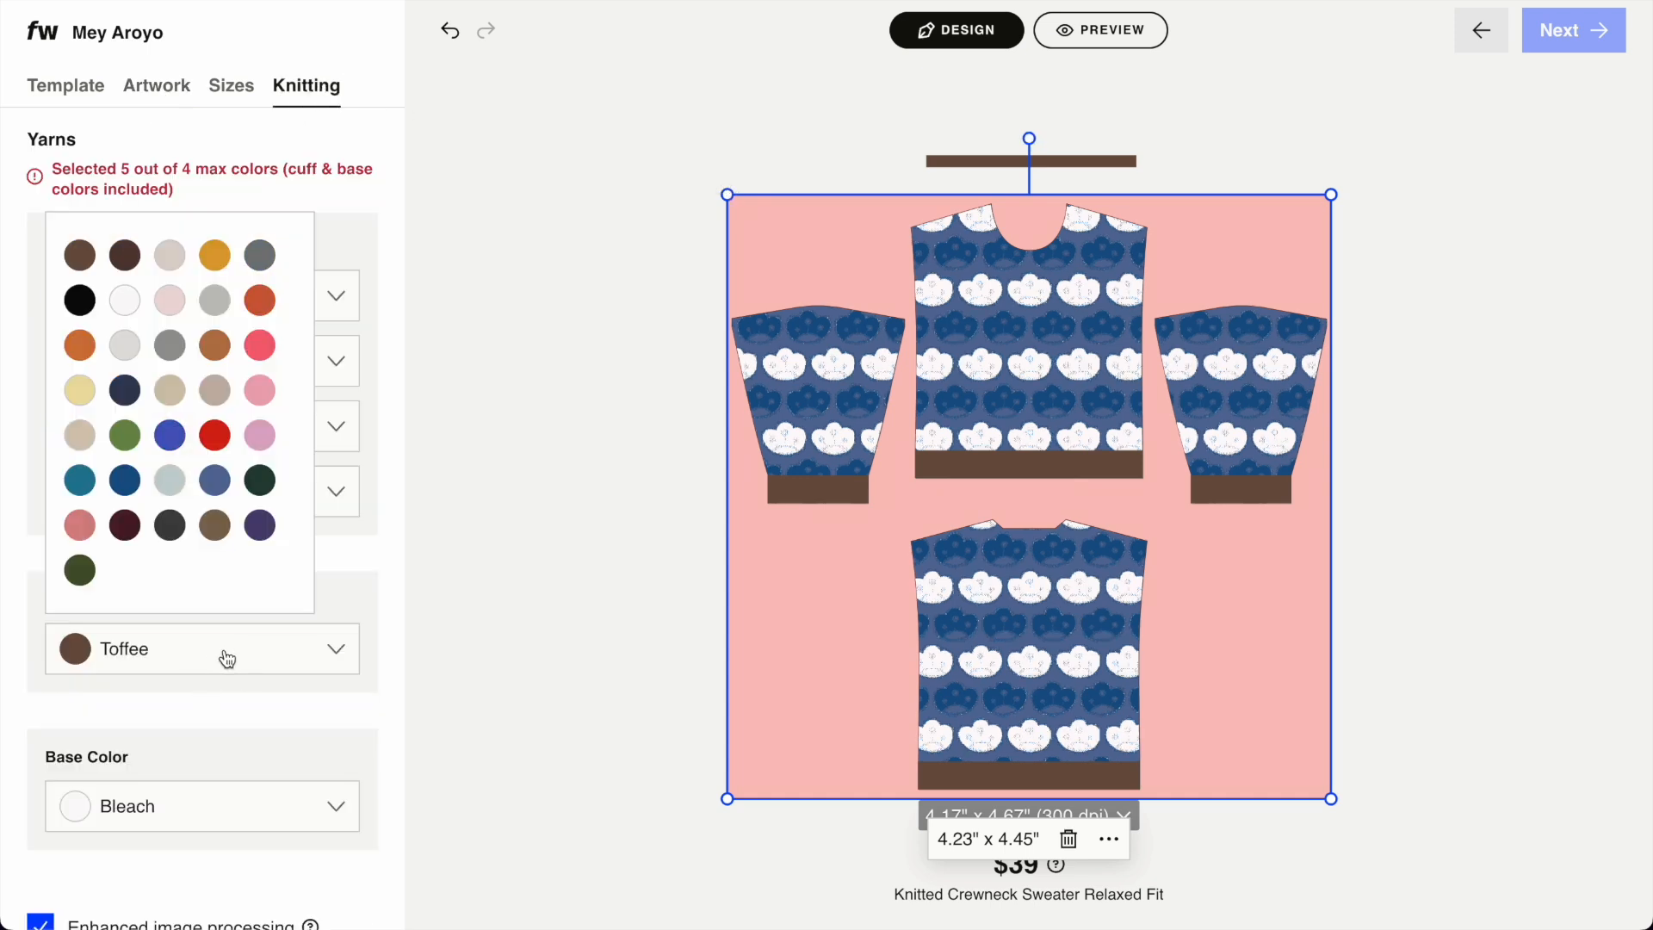
pyautogui.click(129, 306)
pyautogui.click(275, 711)
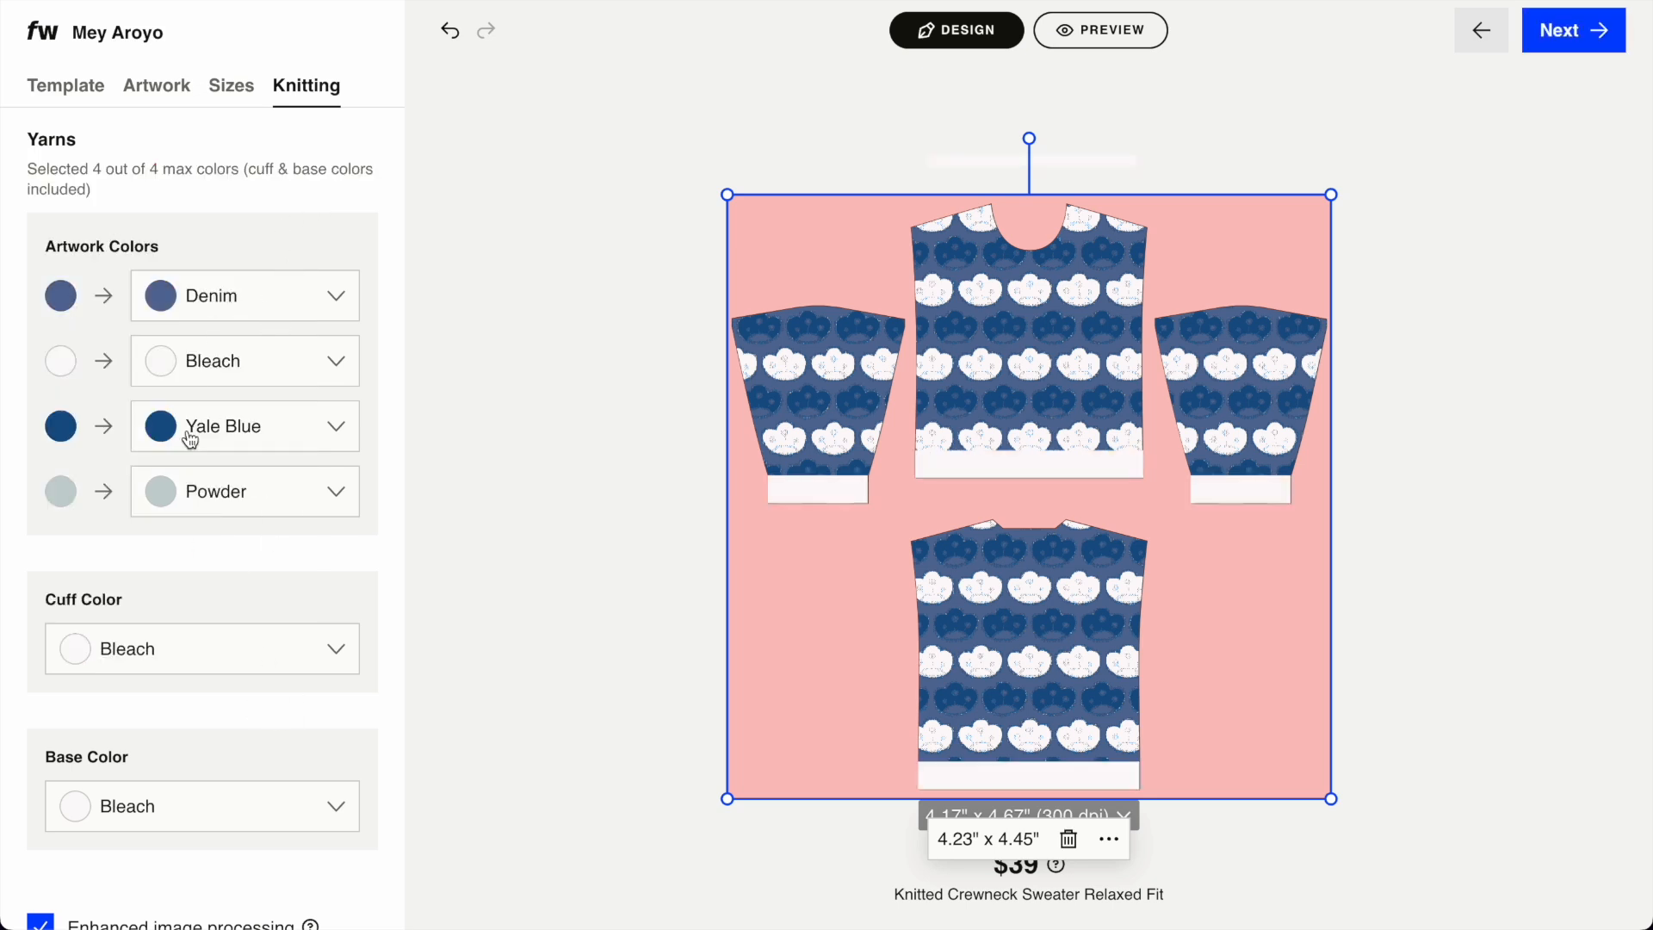
pyautogui.click(233, 499)
pyautogui.click(219, 623)
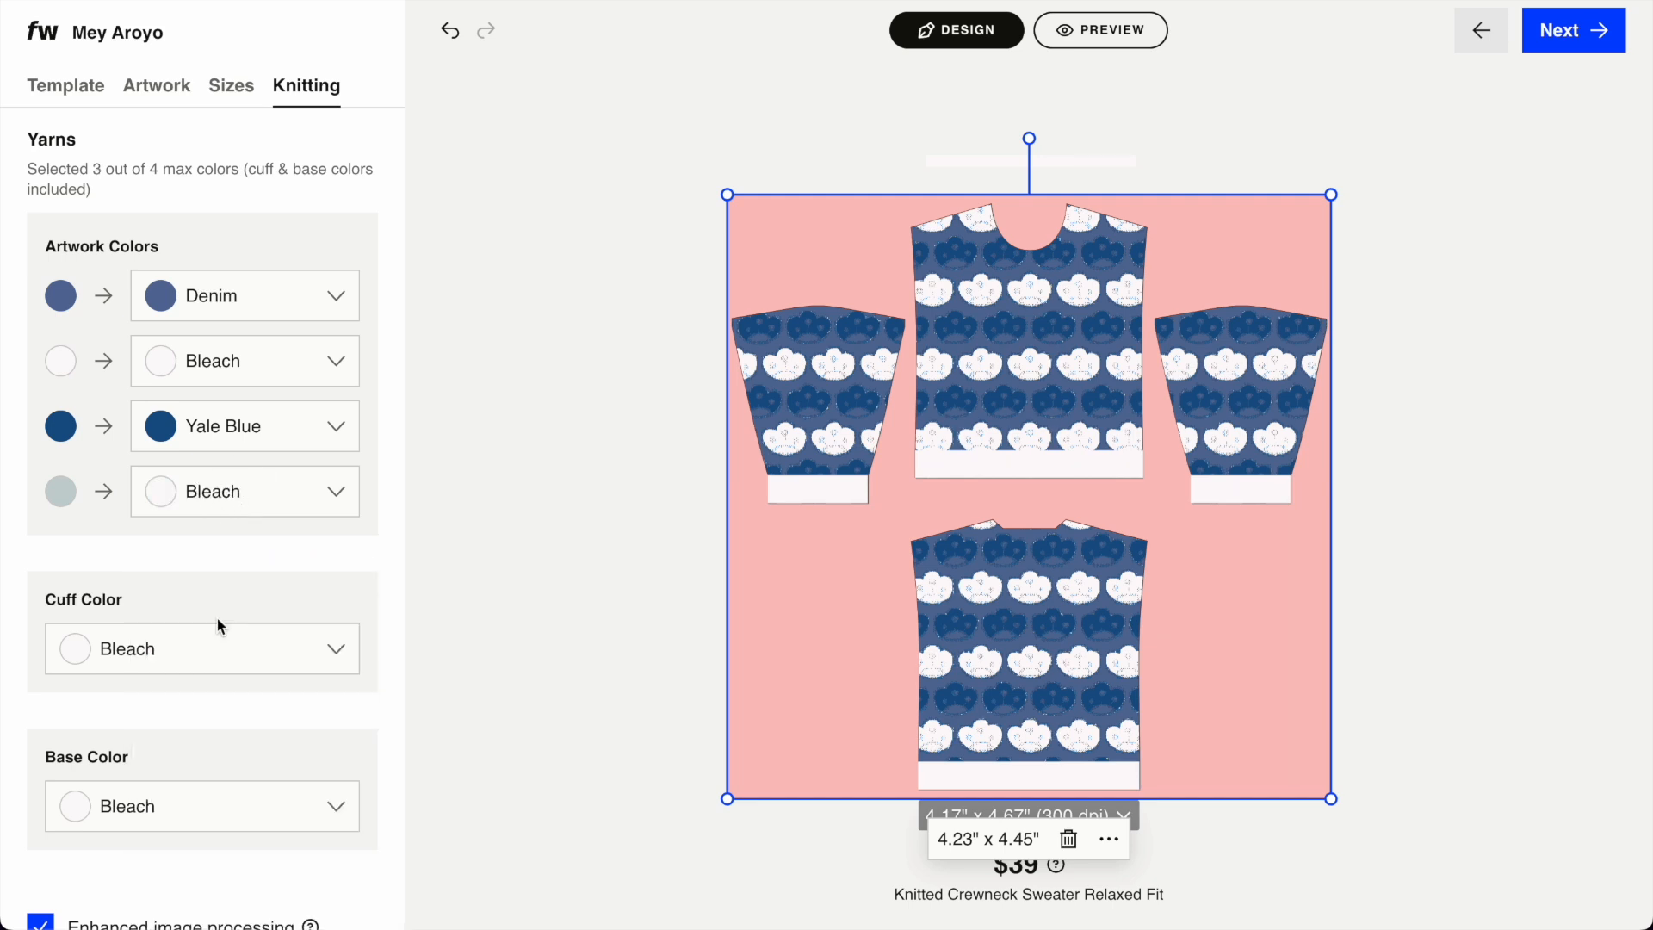
# Try Lt Pink in place of the artwork's Denim background yarn and settle on Mustard.
pyautogui.click(233, 503)
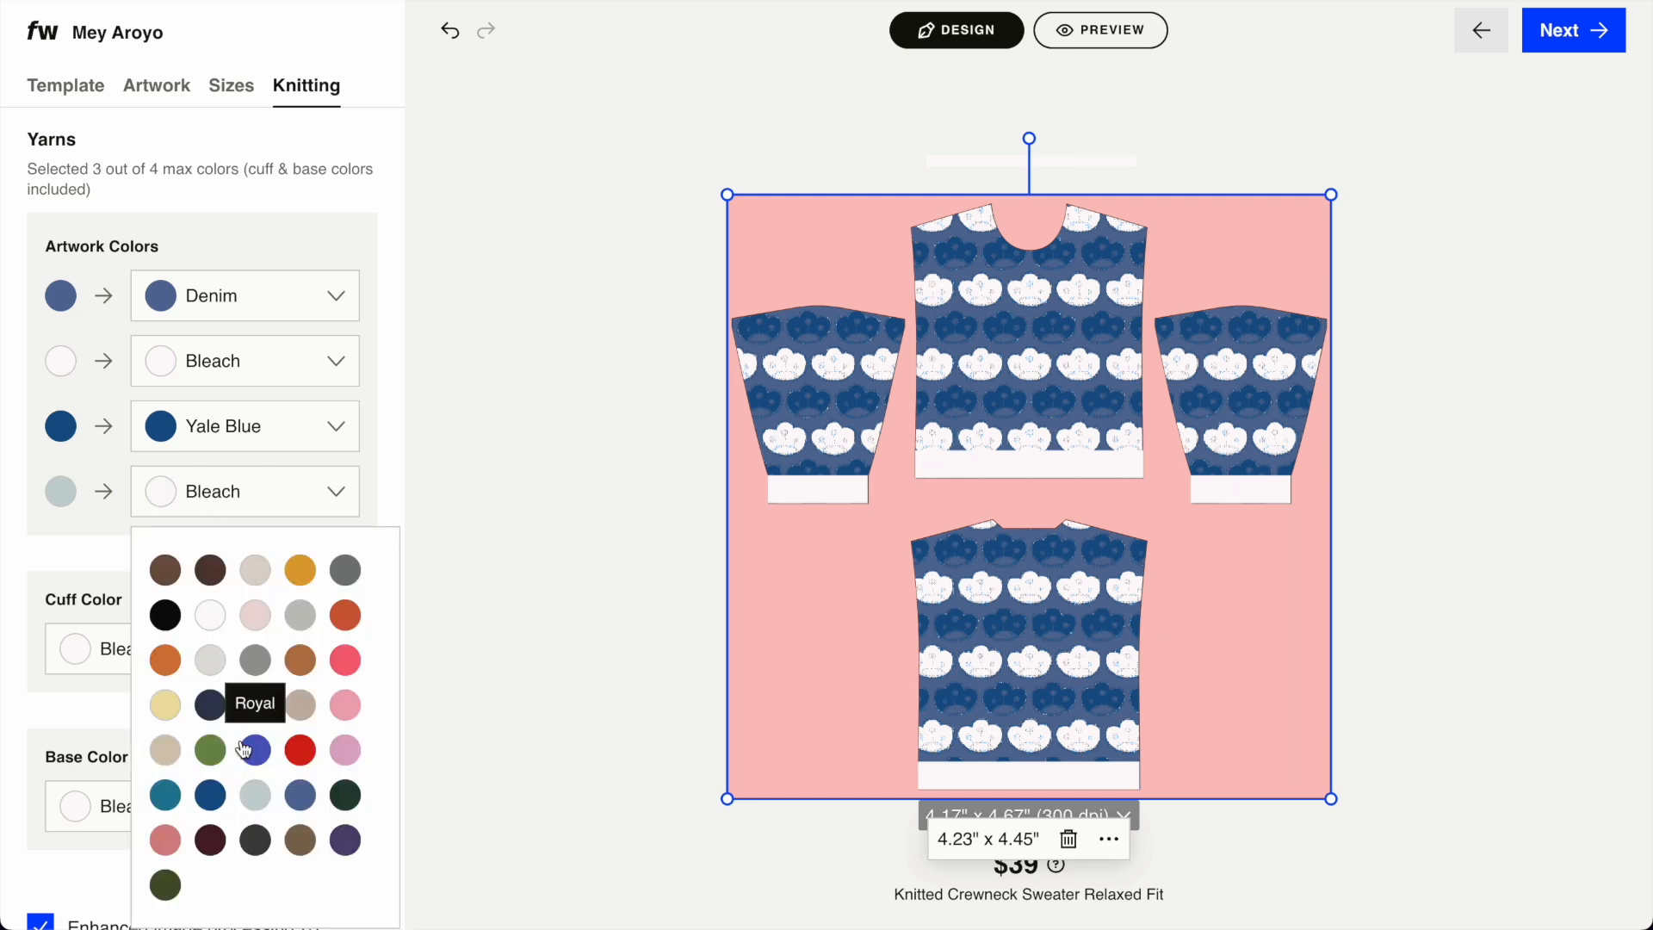
pyautogui.click(237, 294)
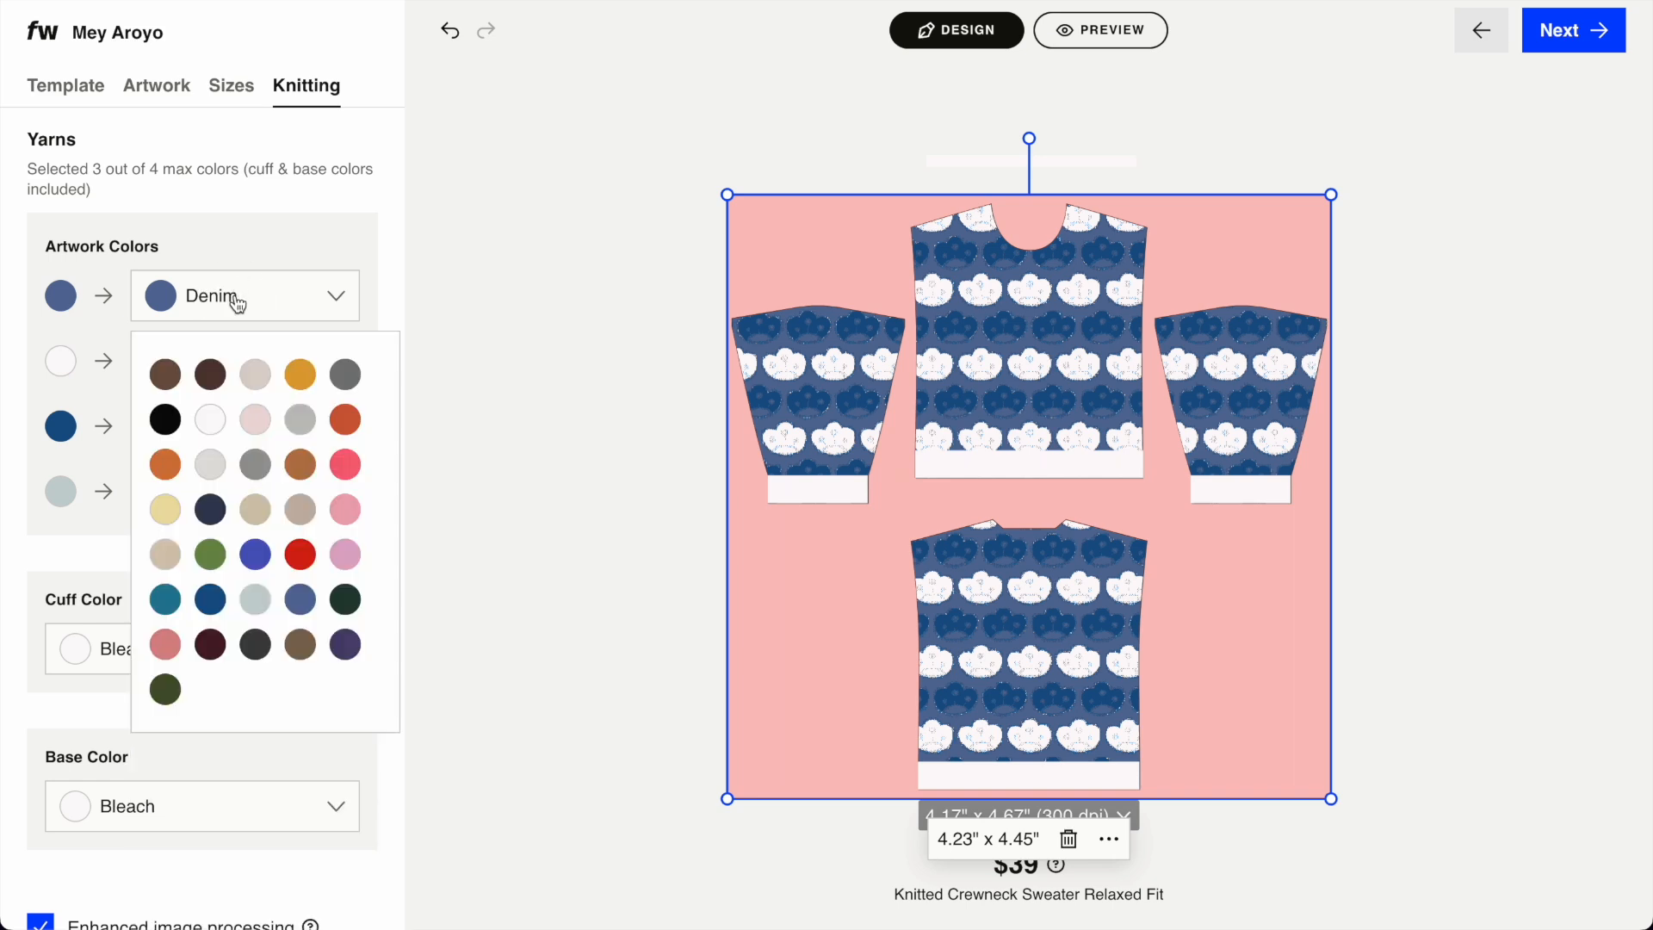
pyautogui.click(256, 420)
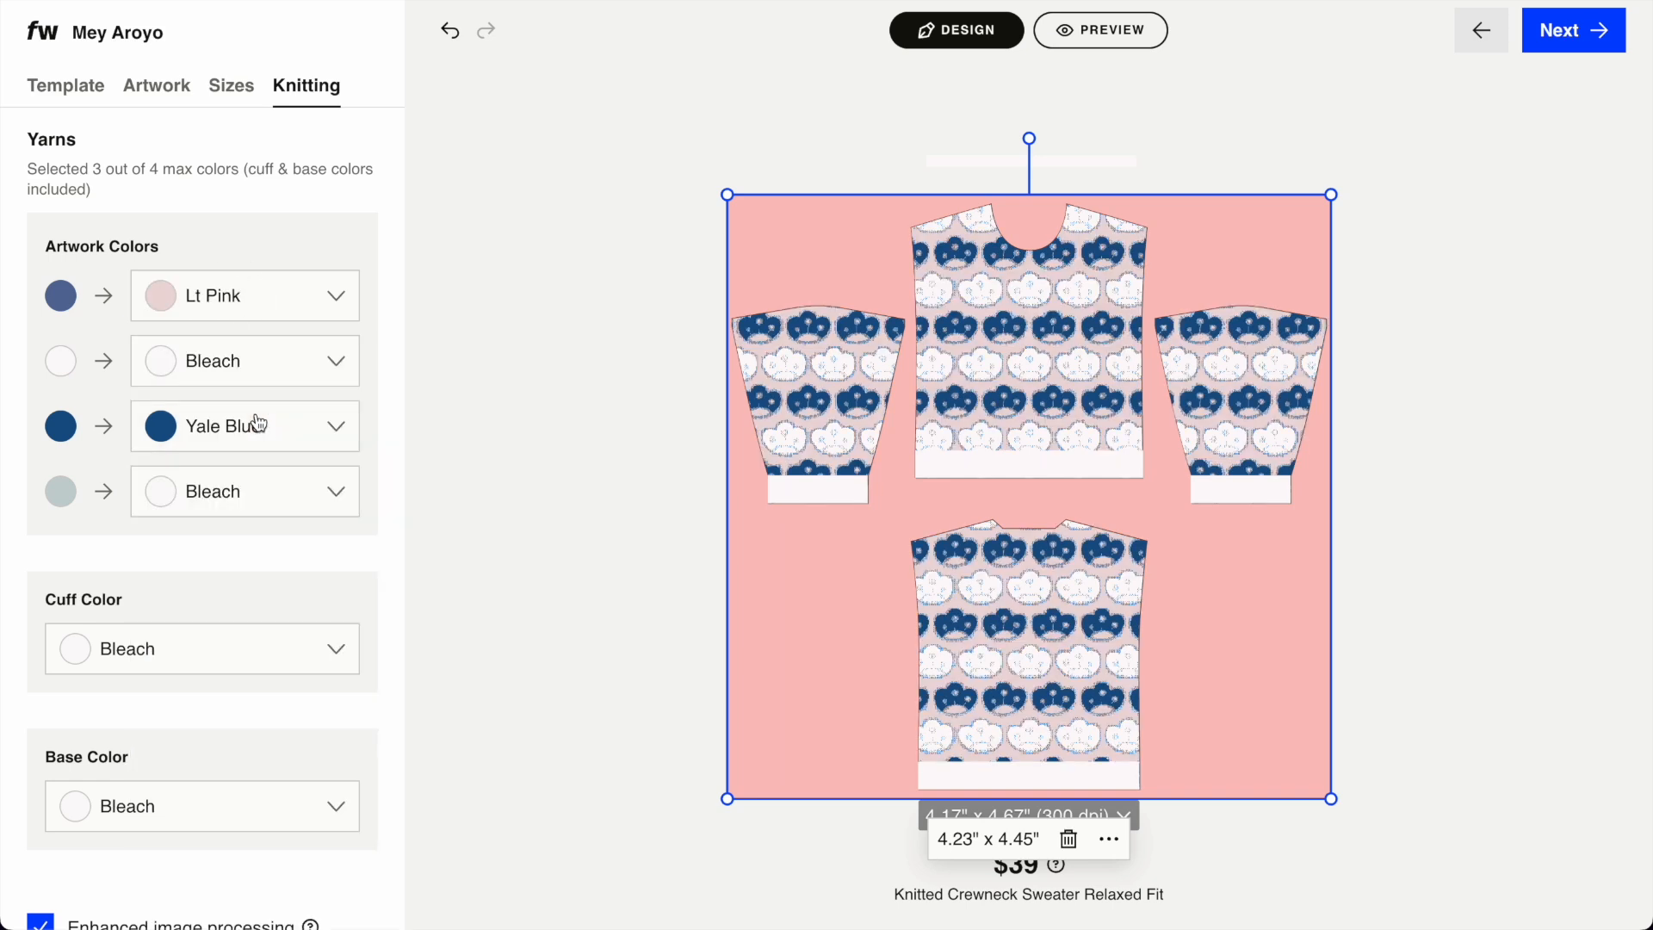
pyautogui.click(244, 295)
pyautogui.click(302, 375)
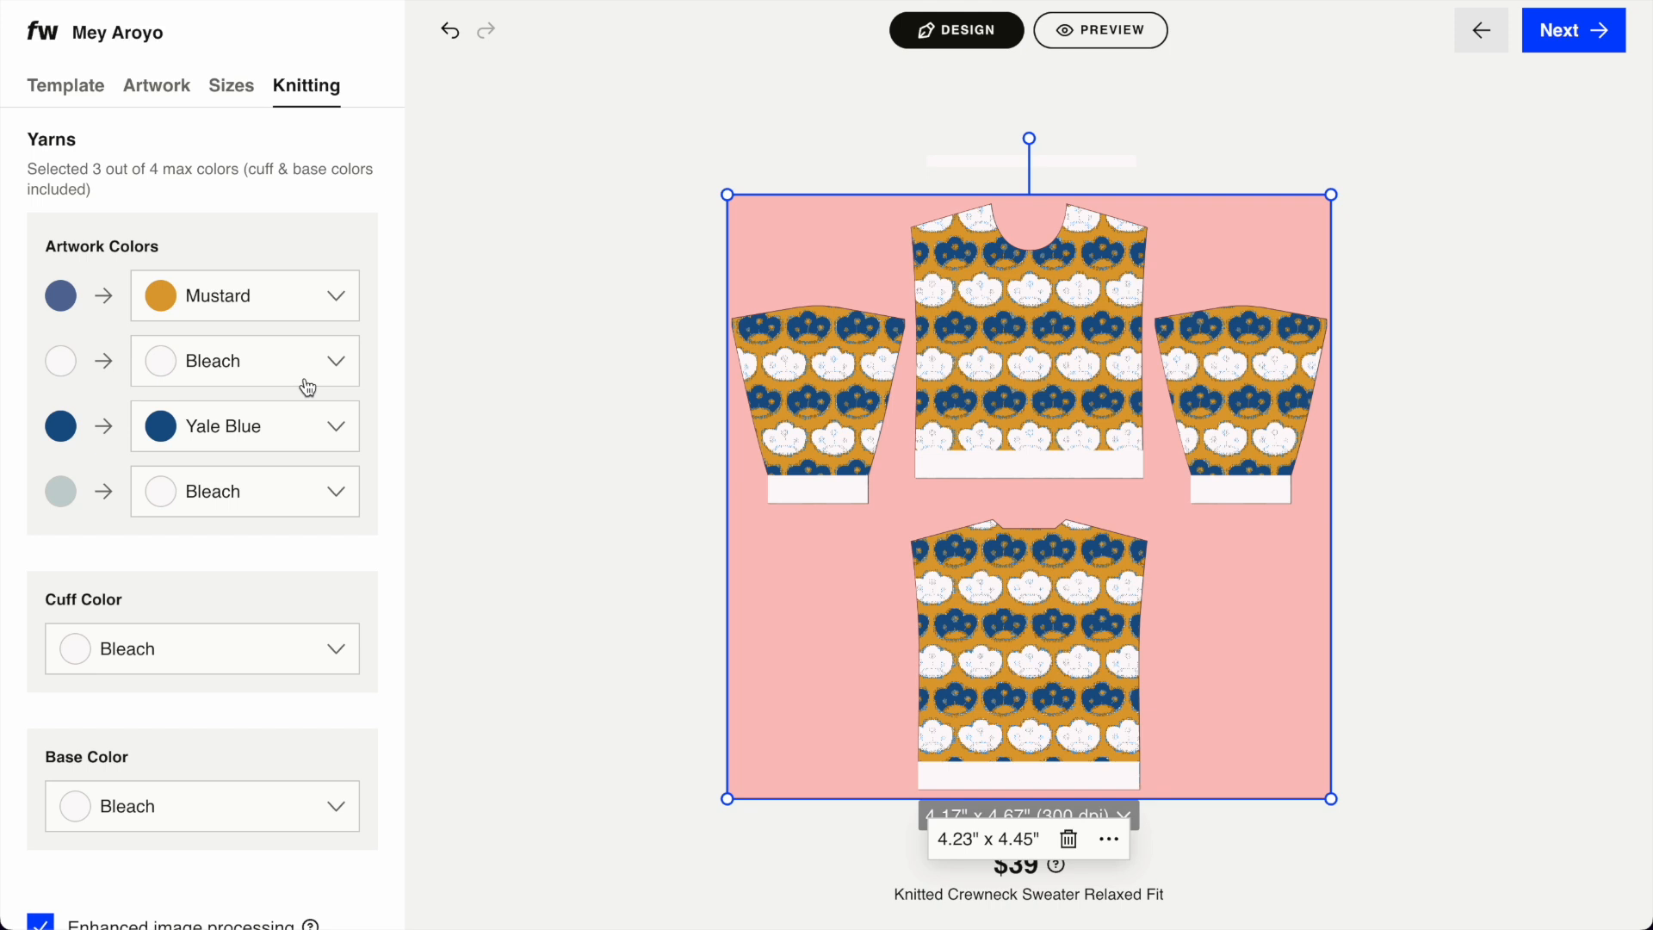
# Replace the artwork's Yale Blue yarn with Black and preview the recolored sweater.
pyautogui.click(245, 424)
pyautogui.click(172, 544)
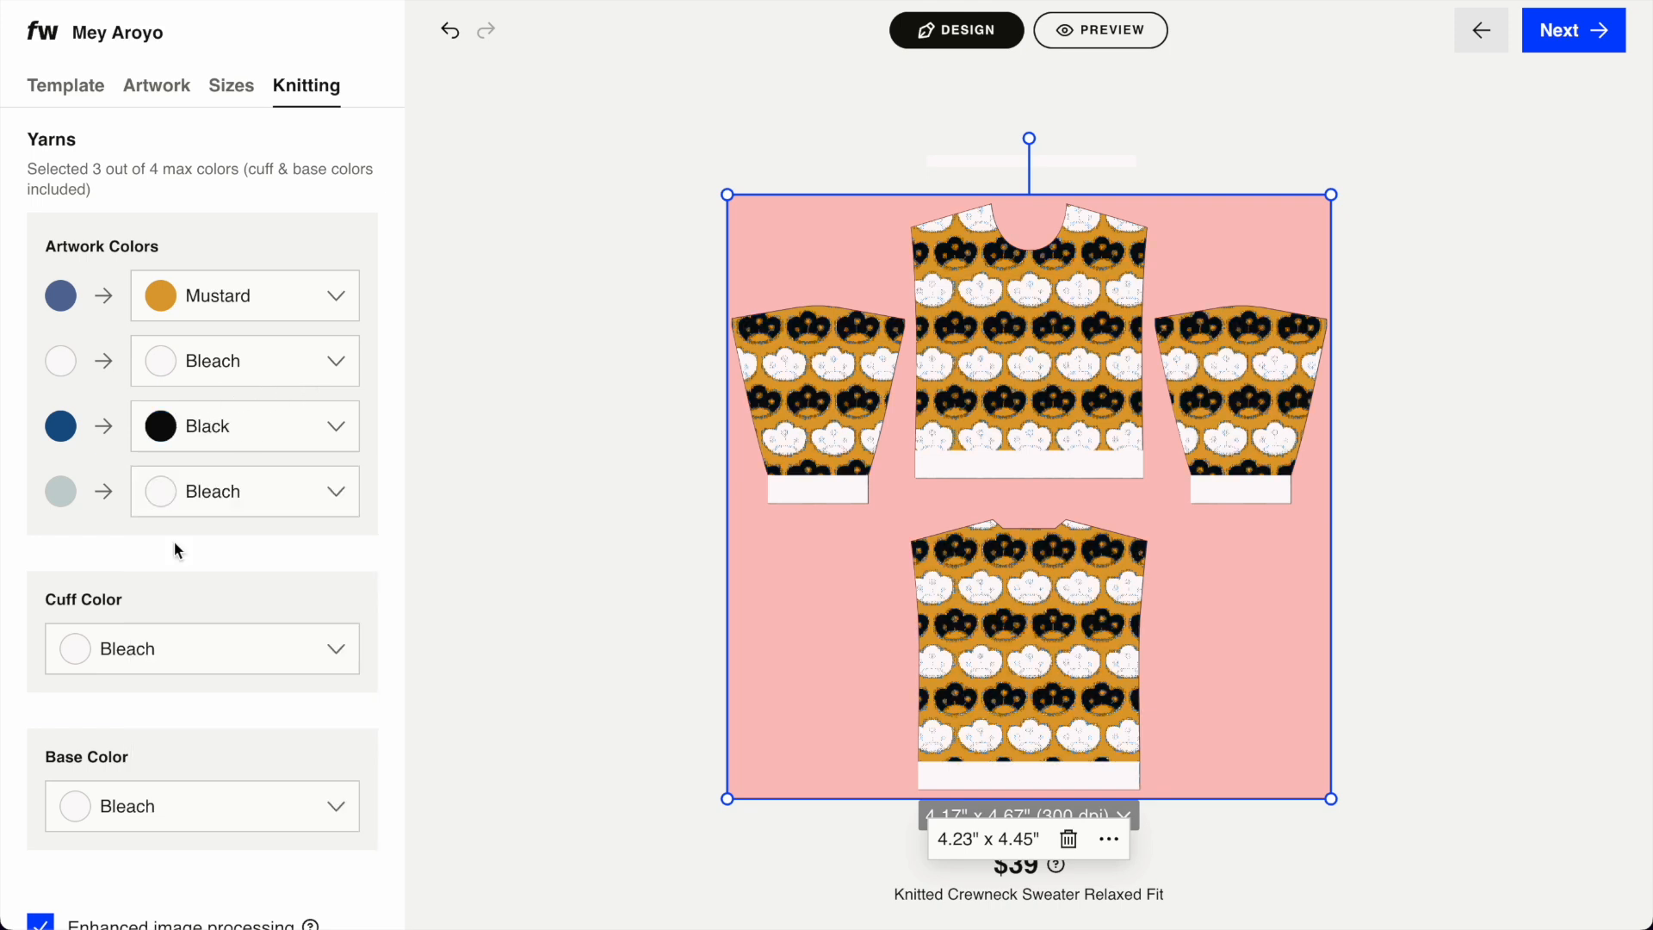
pyautogui.click(1100, 32)
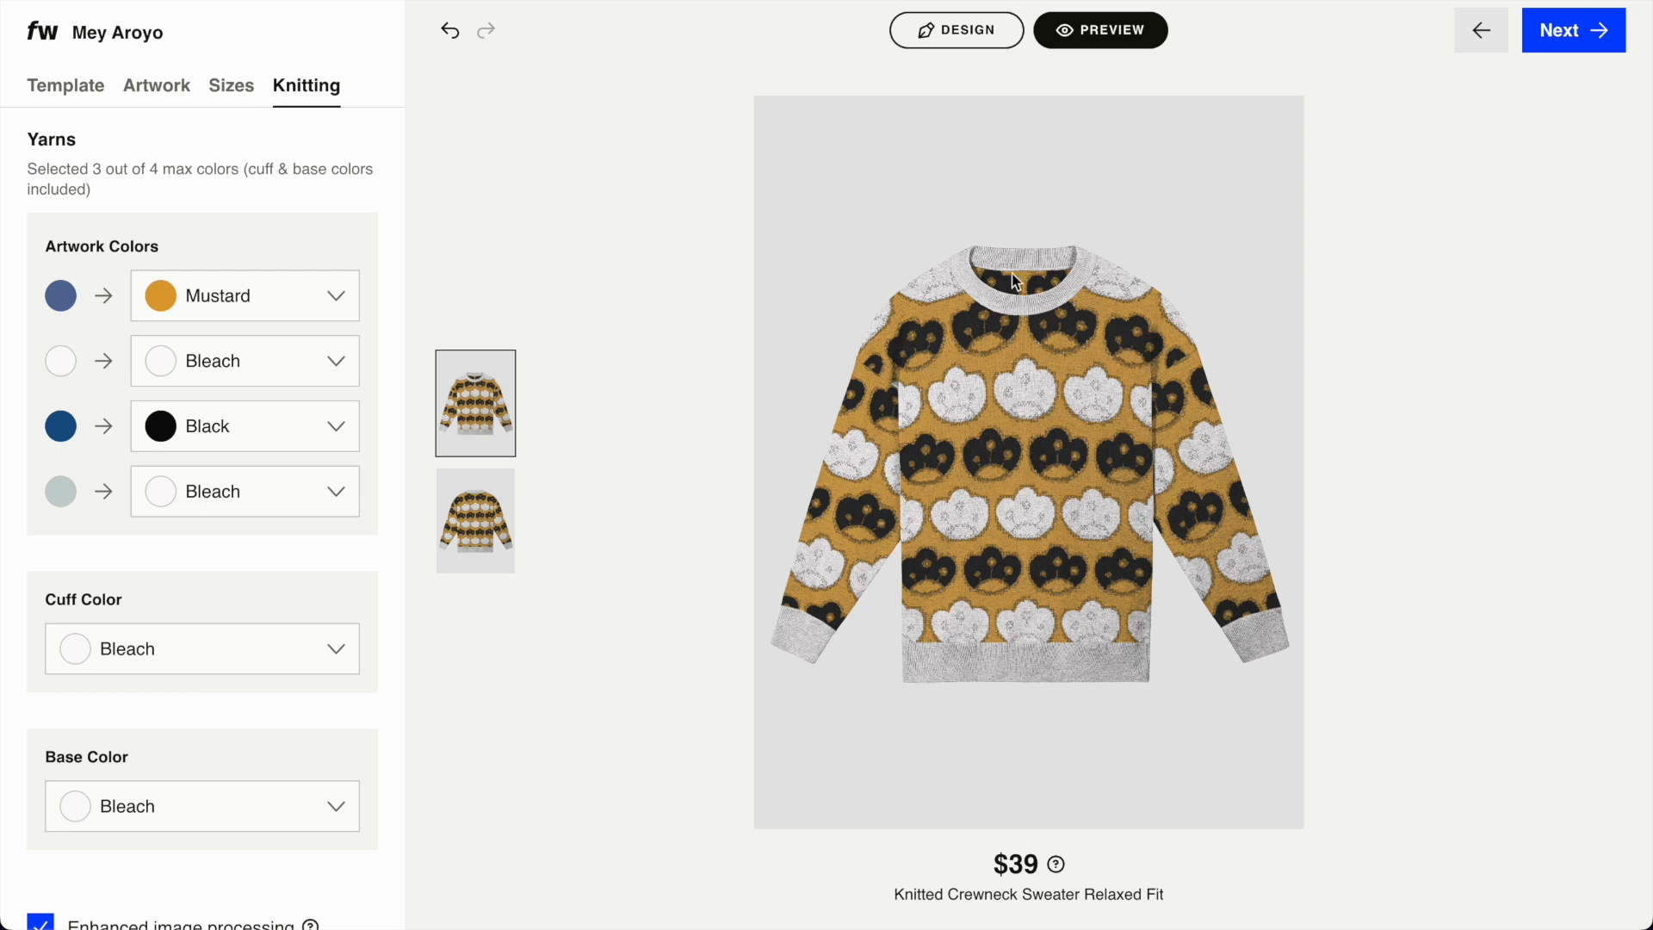
pyautogui.click(957, 30)
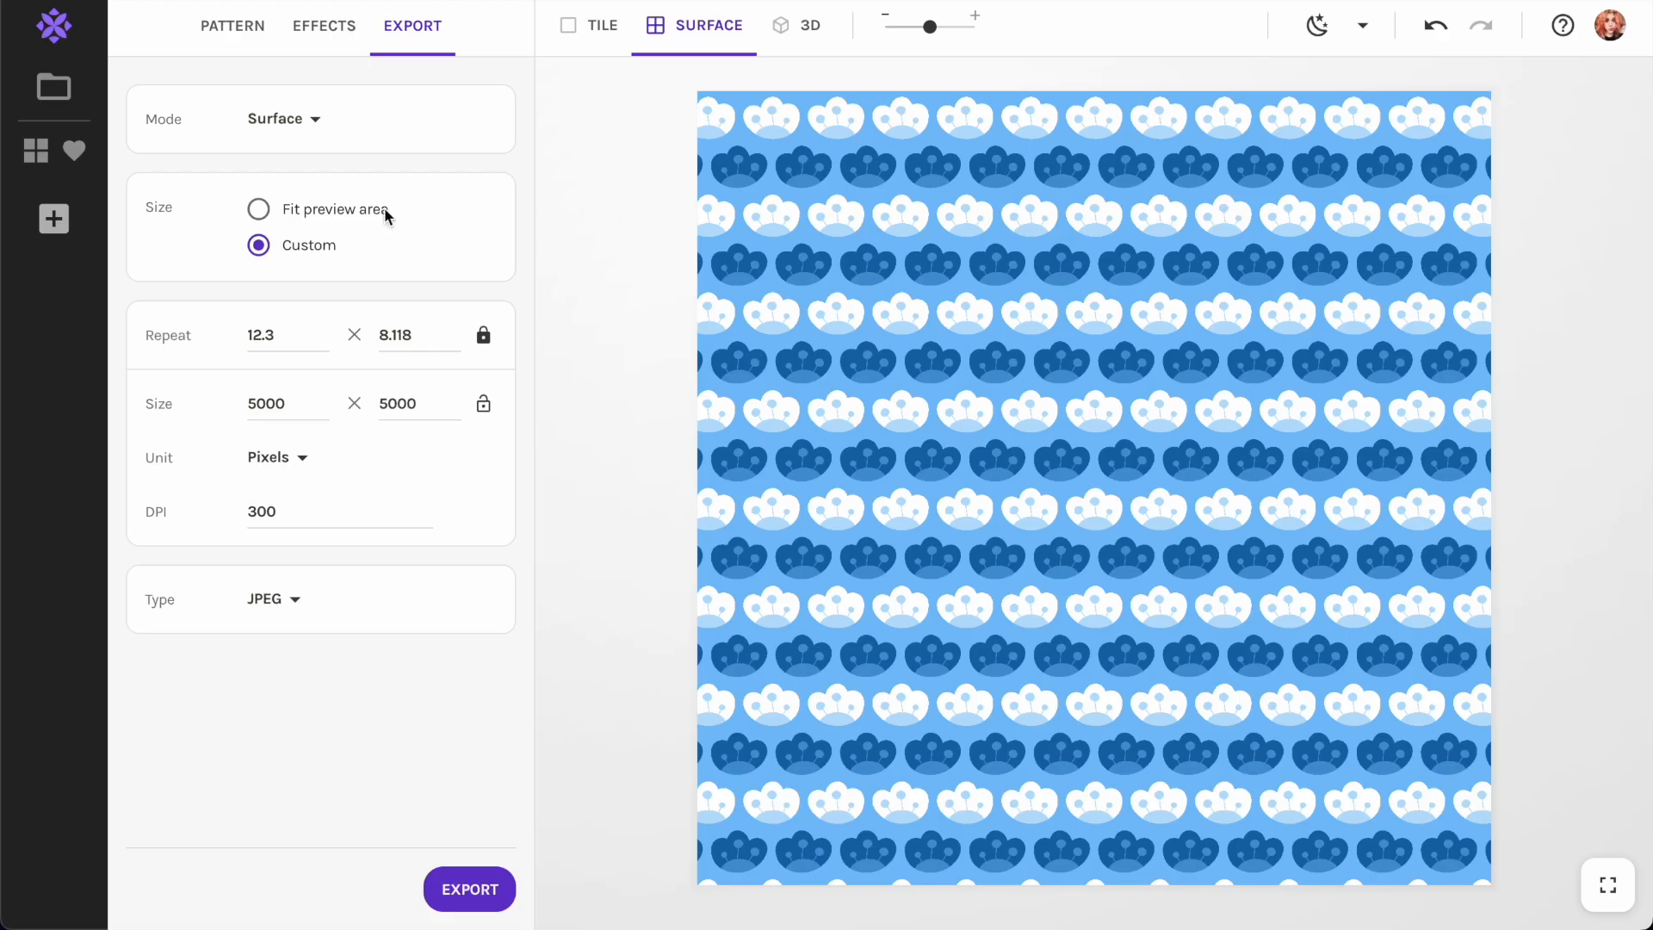
# Switch to Repper and replace the pattern image with the purple Boho Flowers Vertical Seamless 3 file from the simple tall flower folder.
pyautogui.click(239, 33)
pyautogui.click(231, 297)
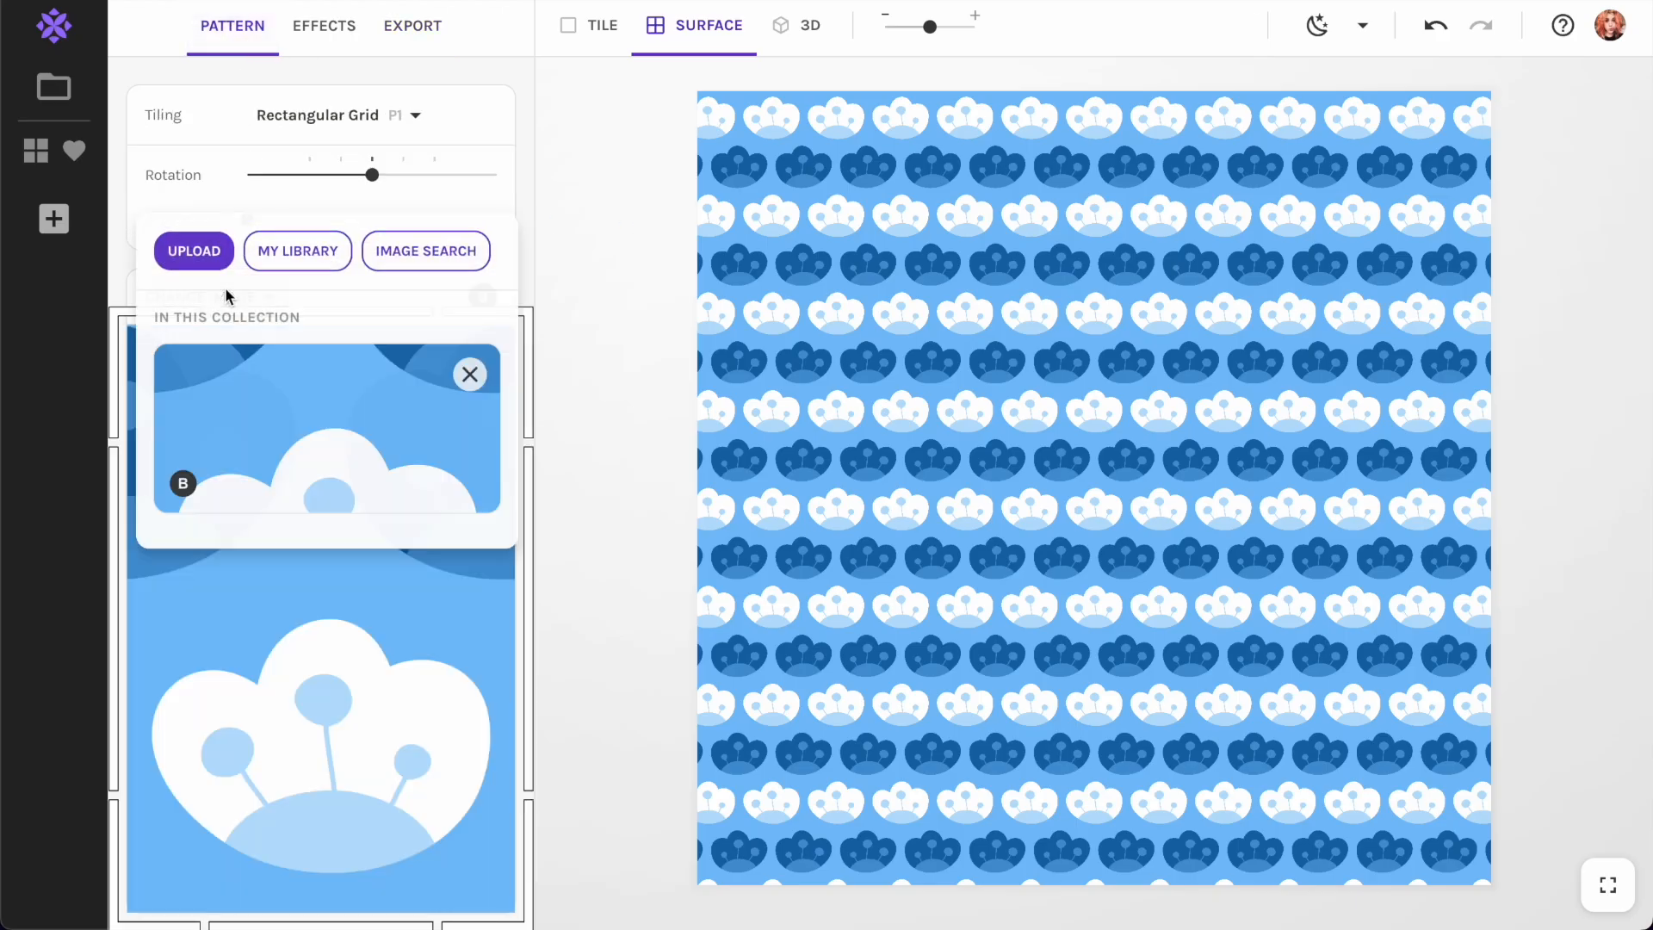
pyautogui.click(192, 250)
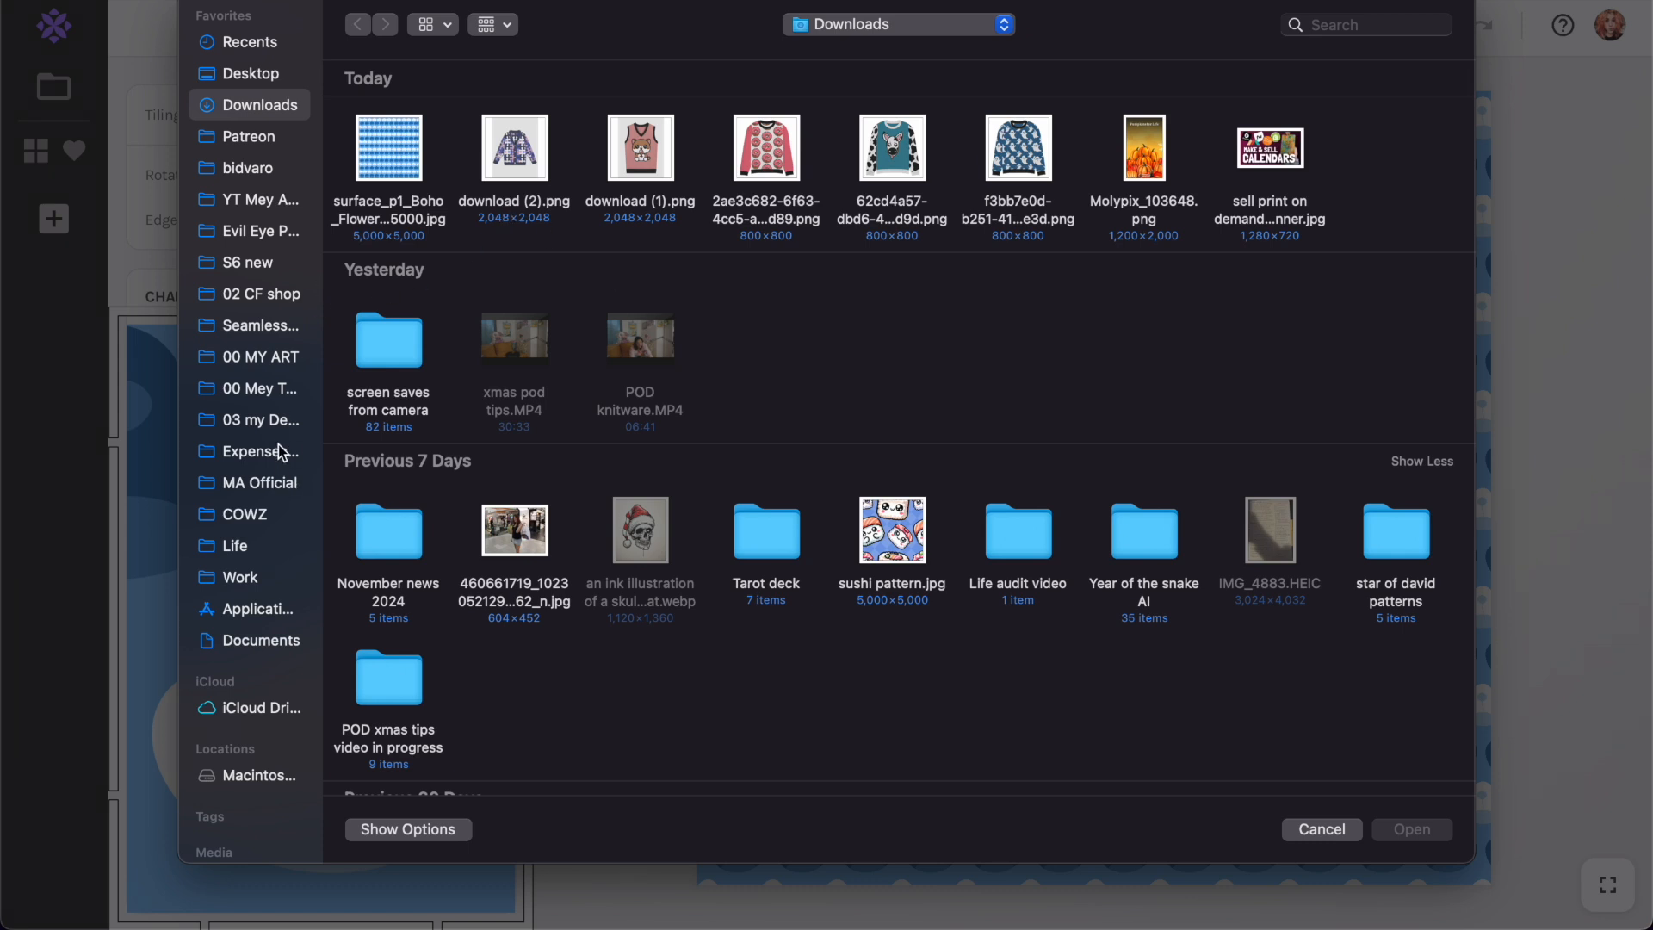
pyautogui.click(258, 326)
pyautogui.doubleClick(388, 148)
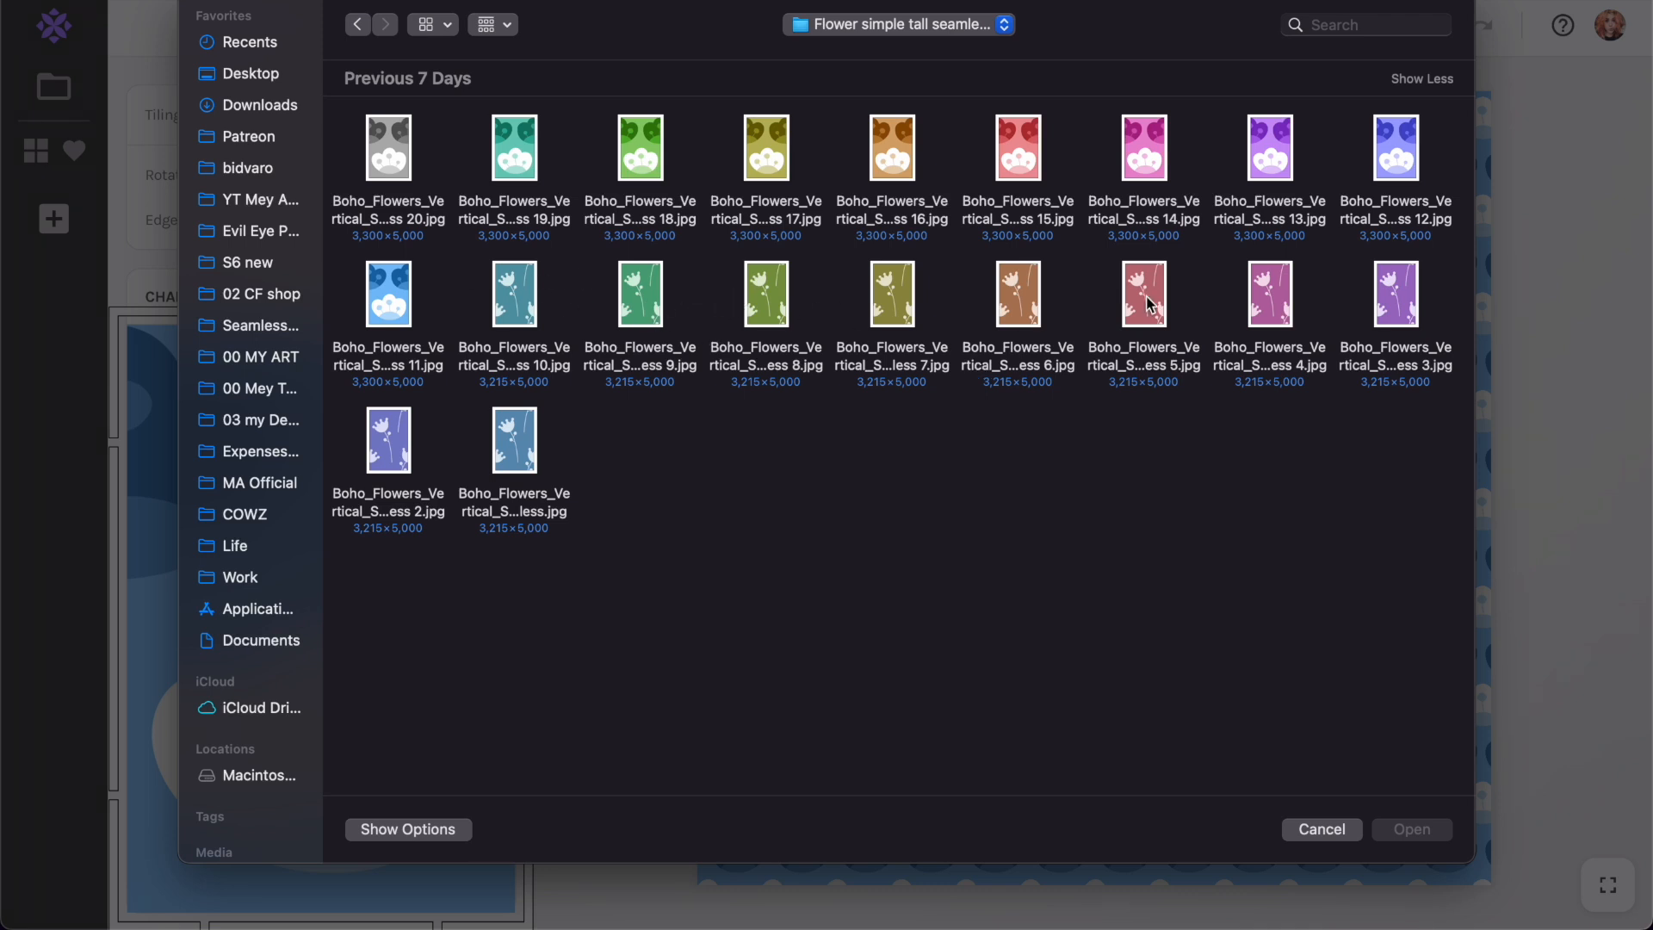
pyautogui.doubleClick(1384, 314)
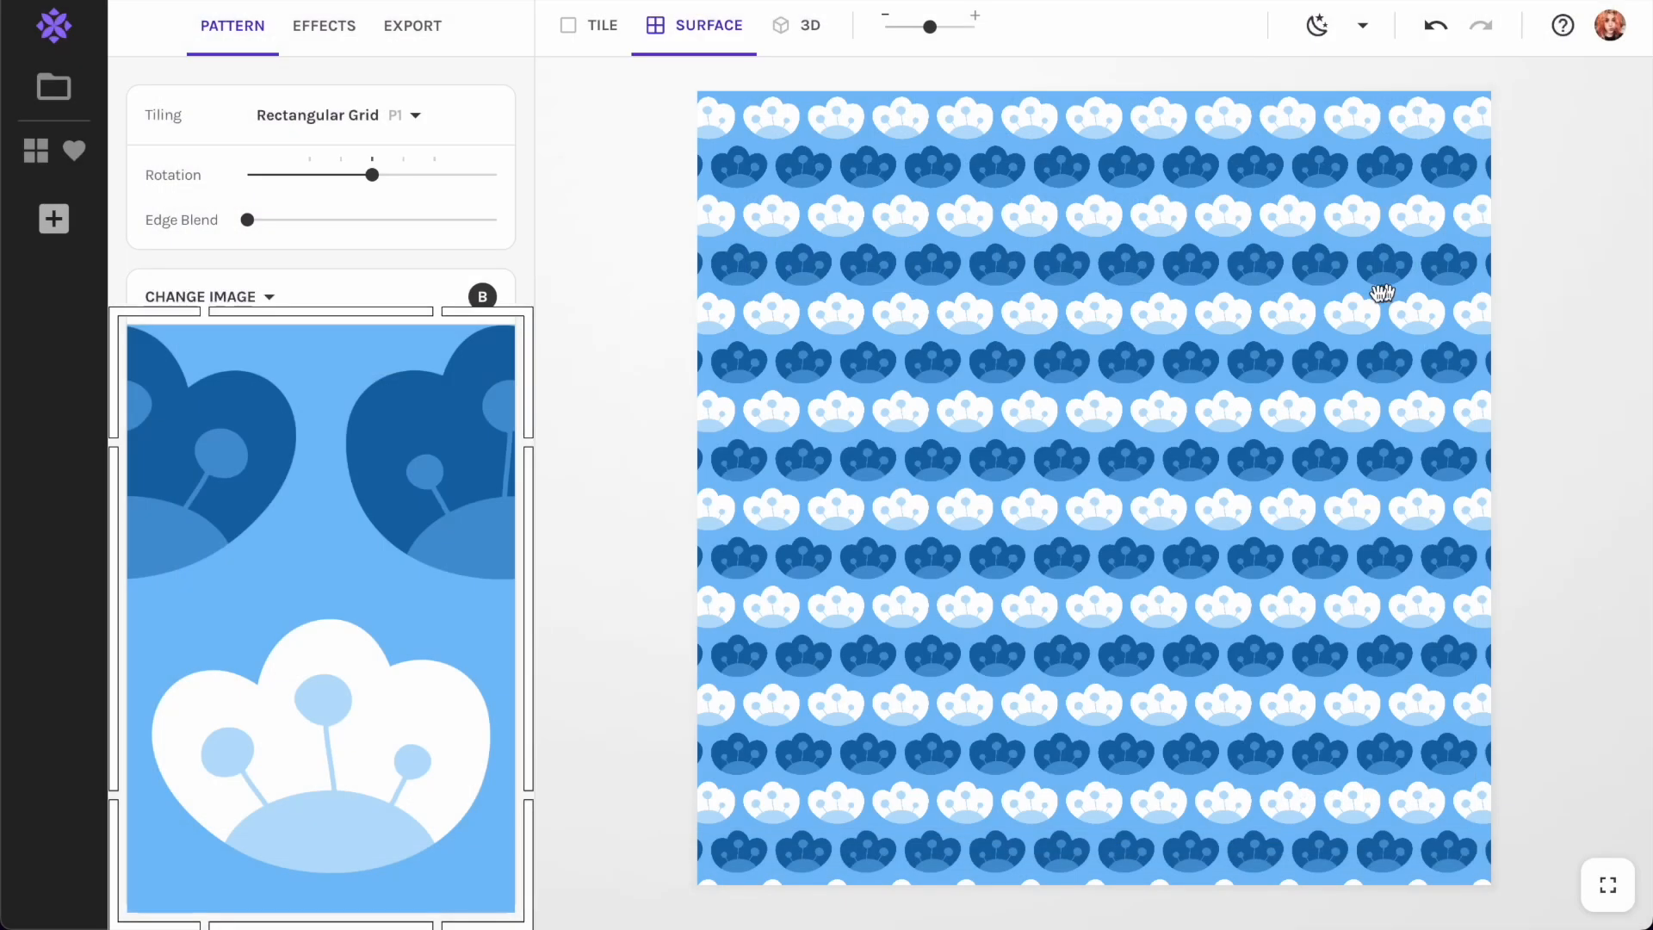
# Export the purple flower surface as a 5000 × 5000 pixel JPEG.
pyautogui.click(435, 29)
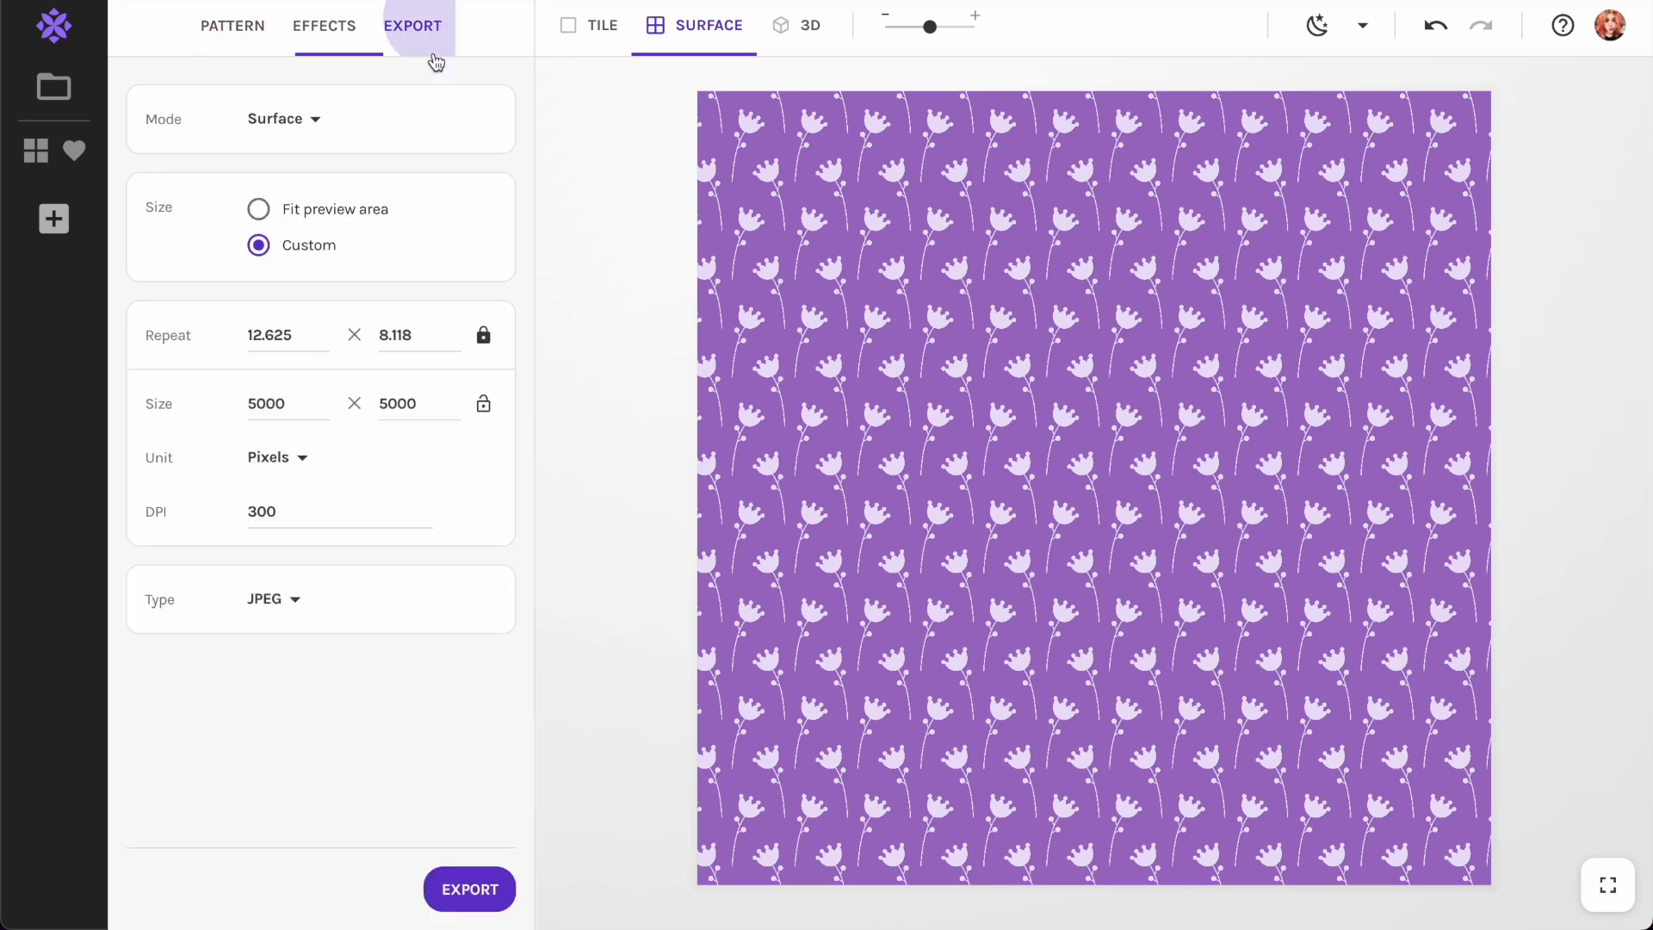
pyautogui.click(469, 888)
pyautogui.press('Return')
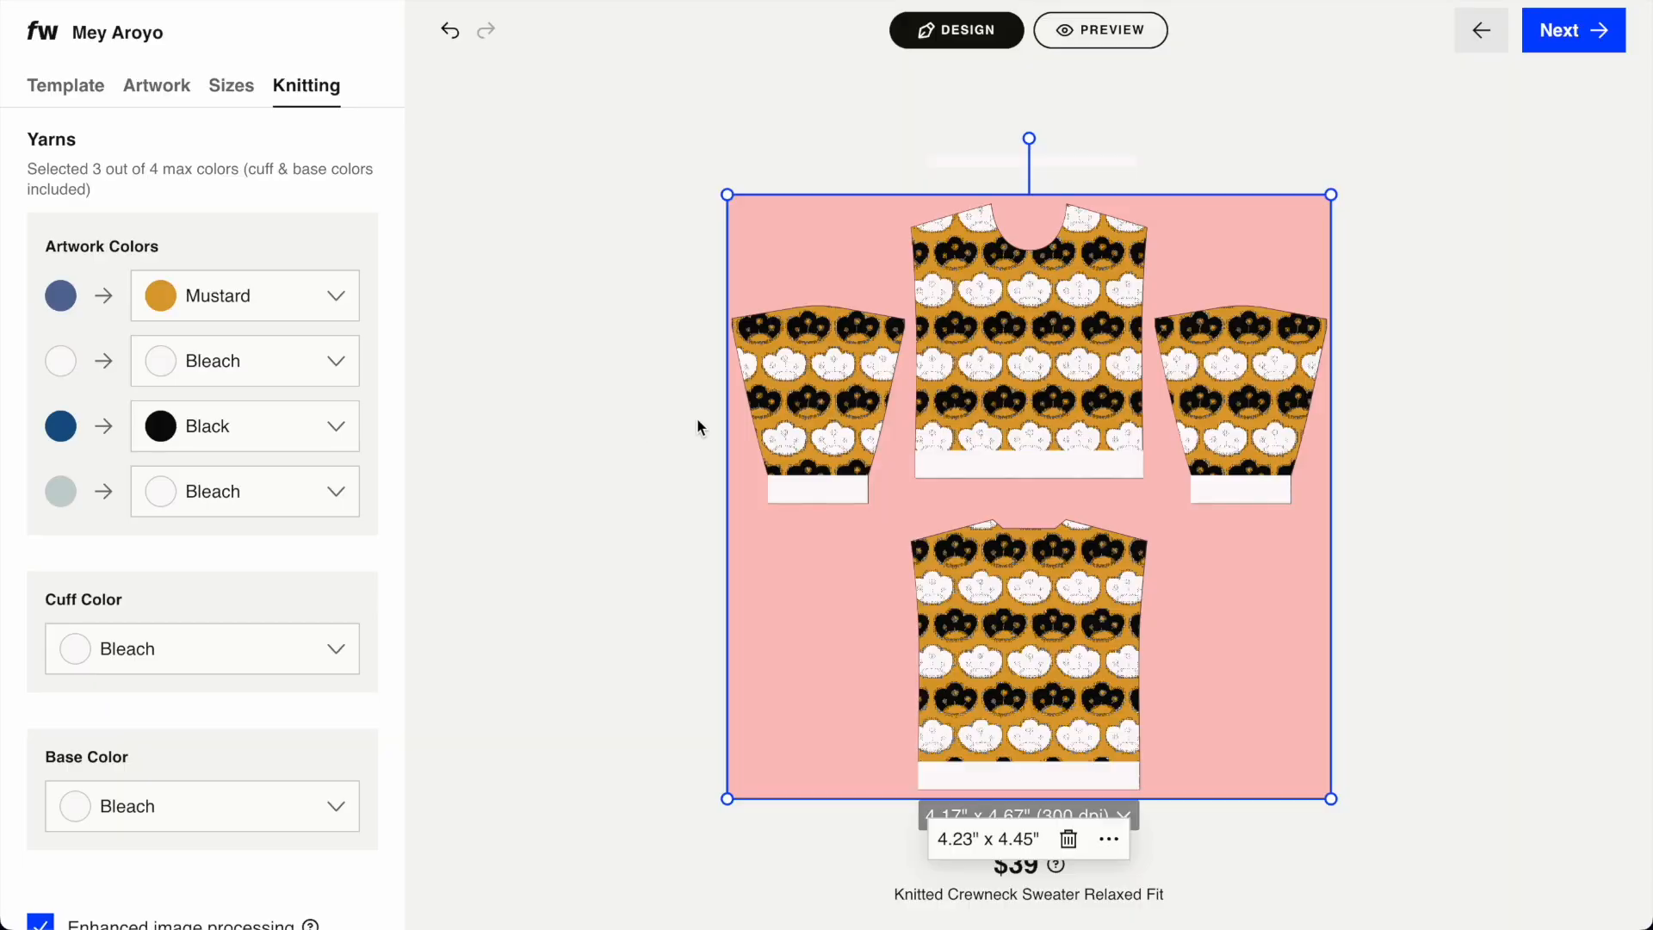
# Switch to Fourthwall and replace the blue flower artwork with the purple flower export from Downloads, enlarged to about 4.27" x 4.49".
pyautogui.press('Delete')
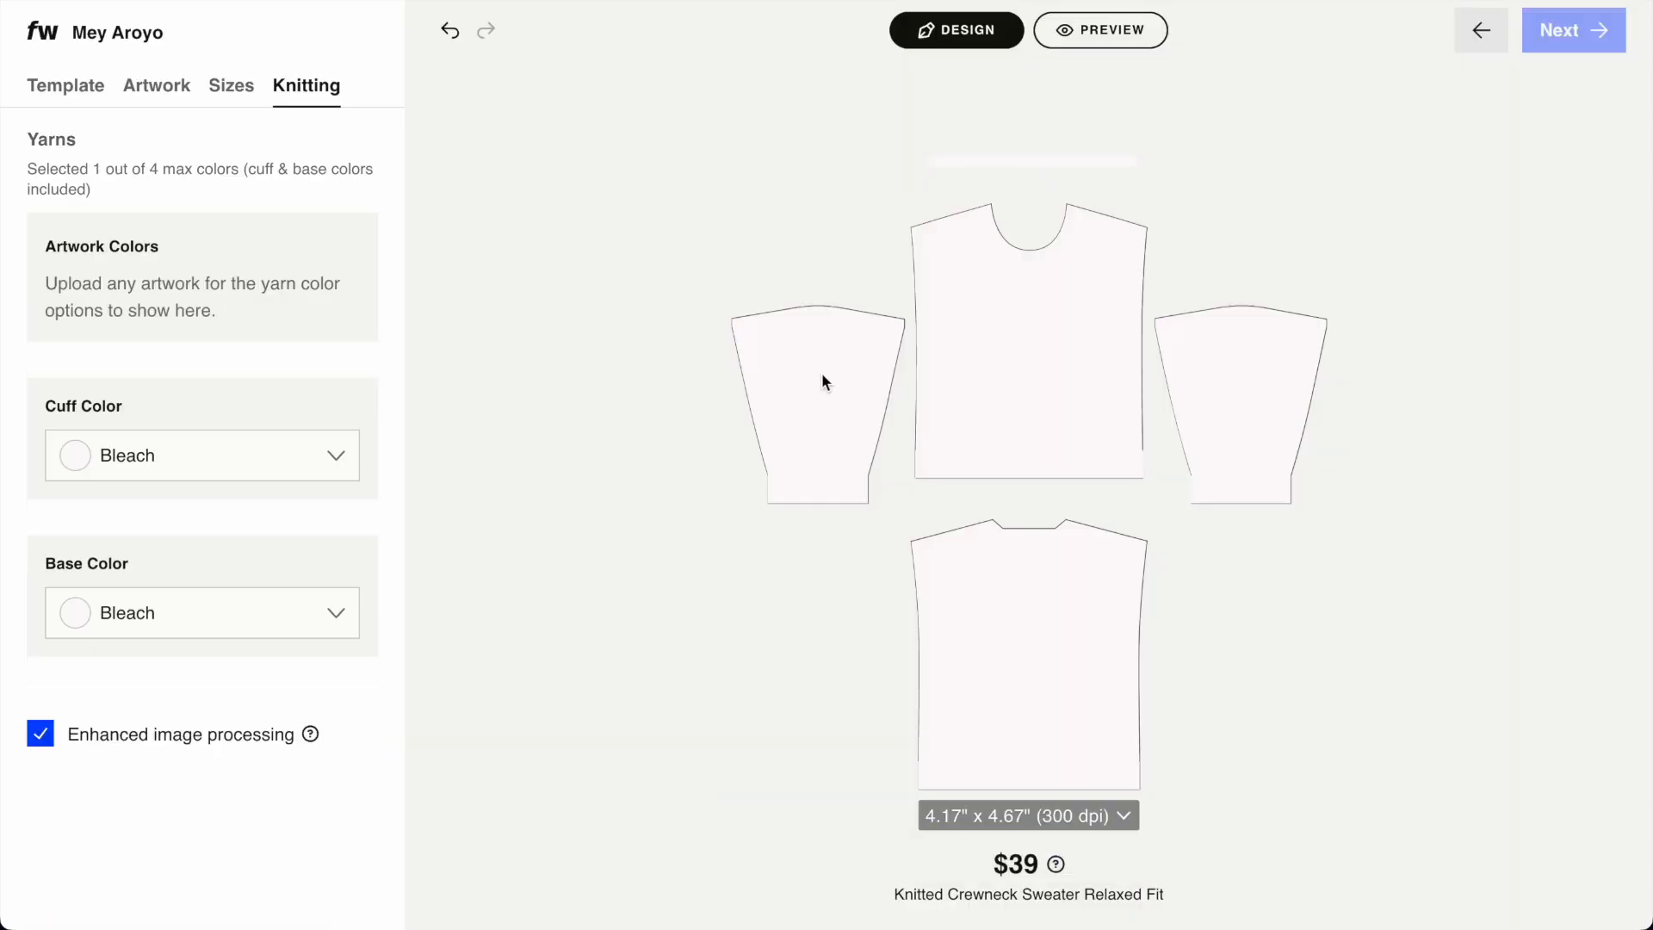
pyautogui.click(148, 89)
pyautogui.click(192, 164)
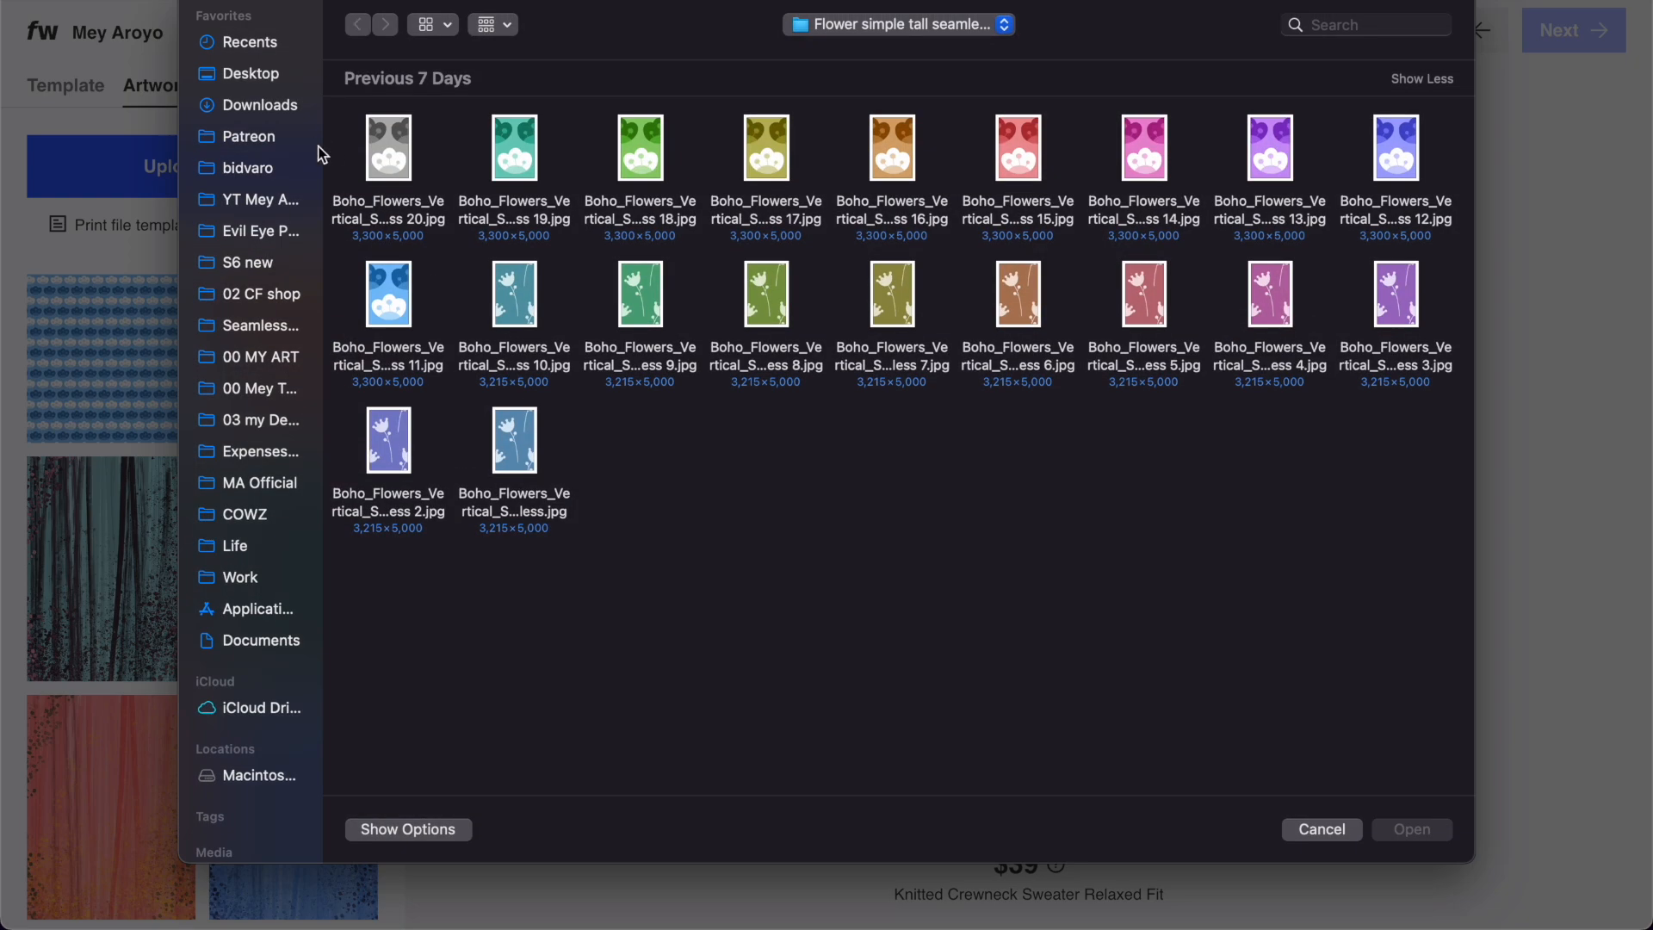
pyautogui.click(260, 105)
pyautogui.doubleClick(388, 159)
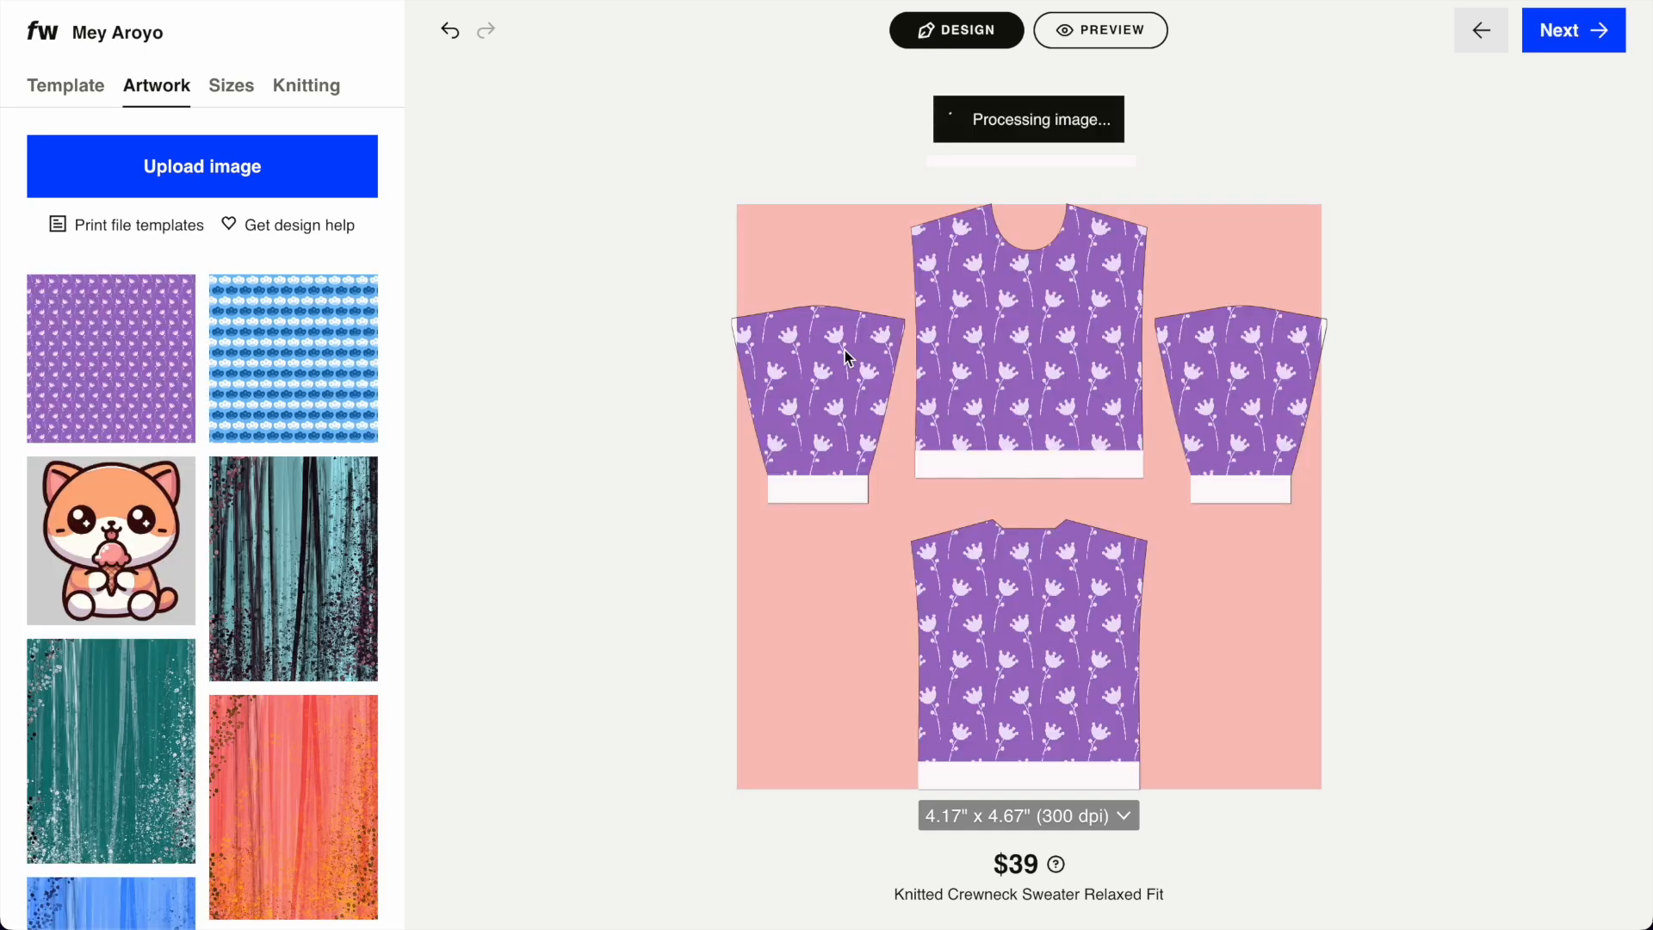
pyautogui.moveTo(734, 789); pyautogui.dragTo(724, 801)
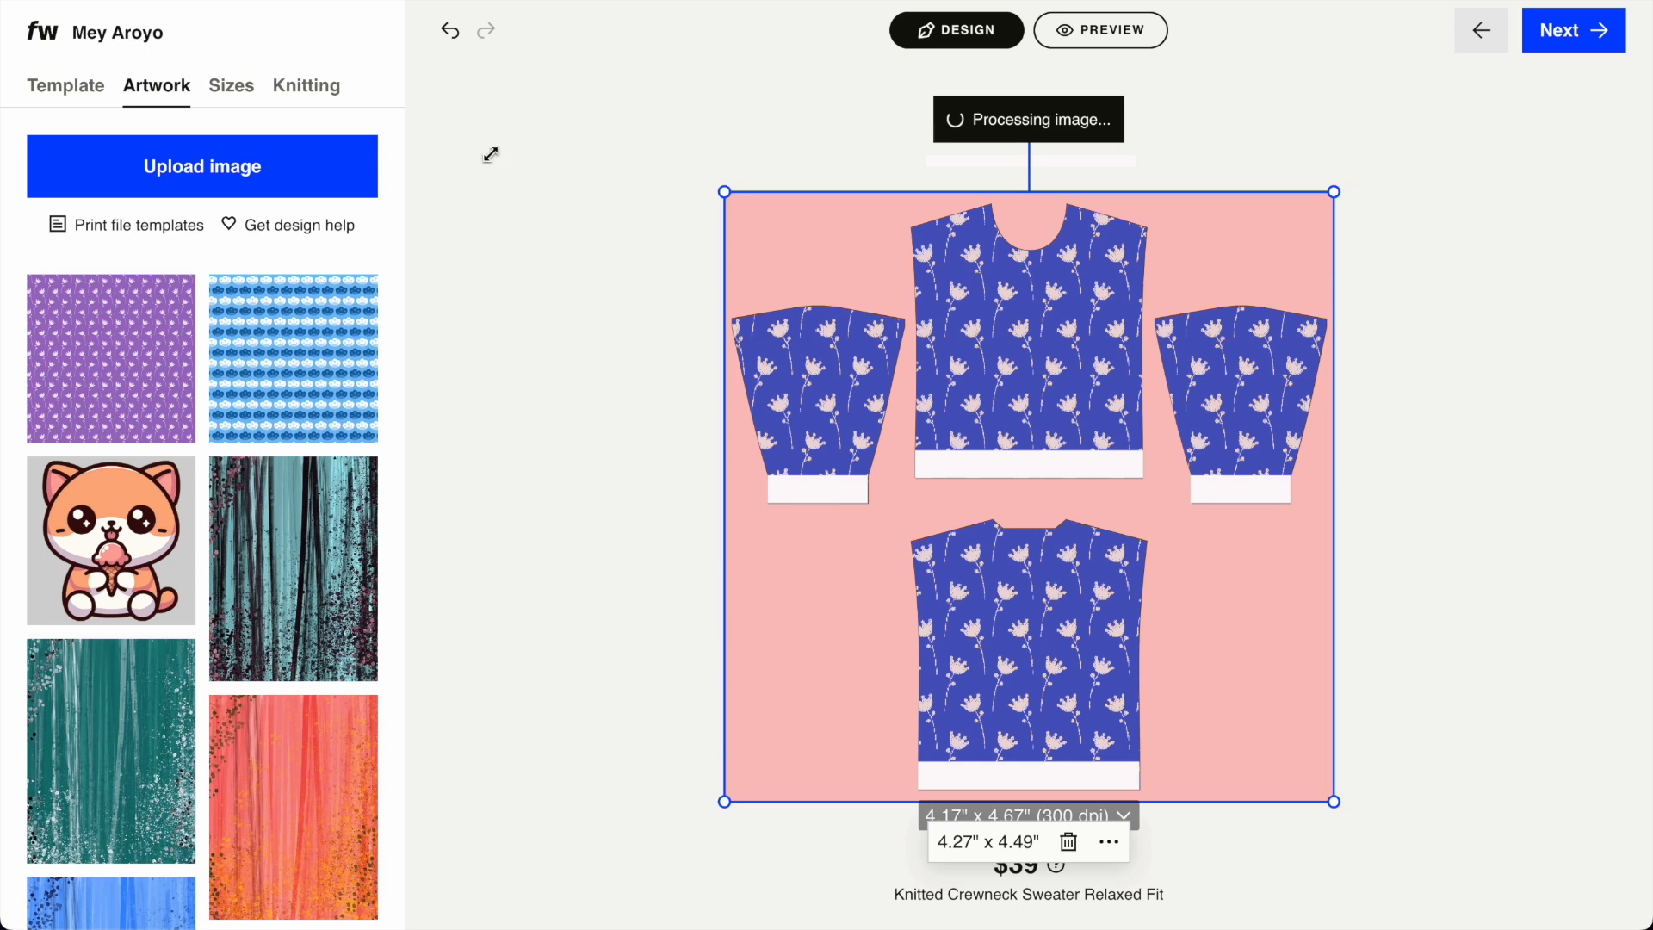
# Replace the artwork's Lt Pink and Lilac yarns with Bleach.
pyautogui.click(314, 89)
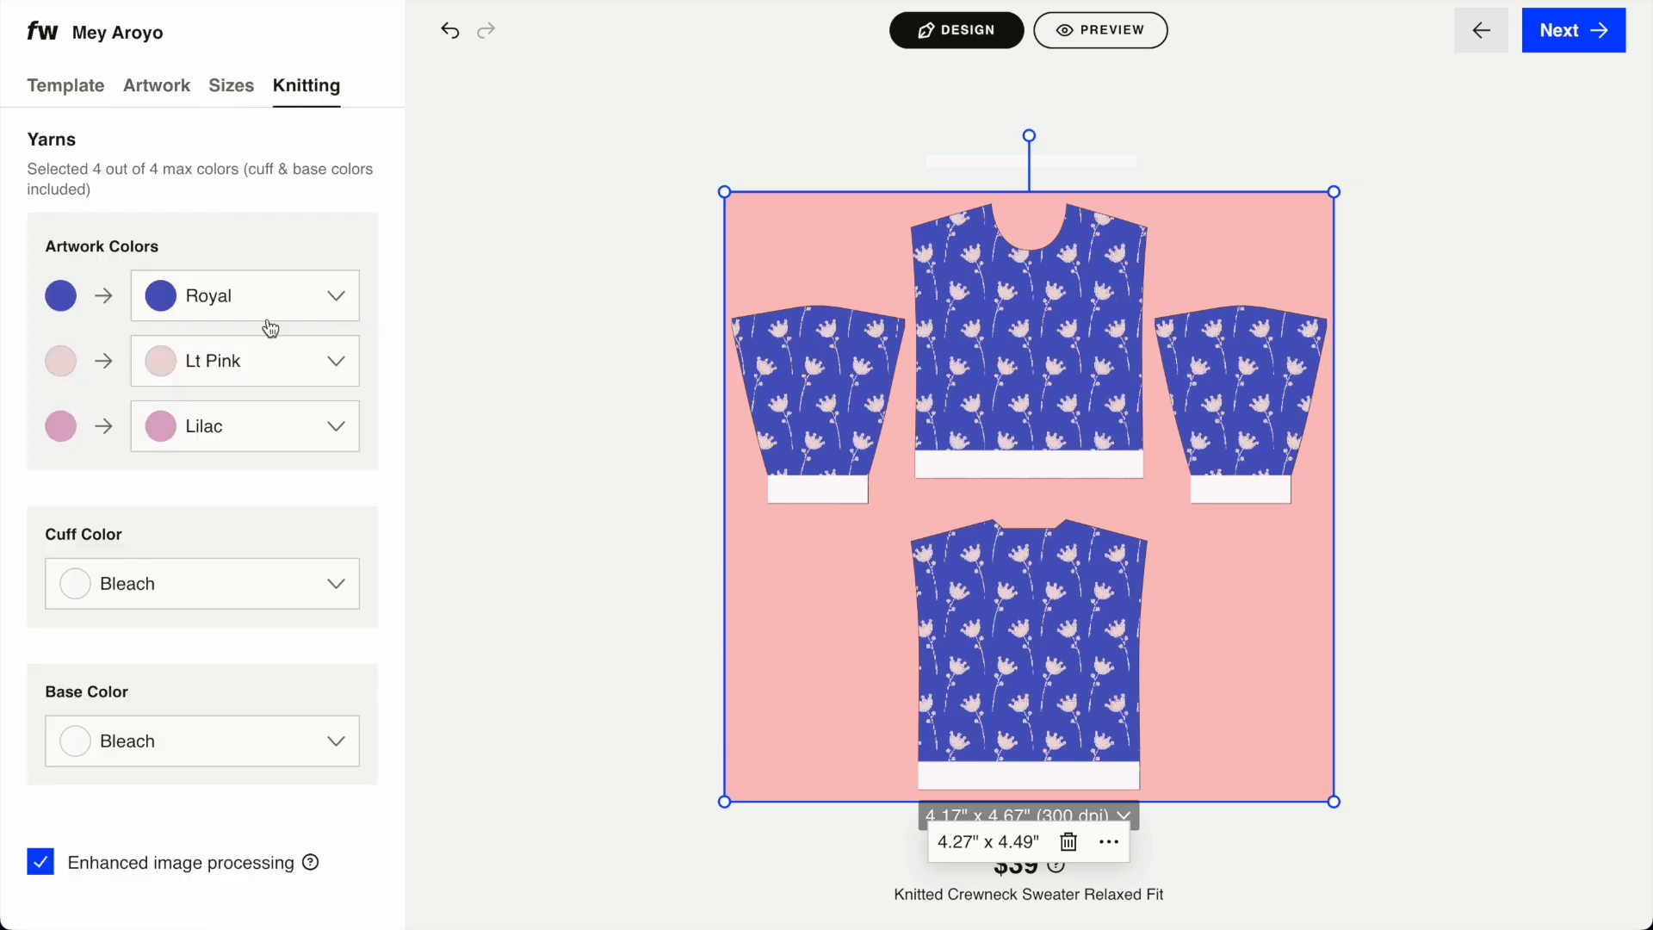
pyautogui.click(251, 369)
pyautogui.click(215, 489)
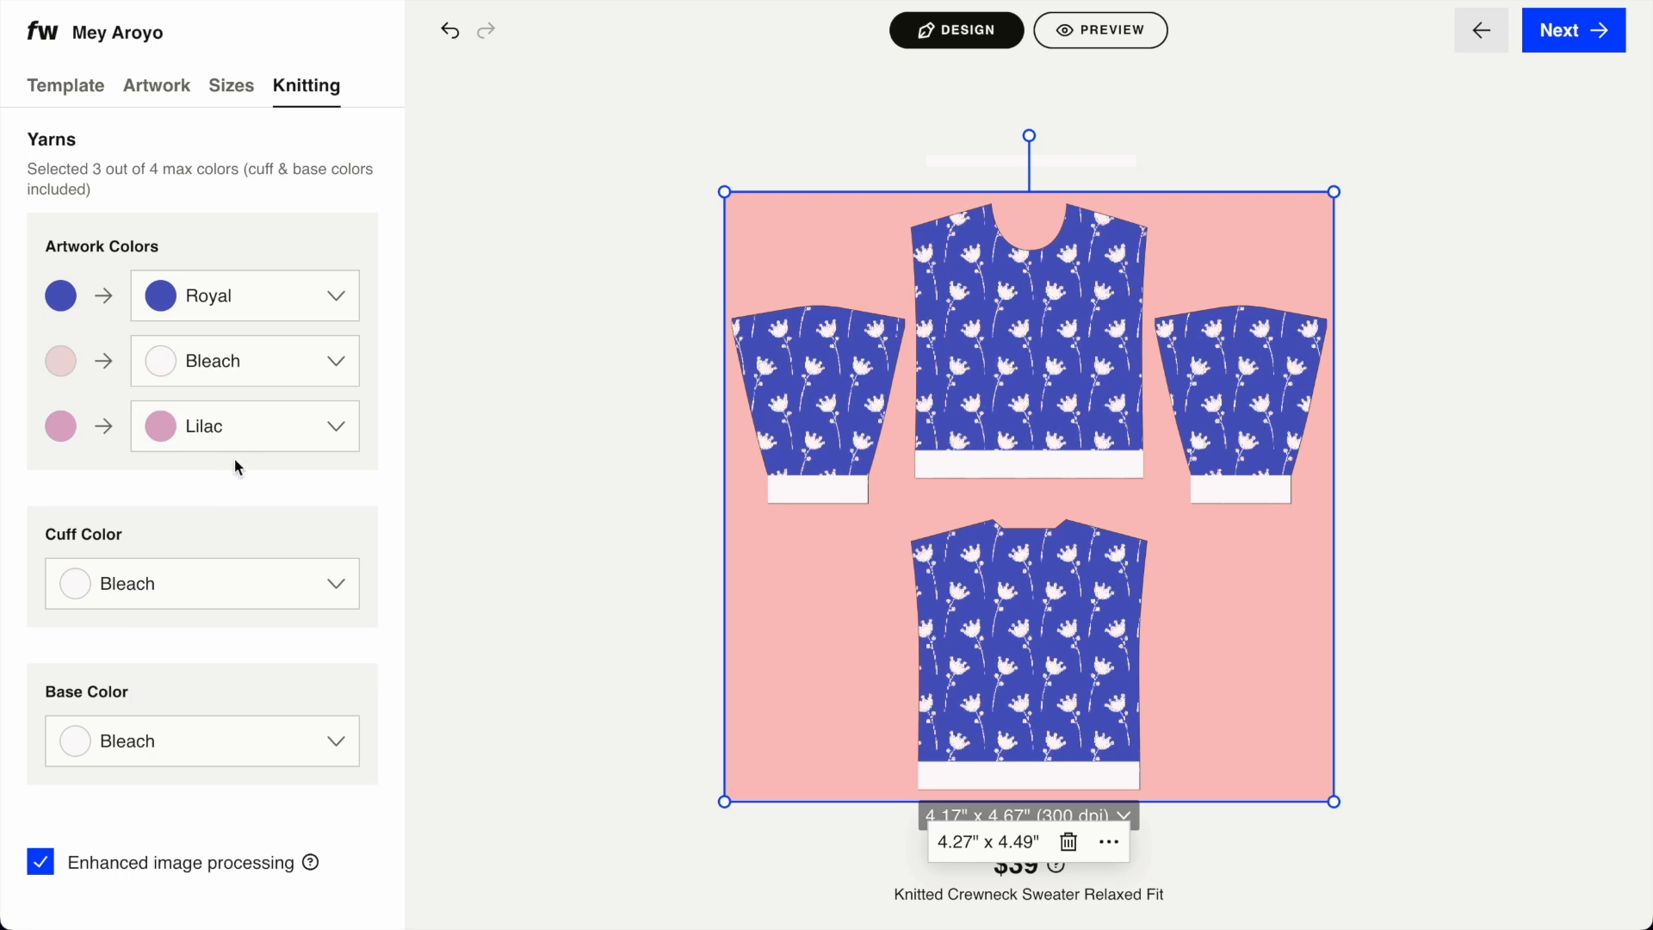
pyautogui.click(249, 439)
pyautogui.click(211, 549)
# Try Hot Pink in place of the Royal background yarn and settle on Pine.
pyautogui.click(254, 308)
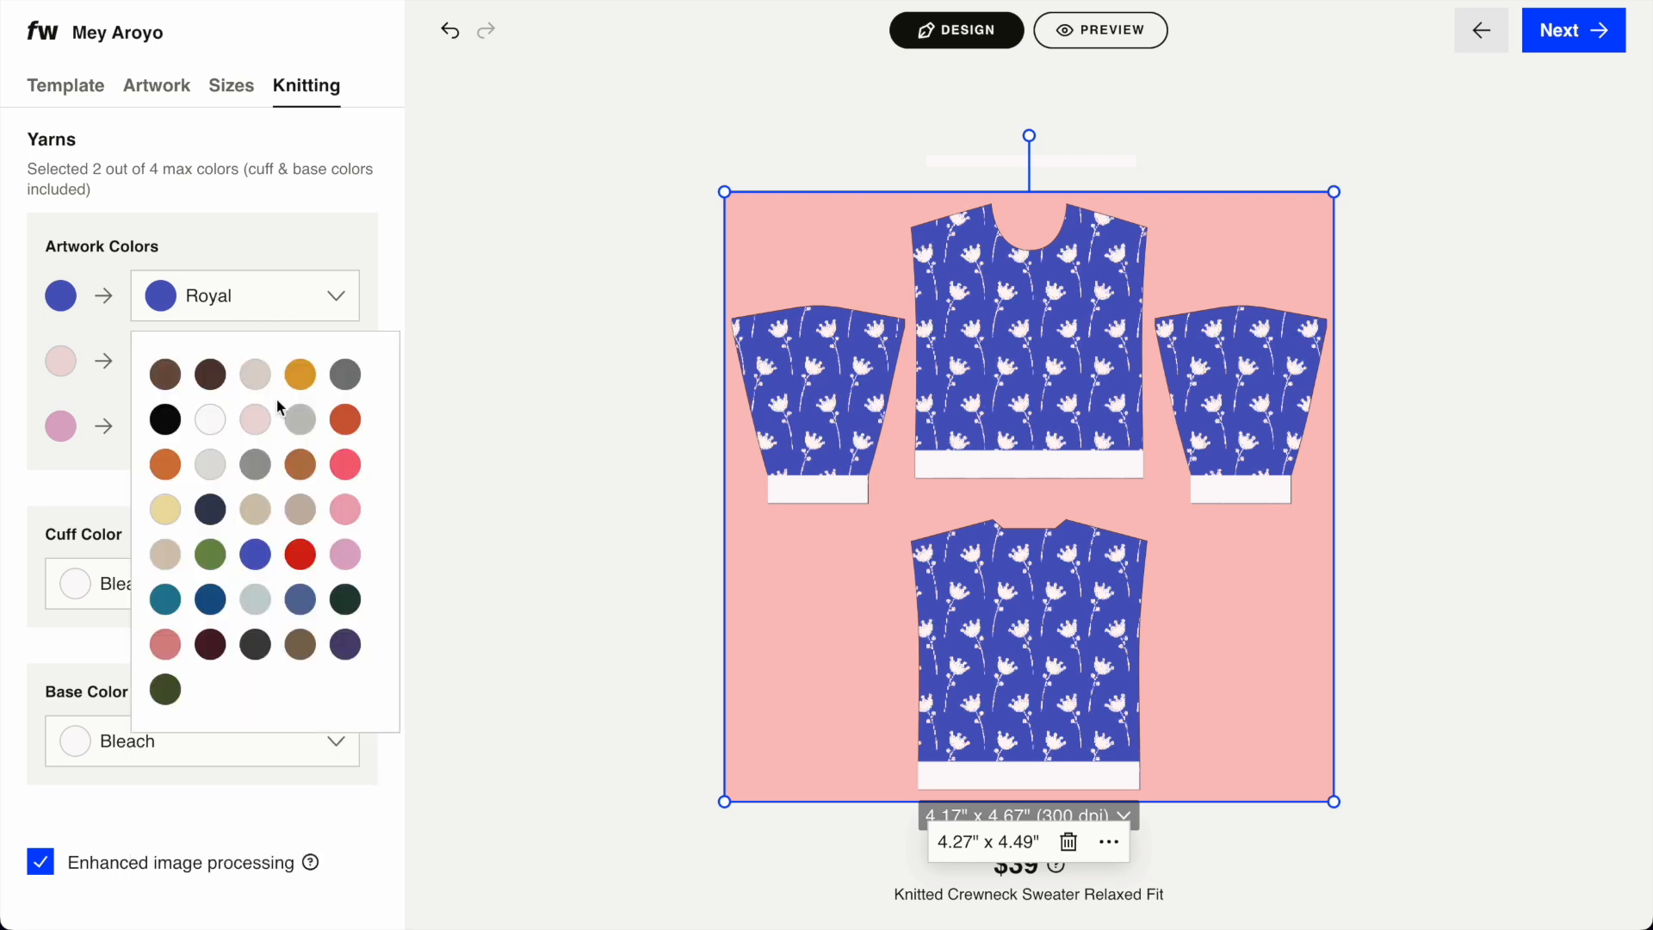
pyautogui.click(346, 464)
pyautogui.click(291, 307)
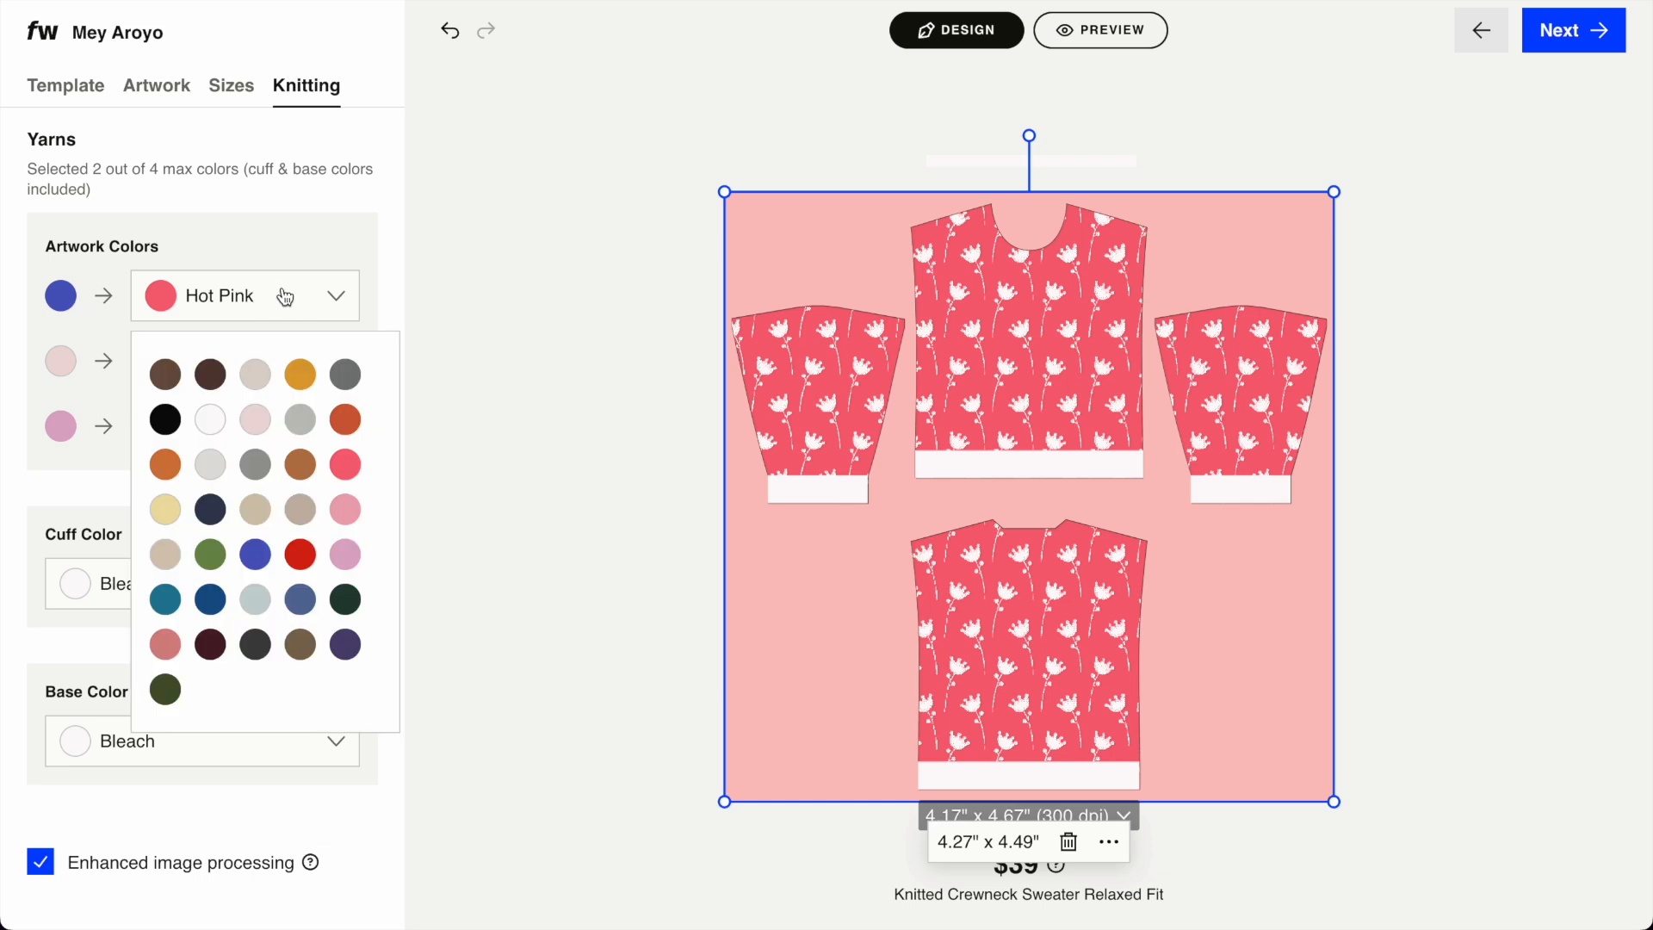
pyautogui.click(346, 599)
# Set both flower yarns, the Lt Pink and Lilac artwork colors, to Grass.
pyautogui.click(212, 372)
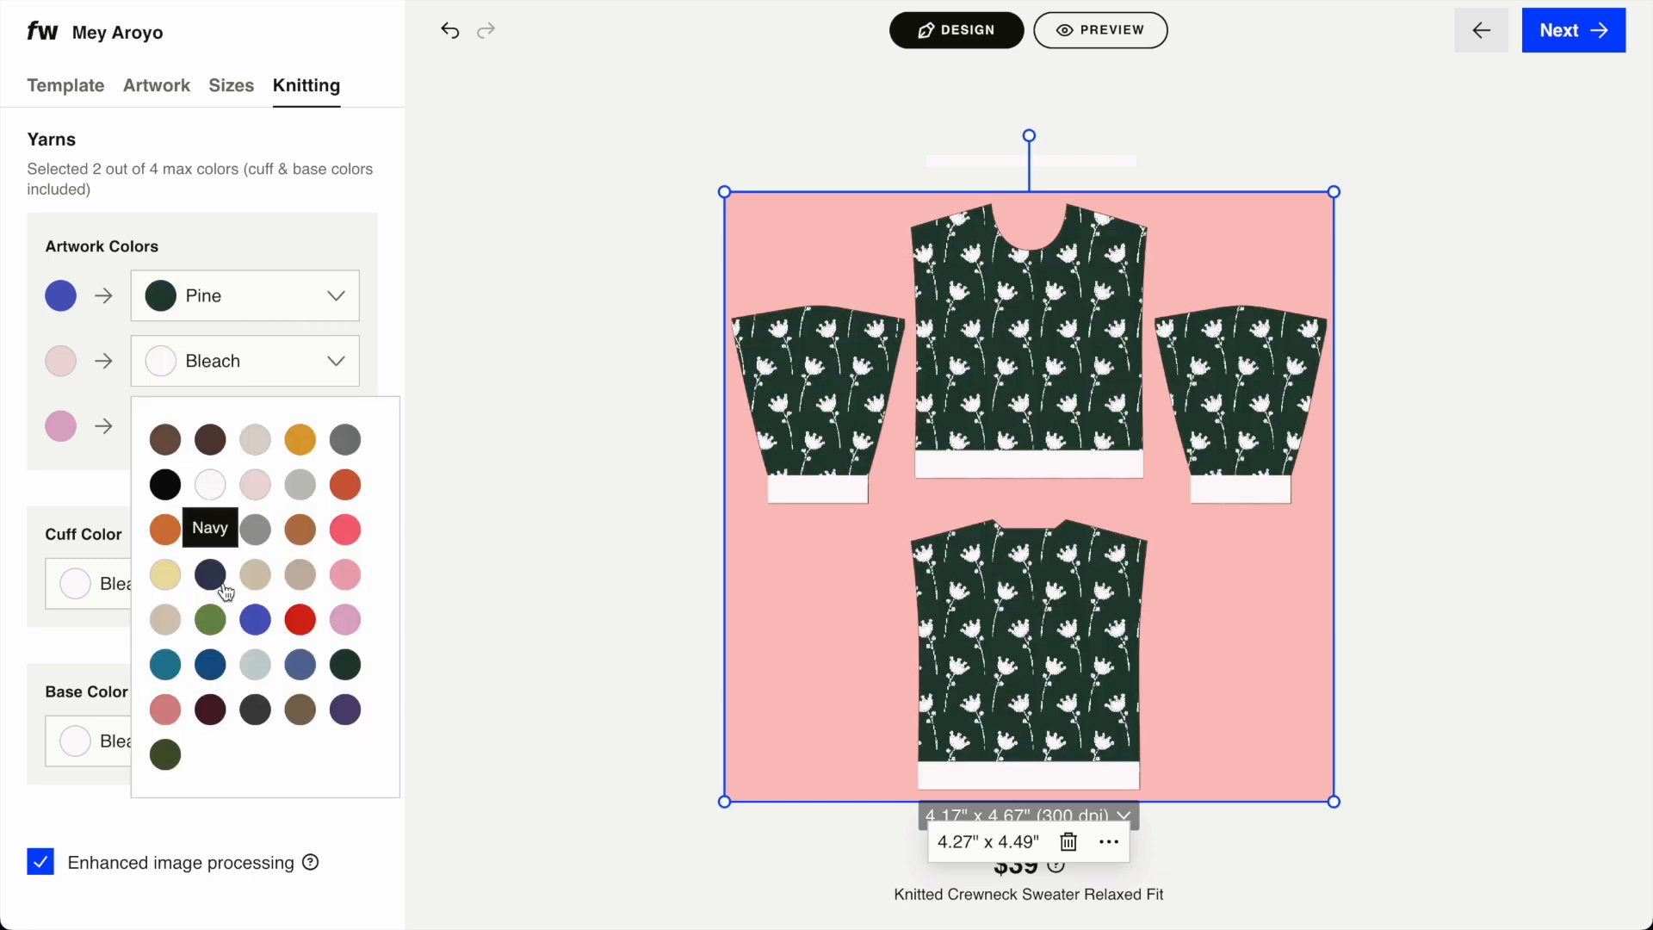
pyautogui.click(210, 619)
pyautogui.click(230, 439)
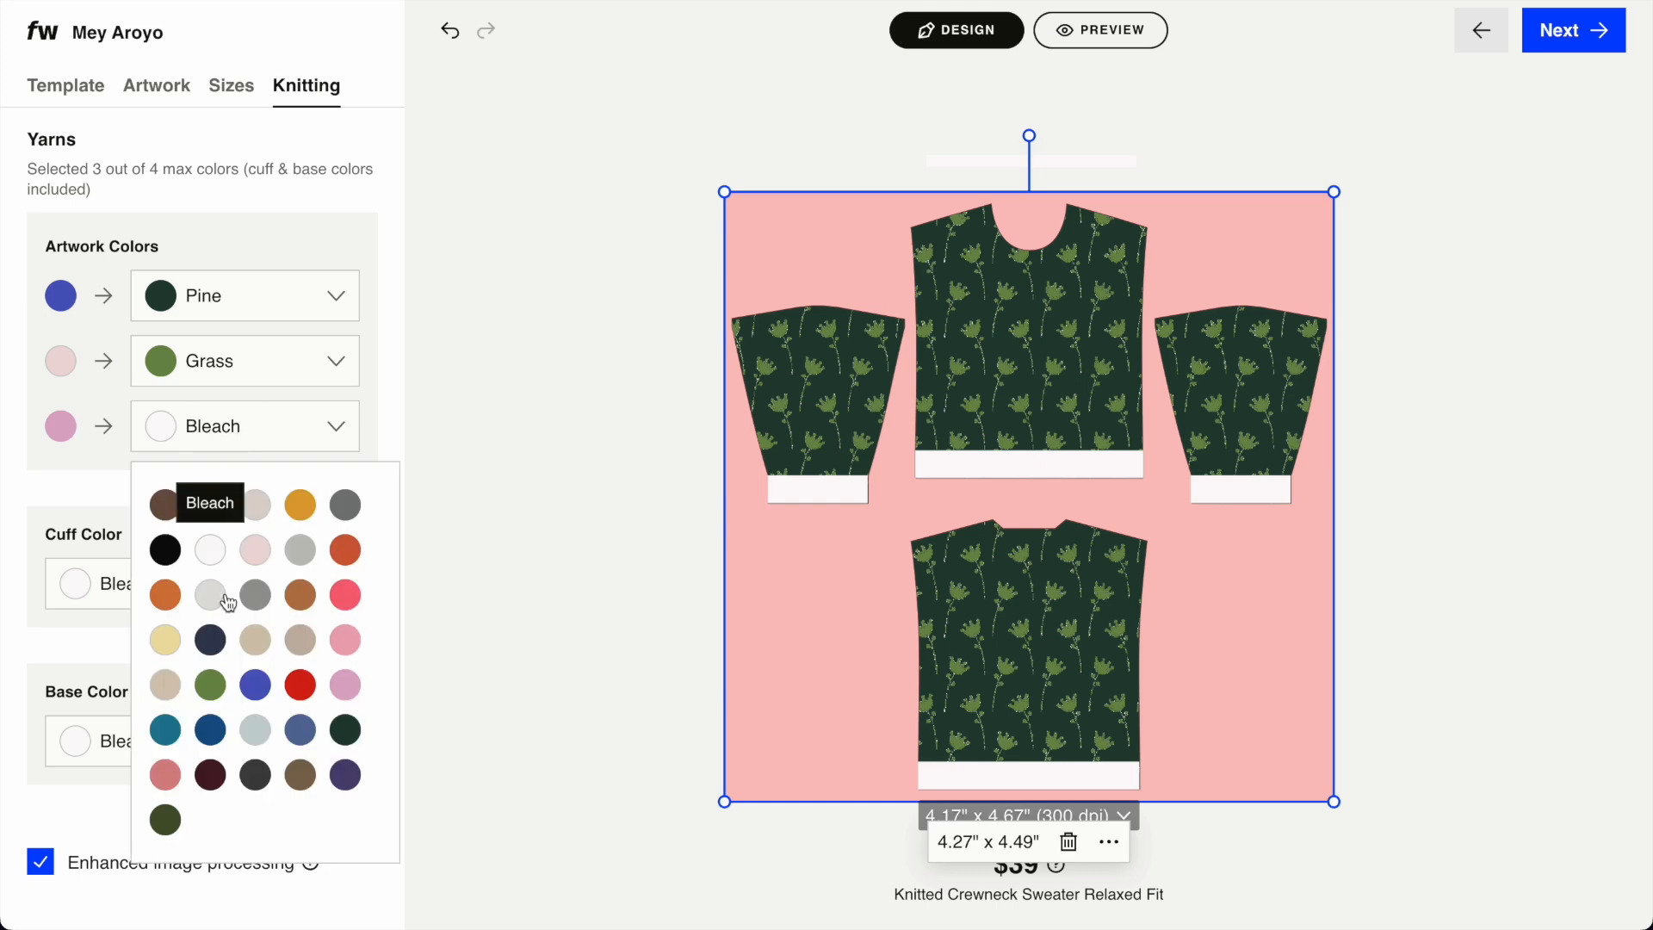
pyautogui.click(213, 683)
# Set both flower yarns, the Lt Pink and Lilac artwork colors, to Mustard.
pyautogui.click(237, 437)
pyautogui.click(302, 499)
pyautogui.click(234, 380)
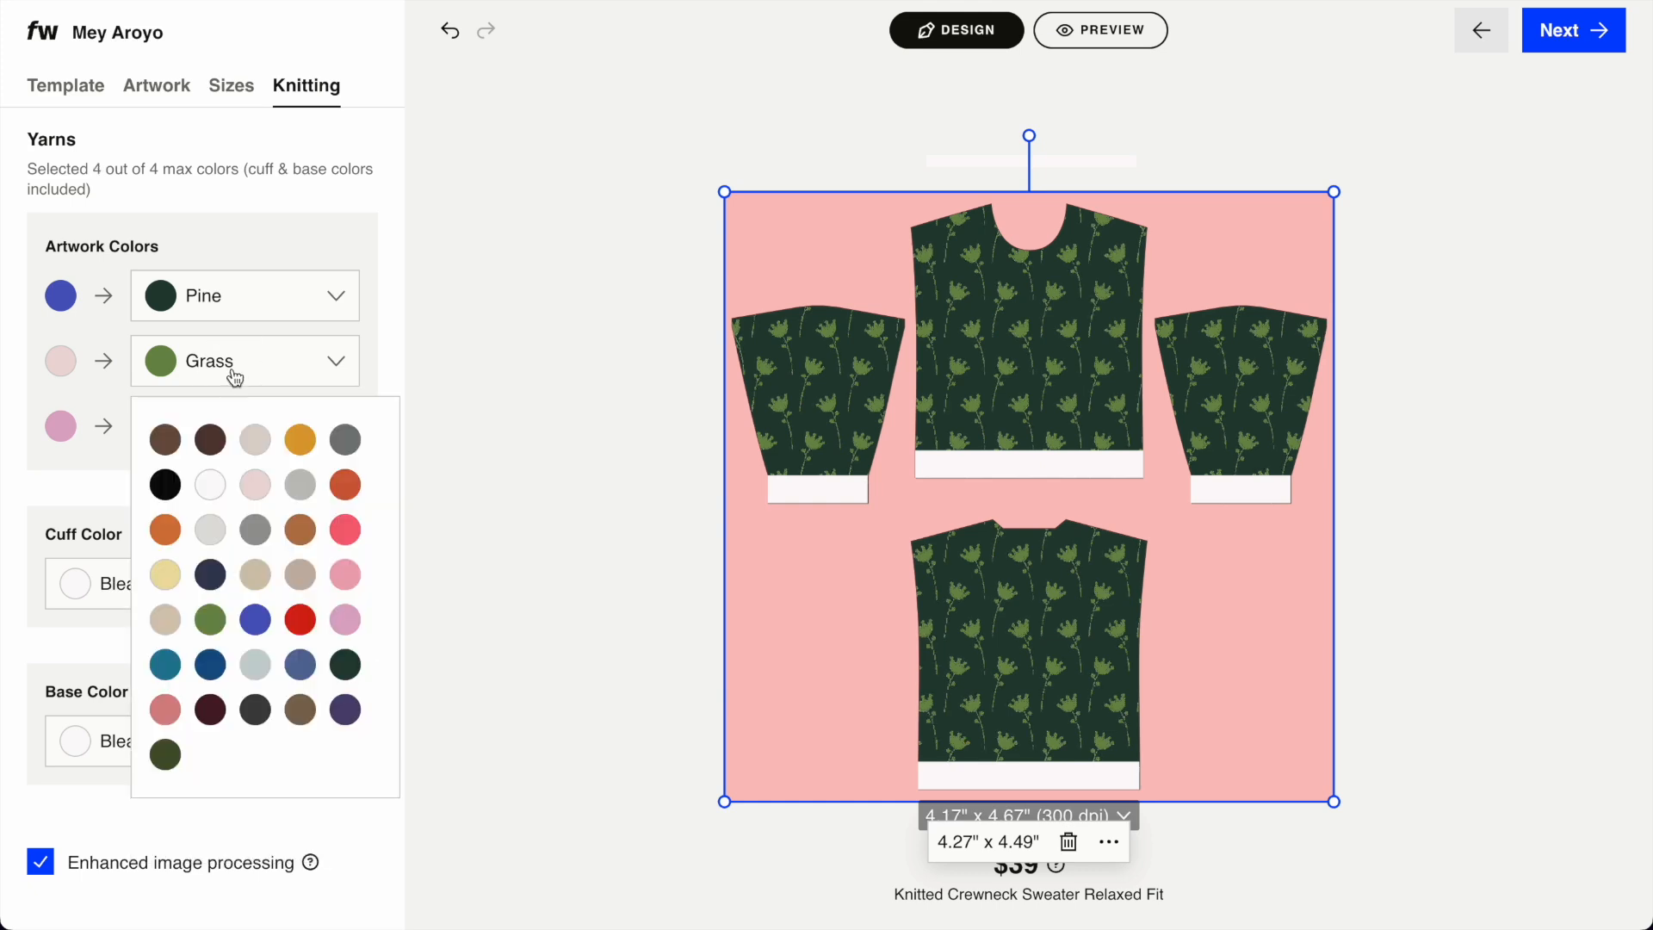
pyautogui.click(299, 439)
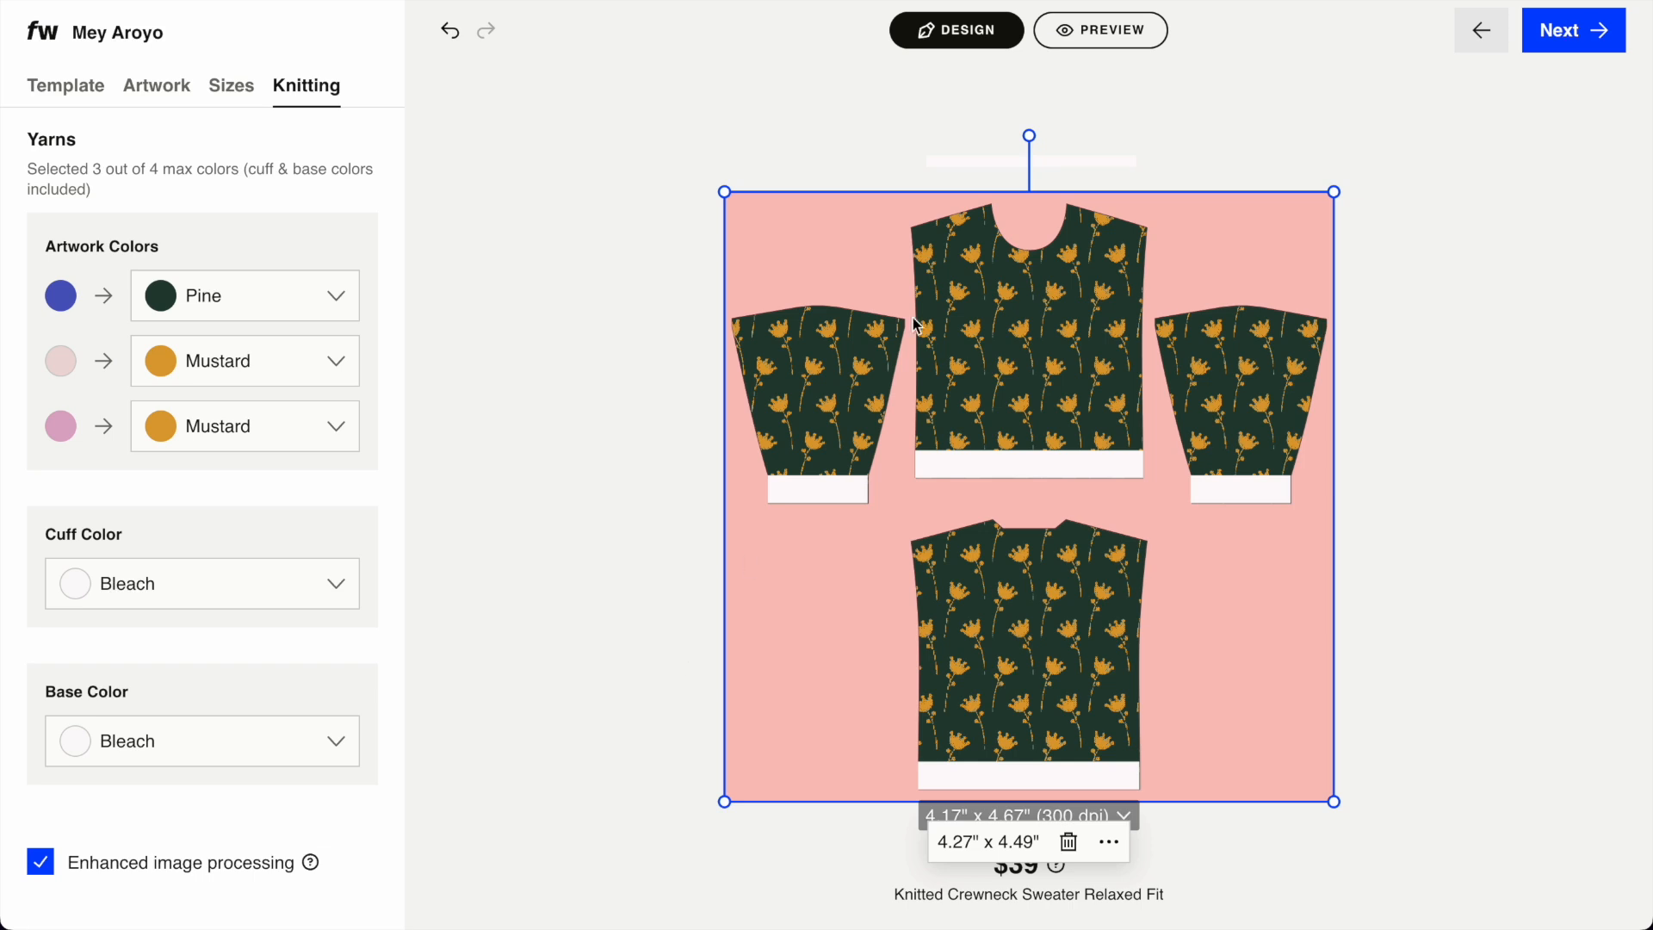
# Set the cuff color to Grass and preview the sweater.
pyautogui.click(221, 592)
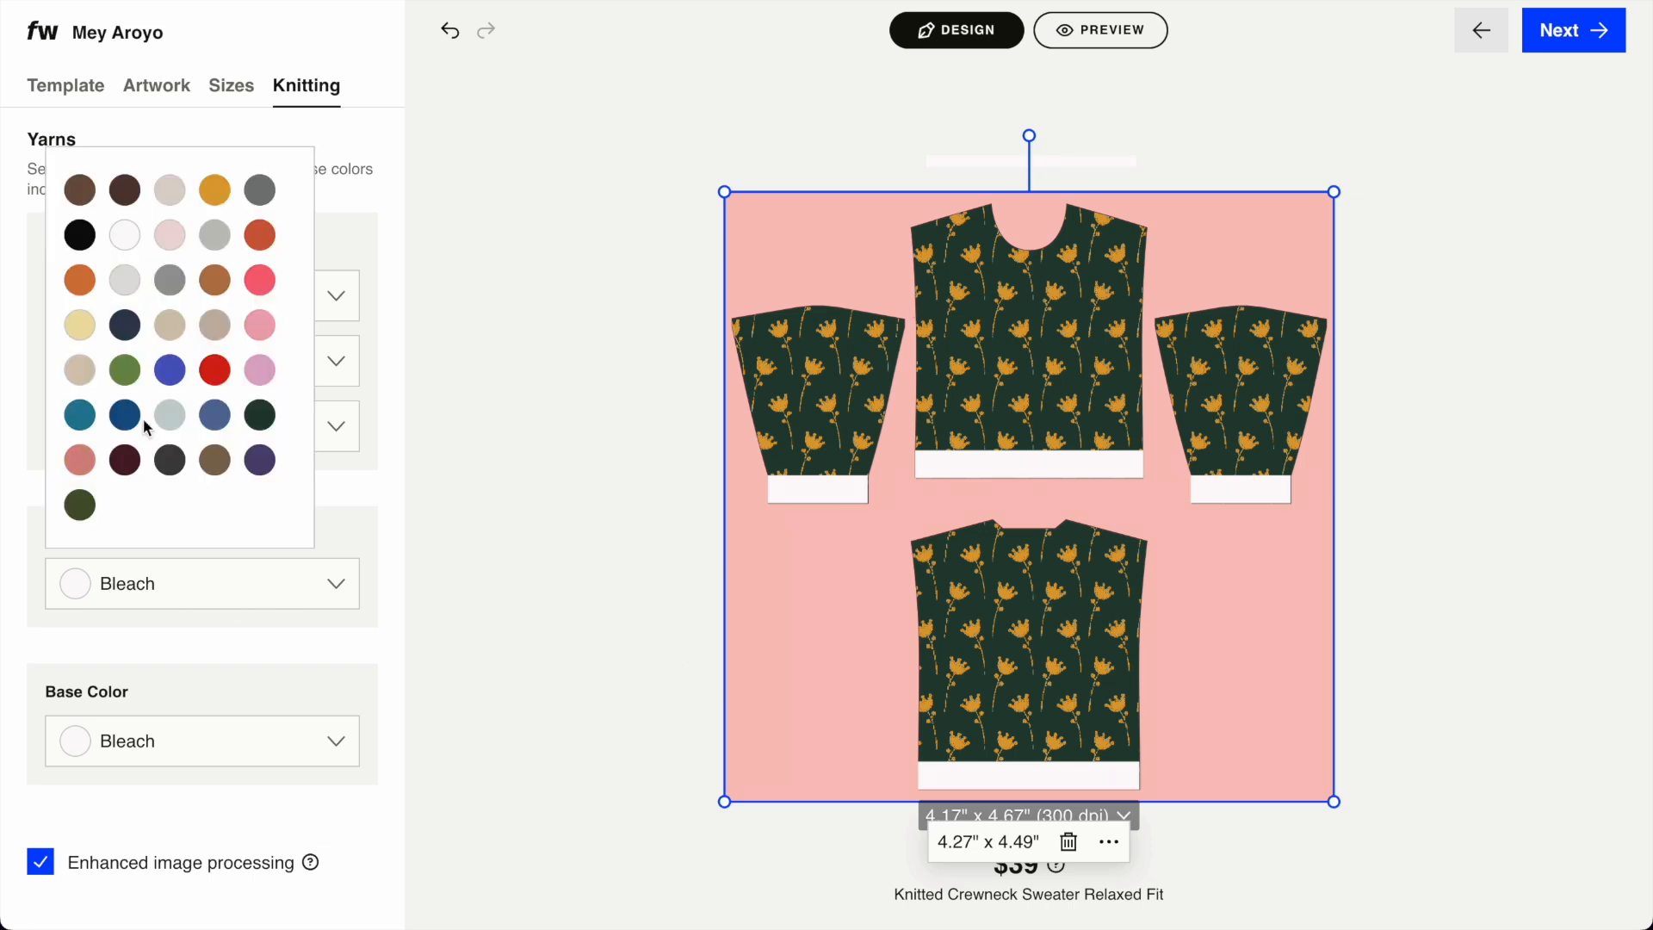
pyautogui.click(134, 378)
pyautogui.click(1114, 43)
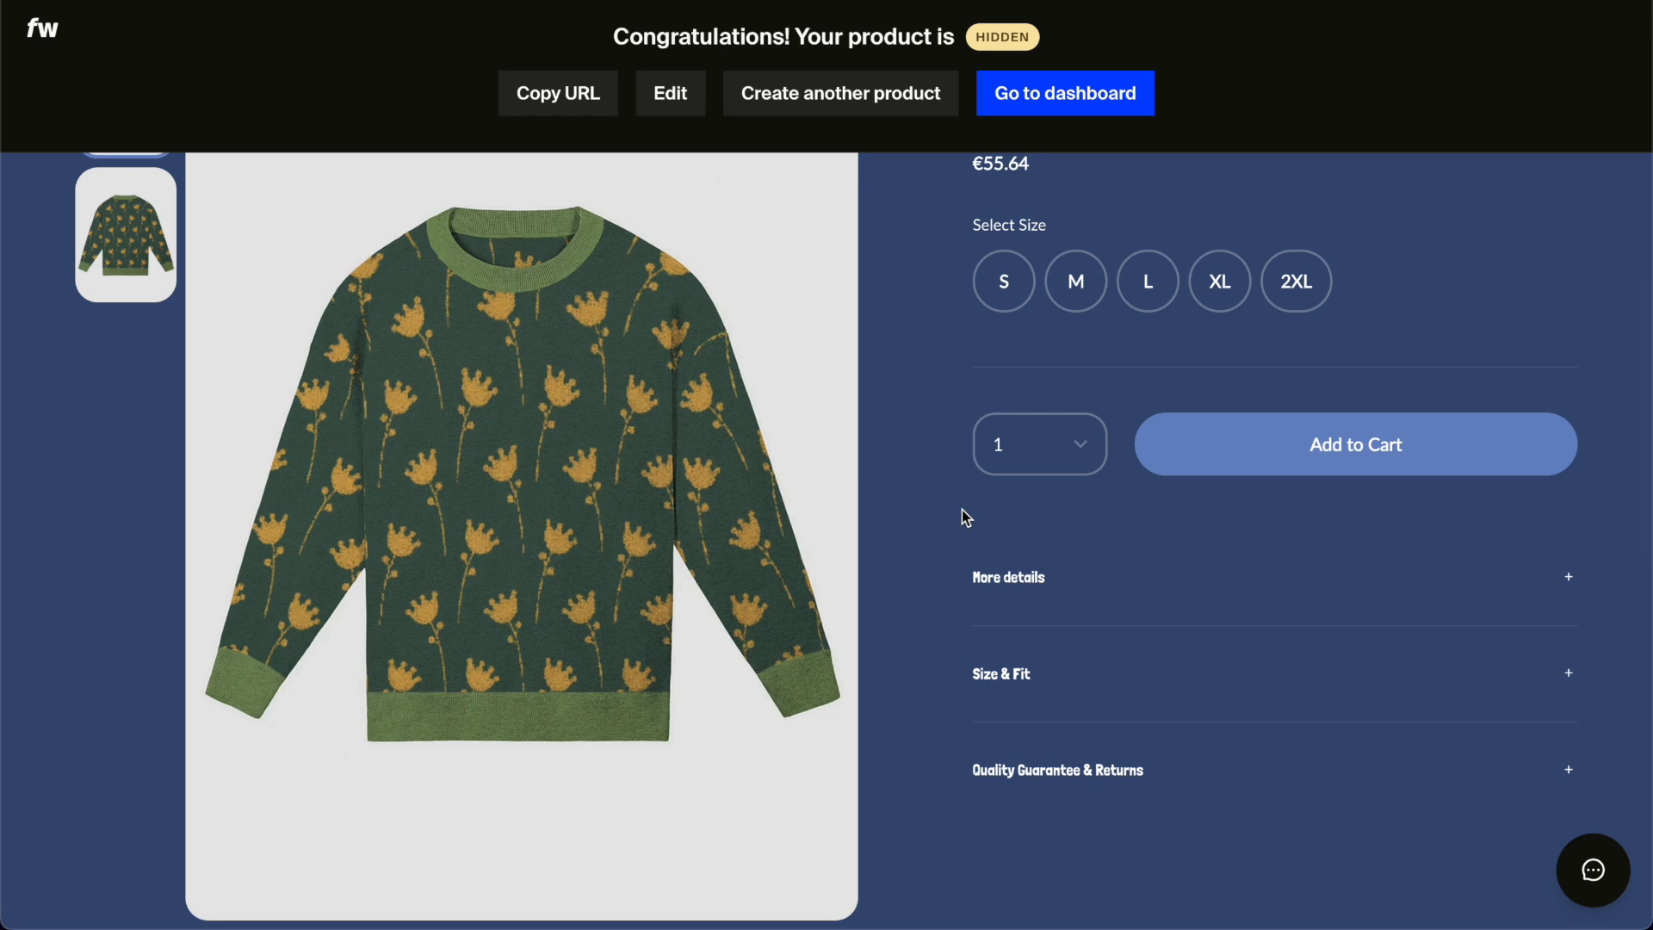
# Examine the test green sweater's store page, including its mockup images, price and size options.
pyautogui.scroll(4, 897, 721)
pyautogui.scroll(-5, 933, 425)
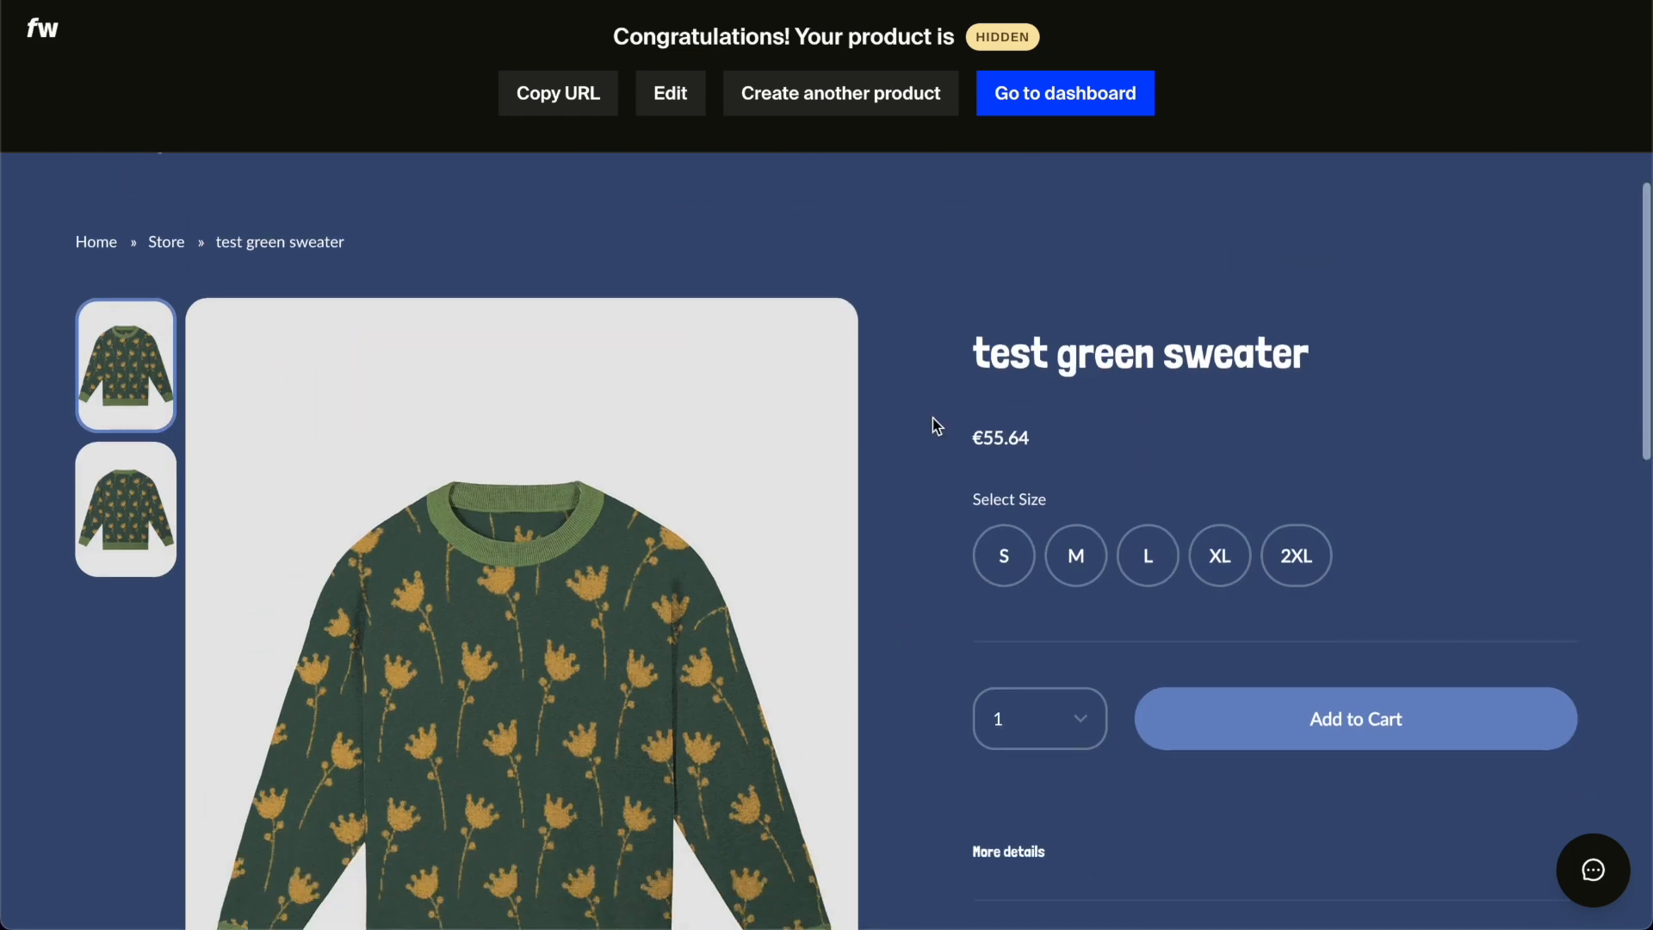
pyautogui.scroll(4, 928, 569)
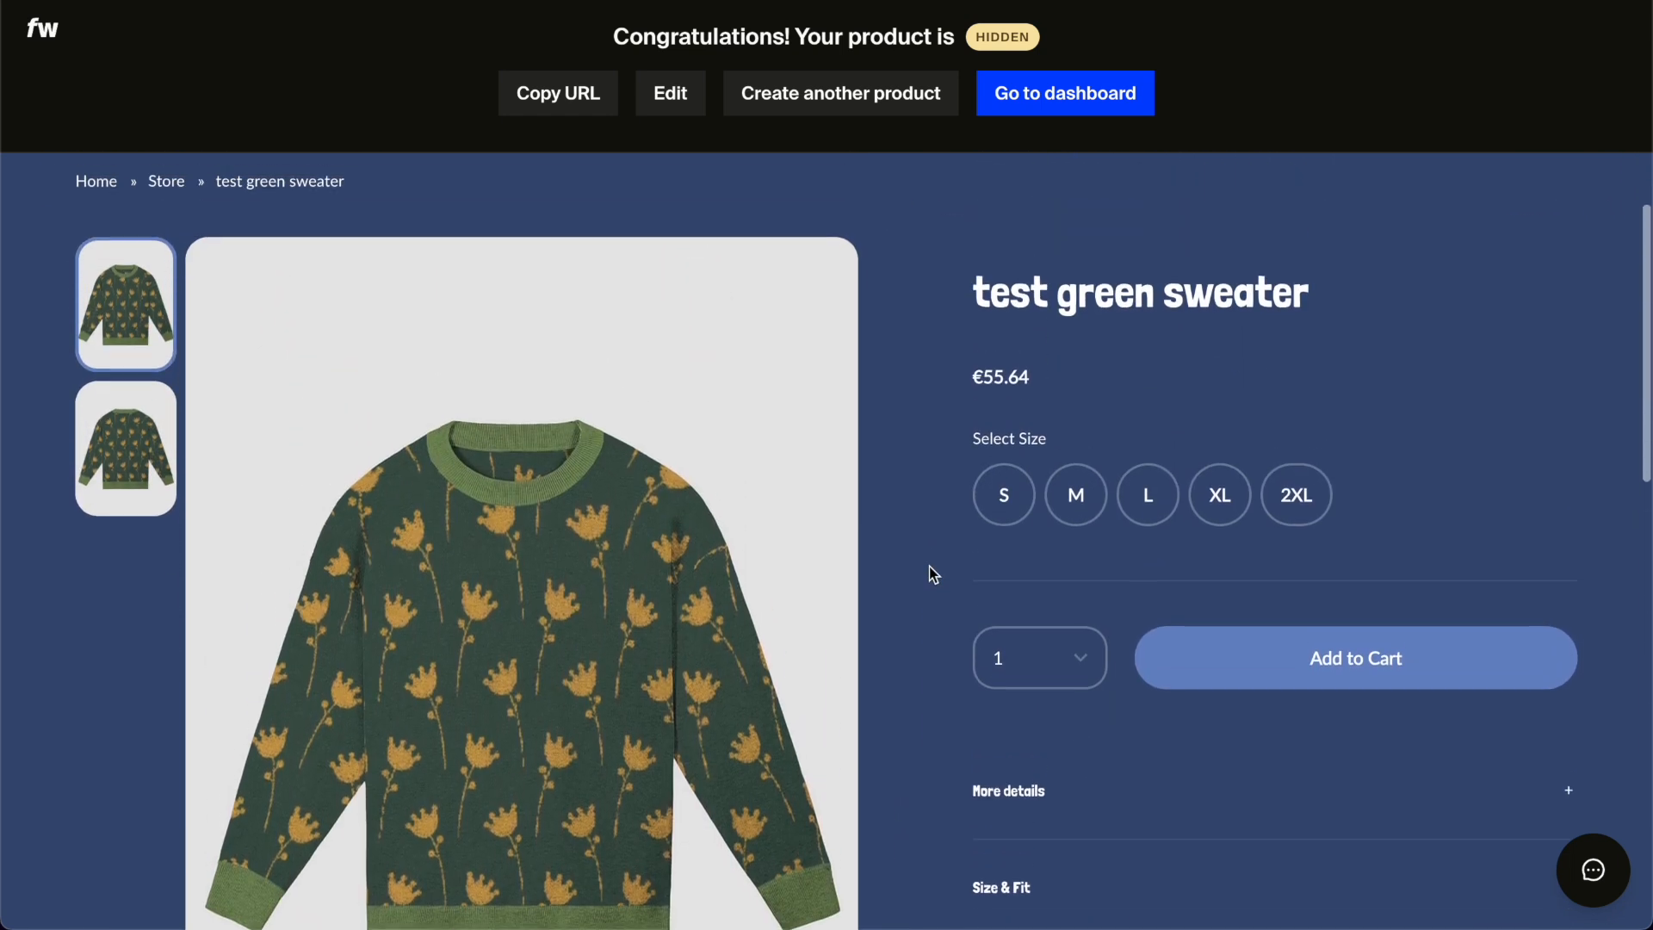
pyautogui.scroll(-2, 932, 572)
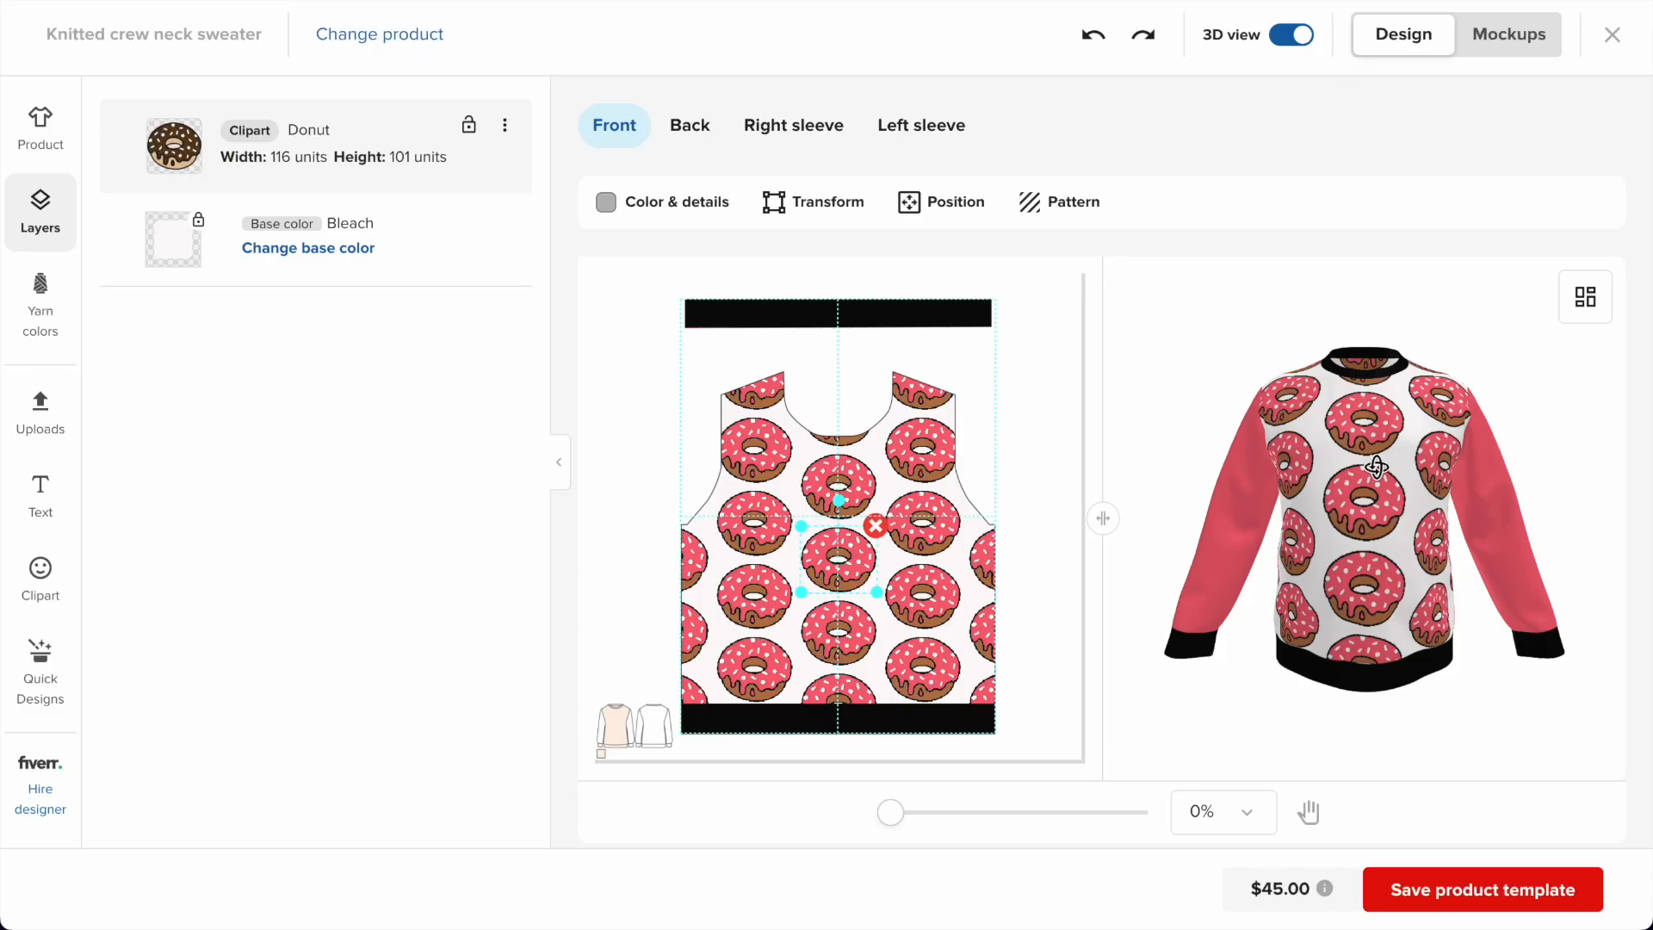
# Switch to the donut-patterned knitted crew neck sweater design, rotate its 3D view and open its mockups.
pyautogui.moveTo(1369, 465); pyautogui.dragTo(1441, 511)
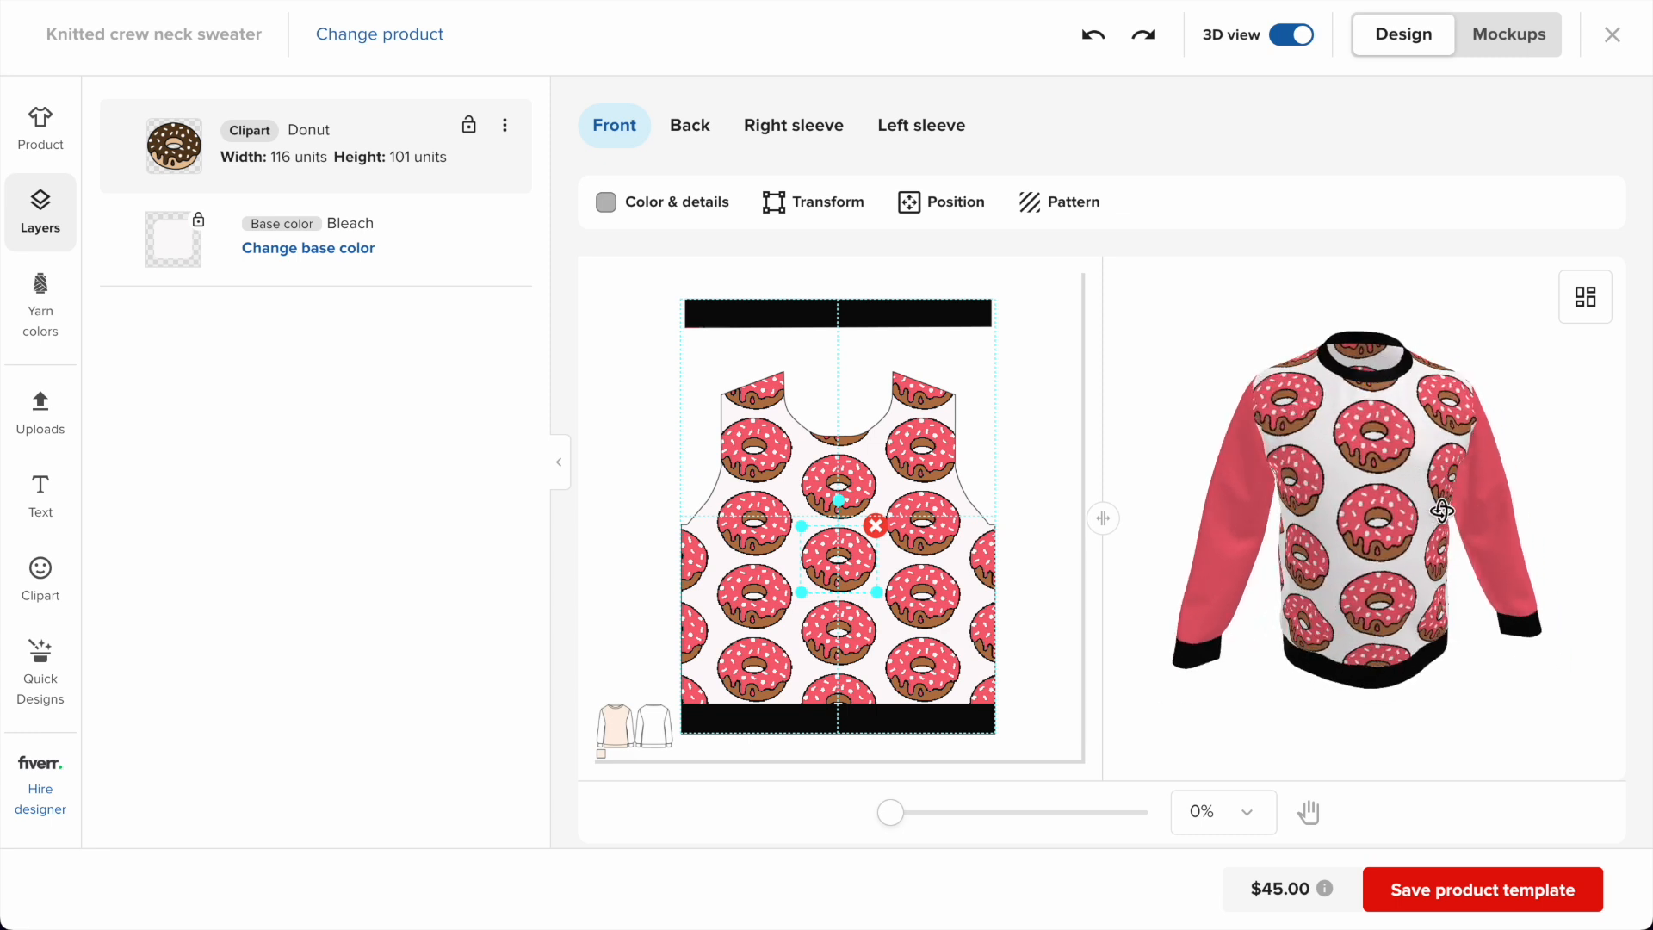
pyautogui.click(1508, 35)
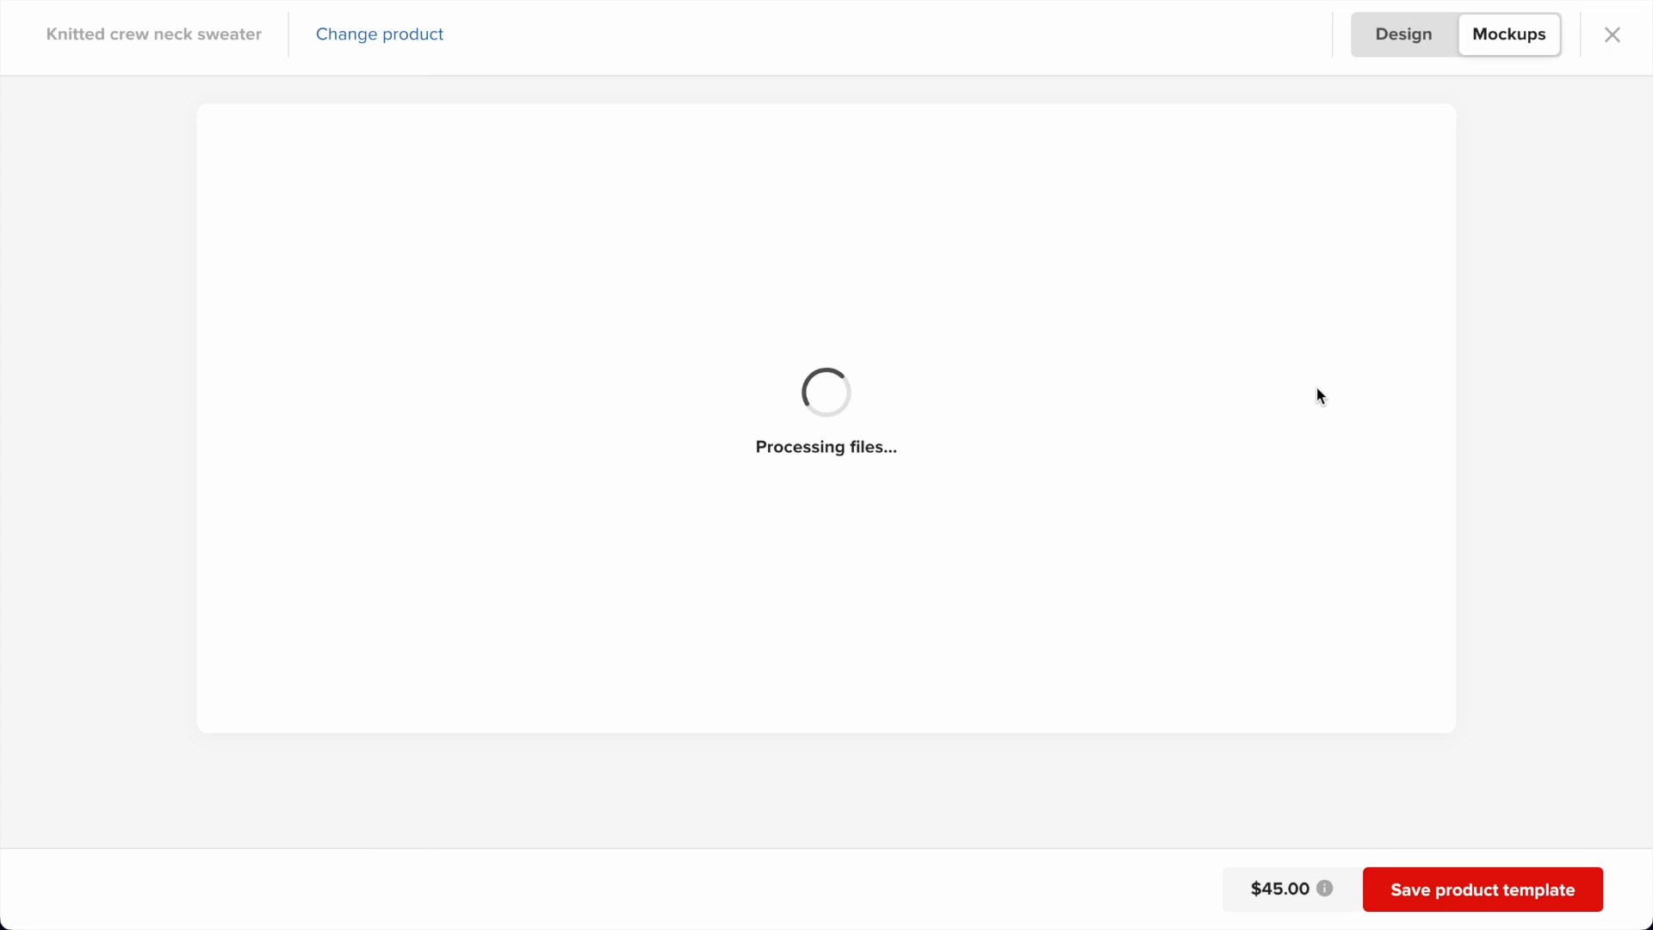